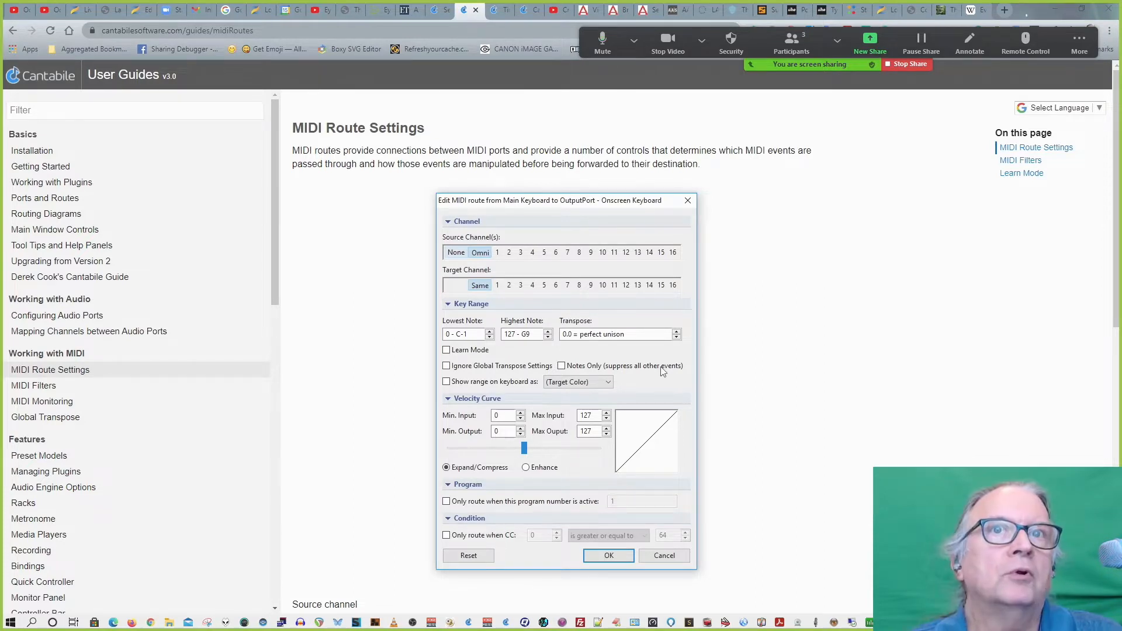
Switch to Cantabile Performer and open the settings of the MIDI route from MPK249 Keys to Podolski(x64) 1.
scroll(662, 371, "down", 1)
scroll(662, 371, "up", 1)
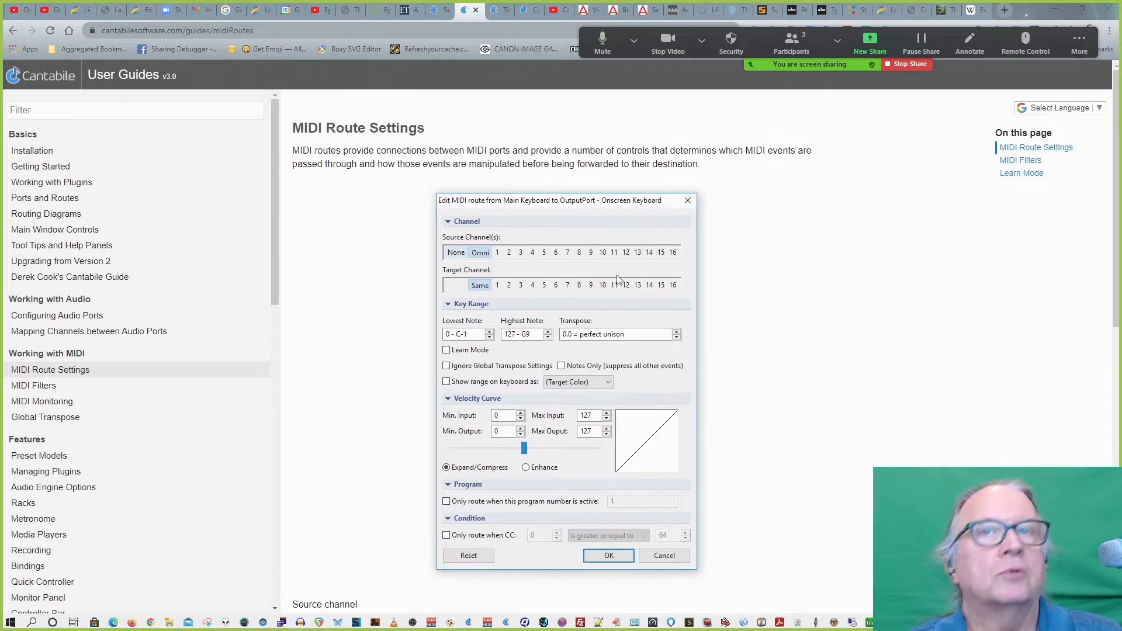
key("alt+Tab")
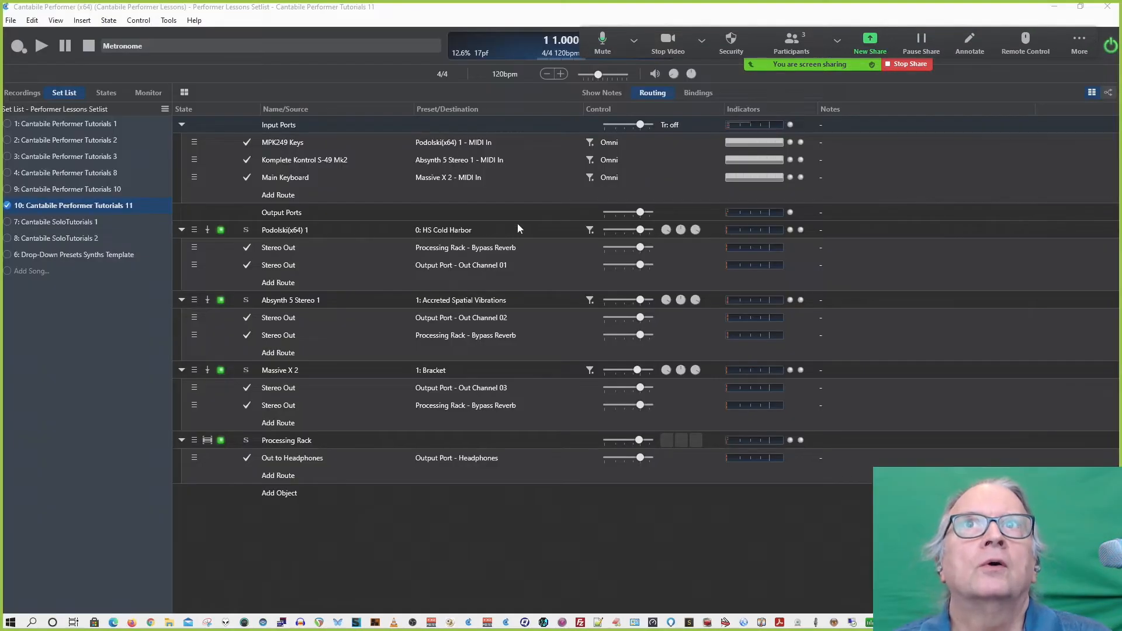
double_click(608, 144)
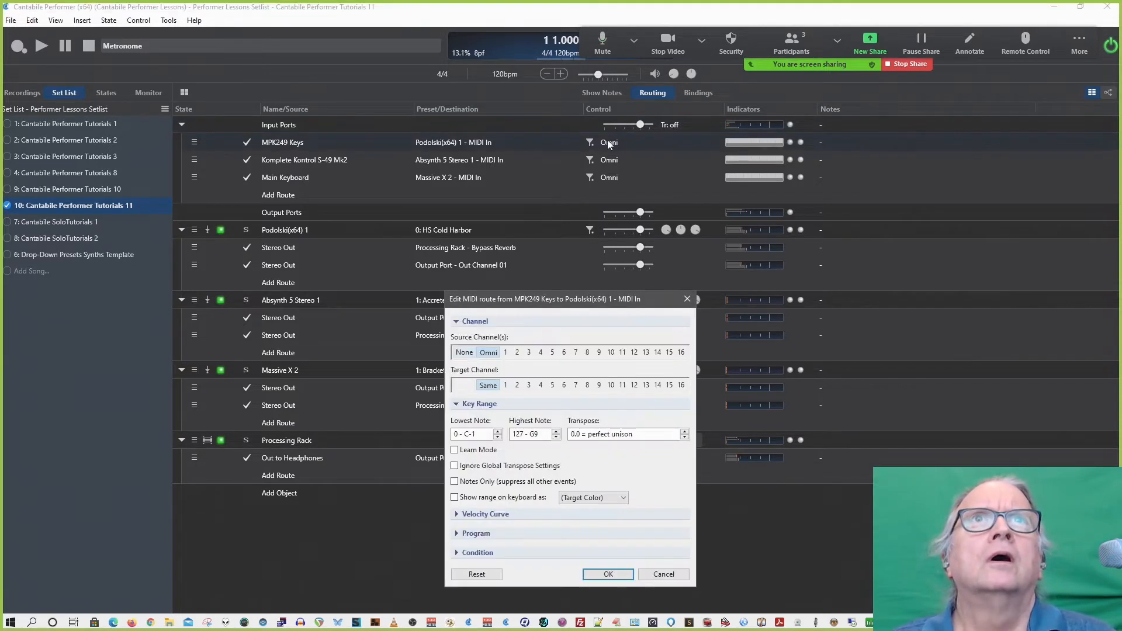
left_click_drag(555, 302, 543, 205)
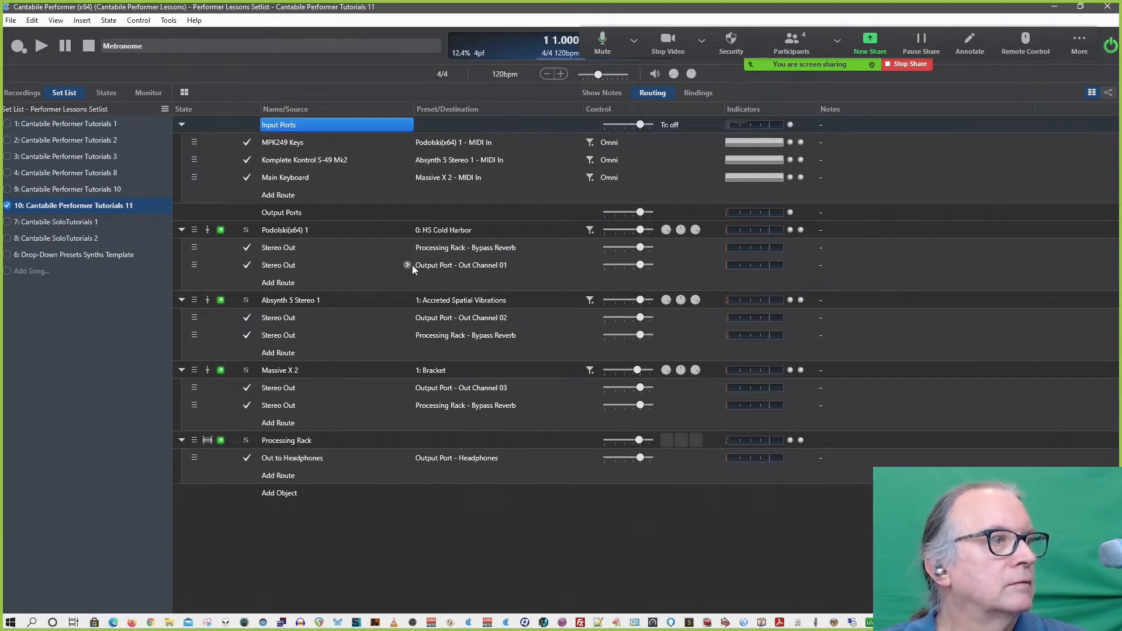
Set the global transpose to +1.0 (1 octave) using the Learn function.
left_click(139, 20)
left_click(139, 196)
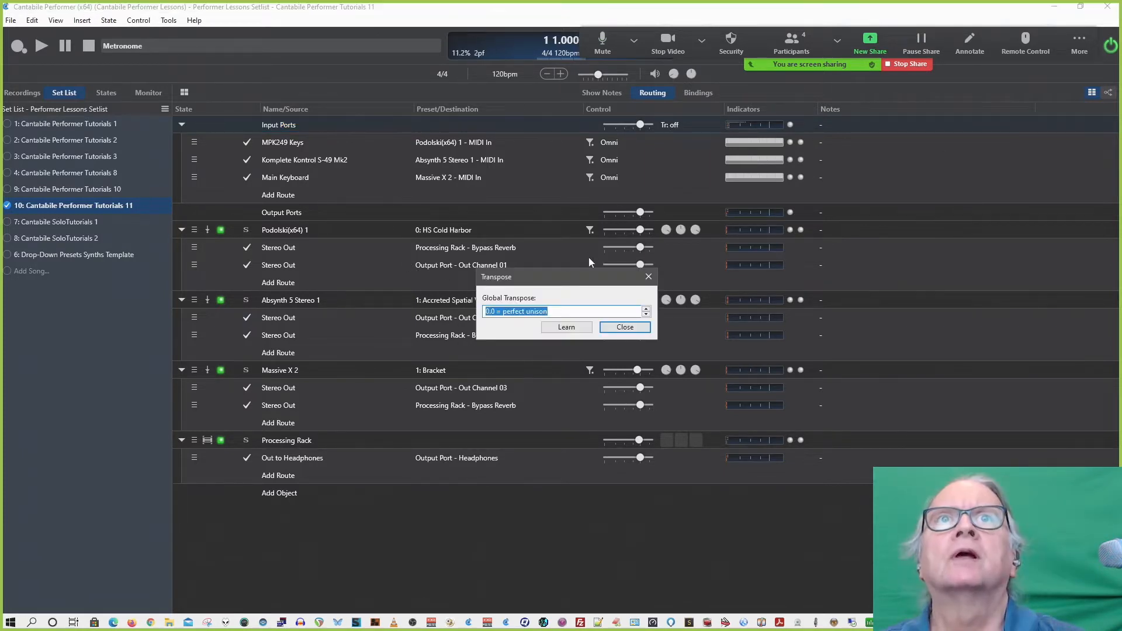
left_click(646, 310)
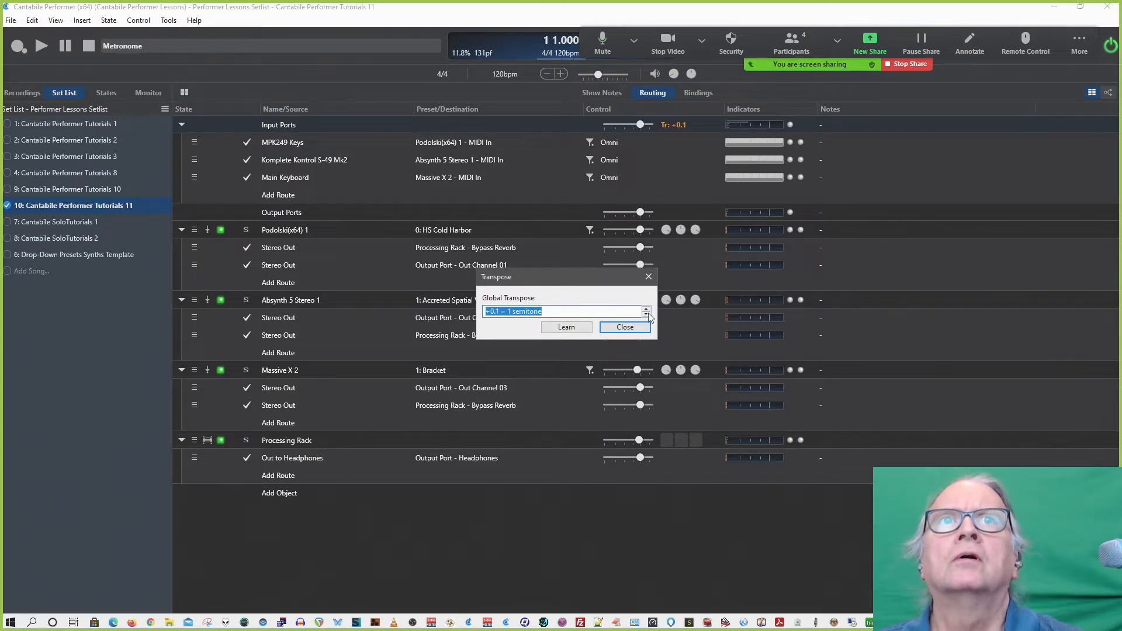
left_click(646, 315)
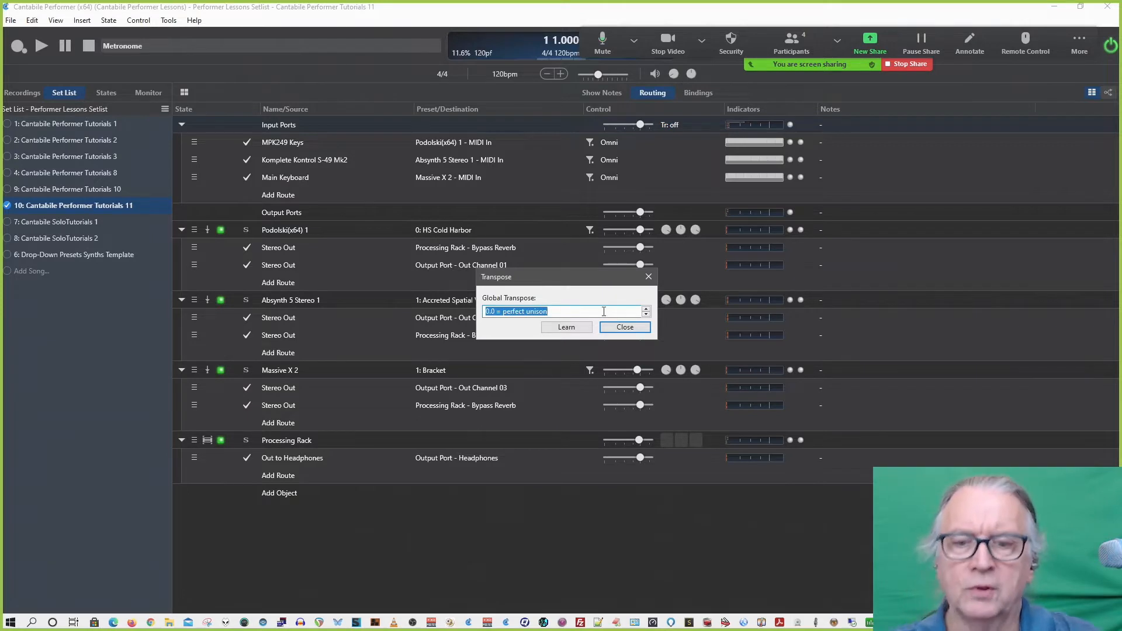
left_click(566, 328)
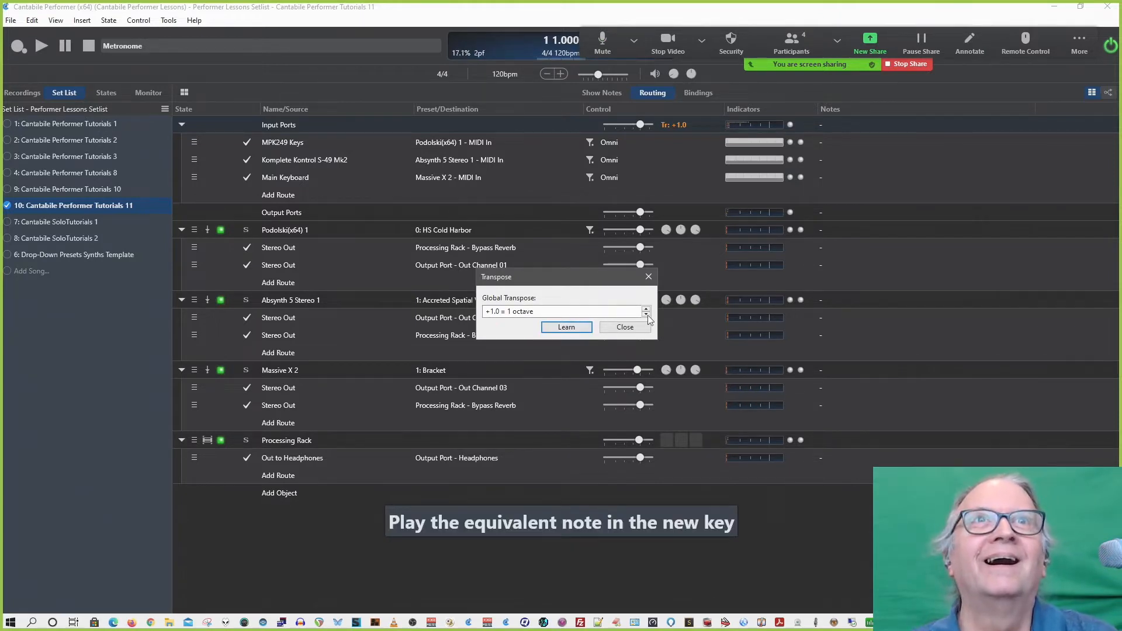
left_click(624, 328)
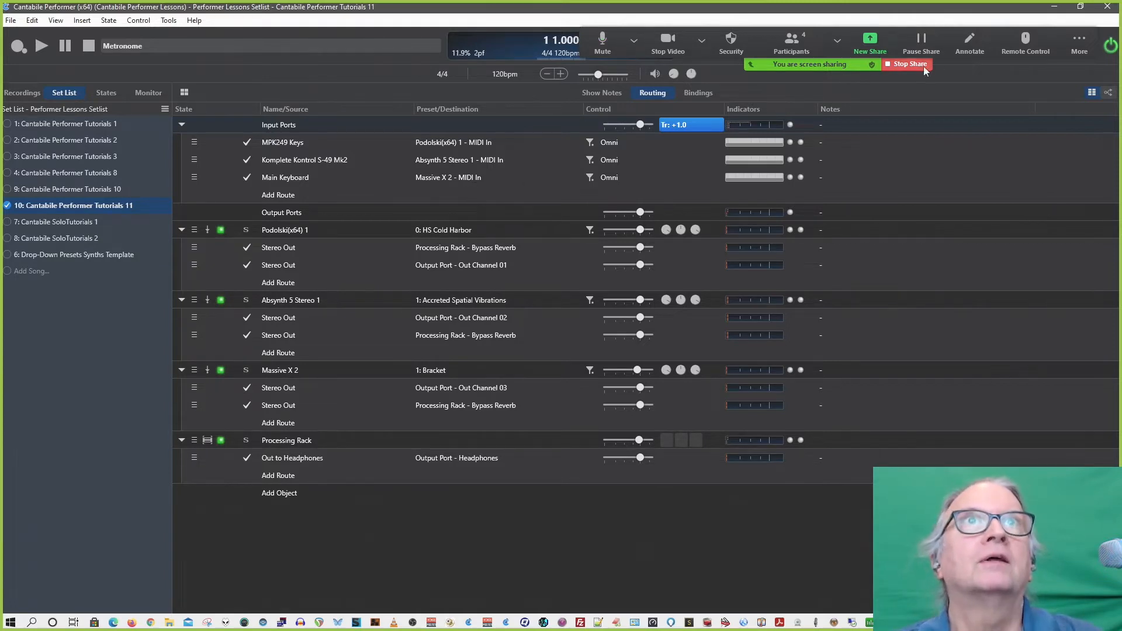
Reset the global transpose to 0.0 (perfect unison).
left_click(685, 125)
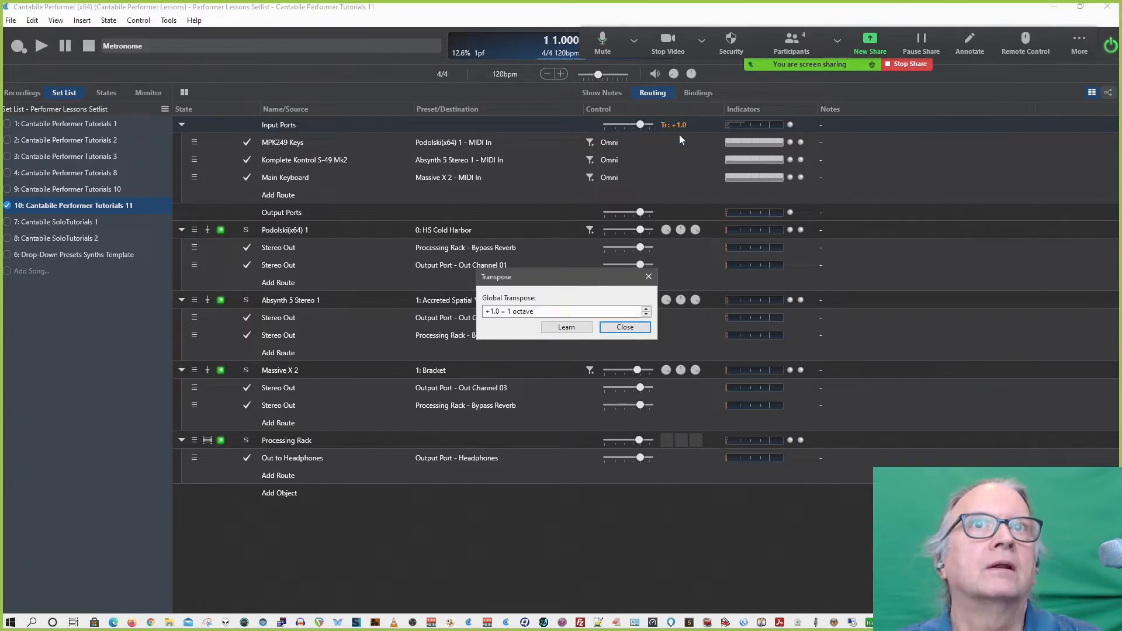
left_click(646, 314)
left_click(646, 315)
left_click(646, 314)
left_click(646, 314)
left_click(646, 314)
left_click(646, 314)
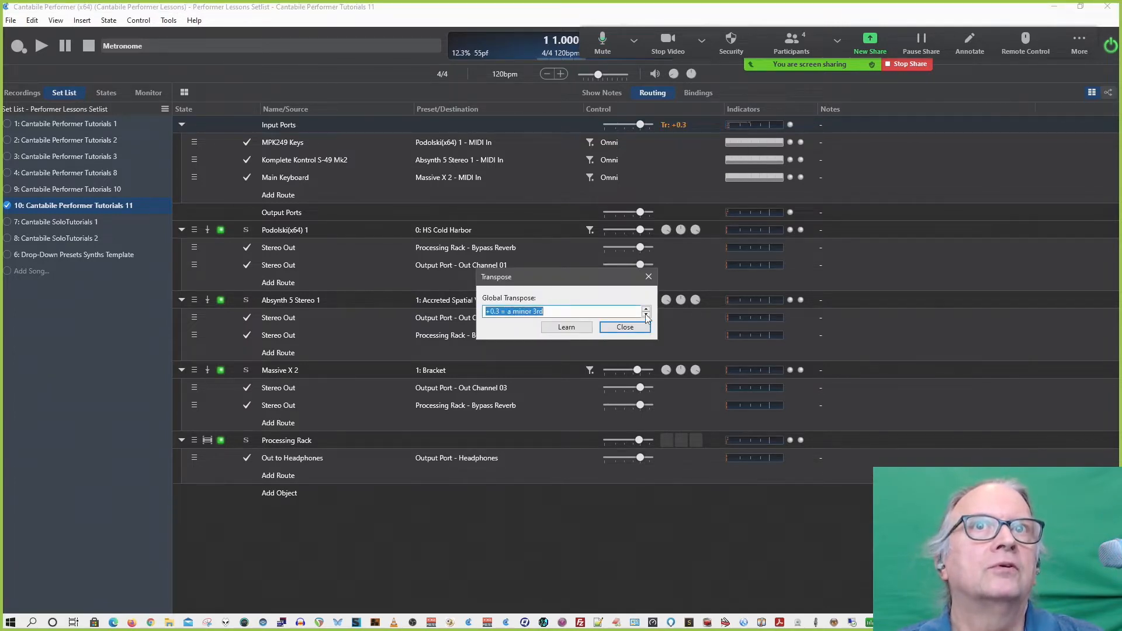
left_click(646, 315)
left_click(646, 315)
left_click(646, 314)
left_click(646, 315)
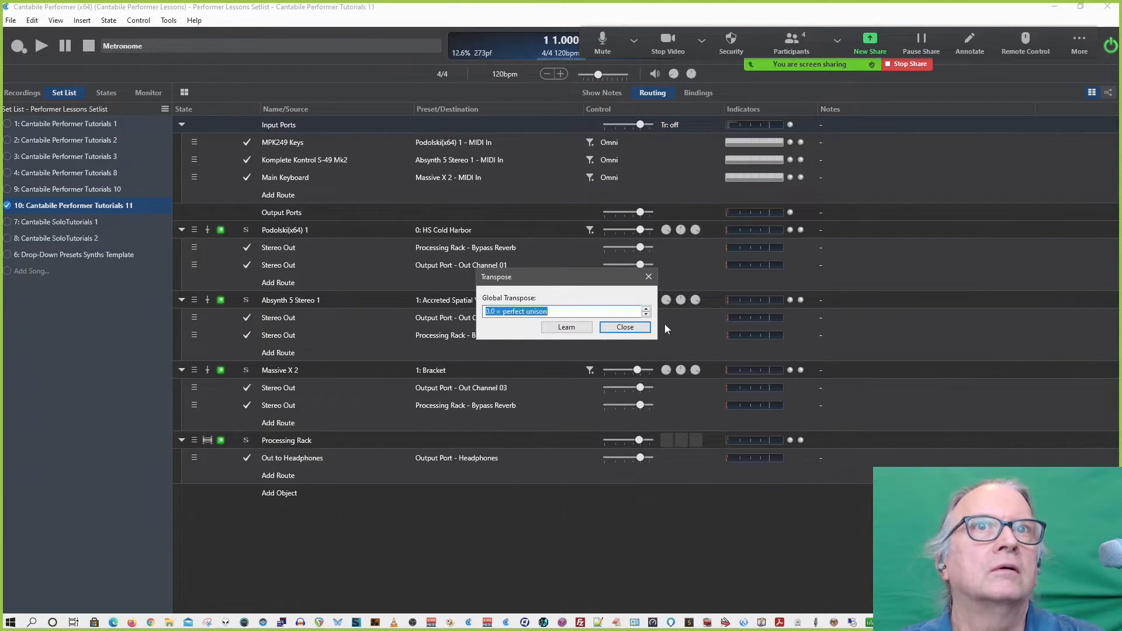
left_click(624, 327)
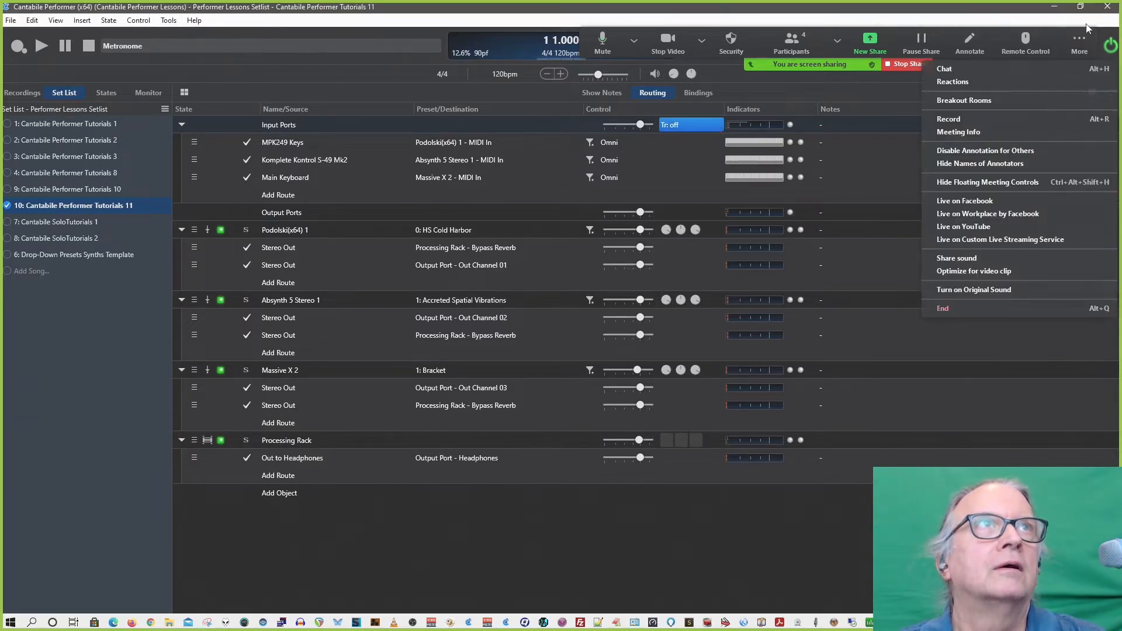
Close Cantabile Performer and launch the Cantabile Lessons - Solo setup from the desktop.
left_click(1109, 6)
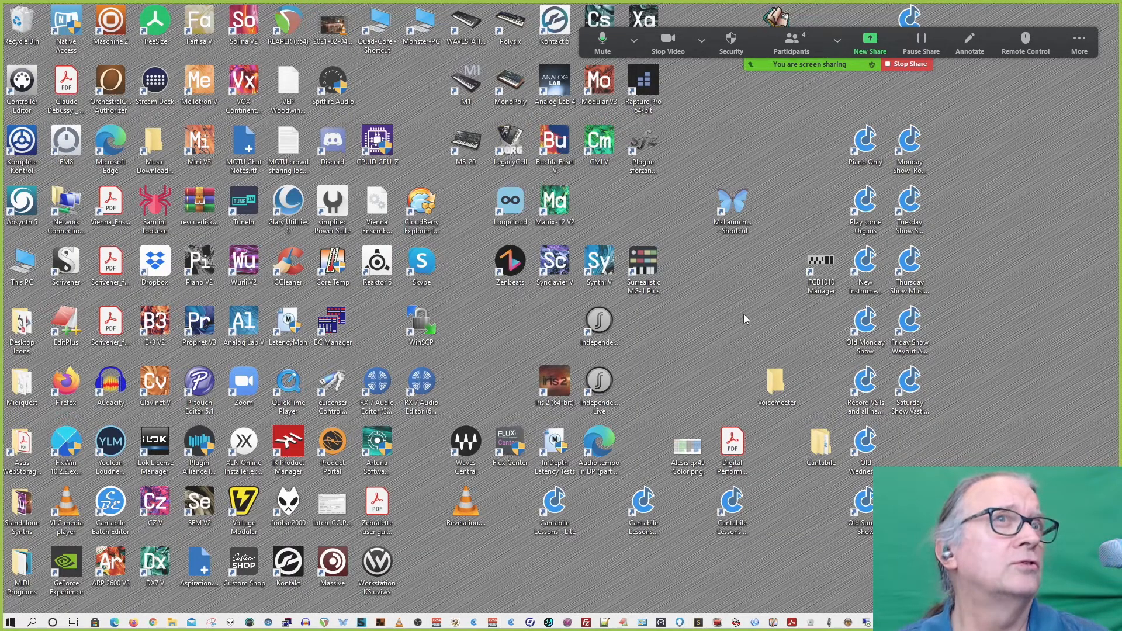
left_click(647, 509)
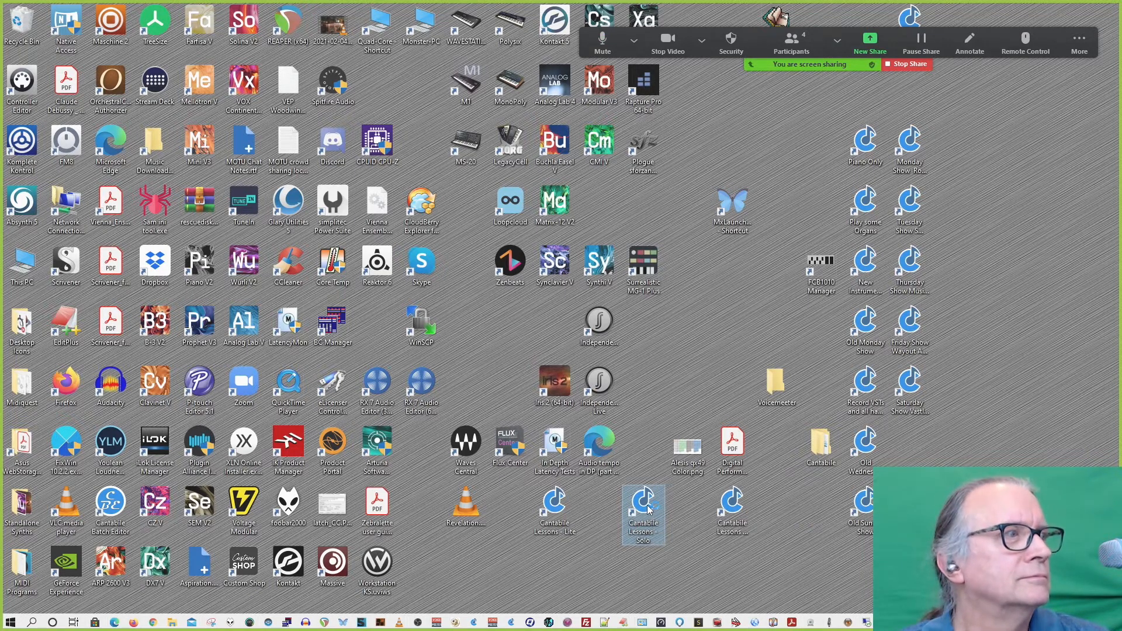
double_click(647, 509)
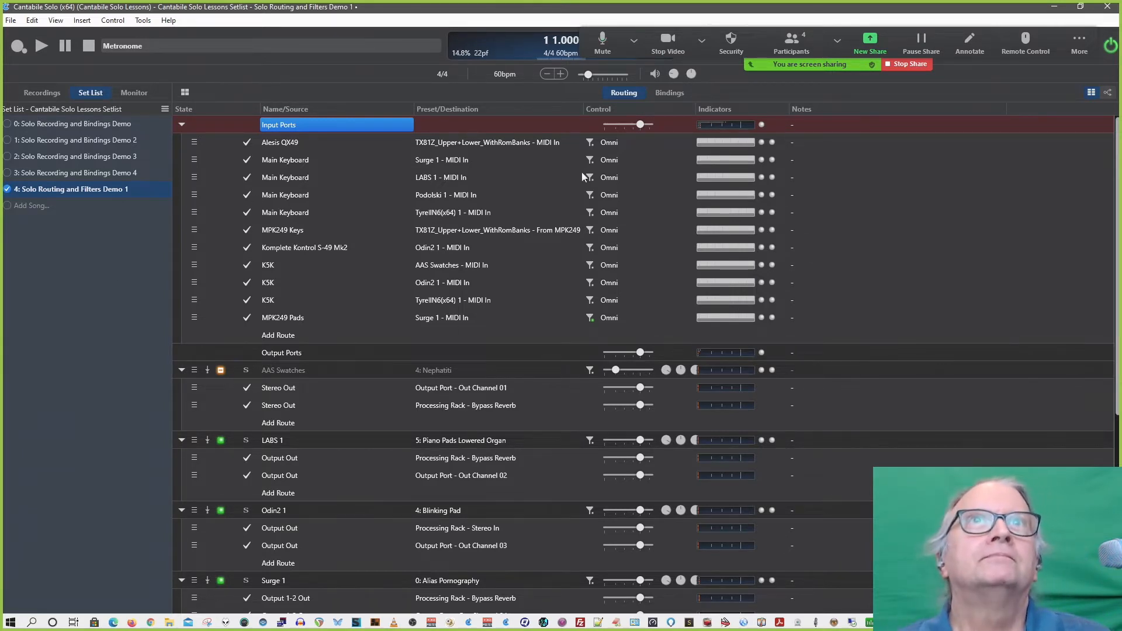
Open the settings of the MIDI route from Alesis QX49 to TX81Z_Upper+Lower_WithRomBanks and go to its key range values.
left_click(613, 145)
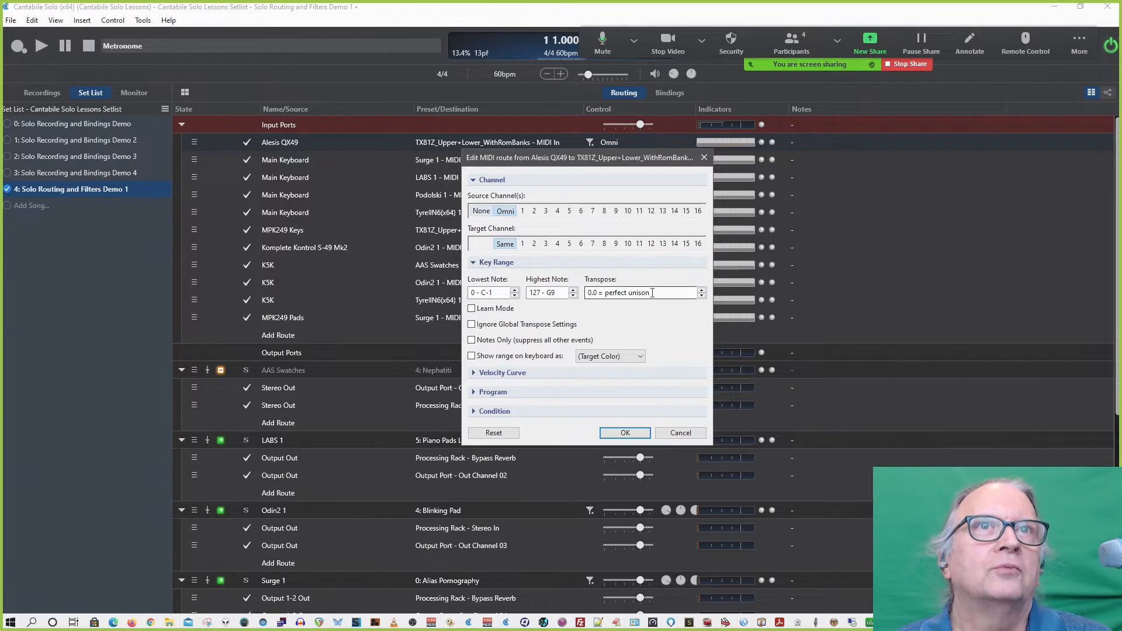
left_click(673, 294)
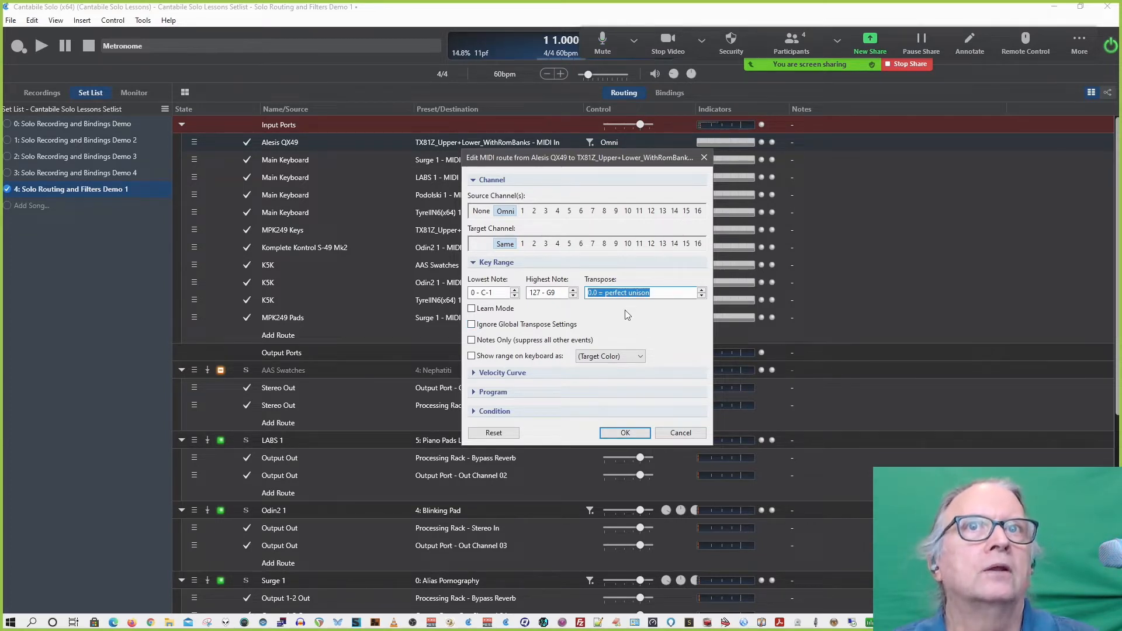
left_click(476, 288)
key("Tab")
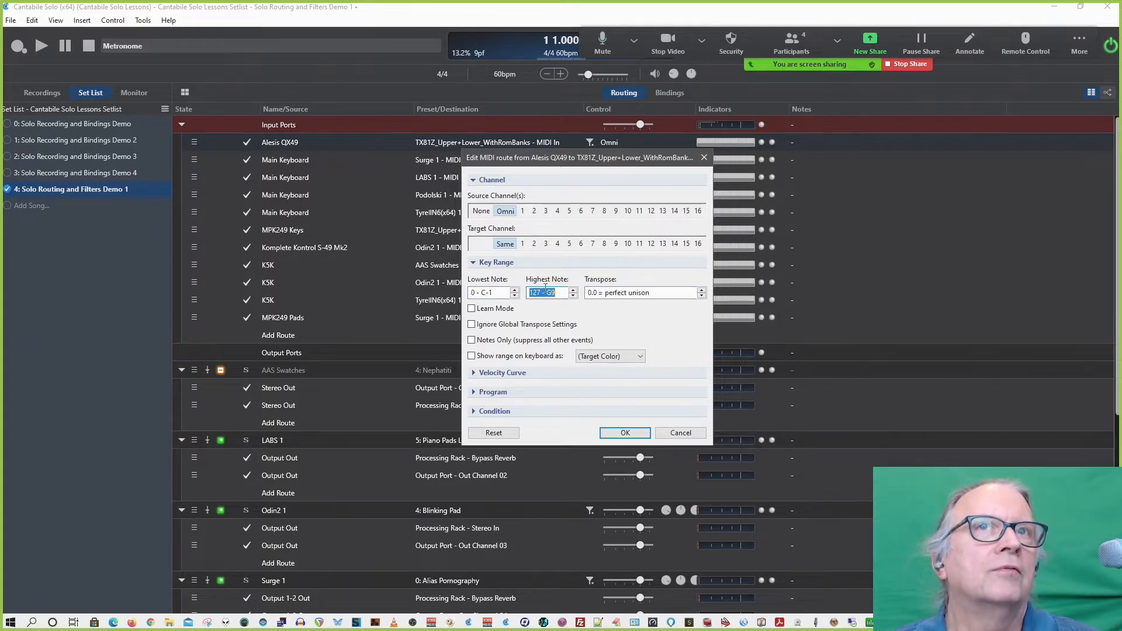
Raise the lowest note of the Alesis QX49 route to 24 - C1.
left_click(517, 291)
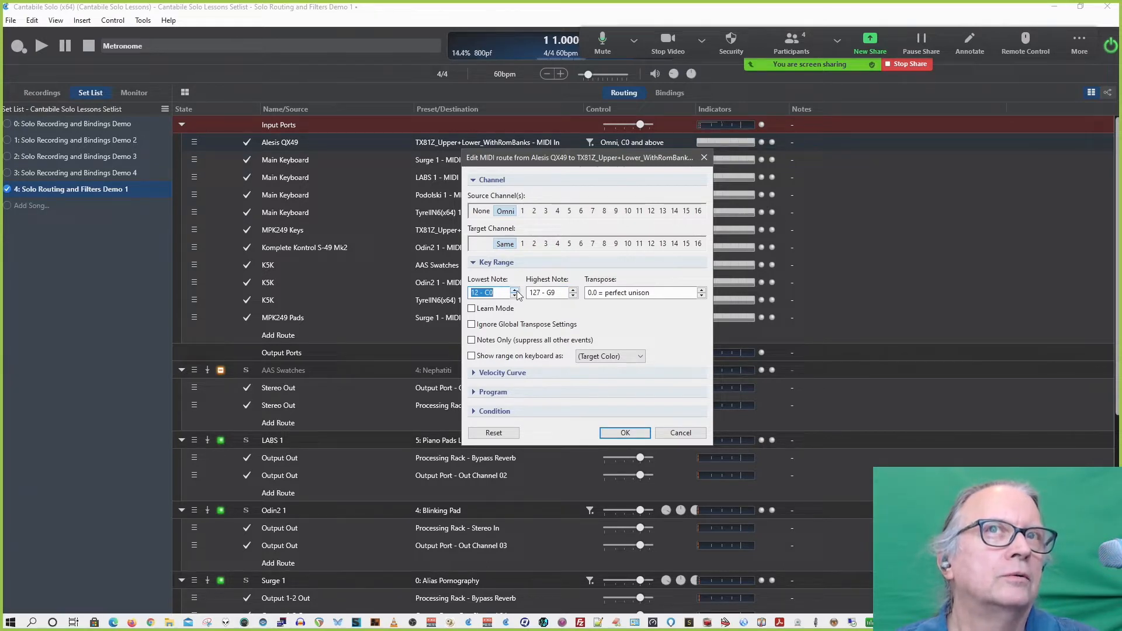
left_click(515, 291)
left_click(516, 290)
left_click(515, 290)
left_click(516, 290)
left_click(515, 290)
left_click(515, 291)
left_click(516, 290)
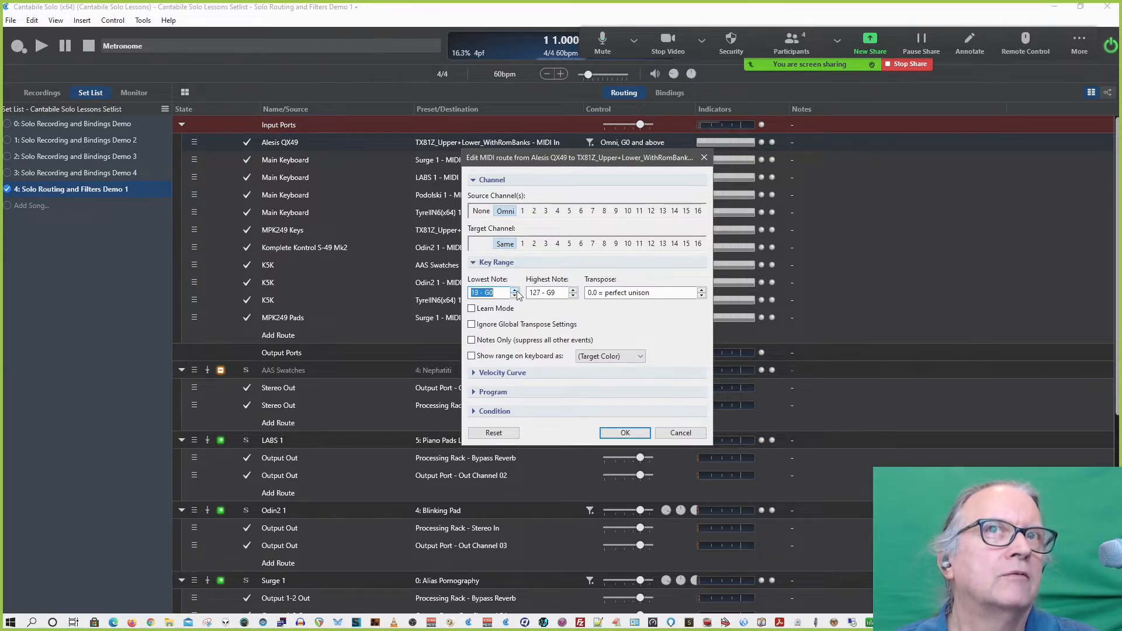
left_click(515, 291)
left_click(516, 290)
left_click(516, 290)
left_click(515, 291)
left_click(516, 290)
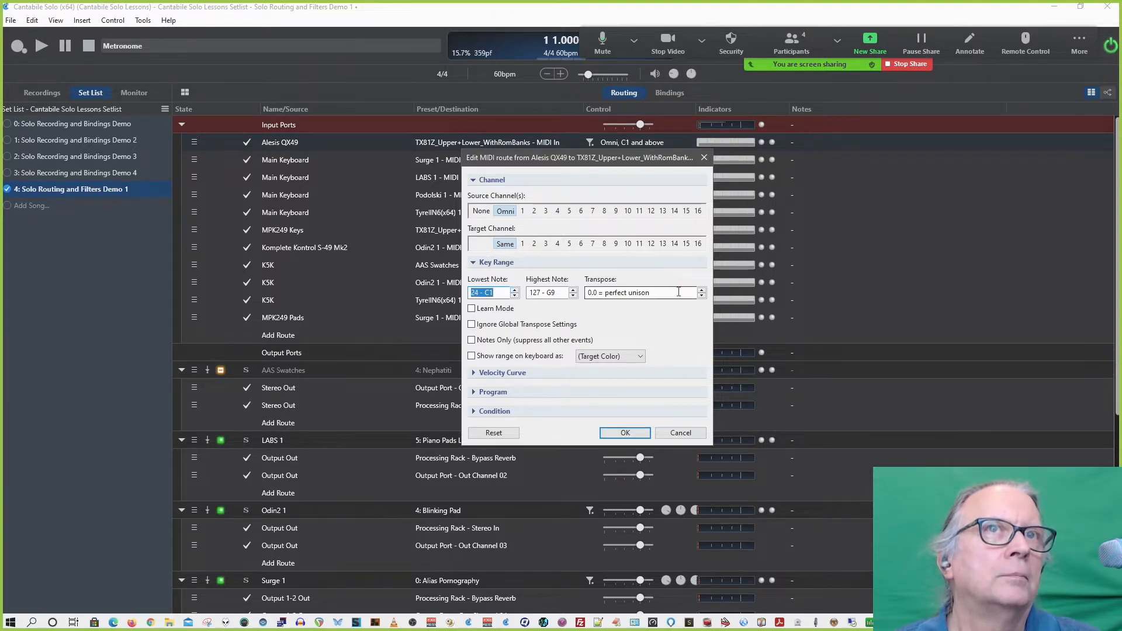
Try transposing the Alesis QX49 route by +0.7 (a 5th) and return it to 0.0 (perfect unison).
left_click(702, 290)
left_click(702, 290)
left_click(702, 291)
left_click(702, 290)
left_click(702, 291)
left_click(702, 291)
left_click(702, 291)
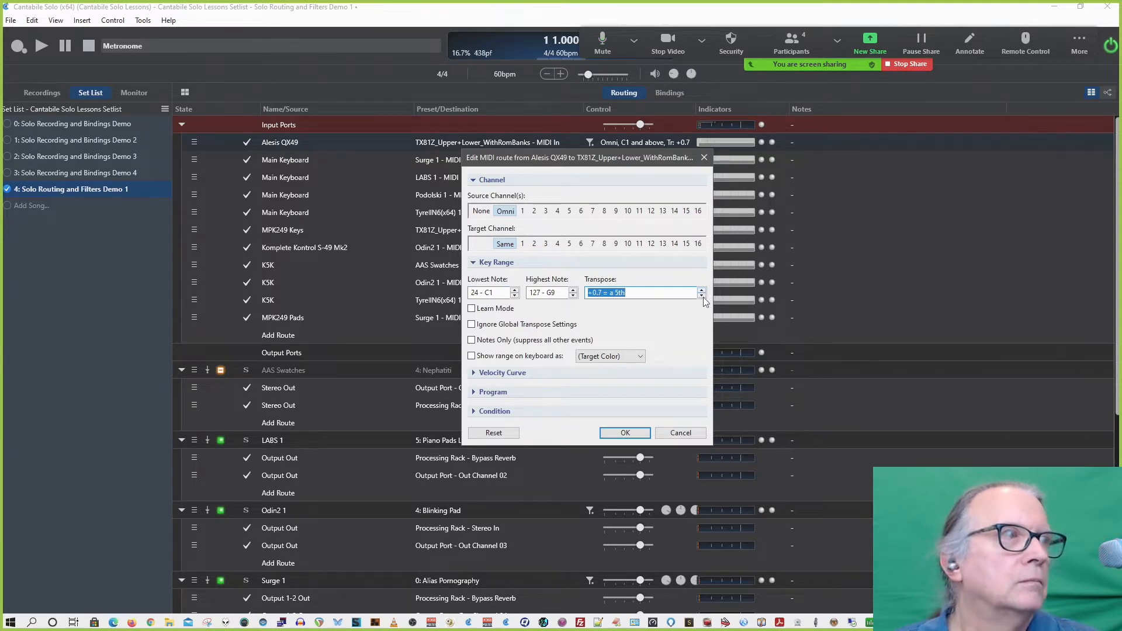
left_click(702, 296)
left_click(702, 296)
left_click(702, 297)
left_click(702, 297)
left_click(703, 296)
left_click(702, 296)
left_click(703, 296)
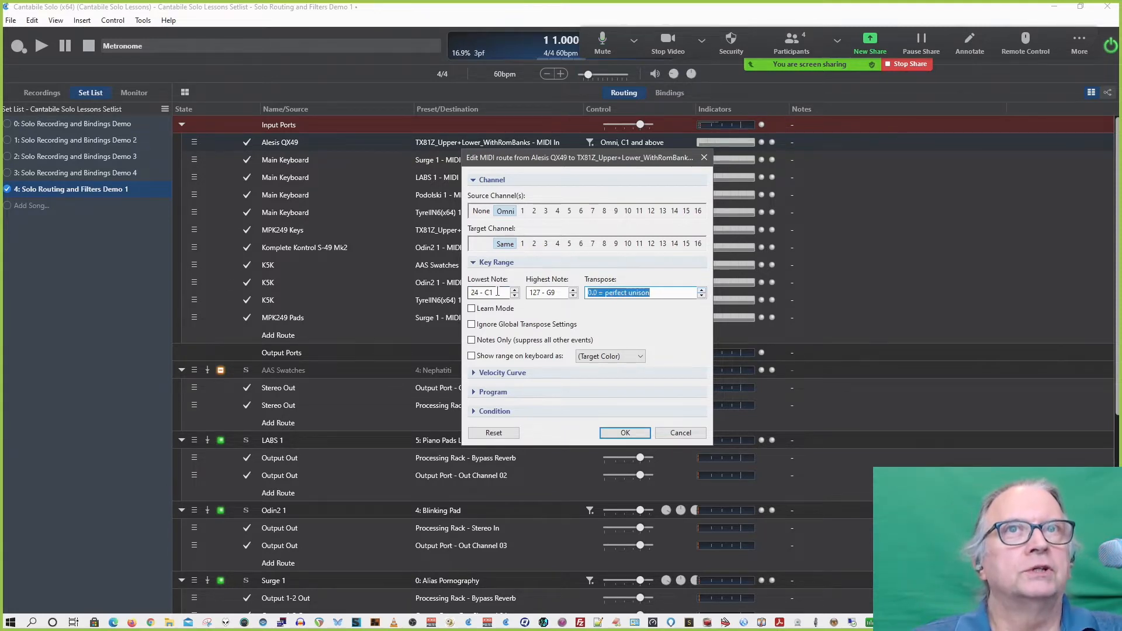
Set the route's lowest note to 36 - C2 with Learn Mode, and turn Learn Mode off.
left_click(498, 291)
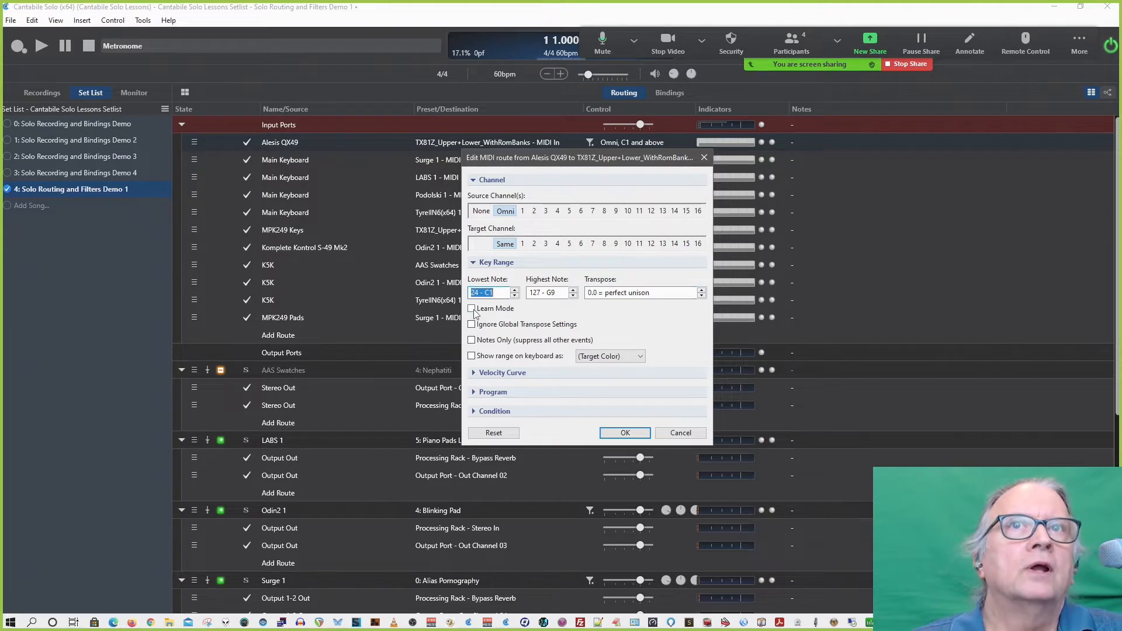
left_click(472, 308)
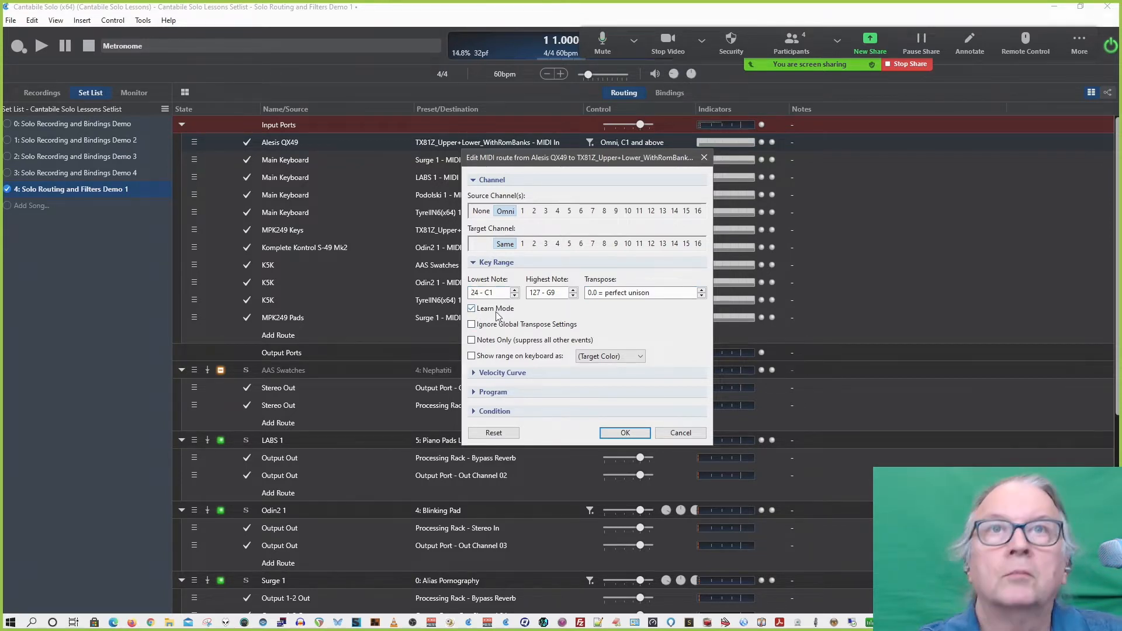
left_click(481, 292)
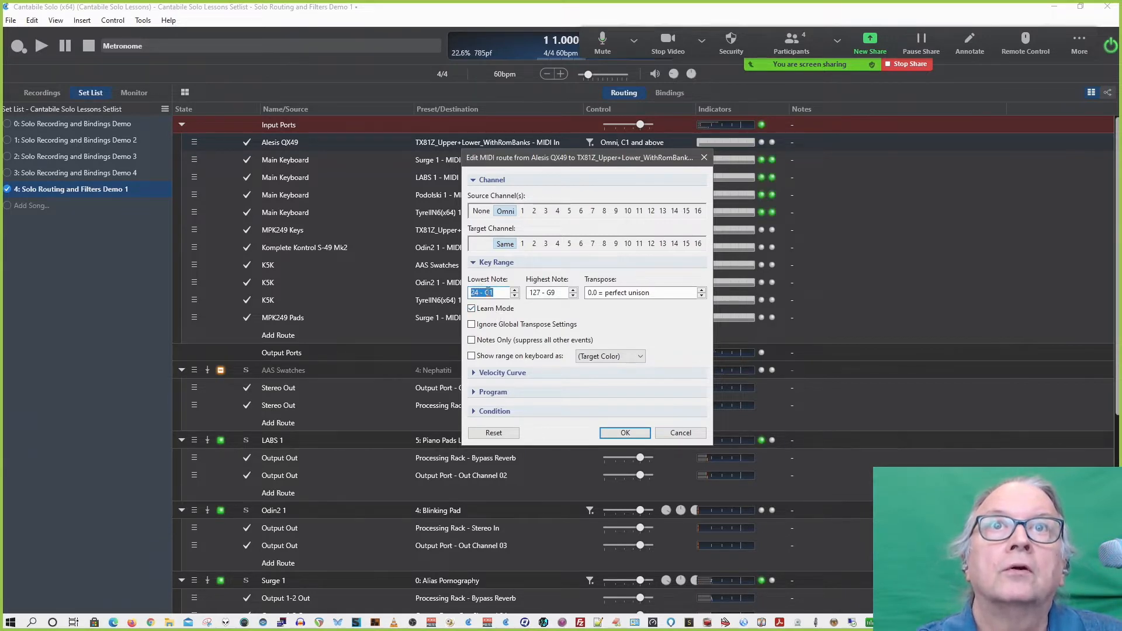
left_click(471, 309)
left_click(471, 309)
left_click(489, 292)
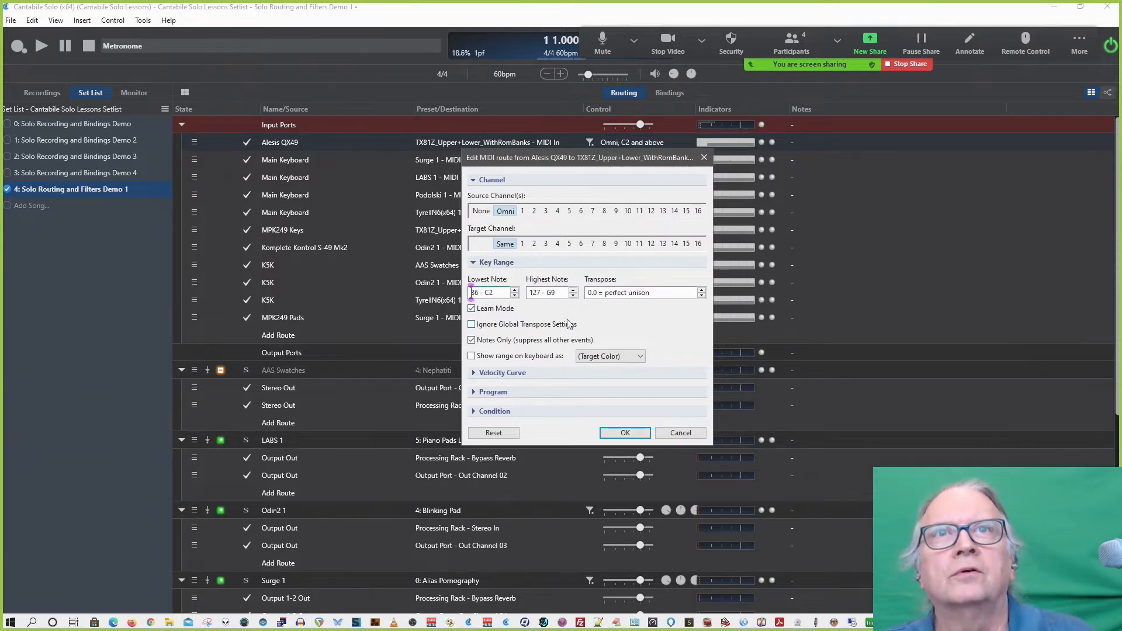
left_click(472, 309)
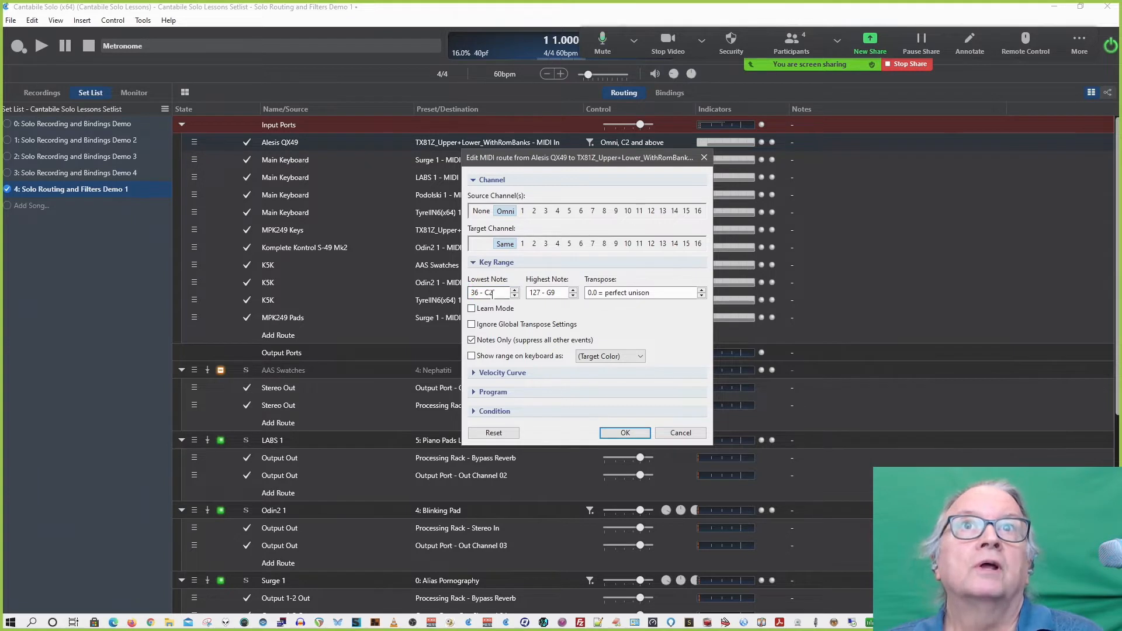
Try to set the route's transpose value with Learn Mode enabled.
left_click(544, 293)
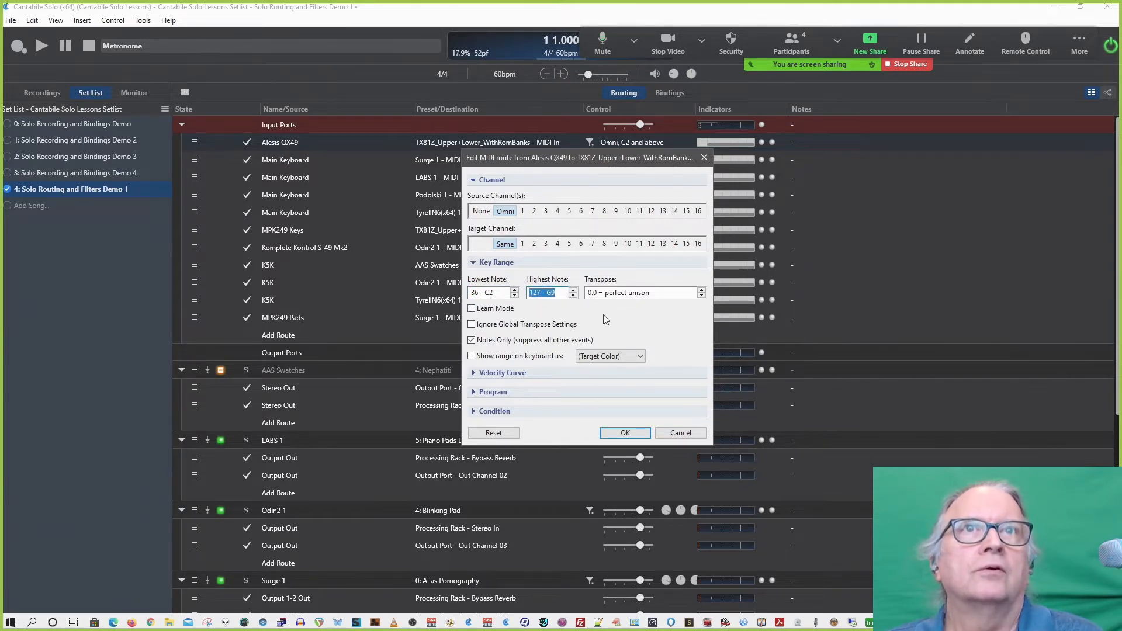
left_click(618, 295)
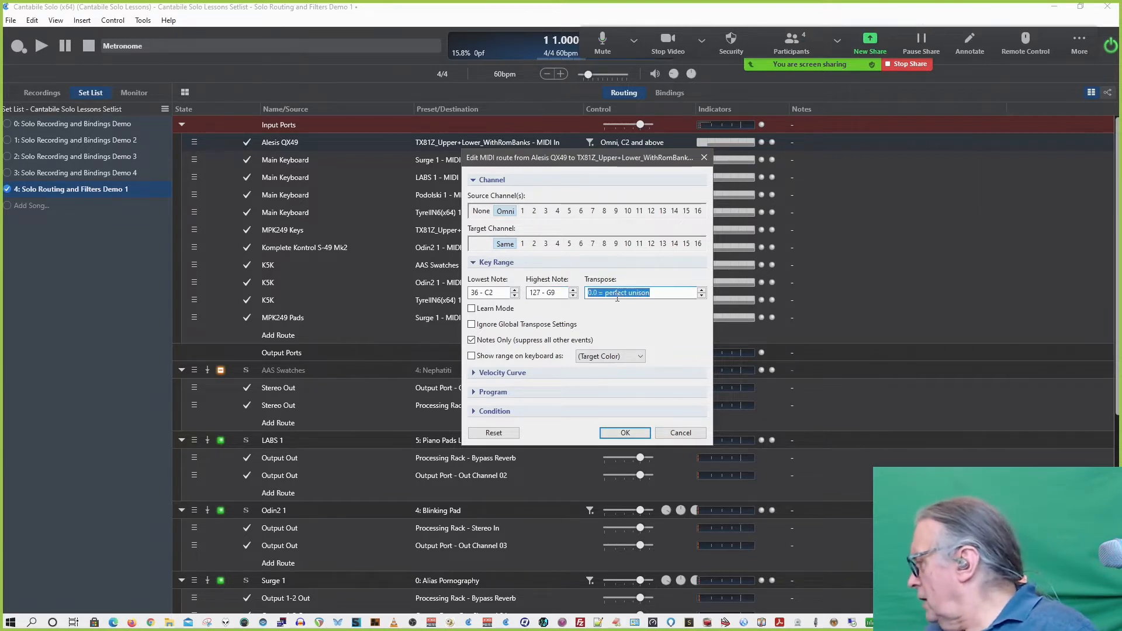
left_click(472, 309)
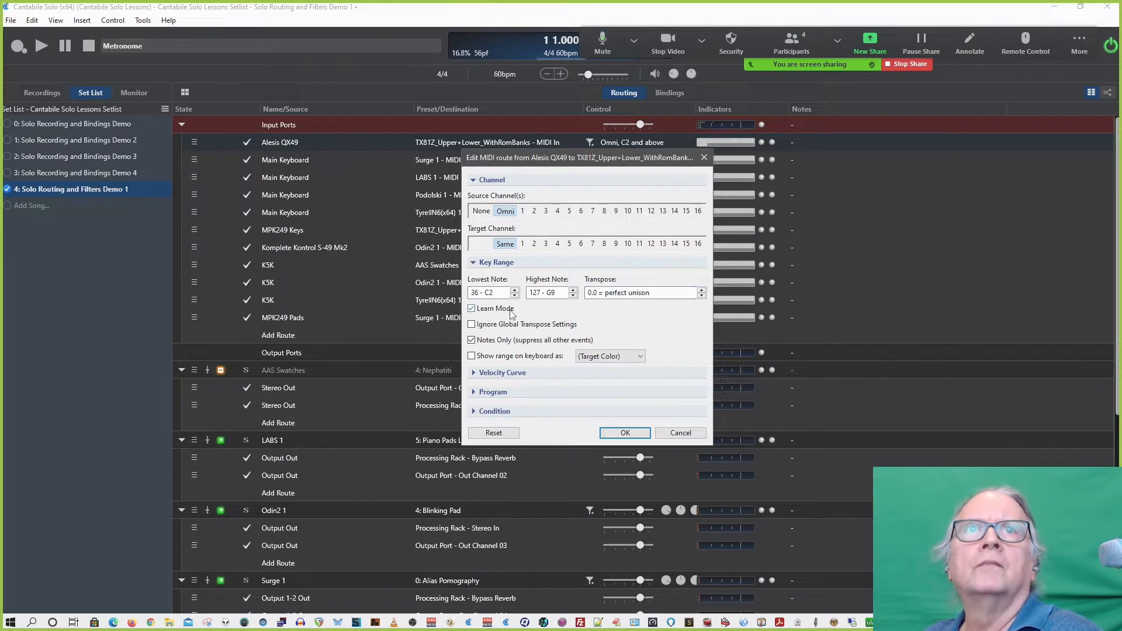
left_click(632, 292)
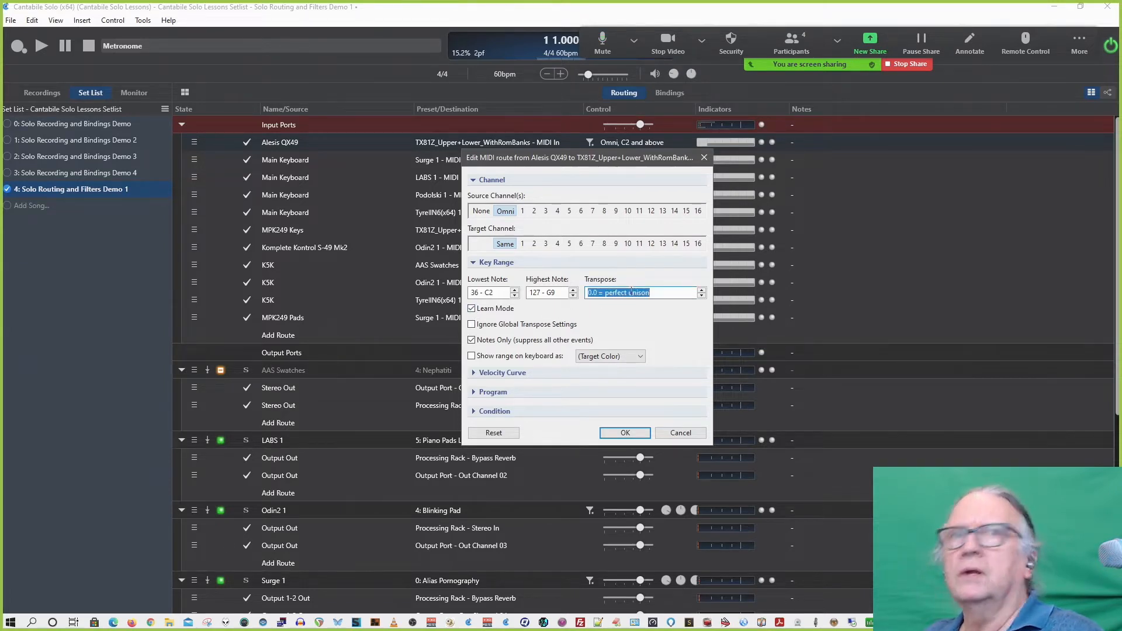
type("1")
key("Return")
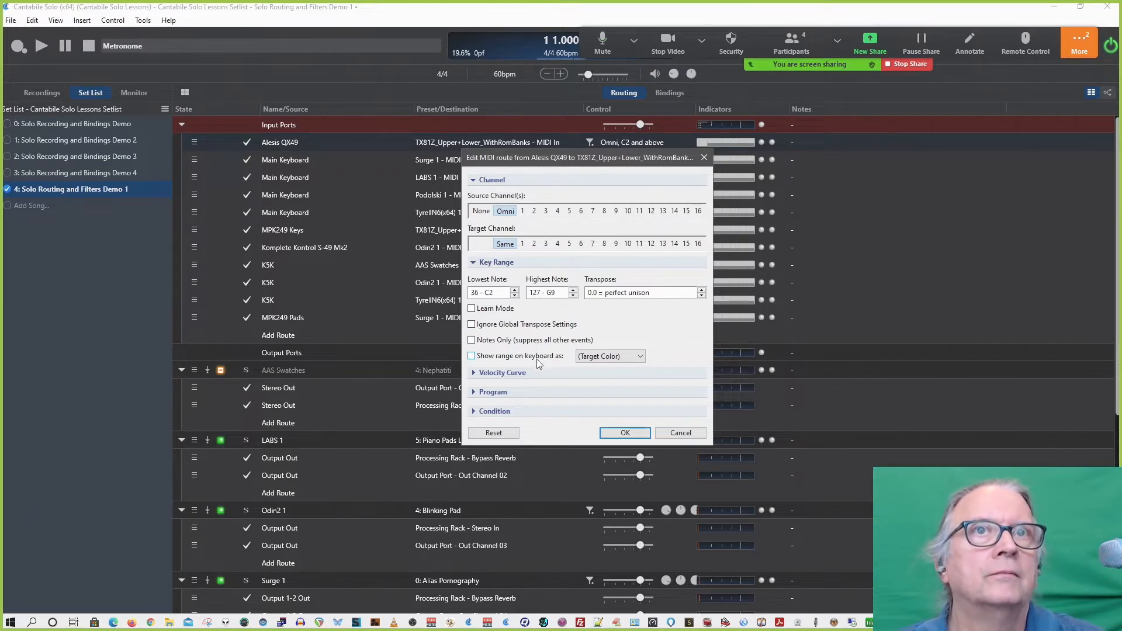
Choose Maroon as the keyboard range colour for the Alesis QX49 route and accept the route settings.
left_click(612, 358)
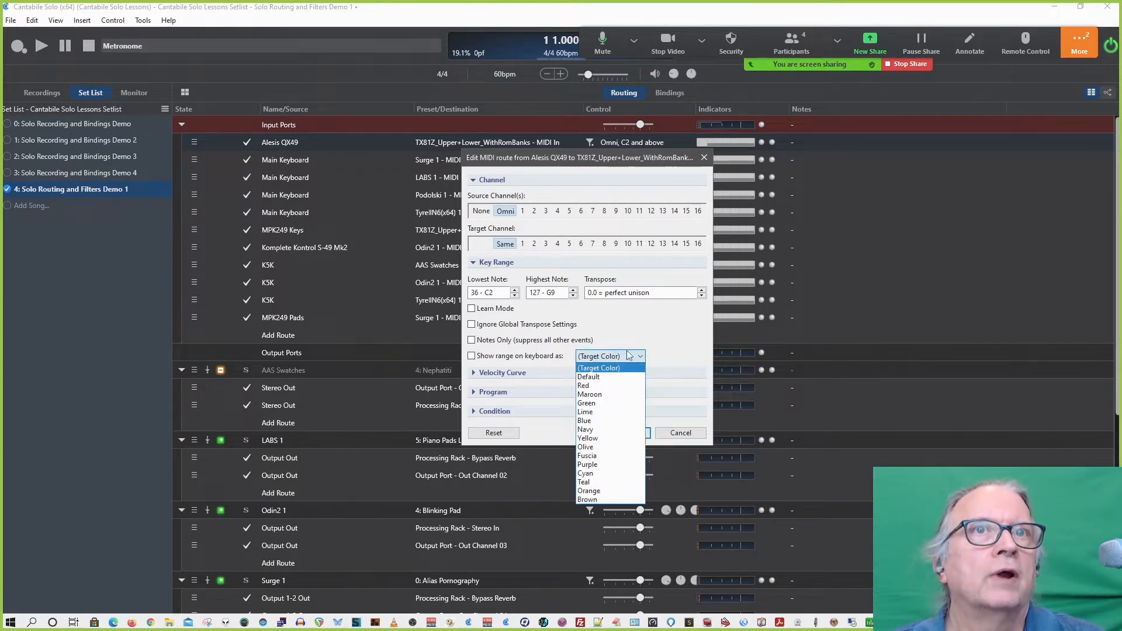
left_click(669, 348)
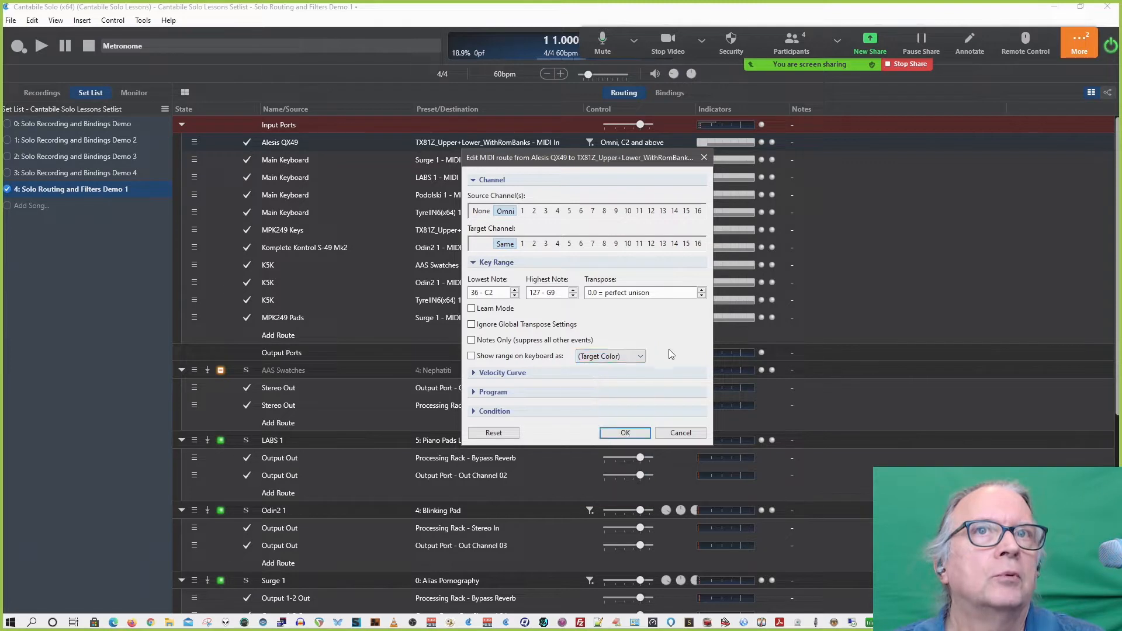
left_click(614, 357)
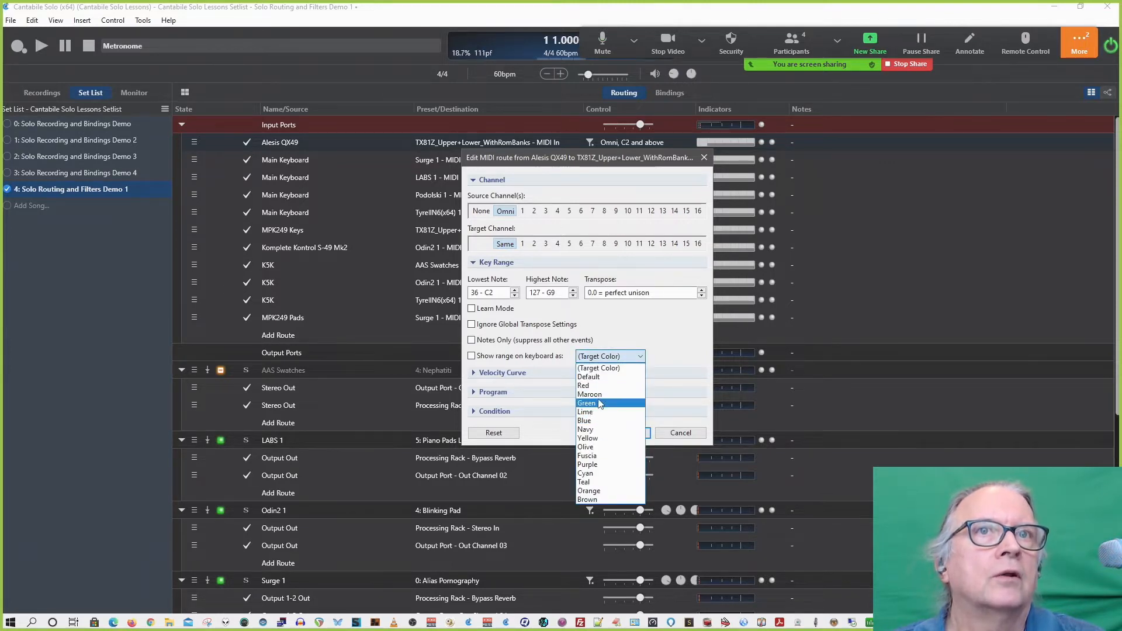
left_click(603, 396)
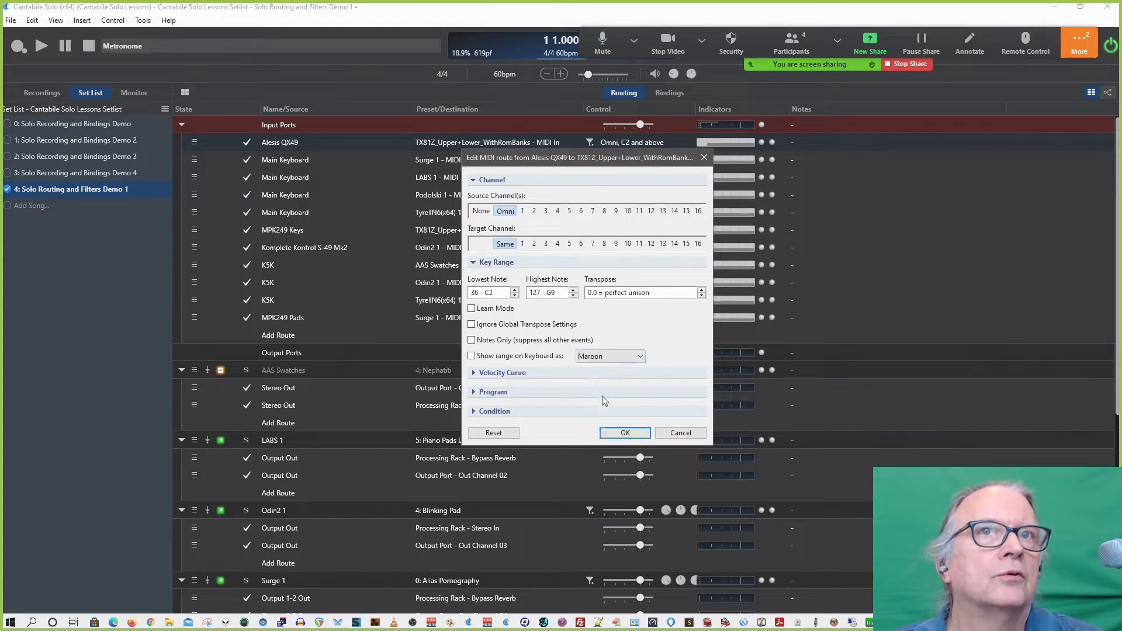
left_click(642, 433)
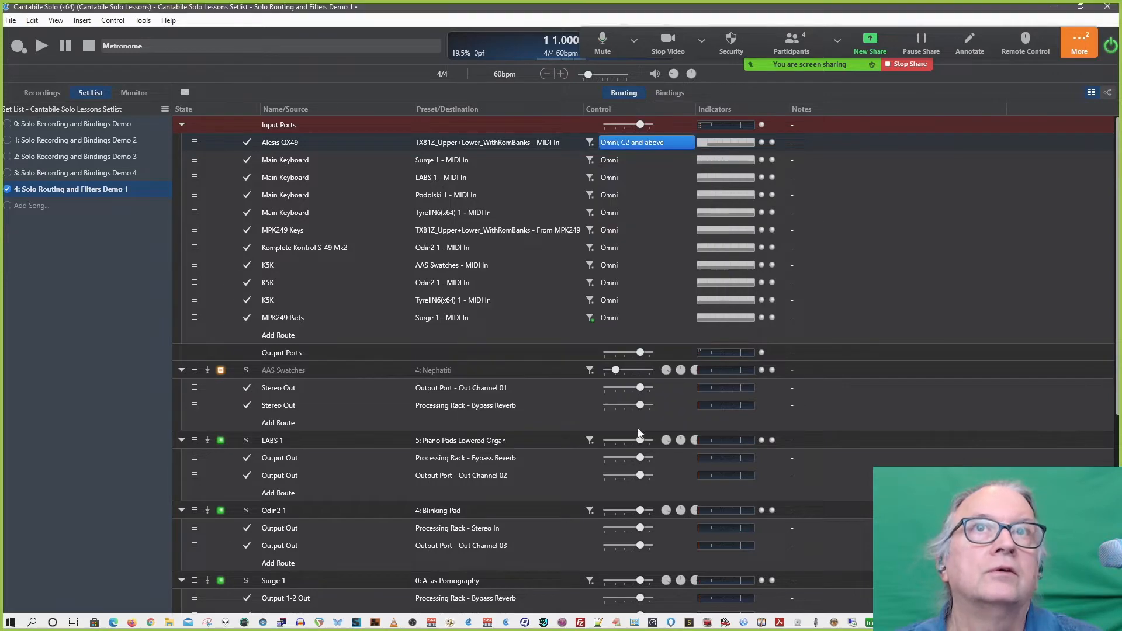
Show the onscreen keyboard below the routing table.
left_click(113, 20)
mouse_move(88, 27)
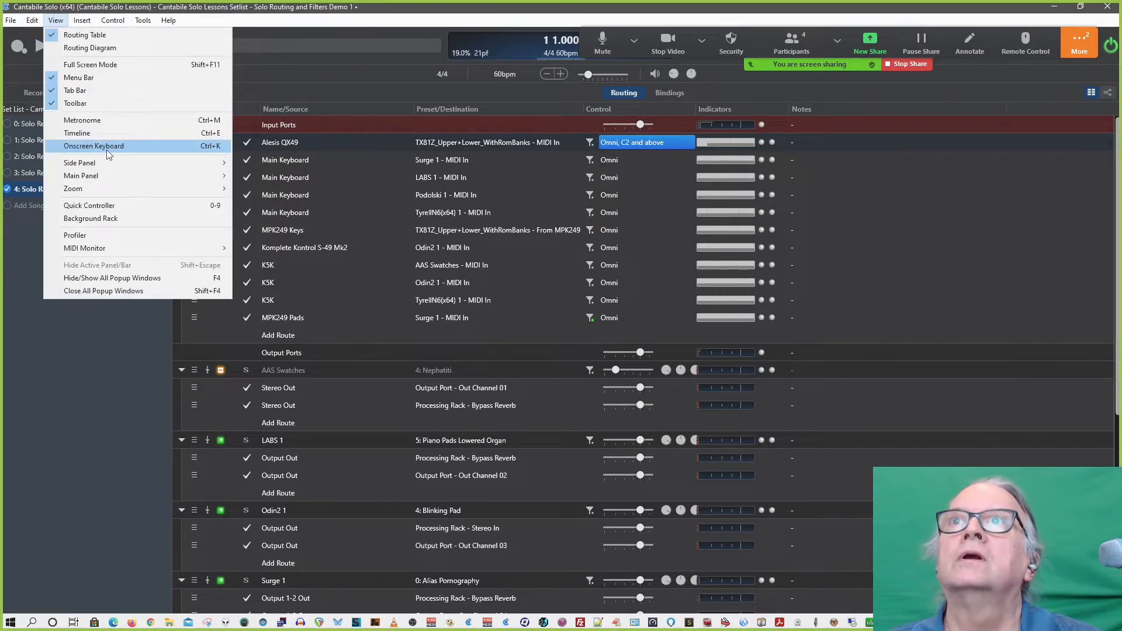
left_click(106, 149)
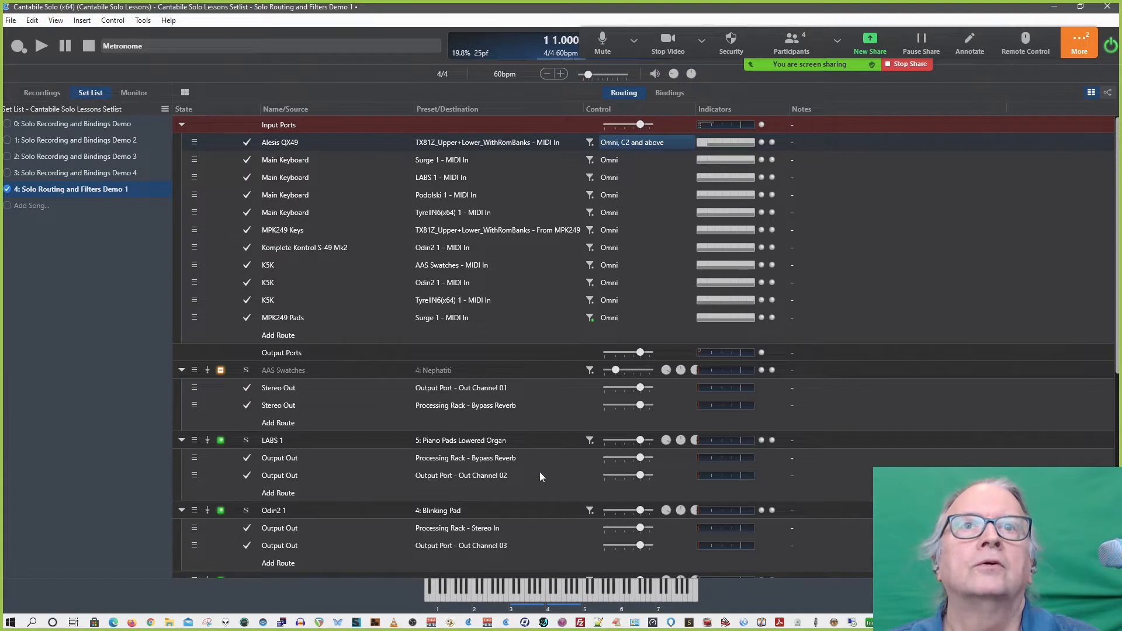
Reopen the Alesis QX49 route settings and enable showing its range on the keyboard in Maroon.
double_click(637, 142)
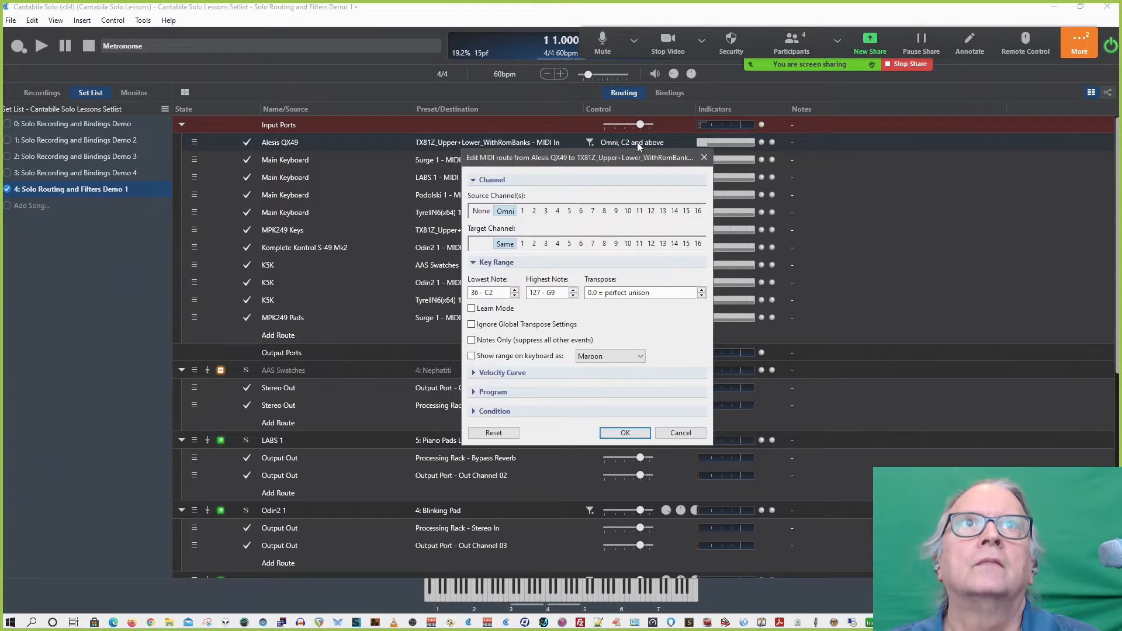
left_click(609, 358)
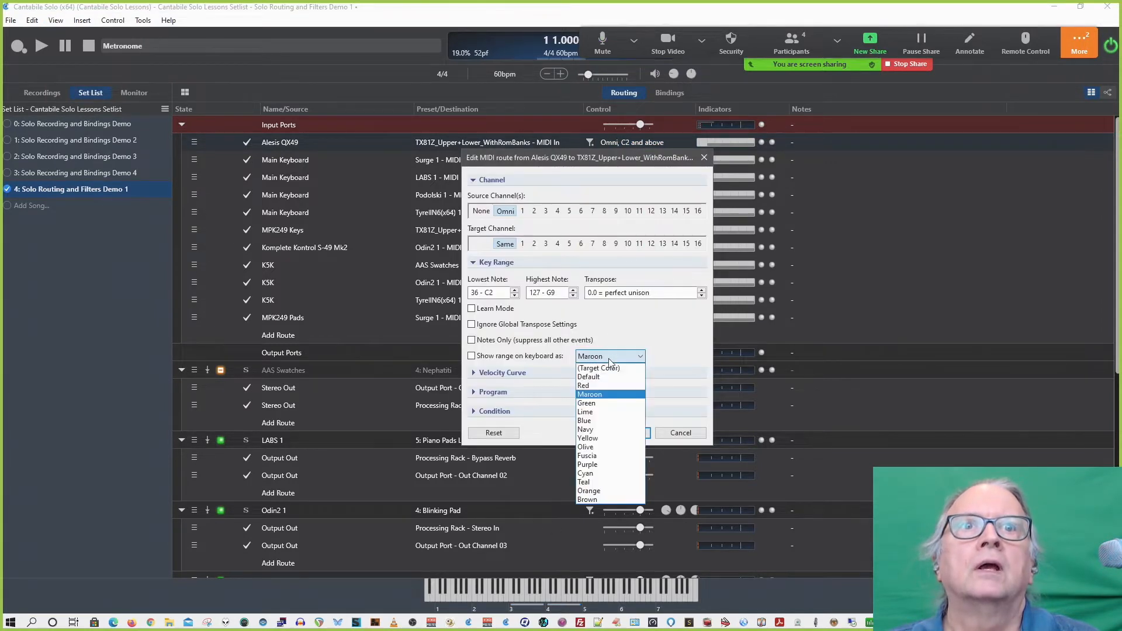
key("Escape")
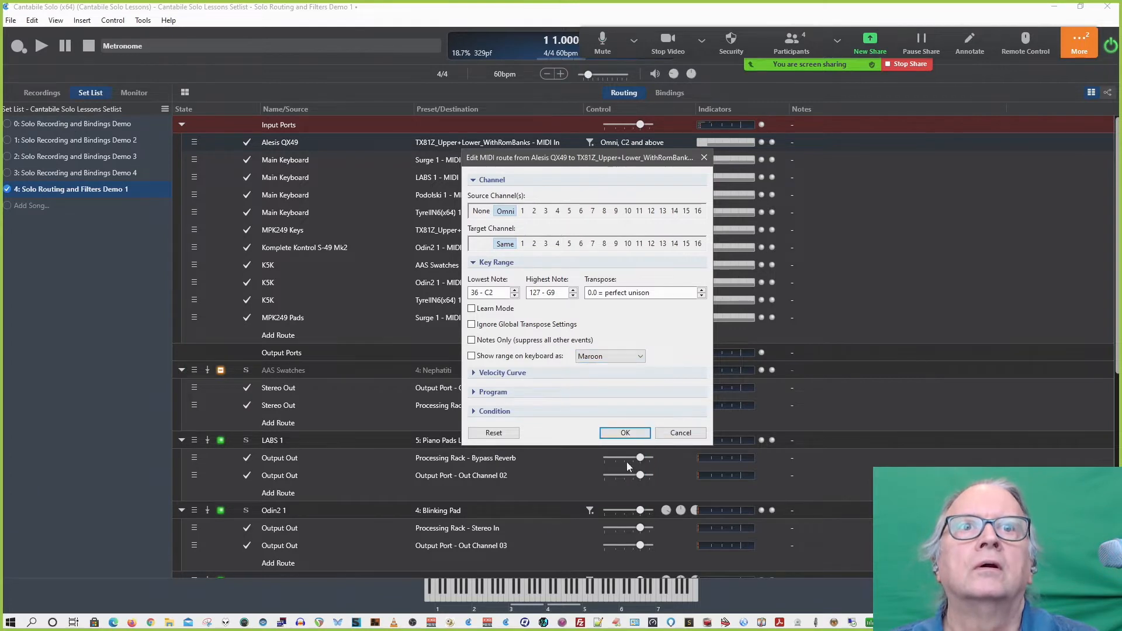
left_click(615, 358)
left_click(472, 358)
left_click(472, 357)
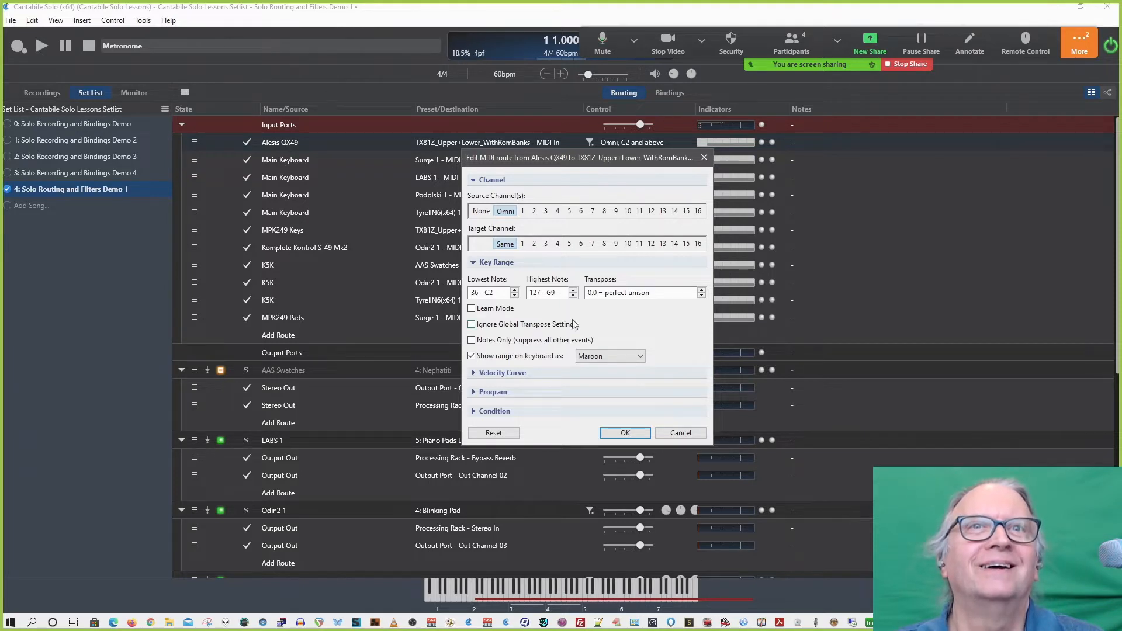
Set the route's highest note to 84 - C6 with Learn Mode, and toggle its keyboard range display off and on again.
double_click(553, 293)
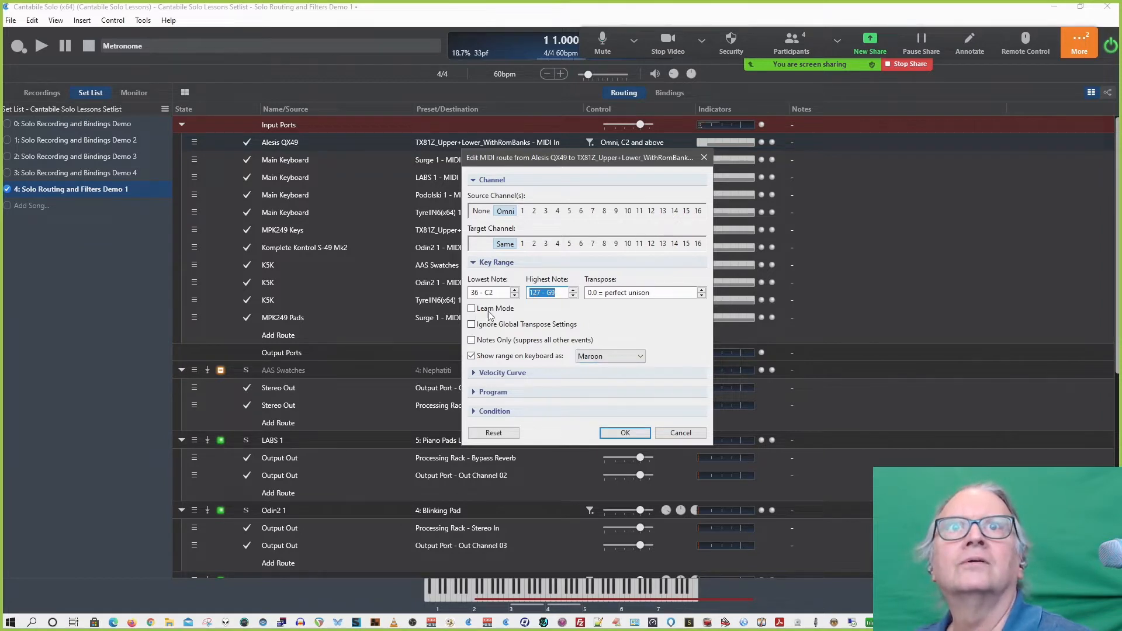
left_click(508, 310)
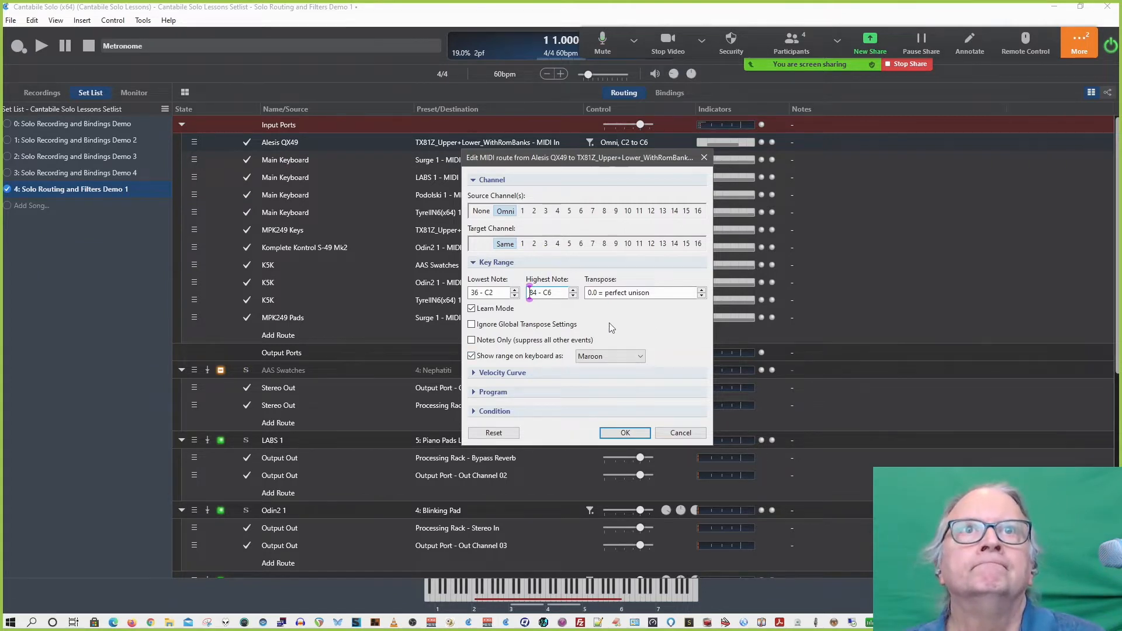
left_click(473, 356)
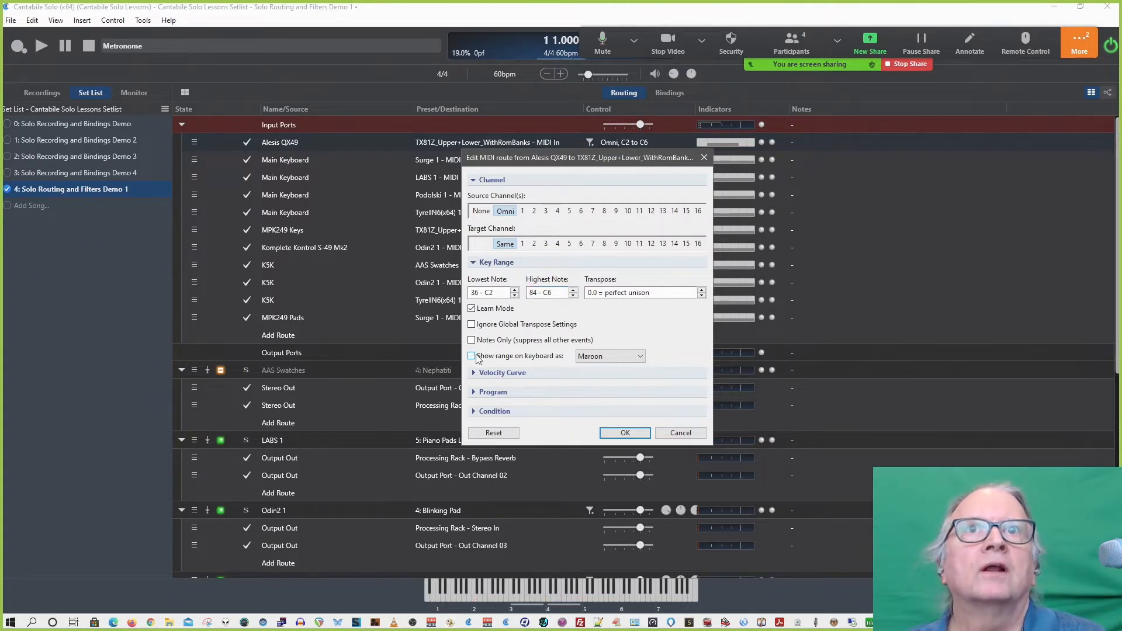
left_click(474, 356)
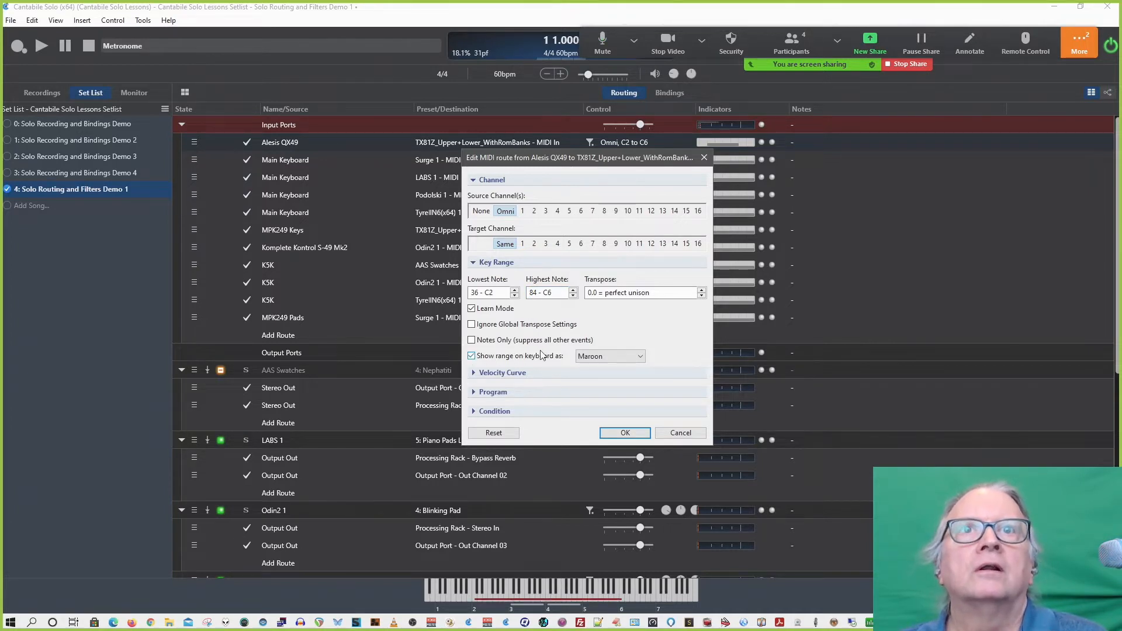
Expand the route's Velocity Curve settings and turn off Learn Mode.
left_click(487, 373)
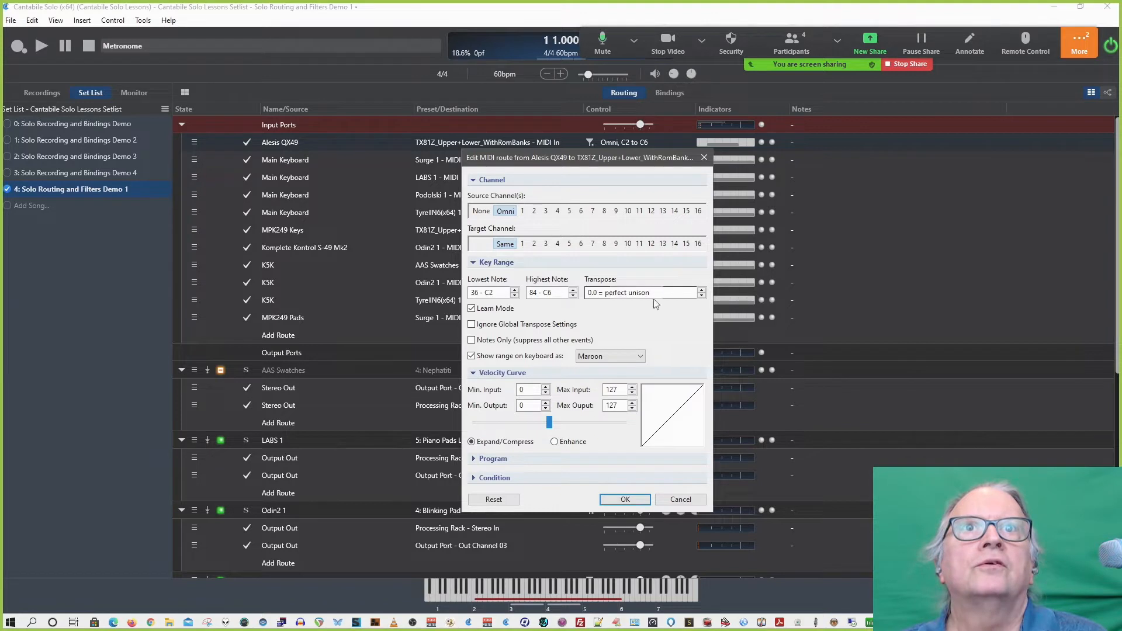
left_click(505, 311)
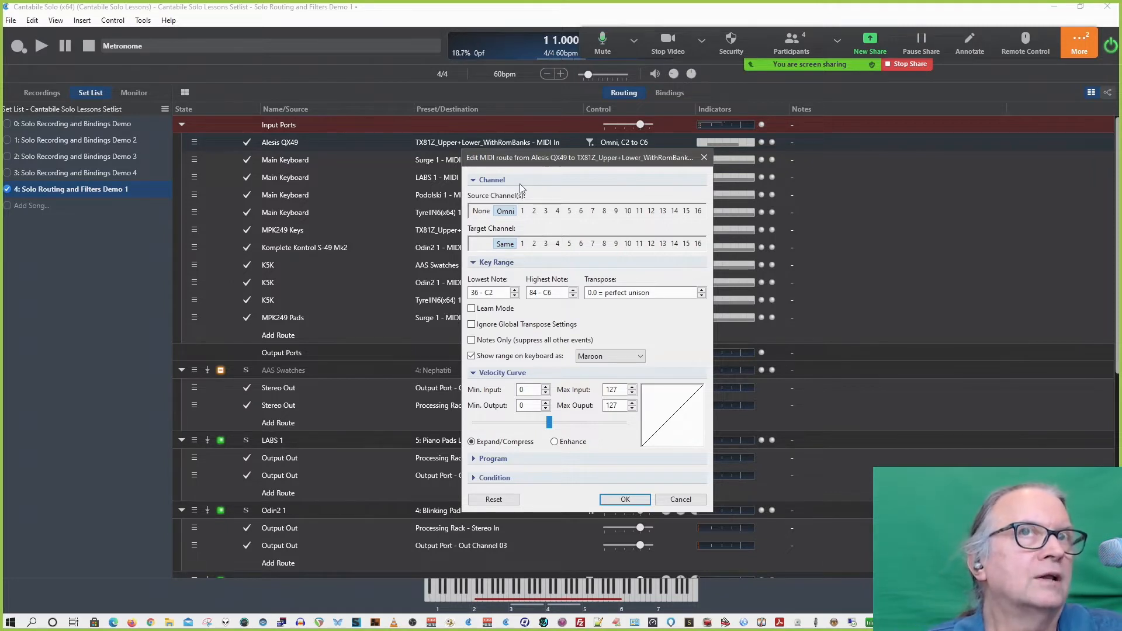
Set the route's source channel to 1 and, after trying target channels 1 and 2, set the target channel to 3.
left_click(525, 213)
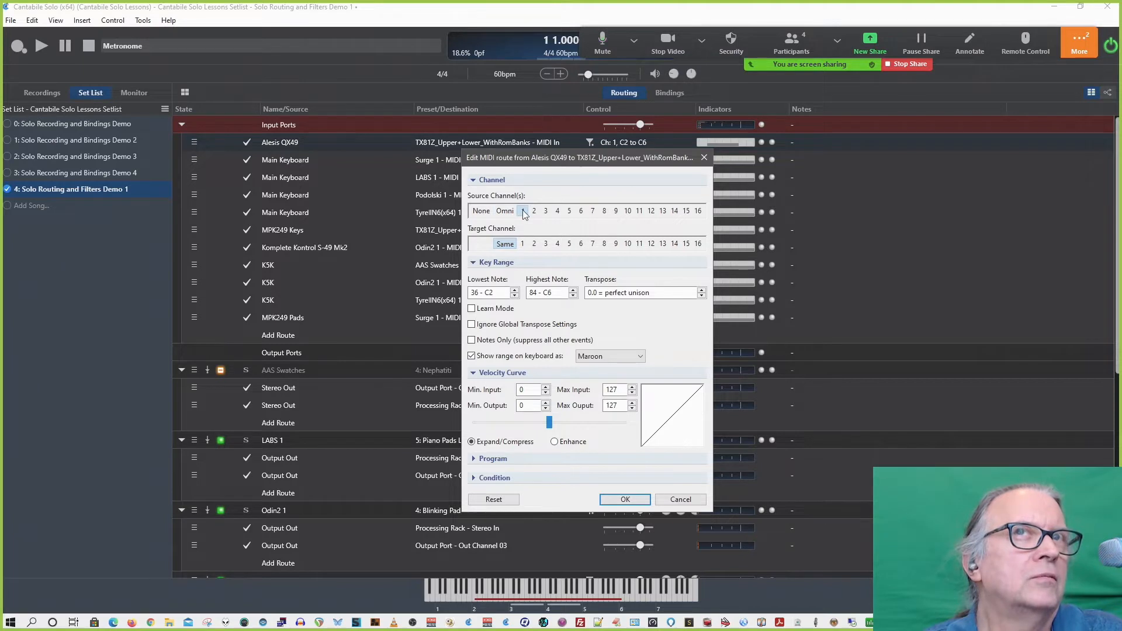
left_click(523, 245)
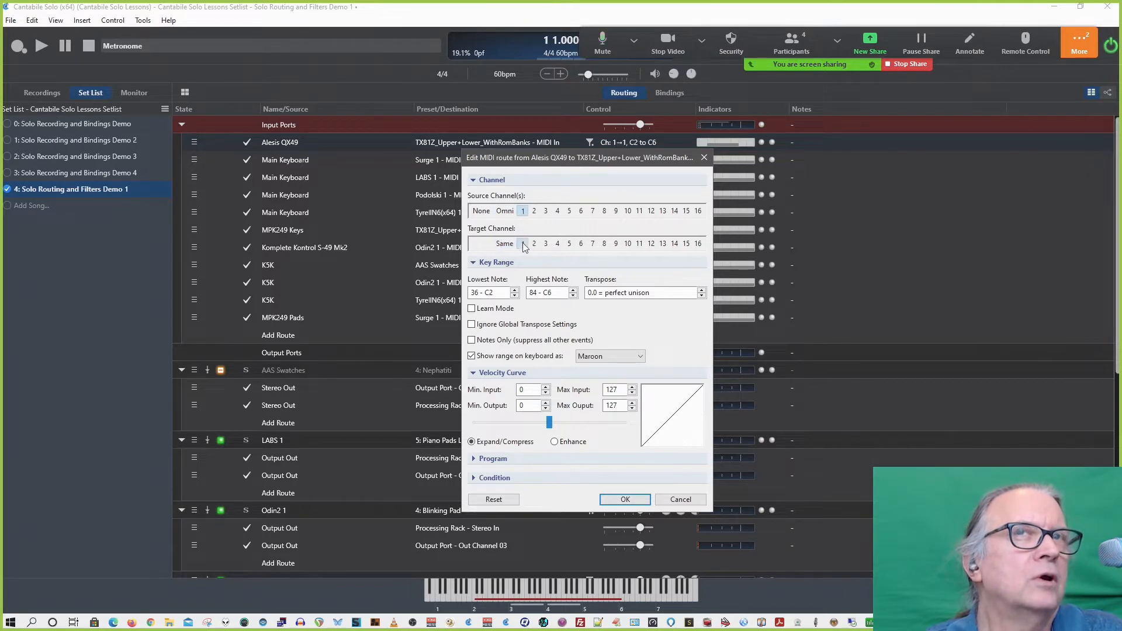
left_click(536, 246)
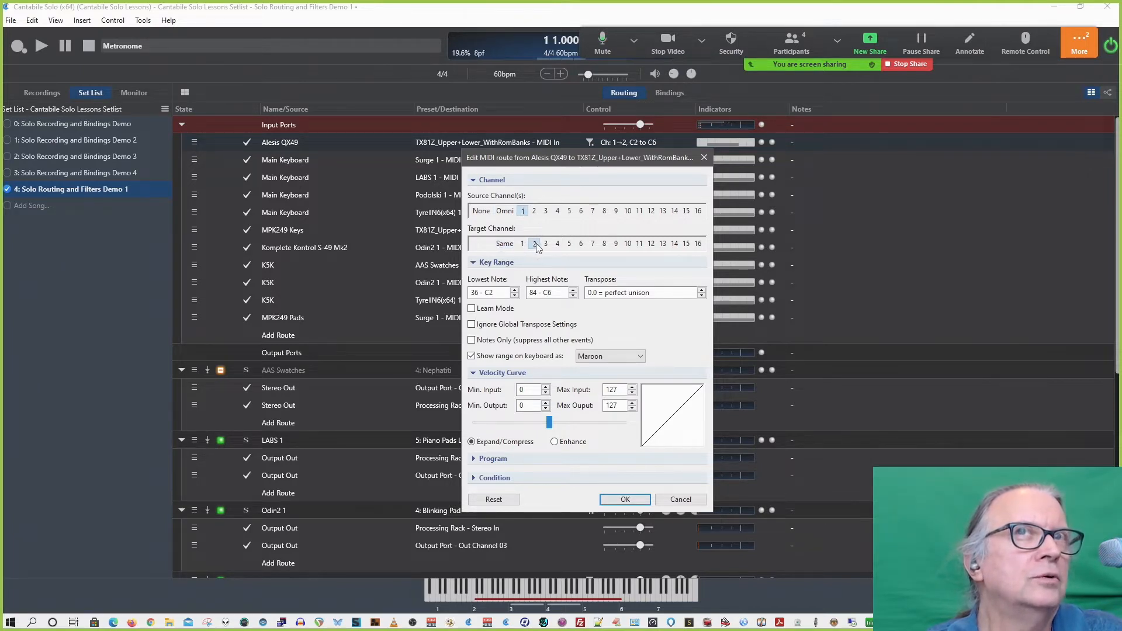
left_click(546, 244)
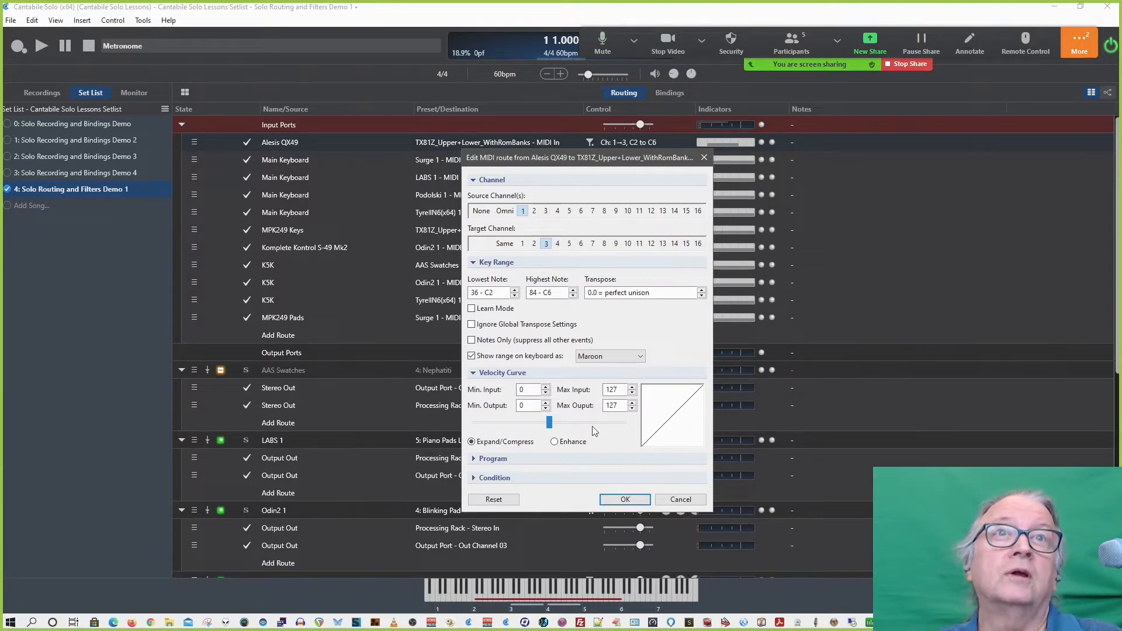
Try bowing the Expand/Compress velocity curve upward and bring it back close to a straight line.
left_click_drag(550, 422, 518, 425)
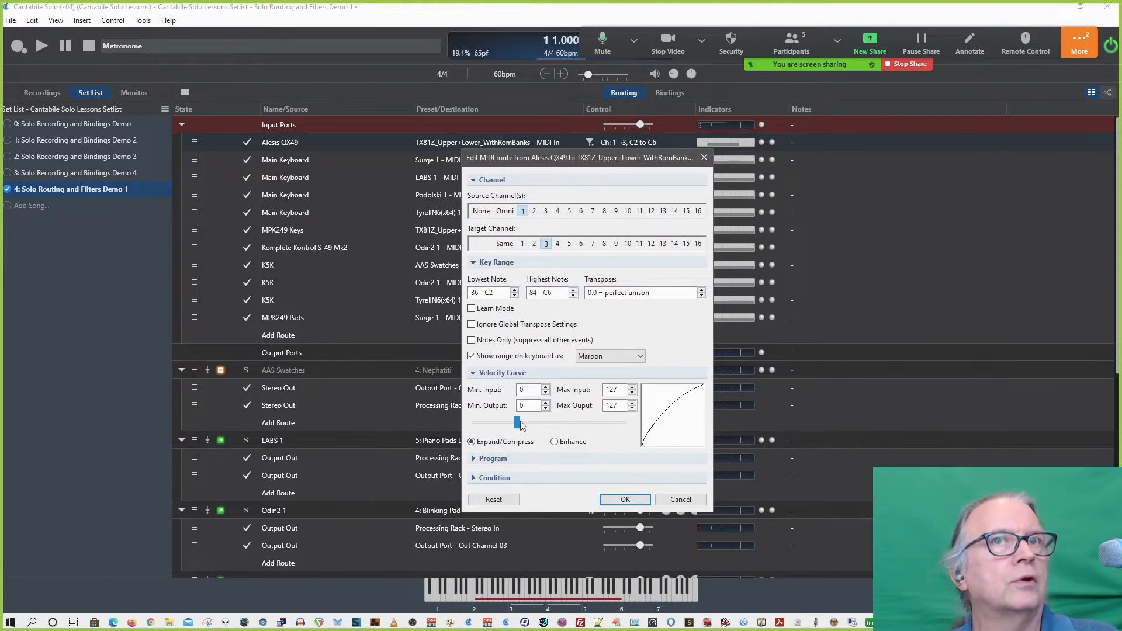
mouse_move(521, 421)
left_mouse_down()
mouse_move(585, 420)
mouse_move(520, 421)
left_mouse_up()
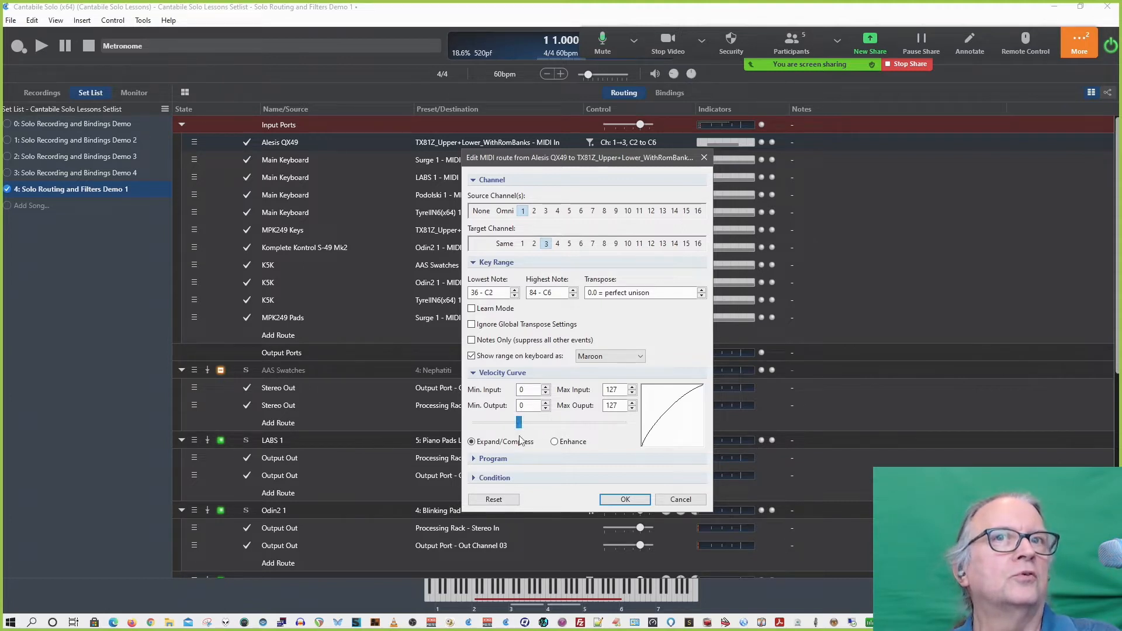
mouse_move(522, 425)
left_mouse_down()
mouse_move(563, 425)
mouse_move(539, 424)
left_mouse_up()
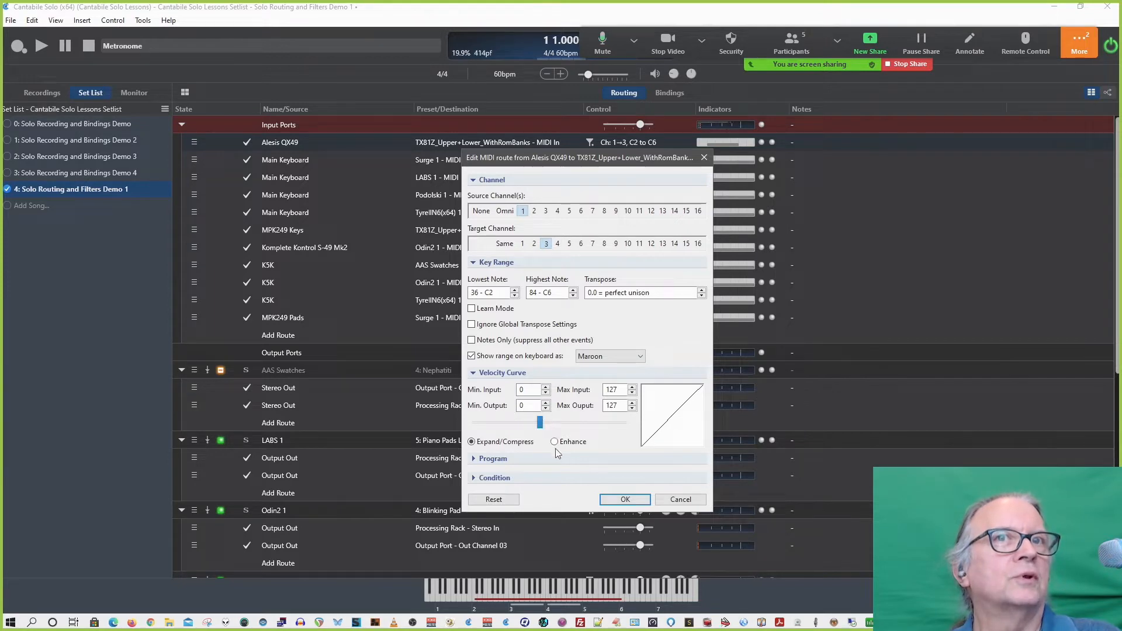
Switch the velocity curve to Enhance, try both bend directions, and leave it as an S-curve that is steepest in the middle.
left_click(555, 442)
left_click_drag(540, 423, 597, 426)
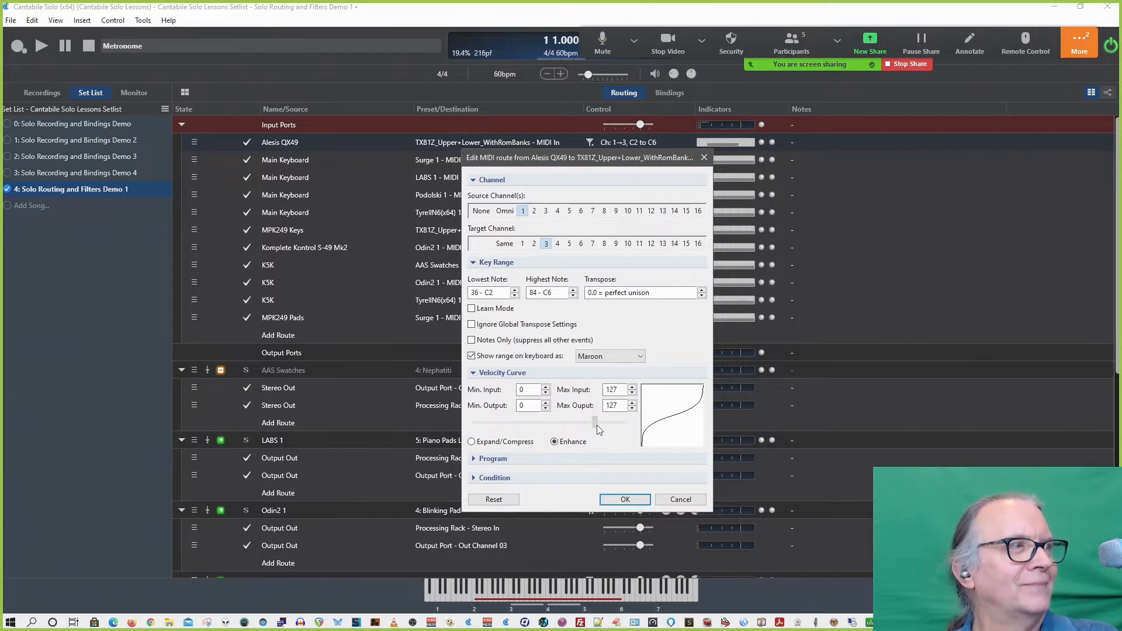
left_click_drag(598, 426, 512, 425)
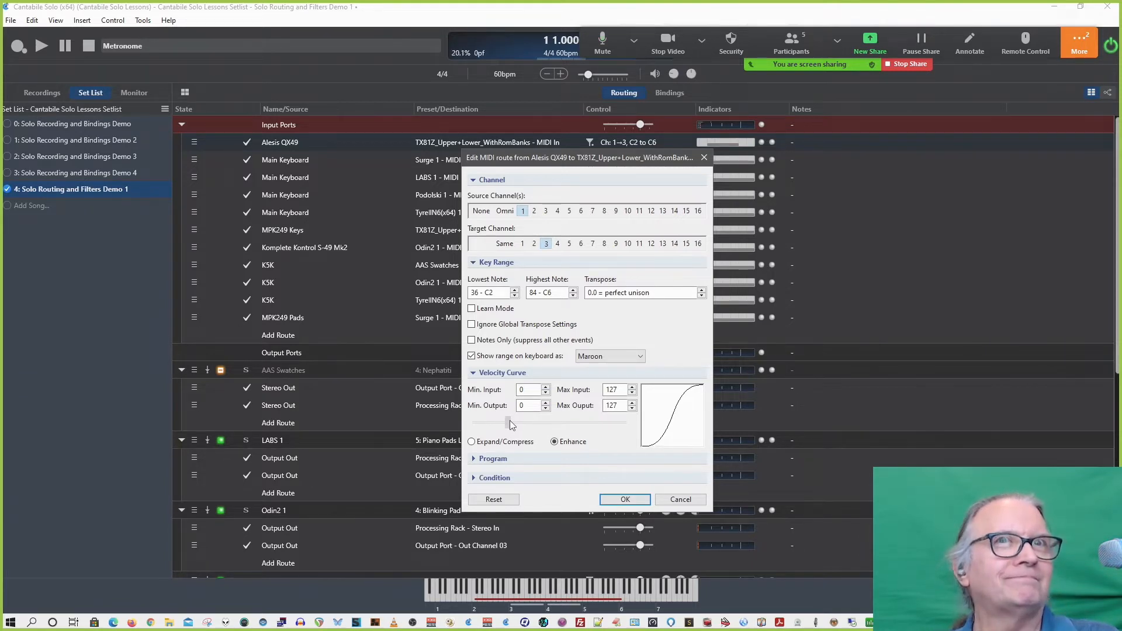
left_click_drag(512, 425, 514, 422)
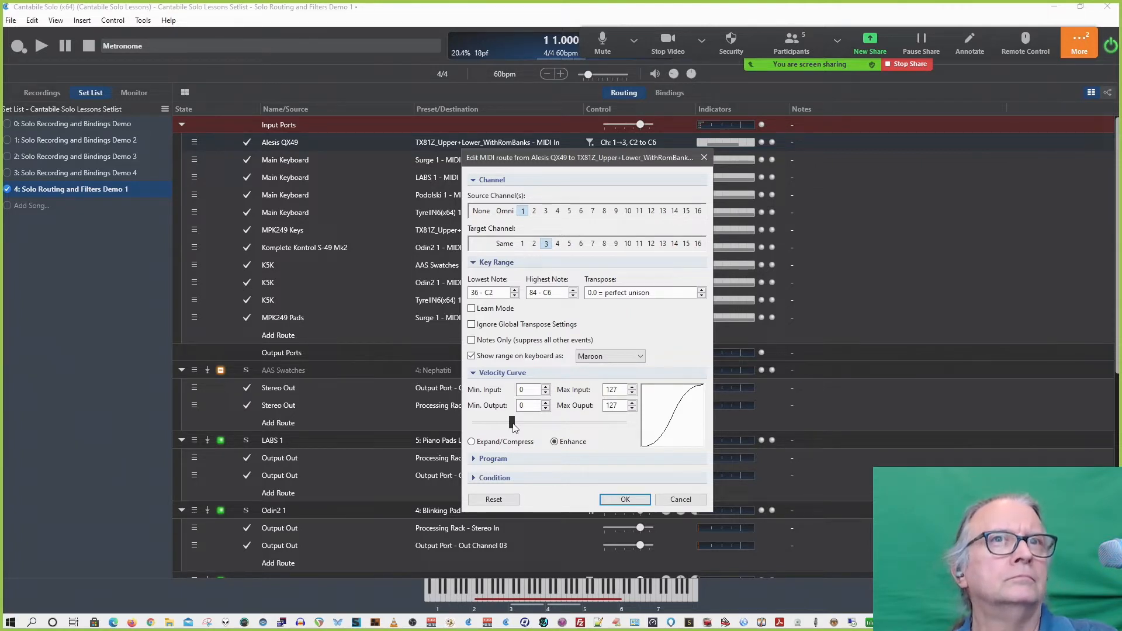
left_click_drag(513, 425, 590, 424)
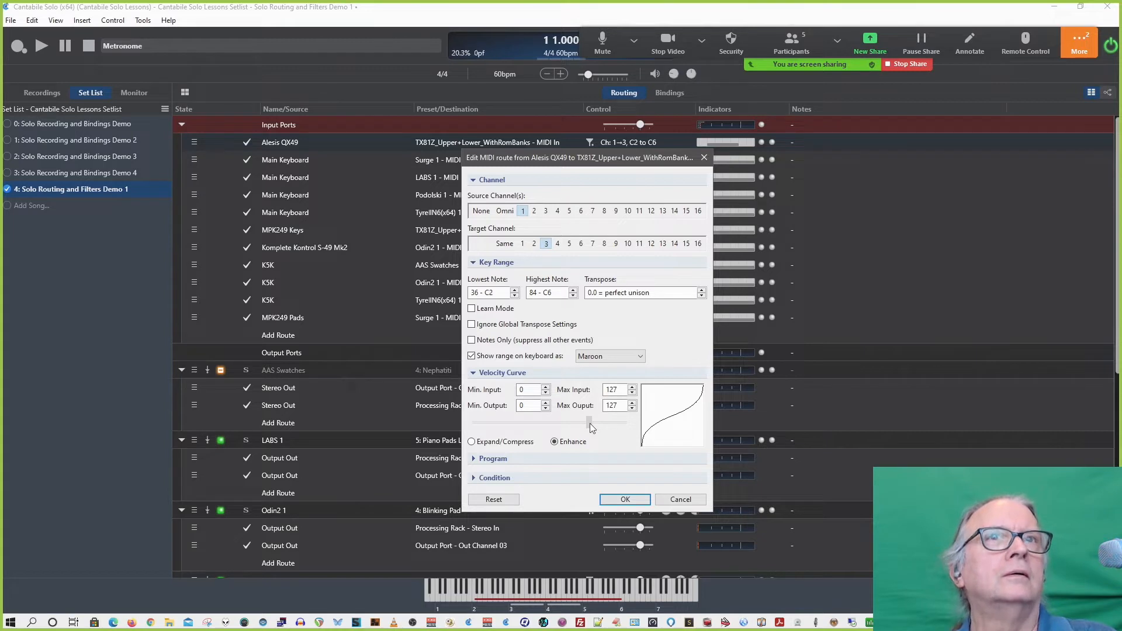
left_click_drag(590, 425, 512, 427)
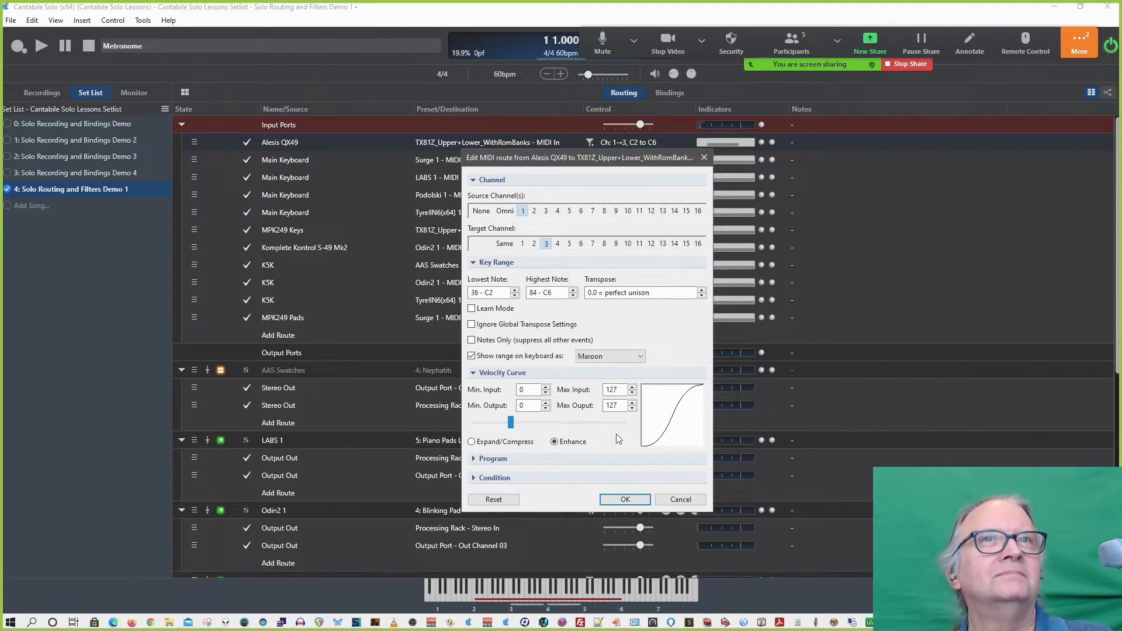
Expand the Program settings, toggle the program number condition, and leave the route active only for program number 0.
left_click(481, 459)
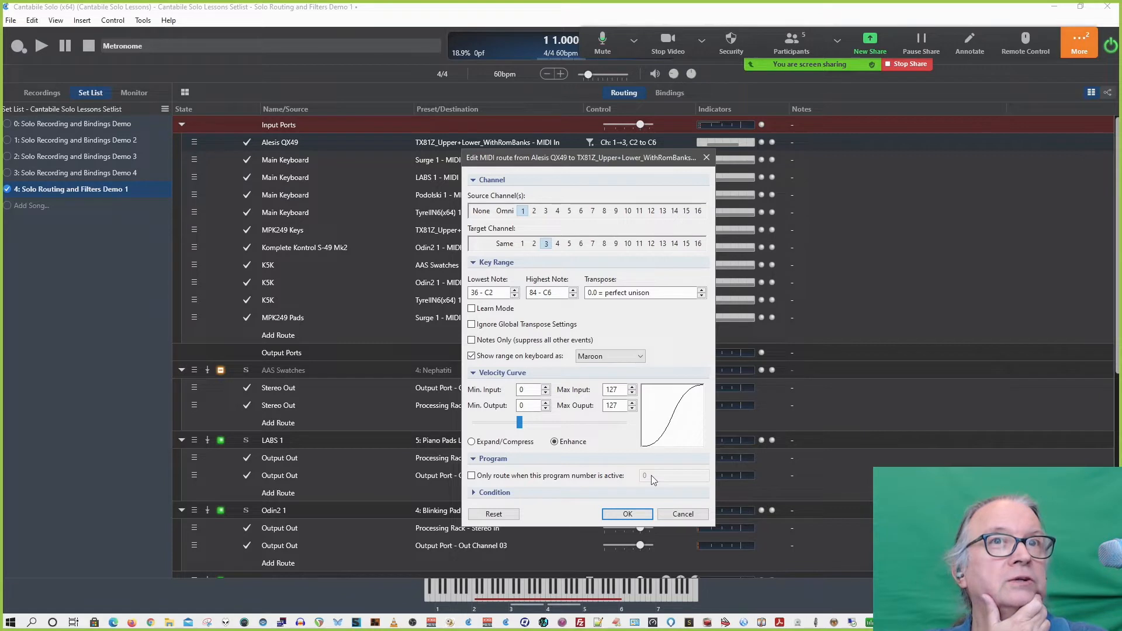
left_click(598, 477)
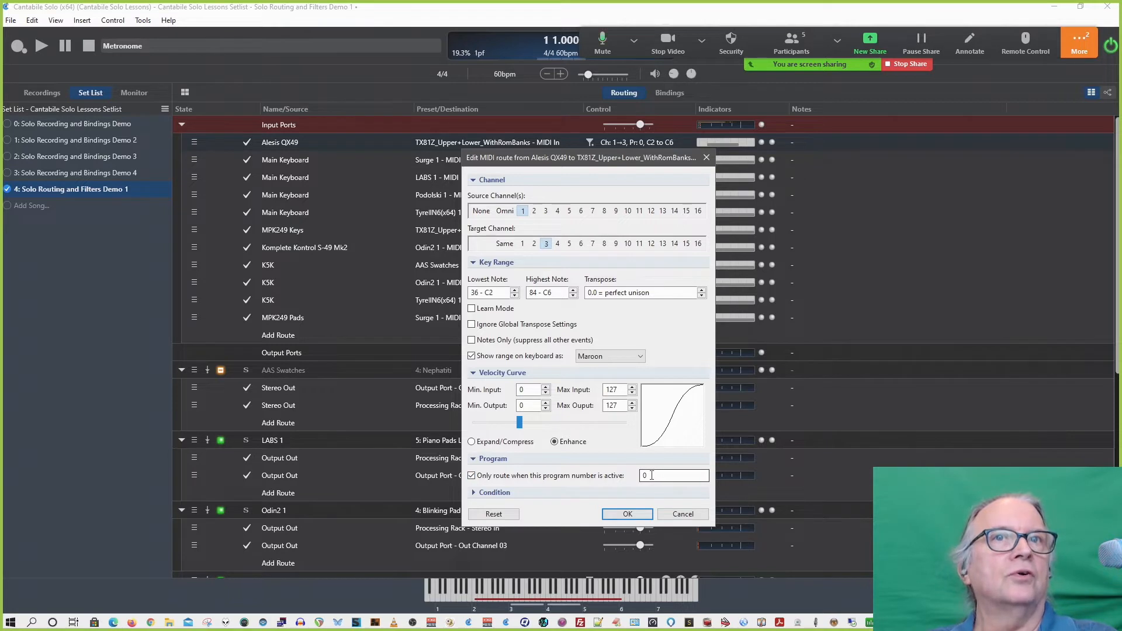
left_click(616, 477)
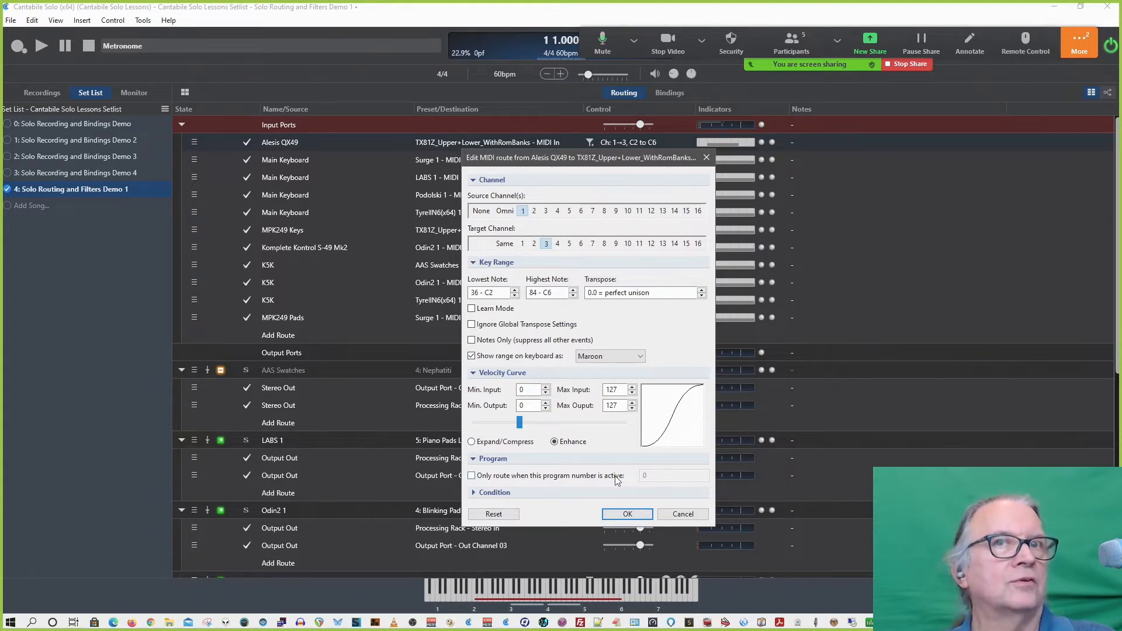
left_click(617, 477)
left_click(651, 477)
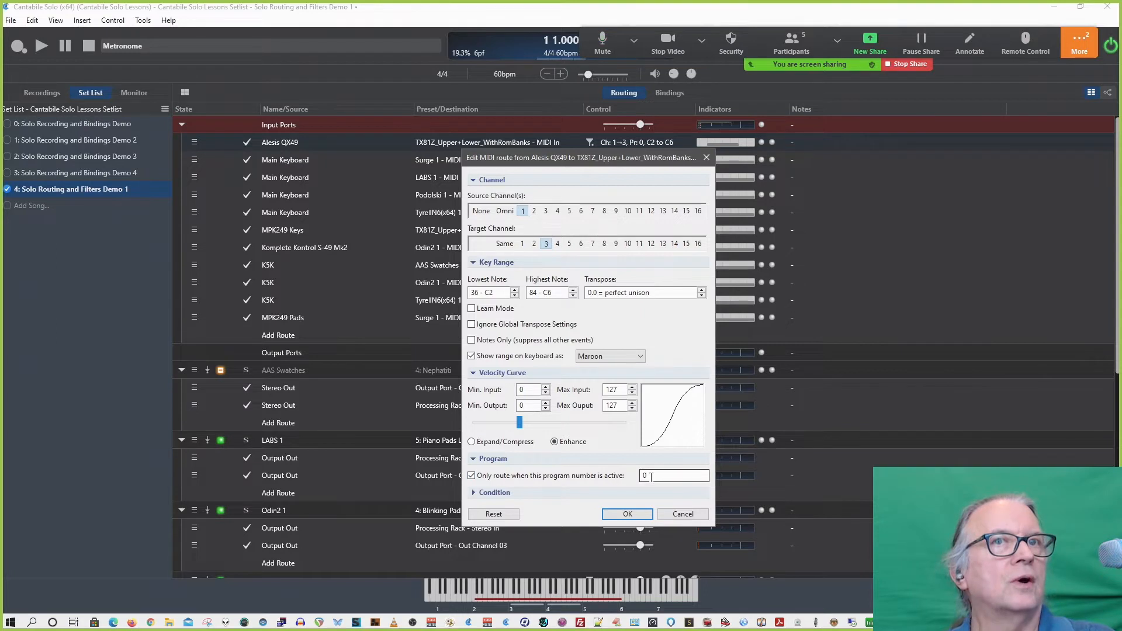
left_click(621, 480)
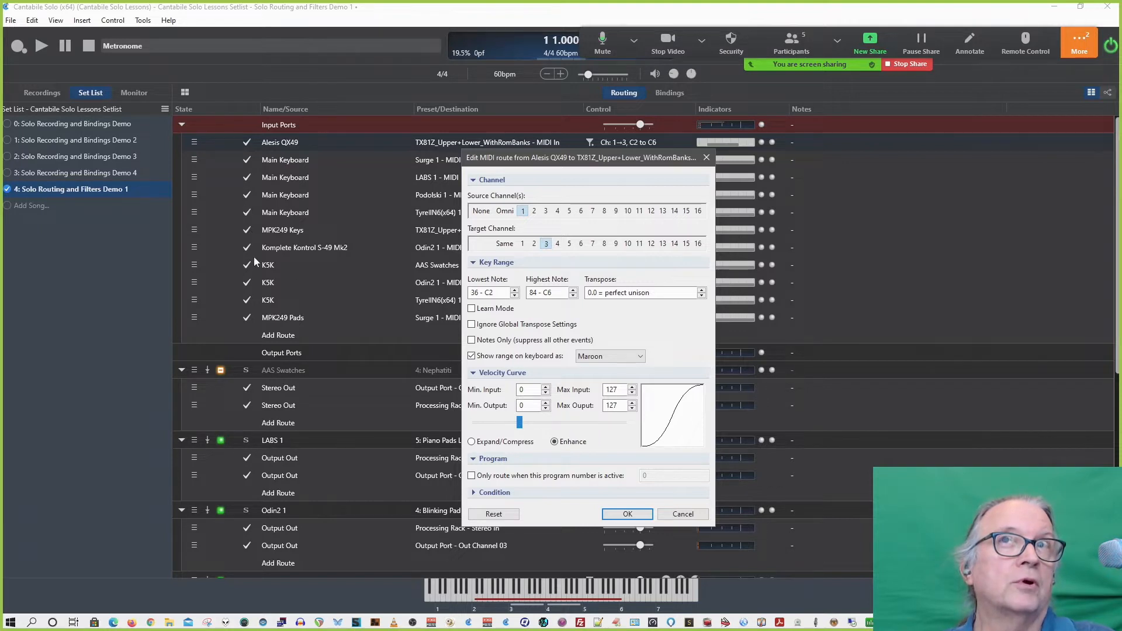
left_click(471, 475)
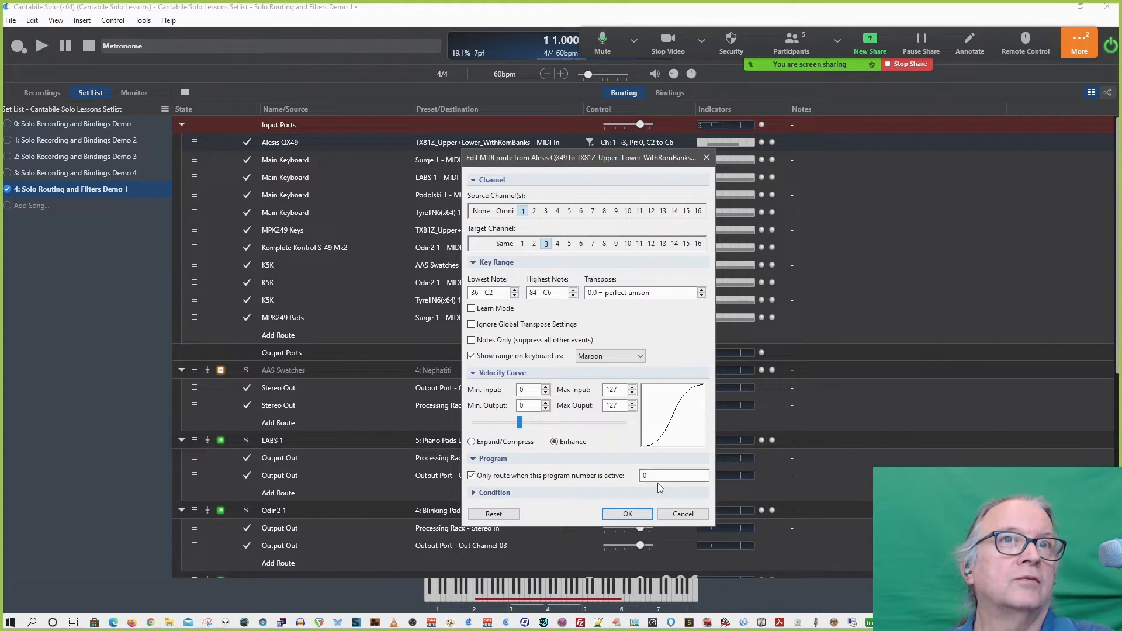
Apply the settings, reopen the Alesis QX49 route, and set its program number condition to 3.
left_click(628, 514)
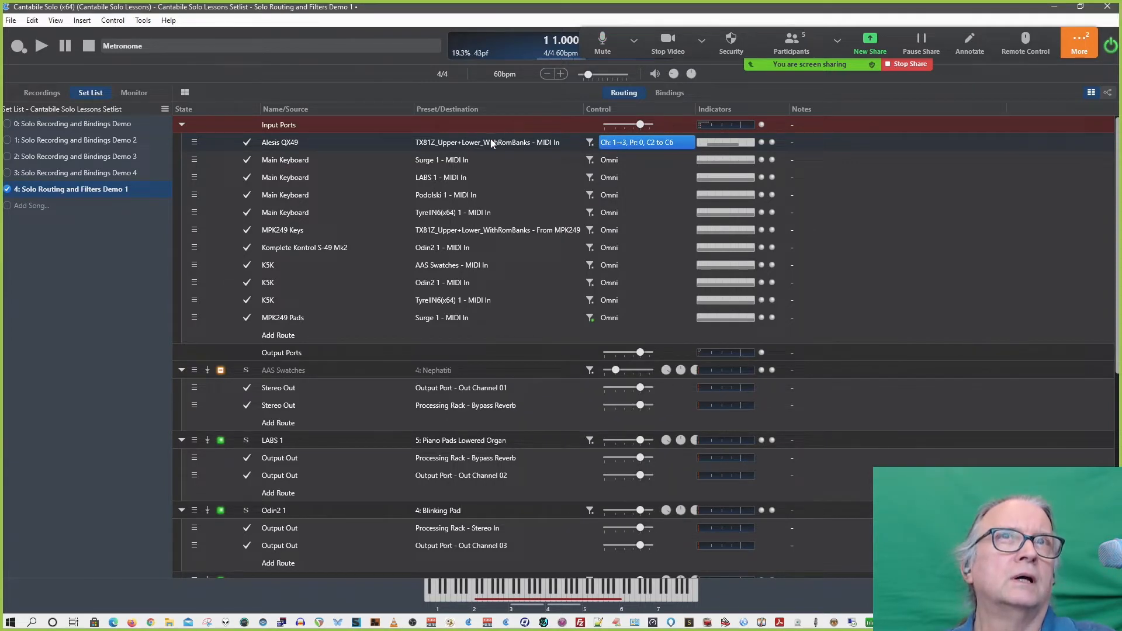
left_click(283, 145)
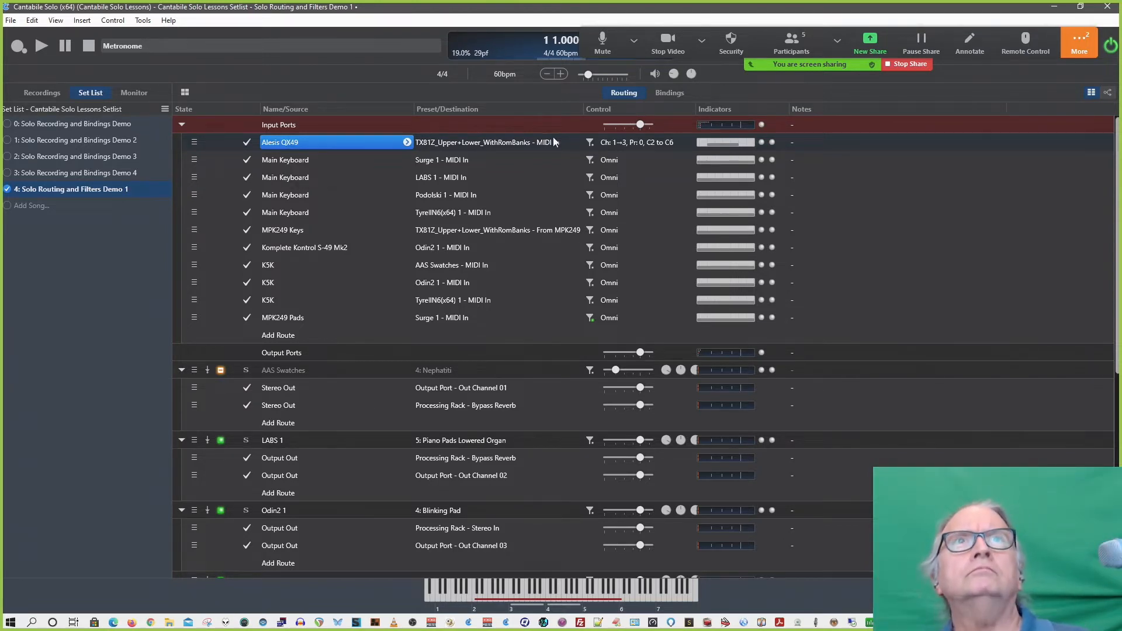
left_click(640, 144)
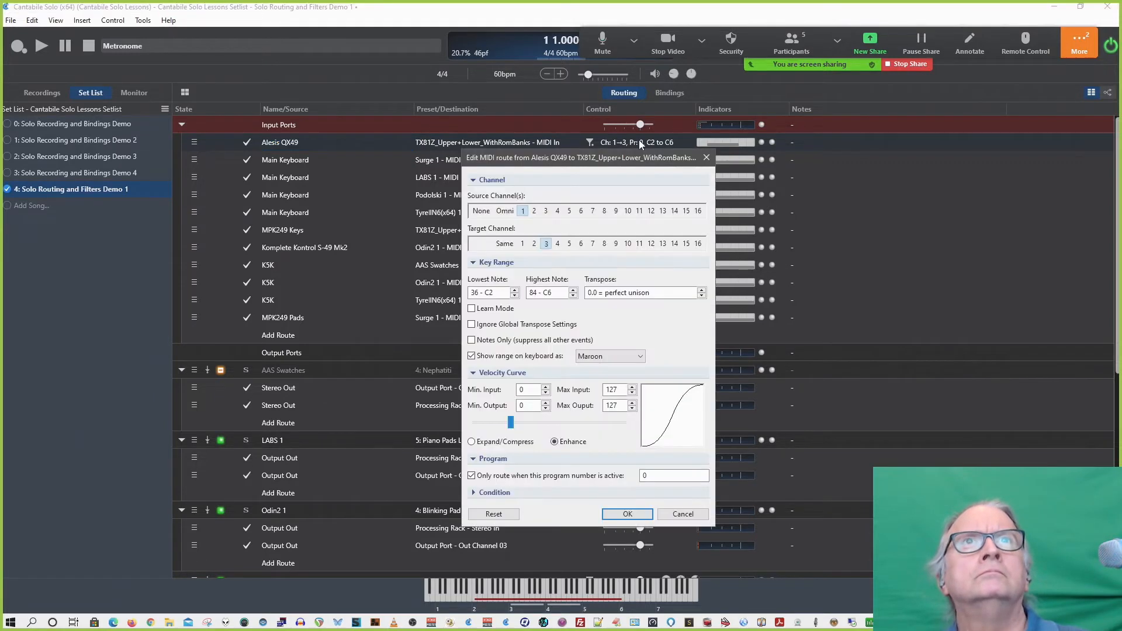
left_click(656, 475)
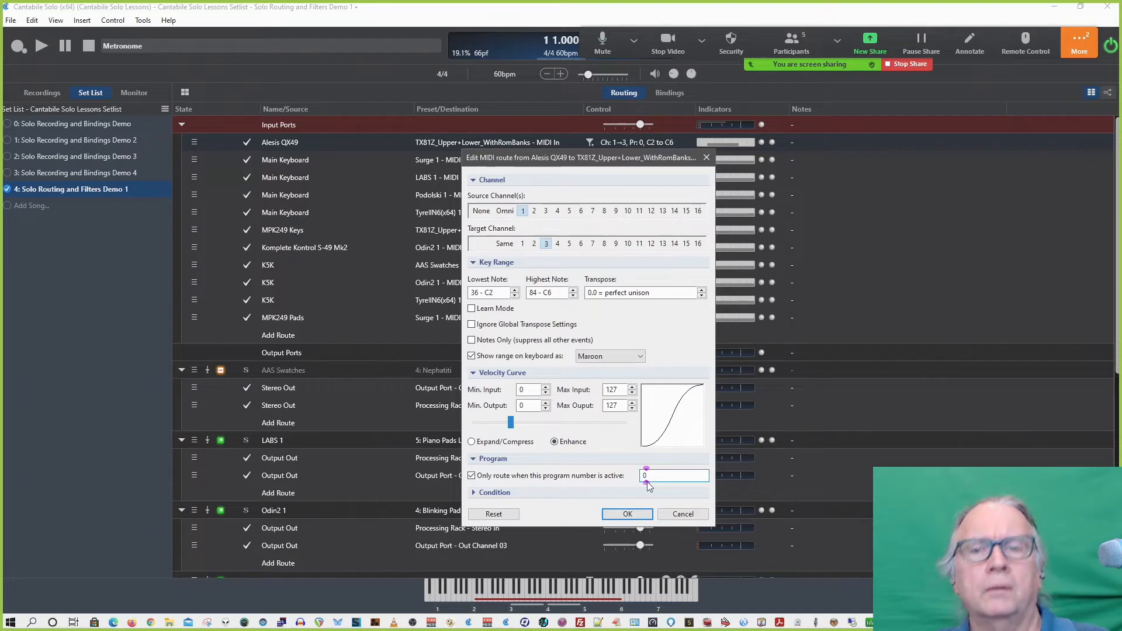
key("BackSpace")
type("3")
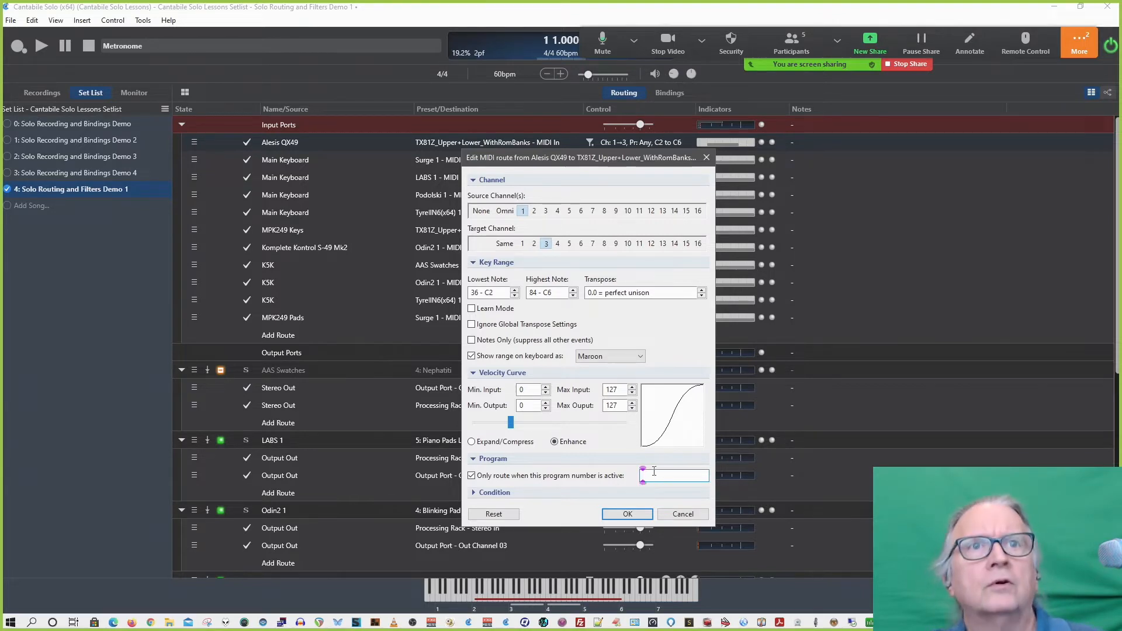
left_click(628, 514)
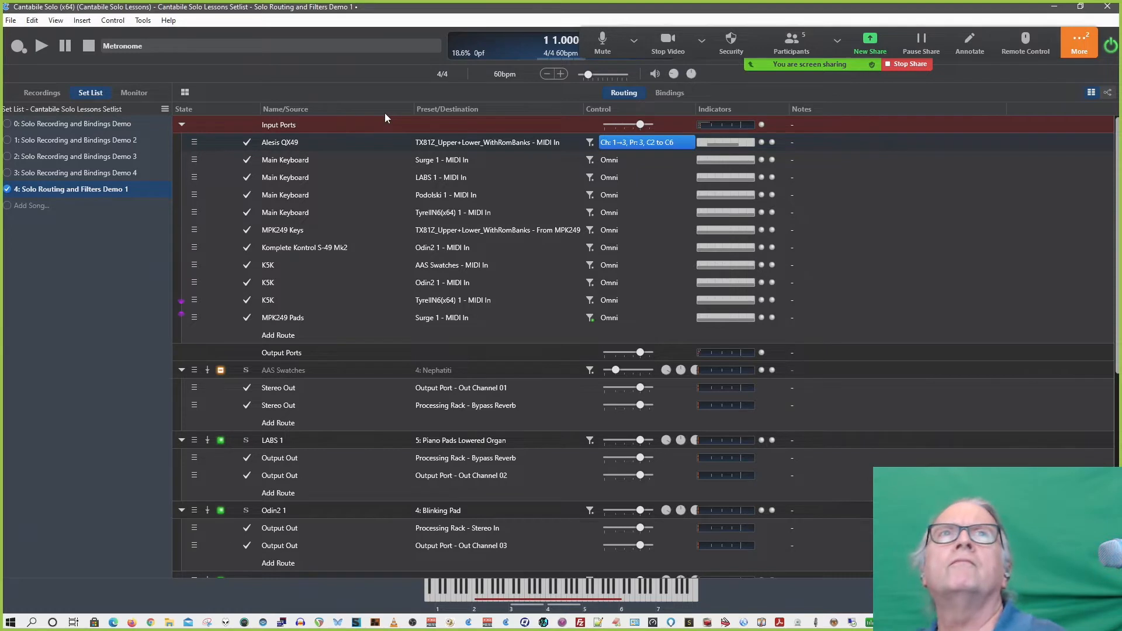
Set the Alesis QX49 route's target channel to Same and apply the change.
left_click(632, 146)
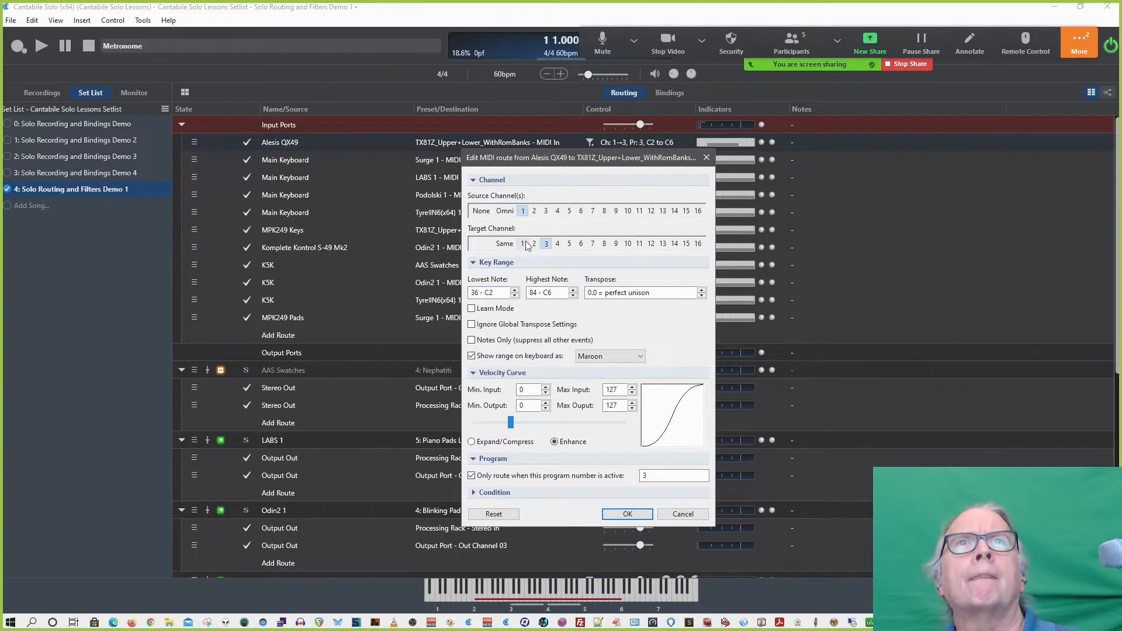
left_click(506, 245)
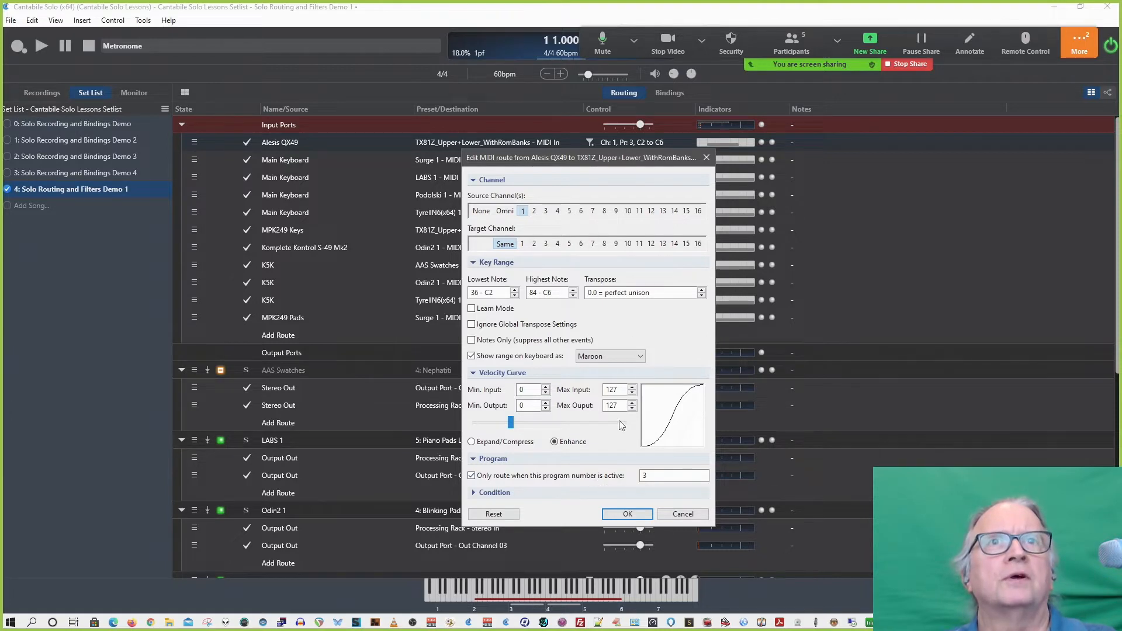
left_click(630, 513)
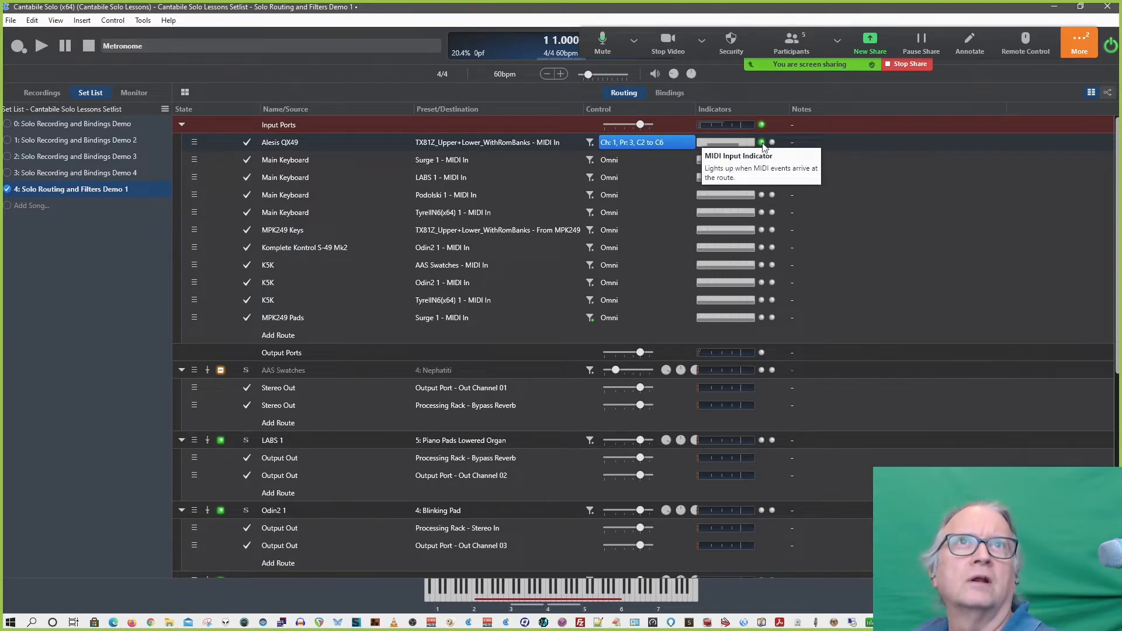
Set the Alesis QX49 route's program number condition to 0 and apply the change.
double_click(660, 143)
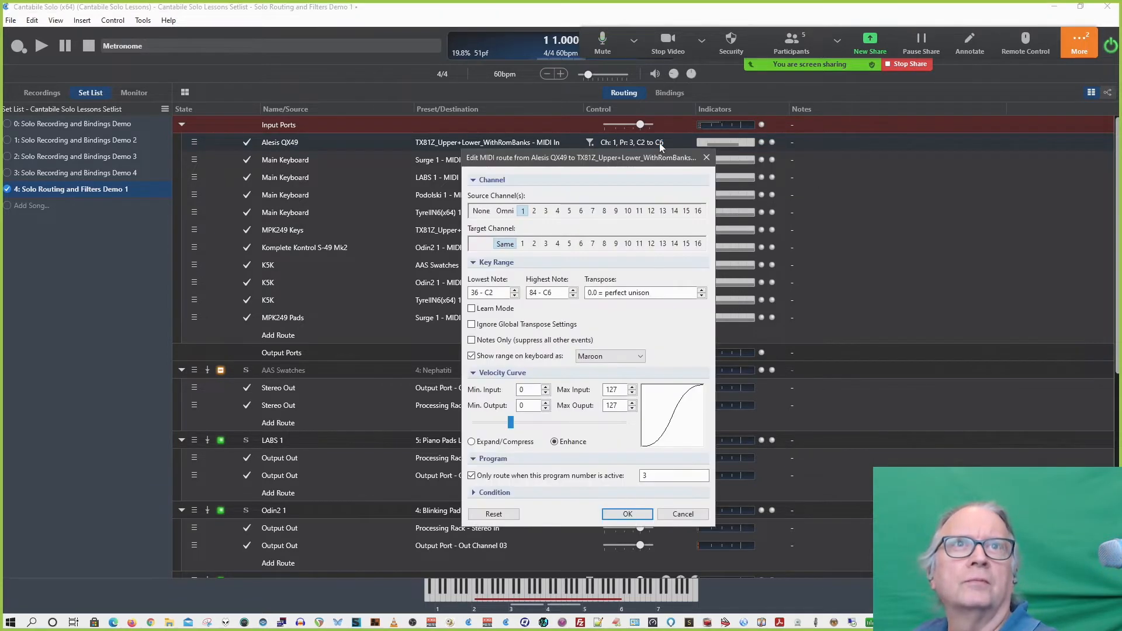
double_click(659, 476)
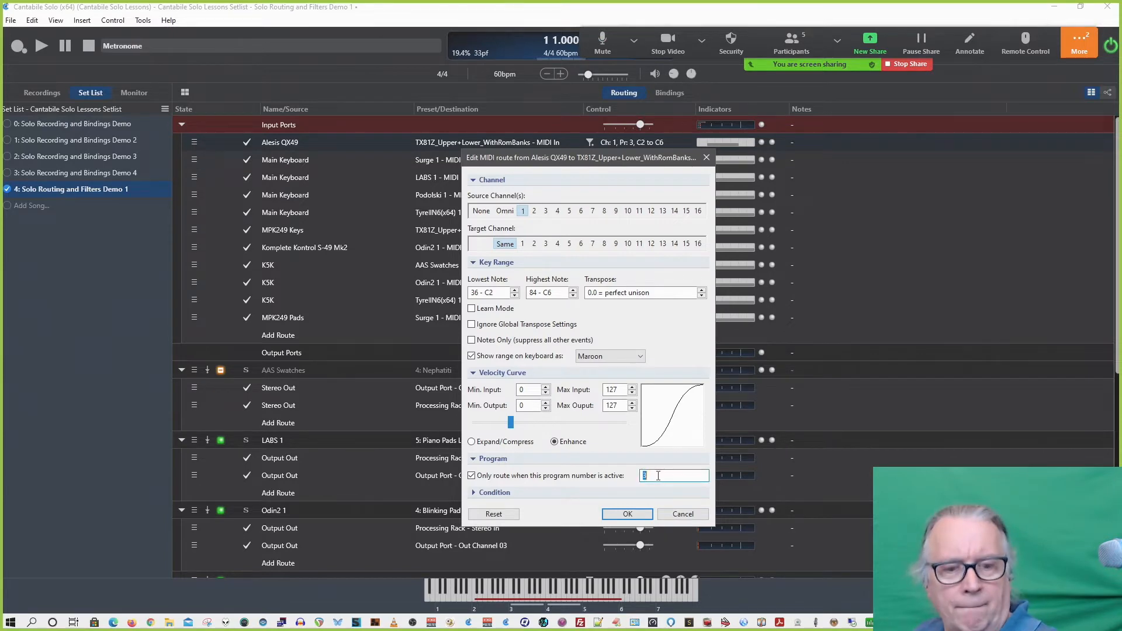
type("0")
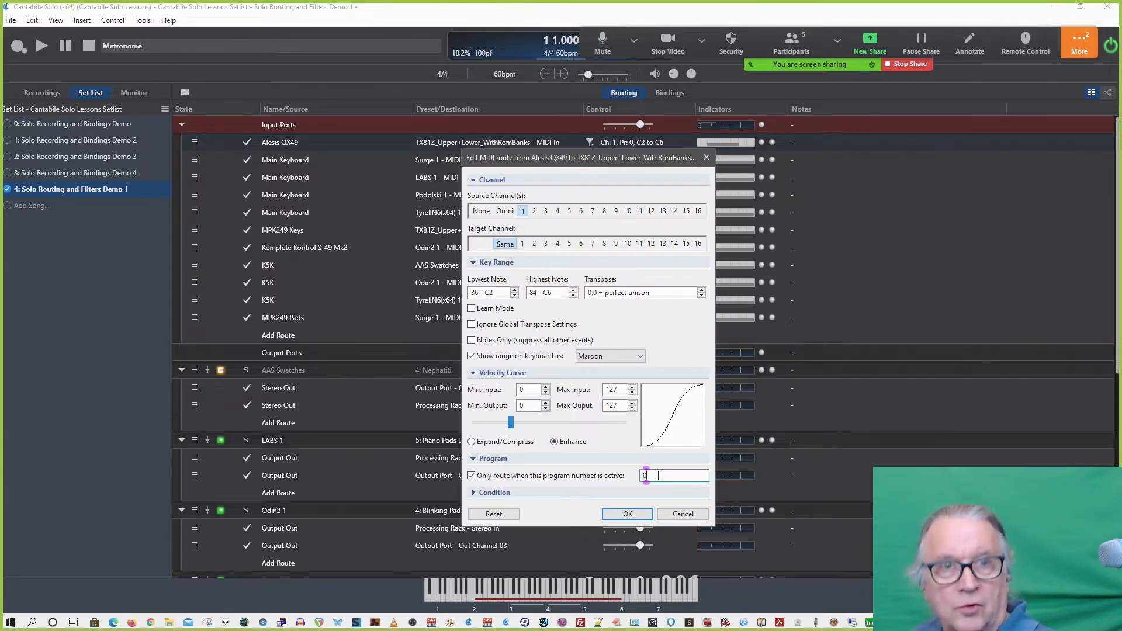
left_click(629, 515)
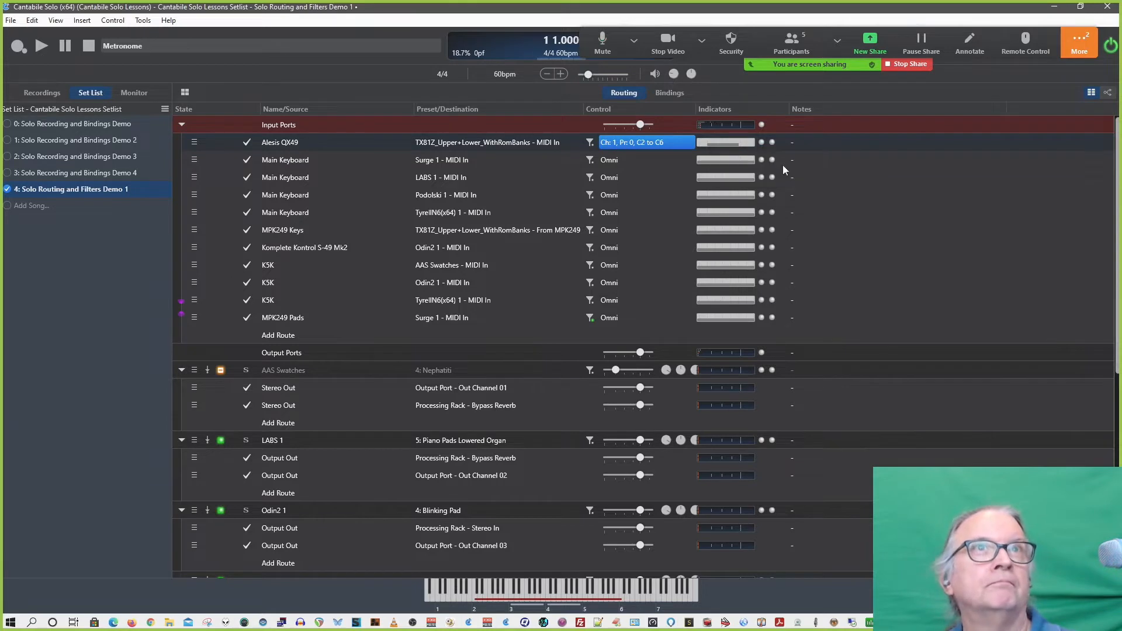
Turn off the Alesis QX49 route's program number condition and route only when CC 1 is greater than or equal to 64.
double_click(632, 141)
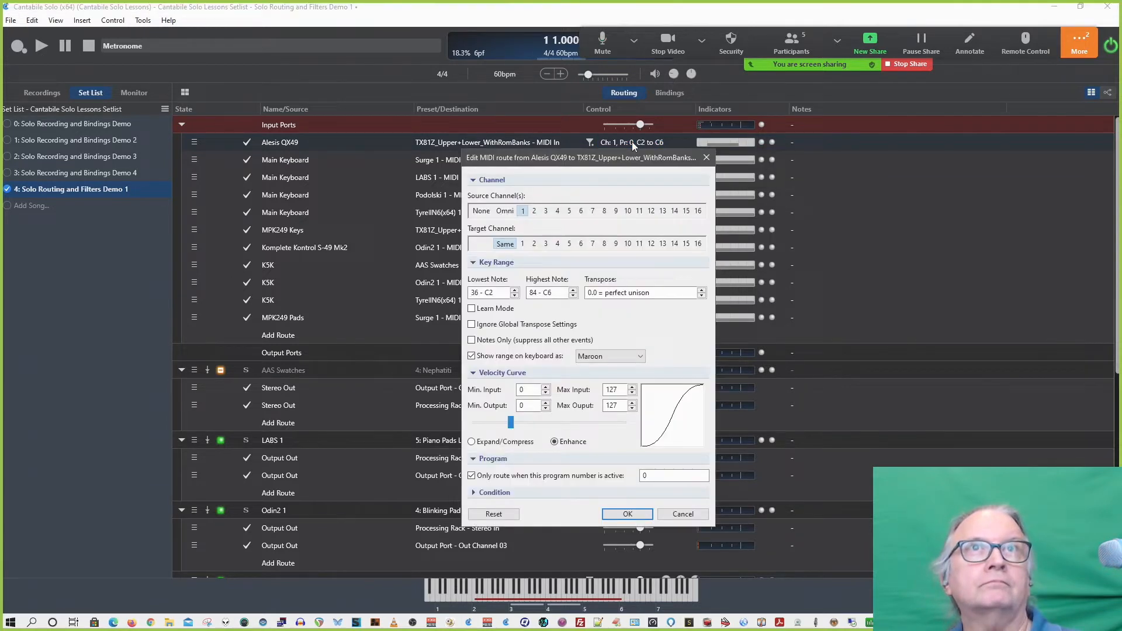
left_click(472, 476)
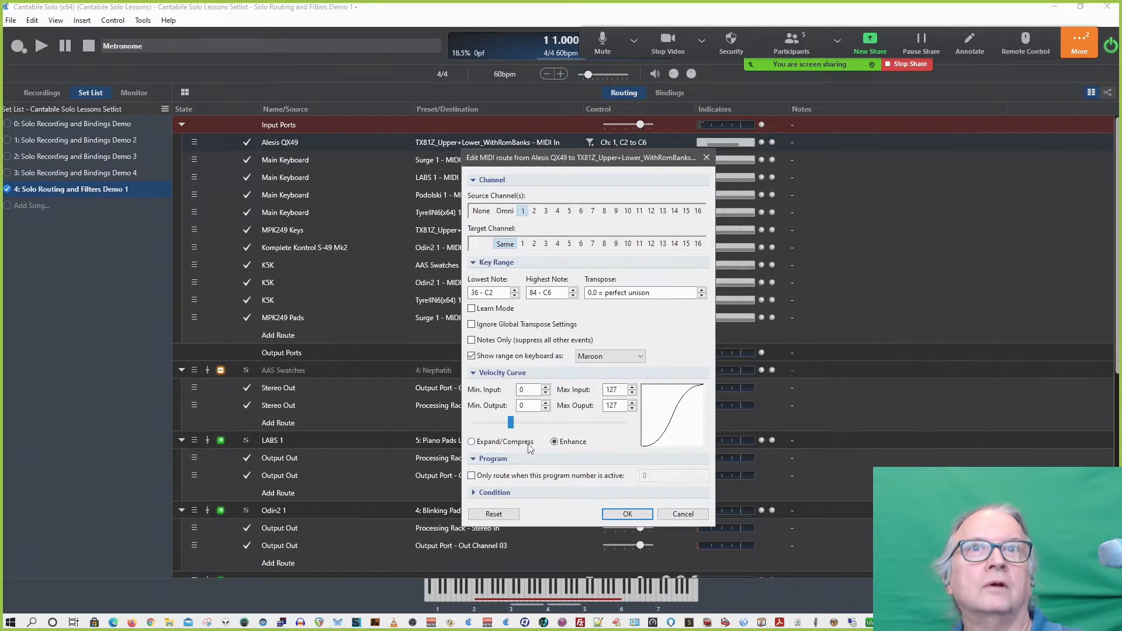
left_click(475, 493)
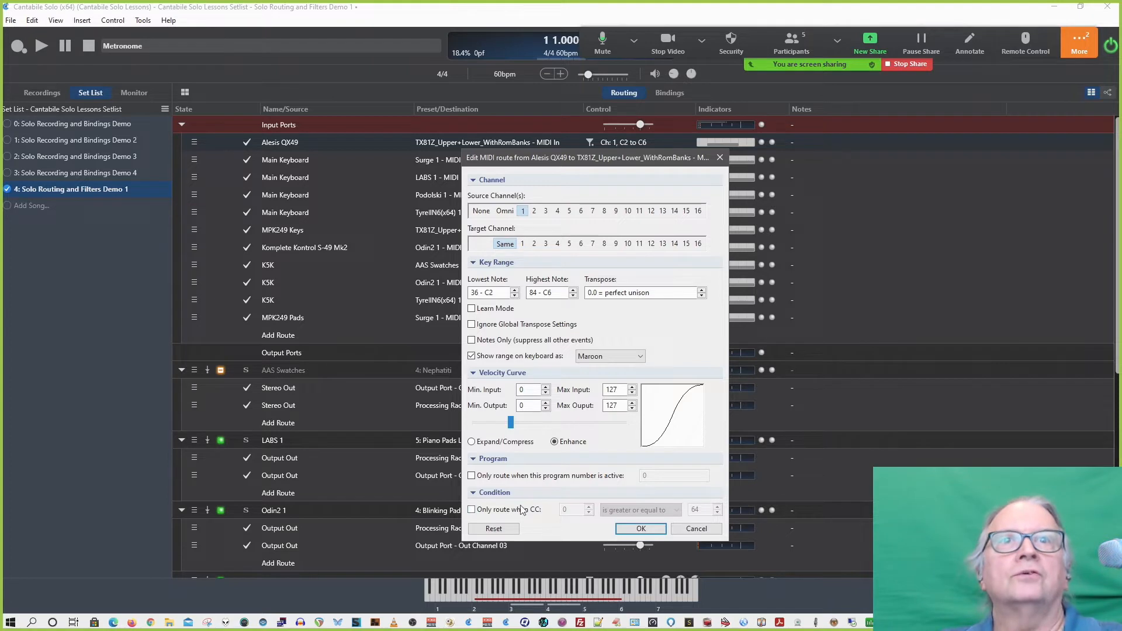
left_click(472, 510)
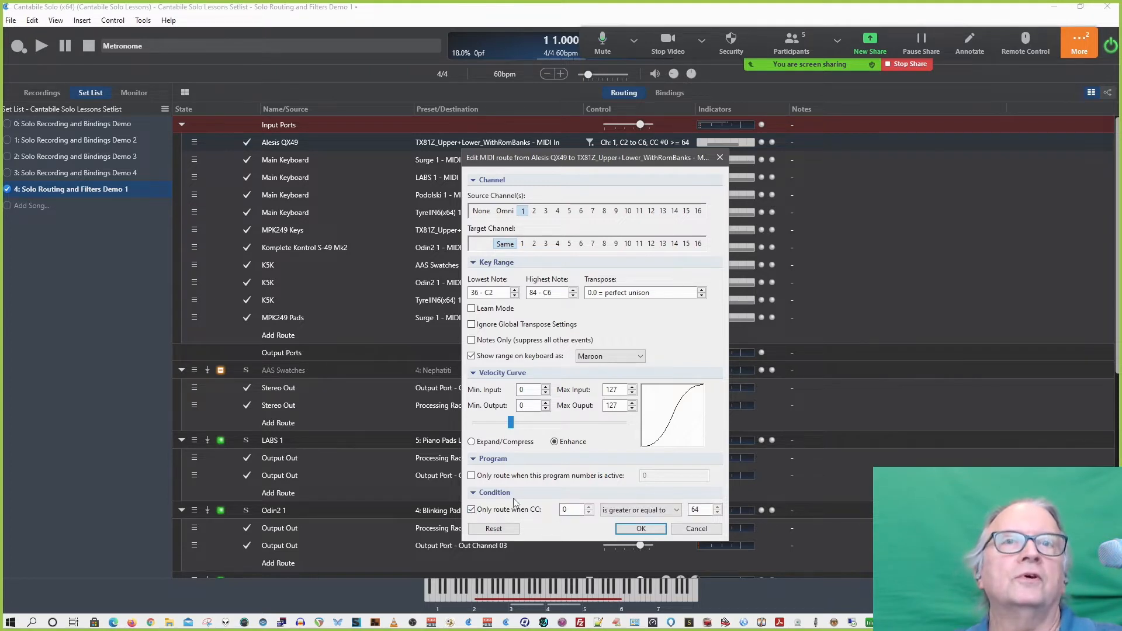
left_click(589, 506)
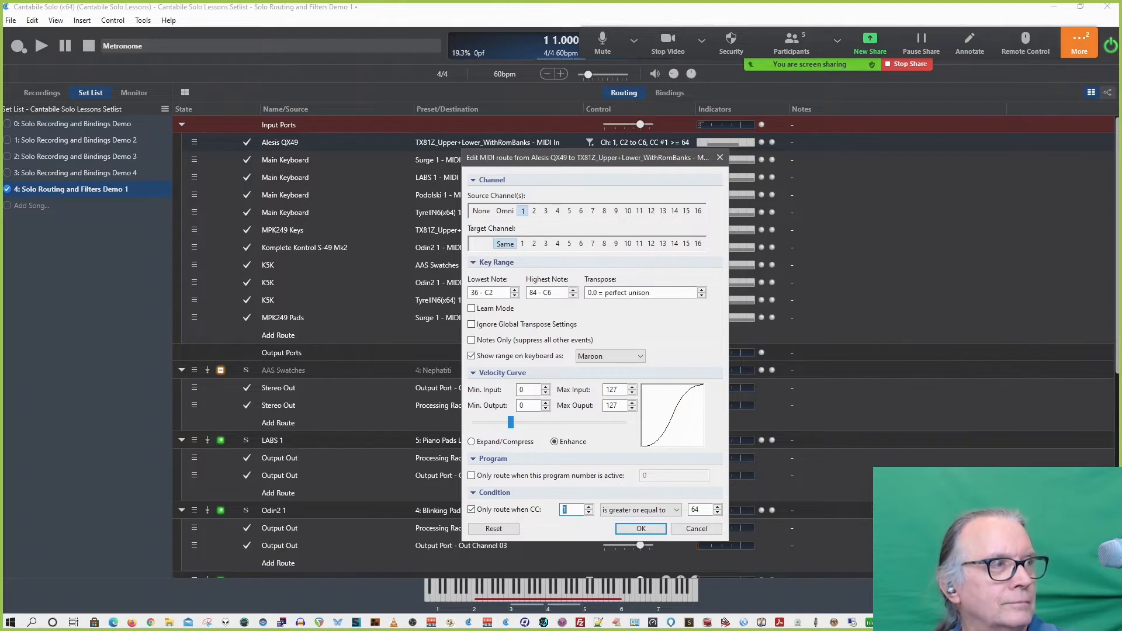
left_click_drag(1121, 192, 505, 95)
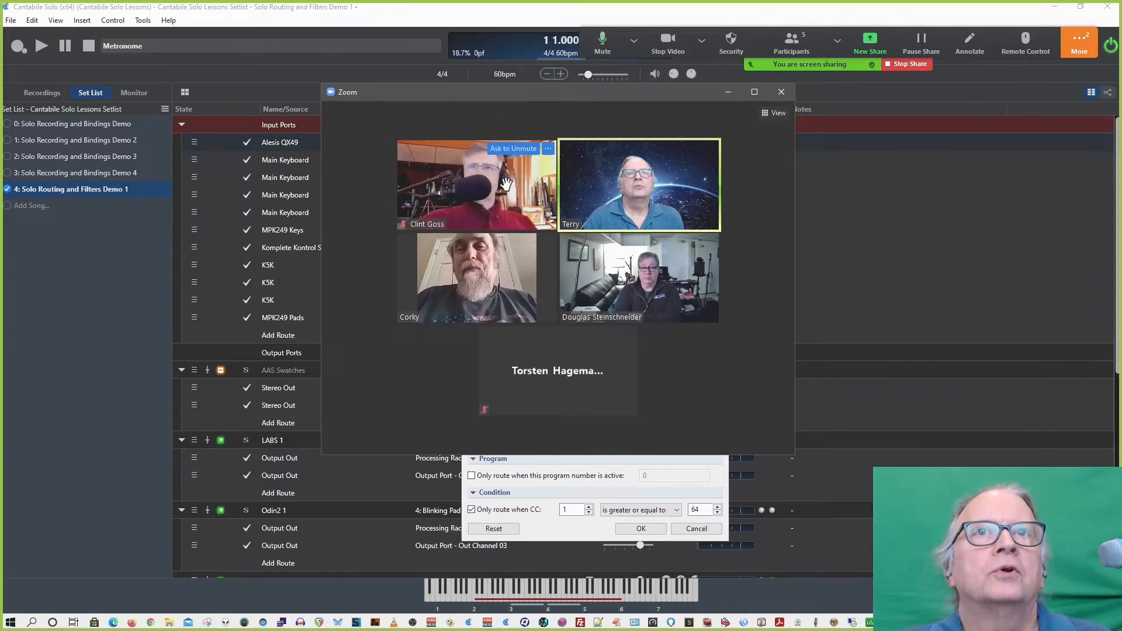
left_click(724, 476)
Move the route dialog higher, bend the Enhance velocity curve the opposite way, and return it to an S-curve that is steepest in the middle.
left_click_drag(573, 157, 578, 117)
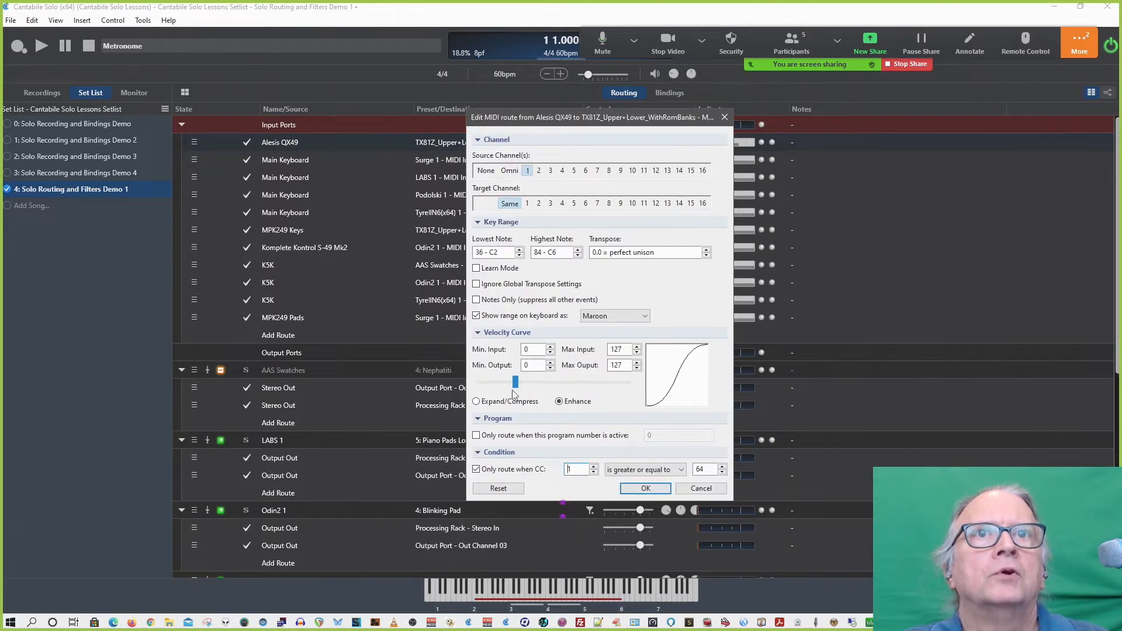
left_click_drag(516, 382, 587, 381)
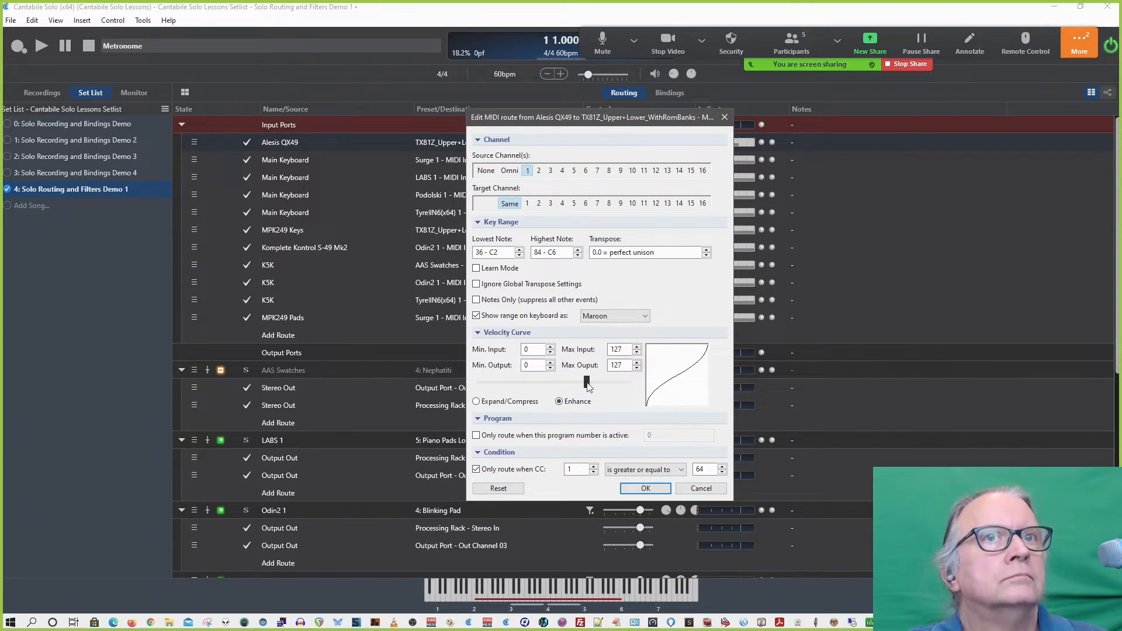
left_click_drag(588, 387, 520, 393)
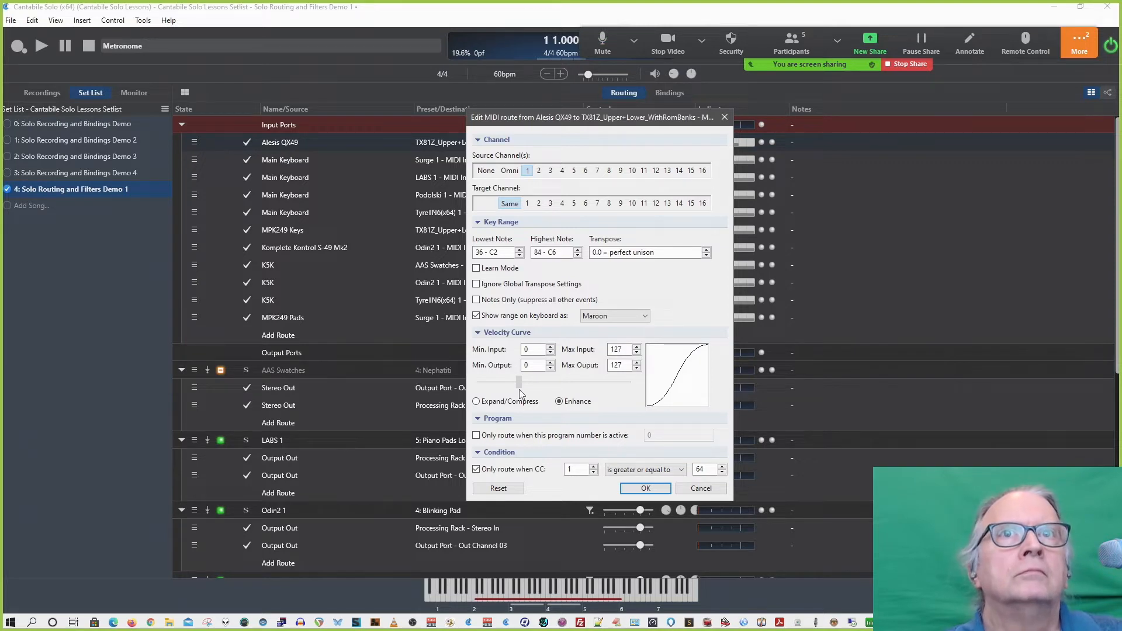
mouse_move(519, 391)
left_mouse_down()
mouse_move(534, 388)
mouse_move(521, 388)
left_mouse_up()
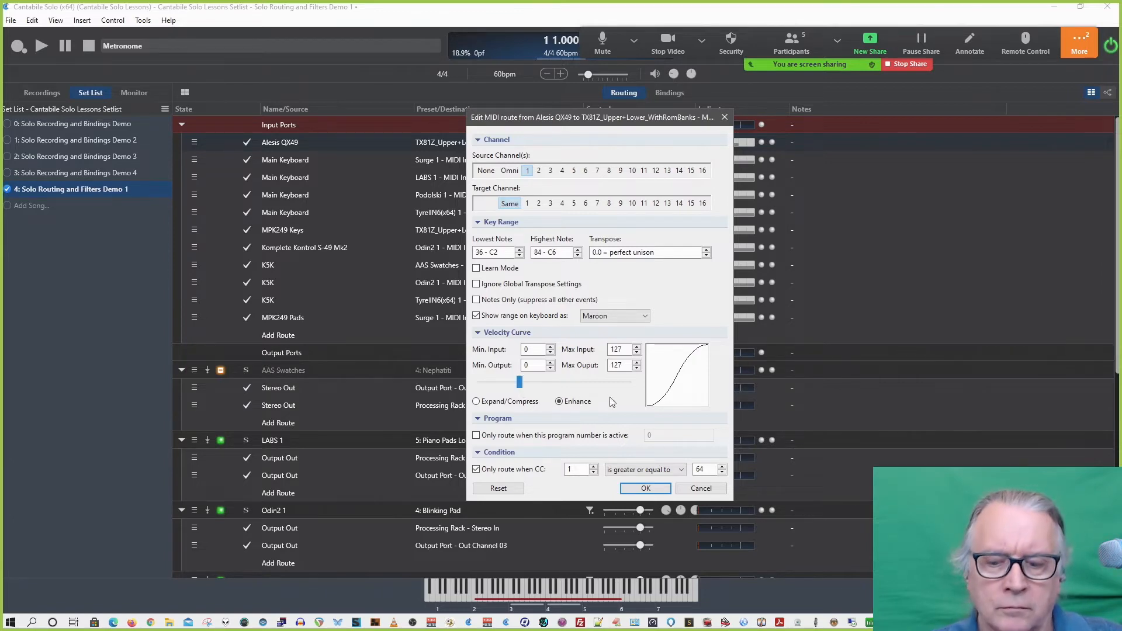
Bring up the Zoom meeting window and move it aside, and turn off the route's CC condition.
key("alt+Tab")
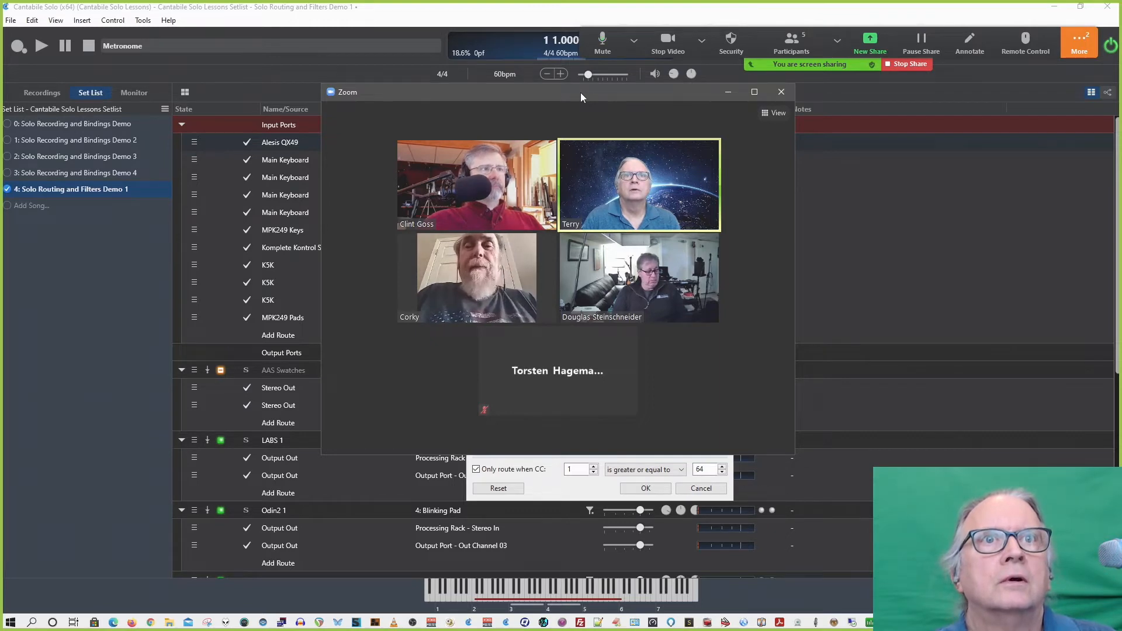
left_click_drag(581, 93, 935, 76)
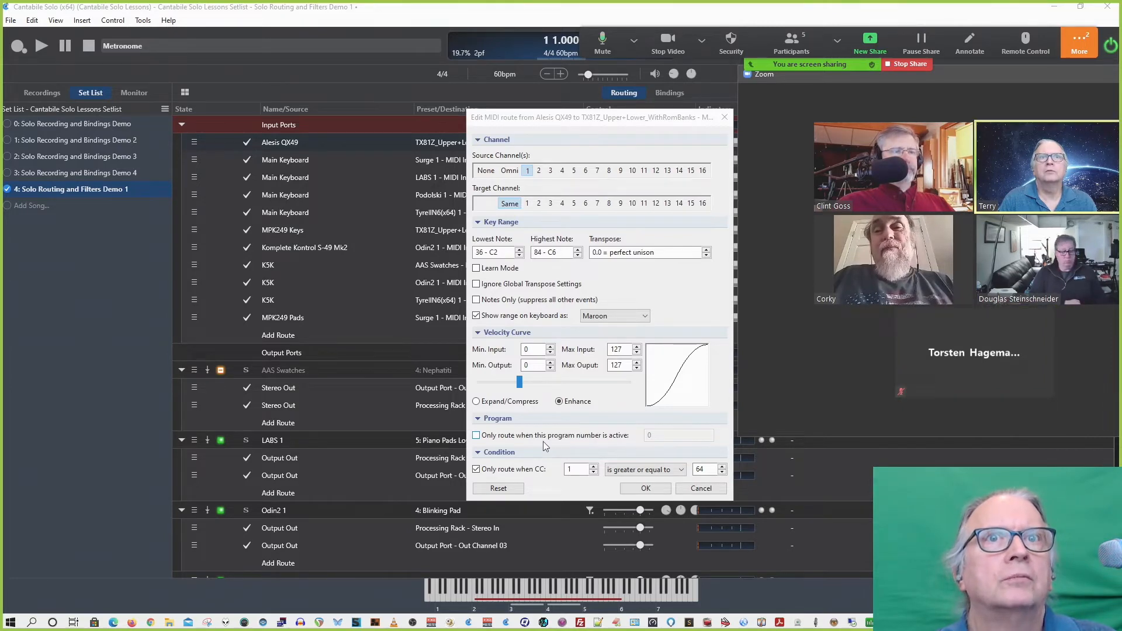
left_click(539, 474)
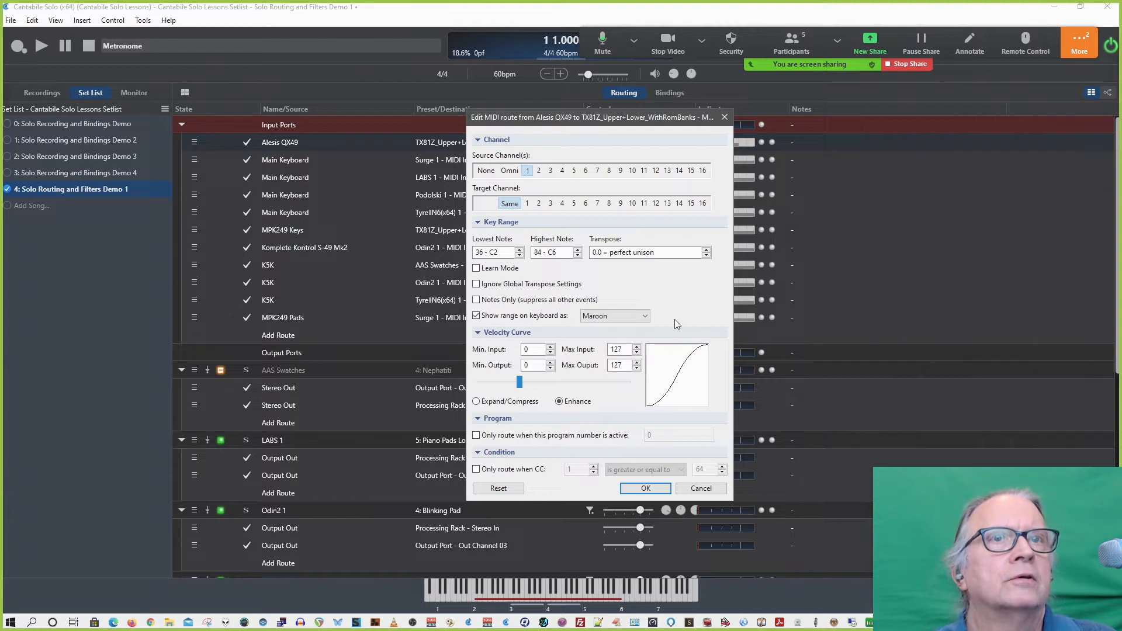
Try Yellow and Lime as the route's keyboard range colour, settle on Olive, and apply the route settings with Notes Only off.
left_click(643, 315)
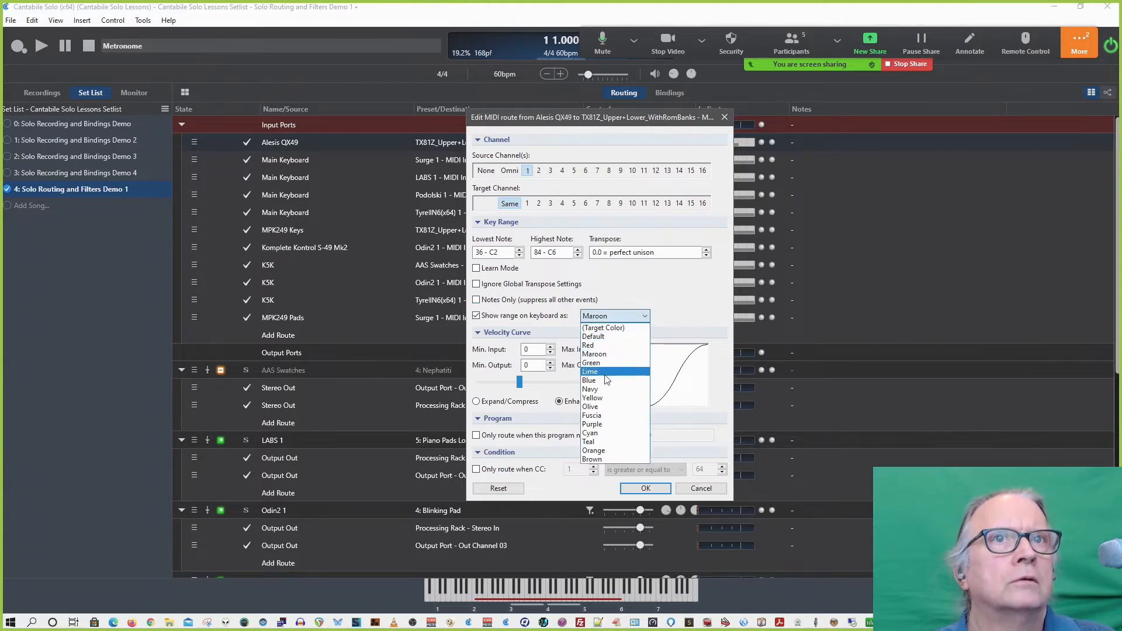
left_click(608, 399)
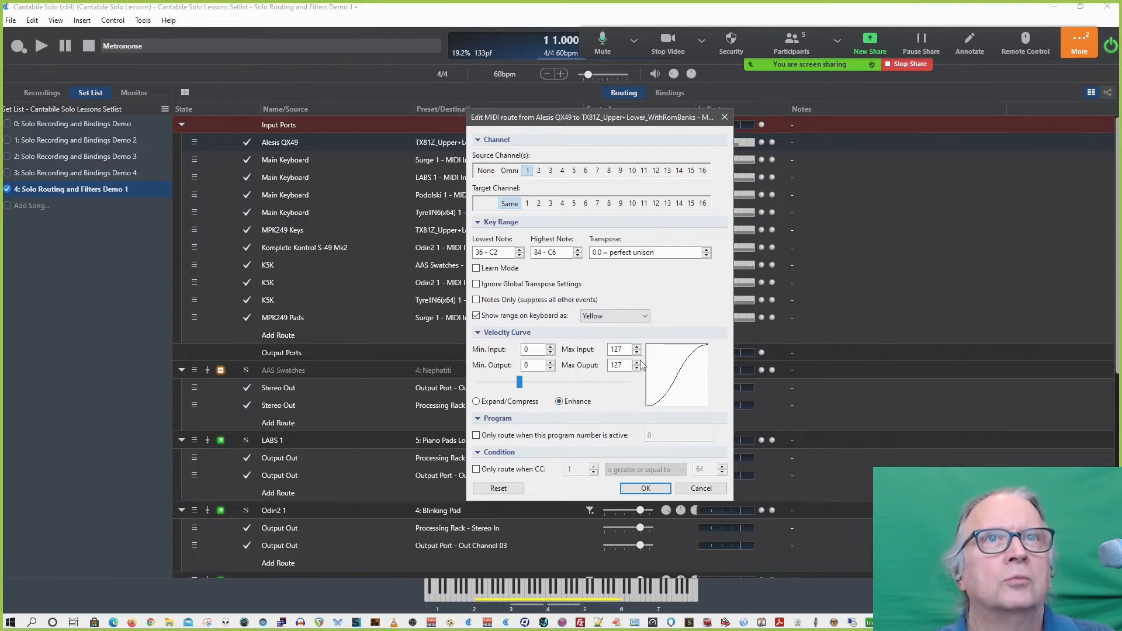
left_click(643, 317)
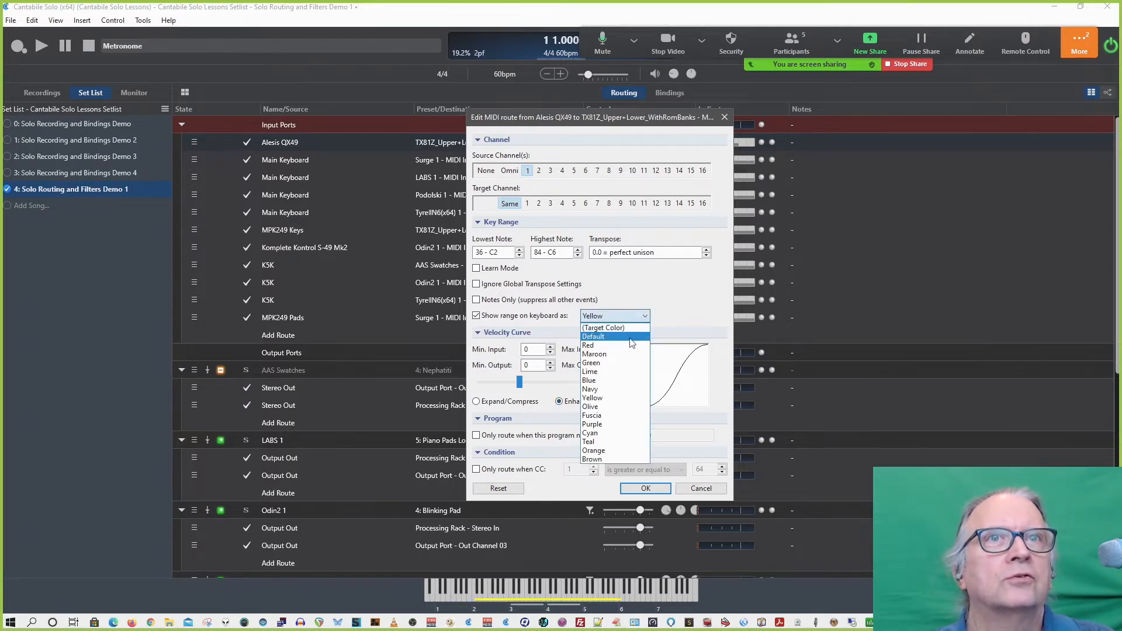
left_click(626, 371)
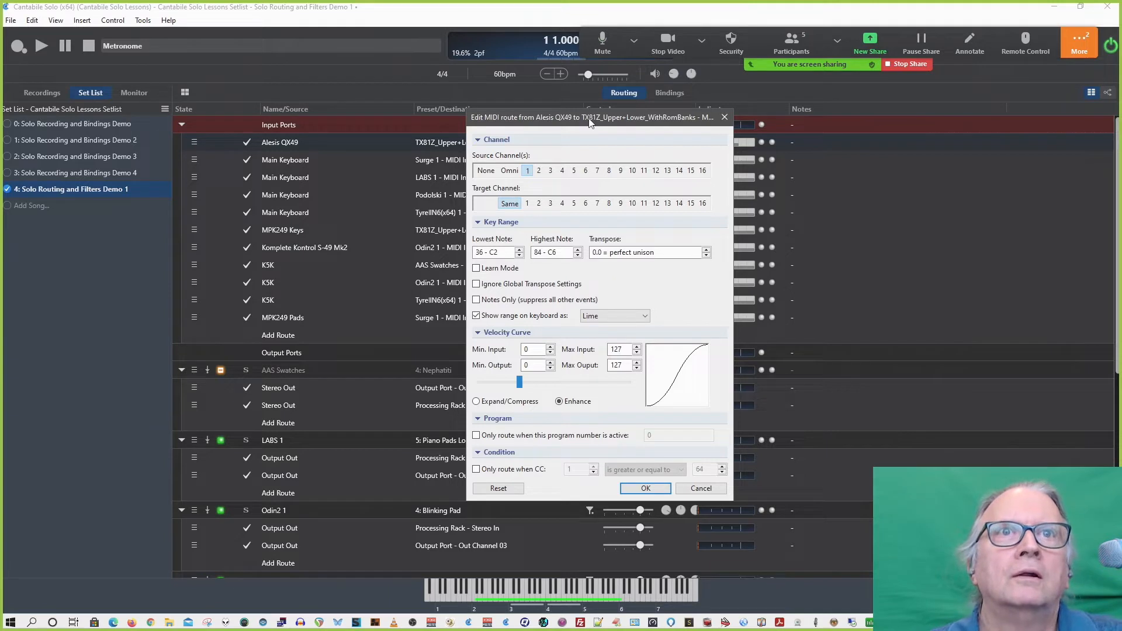
left_click_drag(591, 121, 566, 136)
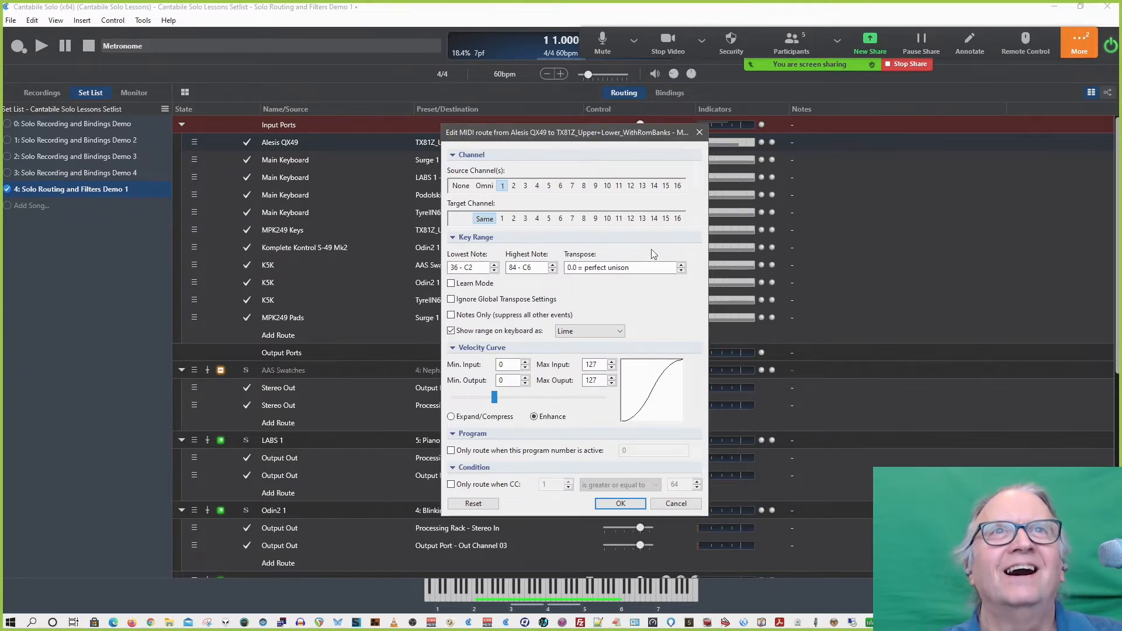
left_click(610, 331)
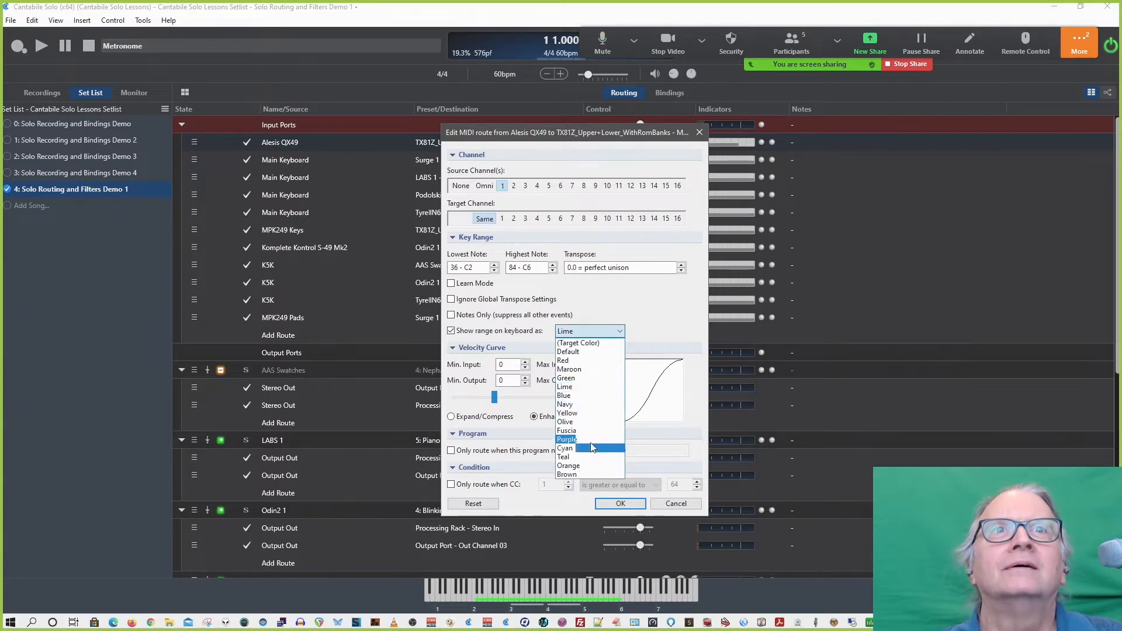
left_click(585, 423)
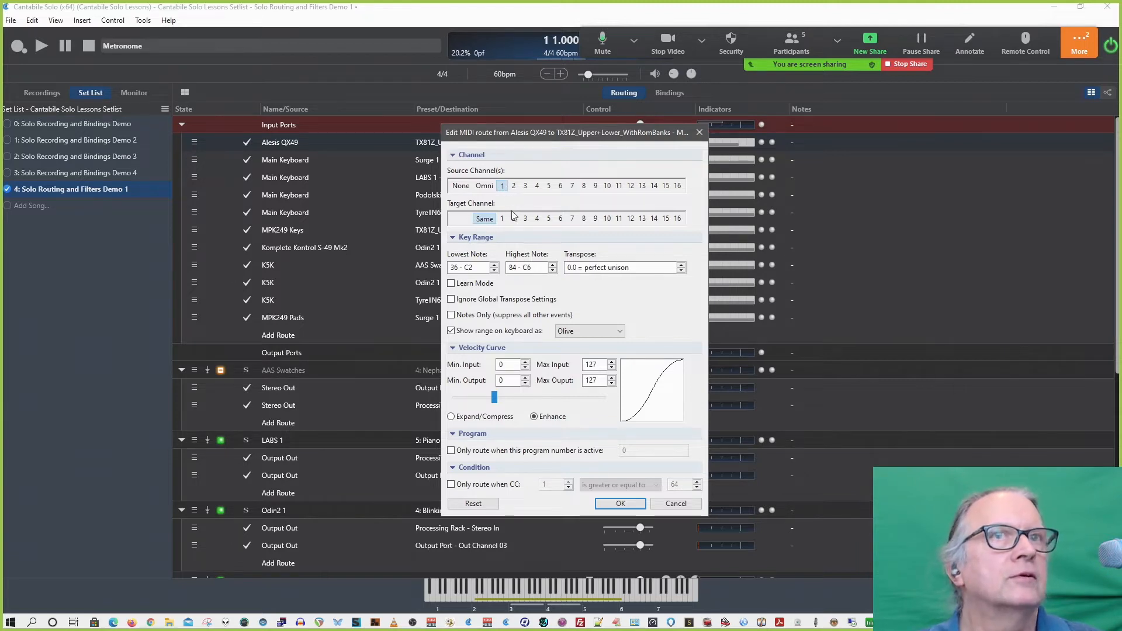
left_click(452, 316)
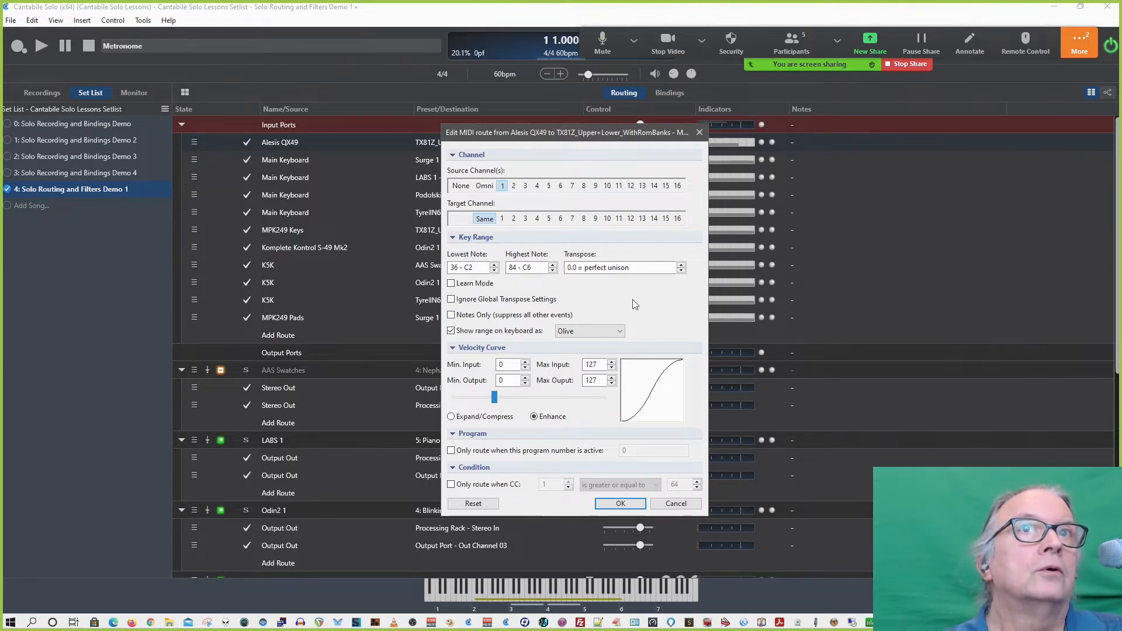
left_click(631, 503)
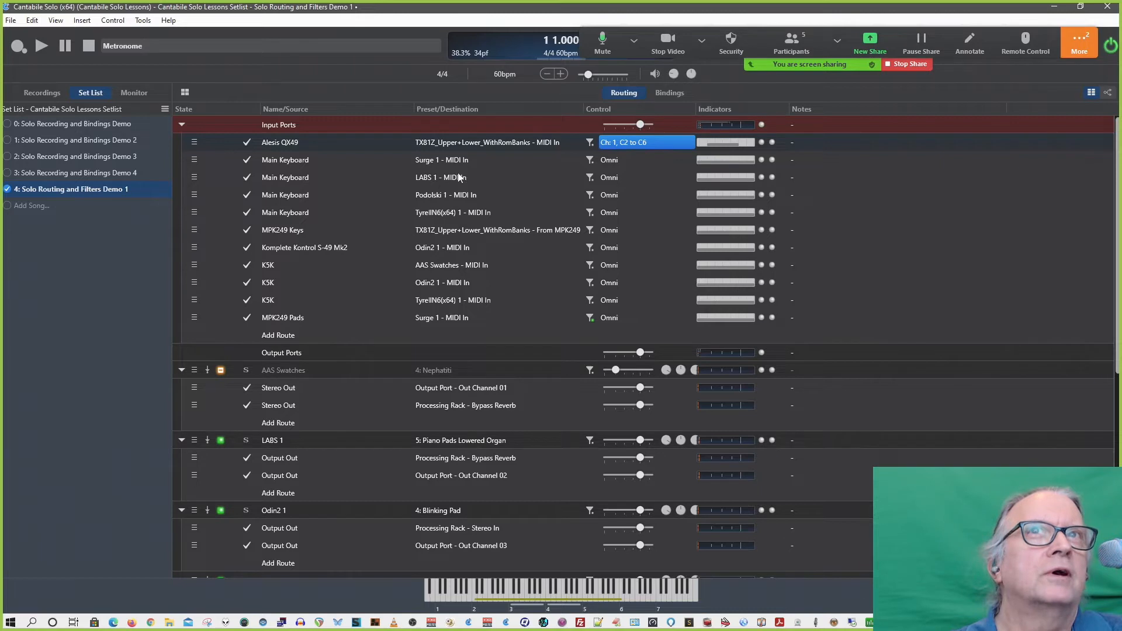
Inspect the settings of the Main Keyboard route to TyrellN6(x64) 1 and close them without applying changes.
double_click(608, 213)
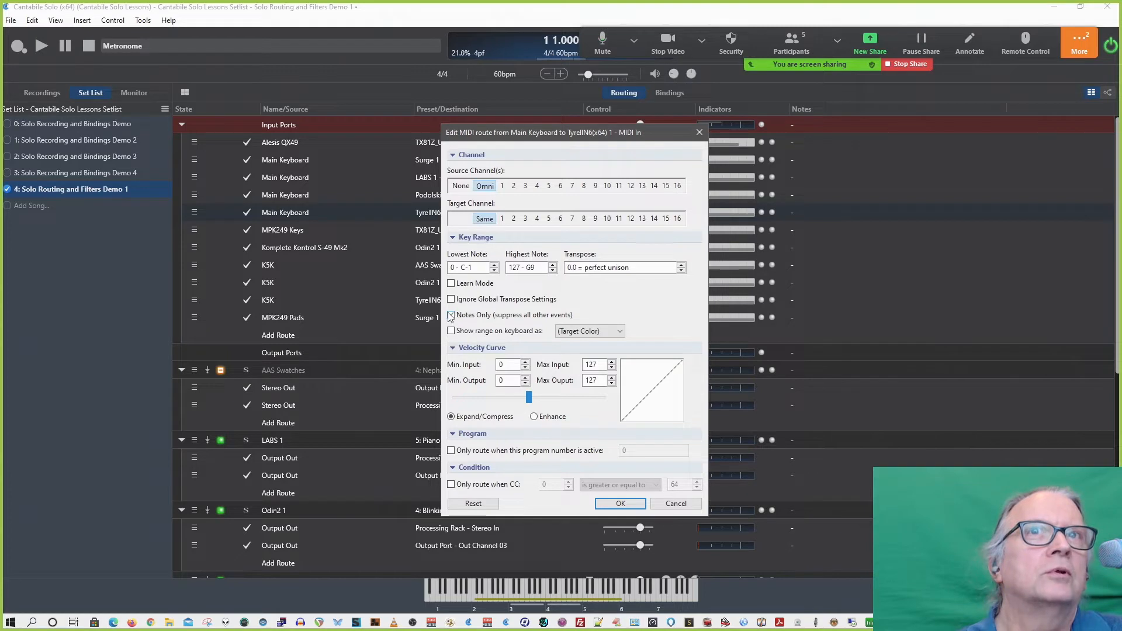
left_click(669, 503)
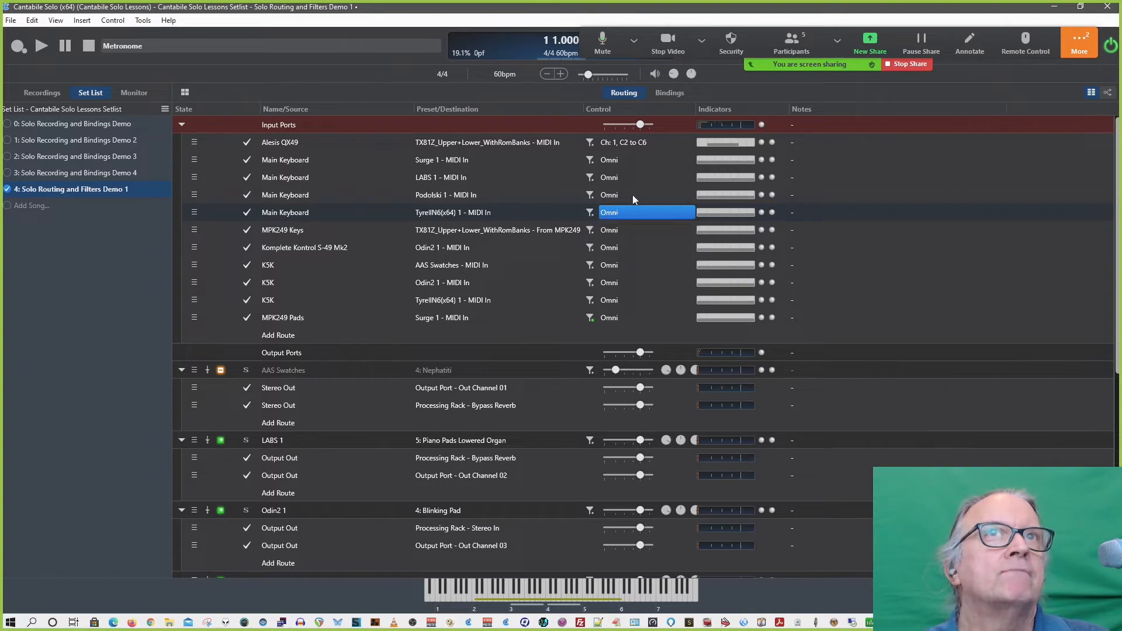
Add a binding from the Alesis QX49 input port with a Controller (Switch) event, targeting Main Keyboard 1.
left_click(669, 93)
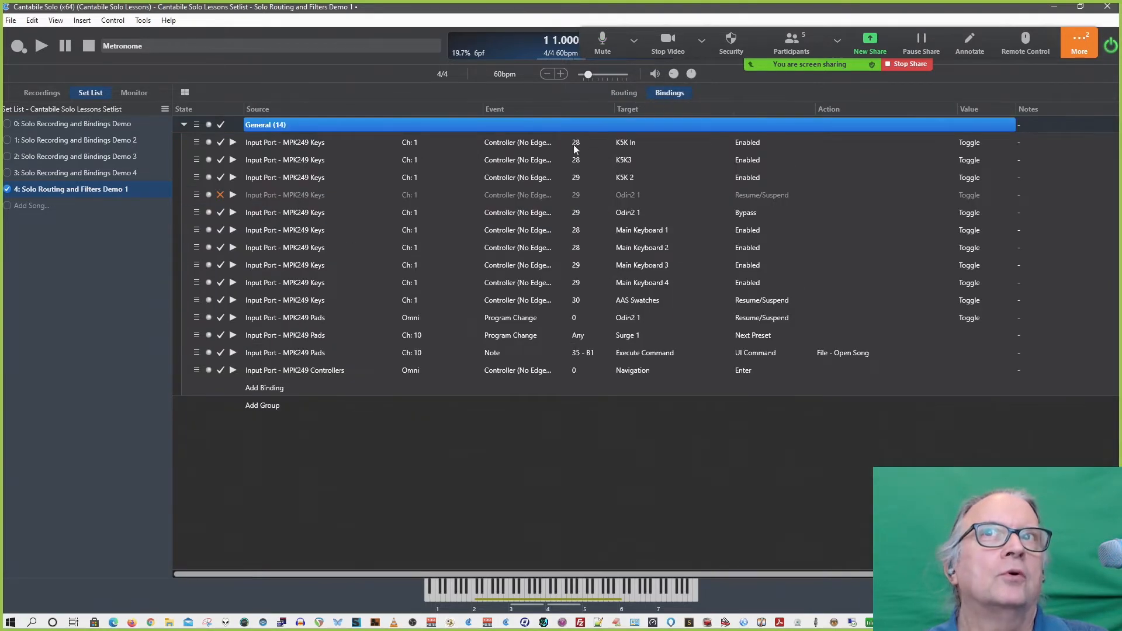
left_click(279, 390)
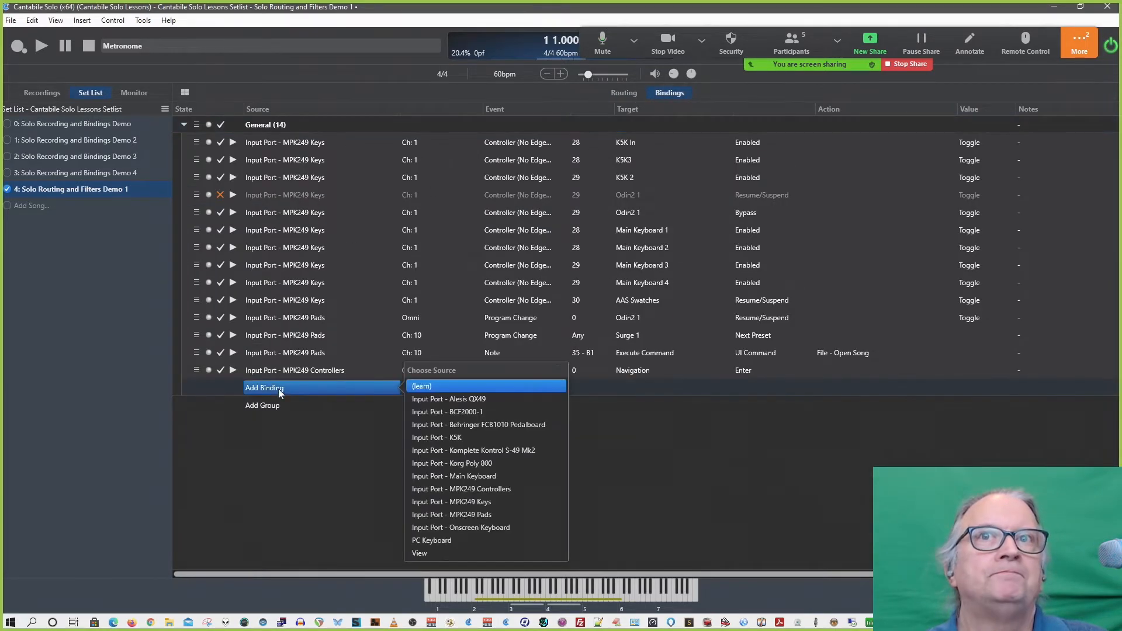
left_click(462, 397)
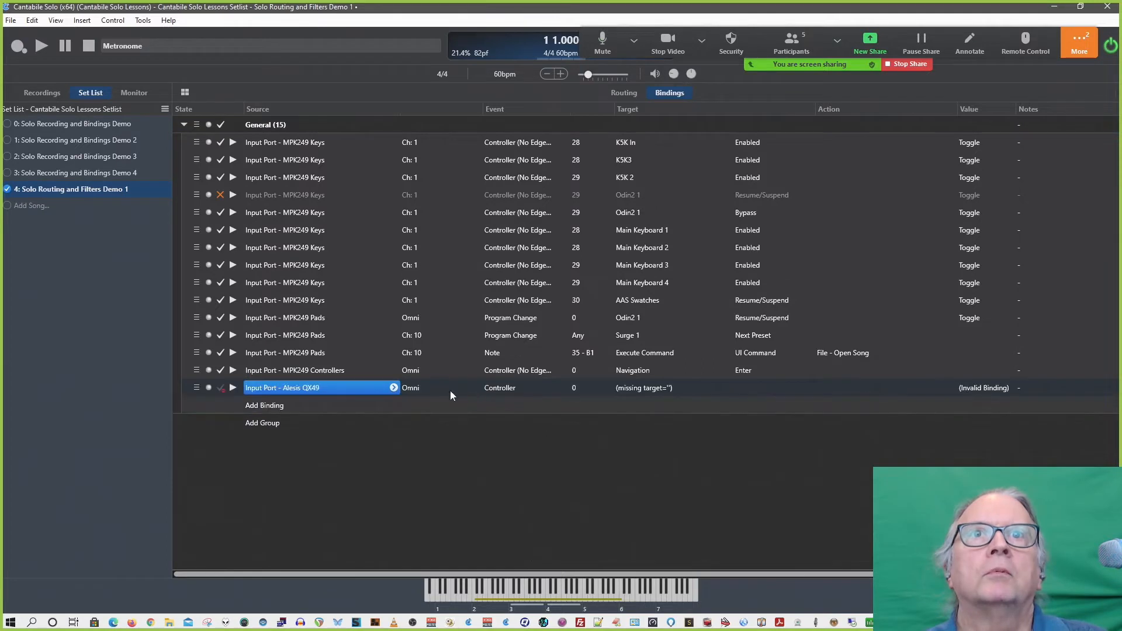
left_click(499, 388)
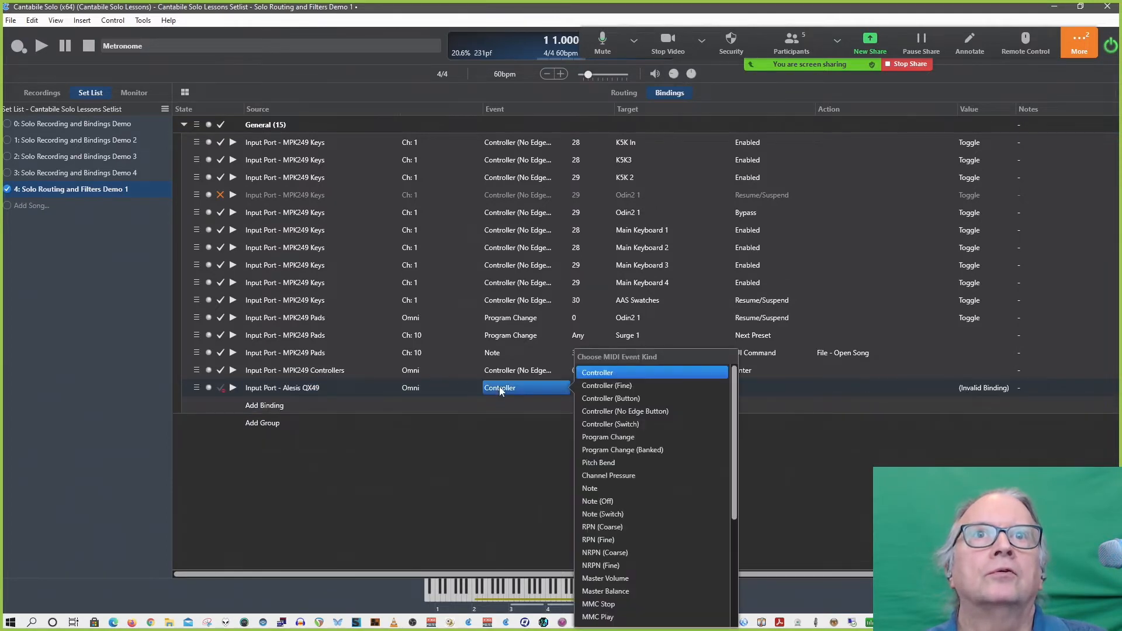
left_click(610, 424)
left_click(647, 387)
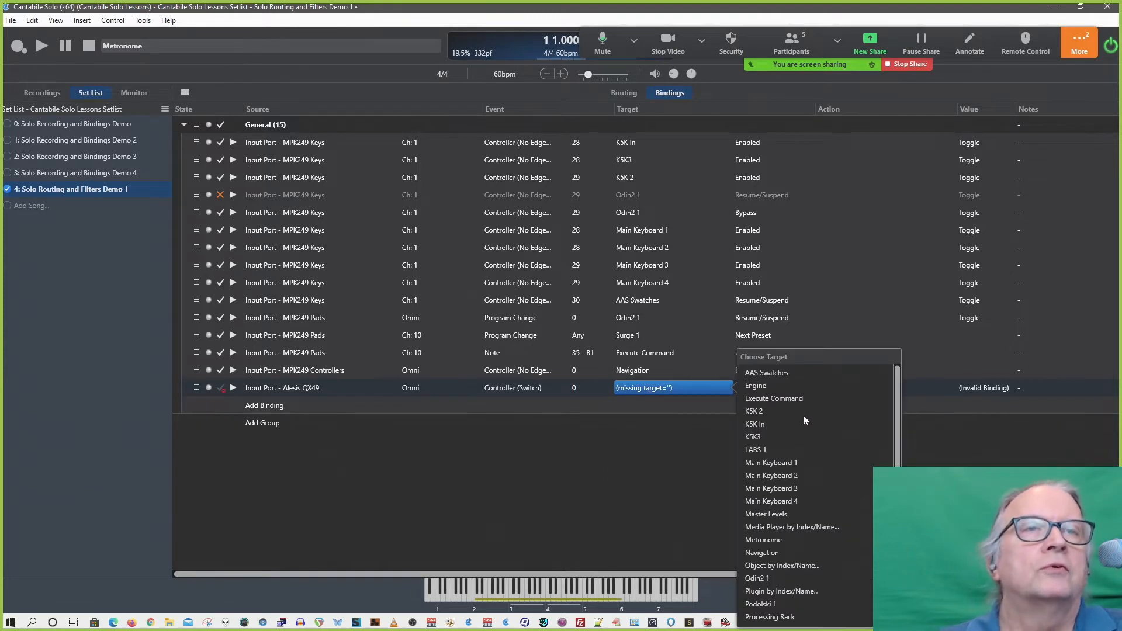
scroll(799, 418, "down", 1)
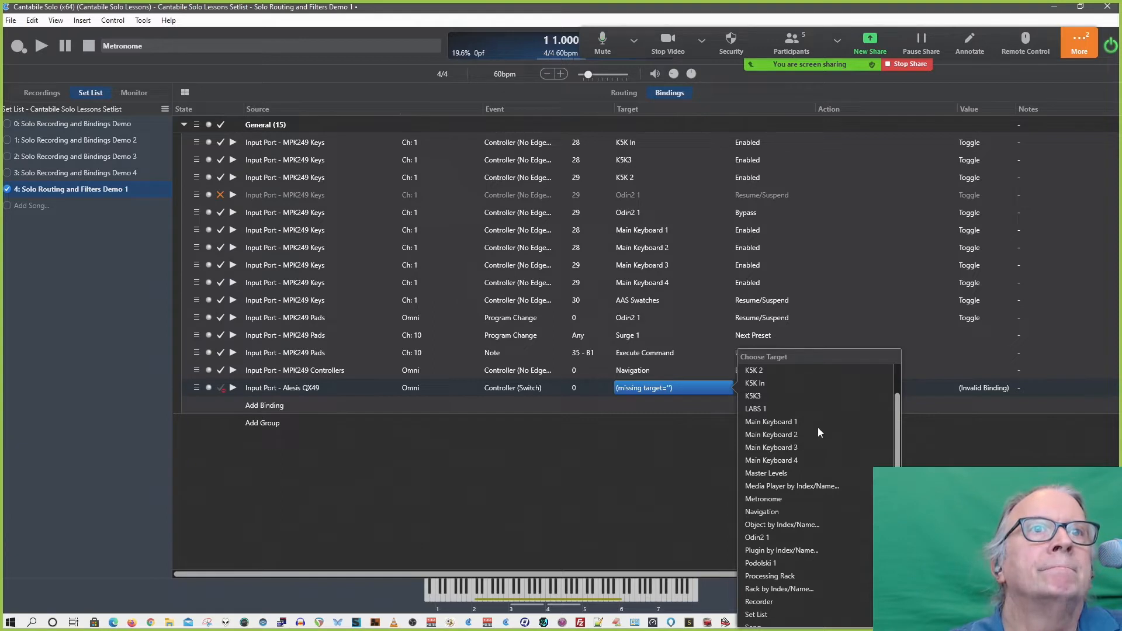
left_click(772, 422)
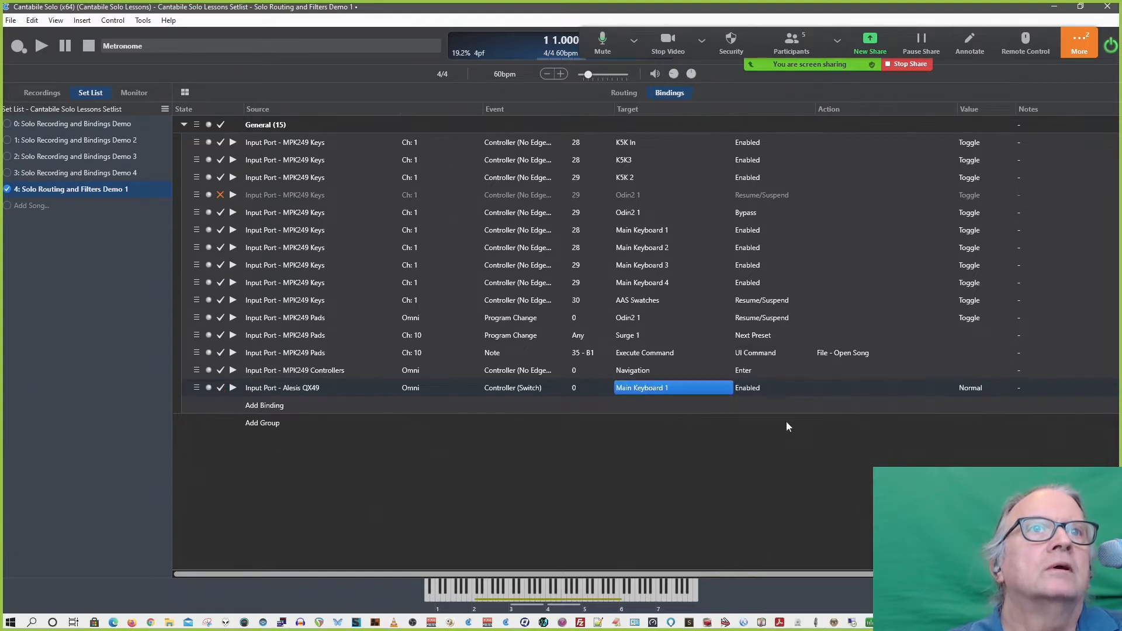
Review the controls and targets available for the Alesis QX49 binding, comparing the target names with the Main Keyboard routes.
left_click(751, 388)
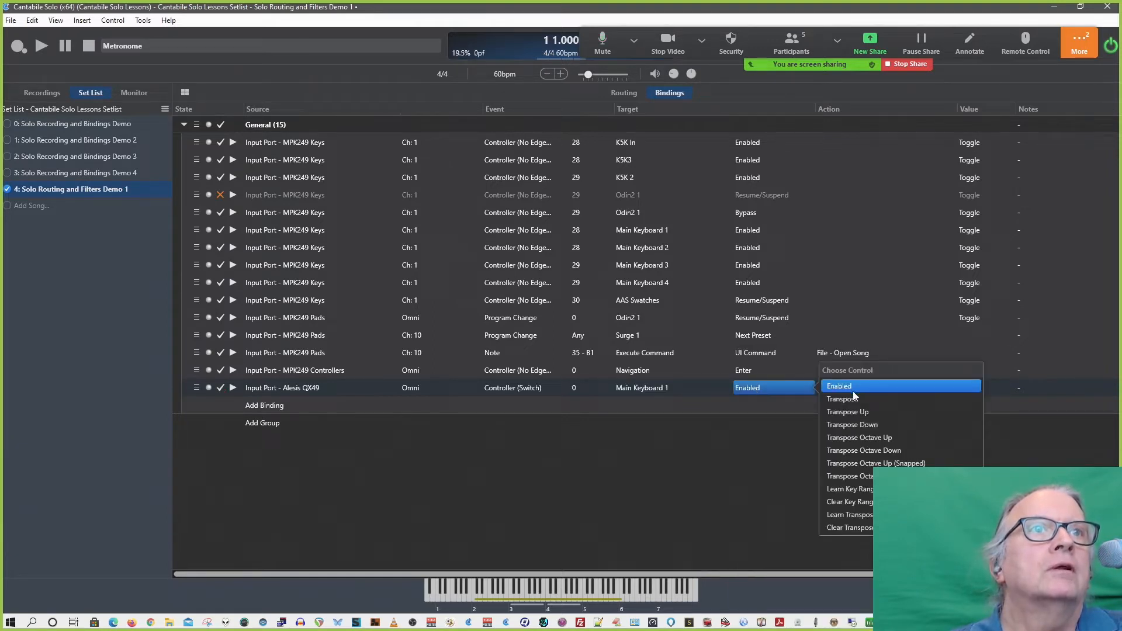
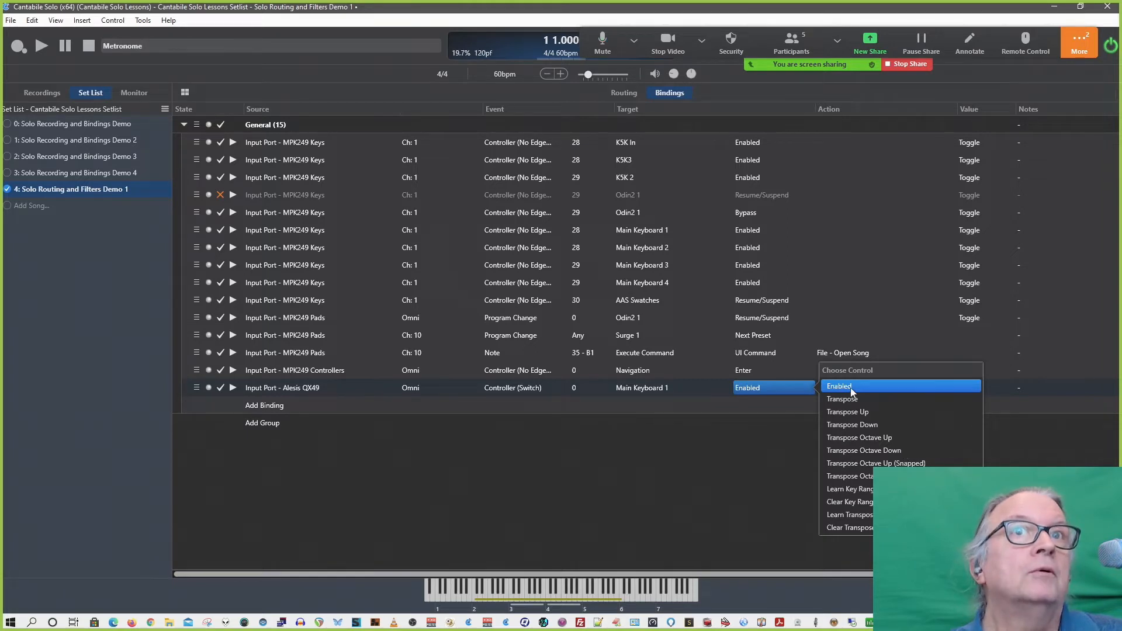
left_click(732, 409)
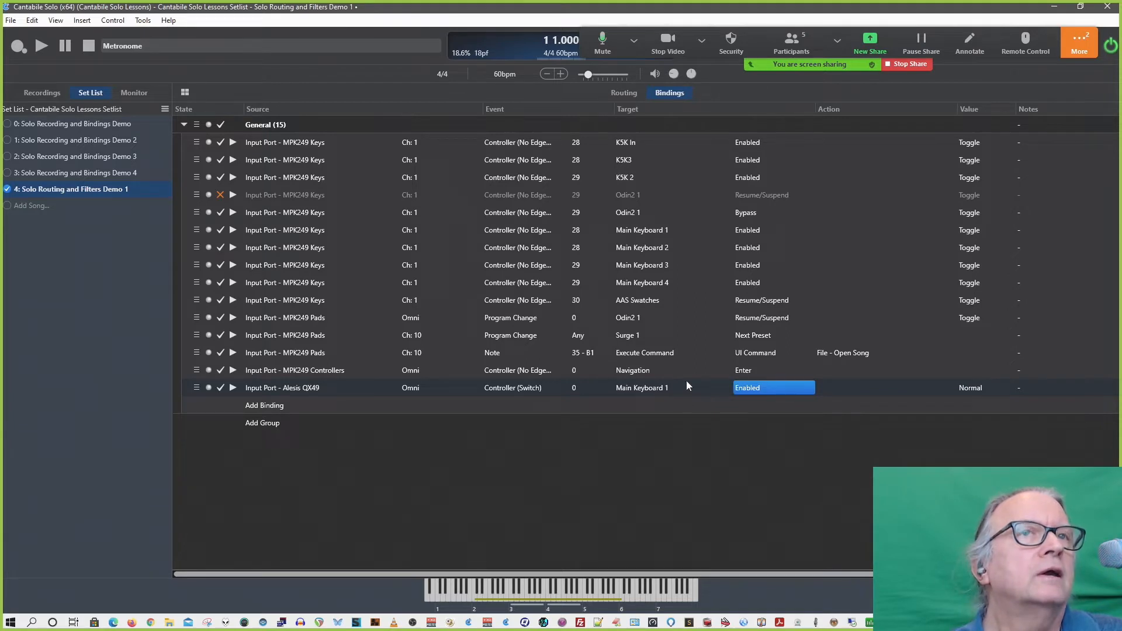
left_click(671, 388)
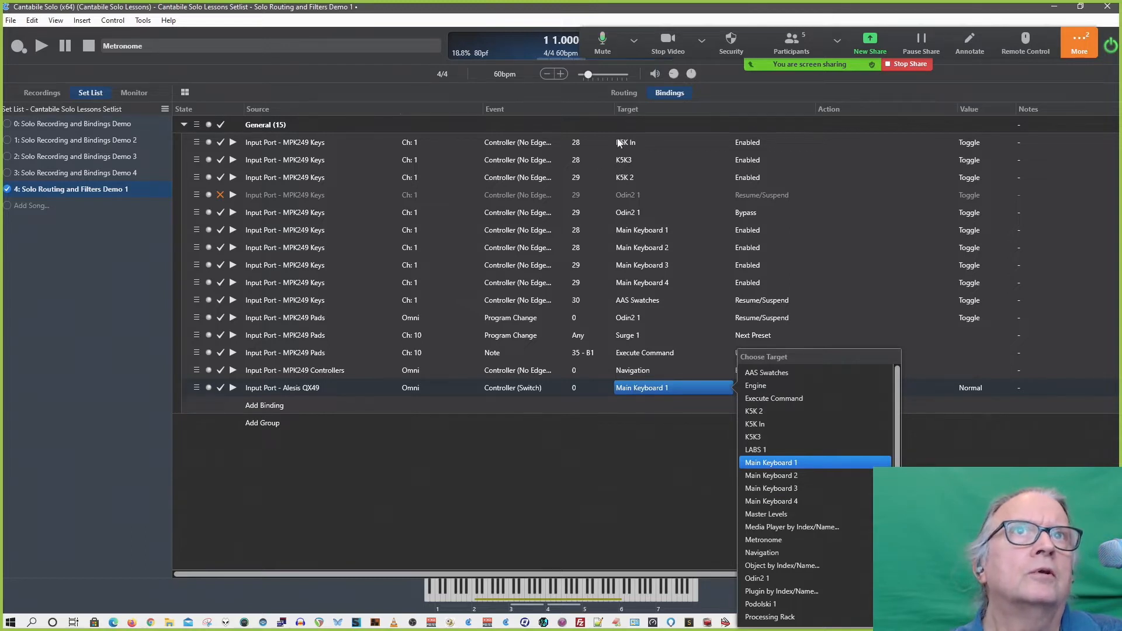
left_click(622, 93)
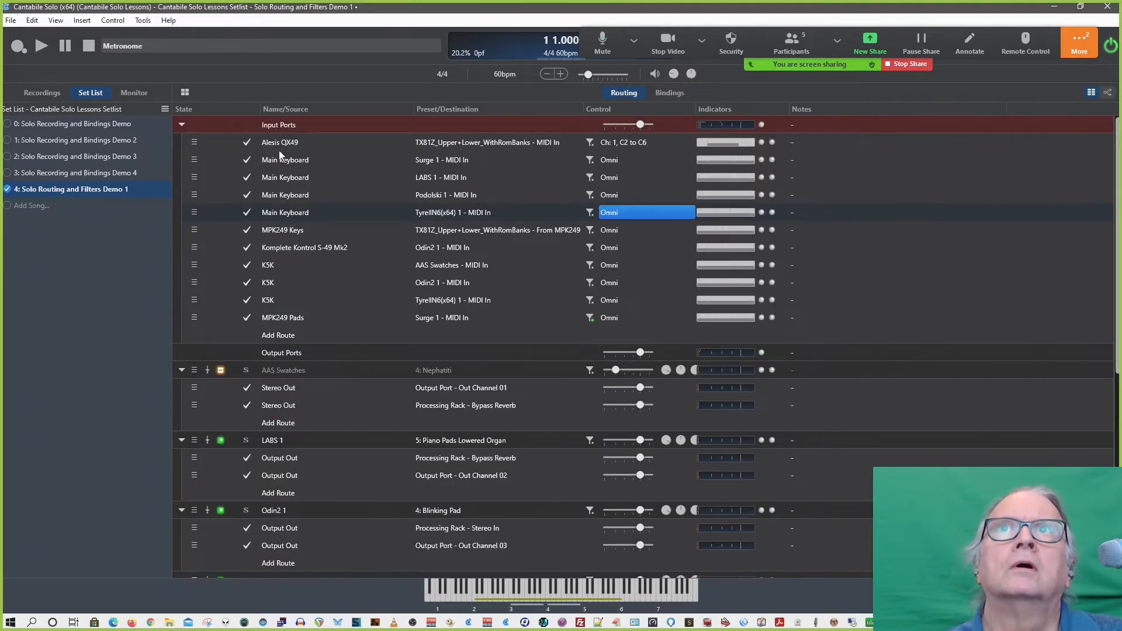
right_click(300, 160)
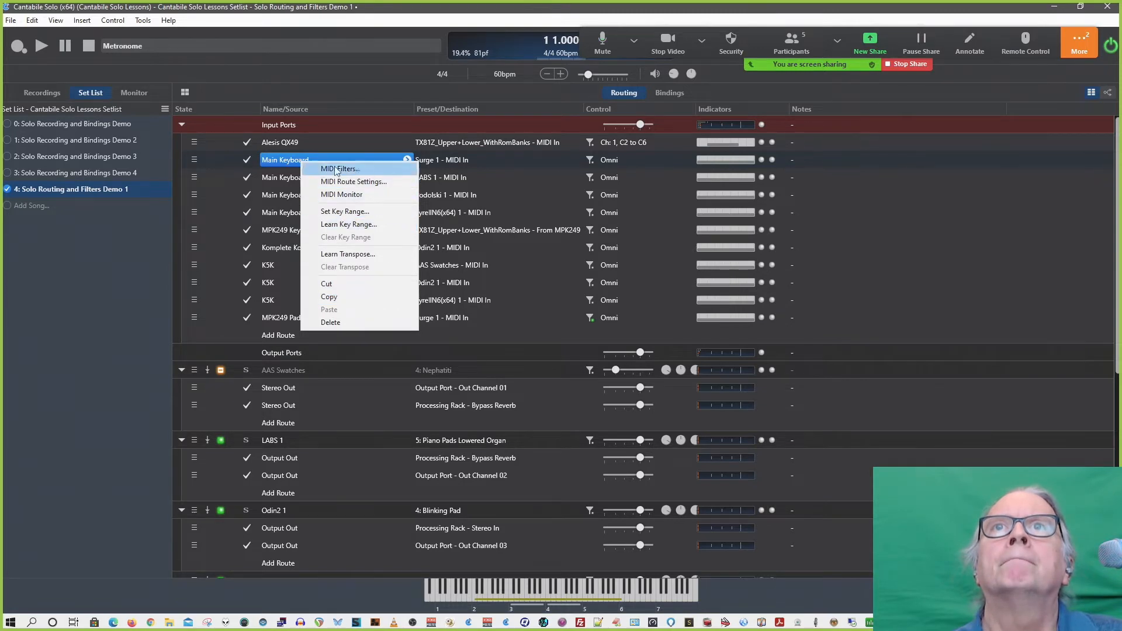
left_click(284, 162)
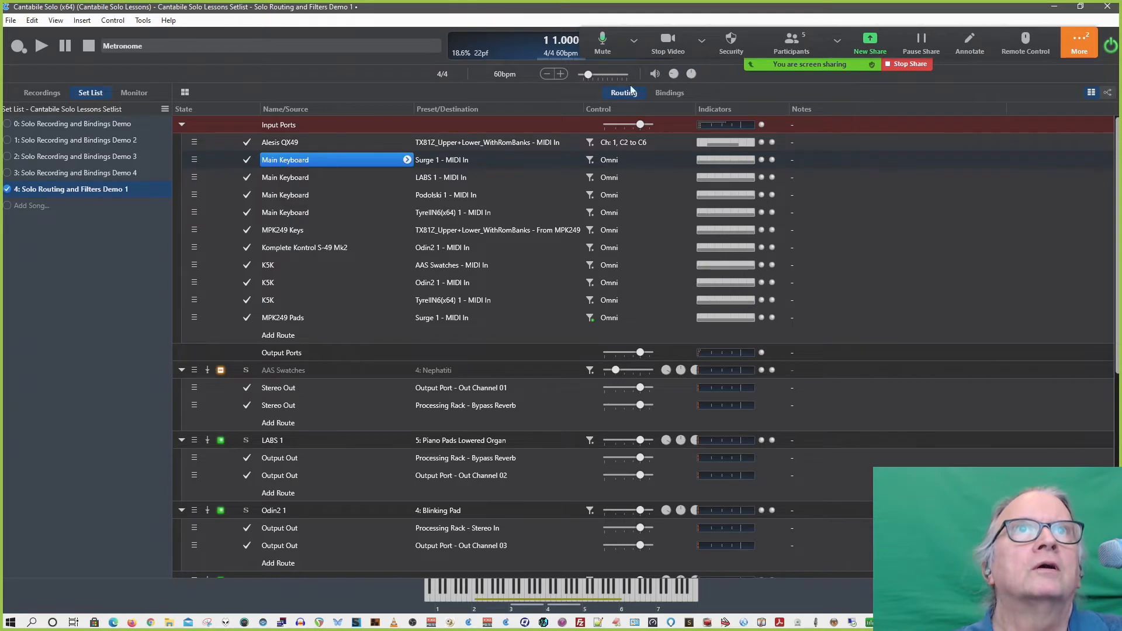
left_click(670, 94)
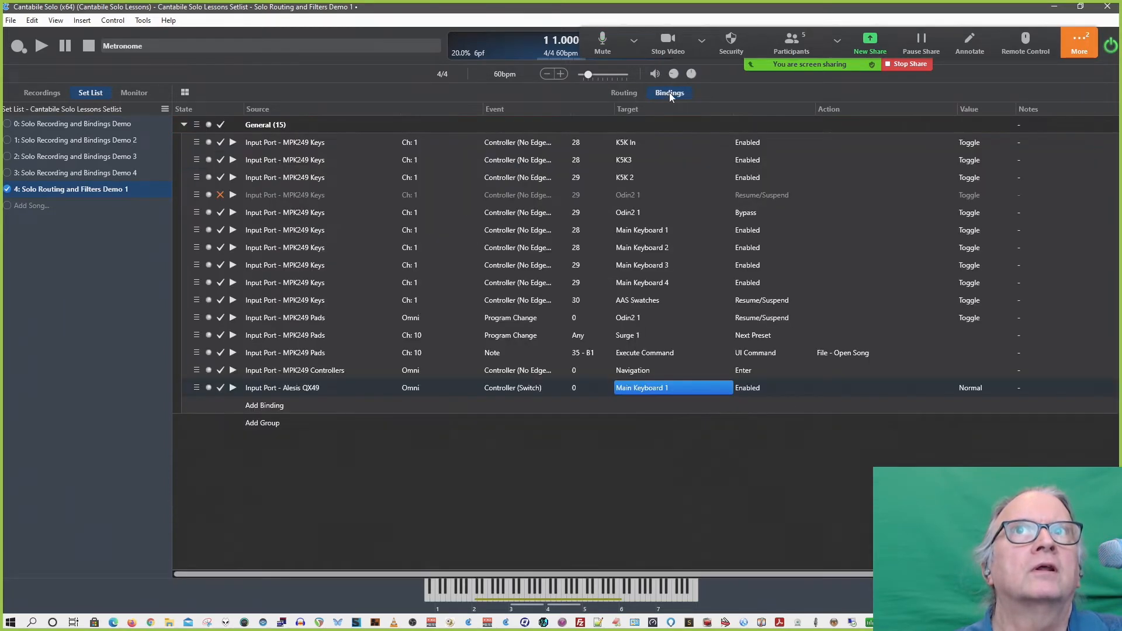
left_click(669, 385)
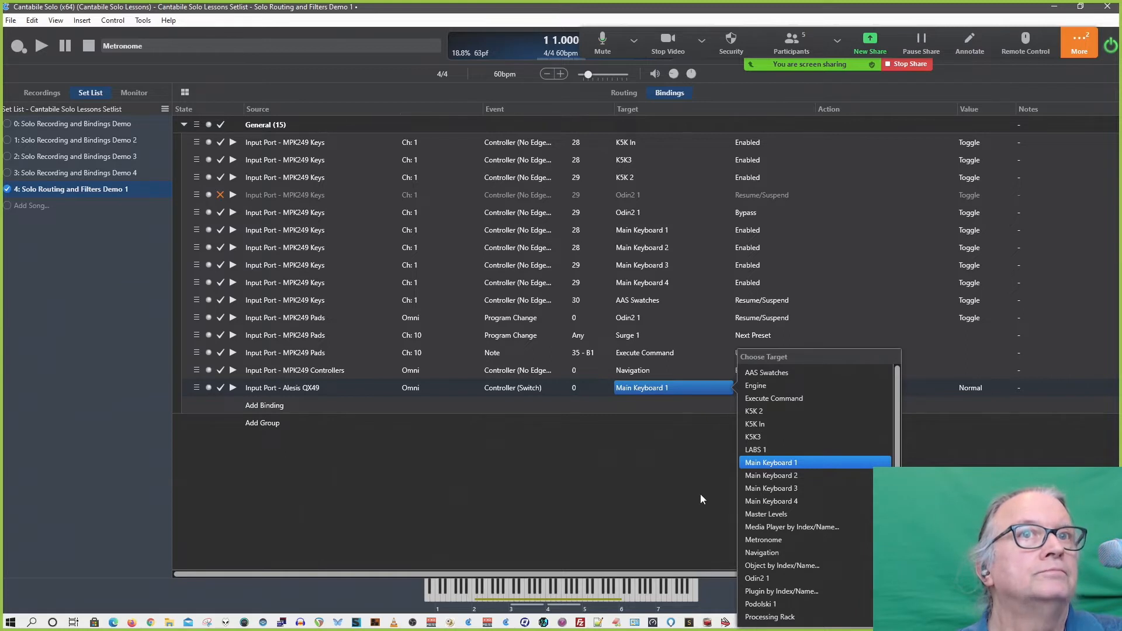
left_click(663, 388)
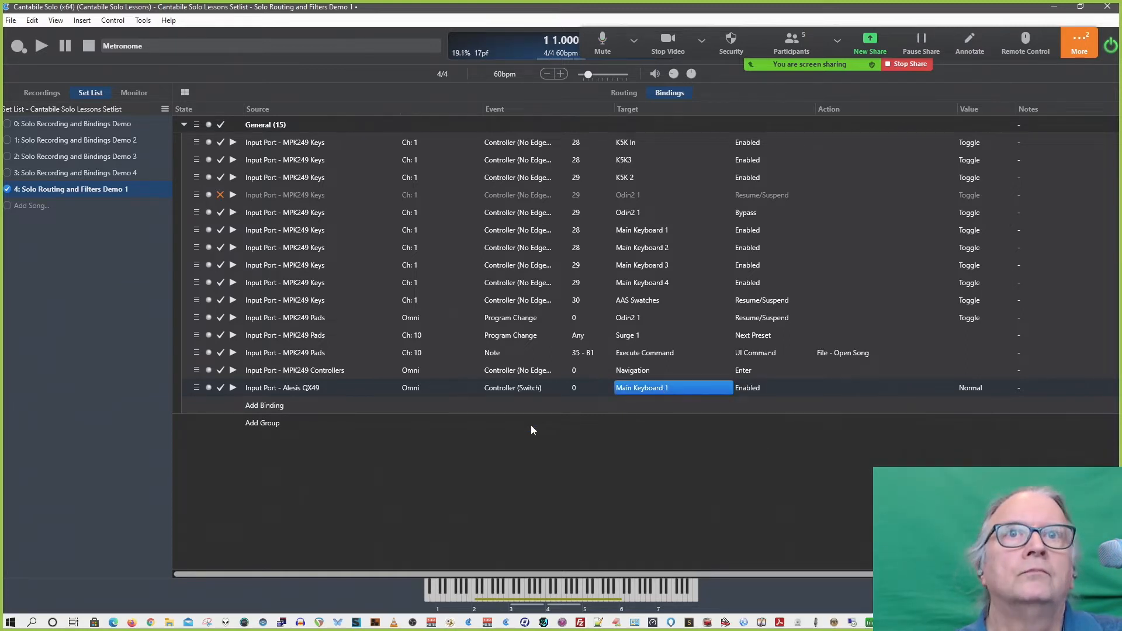
Use Learn on the Alesis QX49 binding's source and pick Note 46 - A#2 on channel 10.
left_click(322, 389)
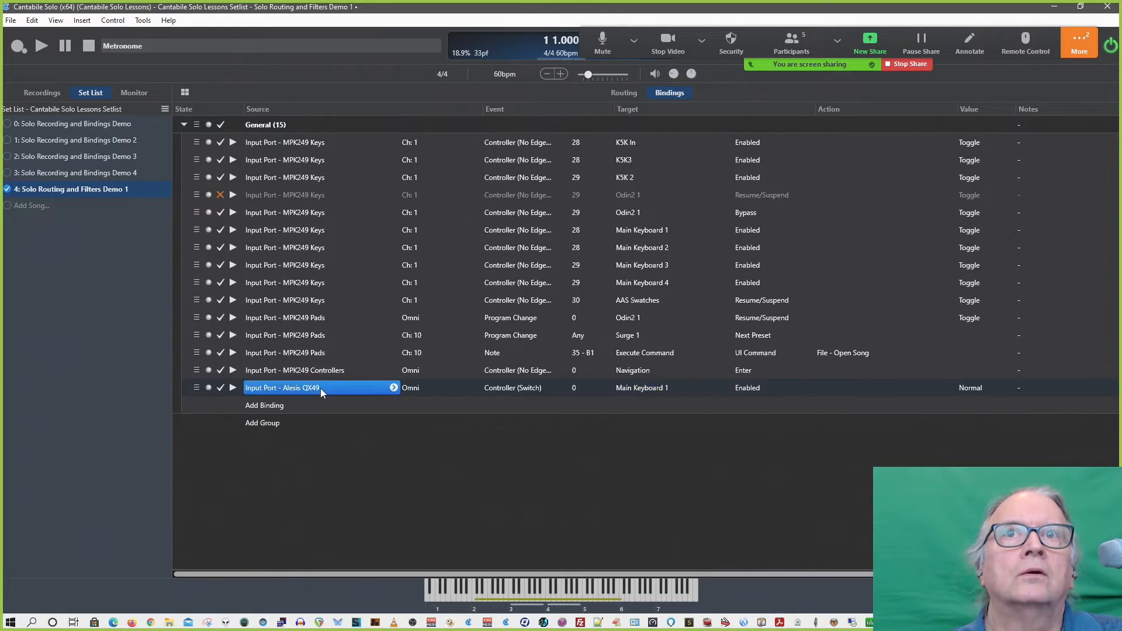
left_click(393, 389)
left_click(419, 387)
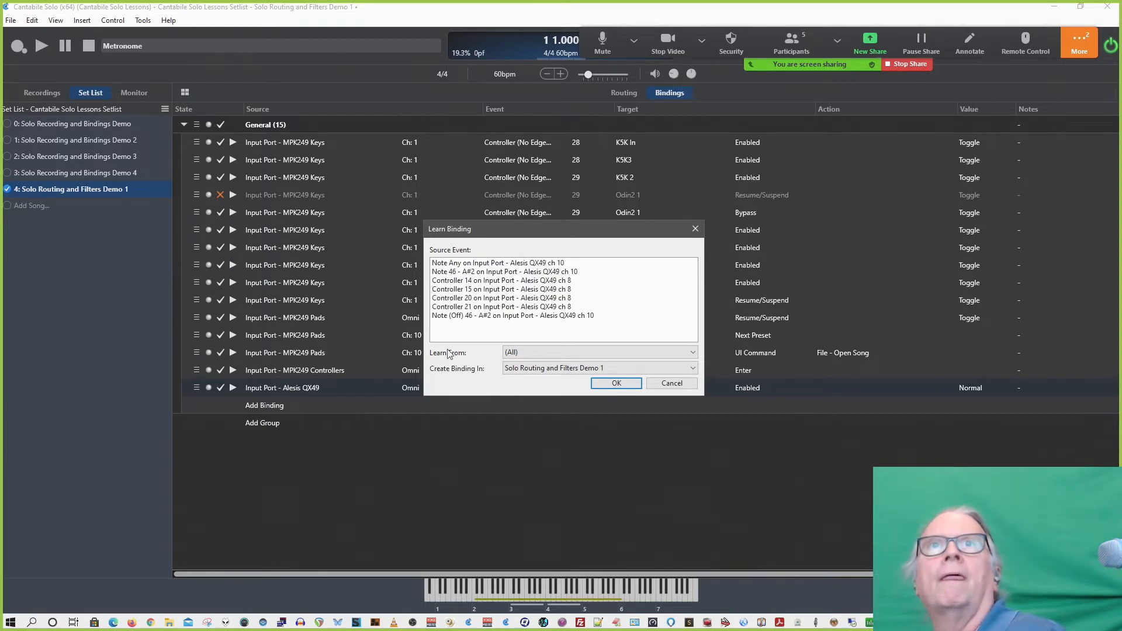
left_click(472, 272)
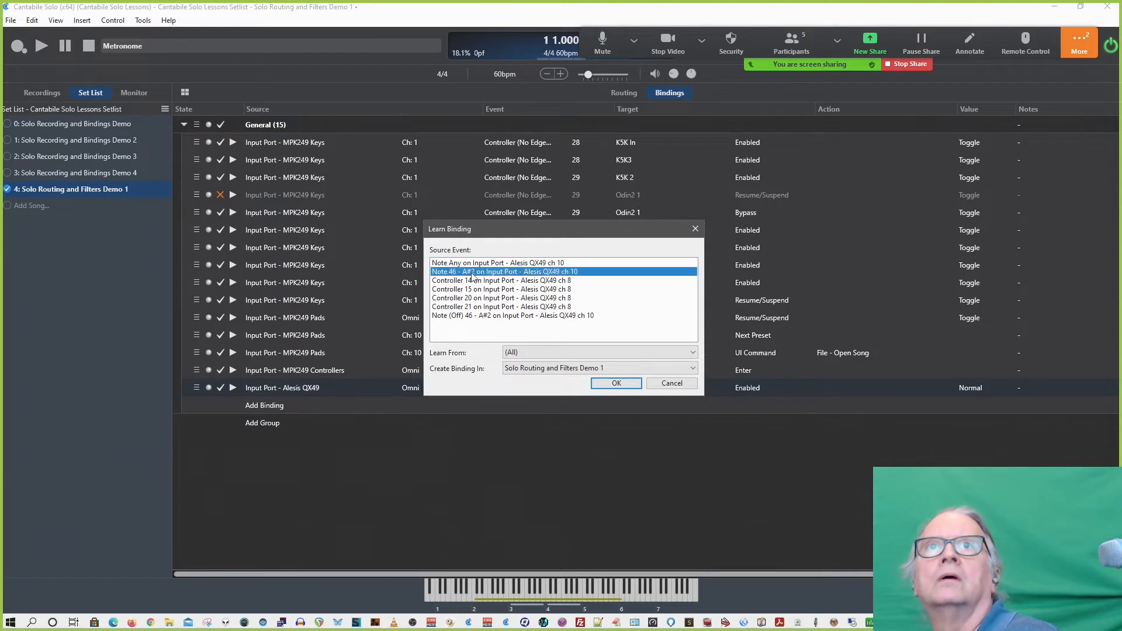
double_click(473, 273)
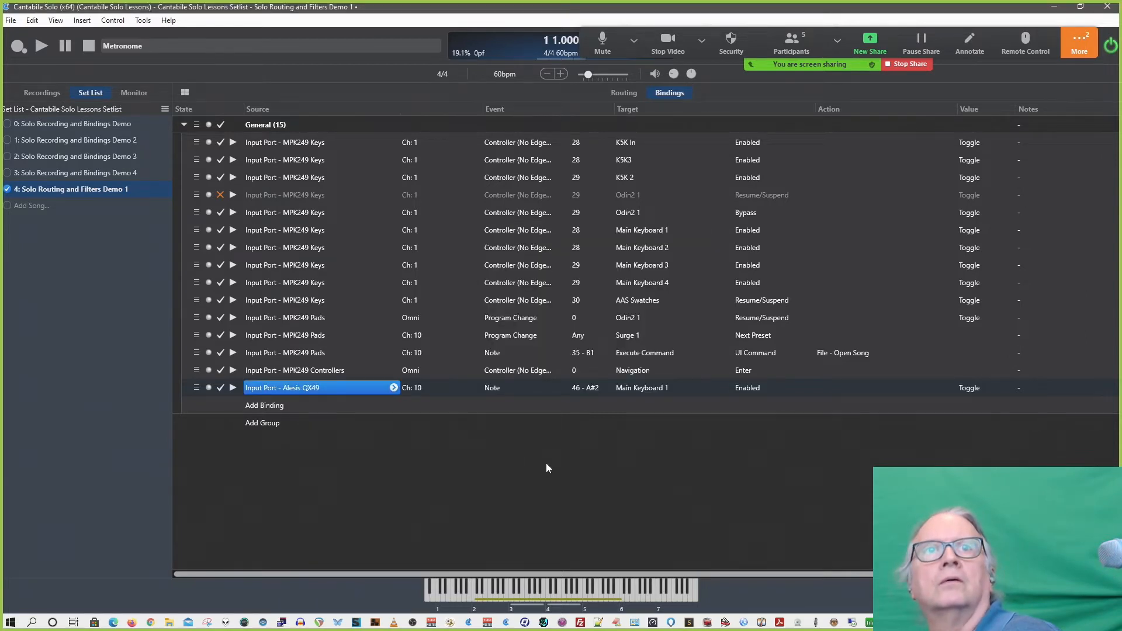
Re-enable the Main Keyboard route to Surge 1, and set the Alesis QX49 binding's target to Main Keyboard 4.
left_click(625, 93)
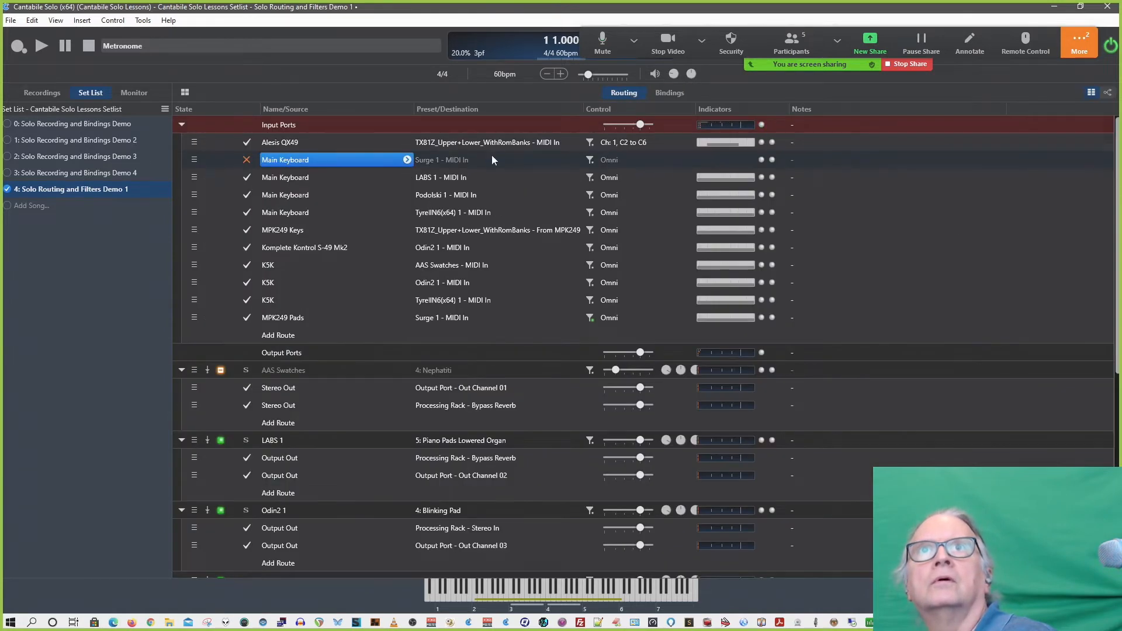
left_click(246, 160)
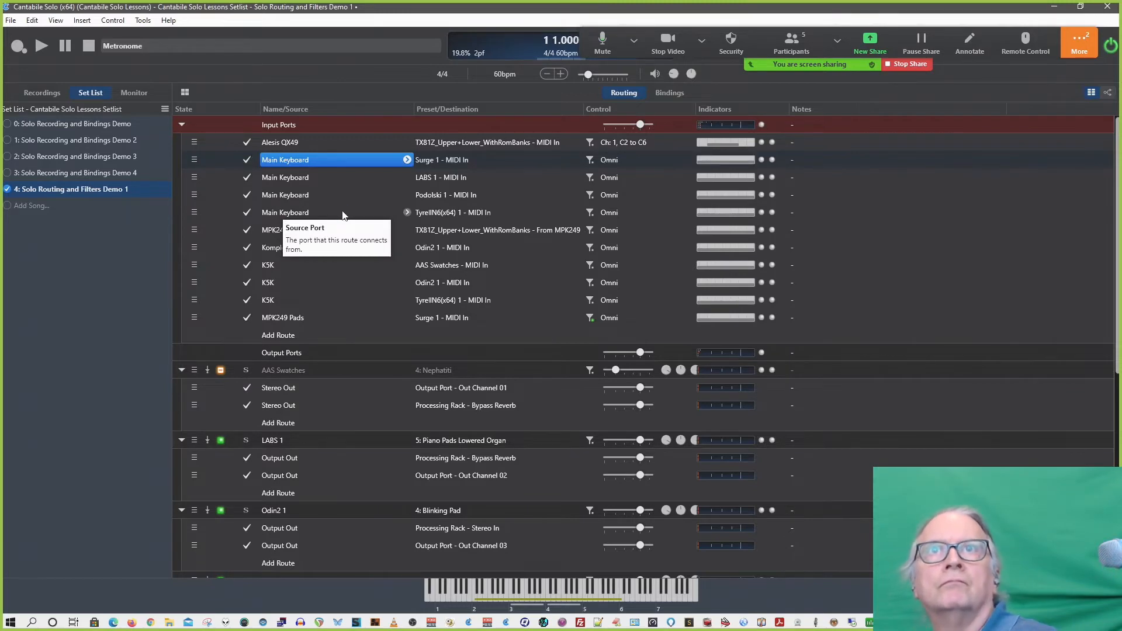
left_click(678, 93)
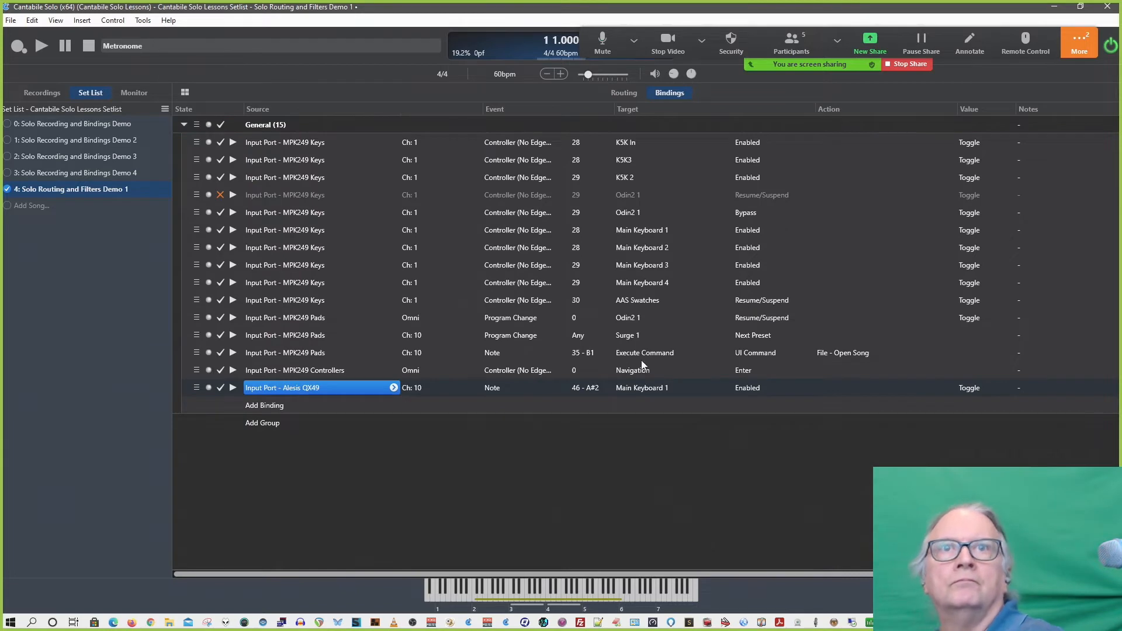
left_click(657, 392)
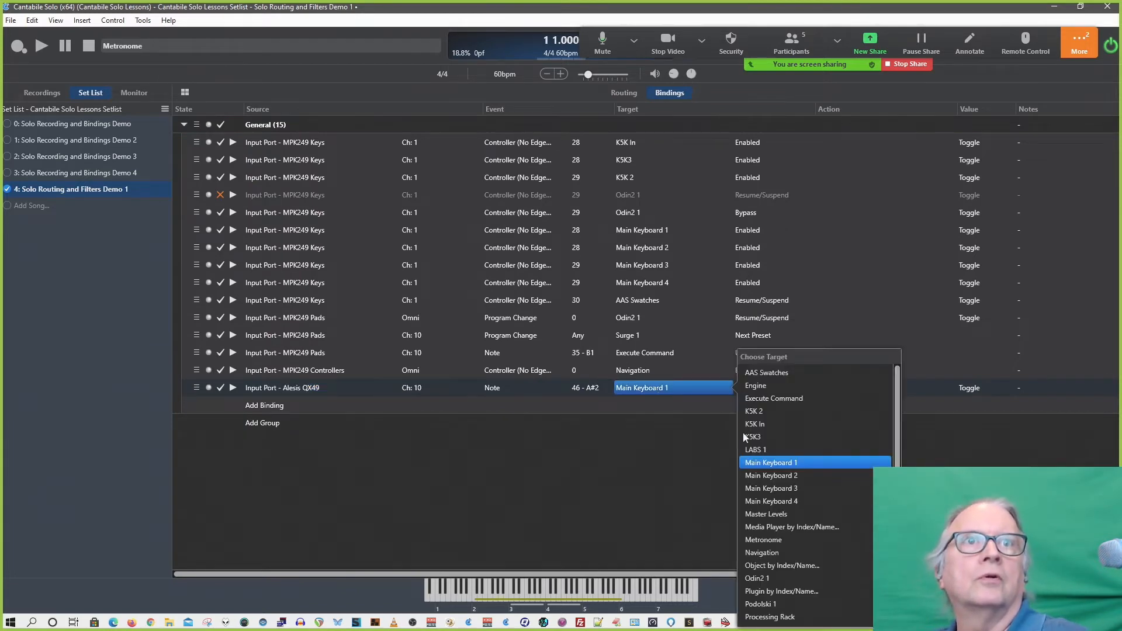
left_click(782, 501)
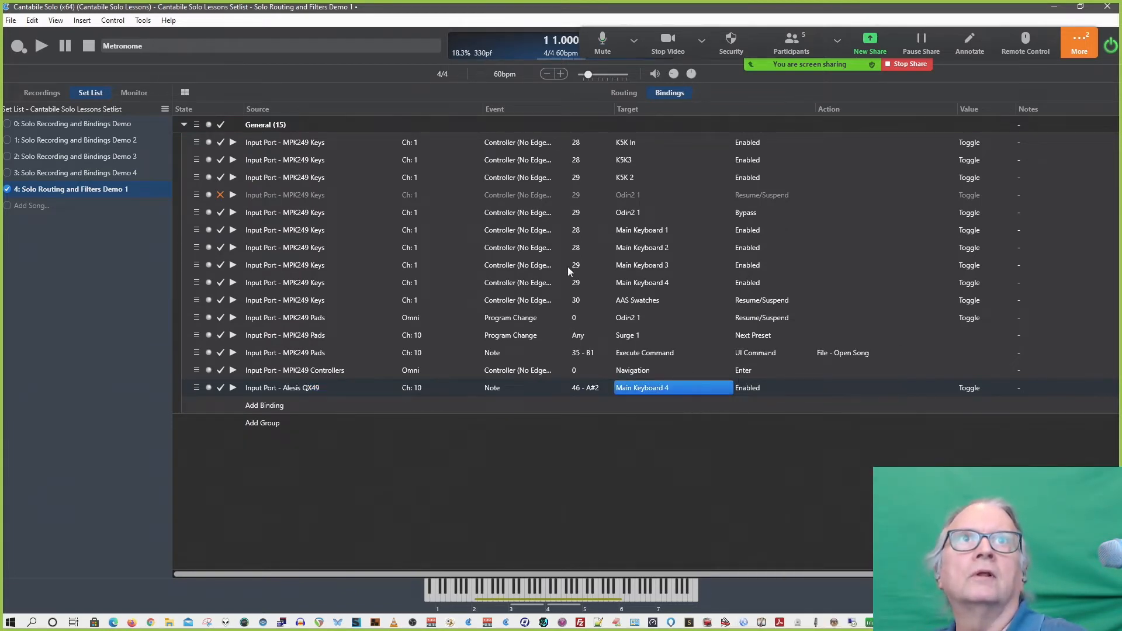
Check the Main Keyboard routes, browse the full target list of the Alesis QX49 binding, and keep Main Keyboard 4.
left_click(622, 97)
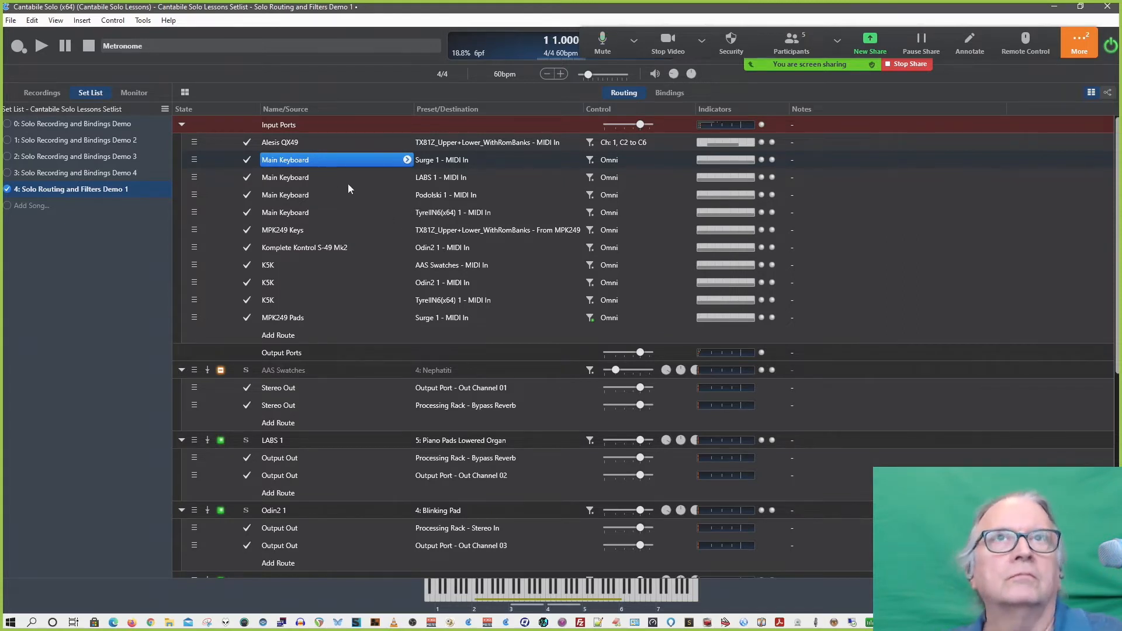
left_click(659, 98)
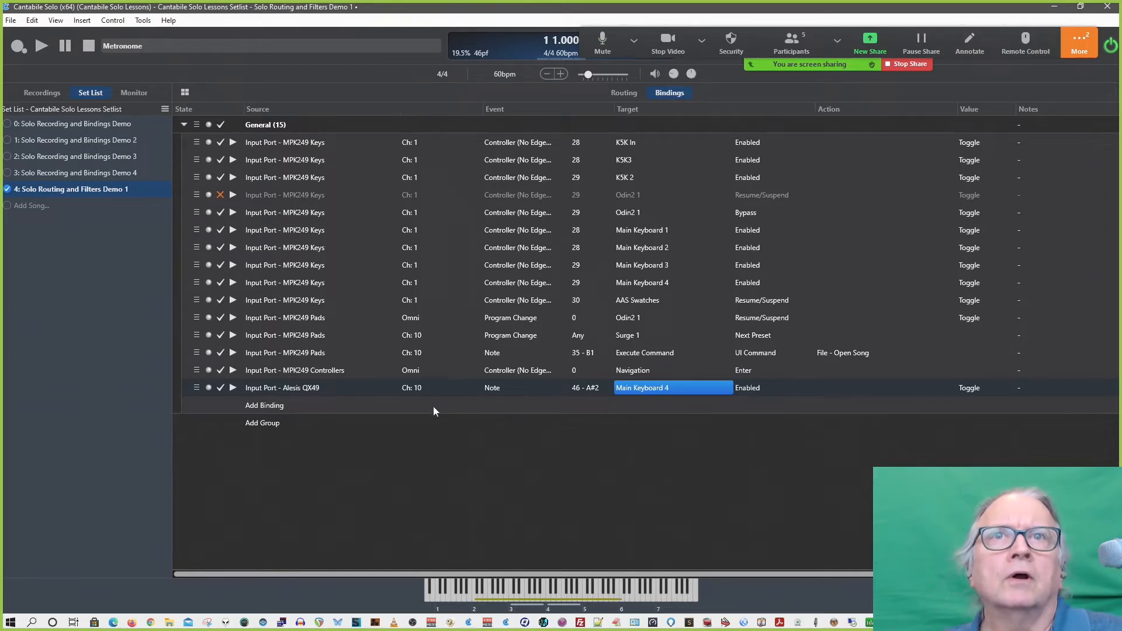
left_click(650, 387)
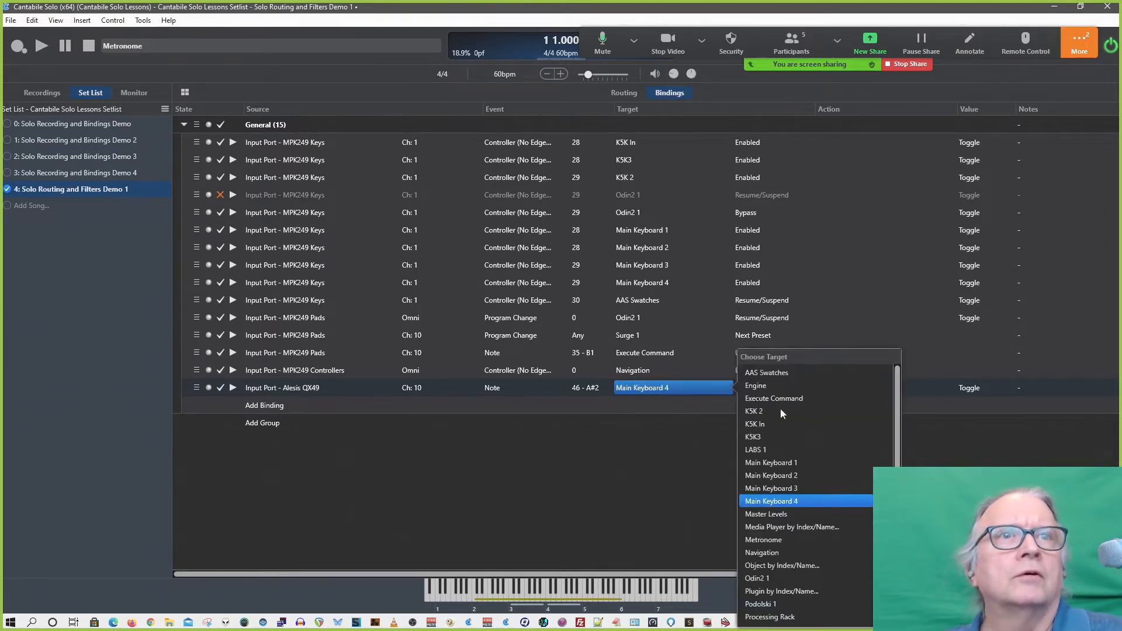
scroll(762, 450, "down", 3)
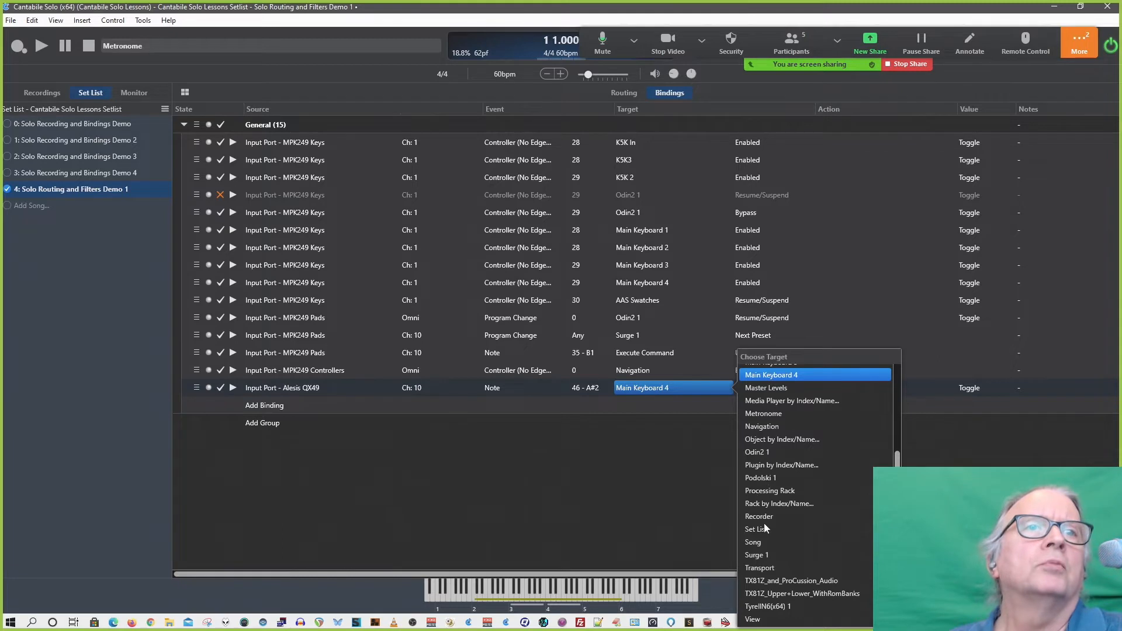
scroll(763, 515, "up", 3)
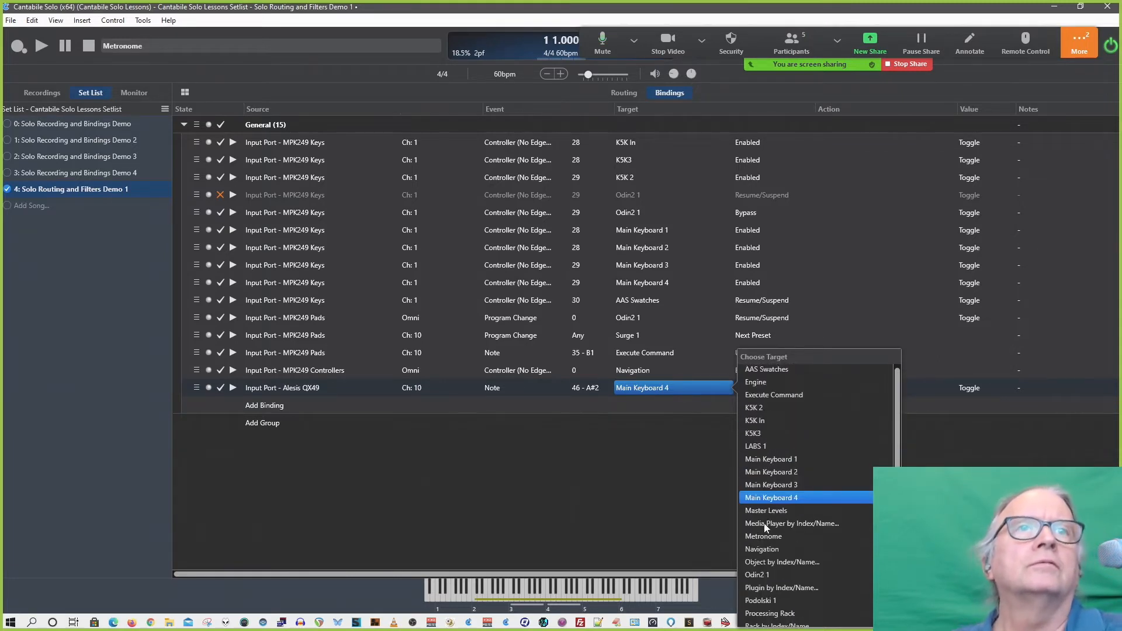
scroll(777, 529, "up", 1)
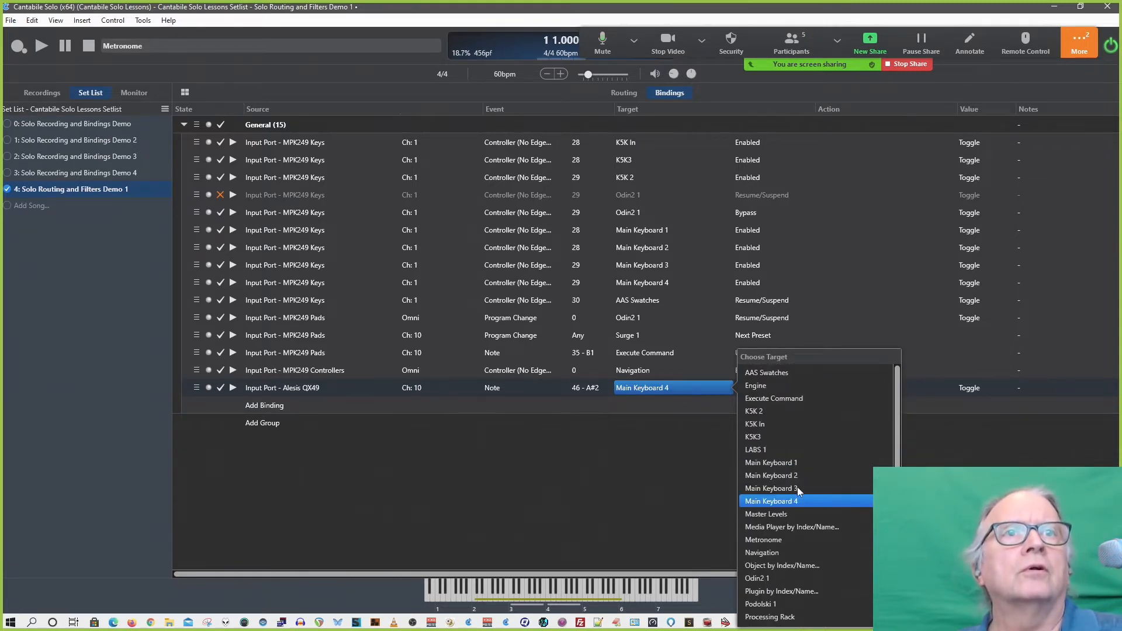
left_click(769, 501)
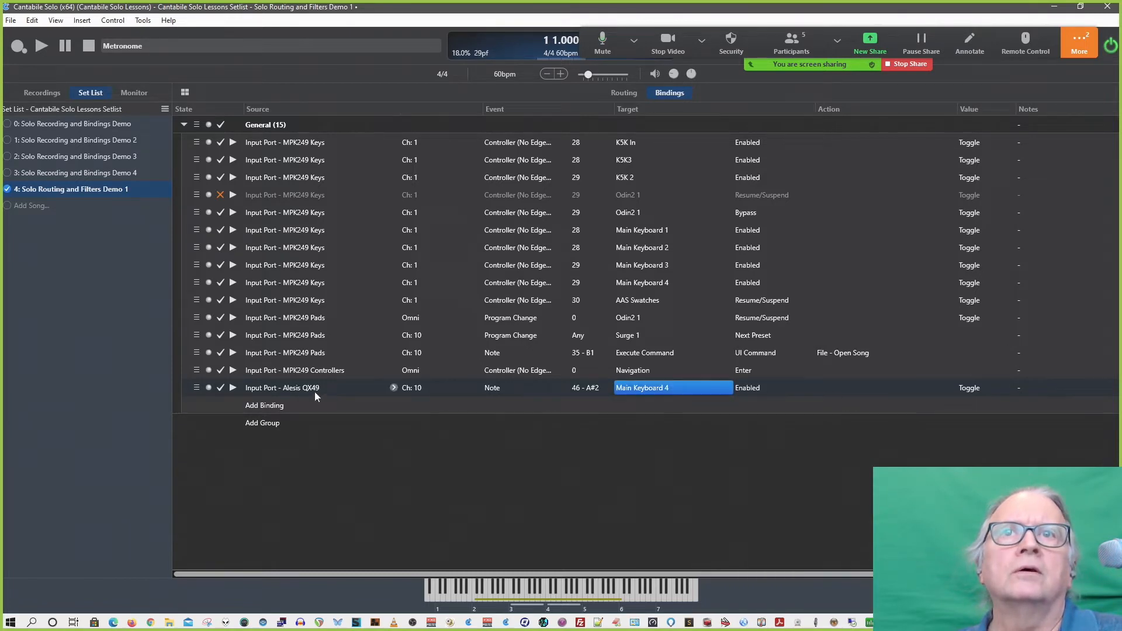
Review the target and control options of the Alesis QX49 binding, and compare the binding with the input port routes.
left_click(643, 387)
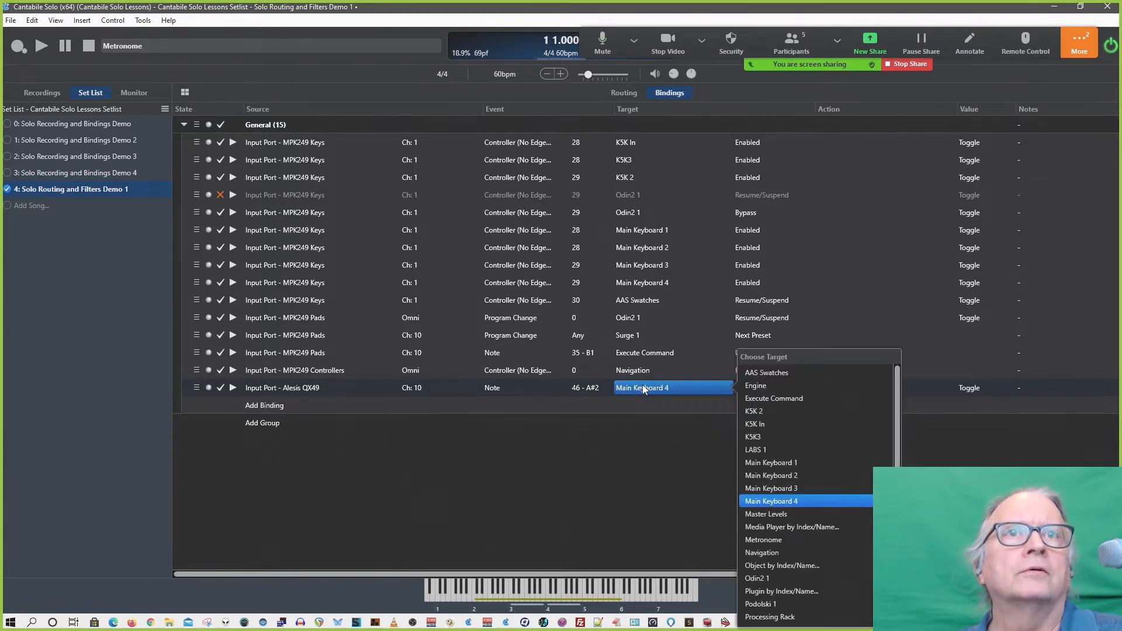
right_click(644, 388)
left_click(622, 438)
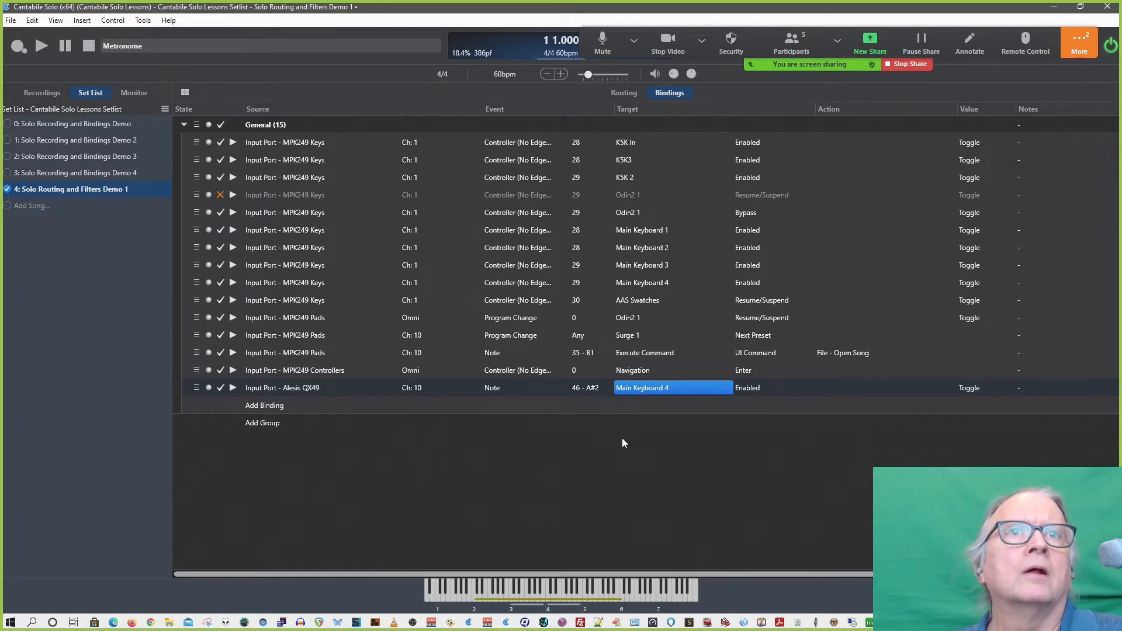
left_click(749, 389)
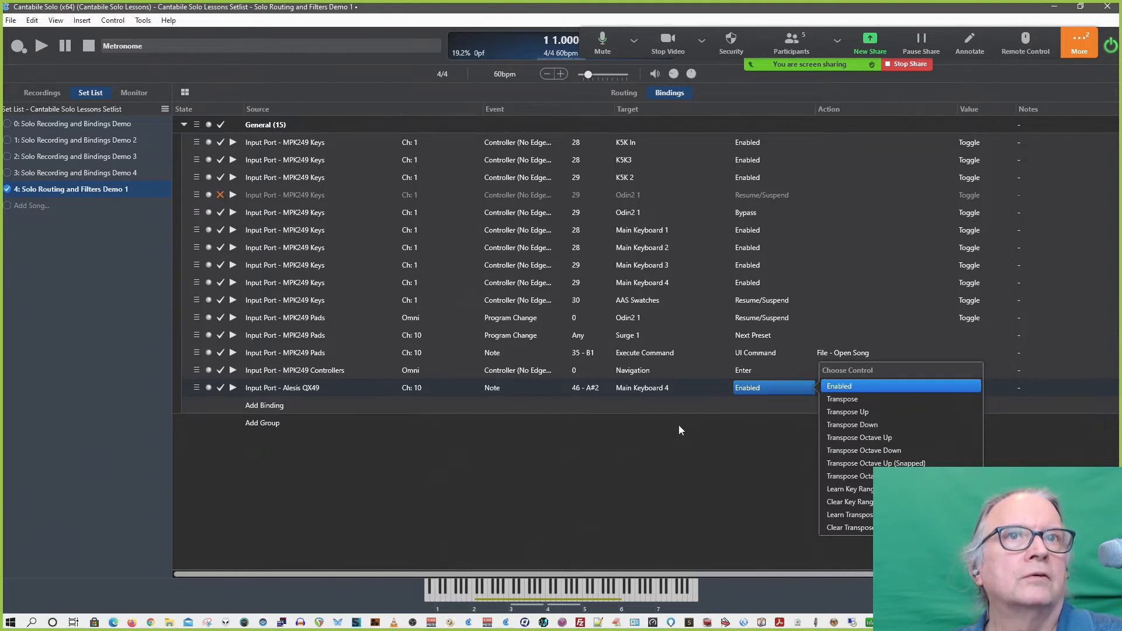
left_click(301, 388)
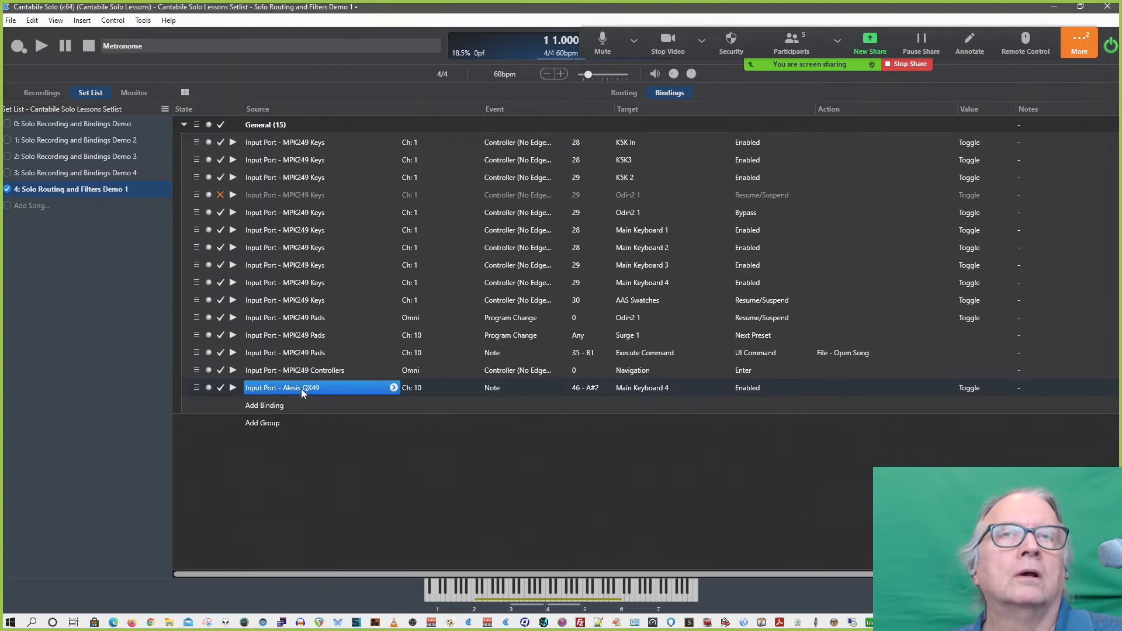
left_click(624, 92)
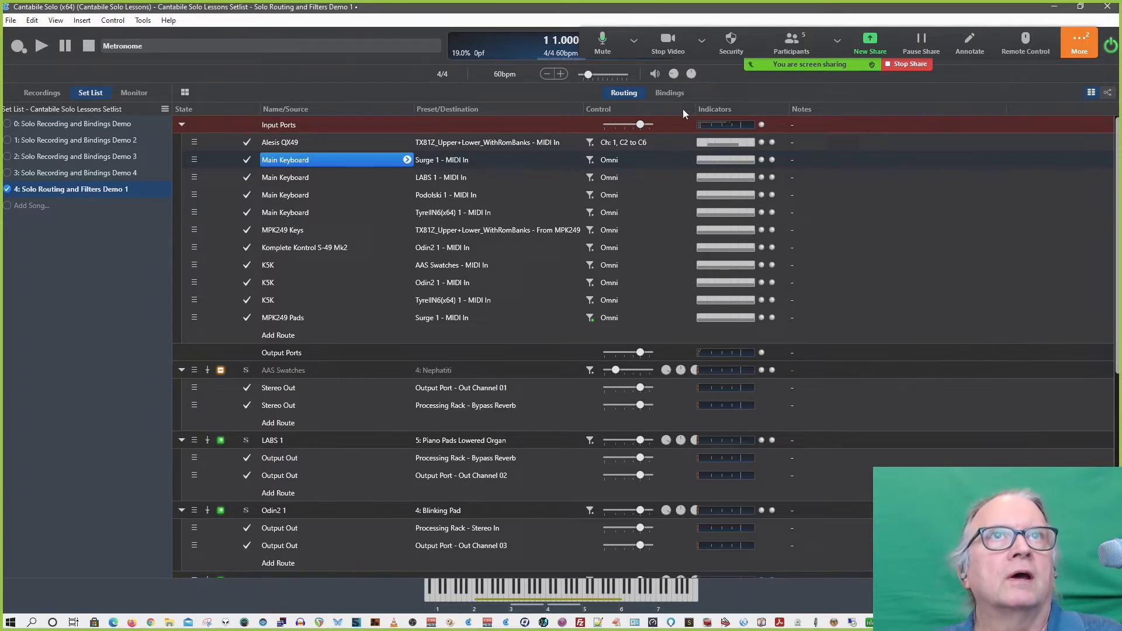
left_click(671, 95)
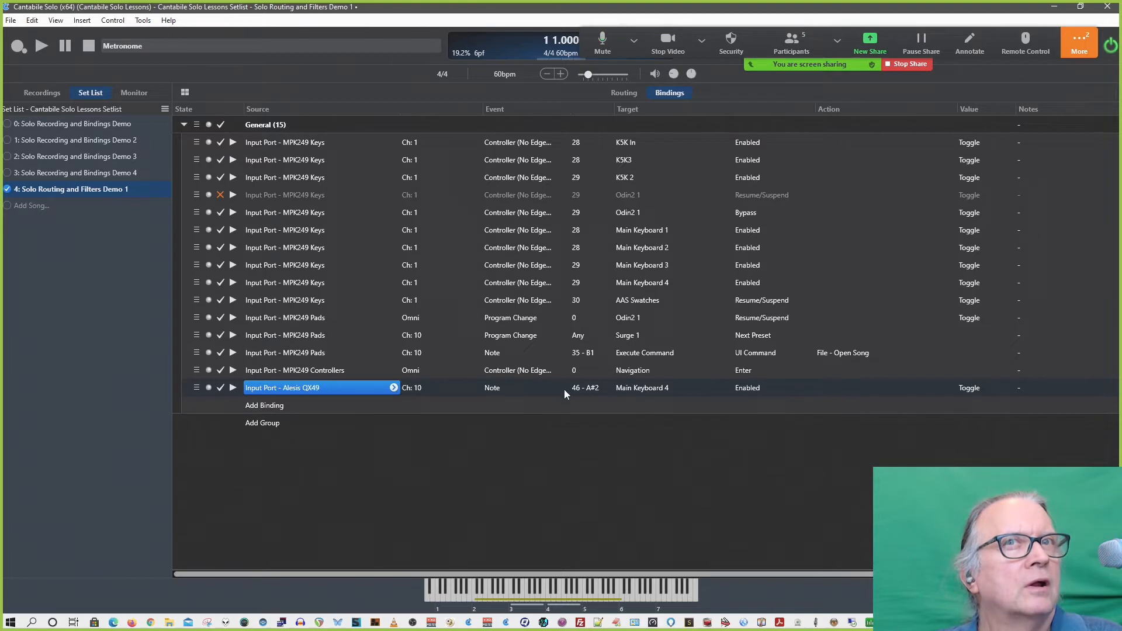
Examine the MIDI filters on the MPK249 Pads route to Surge 1, including the settings of its controller 20 latch filter.
left_click(619, 95)
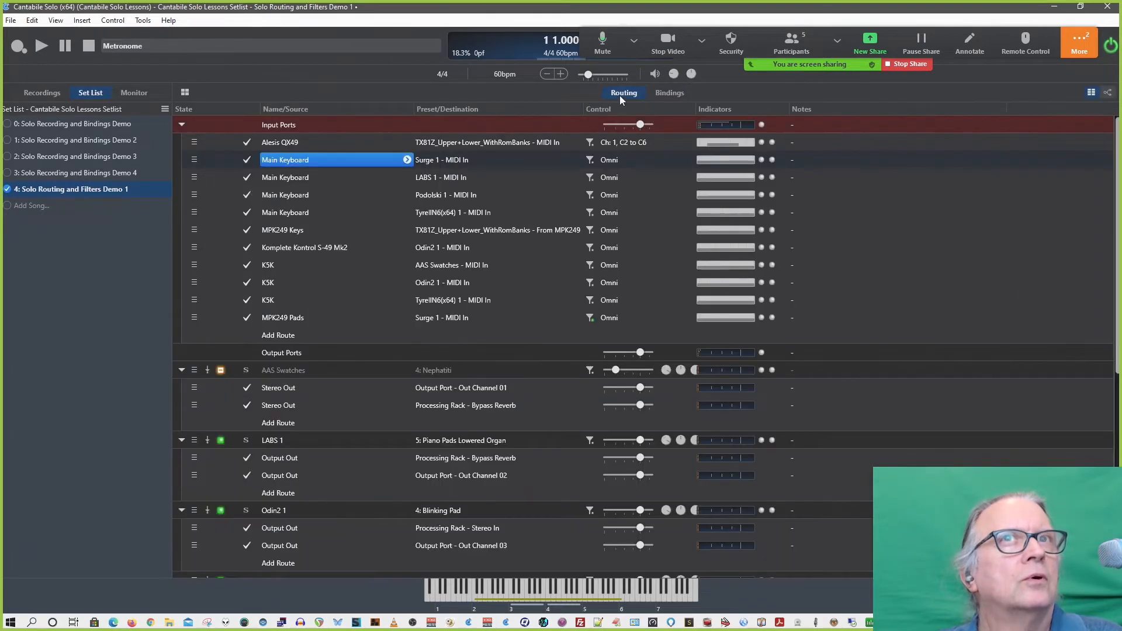
left_click(590, 319)
left_click(595, 326)
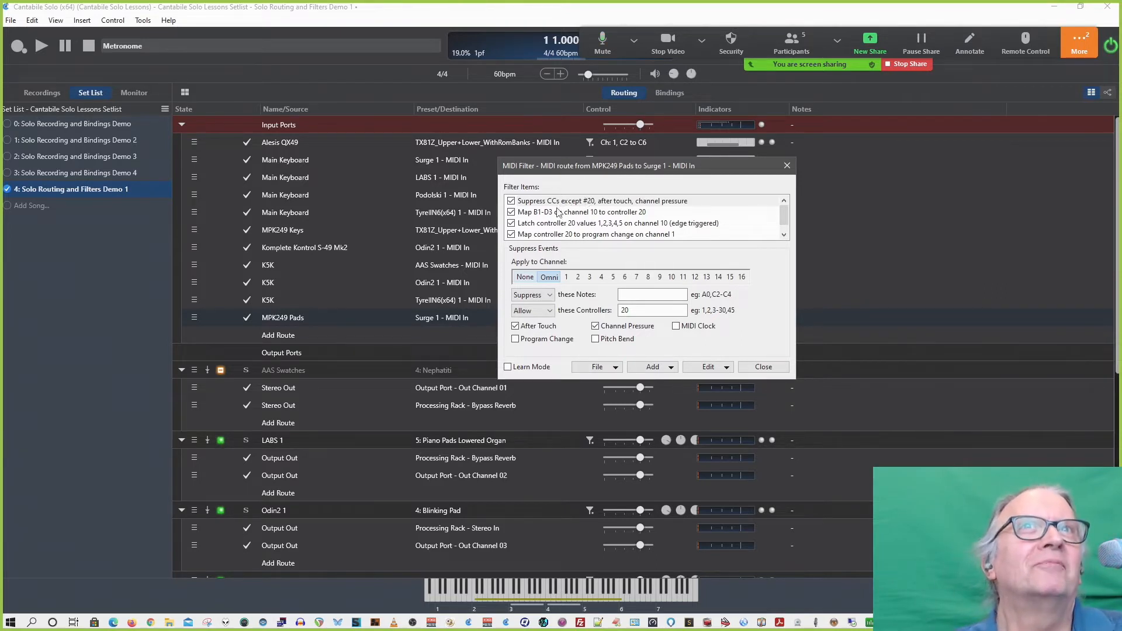
scroll(612, 223, "down", 1)
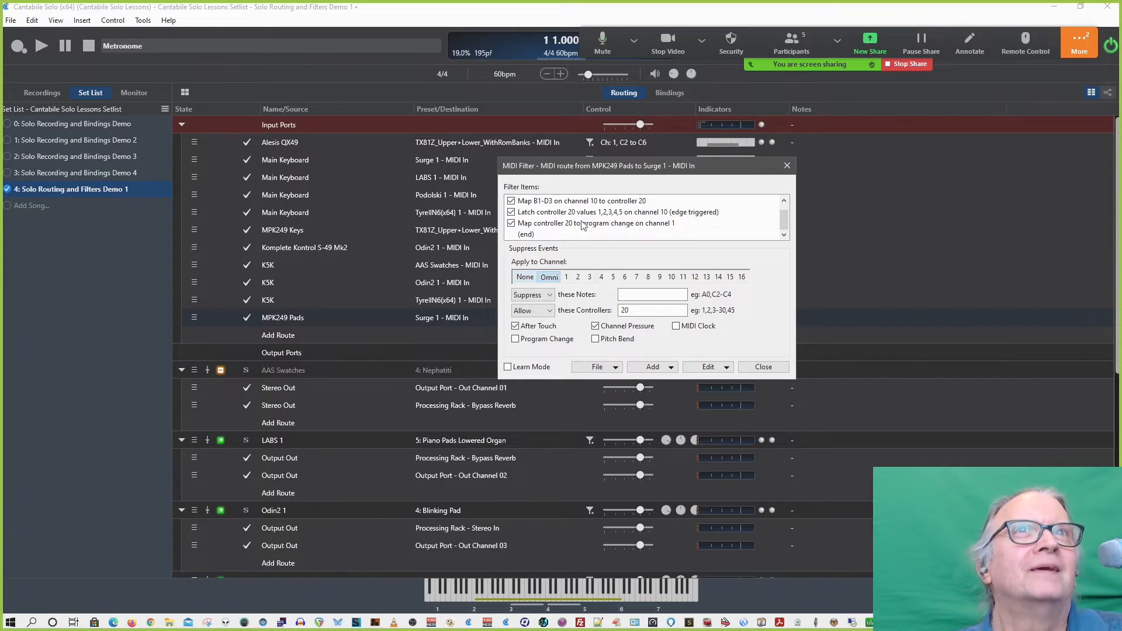
left_click(585, 223)
left_click(580, 214)
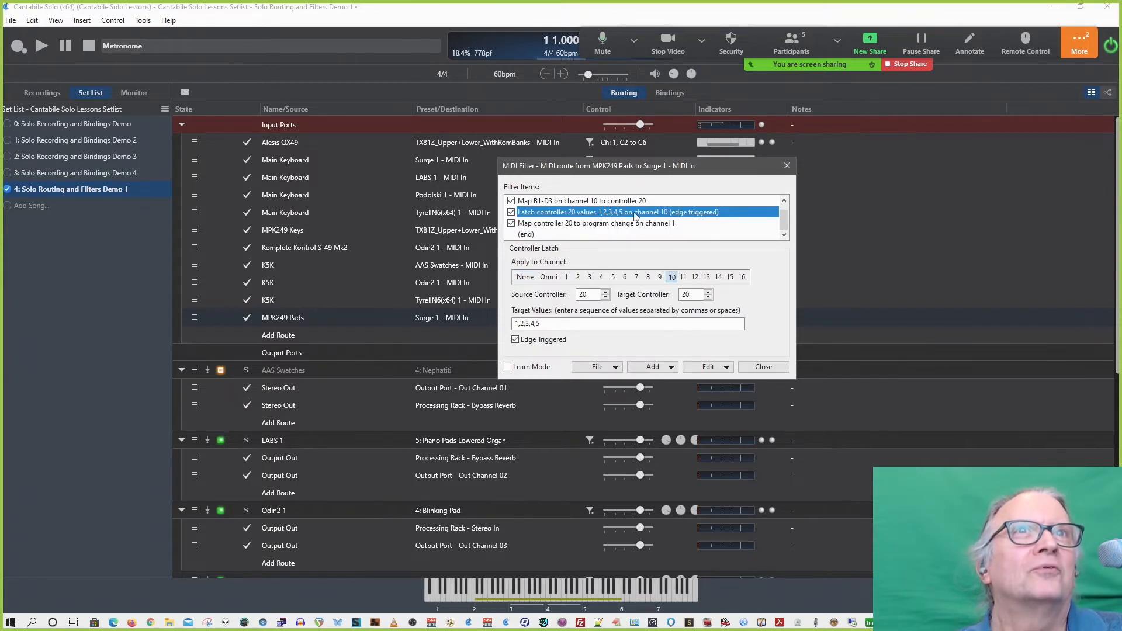
left_click(763, 367)
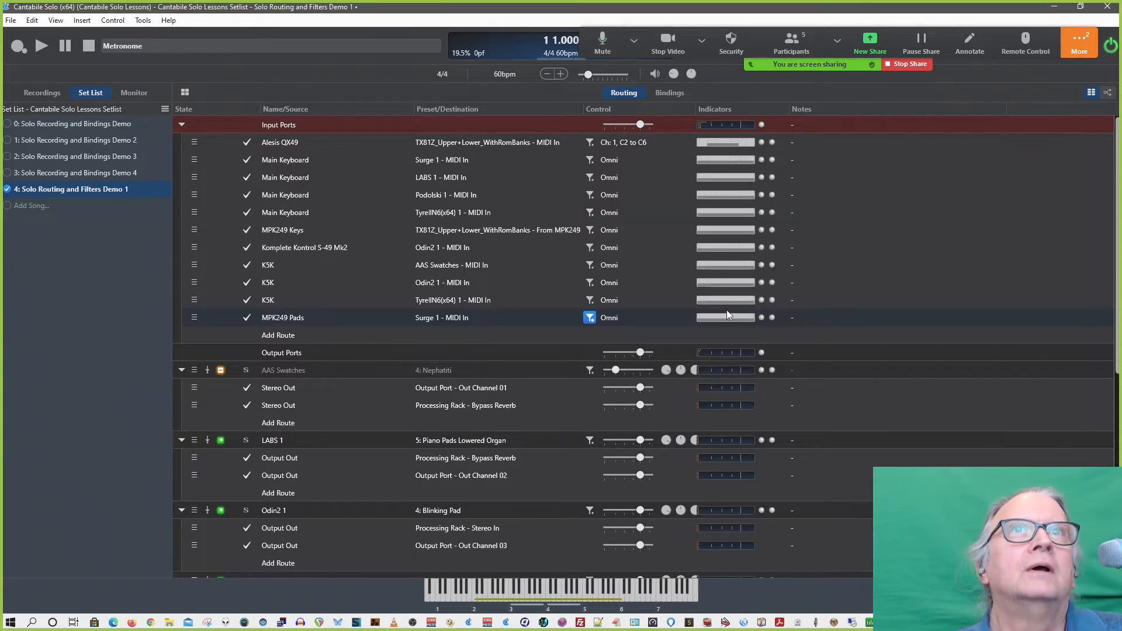
Open the Alesis QX49 route's MIDI filters, review the filter types that can be added, and place the filter window beside the bindings list.
left_click(591, 142)
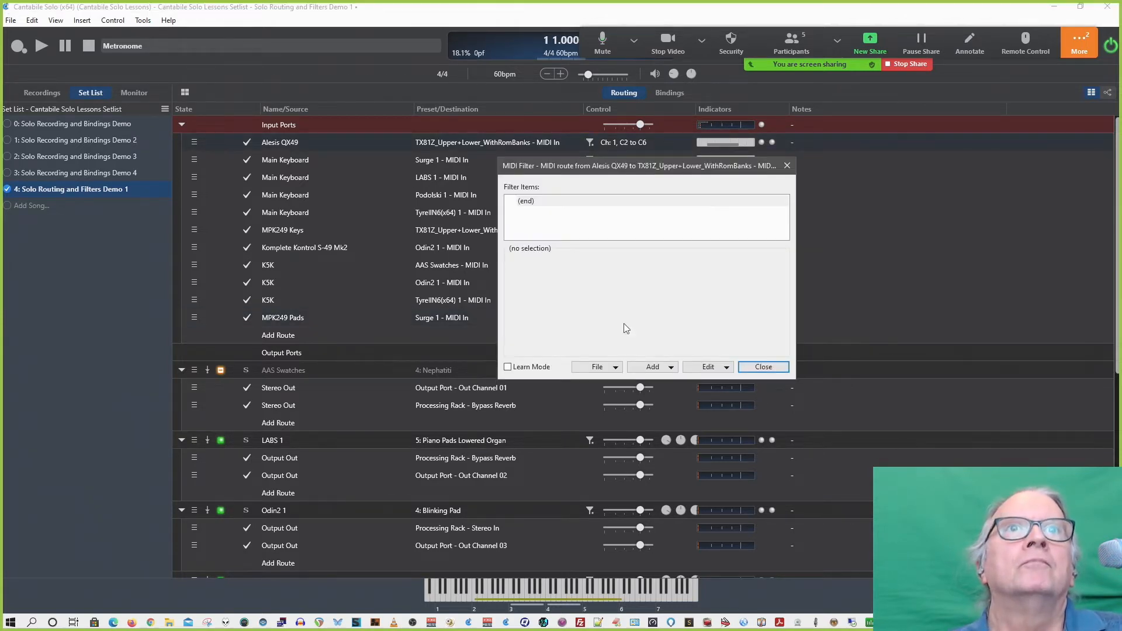
left_click(650, 367)
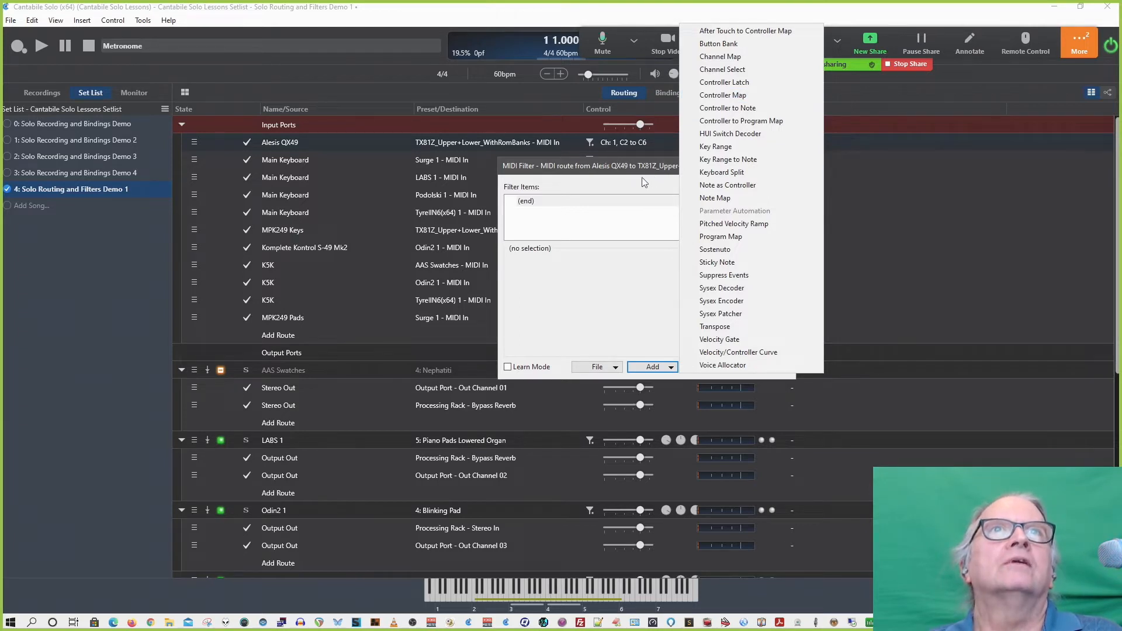
left_click(643, 178)
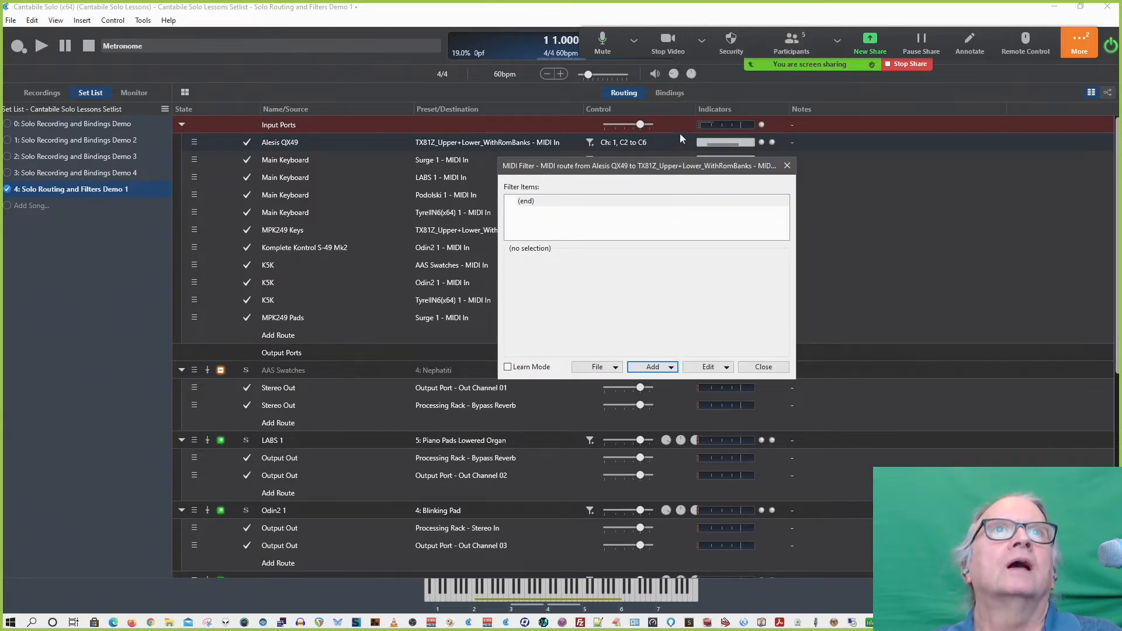
left_click(670, 93)
left_click_drag(655, 171, 957, 340)
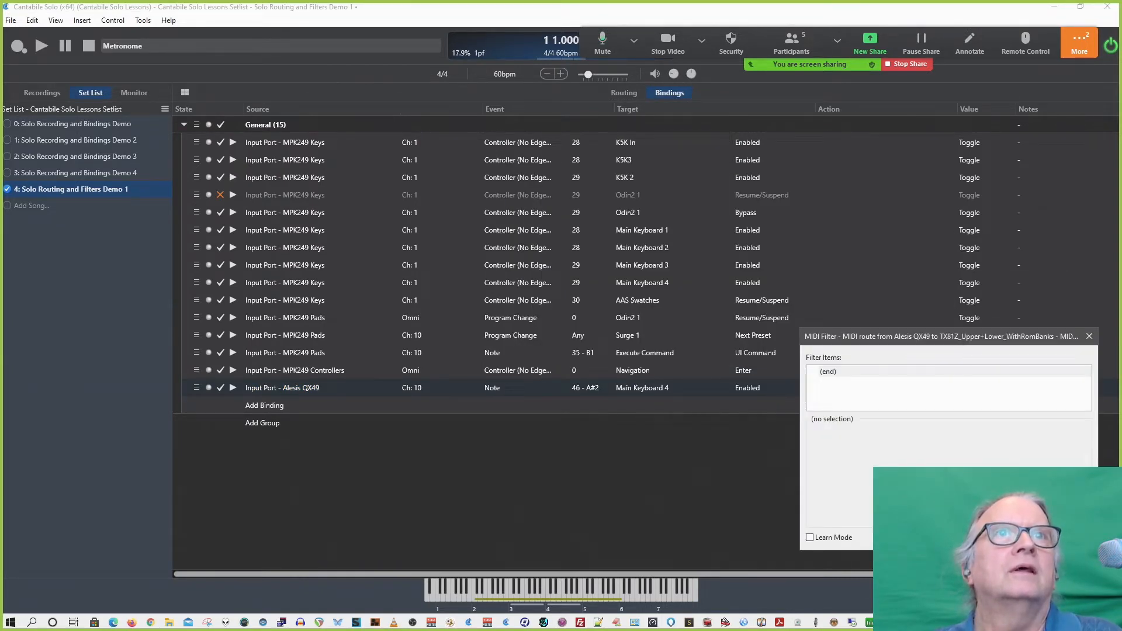
Compare the MIDI filter types available for the Alesis QX49 route with the controls offered by the Alesis QX49 binding.
left_click(947, 537)
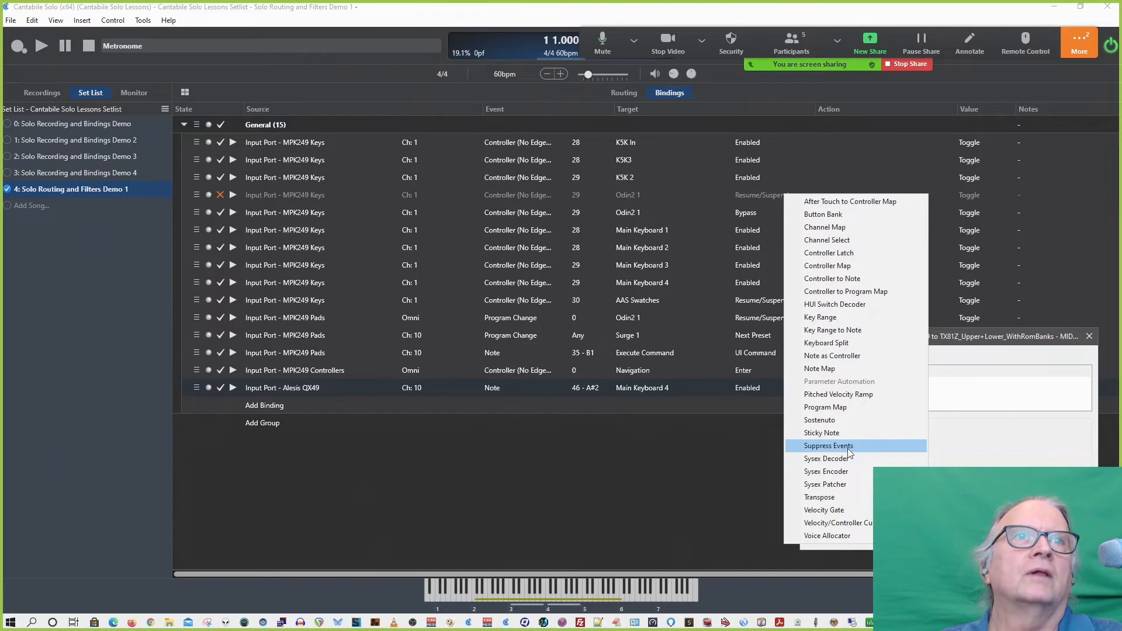
left_click(625, 92)
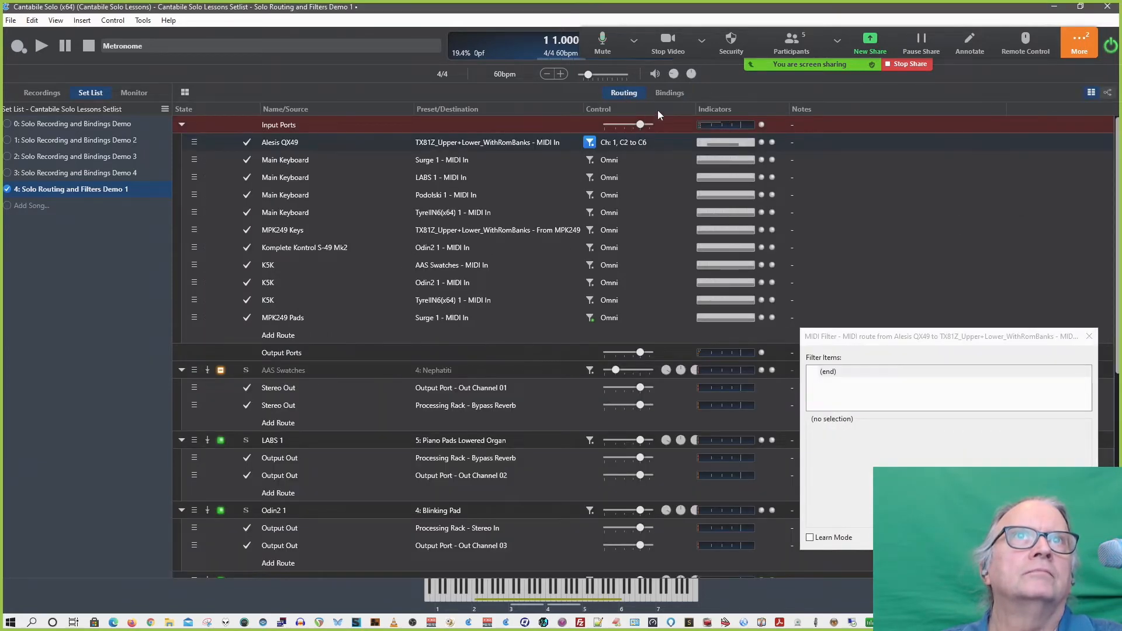
left_click(669, 92)
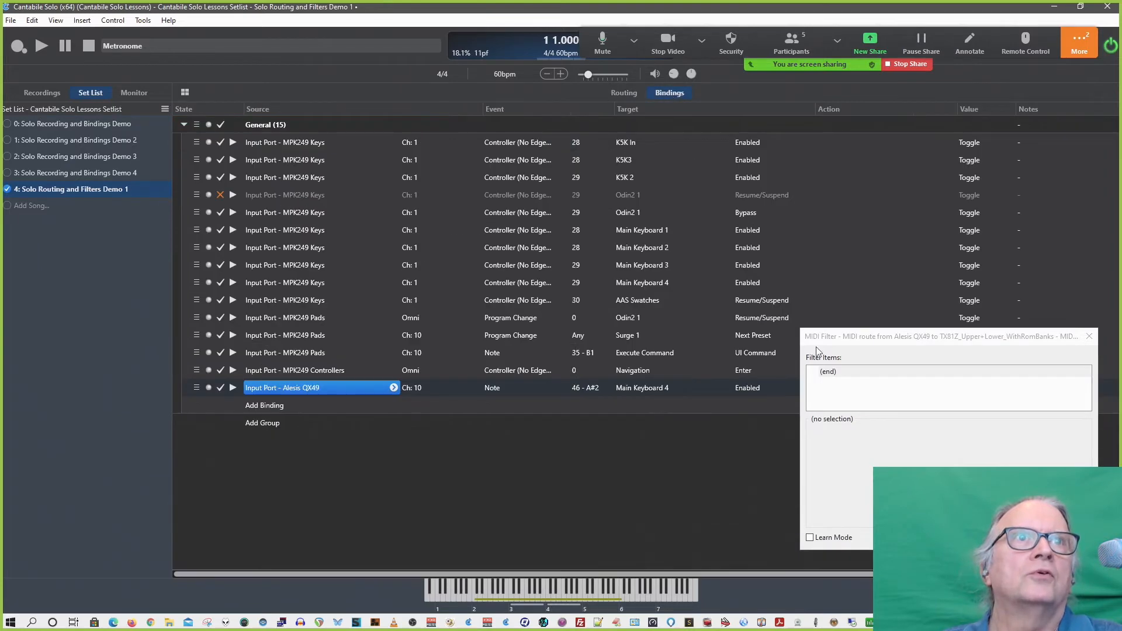
left_click(953, 537)
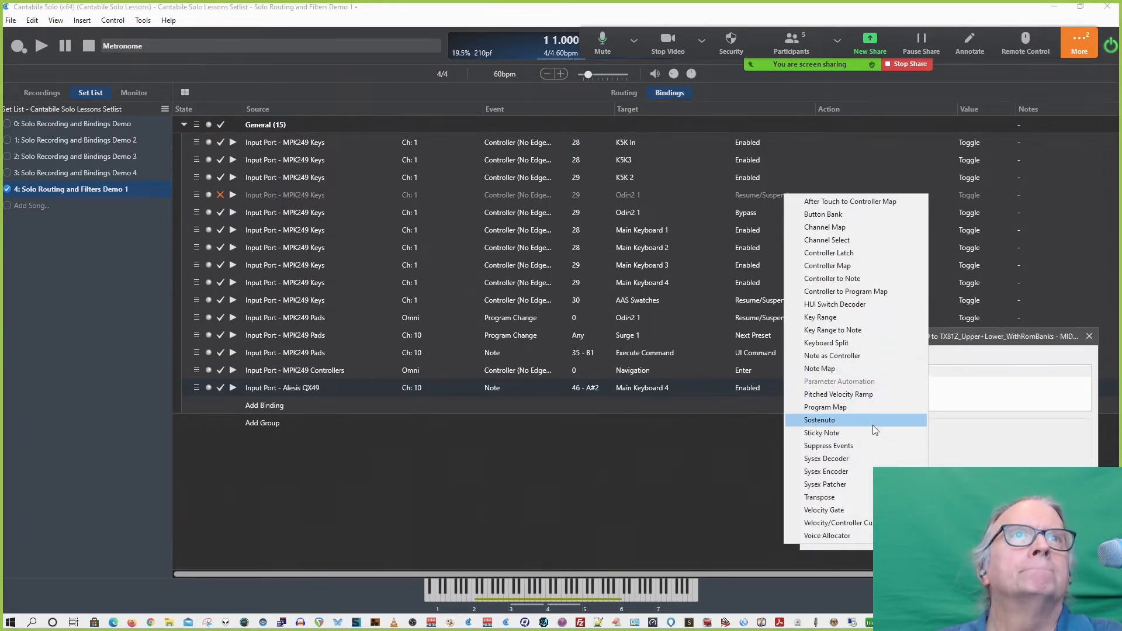
left_click(742, 389)
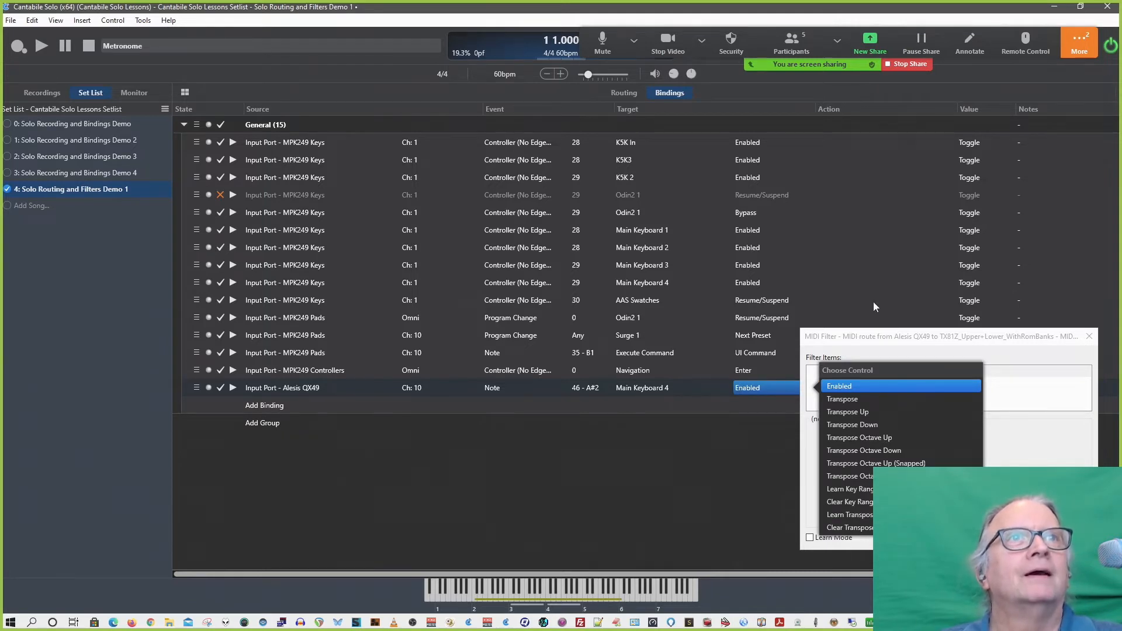
left_click(871, 342)
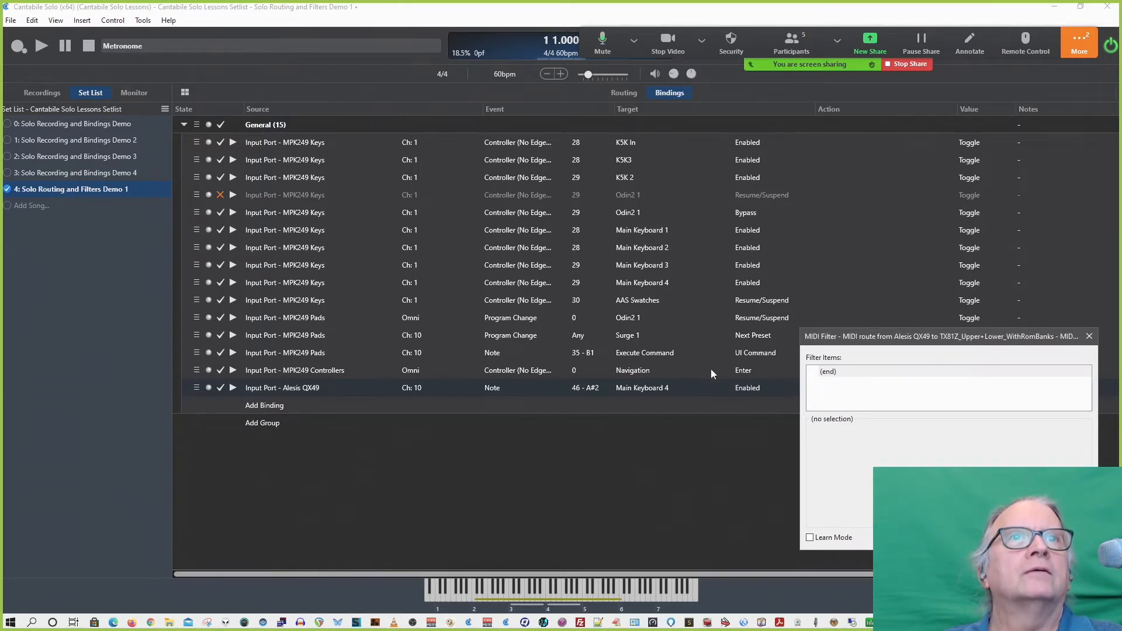
Set the Alesis QX49 binding's target to Main Keyboard 1 and review the controls available for it.
left_click(644, 389)
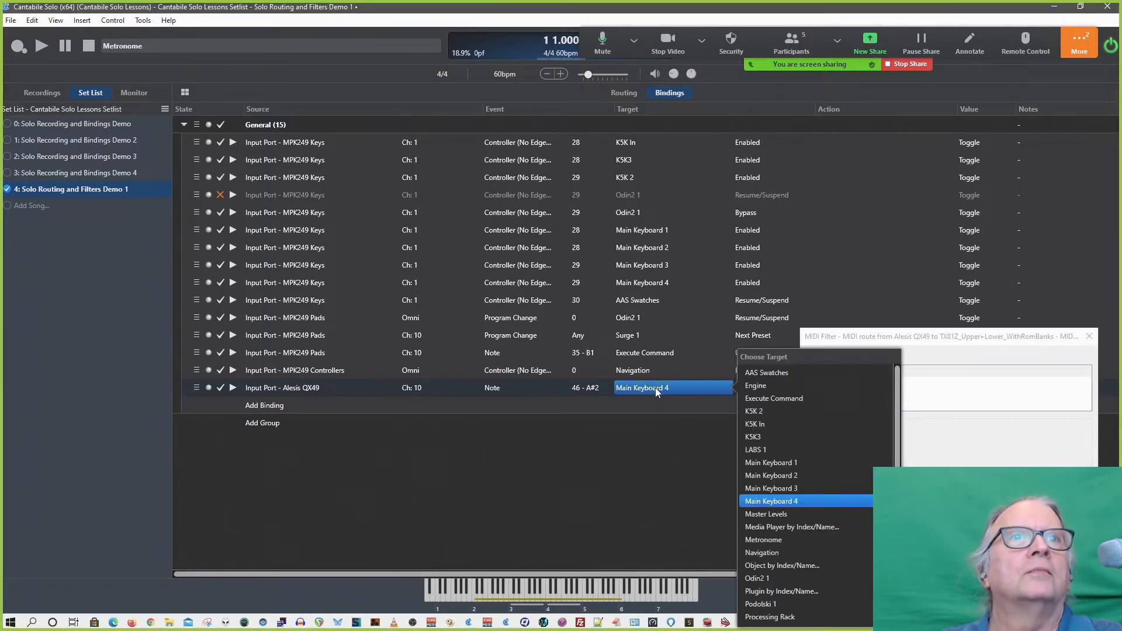
left_click(770, 463)
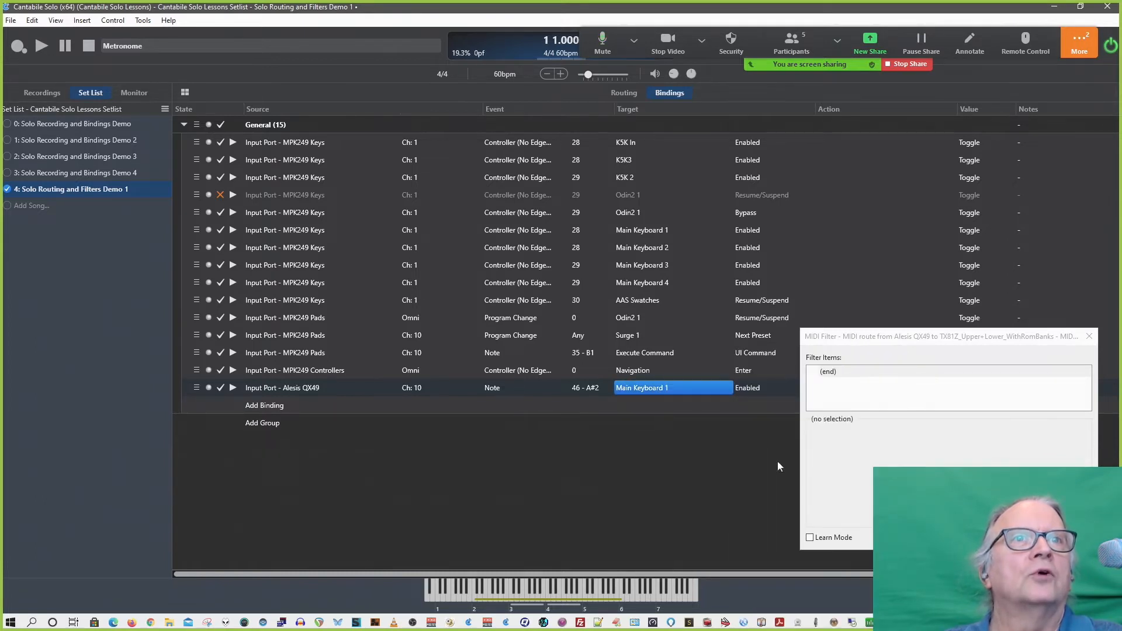
left_click(750, 386)
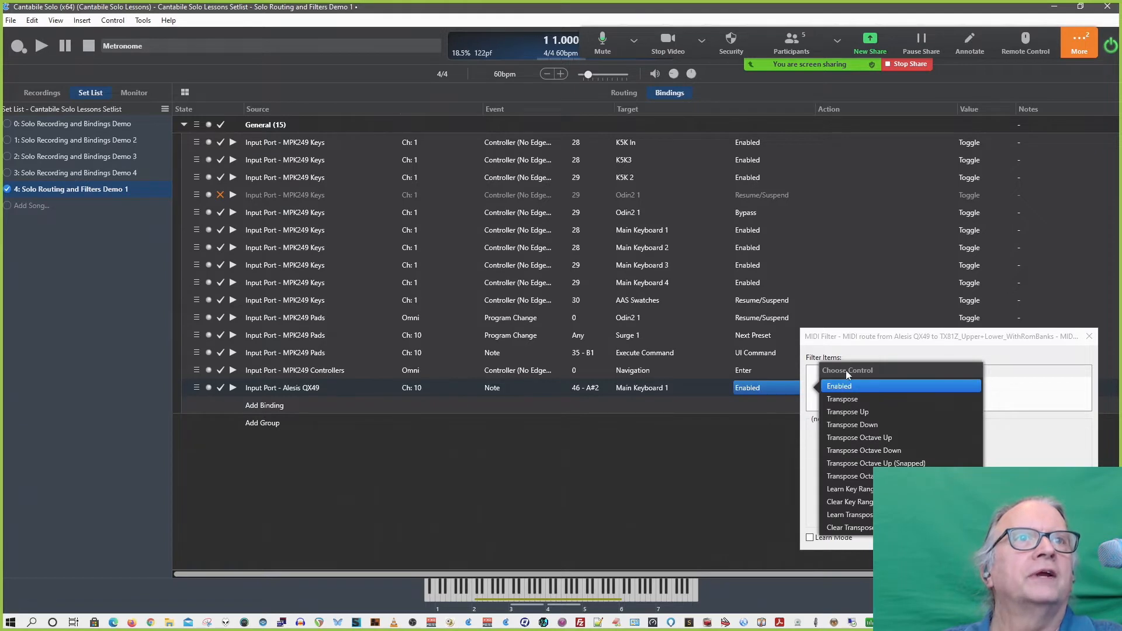
Retarget the Alesis QX49 binding to Odin2 1 with Resume/Suspend, and set its event to Controller (Switch).
left_click(672, 393)
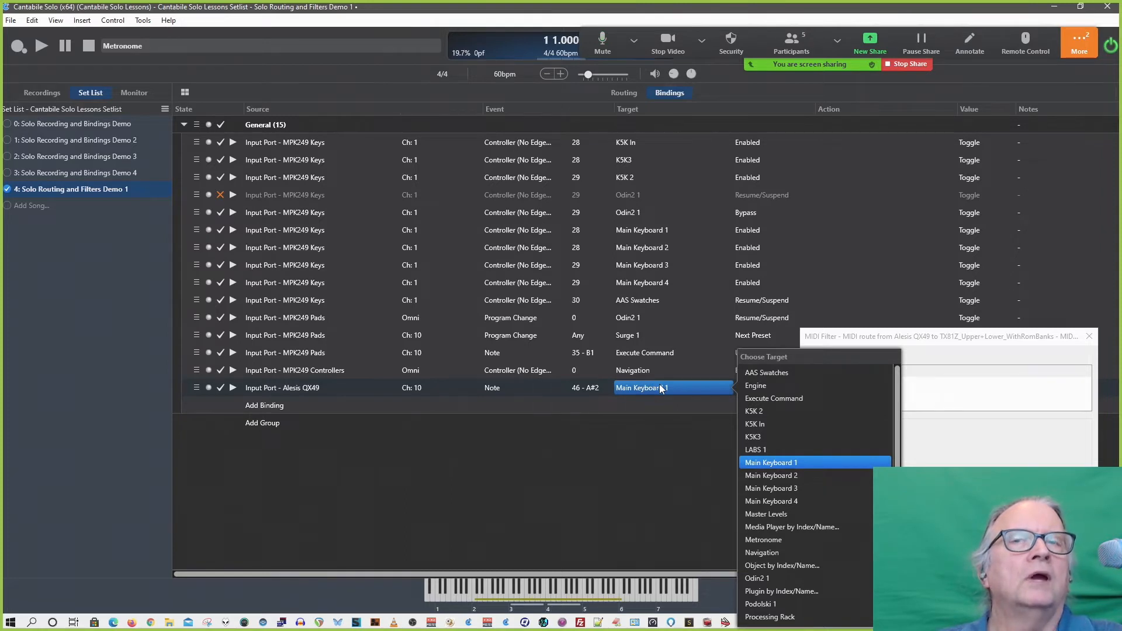
left_click(500, 389)
left_click(306, 387)
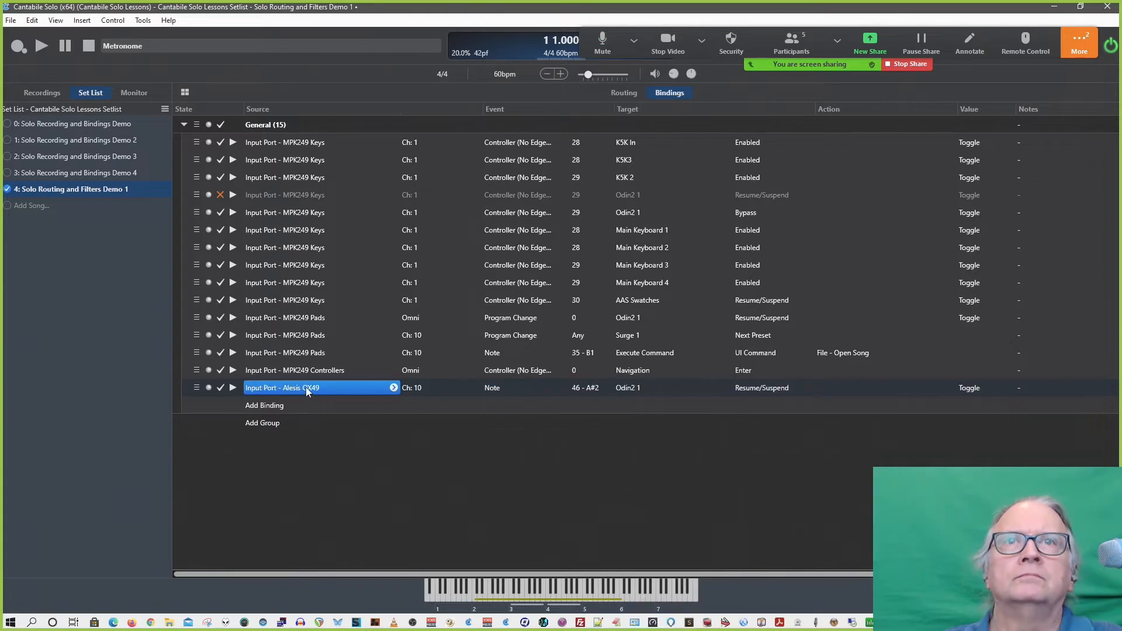
left_click(496, 389)
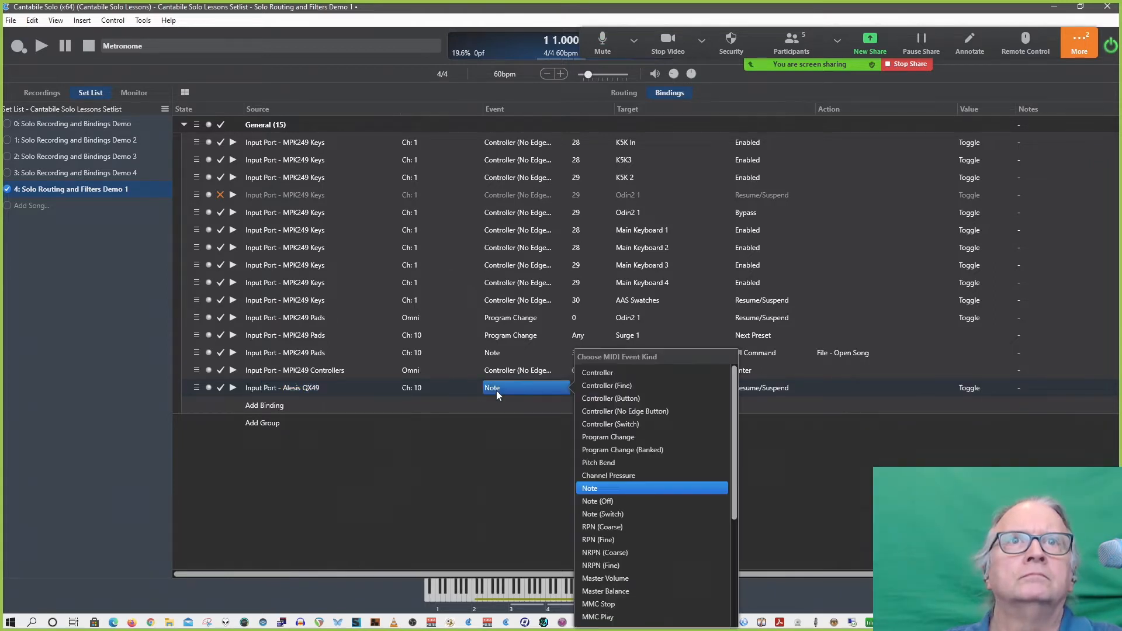
left_click(621, 422)
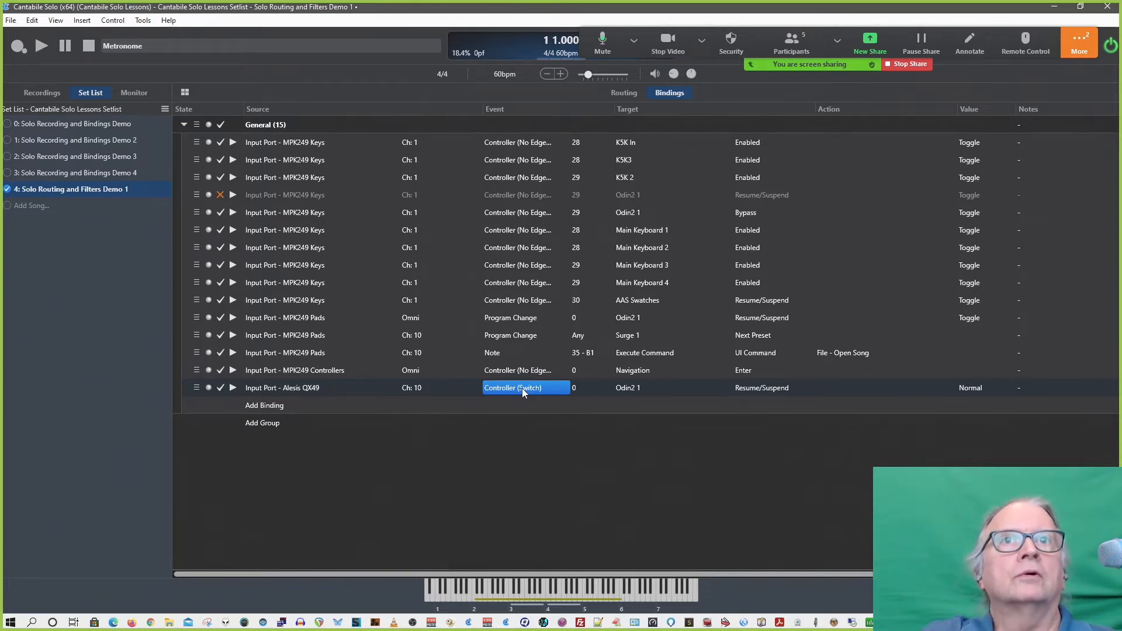
Check the MIDI route settings of the Main Keyboard route to TyrellN6(x64) 1, leaving them unedited.
left_click(622, 94)
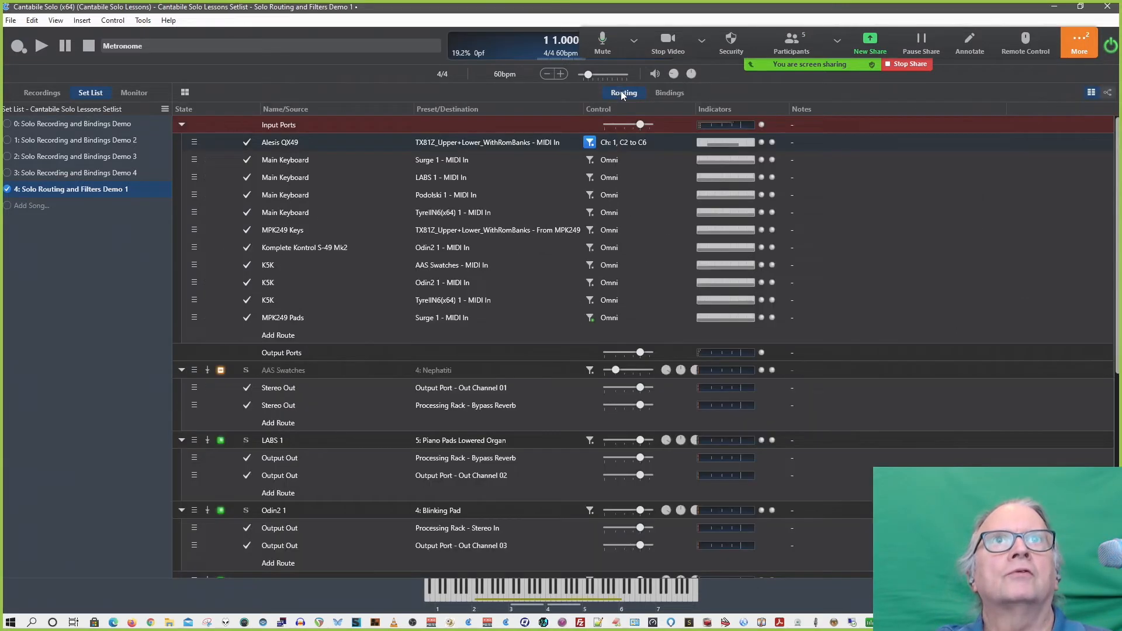
right_click(278, 213)
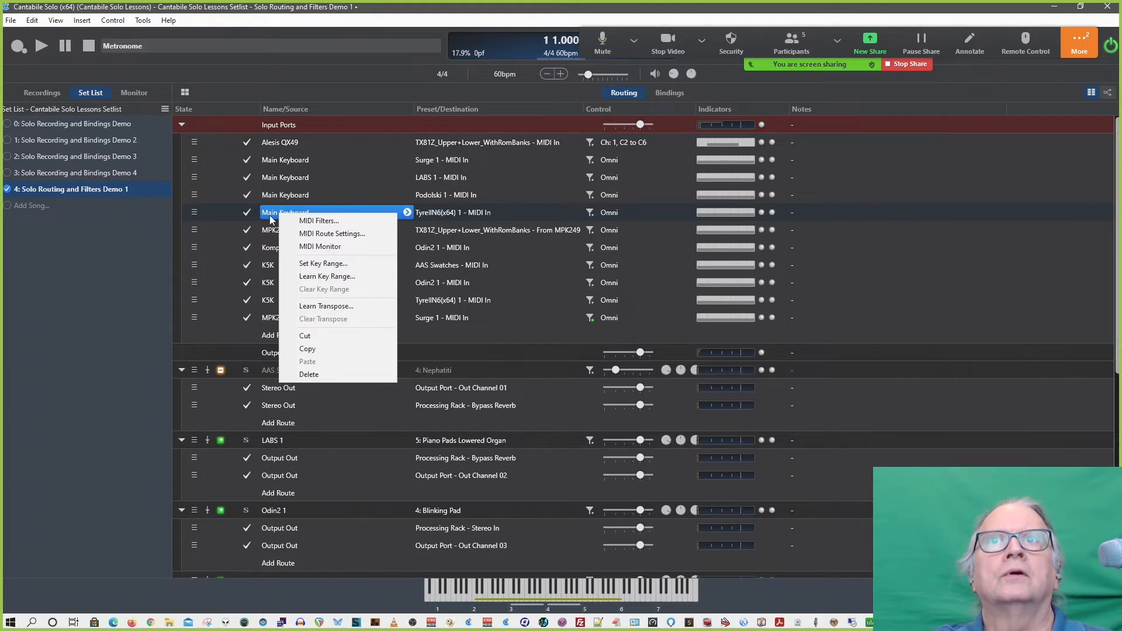
left_click(303, 234)
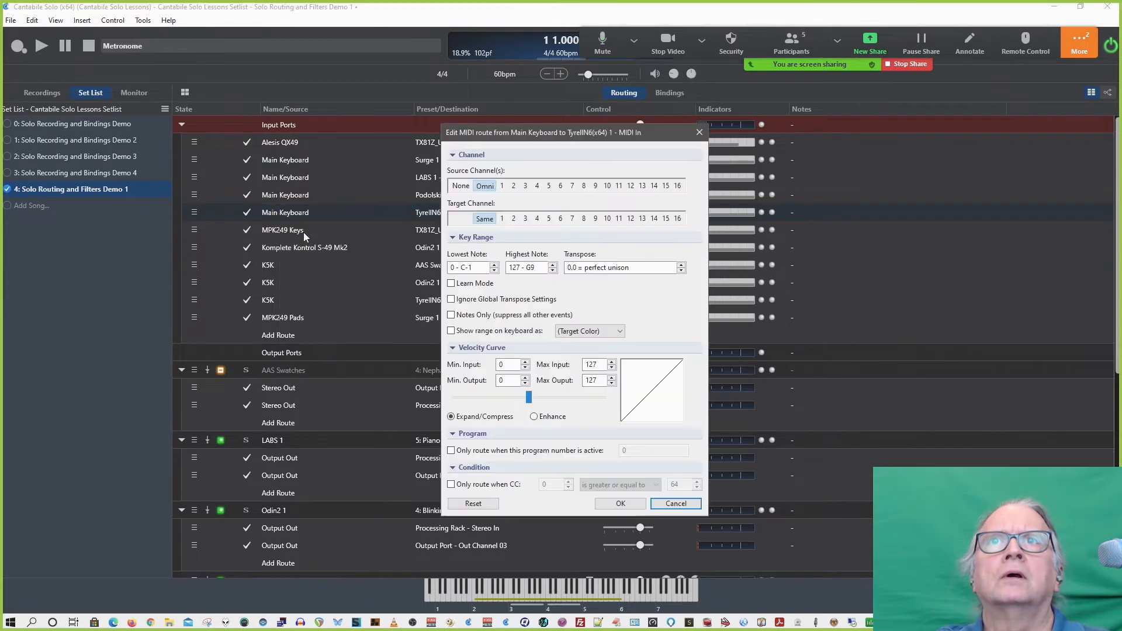
left_click(699, 133)
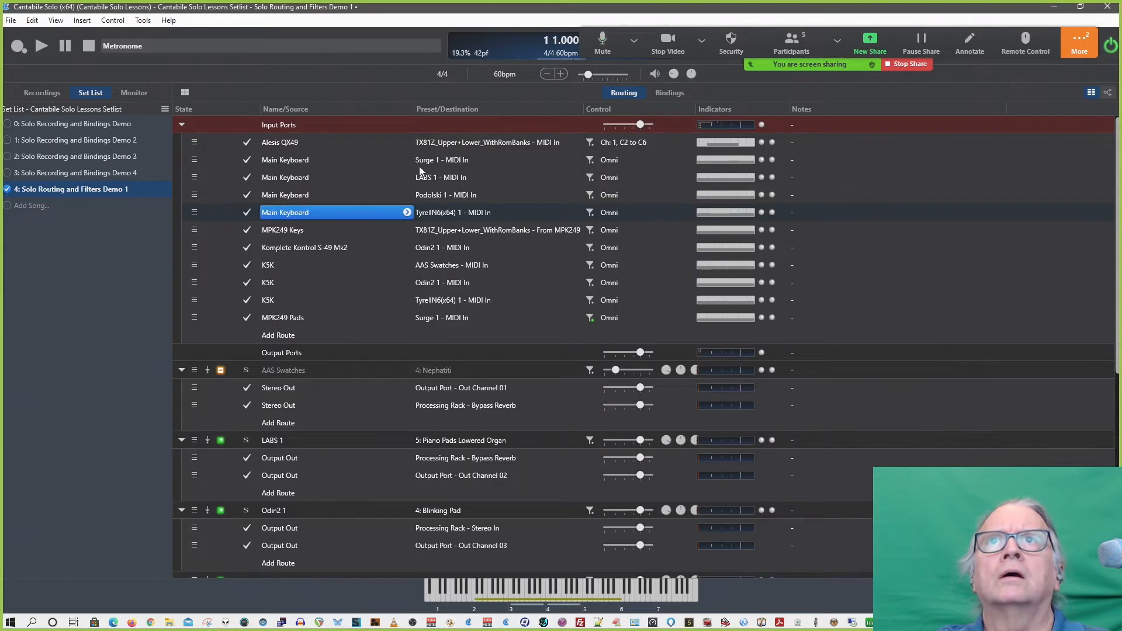
Rename the Main Keyboard route to TyrellN6(x64) 1 as "Main Keyboard Tyrell".
double_click(304, 216)
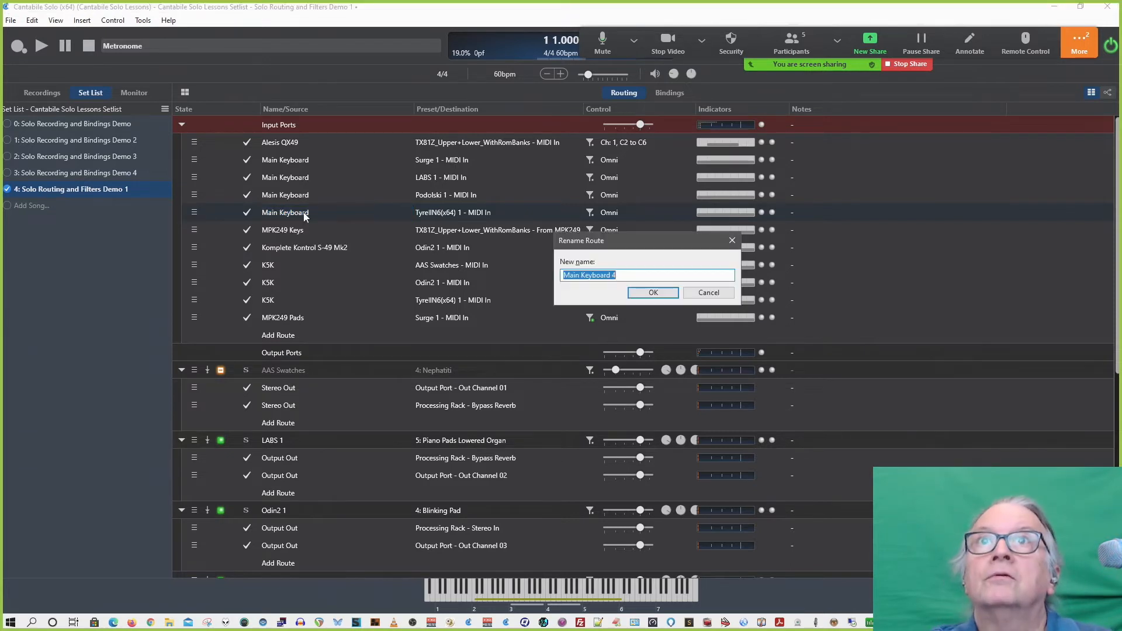
left_click(630, 273)
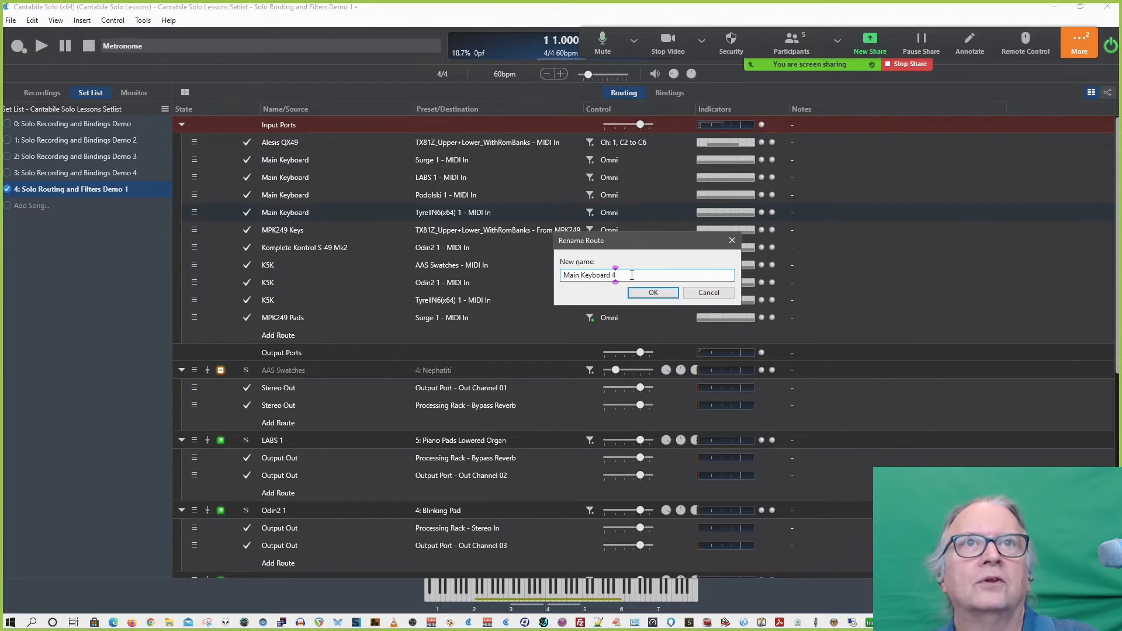
left_click_drag(631, 276, 555, 276)
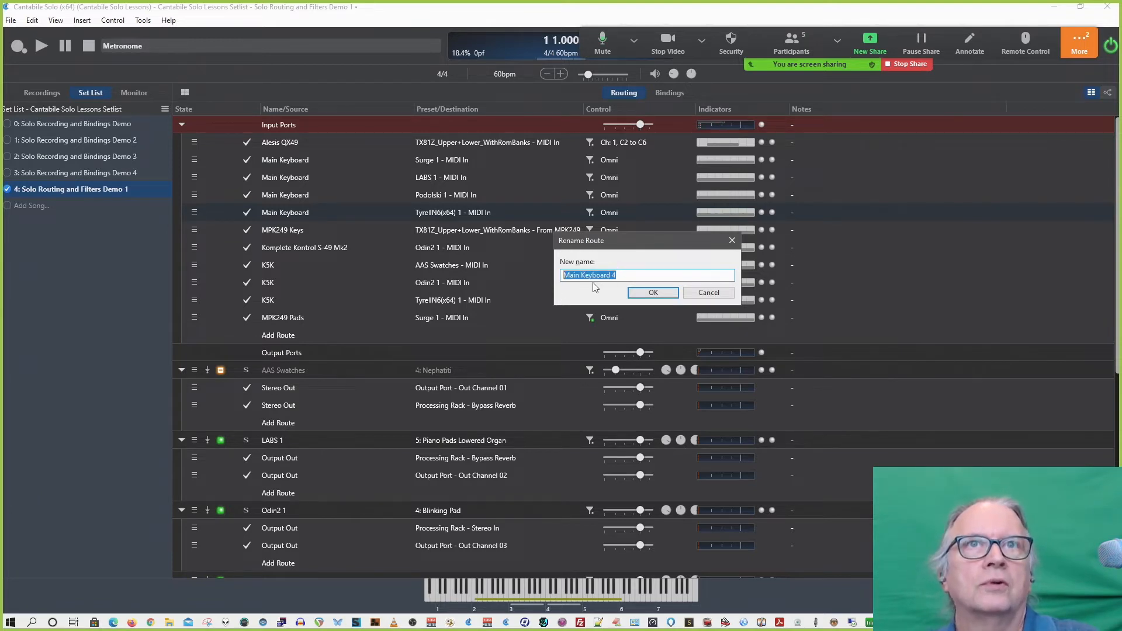
key("End")
key("BackSpace")
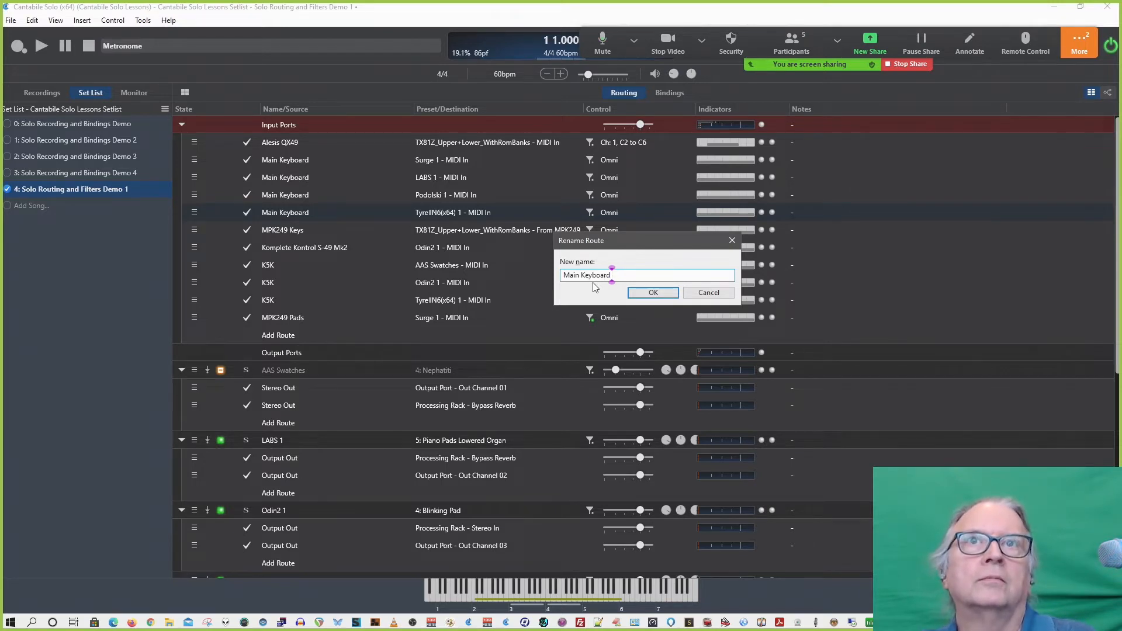
key("BackSpace")
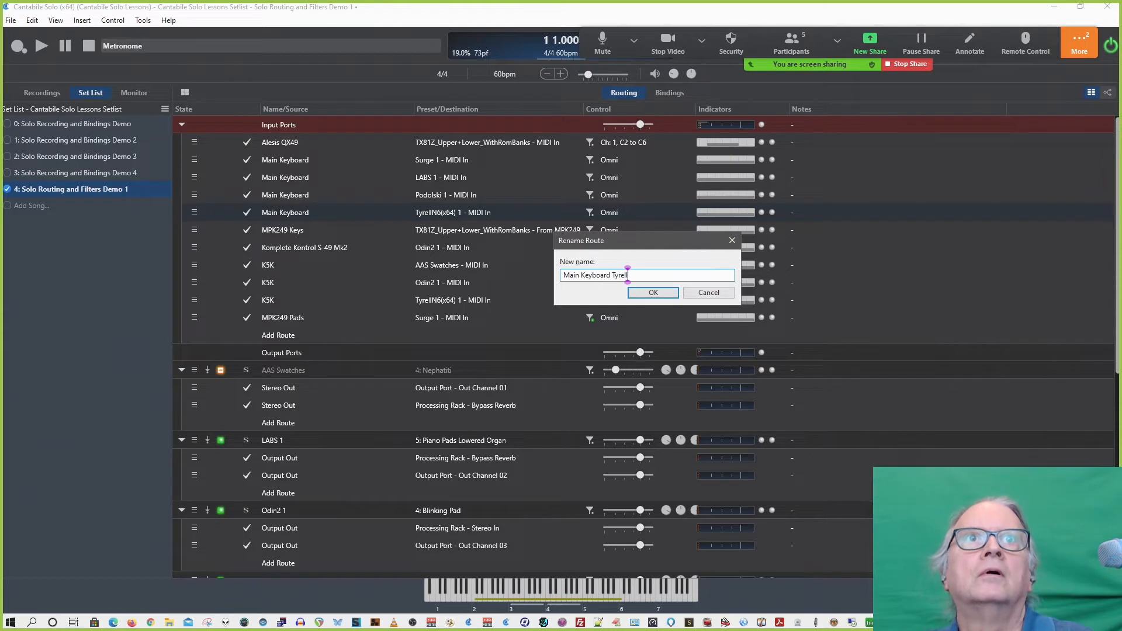
key("Return")
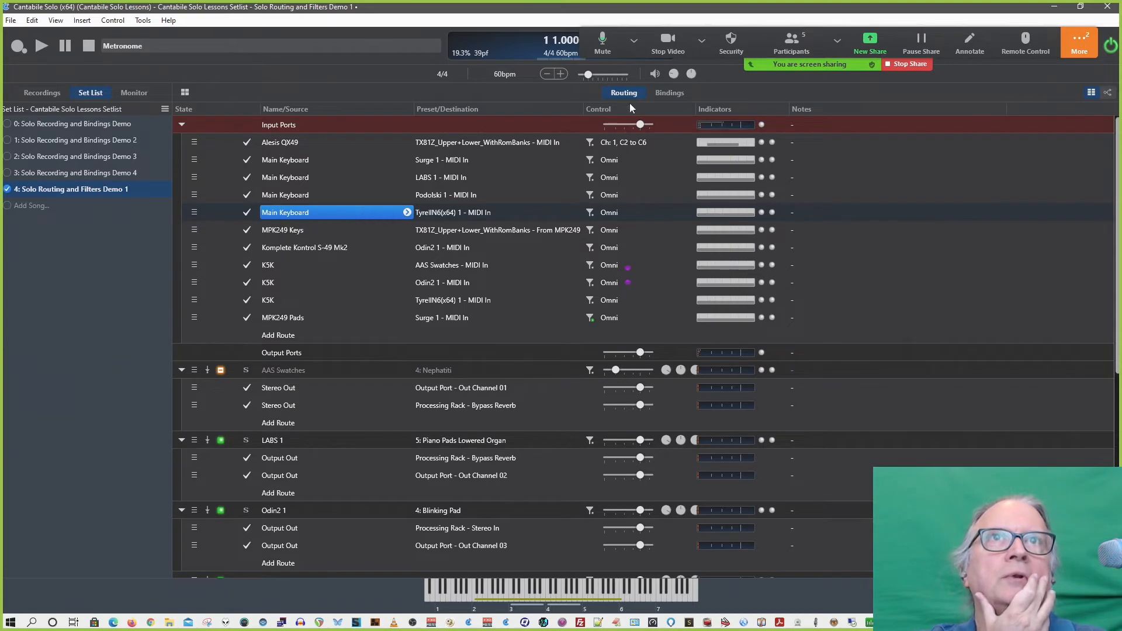
Retarget the Alesis QX49 binding to Main Keyboard Tyrell and review its available controls and value mappings.
left_click(669, 92)
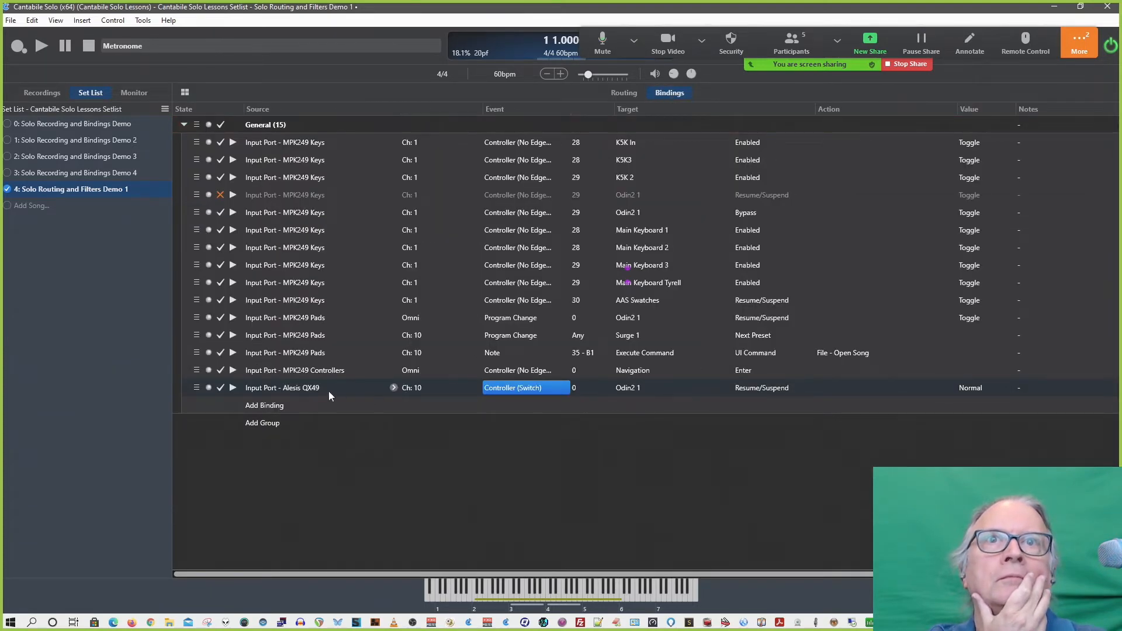
left_click(631, 389)
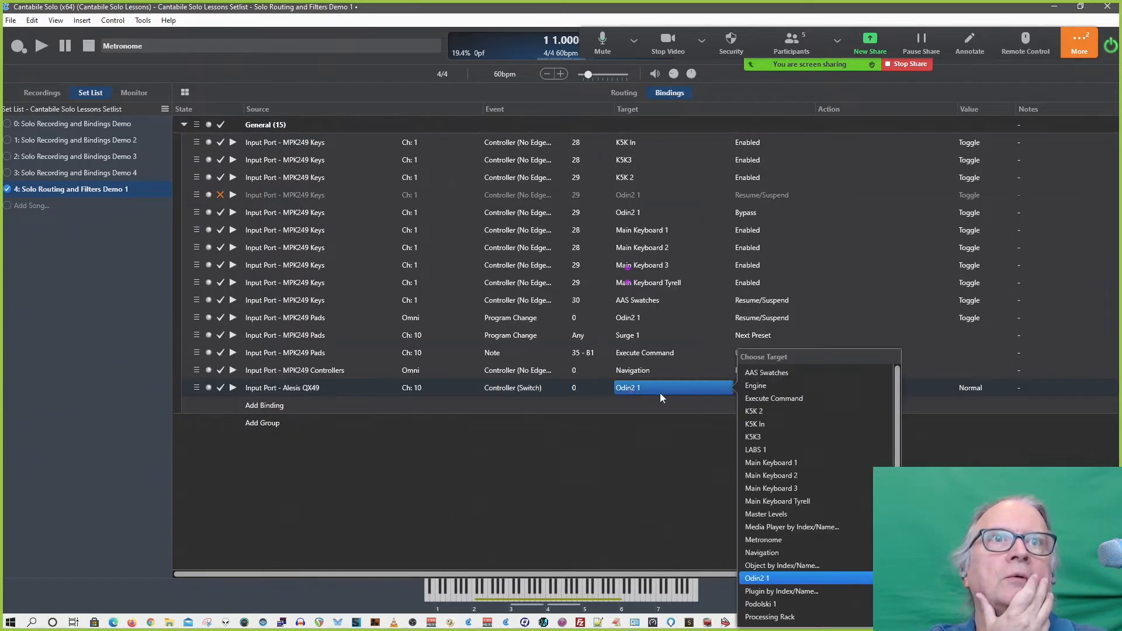
left_click(783, 502)
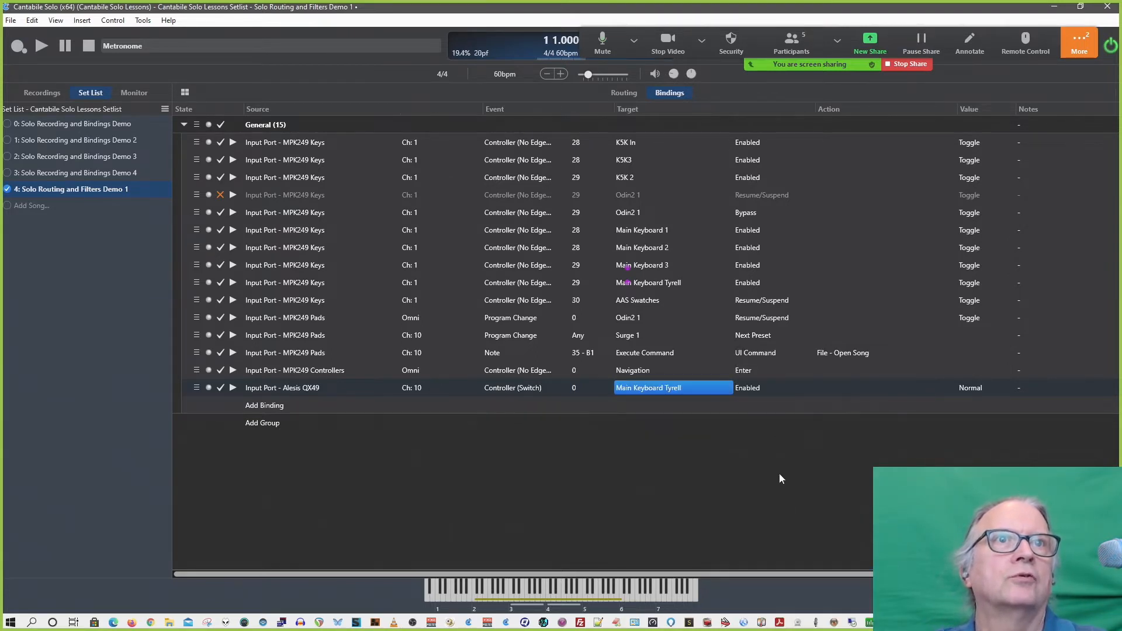
left_click(757, 388)
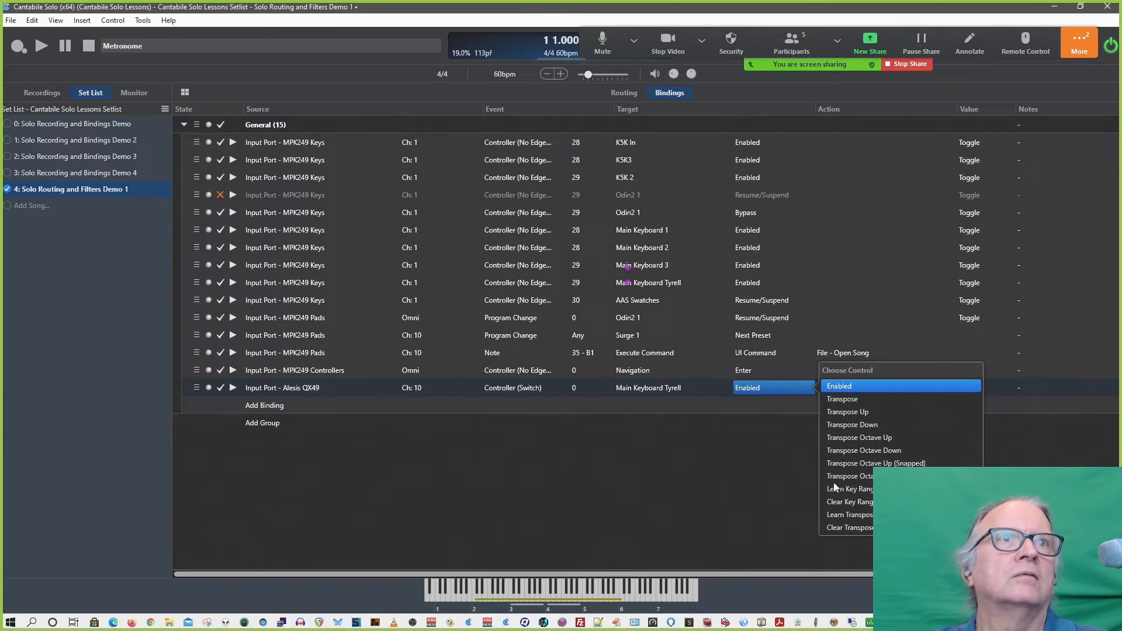
left_click(649, 390)
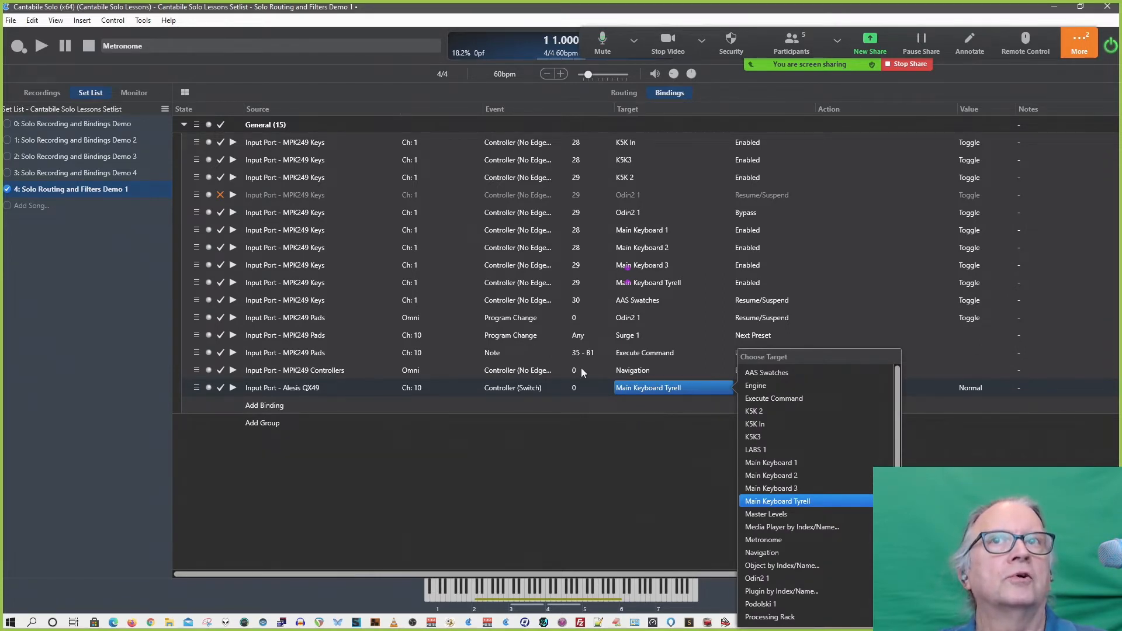
left_click(621, 93)
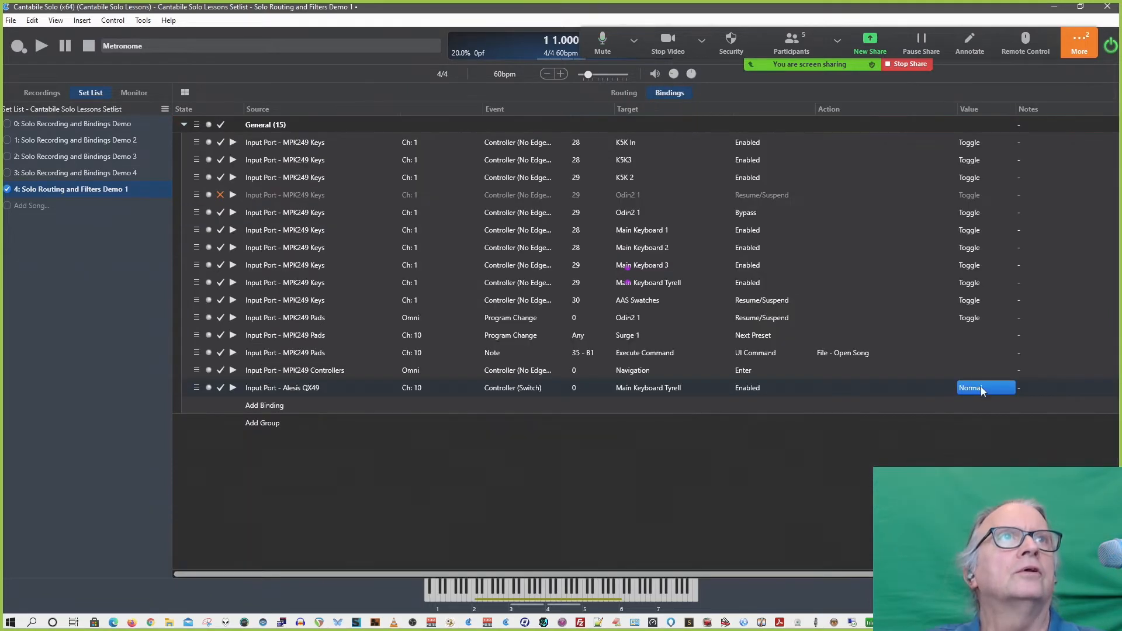
left_click(977, 388)
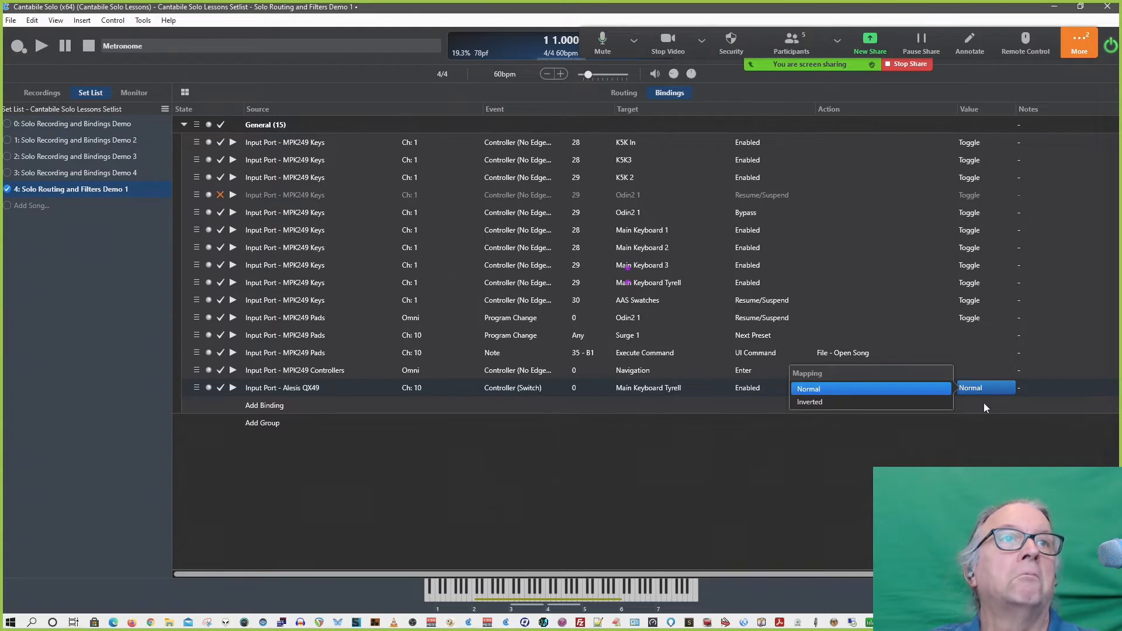
left_click(984, 402)
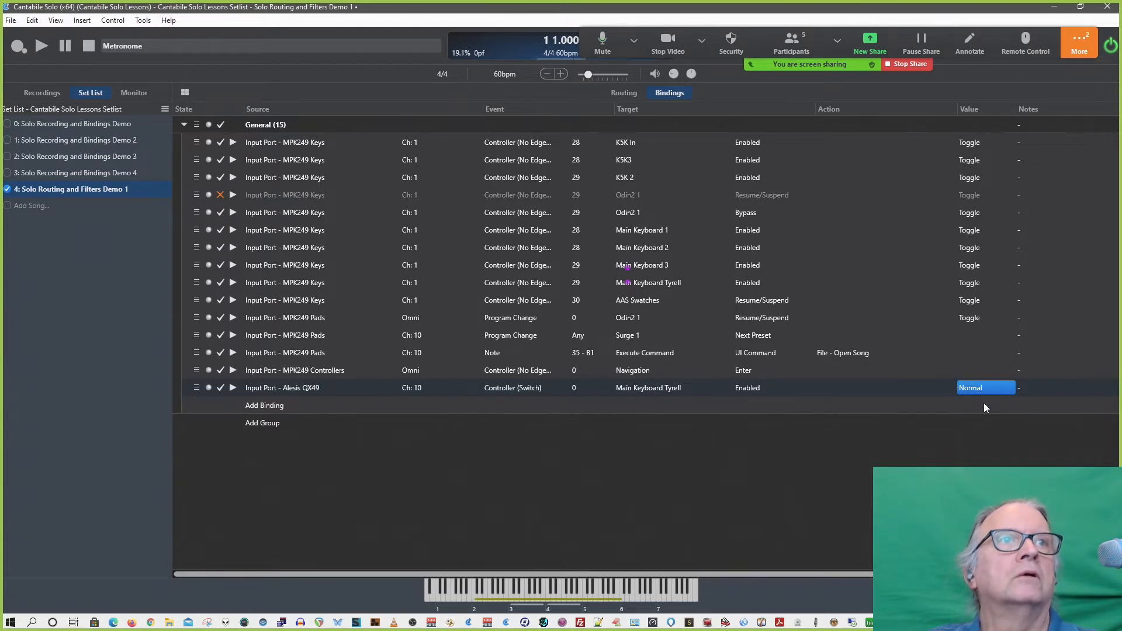
Set the Alesis QX49 binding's event to Program Change, leaving its control on Enabled.
left_click(748, 389)
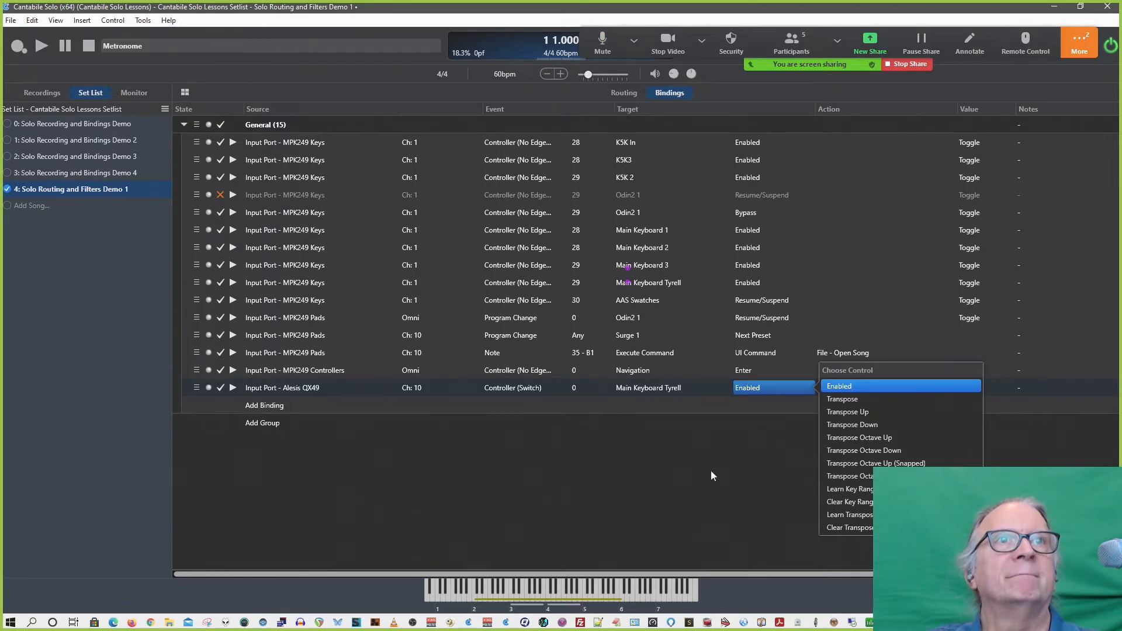
left_click(531, 388)
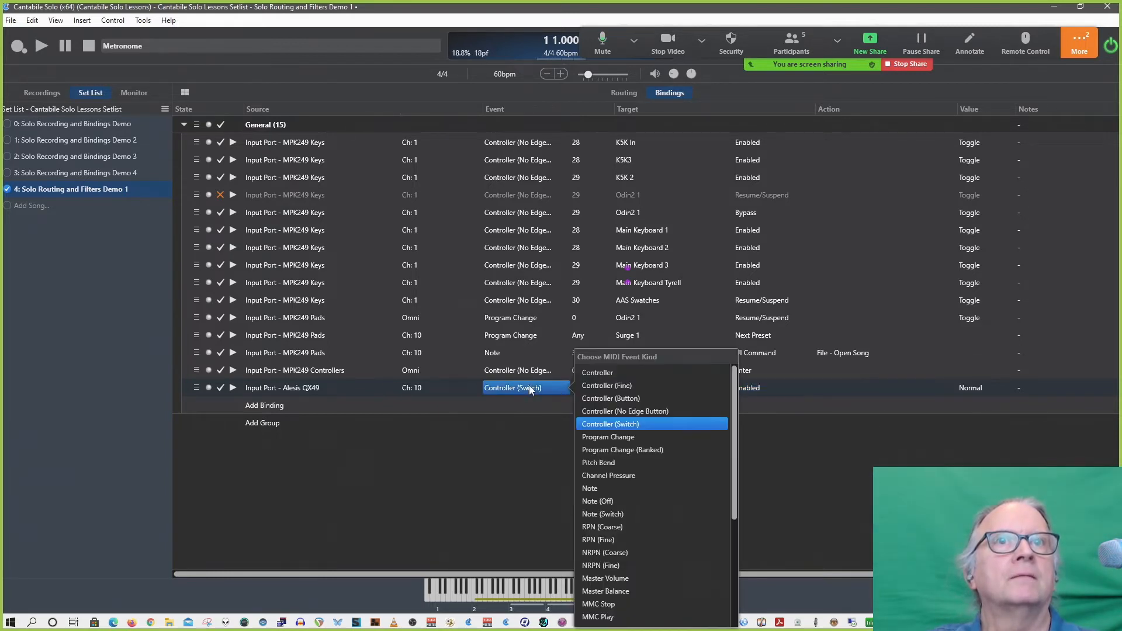
left_click(608, 437)
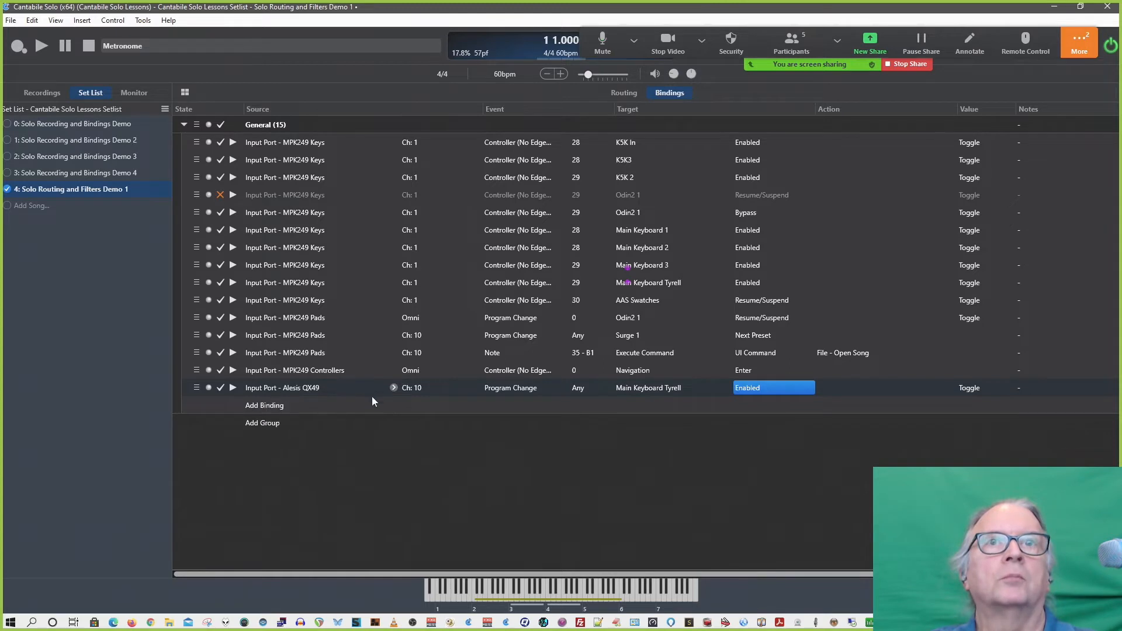
left_click(759, 388)
left_click(759, 387)
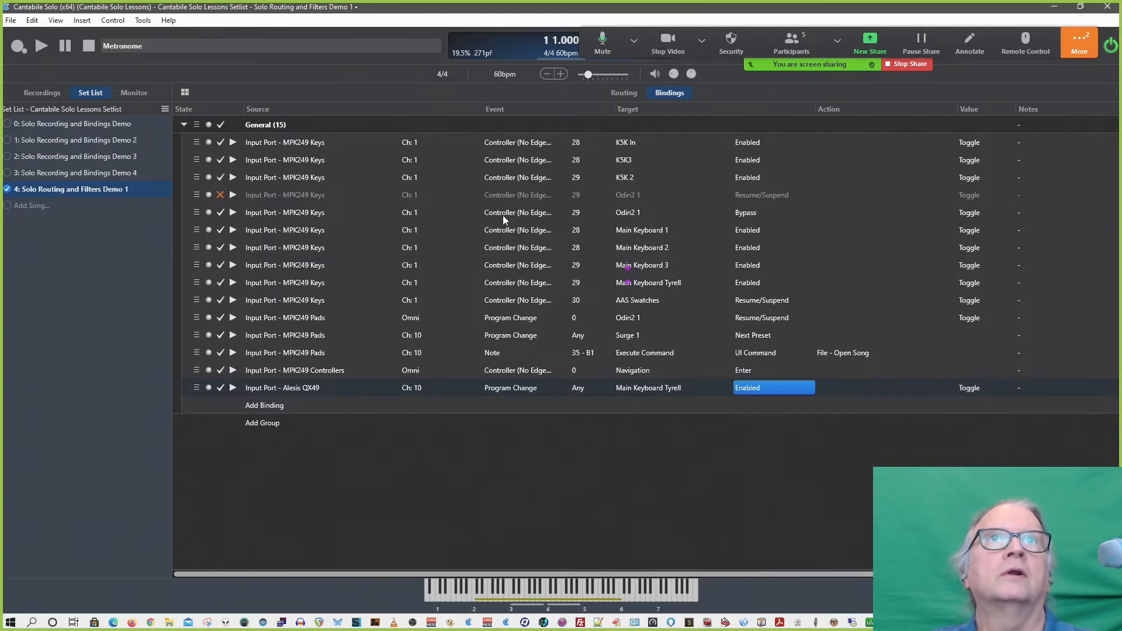
Examine the MIDI filter items of the MPK249 Pads route to Surge 1, leaving them unedited.
left_click(625, 94)
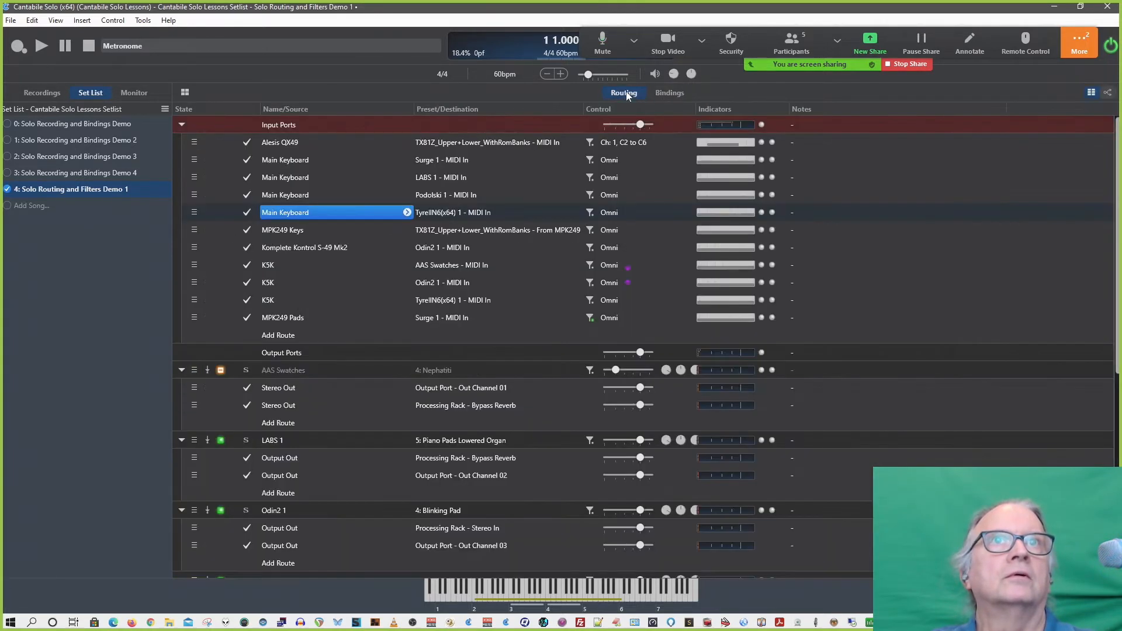
left_click(590, 318)
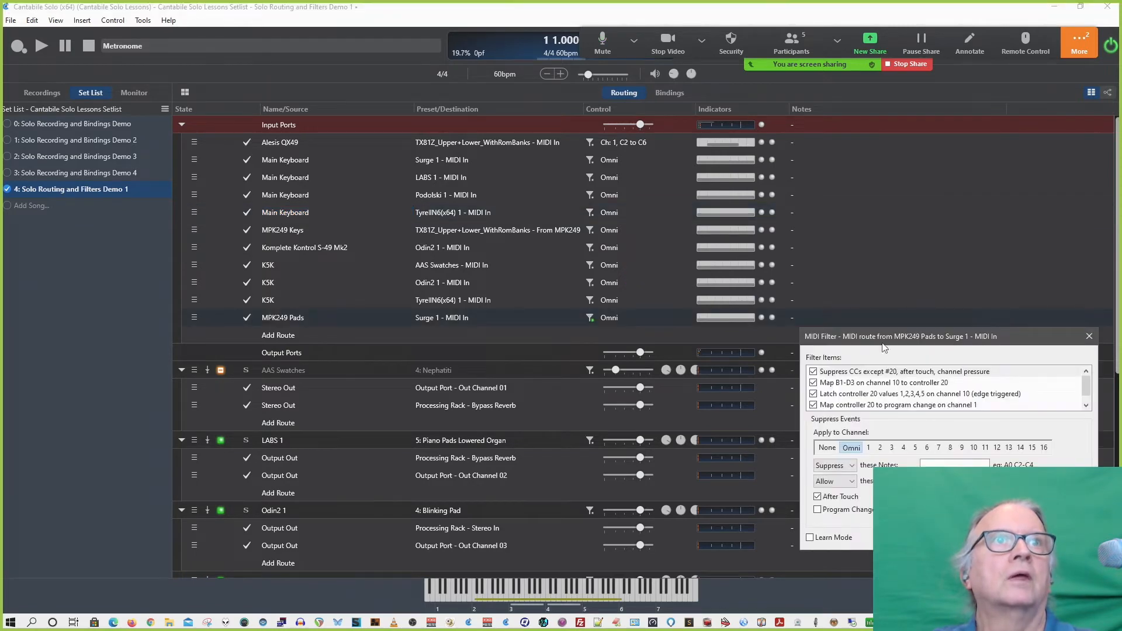
left_click_drag(881, 331, 692, 272)
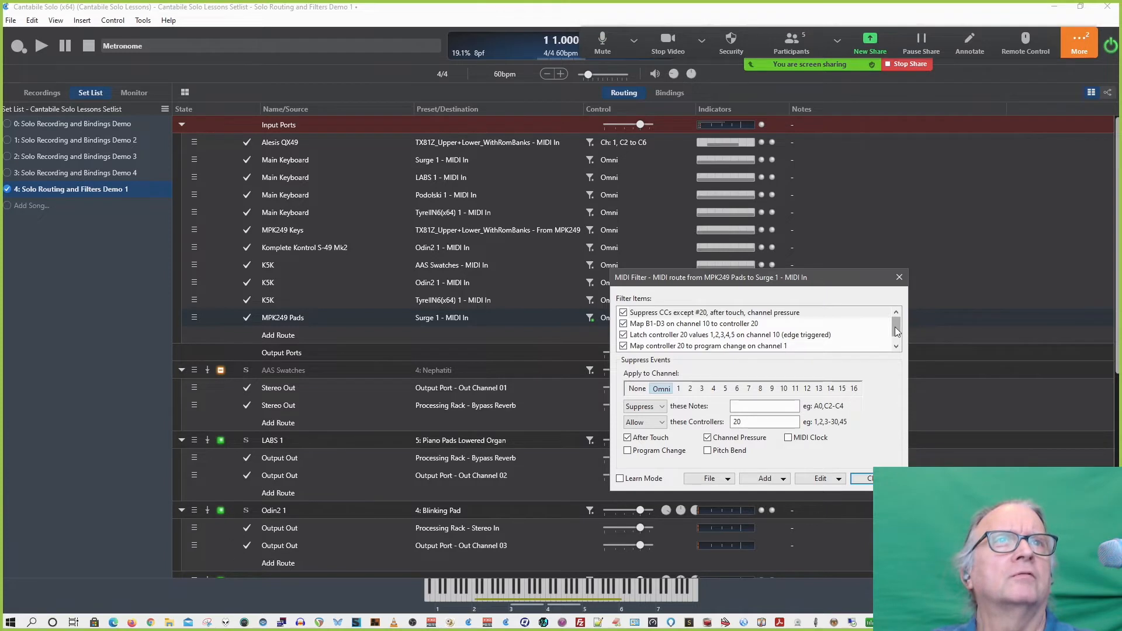
left_click_drag(896, 330, 898, 343)
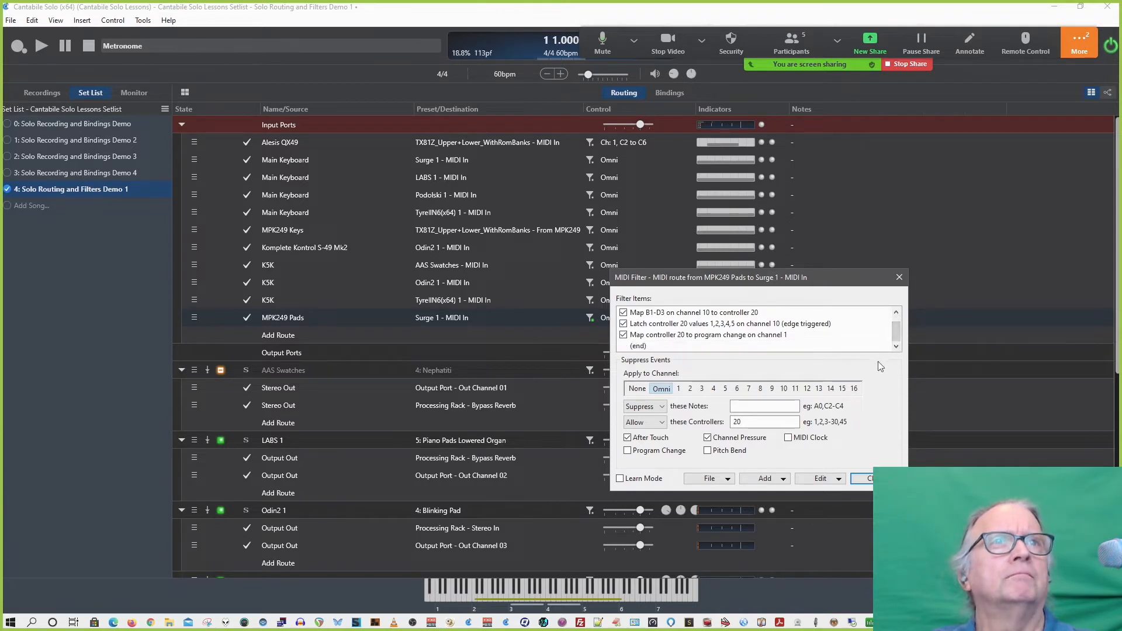
left_click(899, 281)
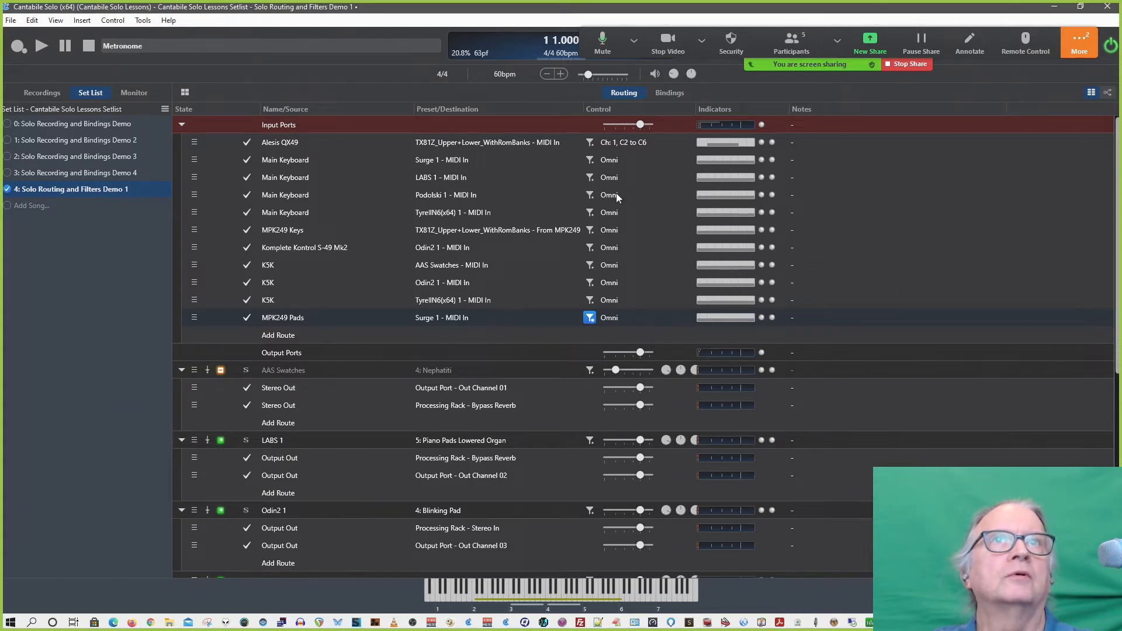
Check the Alesis QX49 route's MIDI route settings without editing them, and compare them with the list of bindings.
double_click(615, 145)
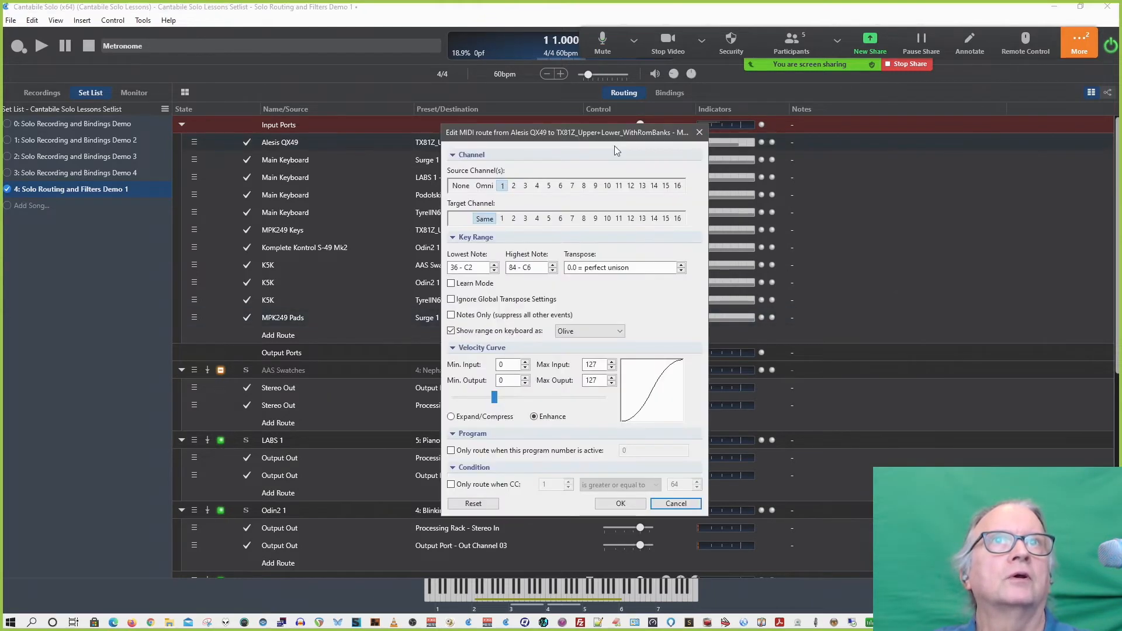
left_click(700, 134)
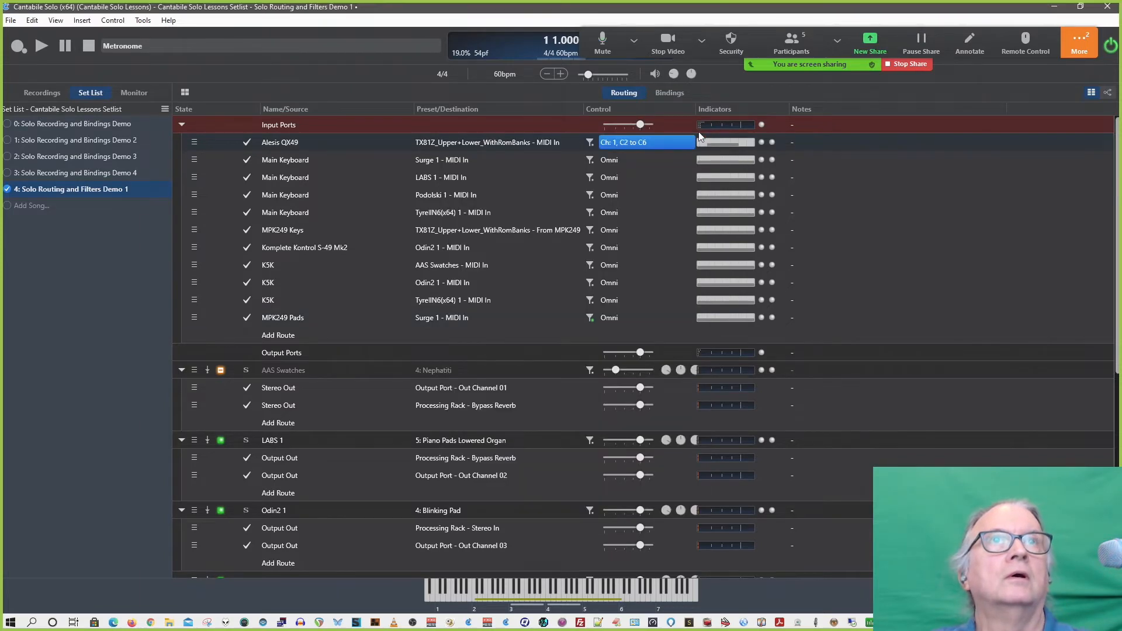
left_click(671, 91)
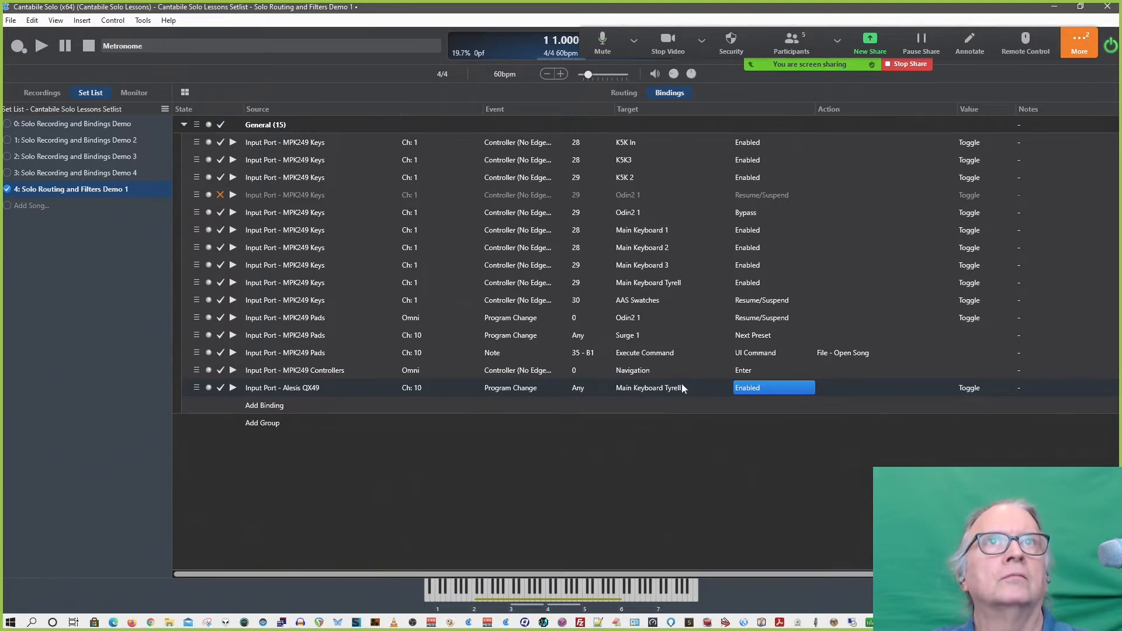
Add a Button Bank filter to the Alesis QX49 route to TX81Z_Upper+Lower_WithRomBanks.
left_click(626, 92)
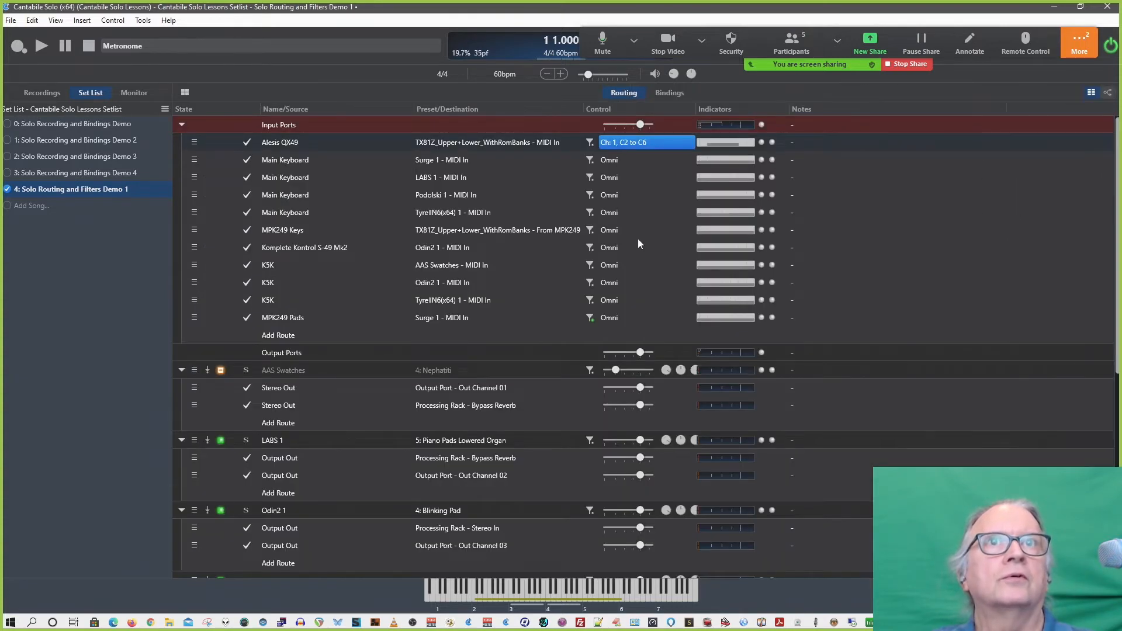
left_click(591, 142)
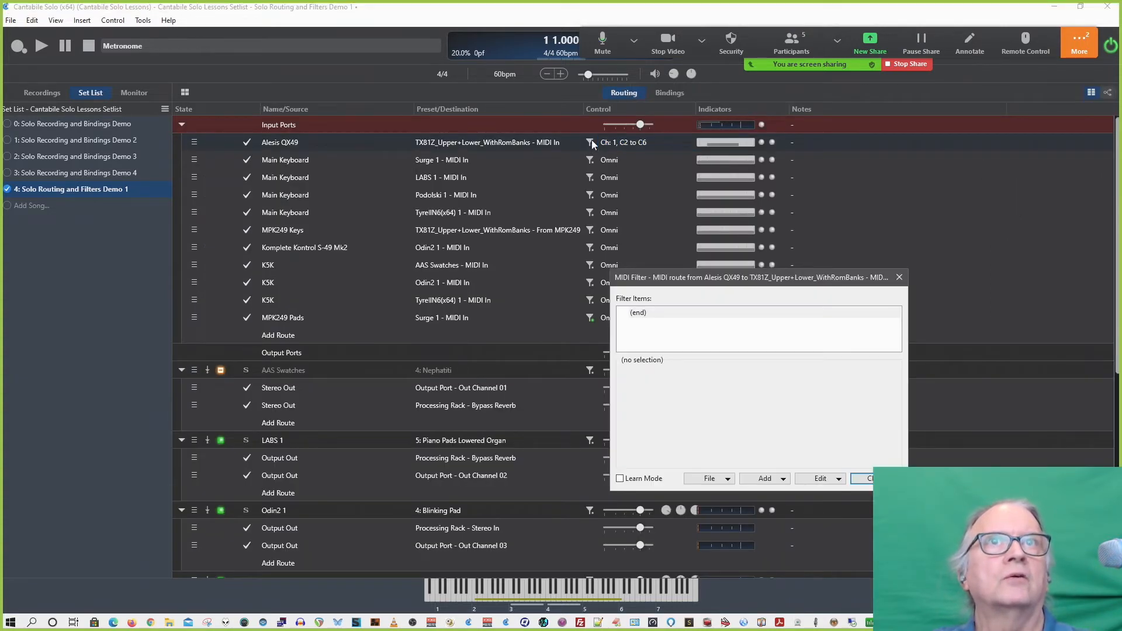
left_click(767, 479)
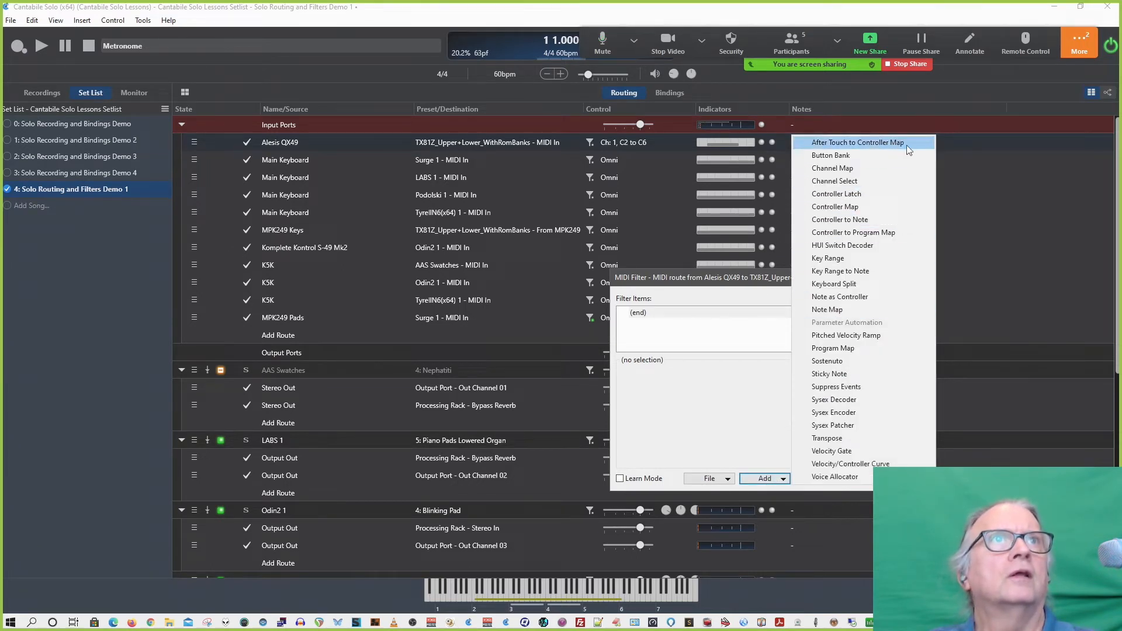
left_click(849, 156)
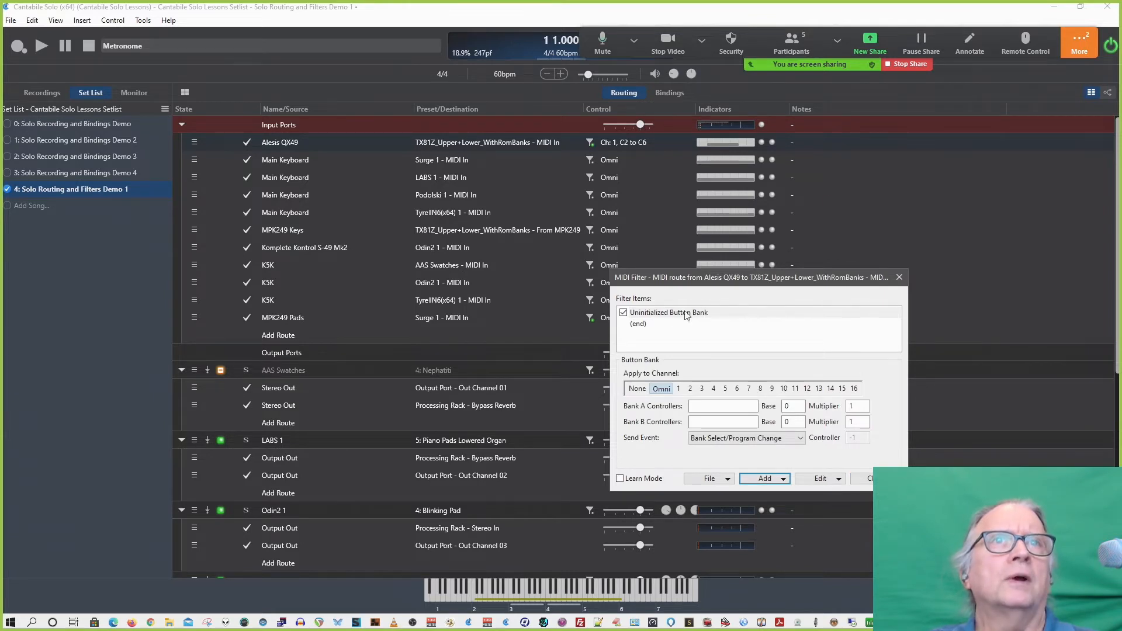
Review the Button Bank filter's bank controllers and Send Event options, and apply the filter to channel 1.
left_click(726, 406)
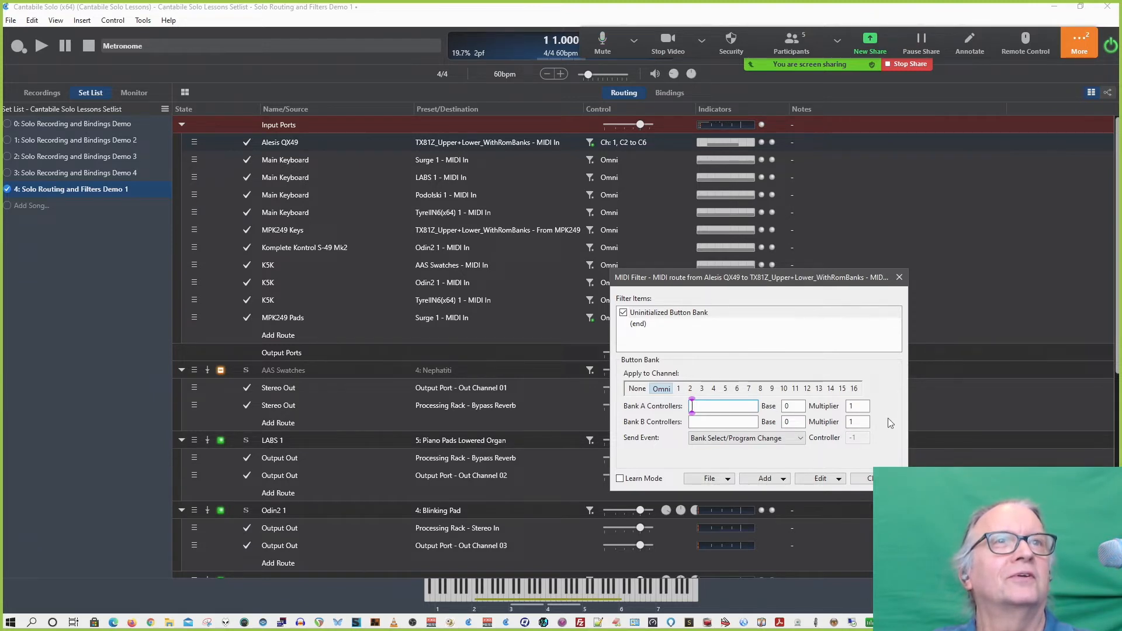
left_click(795, 440)
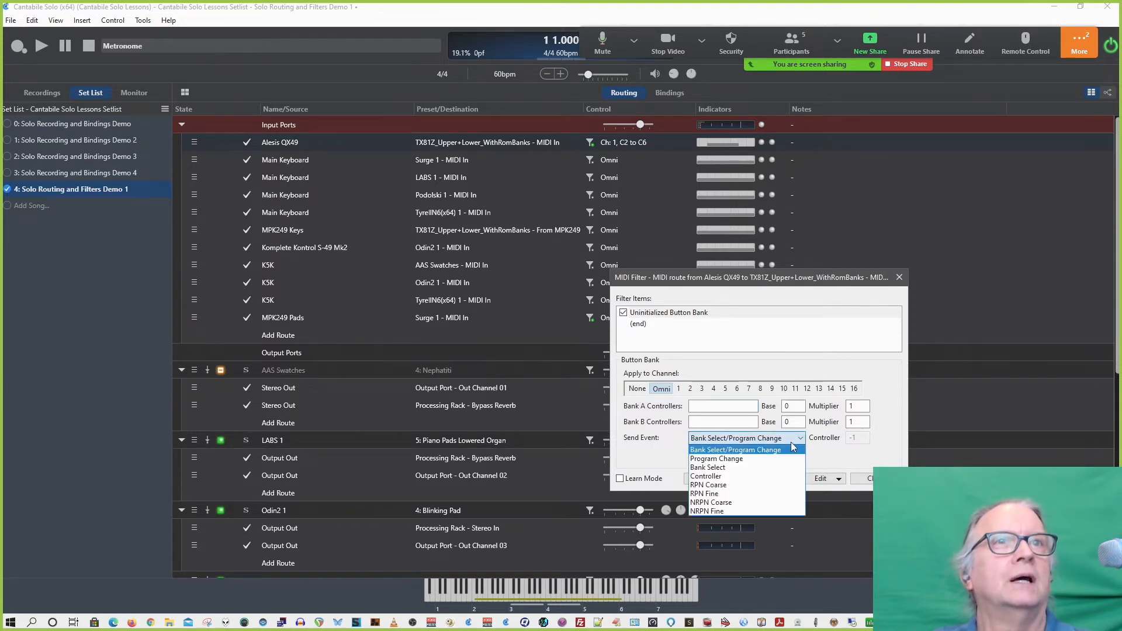
left_click(791, 442)
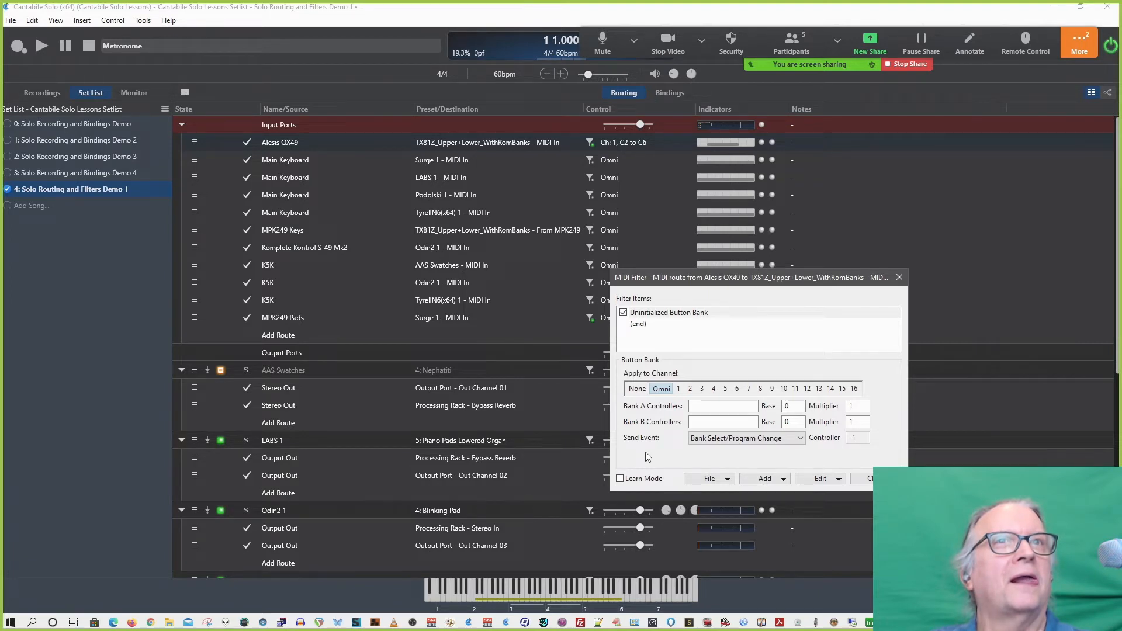
left_click(703, 408)
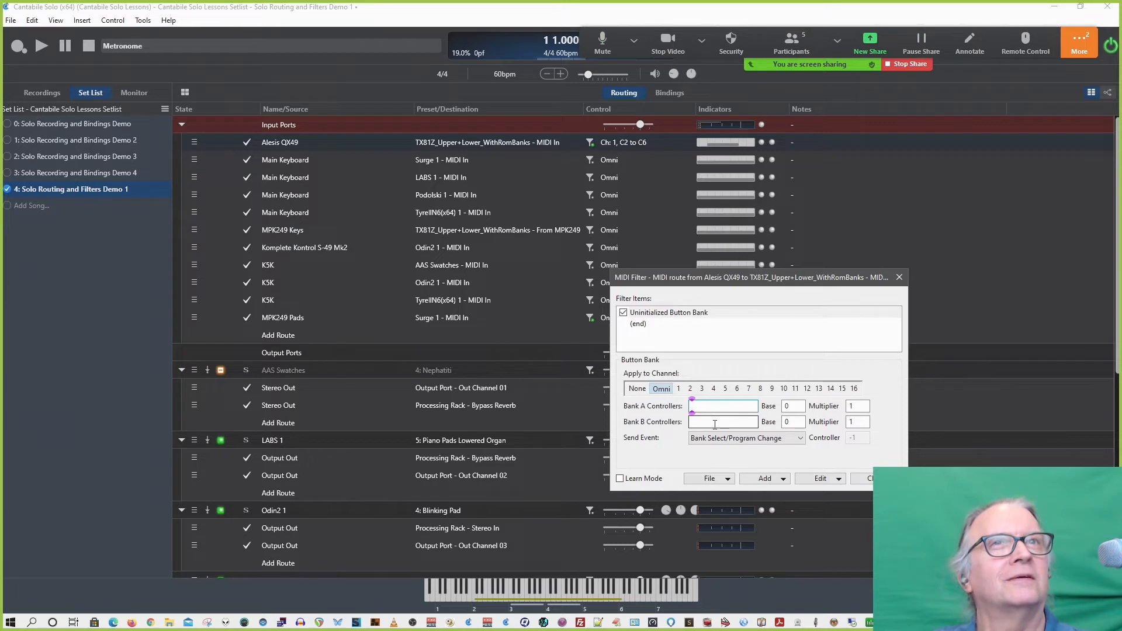
left_click(679, 389)
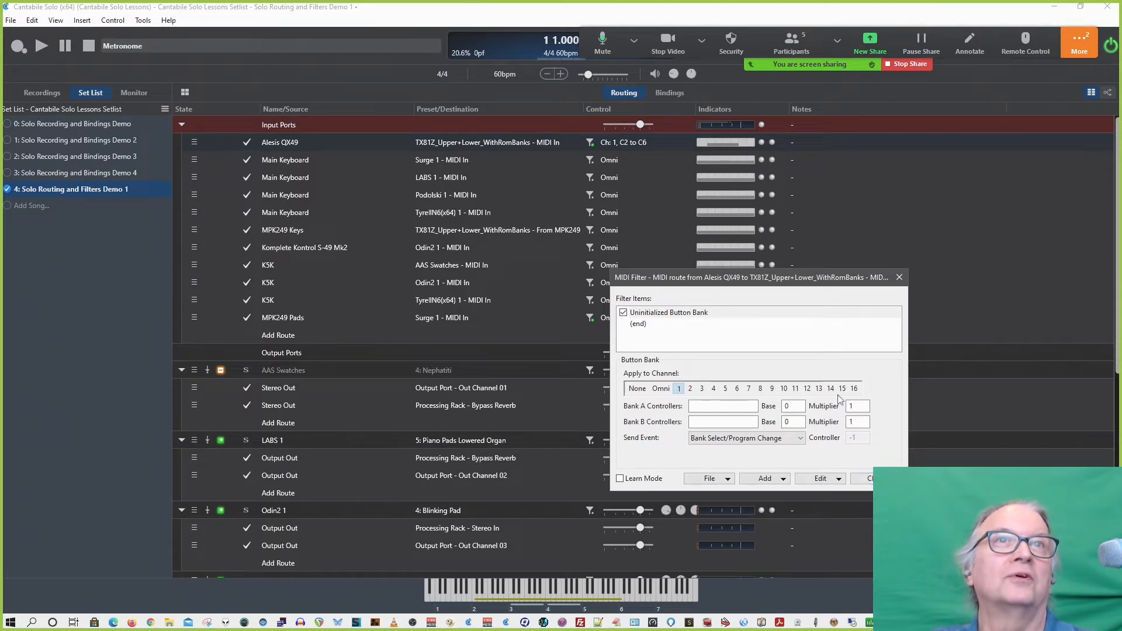
Replace the Alesis QX49 route's Button Bank filter with a Channel Map filter that reassigns channel 1 to channel 6.
left_click(677, 317)
key("Delete")
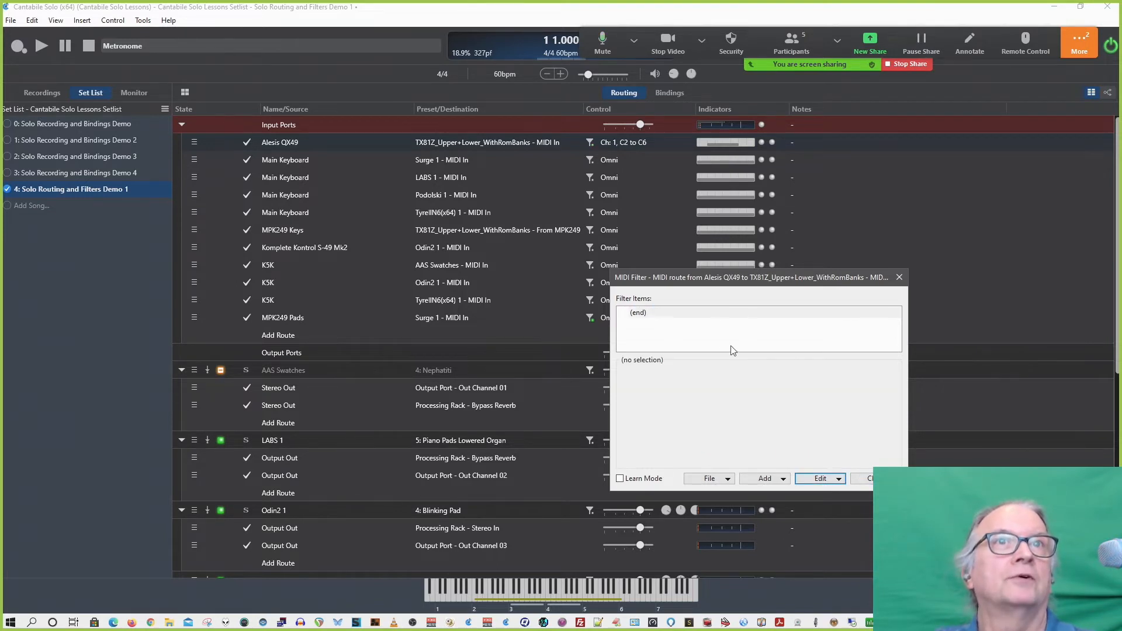
left_click(759, 478)
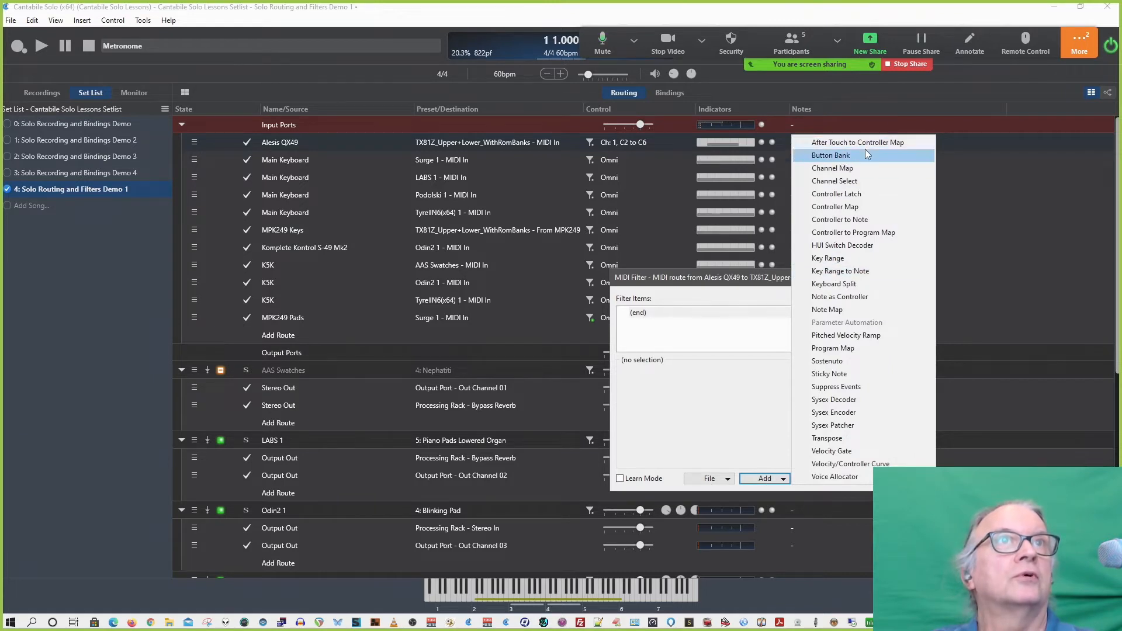
left_click(863, 168)
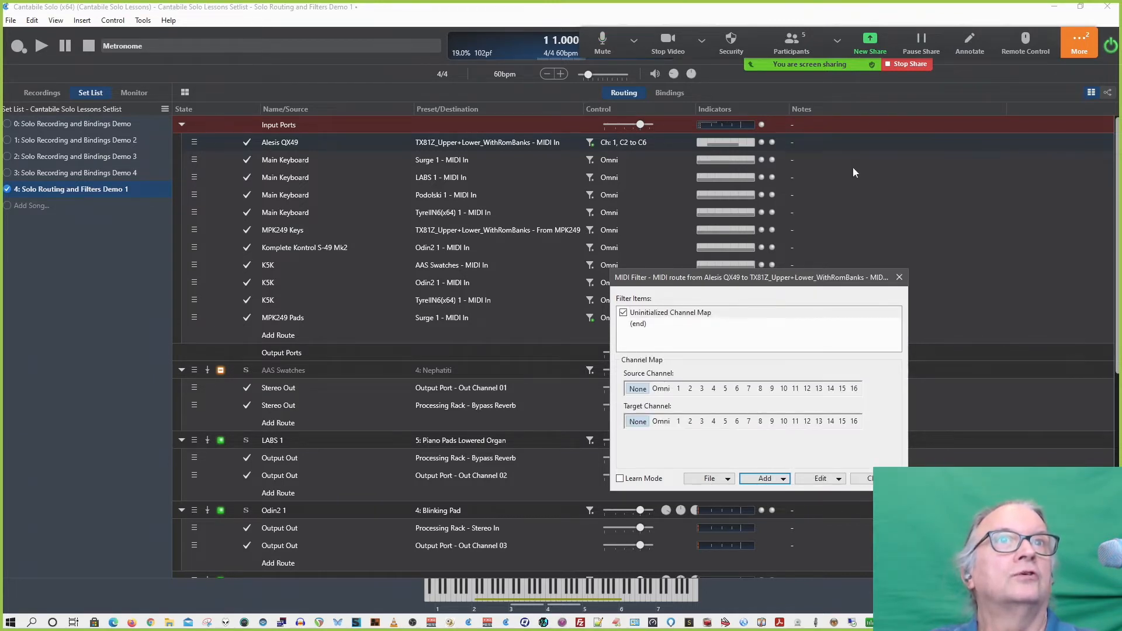
left_click(678, 389)
left_click(737, 421)
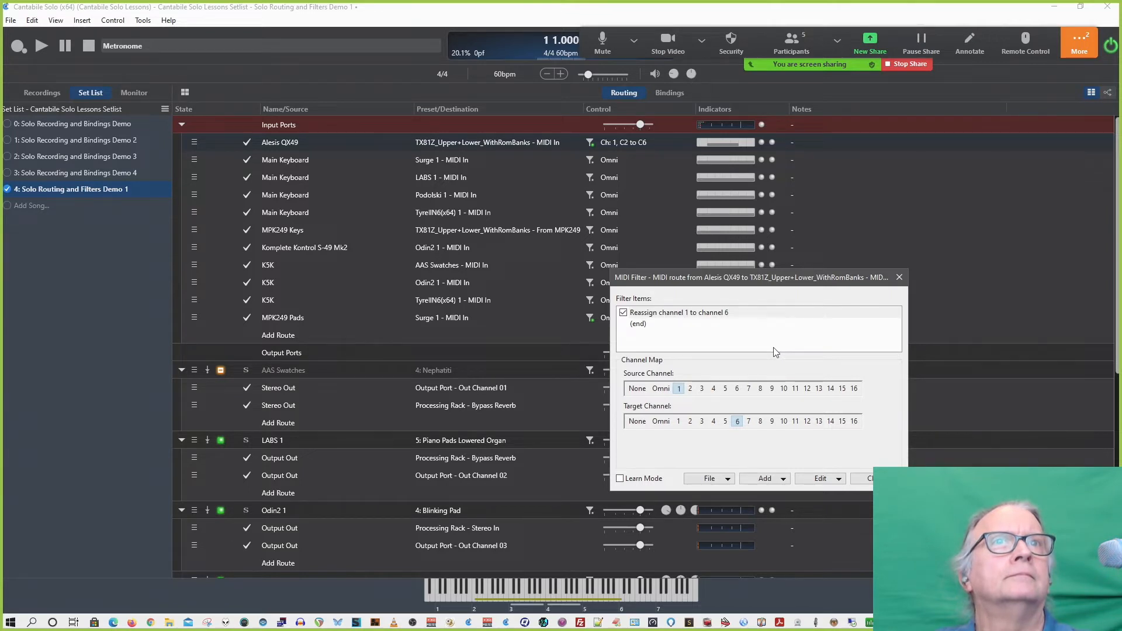
Set the Channel Map's source and target channels to Omni, and delete the filter after disabling it.
left_click(663, 389)
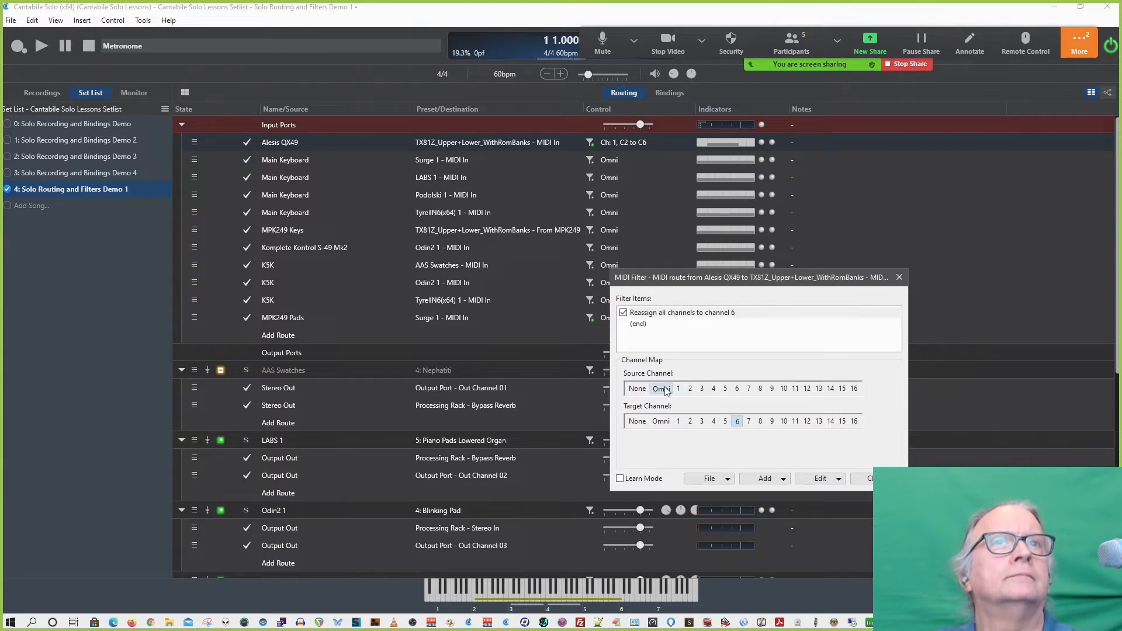
left_click(662, 422)
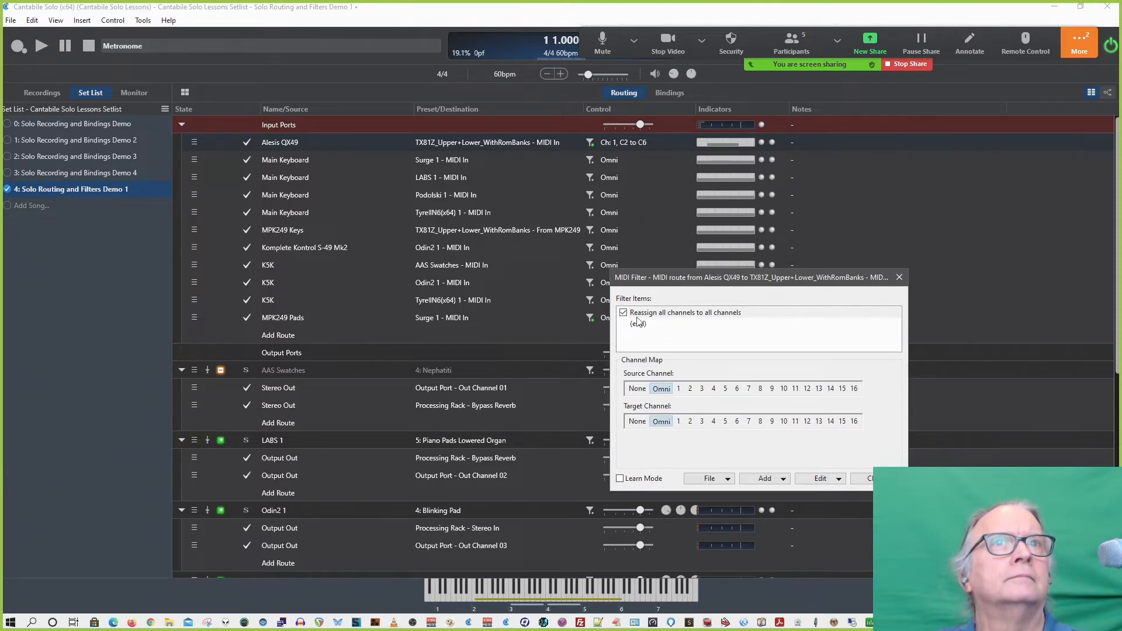
left_click(624, 314)
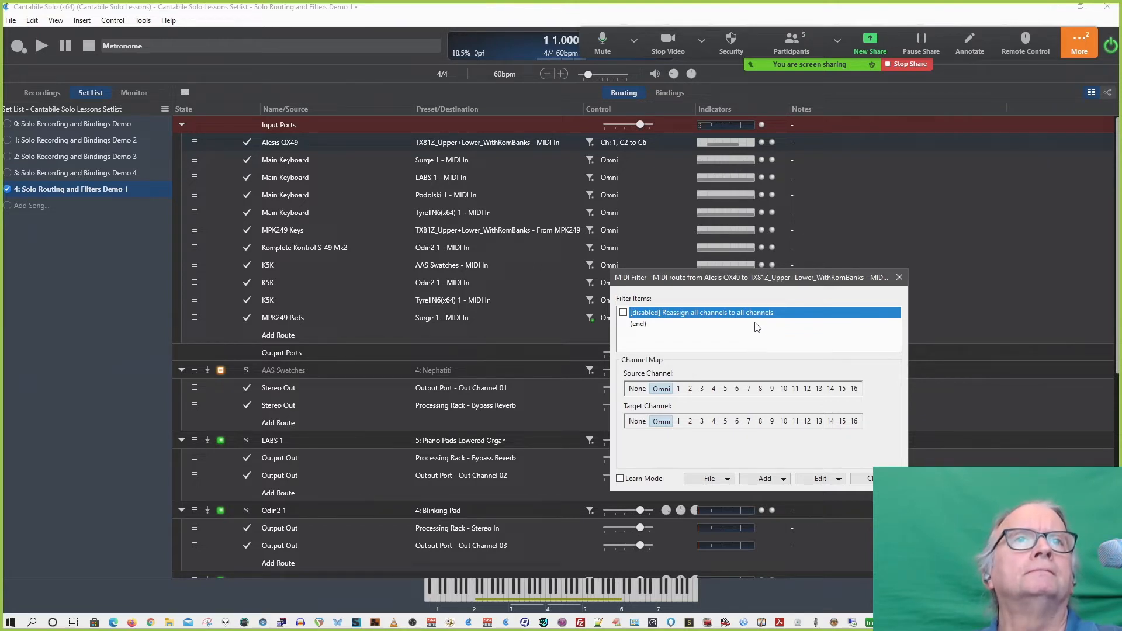
left_click(822, 479)
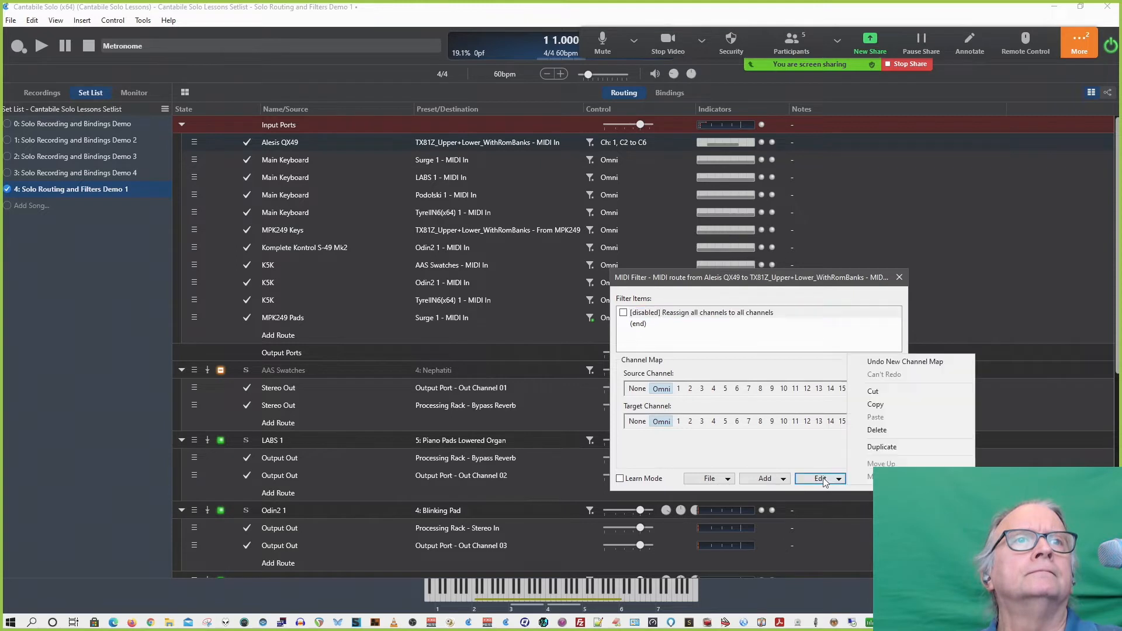
left_click(875, 433)
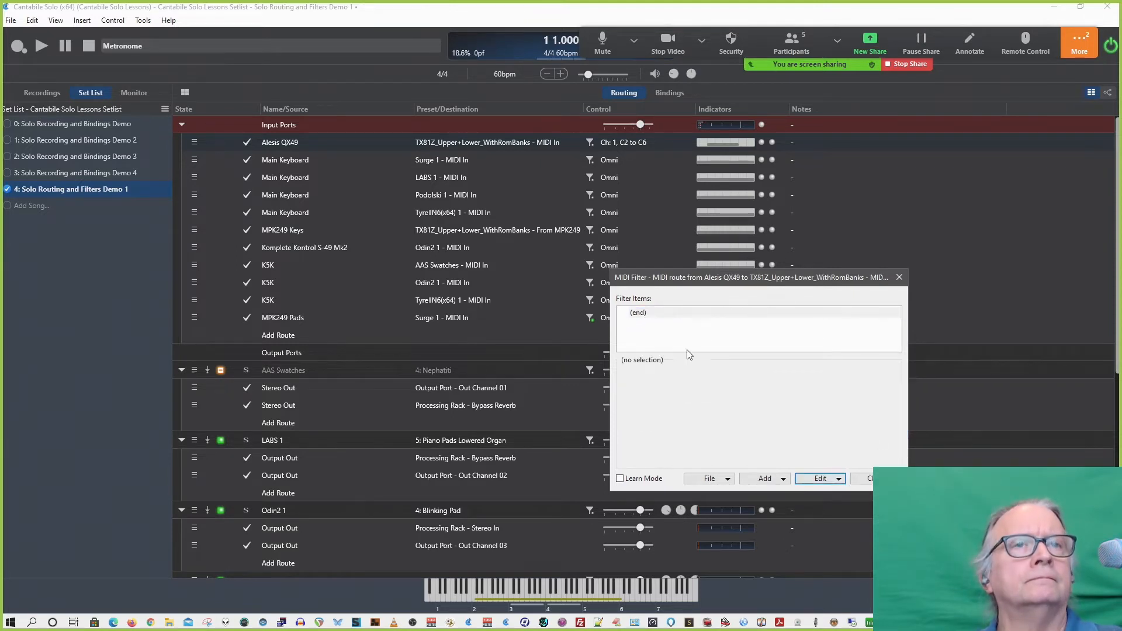
Add a Channel Select filter and try it with channel 5, channel 1 and Omni as the channel that is not suppressed.
left_click(784, 479)
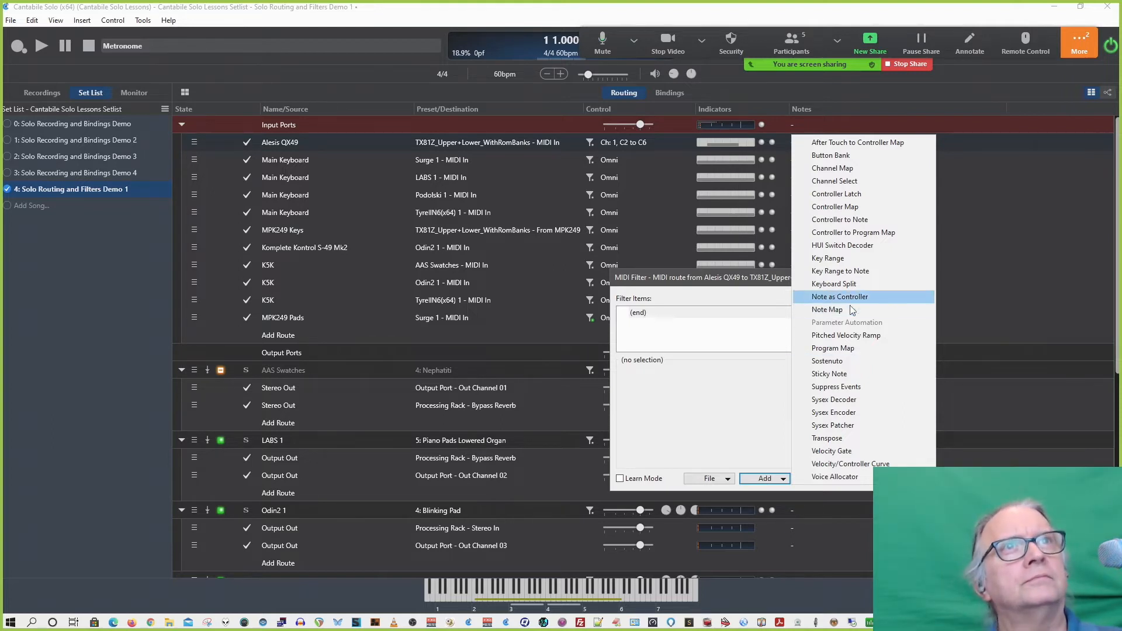
left_click(862, 181)
left_click(723, 392)
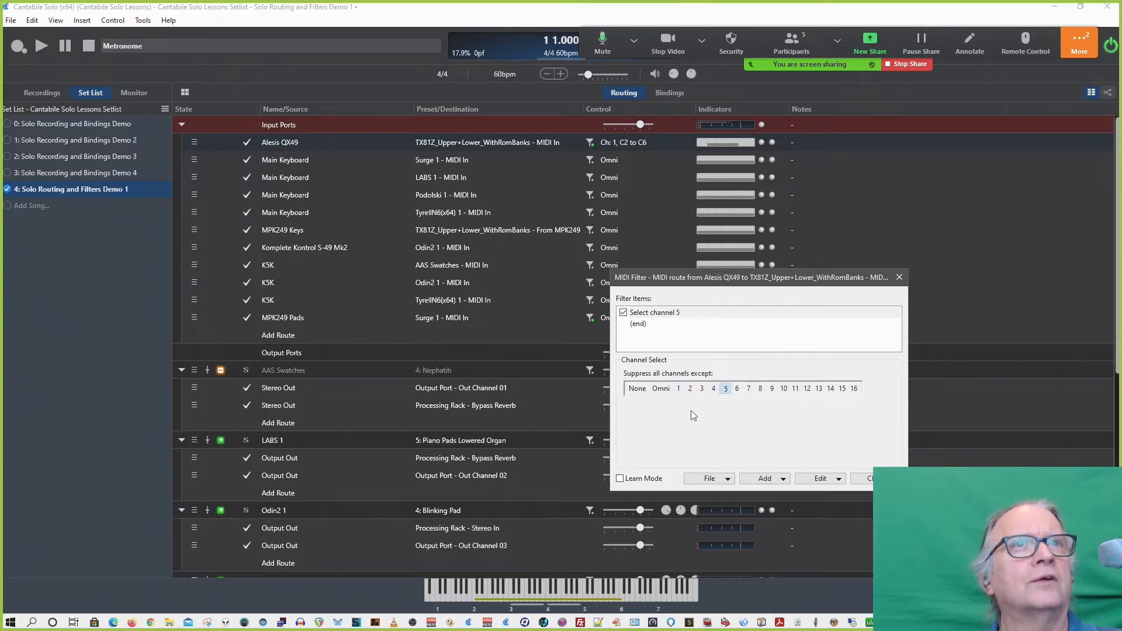
left_click(679, 389)
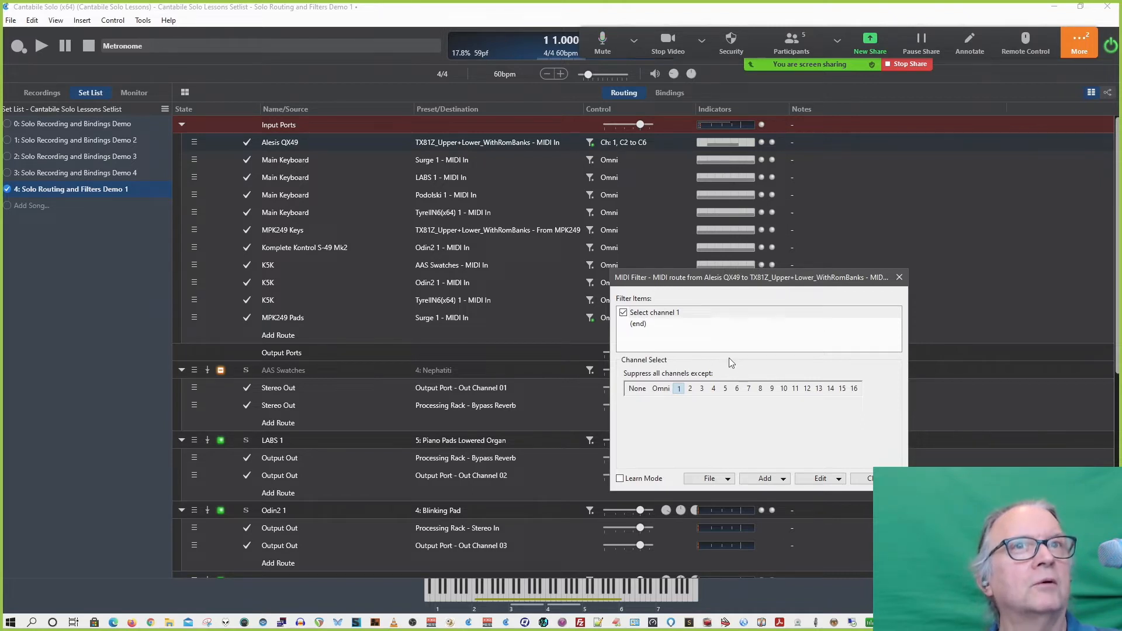
left_click(663, 391)
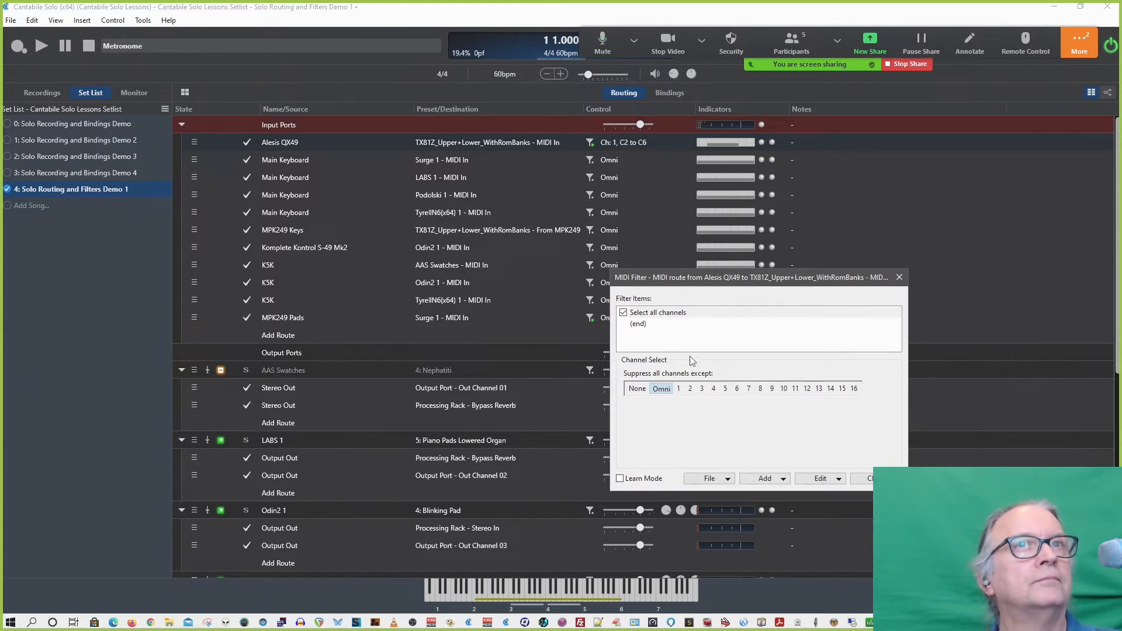
Delete the Channel Select filter from the Alesis QX49 route.
left_click(684, 313)
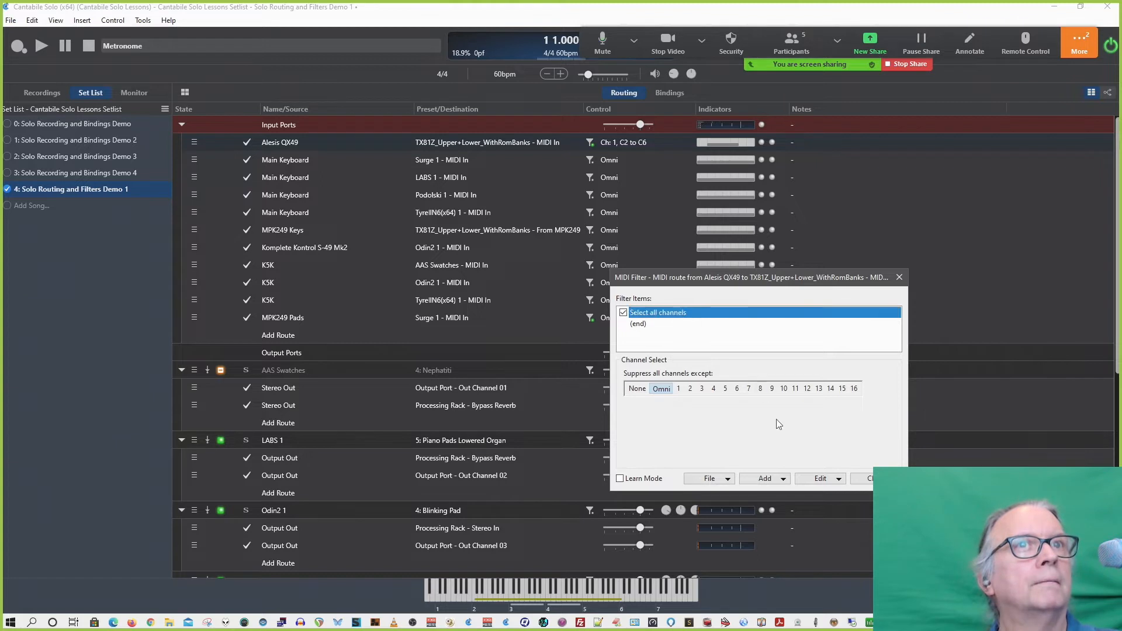
left_click(815, 478)
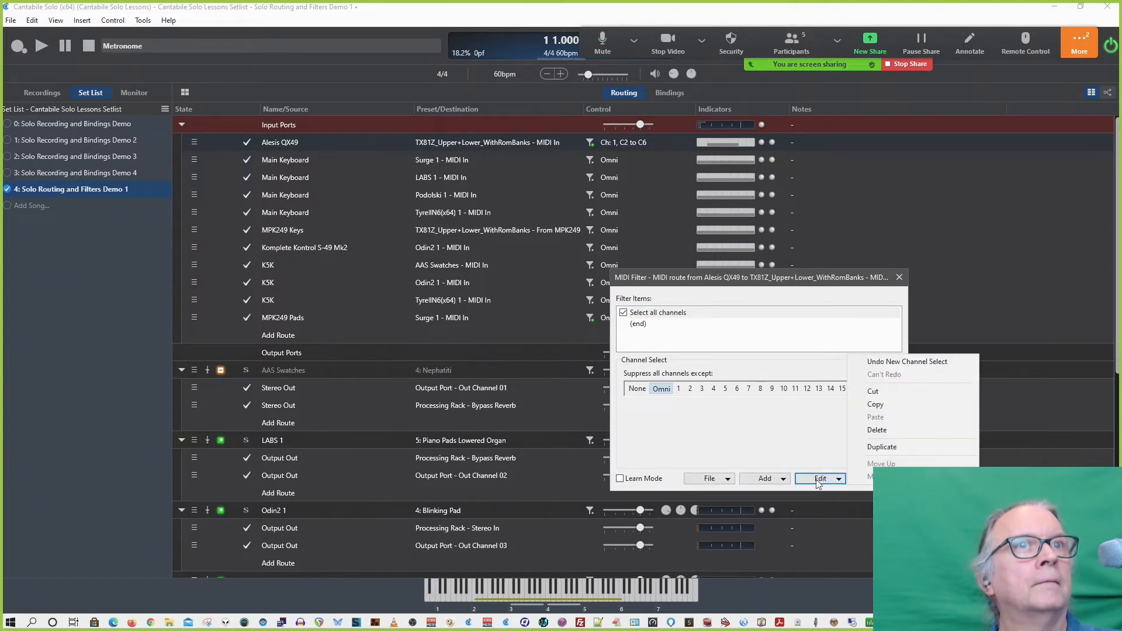
left_click(886, 431)
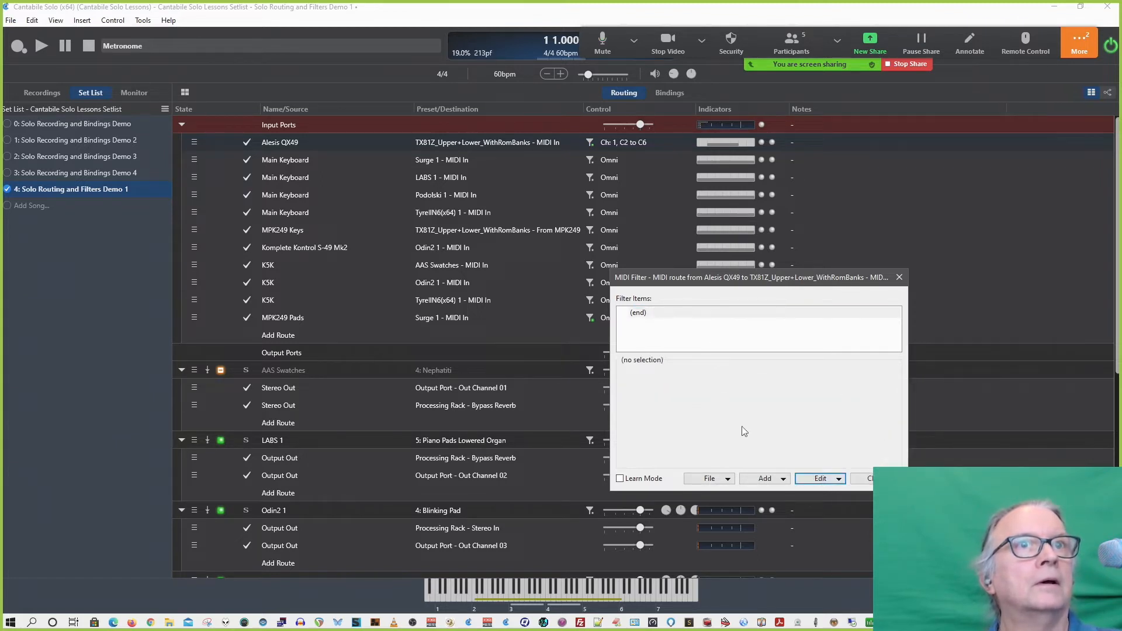
Add a Controller Latch filter to review its default options, and delete it from the route.
left_click(783, 479)
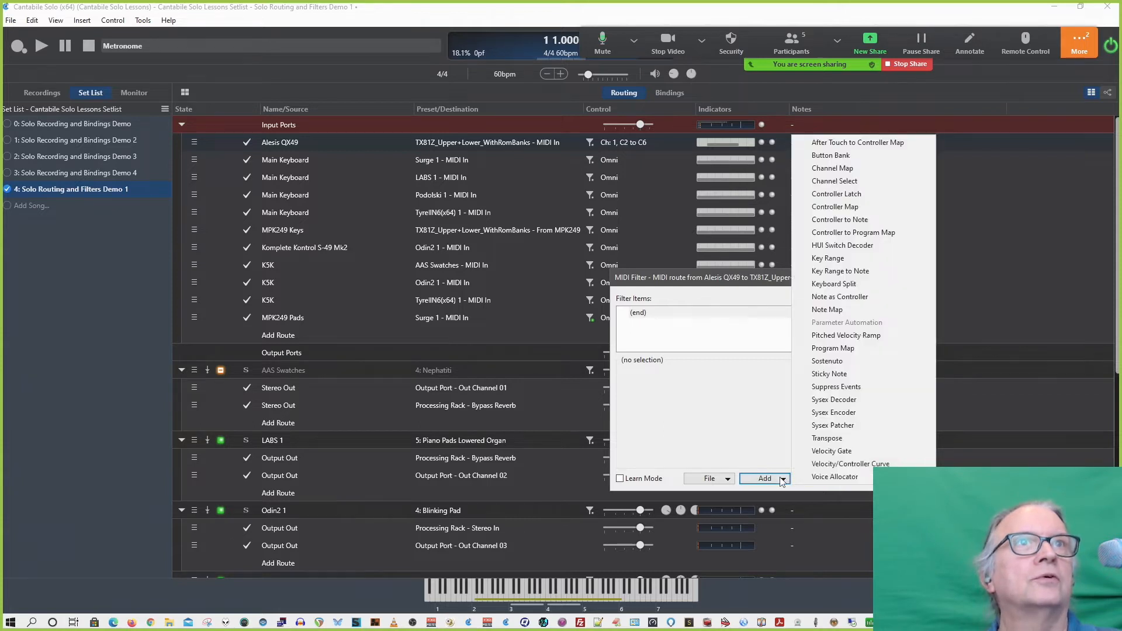
left_click(860, 193)
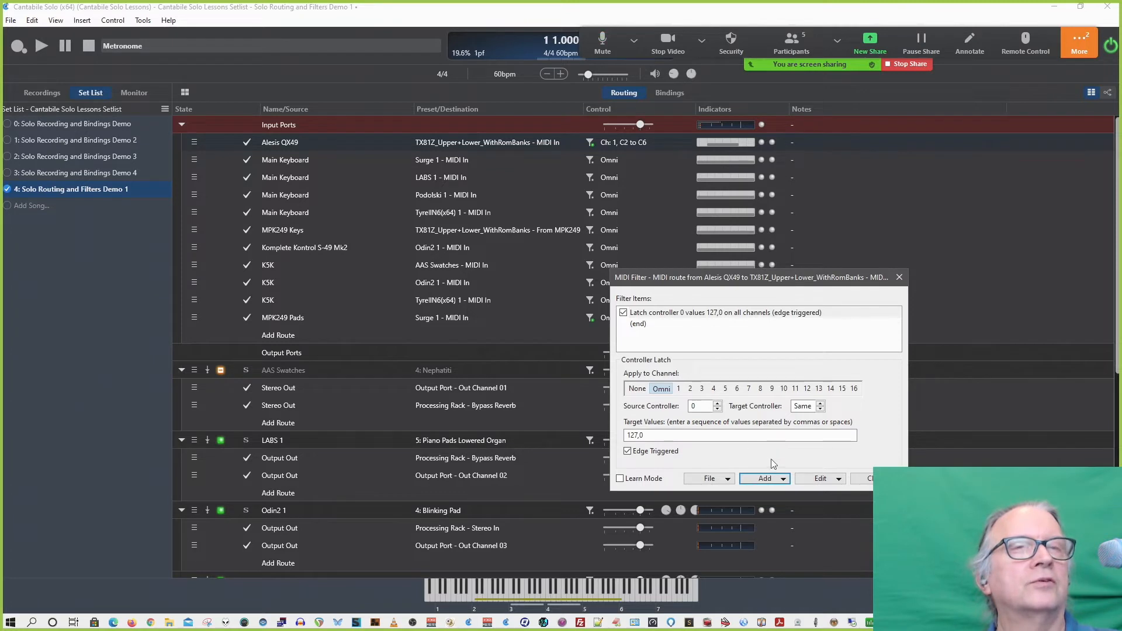
left_click(732, 315)
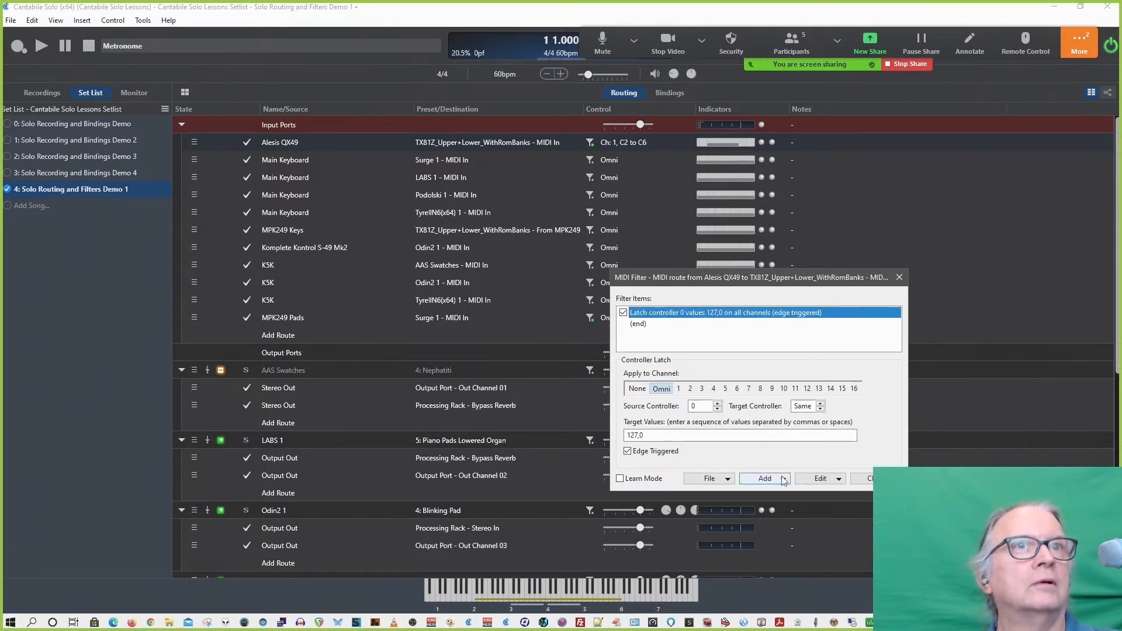
left_click(764, 479)
left_click(764, 479)
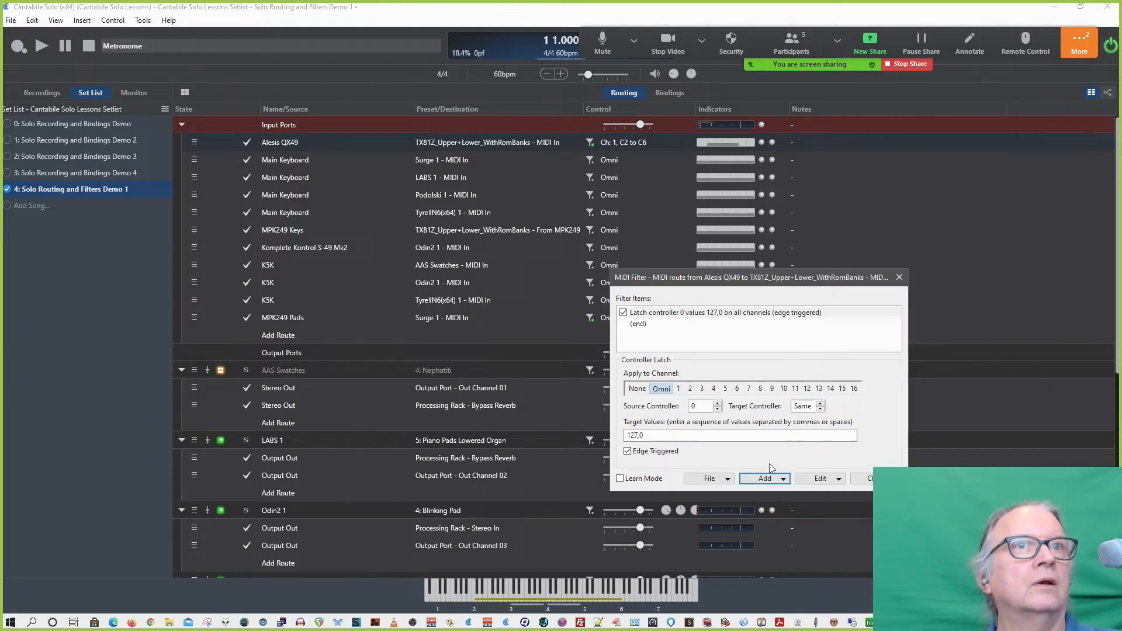
left_click(820, 479)
left_click(870, 430)
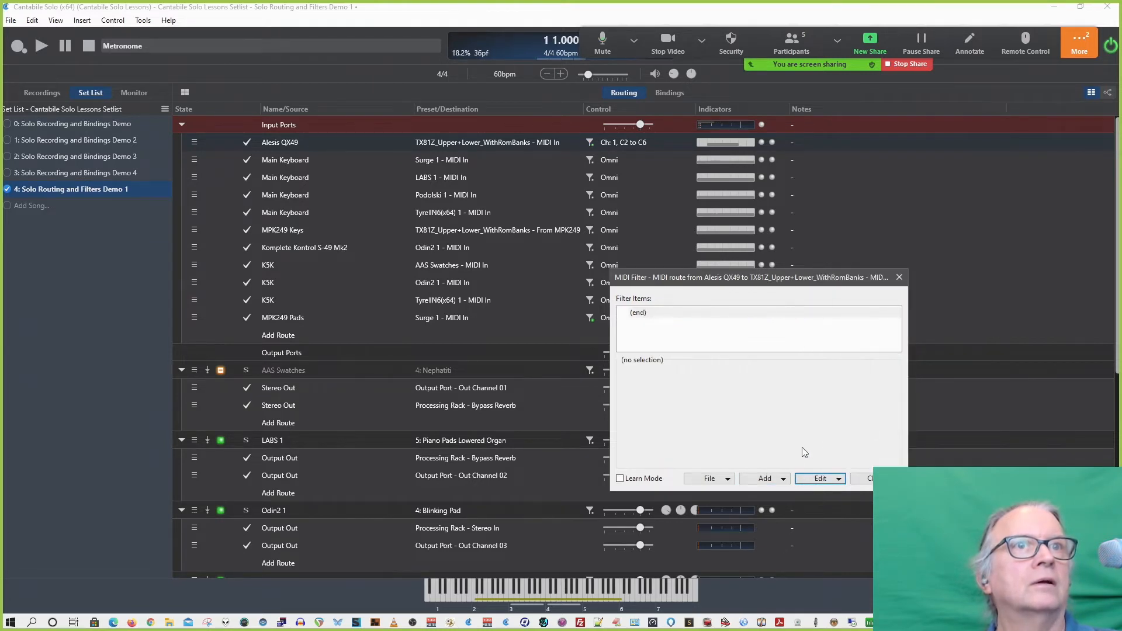
Add a Controller Map filter to the Alesis QX49 route with controller 22 as its source.
left_click(781, 479)
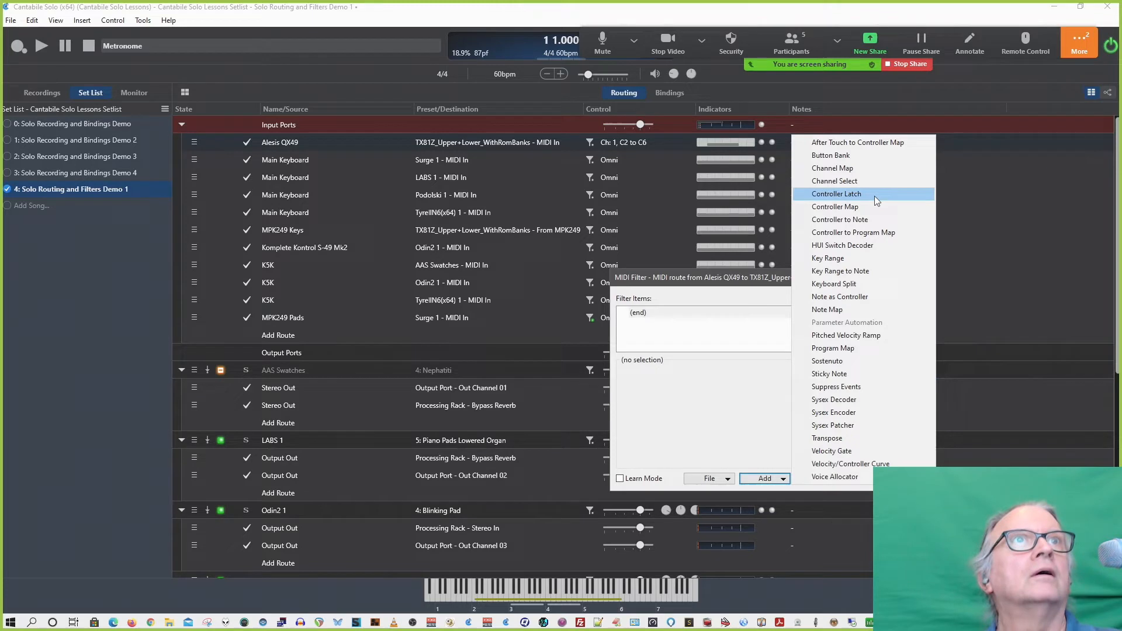
left_click(853, 206)
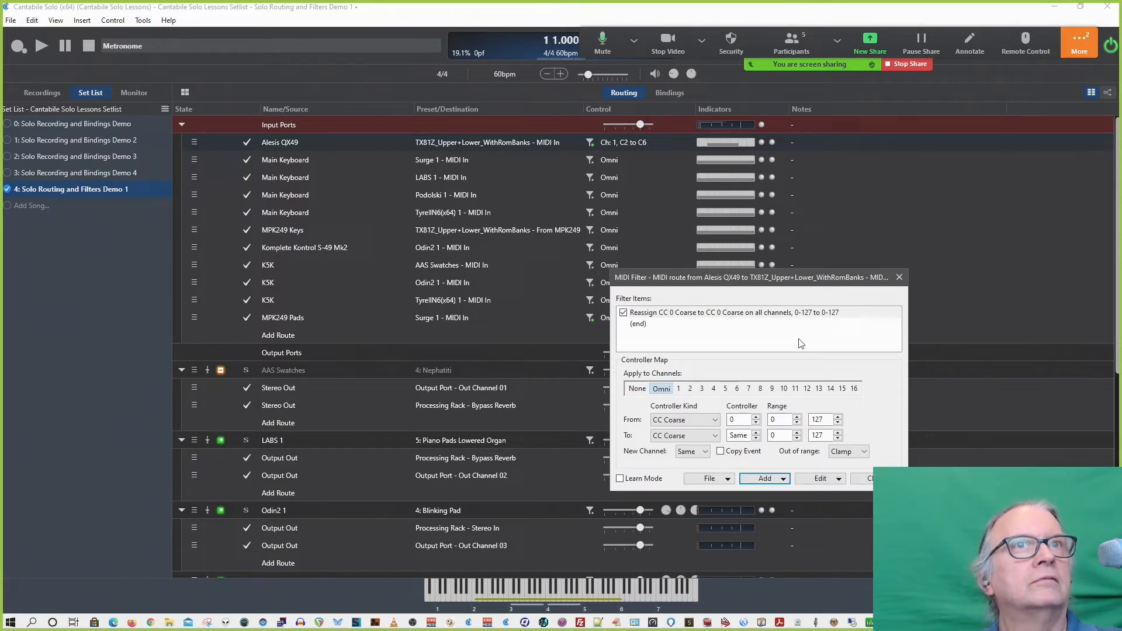
left_click(756, 417)
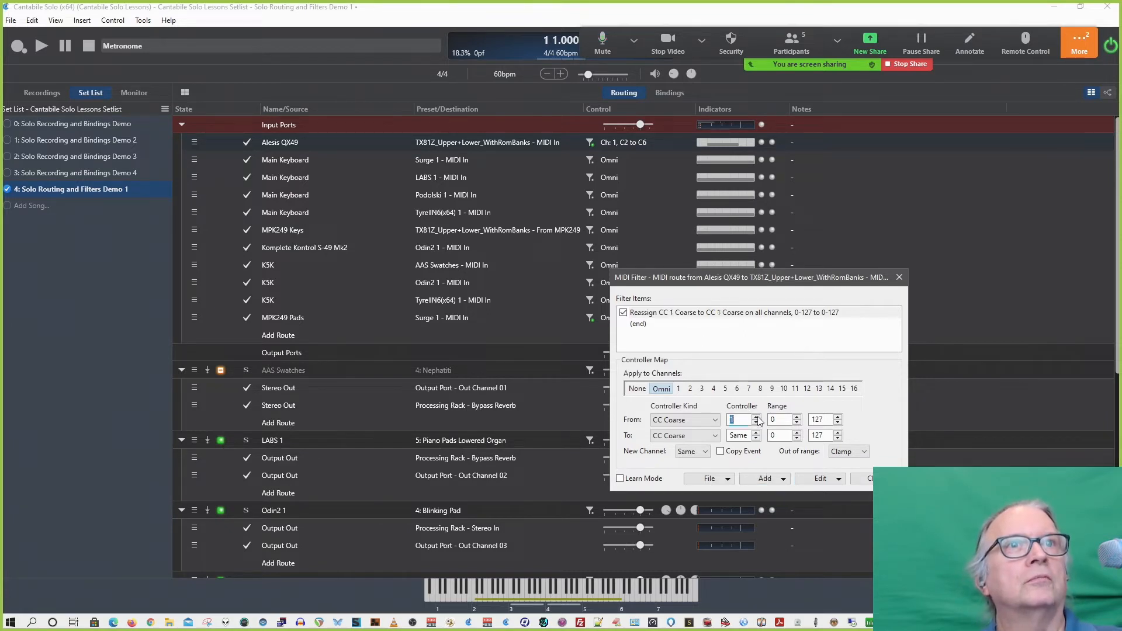
left_click(757, 417)
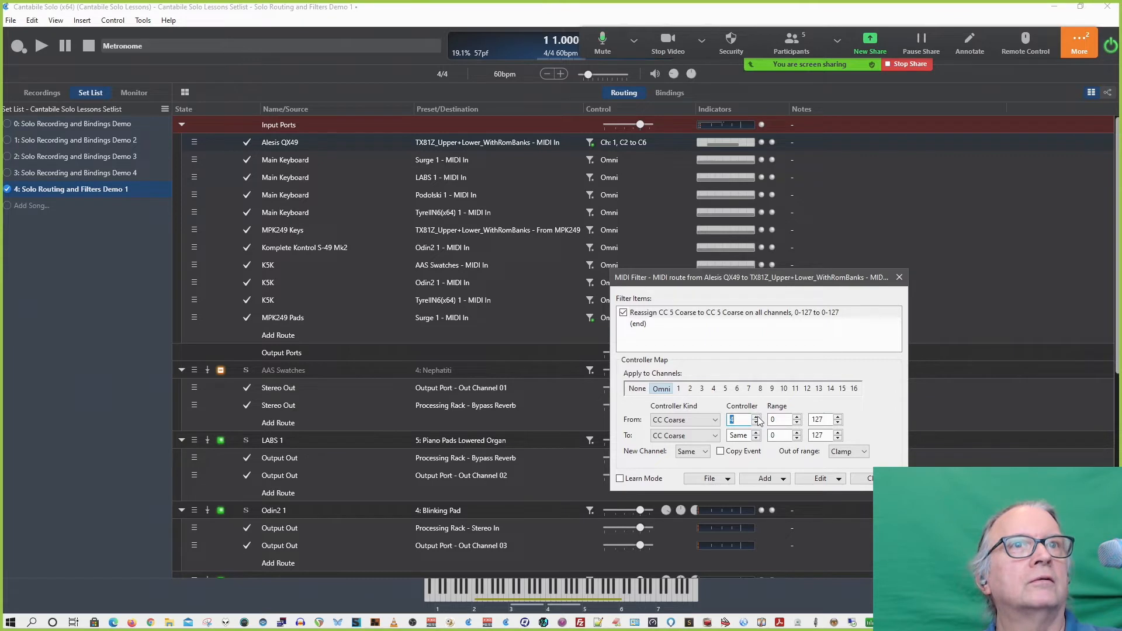
left_click(756, 424)
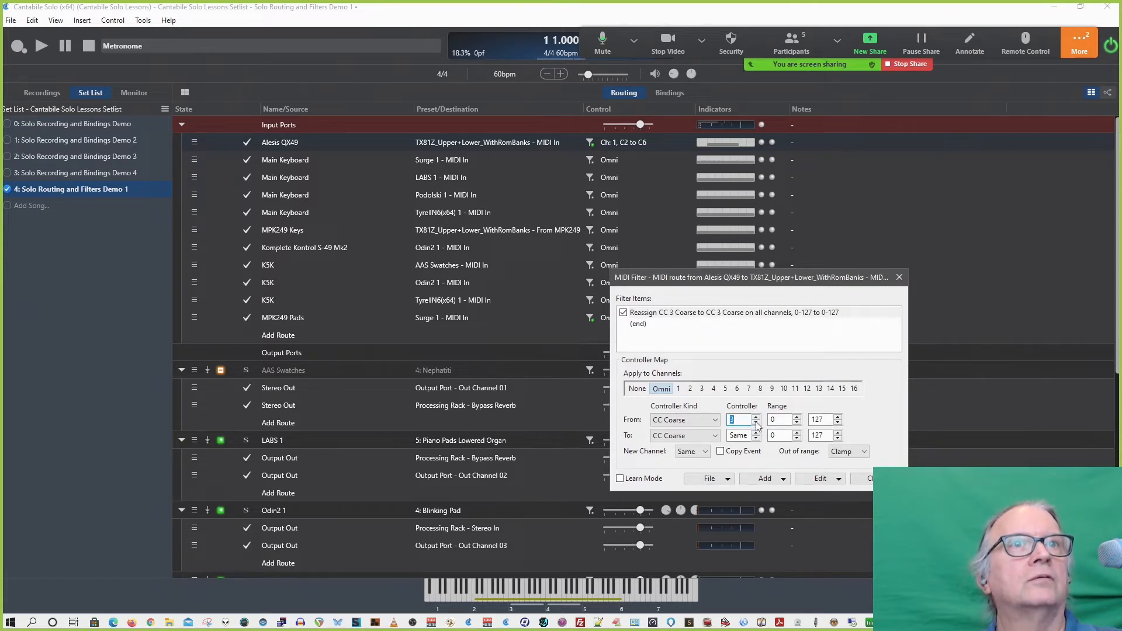
left_click(756, 417)
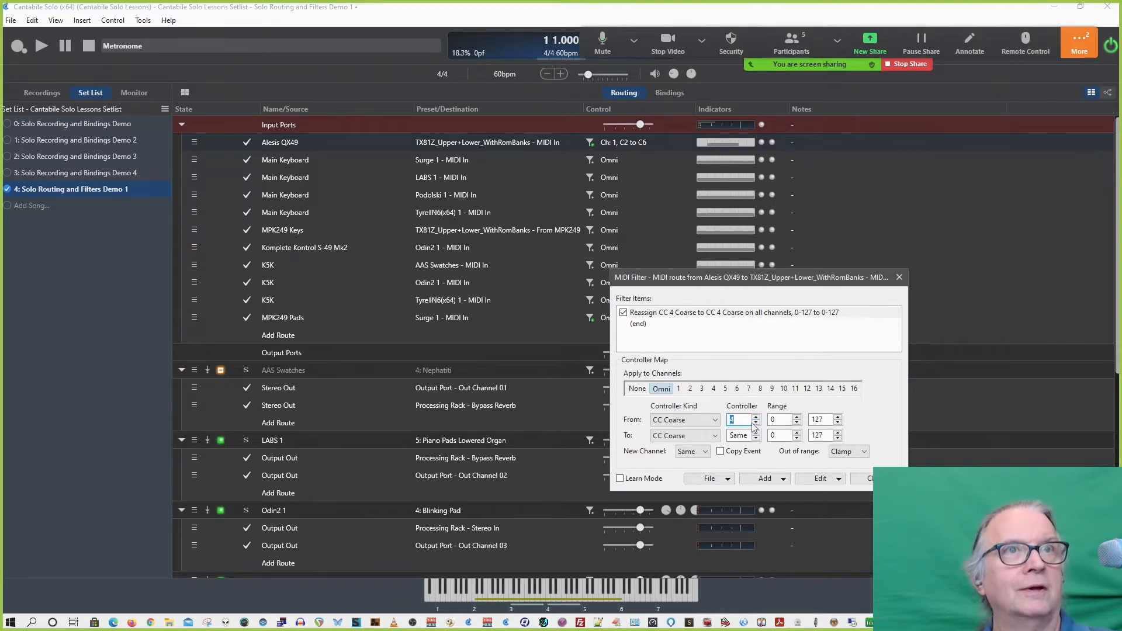
type("22")
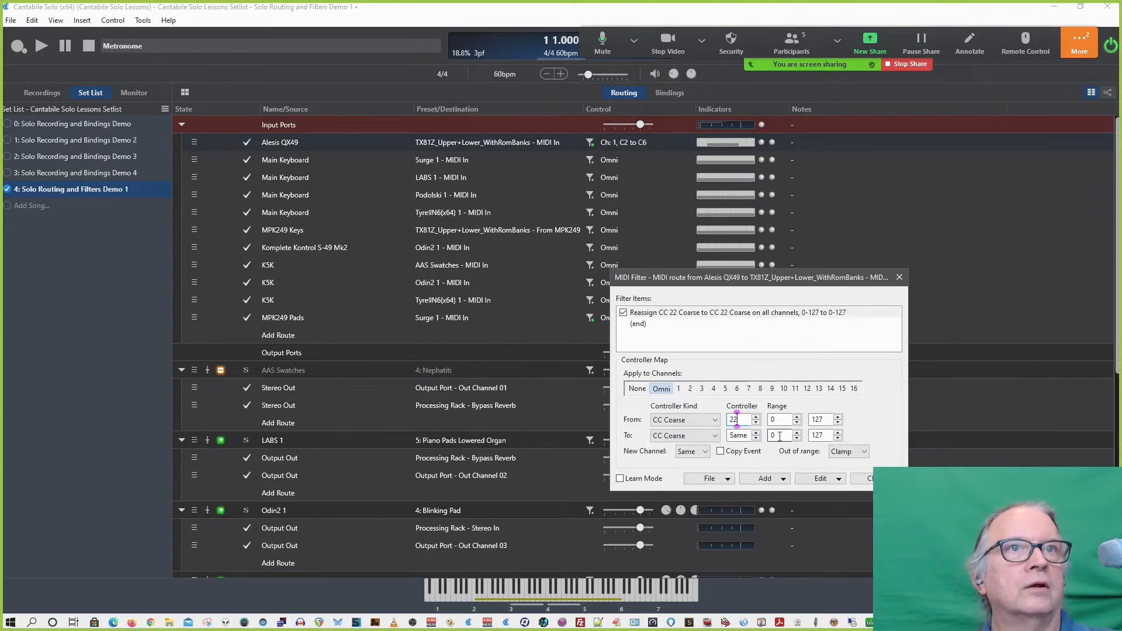
Map the Controller Map filter's output to controller 7, and change the target controller to 11.
double_click(746, 436)
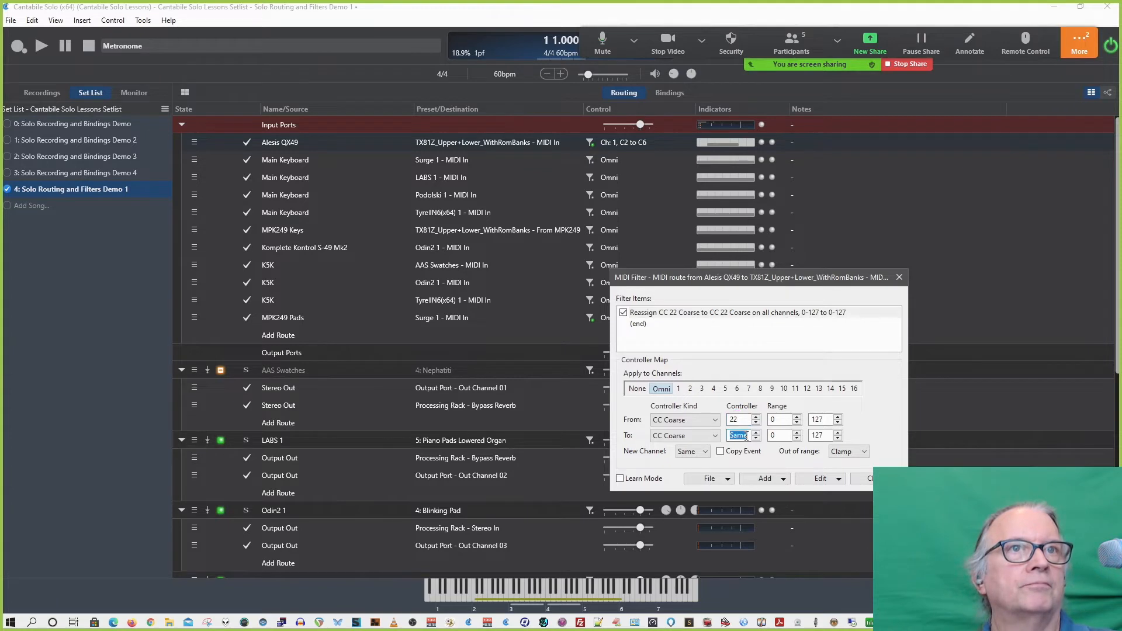
type("7")
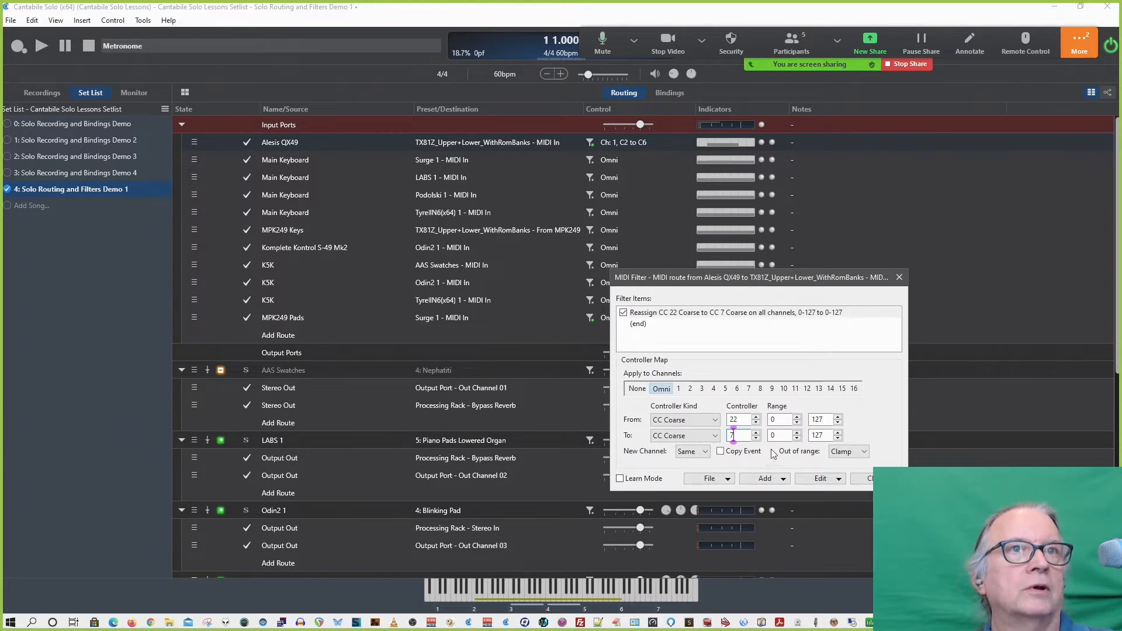
double_click(746, 436)
type("11")
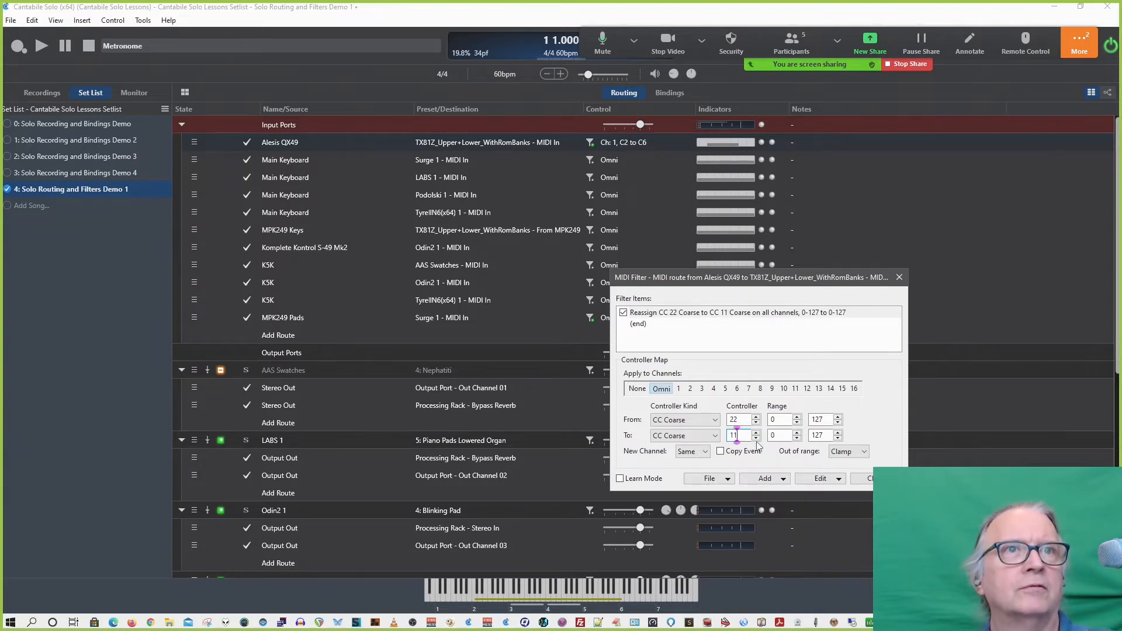
left_click(769, 455)
left_click(762, 454)
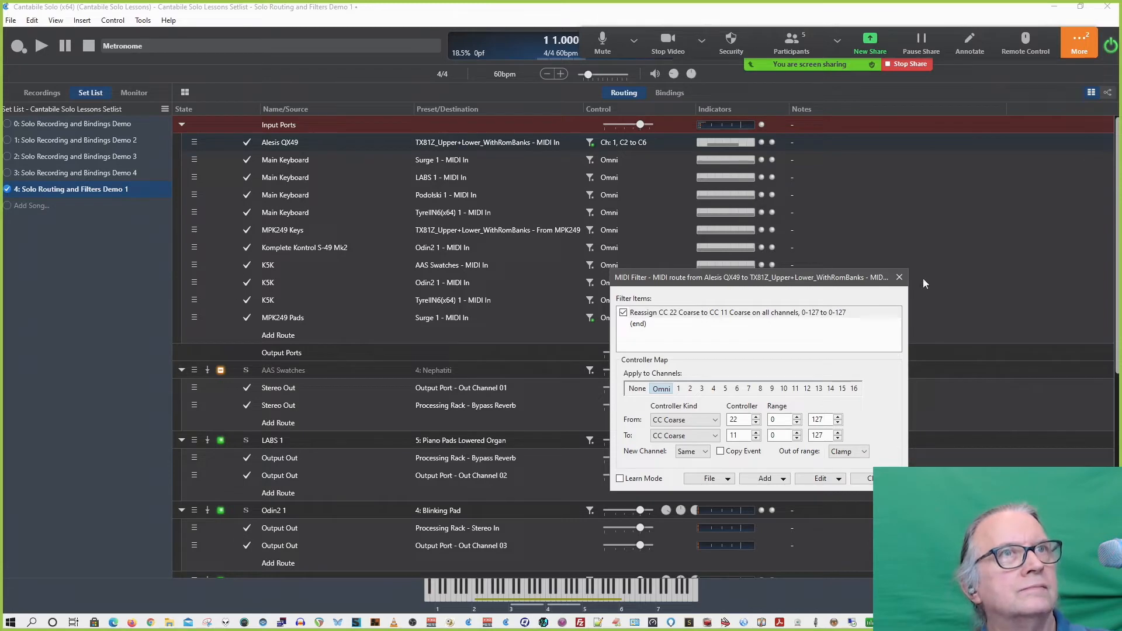
Add a Controller to Note filter to the Alesis QX49 route and enter 64 and 78 as its notes.
mouse_move(980, 72)
left_mouse_down()
mouse_move(375, 86)
mouse_move(386, 86)
left_mouse_up()
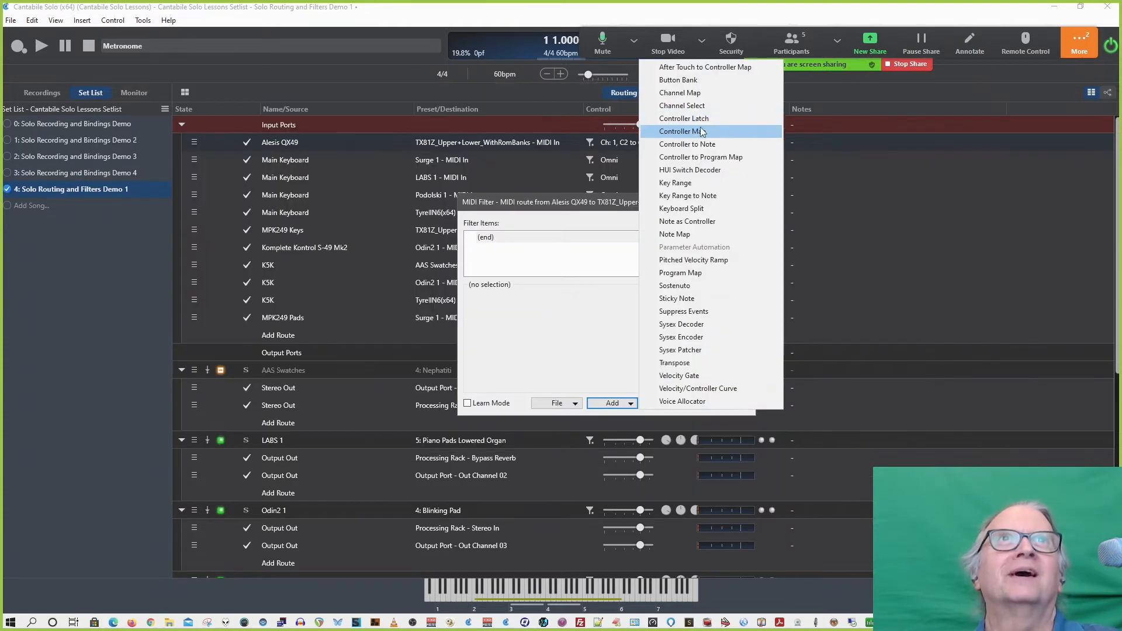
left_click(703, 144)
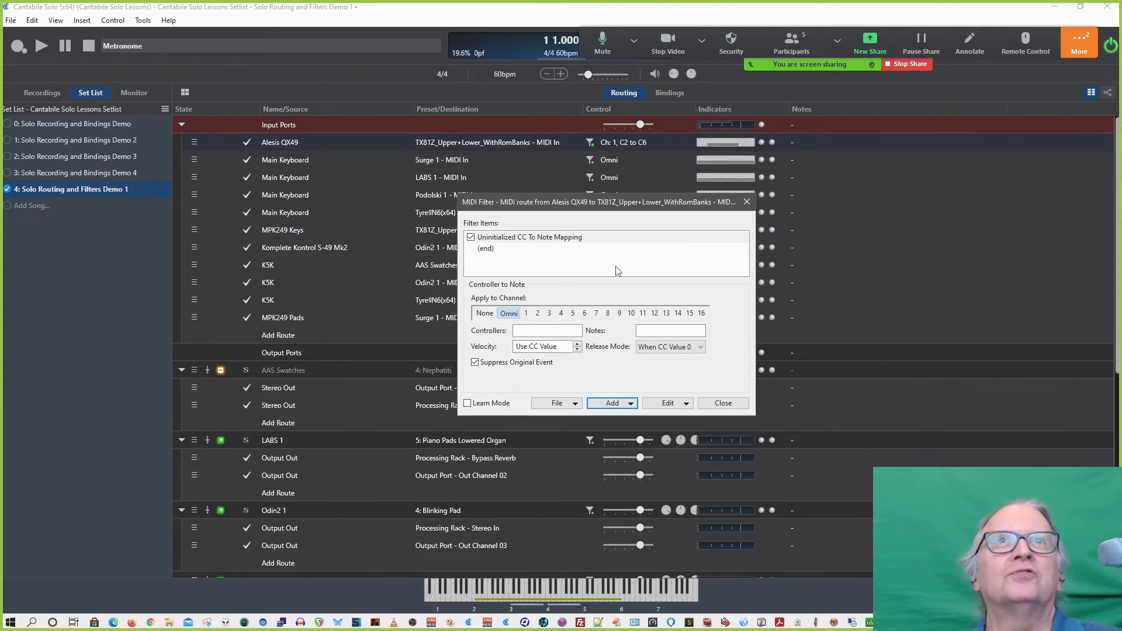
left_click(561, 329)
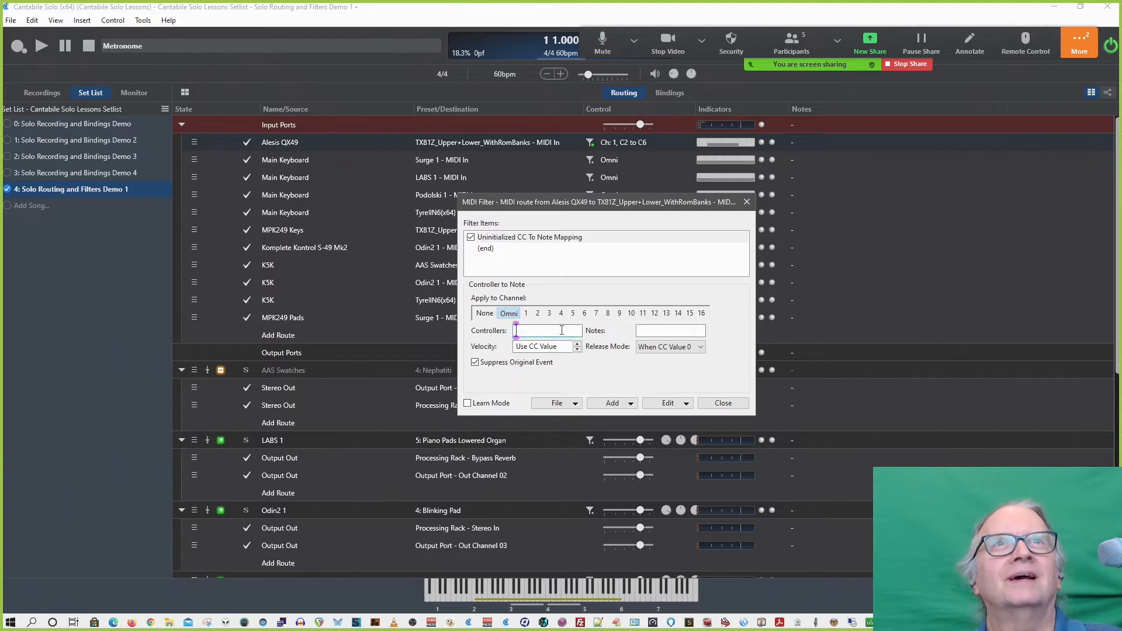
left_click(654, 330)
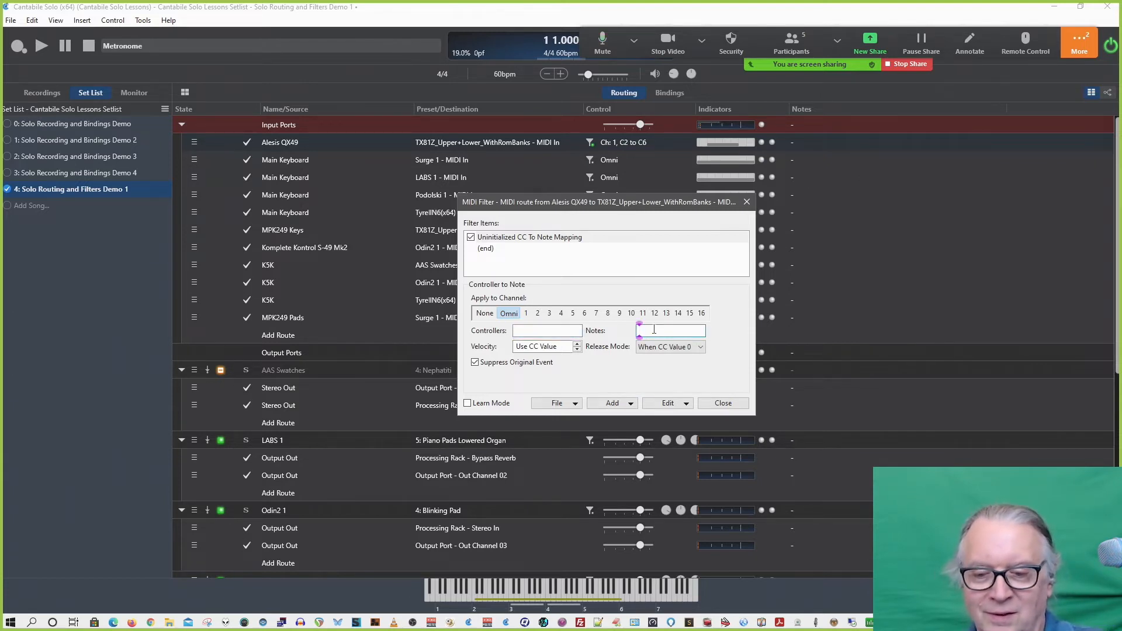
type("64,")
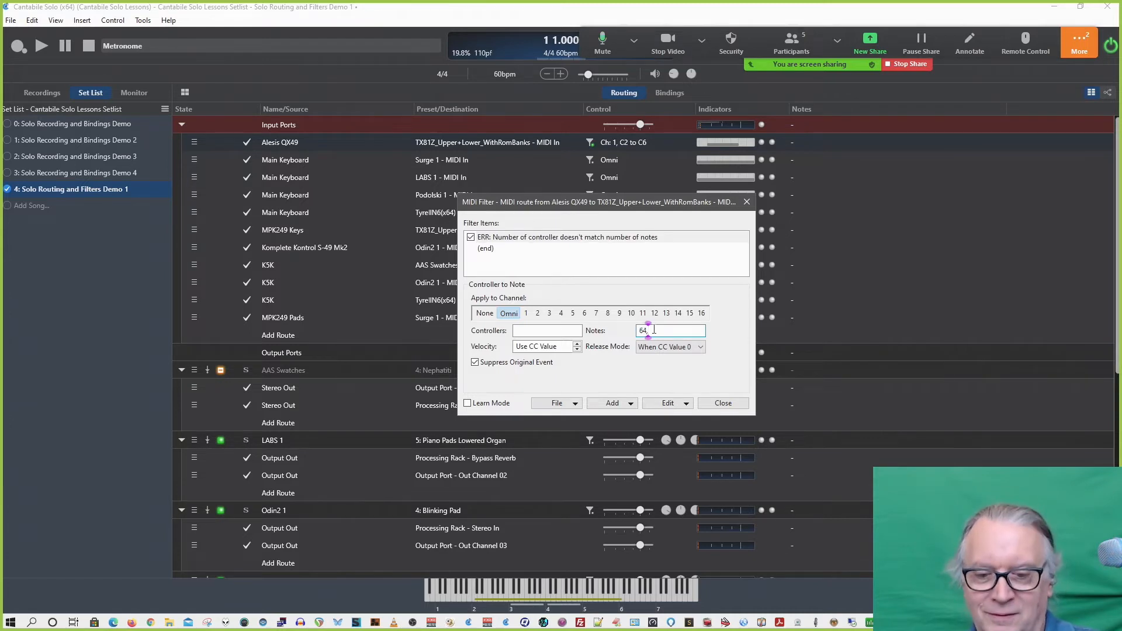
type("78")
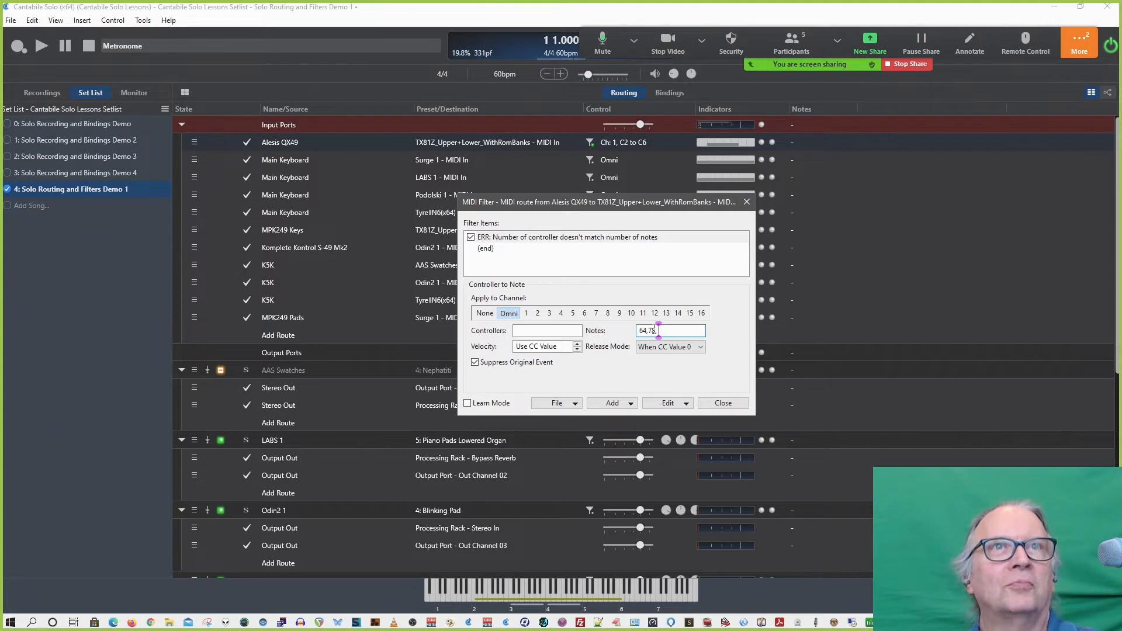
type(",")
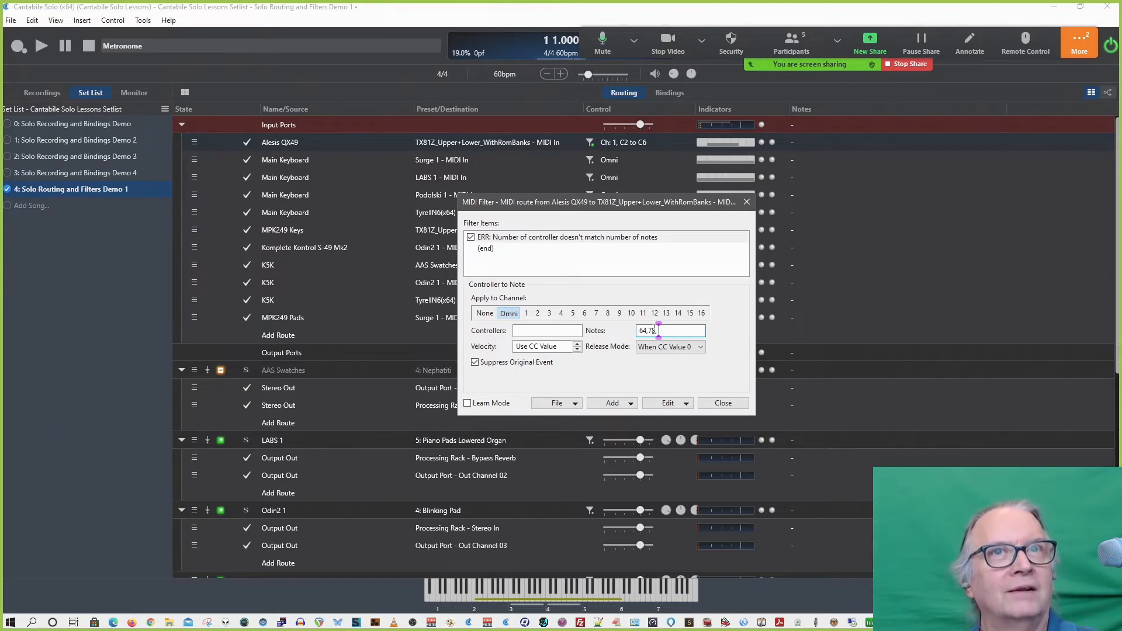
Set the Controller to Note filter's controllers to 18, 19, 20 and 21.
left_click(542, 330)
type("1")
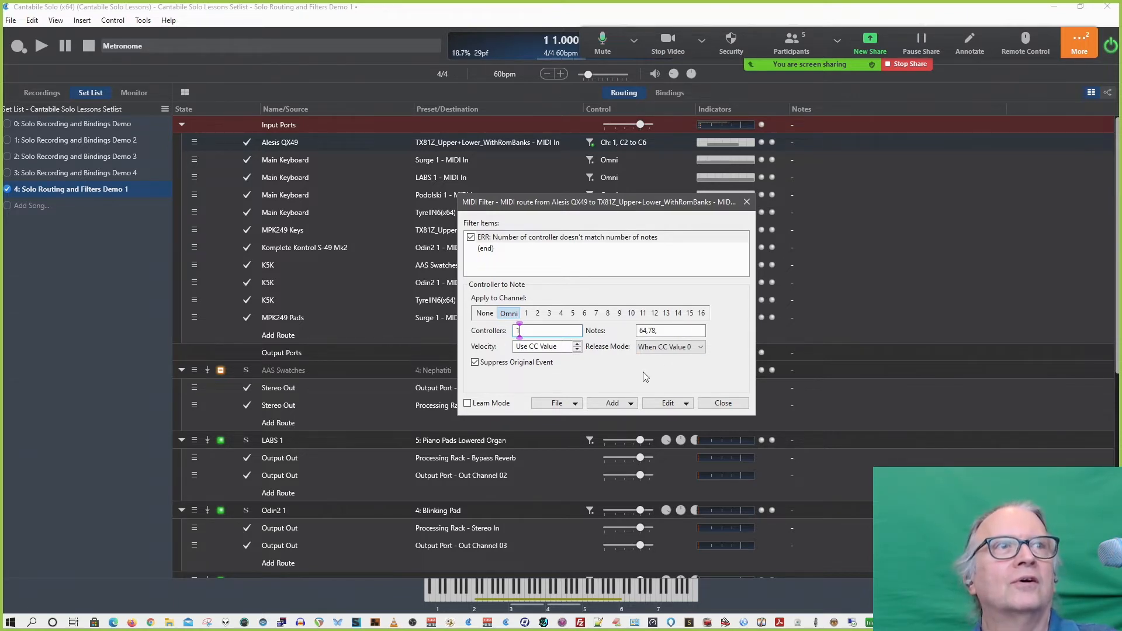
left_click(578, 350)
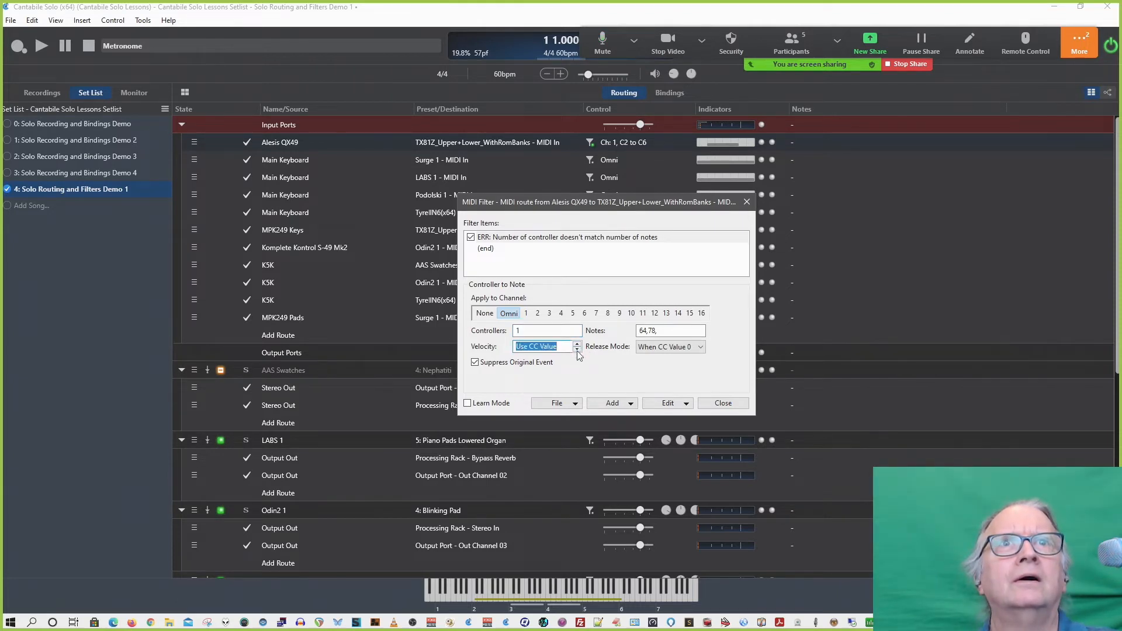
left_click(557, 329)
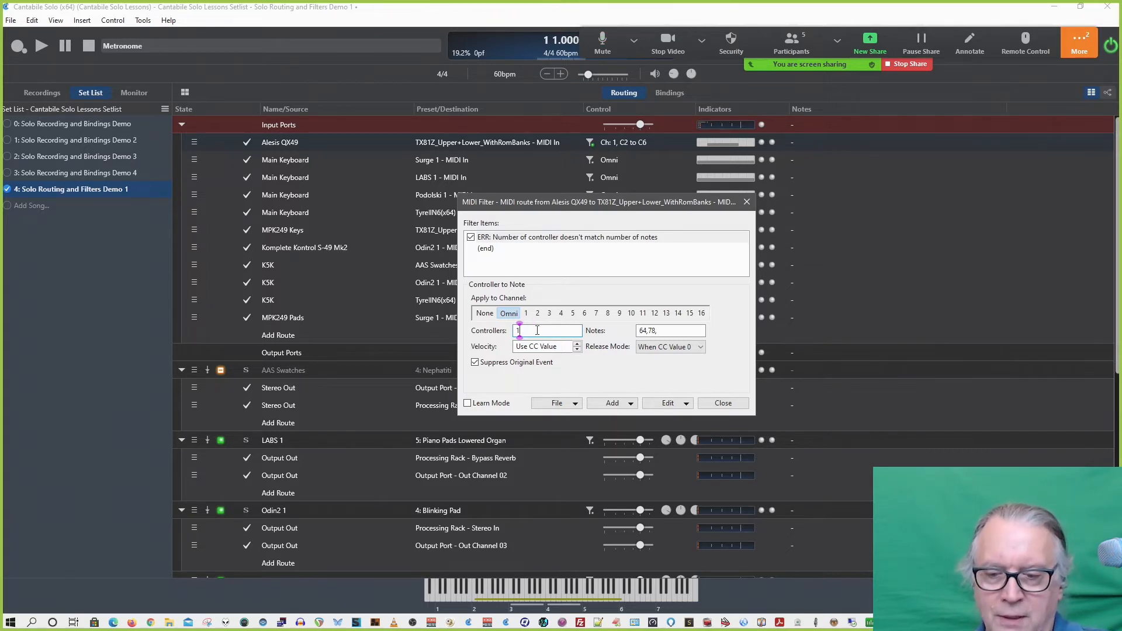
key("BackSpace")
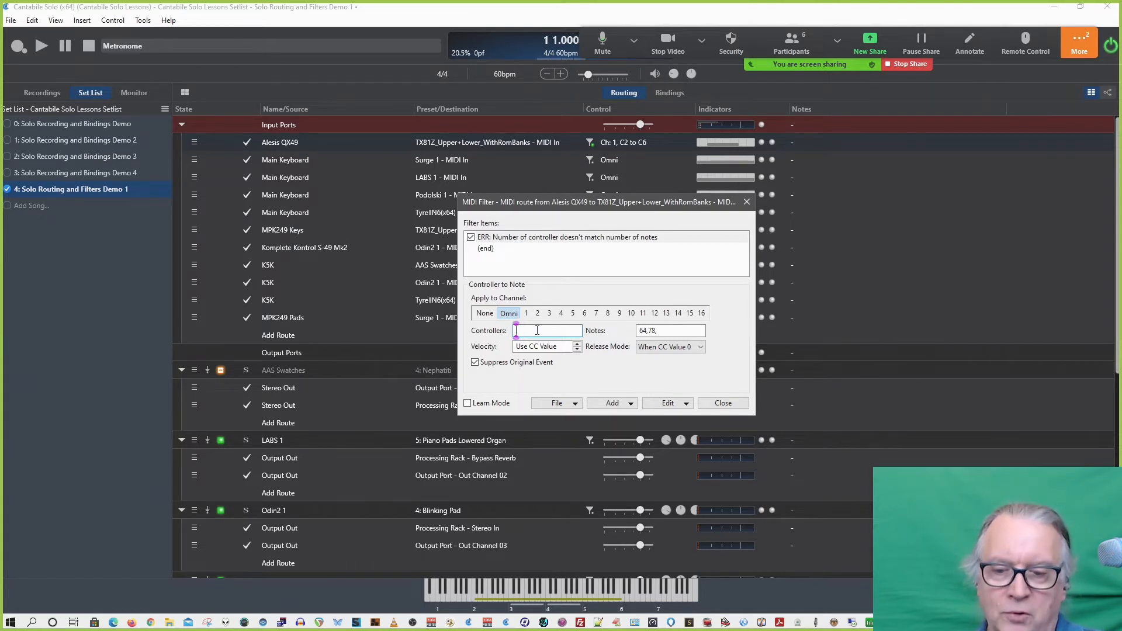
type("19")
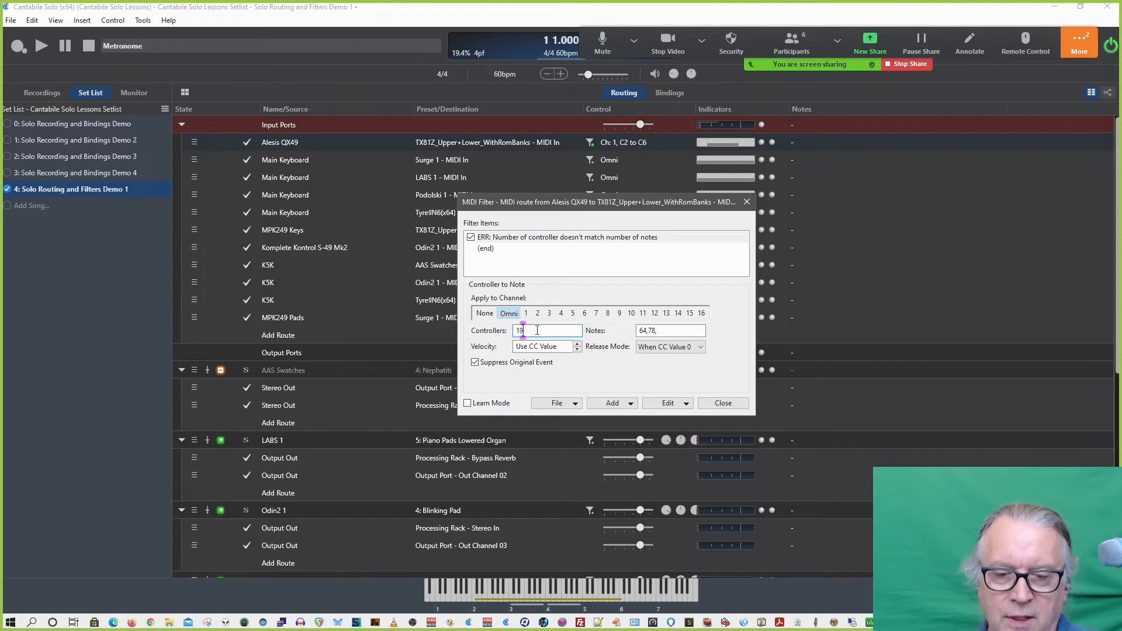
key("BackSpace")
type("8,")
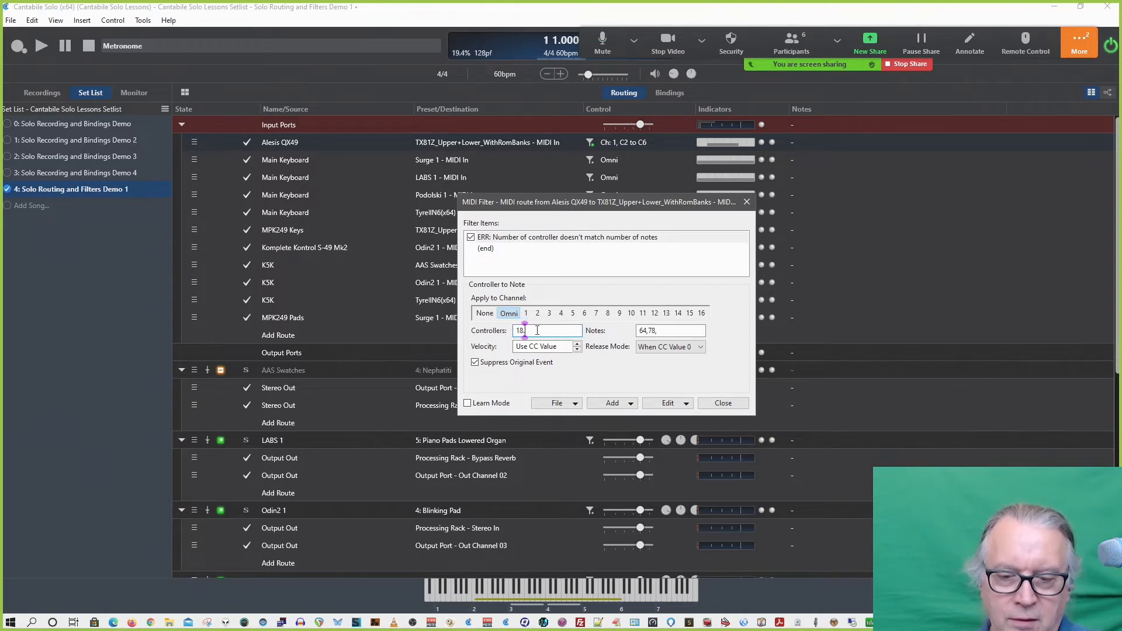
type("19,")
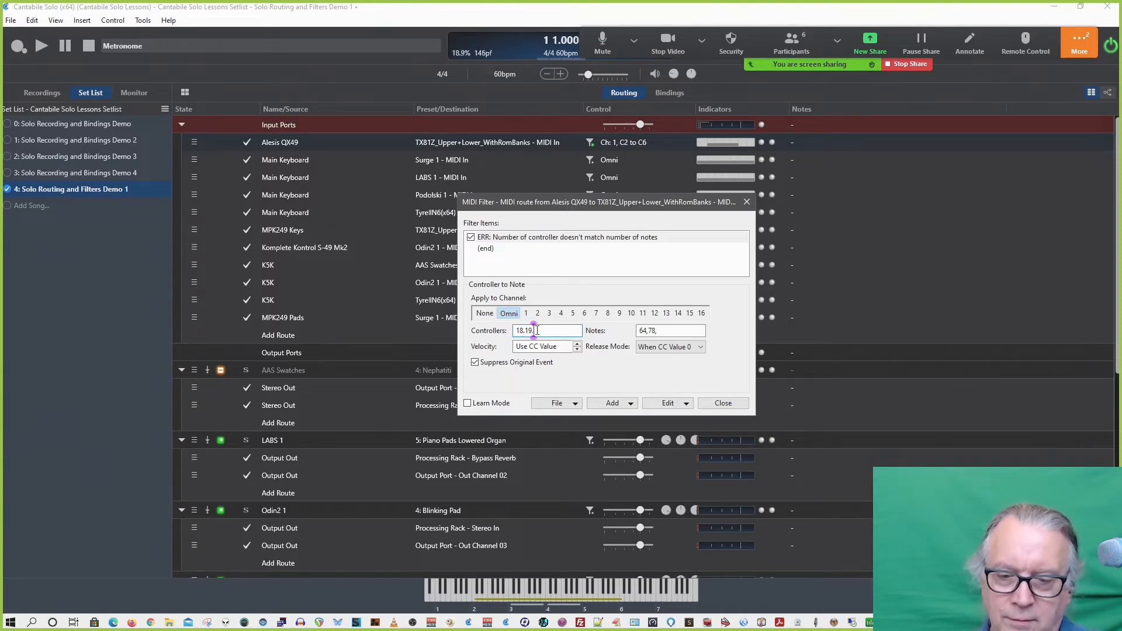
type("20")
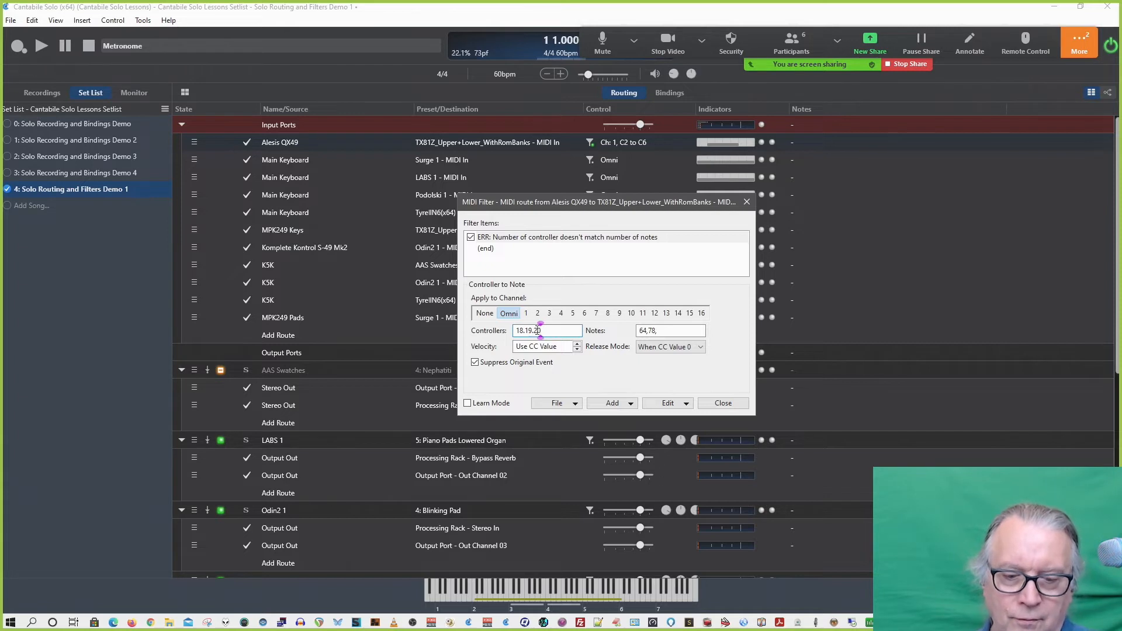
type(",21")
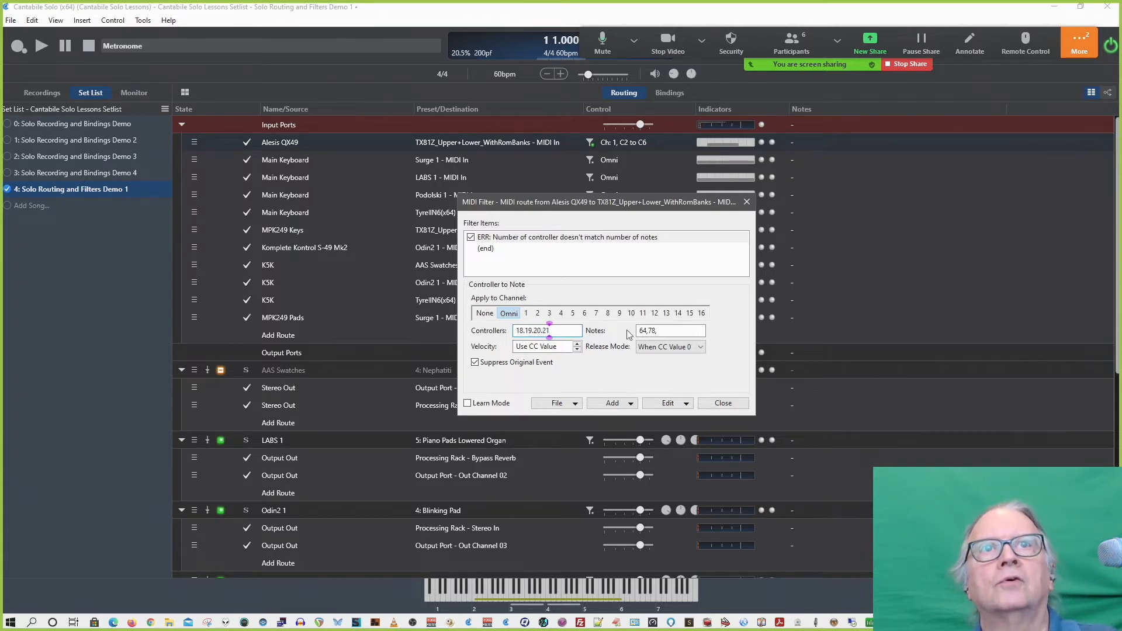
Extend the Controller to Note filter's note list with notes 76 and 55.
left_click(677, 330)
type("76,")
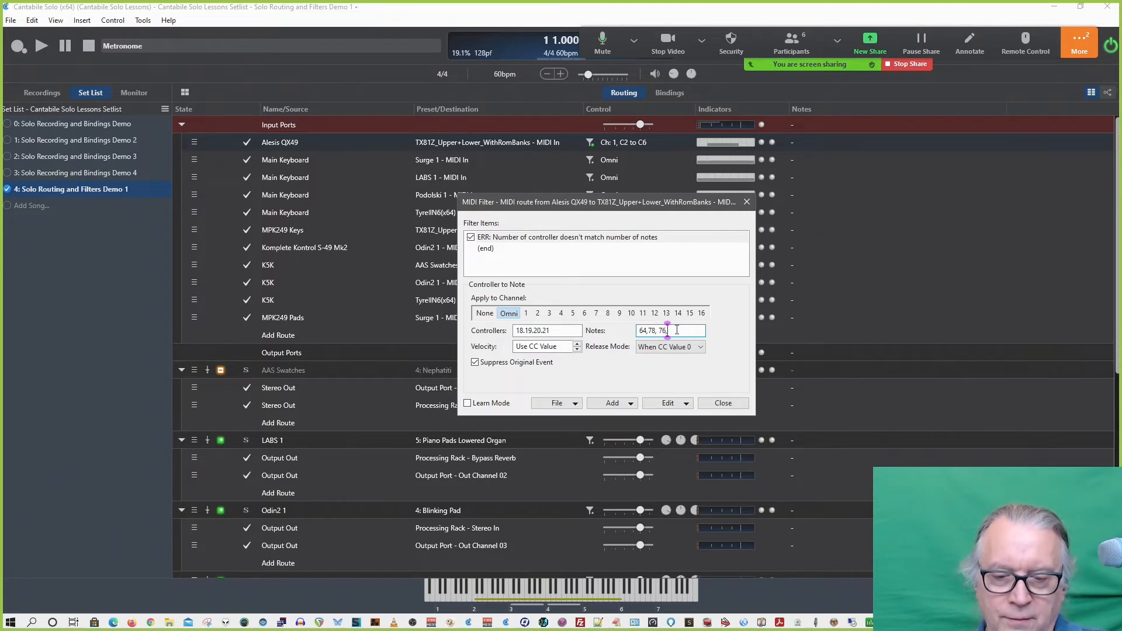
type("55")
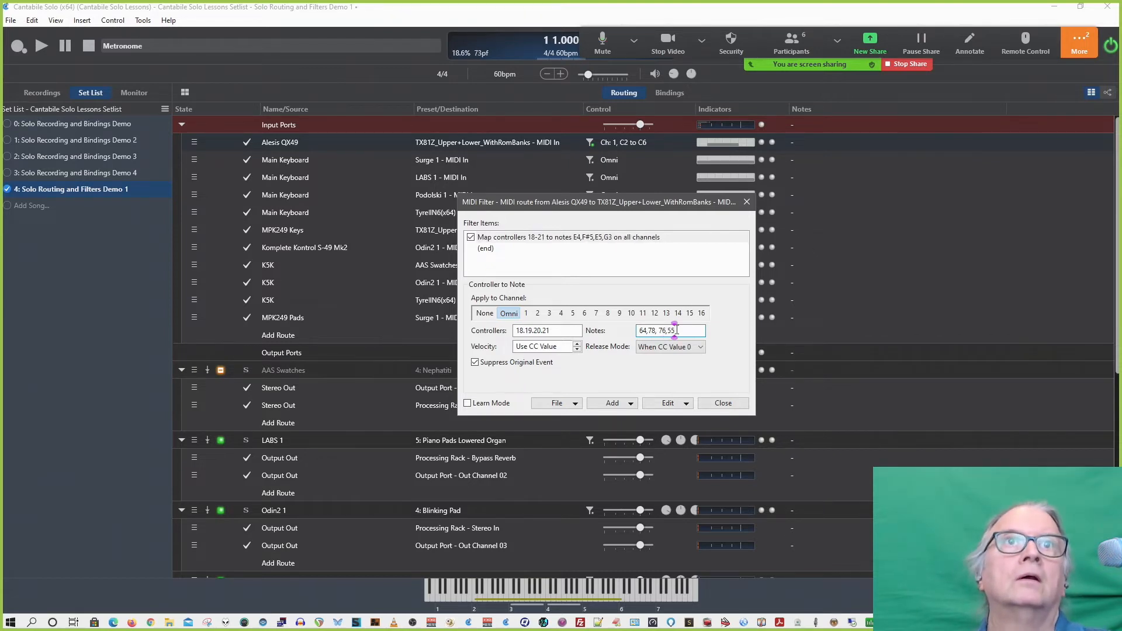
type(",")
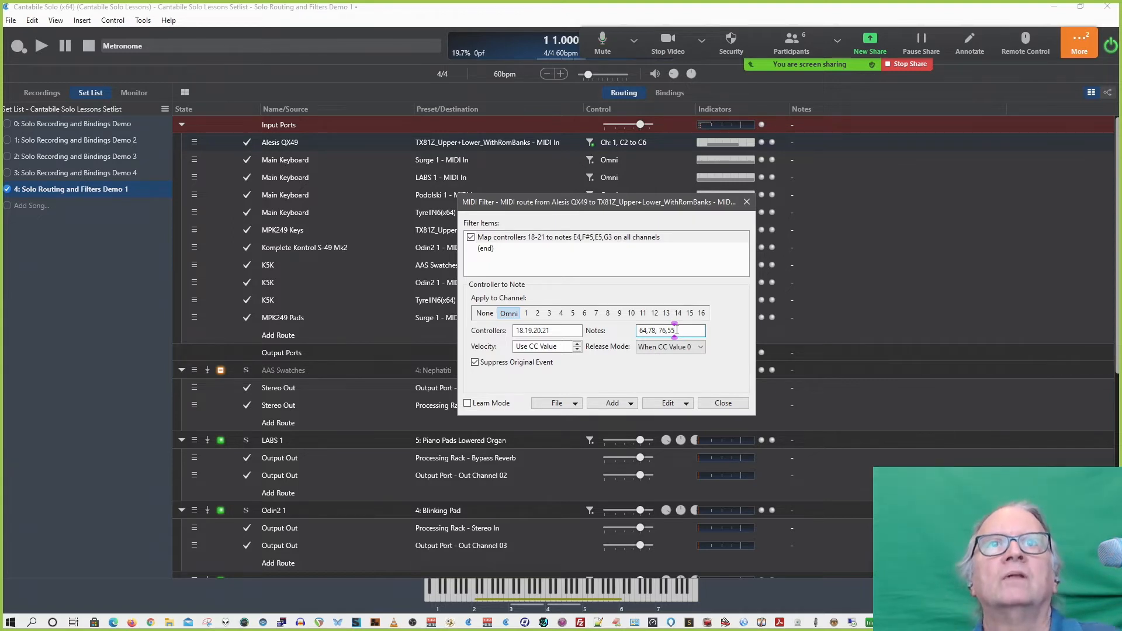
Clear the controllers and notes of the Controller to Note filter, and delete the filter from the route.
left_click_drag(568, 331, 503, 331)
key("BackSpace")
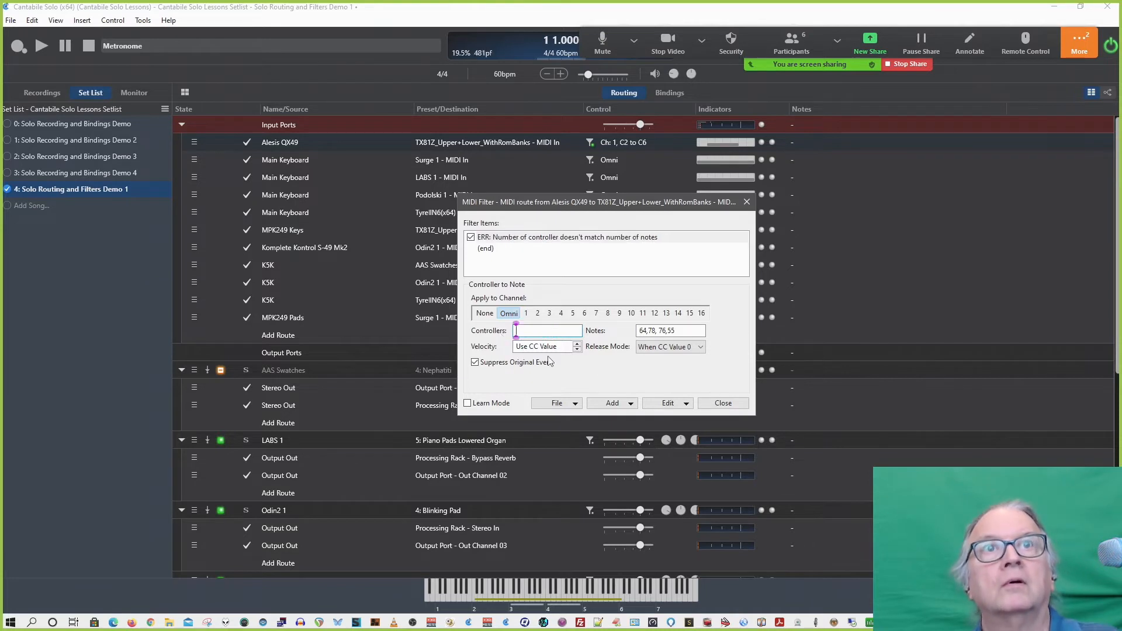
left_click_drag(687, 332, 607, 338)
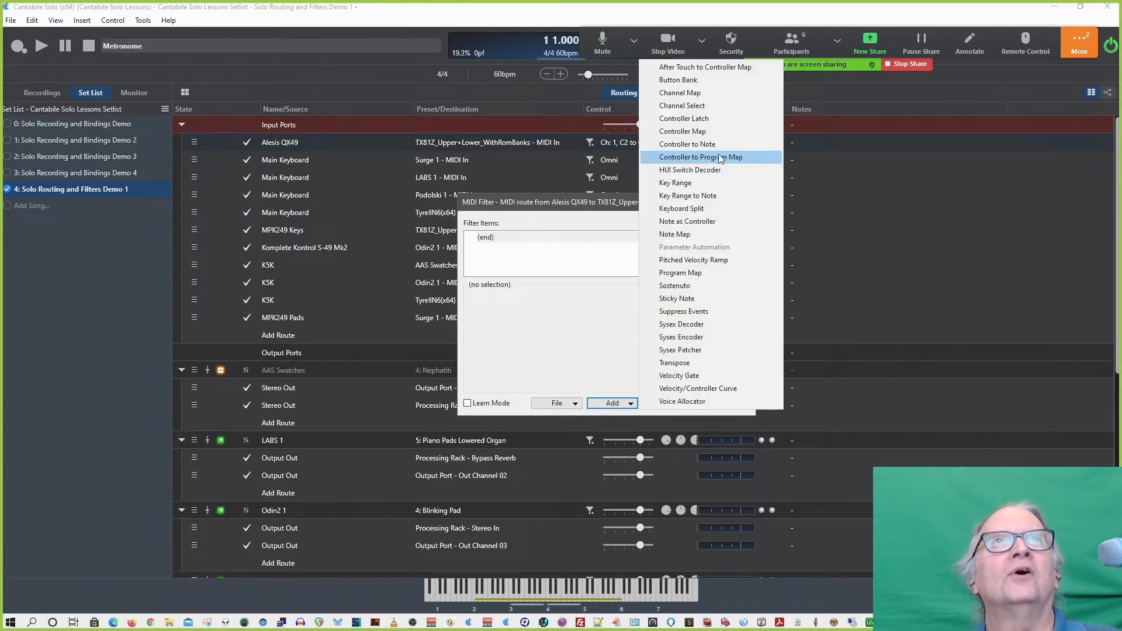
Add a Controller to Program Map filter to the Alesis QX49 route with Select Program CC set to 22.
left_click(742, 160)
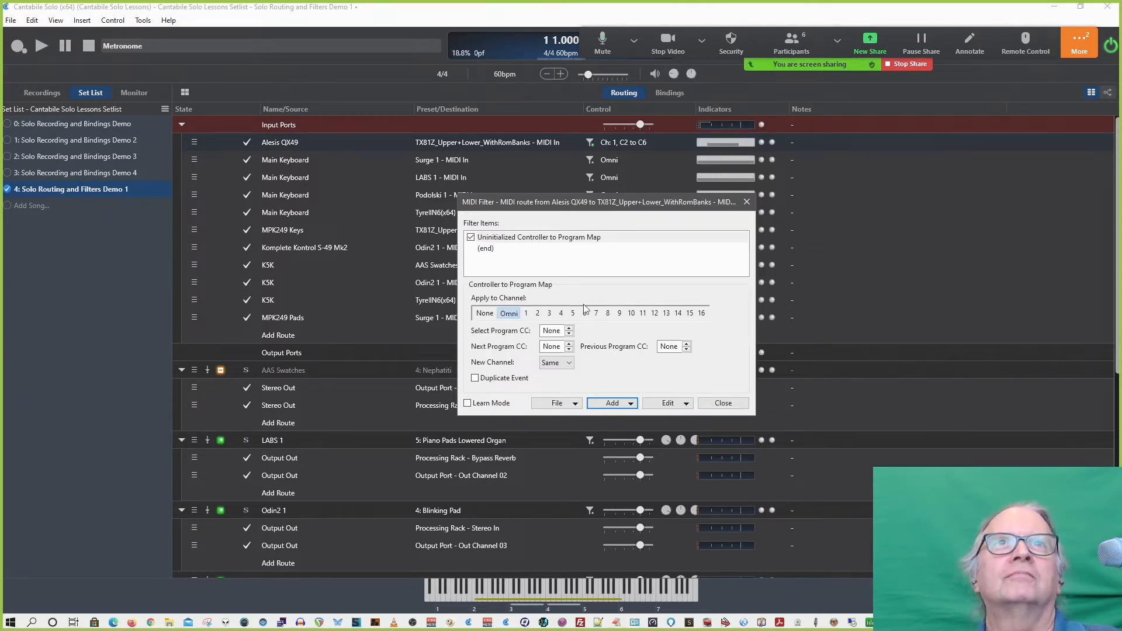
left_click(569, 329)
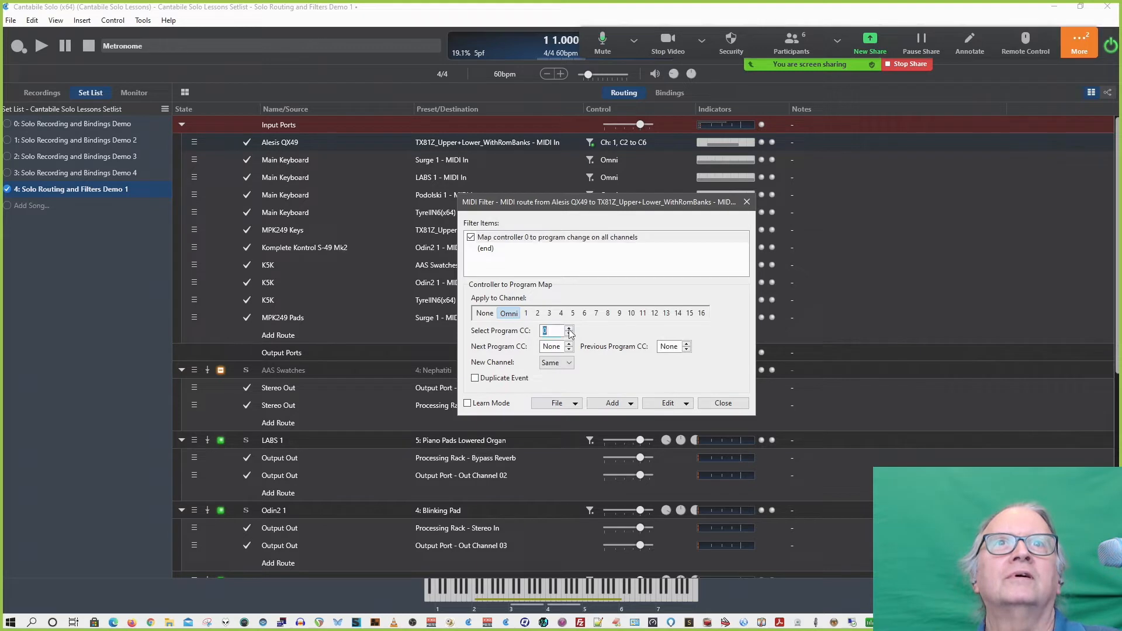
left_click(570, 330)
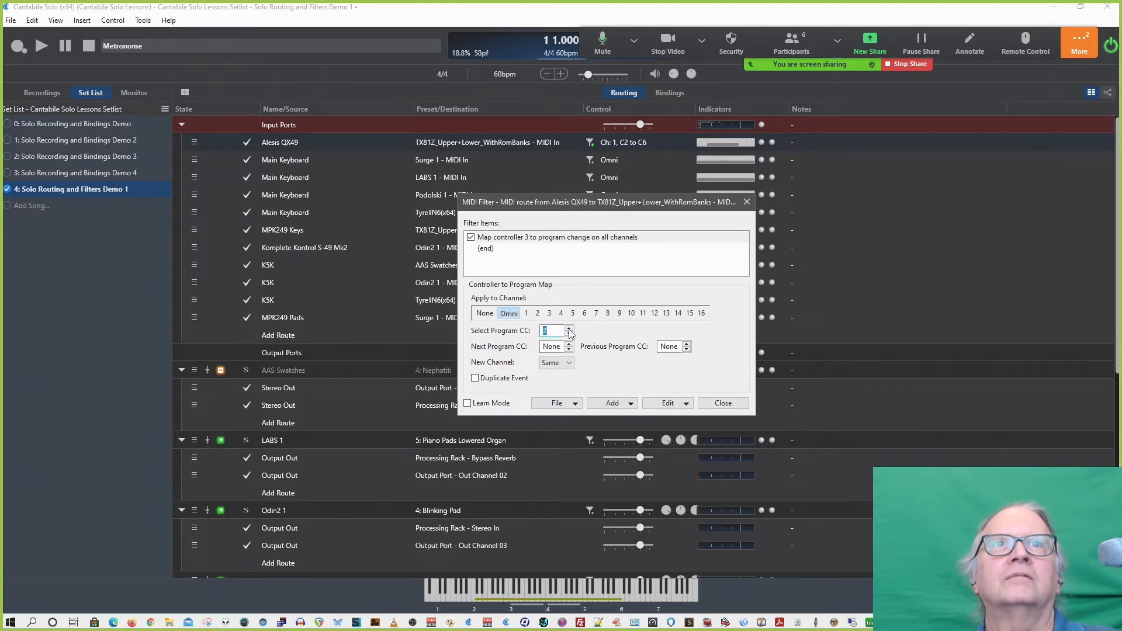
type("22")
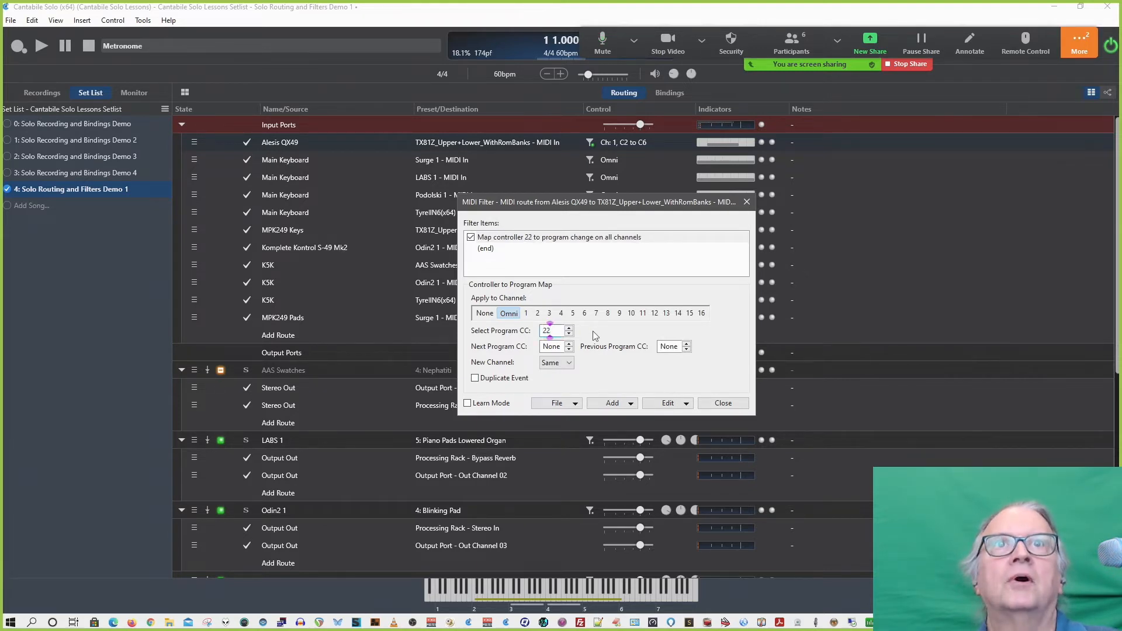
Set the program map's Next Program CC to 21, Previous Program CC to 23 and New Channel to 1.
left_click(556, 348)
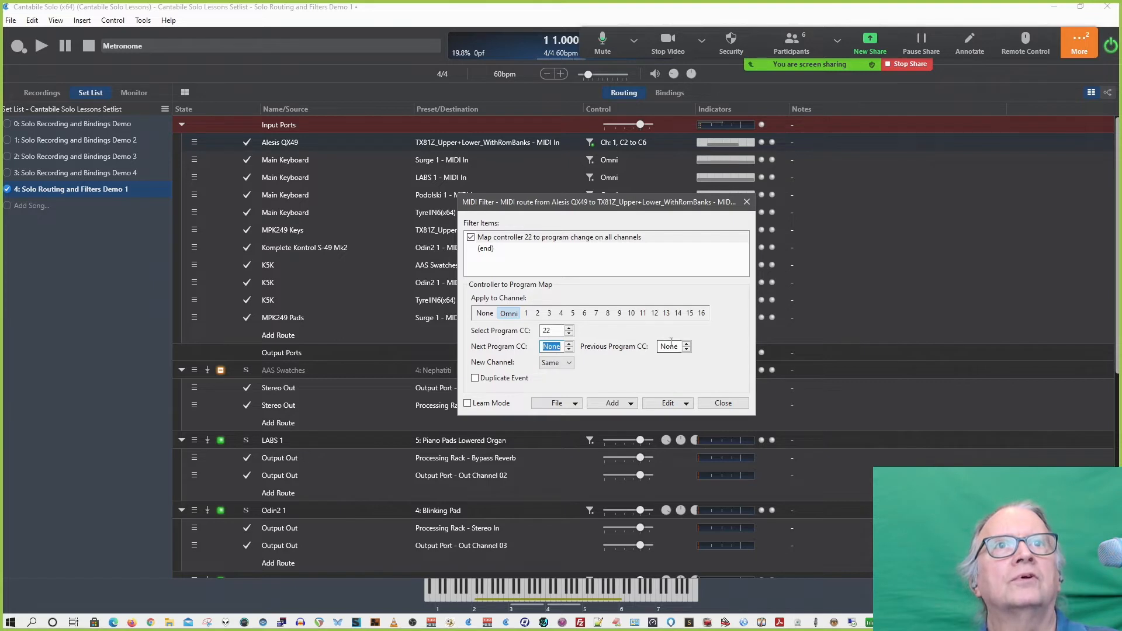
left_click(567, 362)
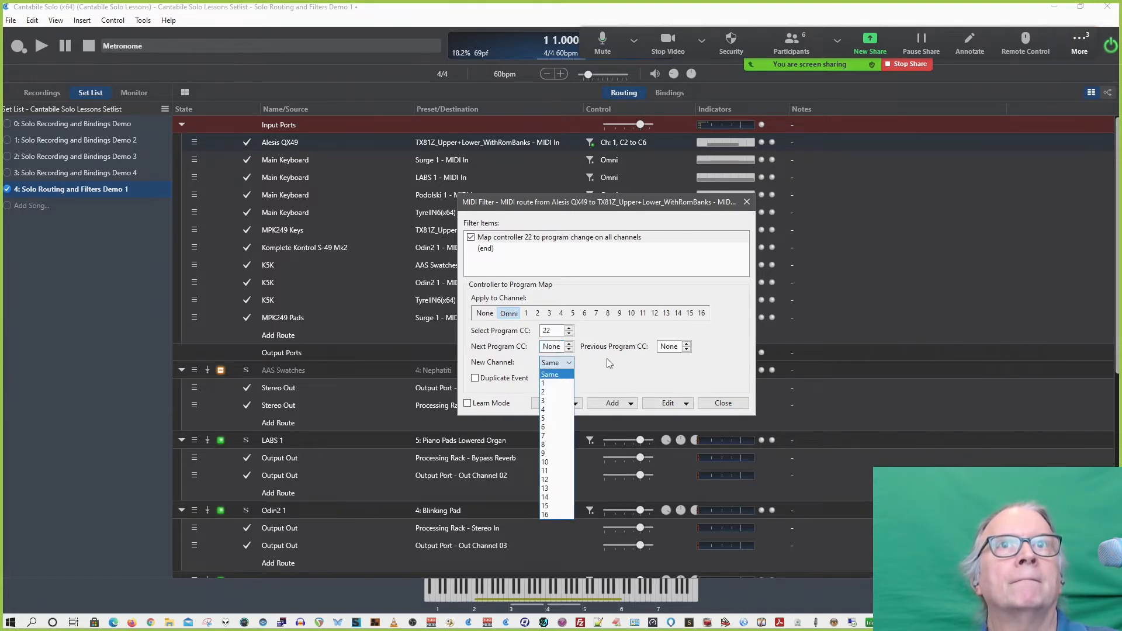
left_click(561, 392)
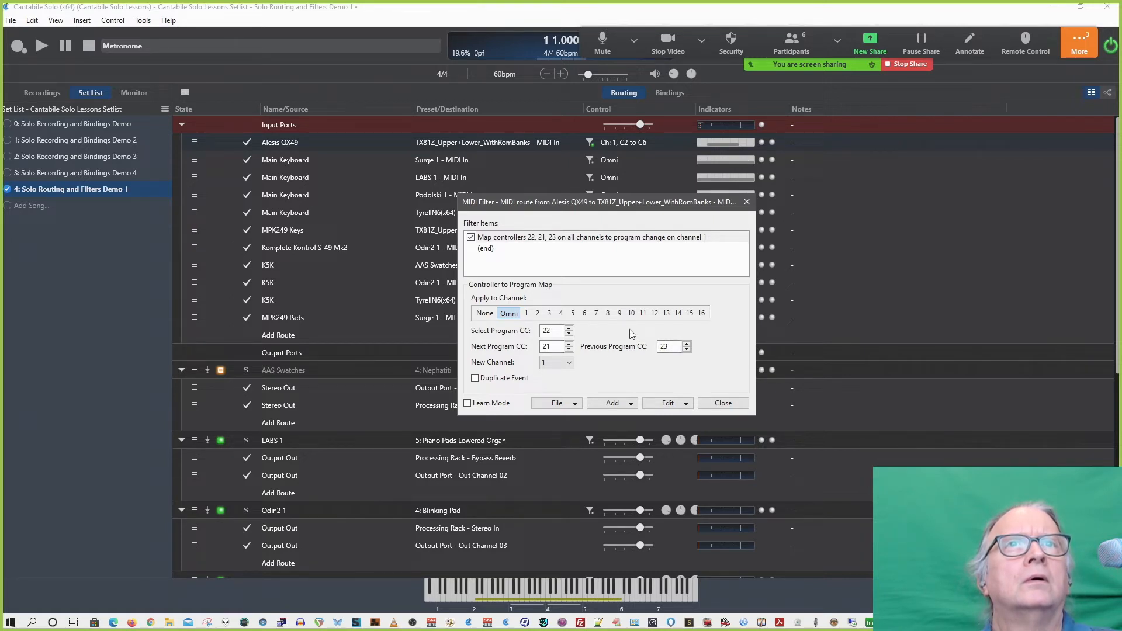
Turn on Duplicate Event for the Controller to Program Map filter.
double_click(553, 330)
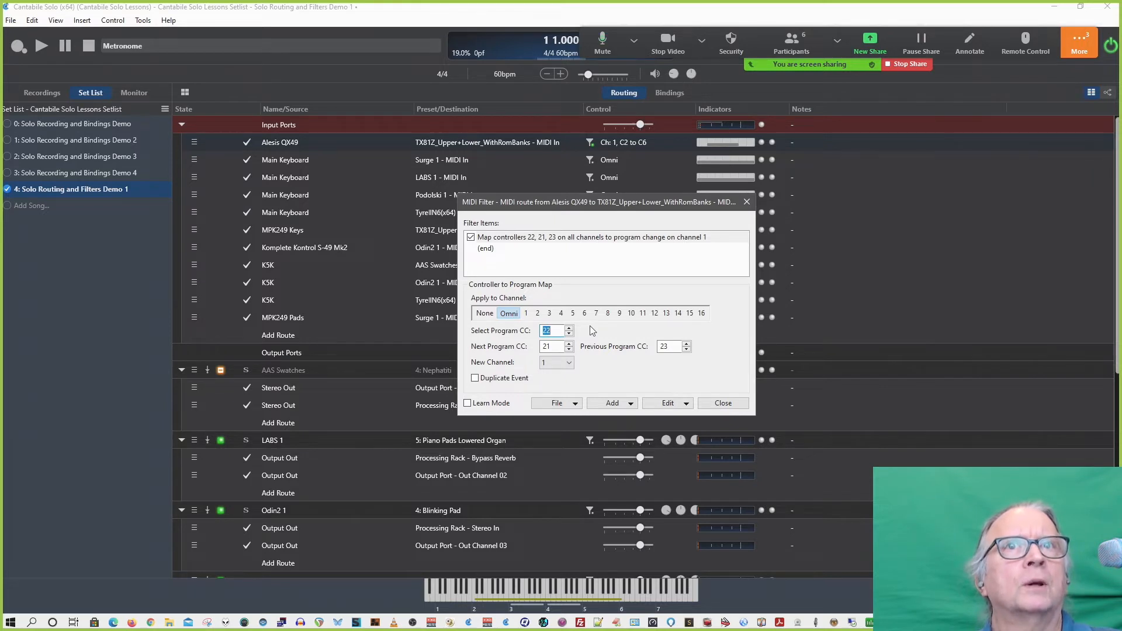
left_click(476, 379)
left_click(476, 379)
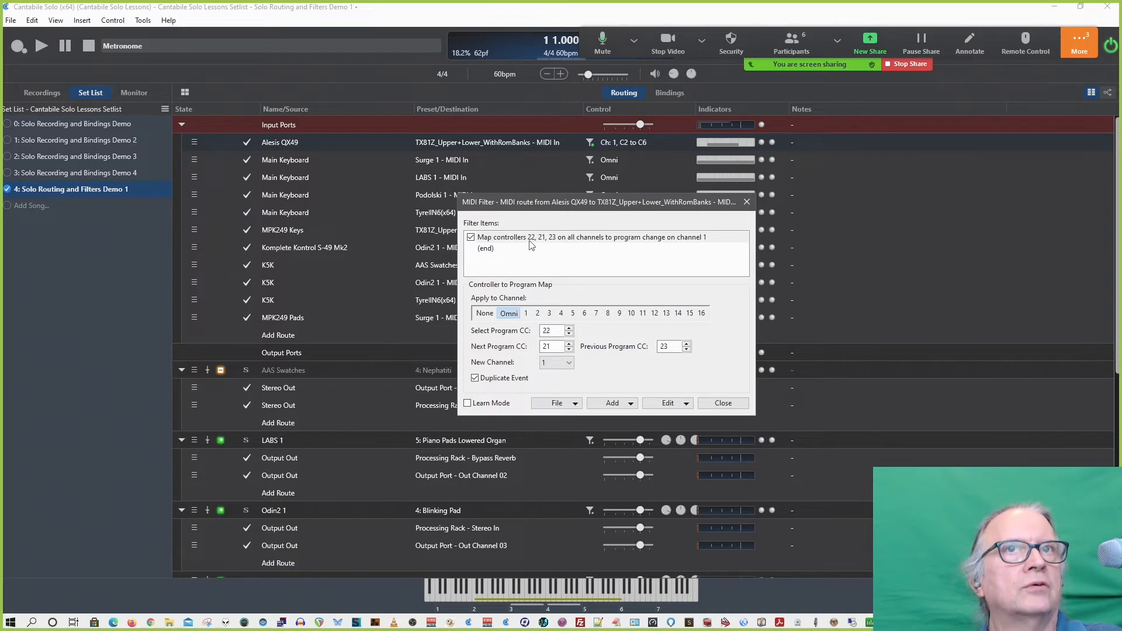
Add a second Controller to Program Map filter with Select Program CC 22, applied to channel 2 only.
left_click(624, 405)
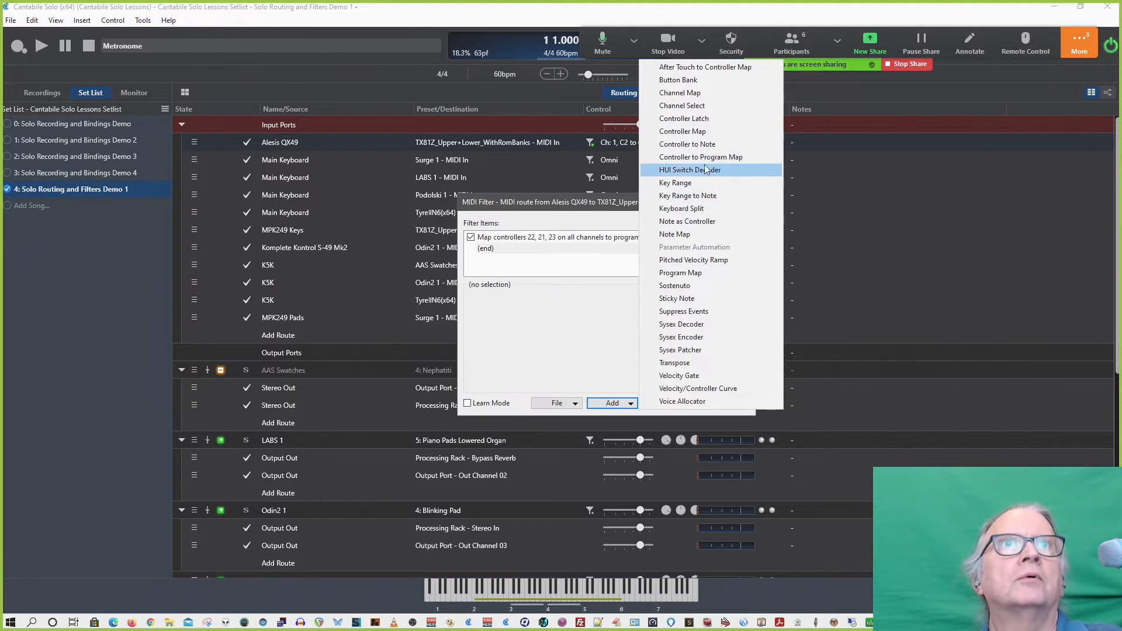
left_click(705, 157)
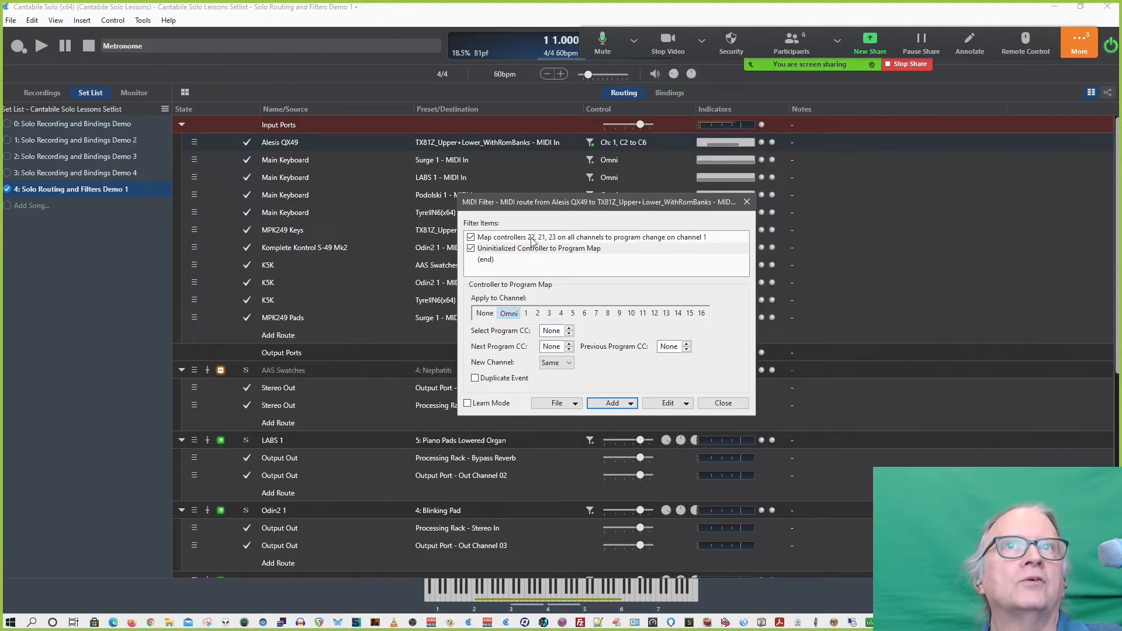
double_click(550, 331)
type("22")
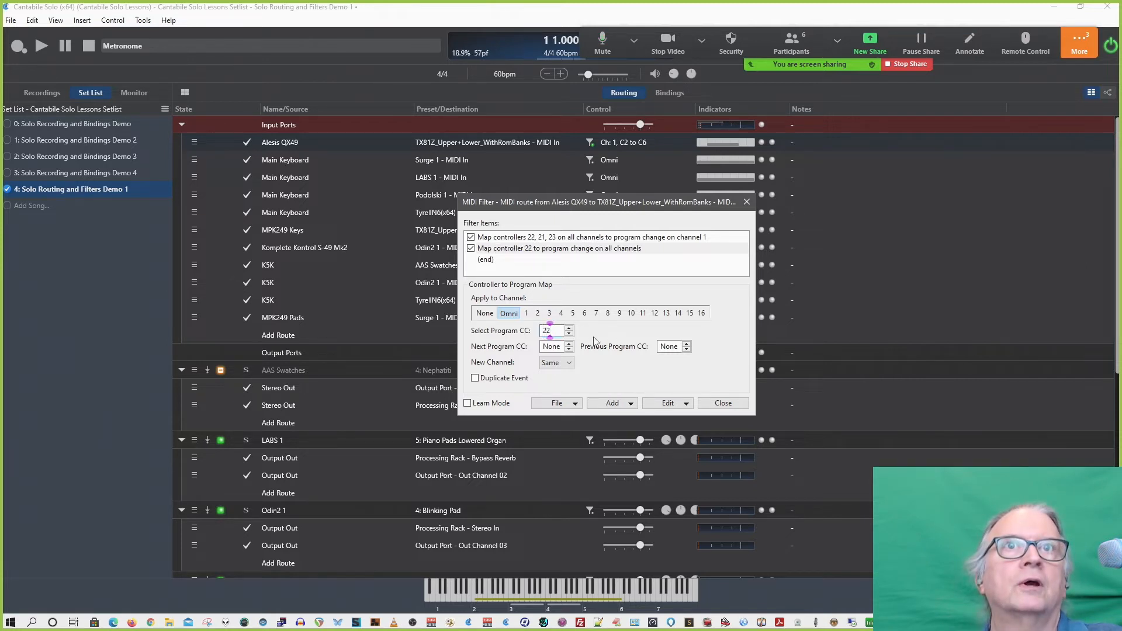
double_click(555, 346)
left_click(538, 313)
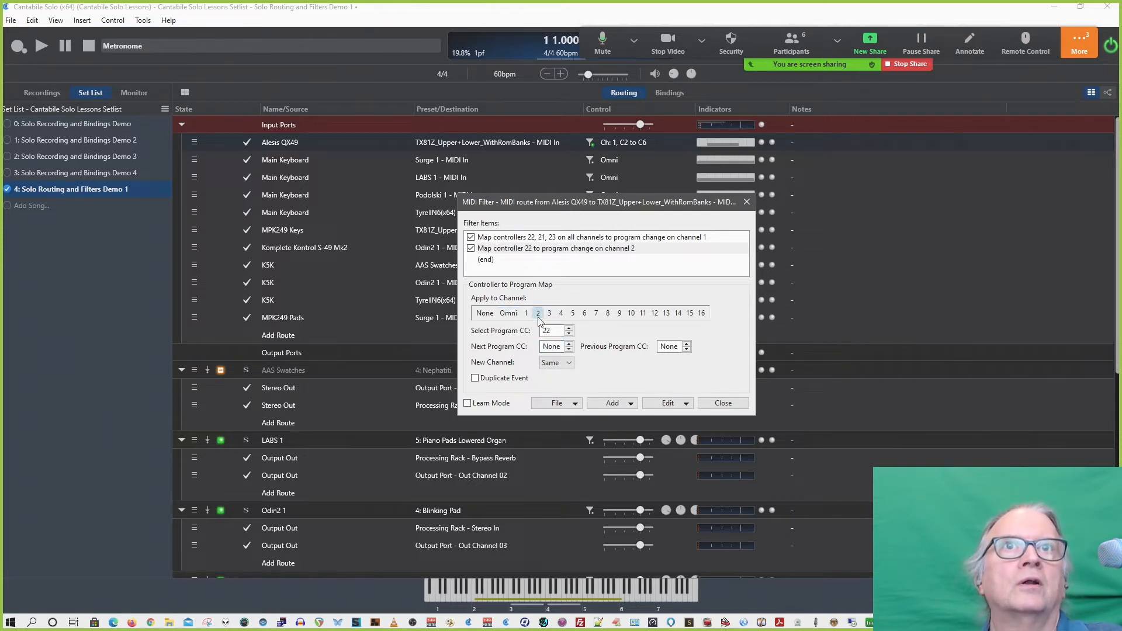
Set the second program map's Next Program CC to 21 and its Previous Program CC to 23.
double_click(555, 346)
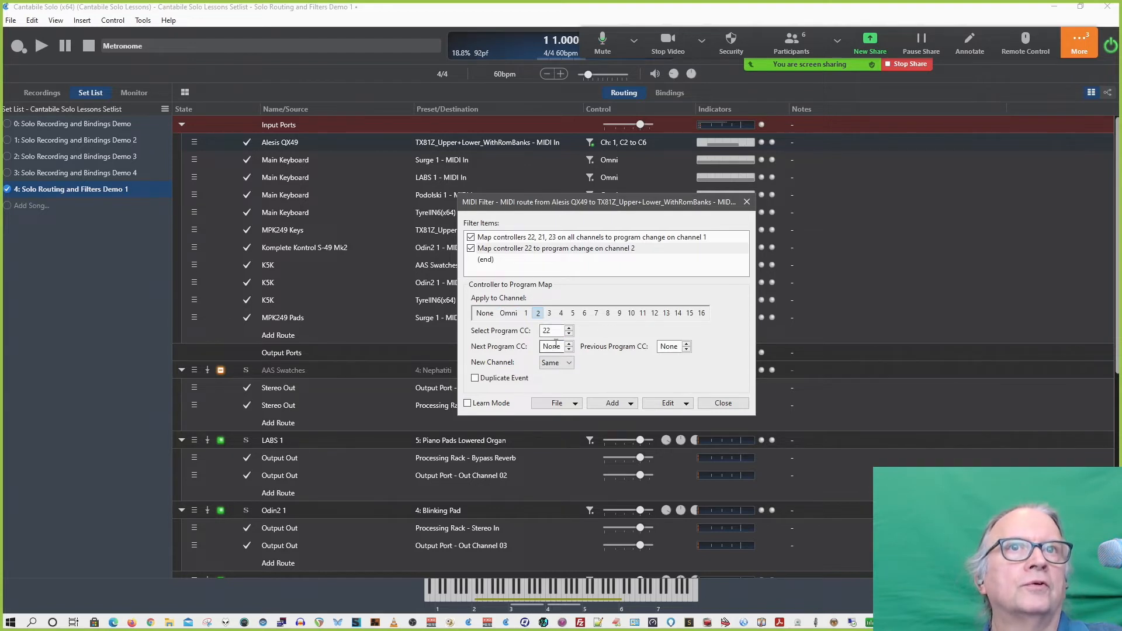
type("21")
double_click(669, 346)
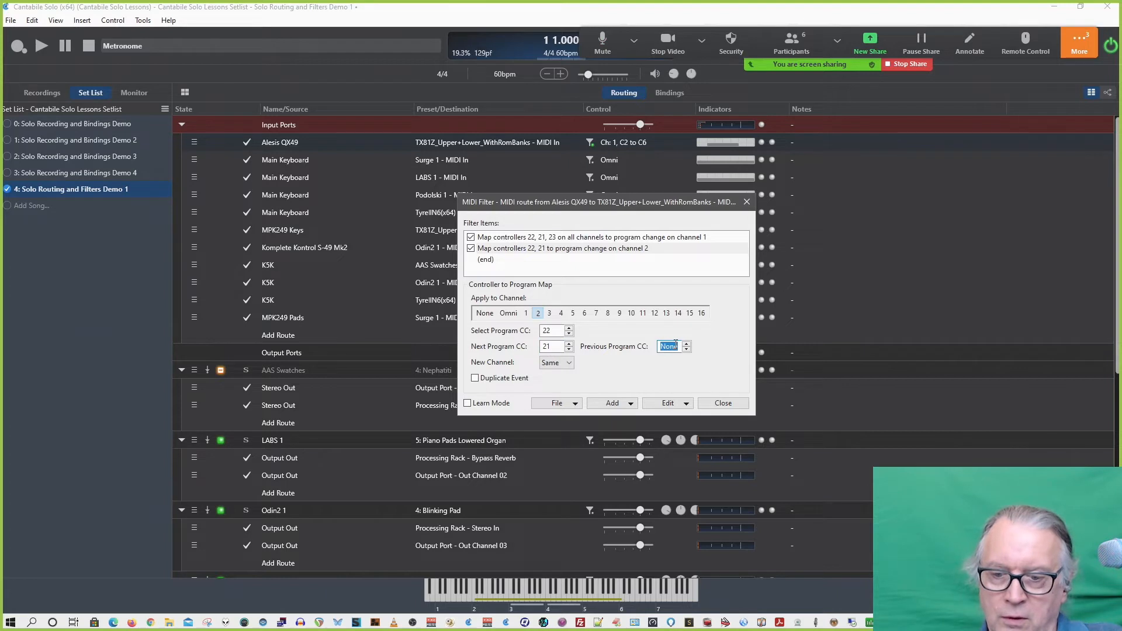
type("23")
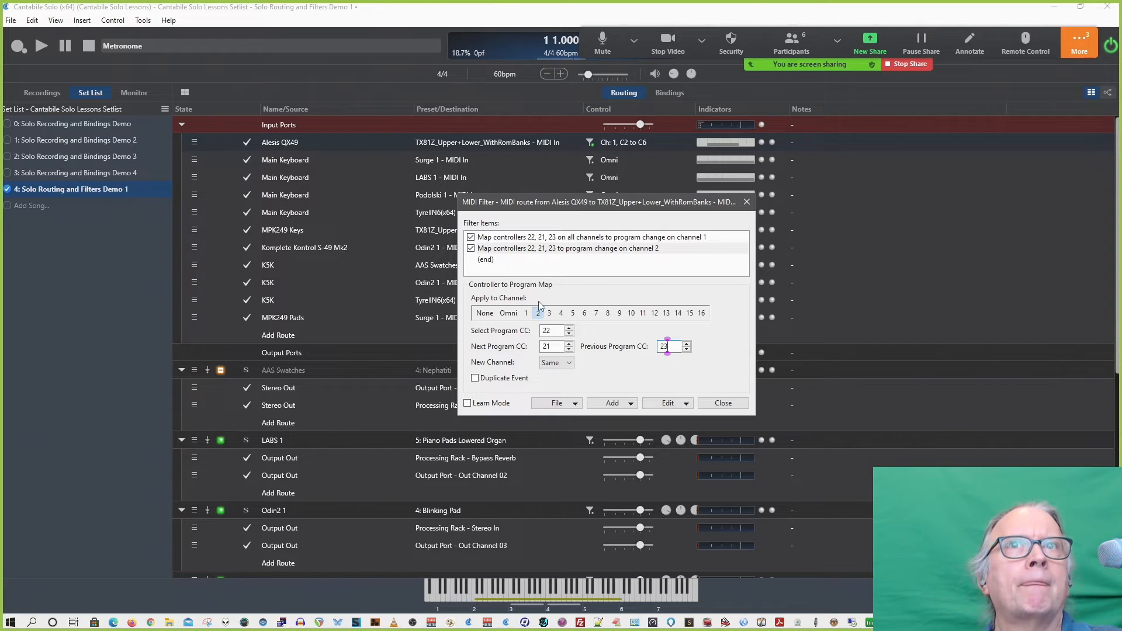
Compare the two Controller to Program Map filters and apply the first one to channel 1 only.
left_click(542, 243)
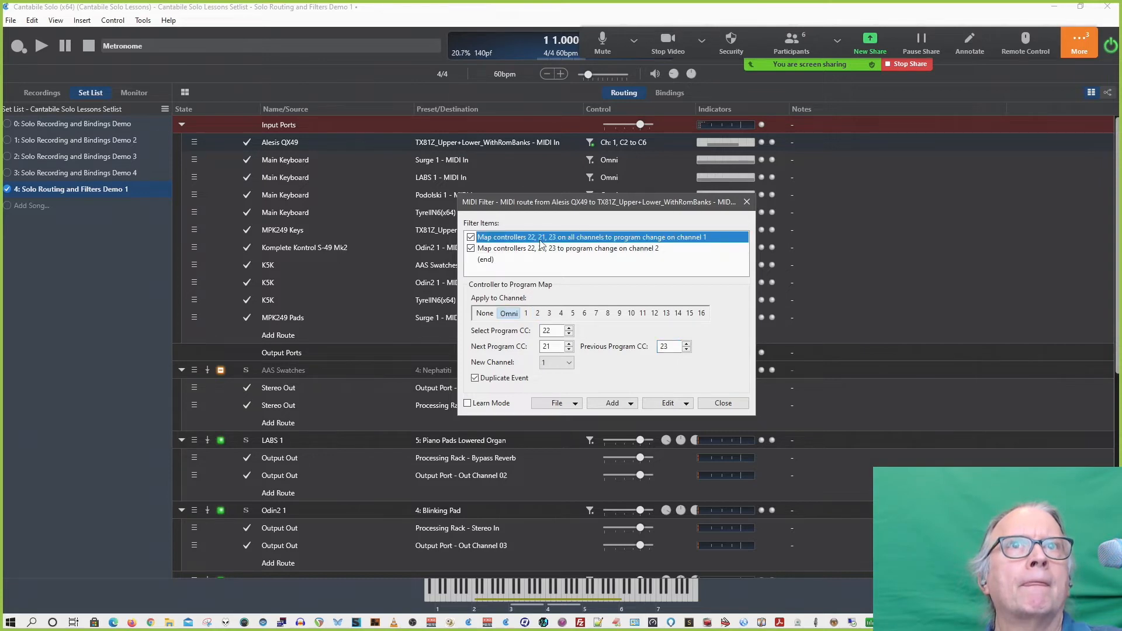
left_click(553, 249)
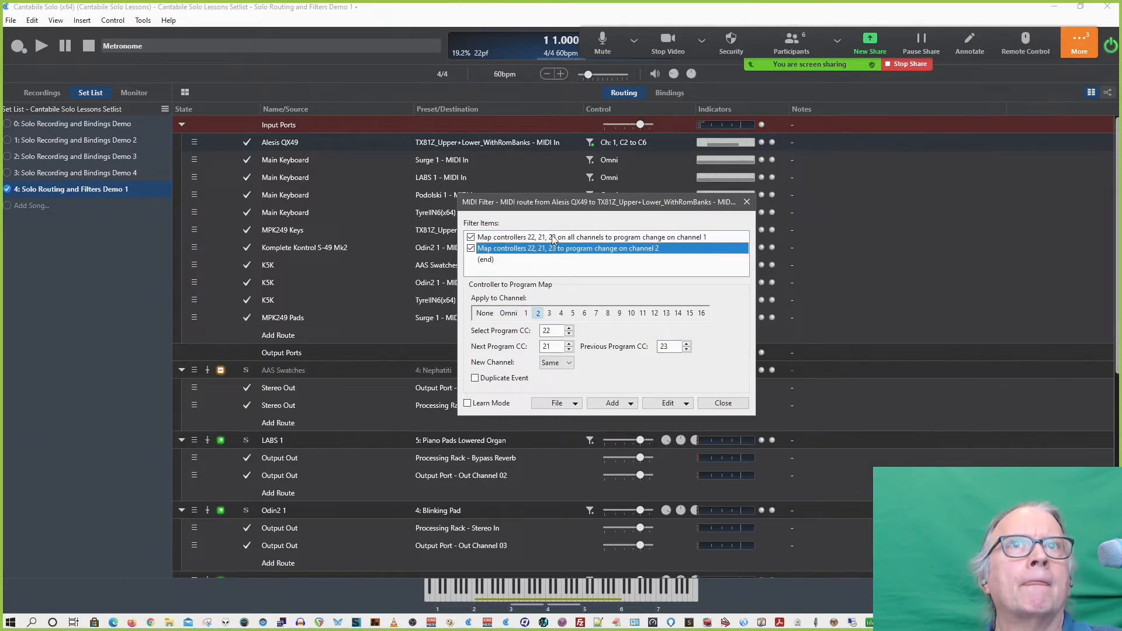
left_click(553, 237)
left_click(525, 313)
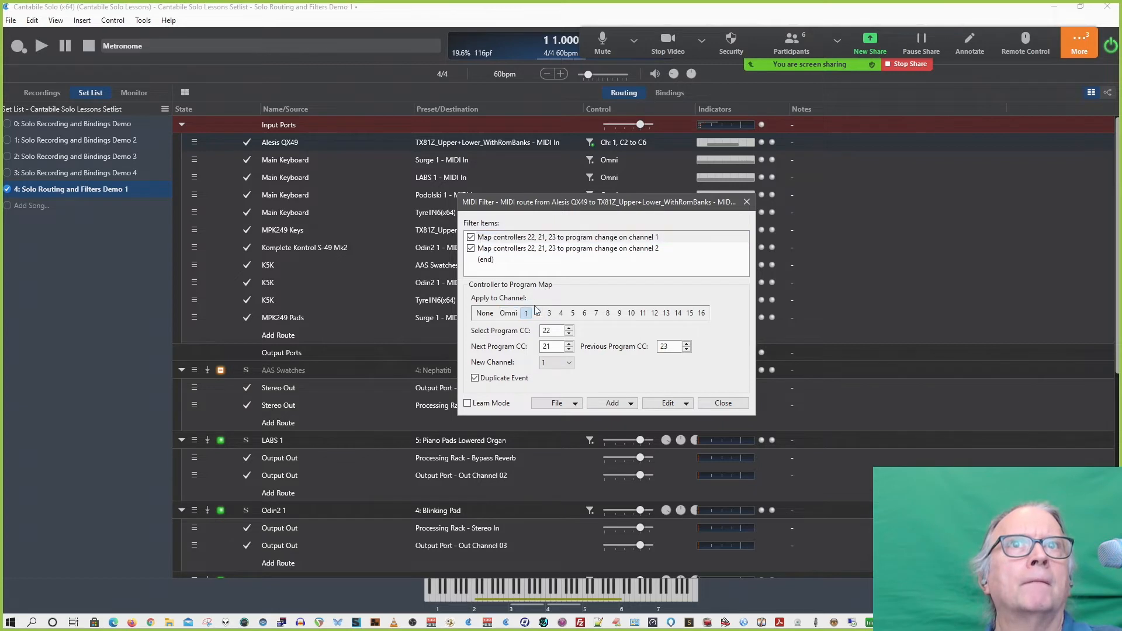
Compare the settings of the channel 1 and channel 2 controller-to-program mappings in the Alesis QX49 route's MIDI filter.
left_click(552, 260)
left_click(557, 247)
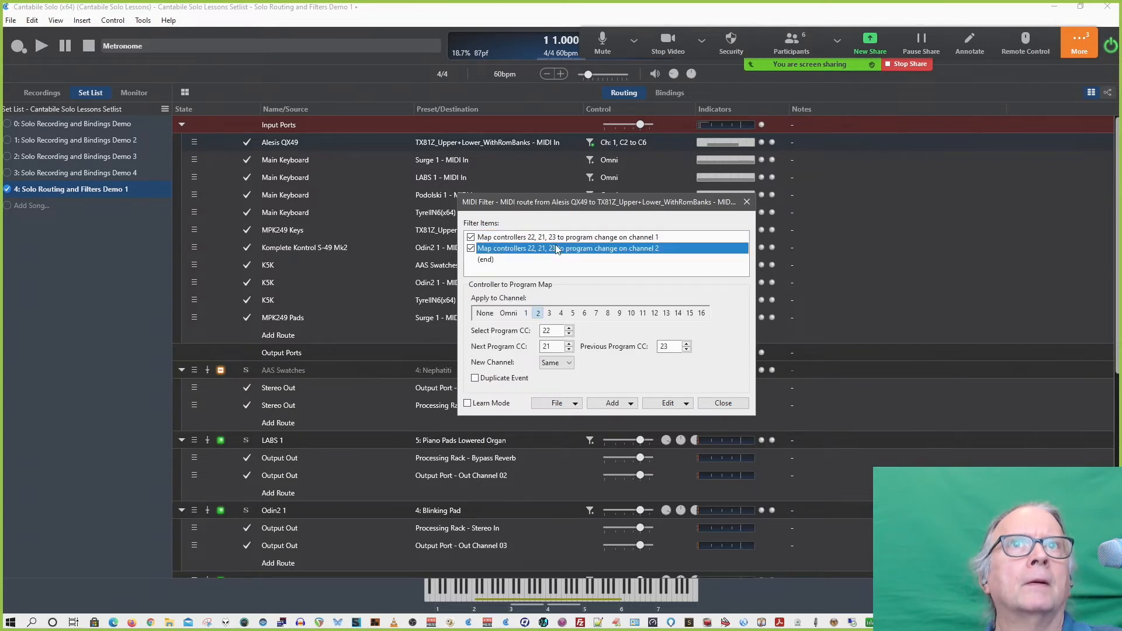
left_click(560, 238)
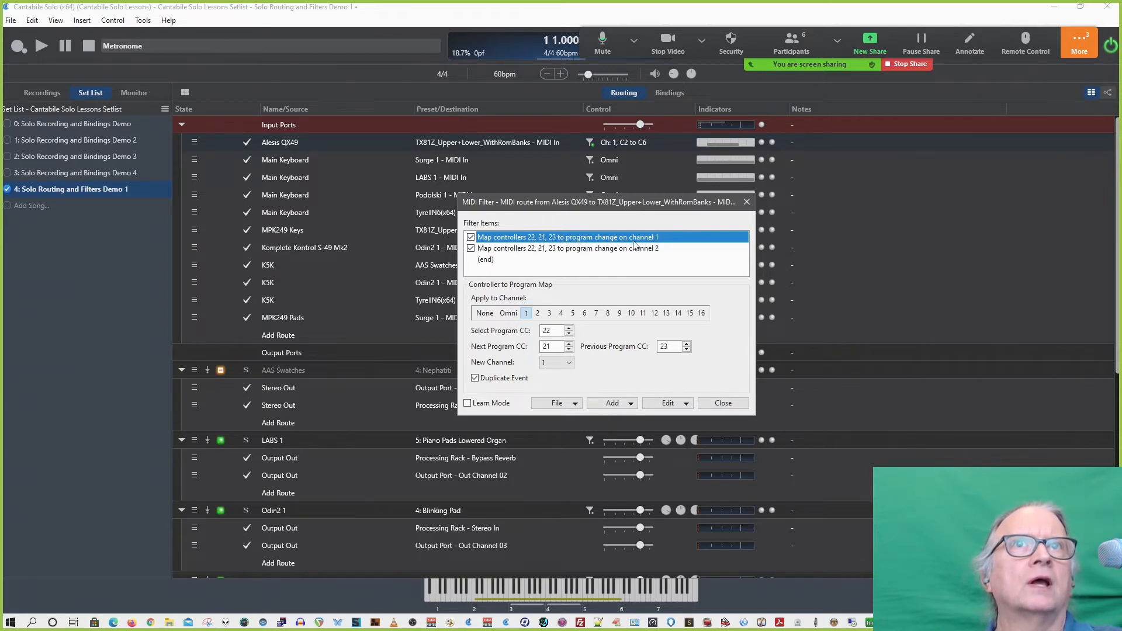
left_click(529, 250)
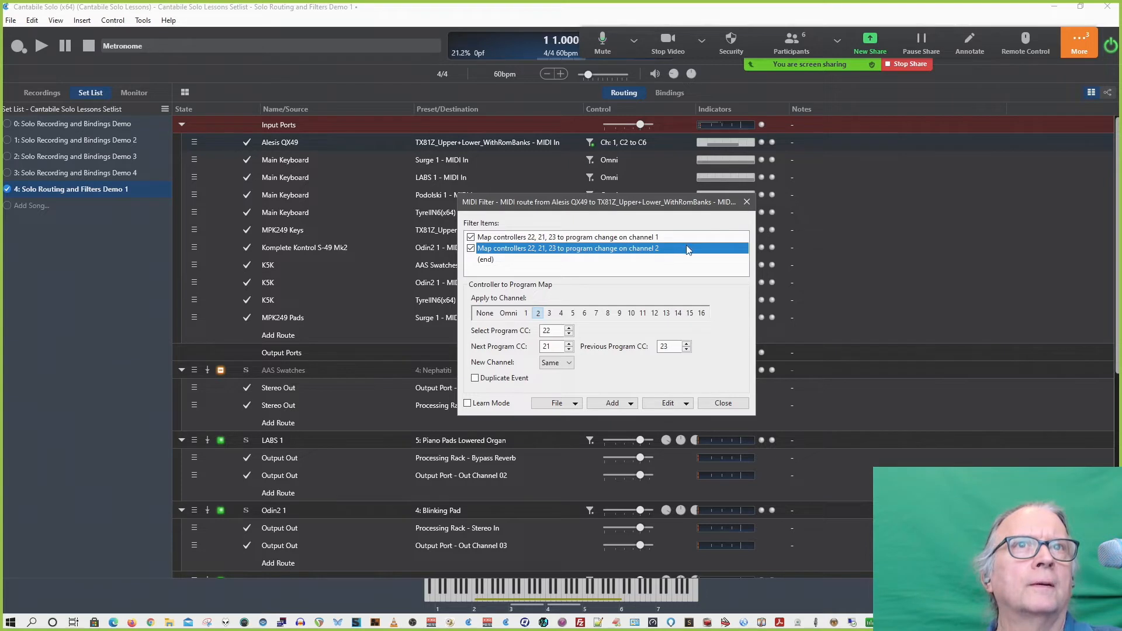
Set Select Program CC to 22 for the channel 2 controller-to-program mapping and enable Duplicate Event.
key("Up")
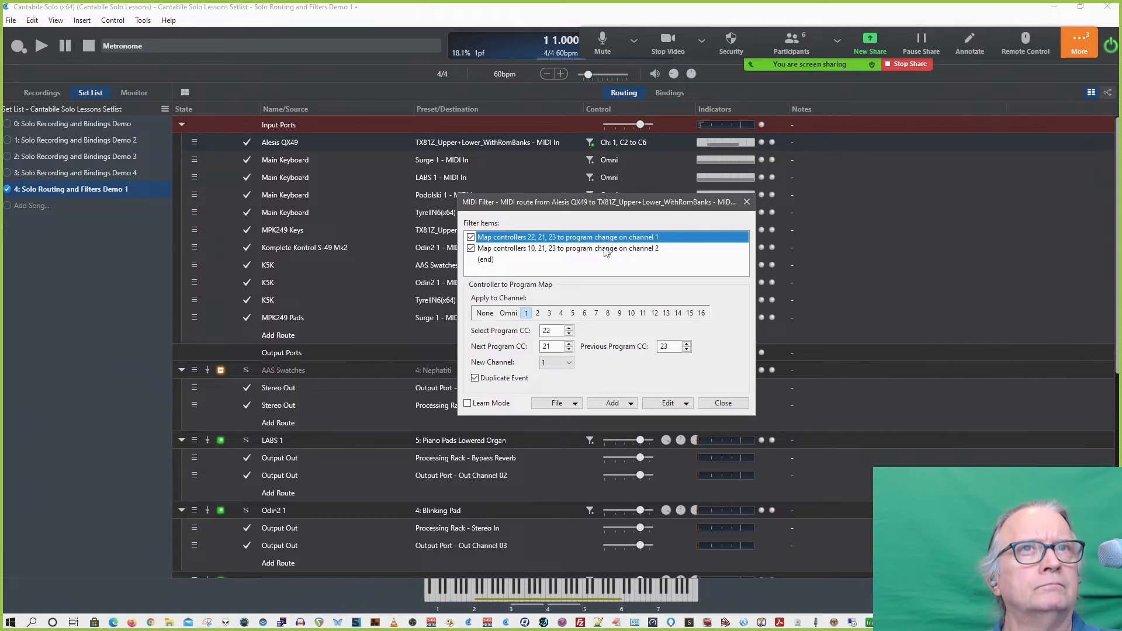
left_click(605, 252)
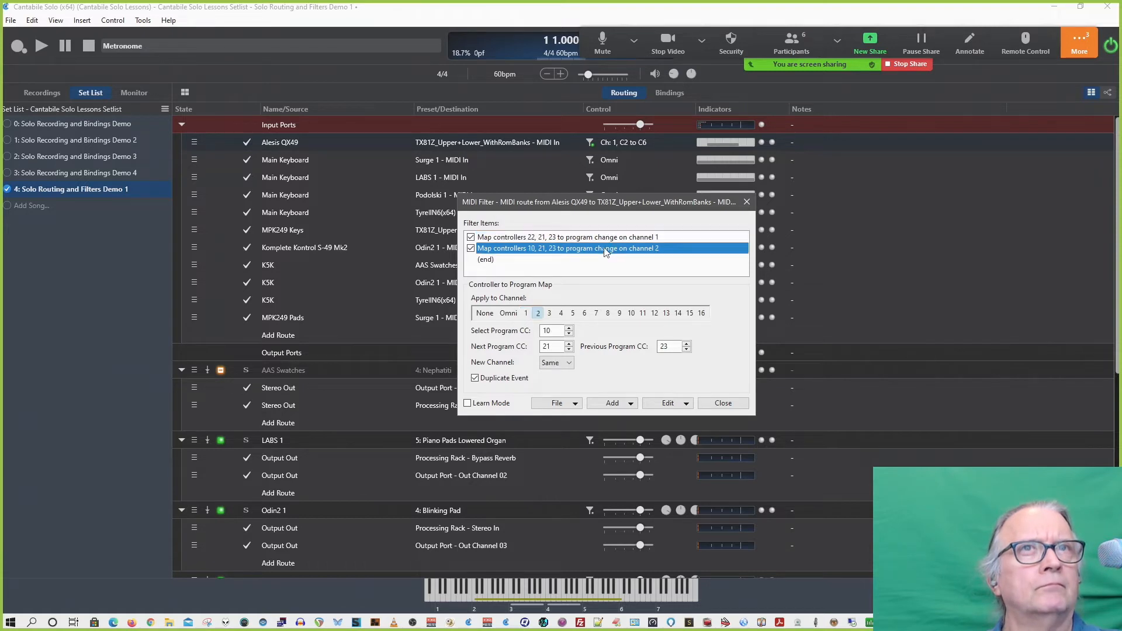
left_click(508, 384)
double_click(549, 331)
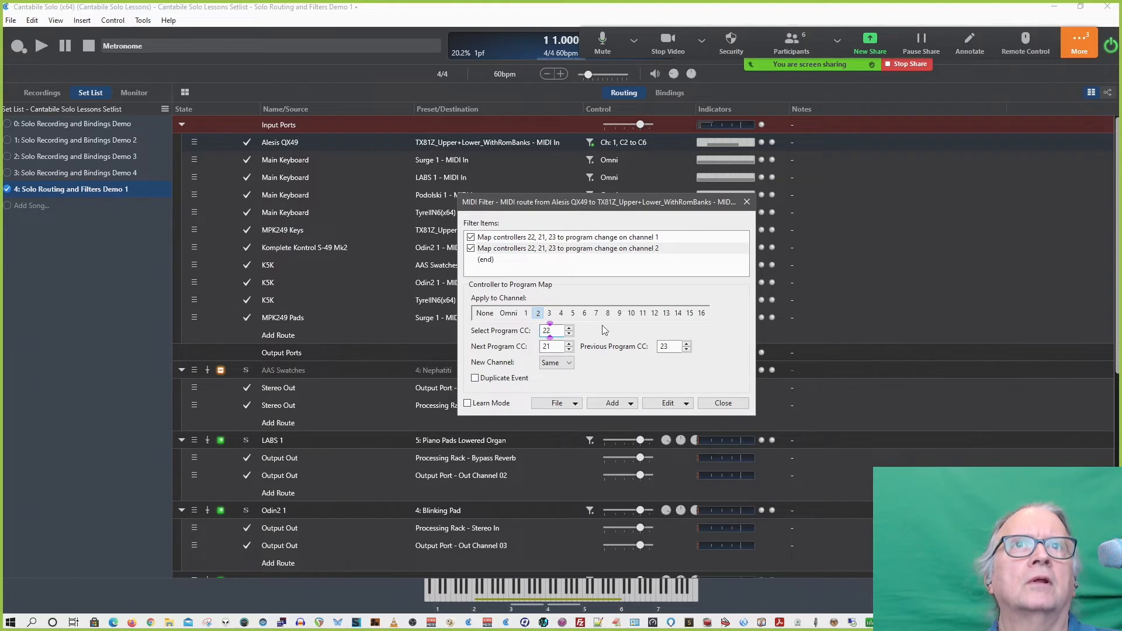
type("22")
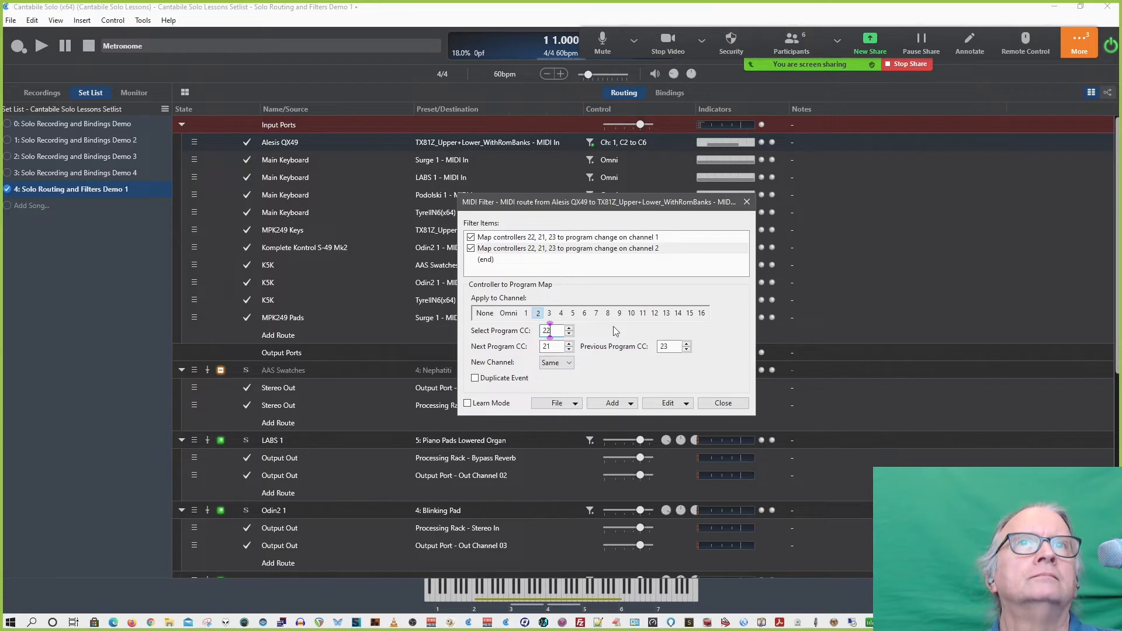
left_click(525, 378)
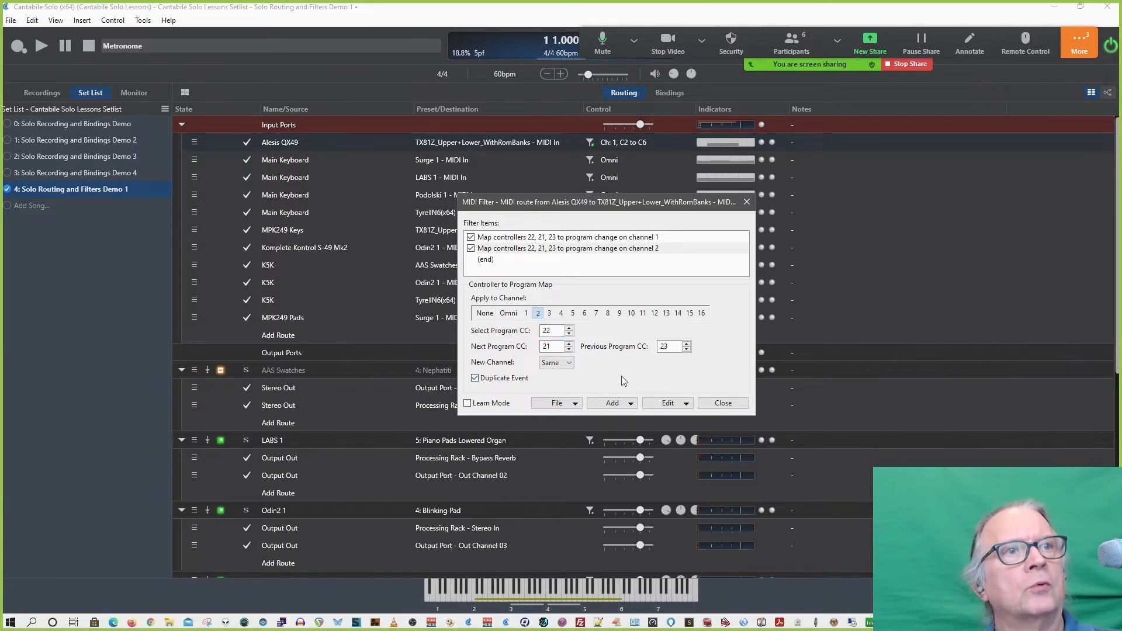
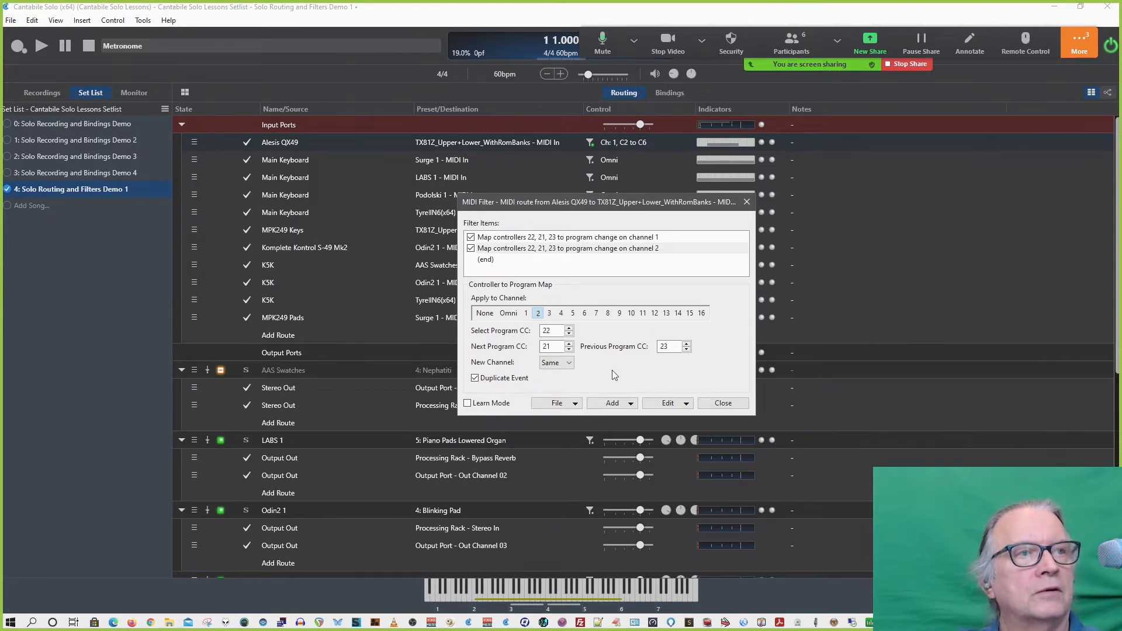
Examine the preset list of the Odin2 1 plugin and close its window without choosing a preset.
left_click(637, 182)
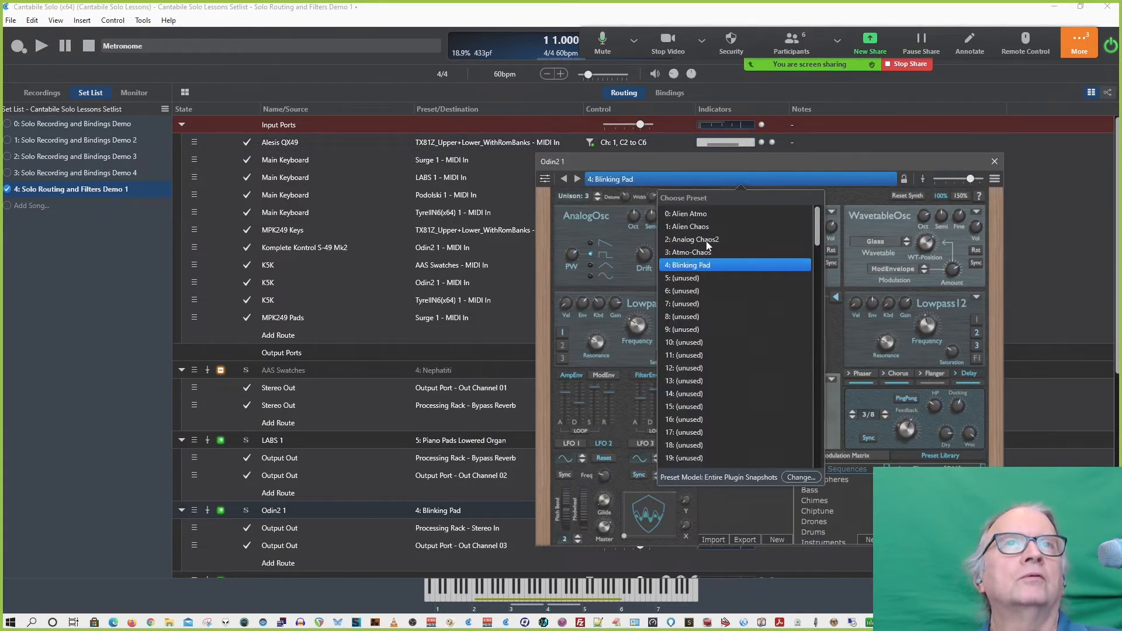
left_click(710, 161)
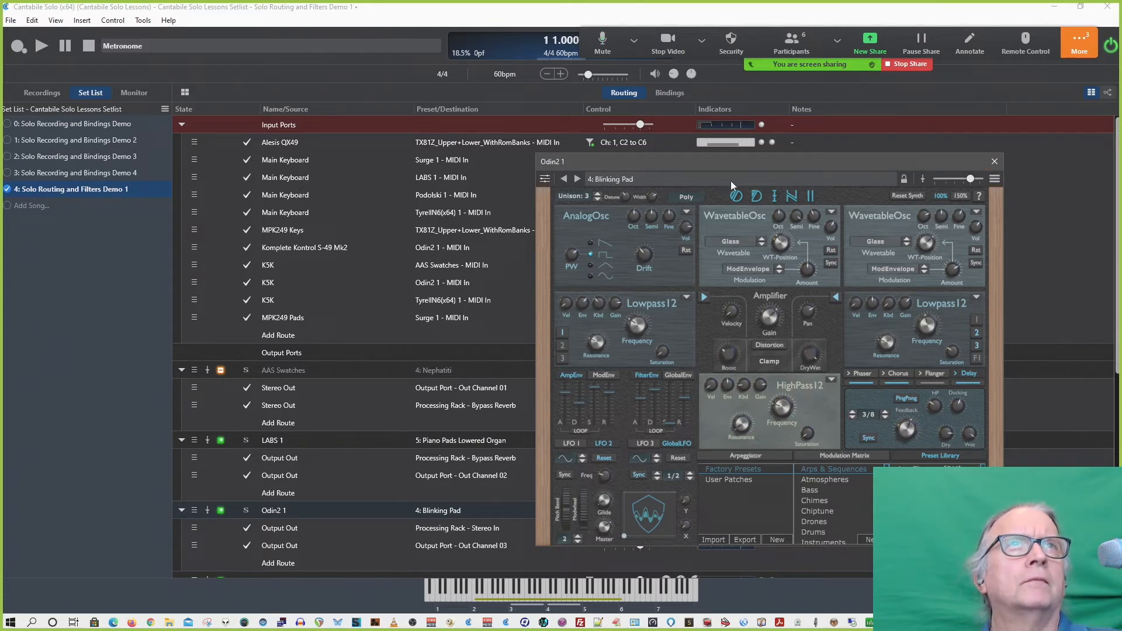
left_click(629, 180)
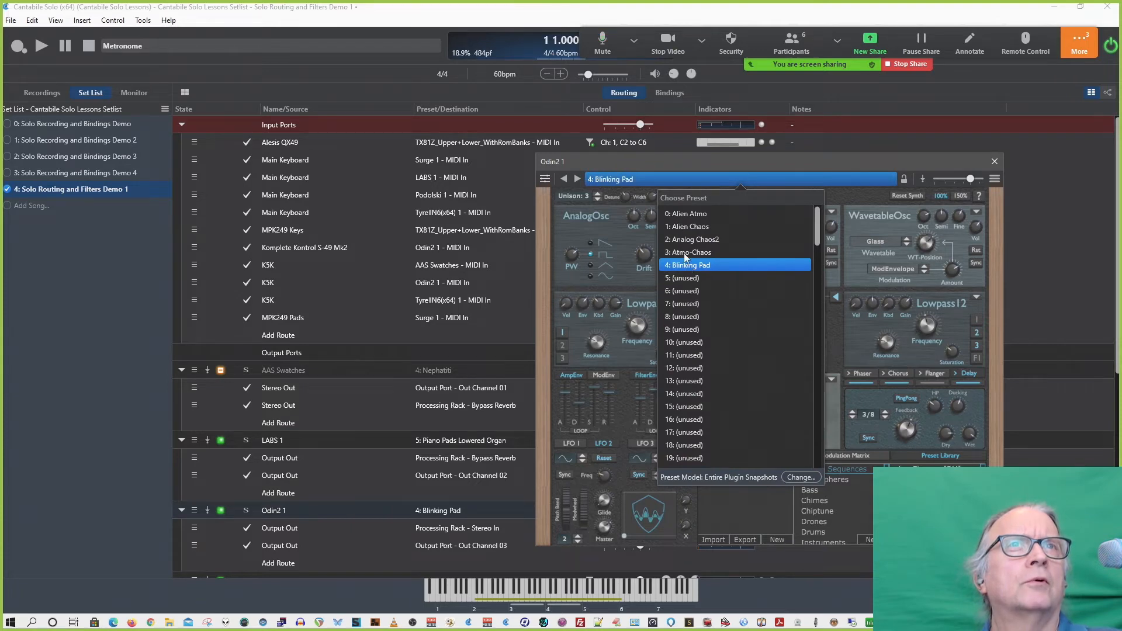
left_click(736, 164)
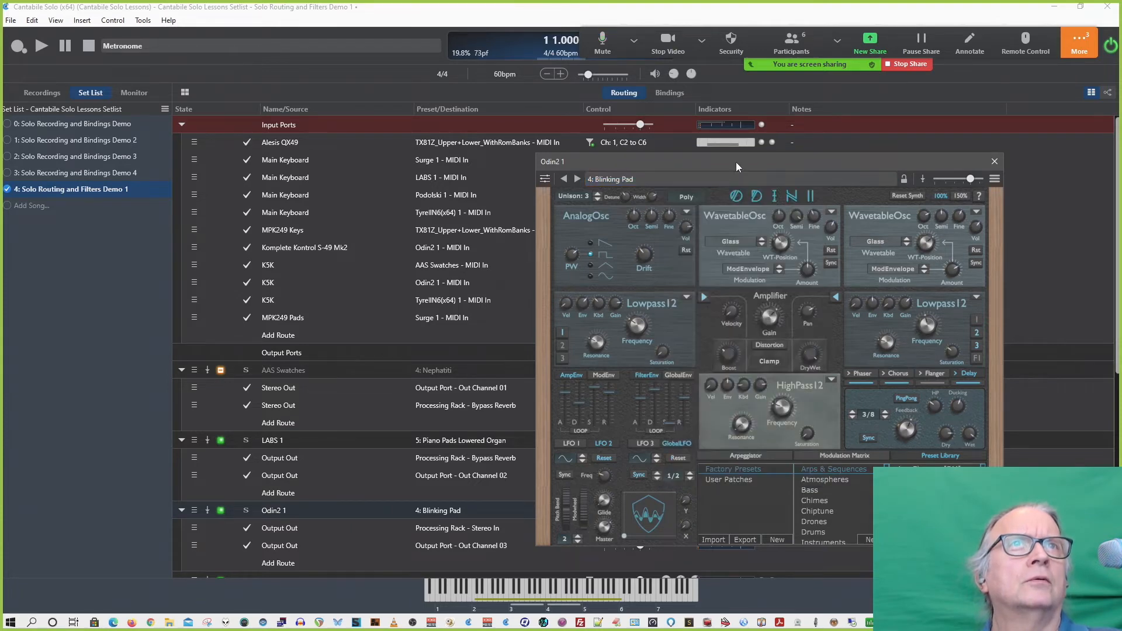
left_click(994, 162)
Set Select Program CC to 22 for the Alesis QX49 route's channel 1 mapping, checking the Odin2 1 preset list along the way.
left_click(590, 142)
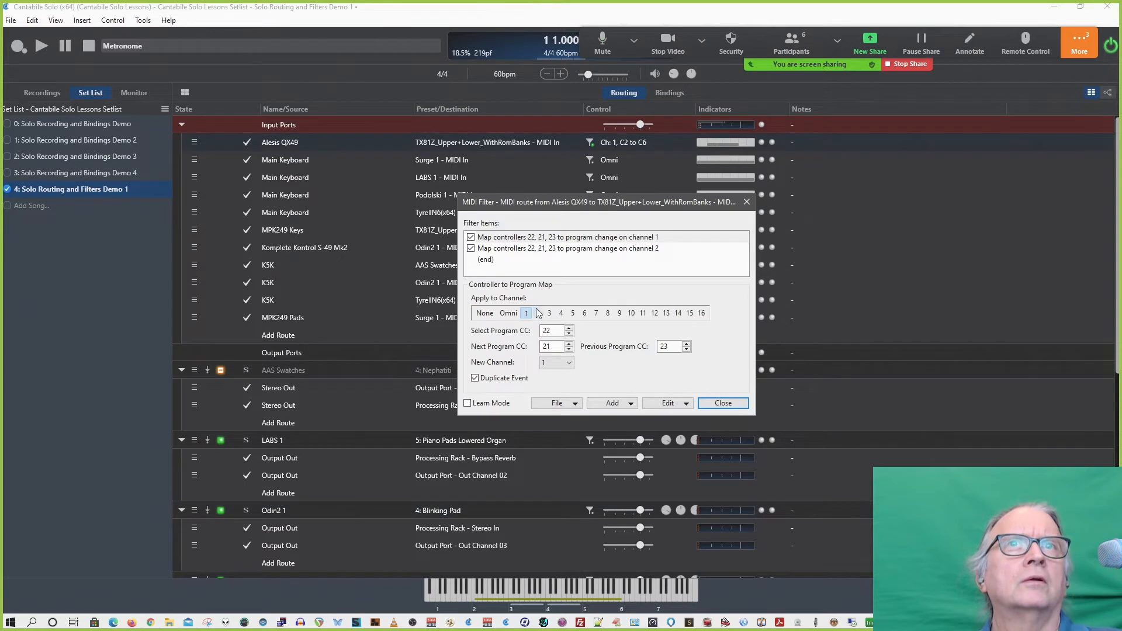
double_click(552, 331)
type("23")
key("BackSpace")
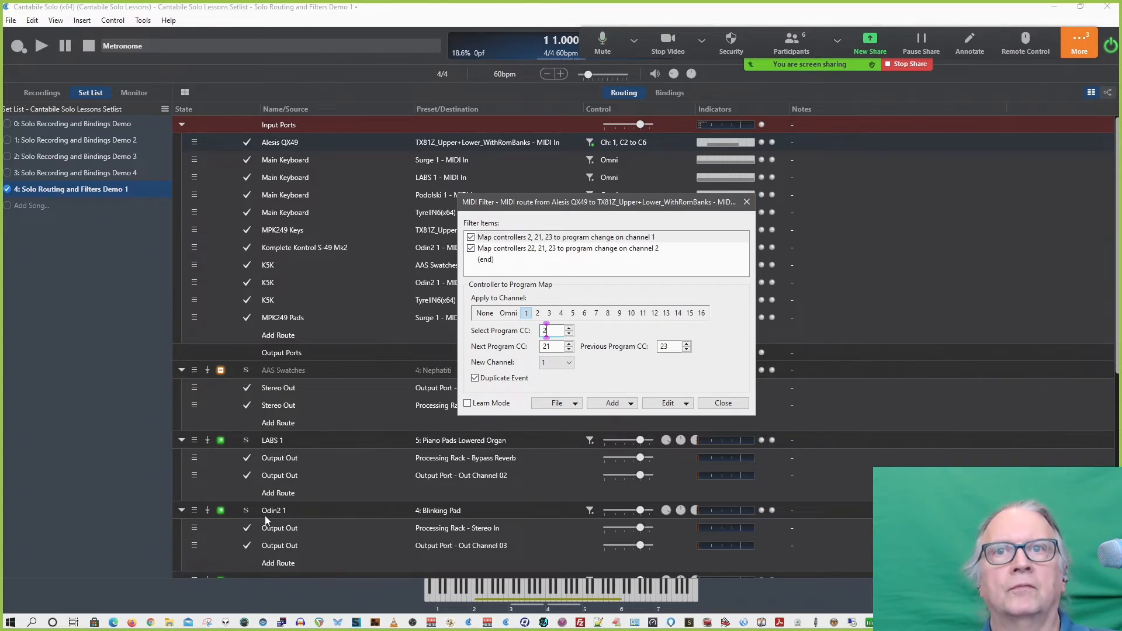
left_click(434, 512)
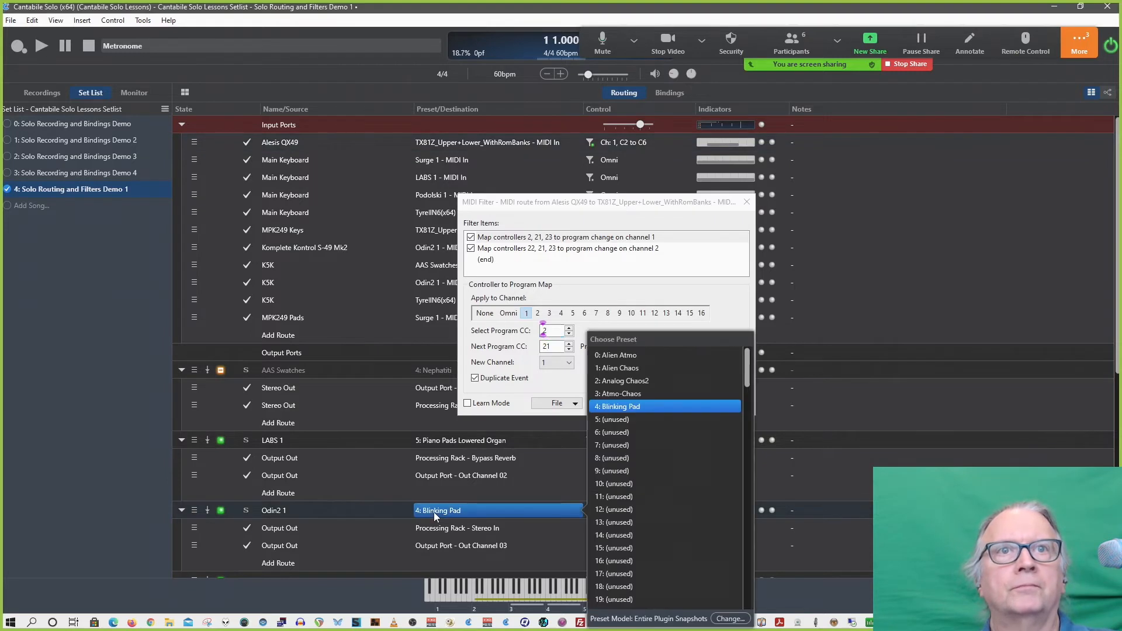
left_click(616, 269)
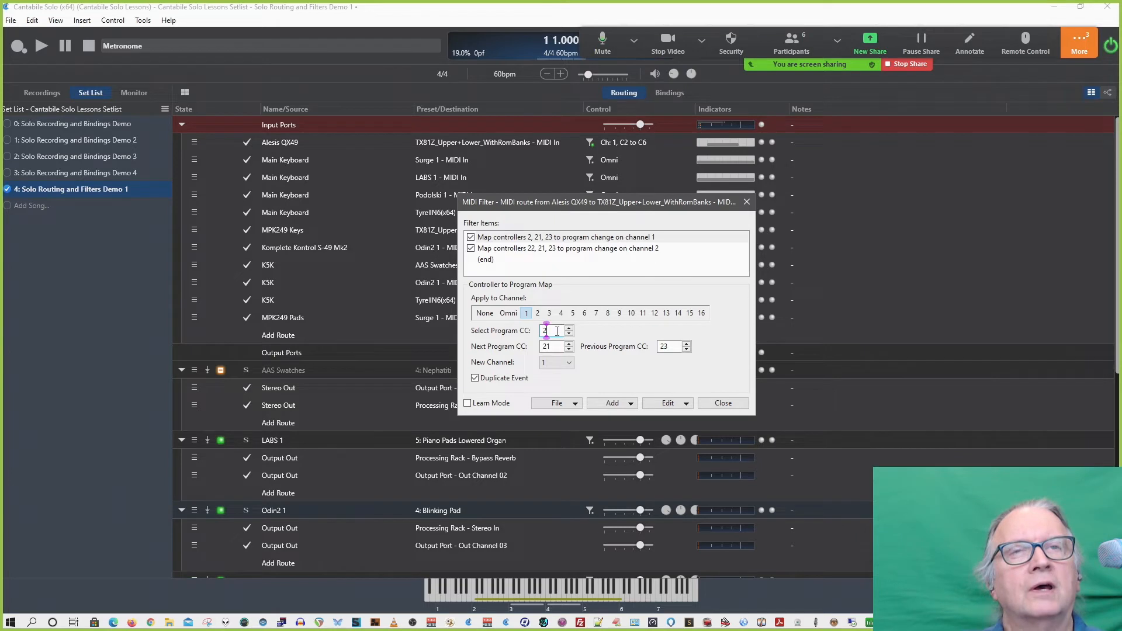
type("2")
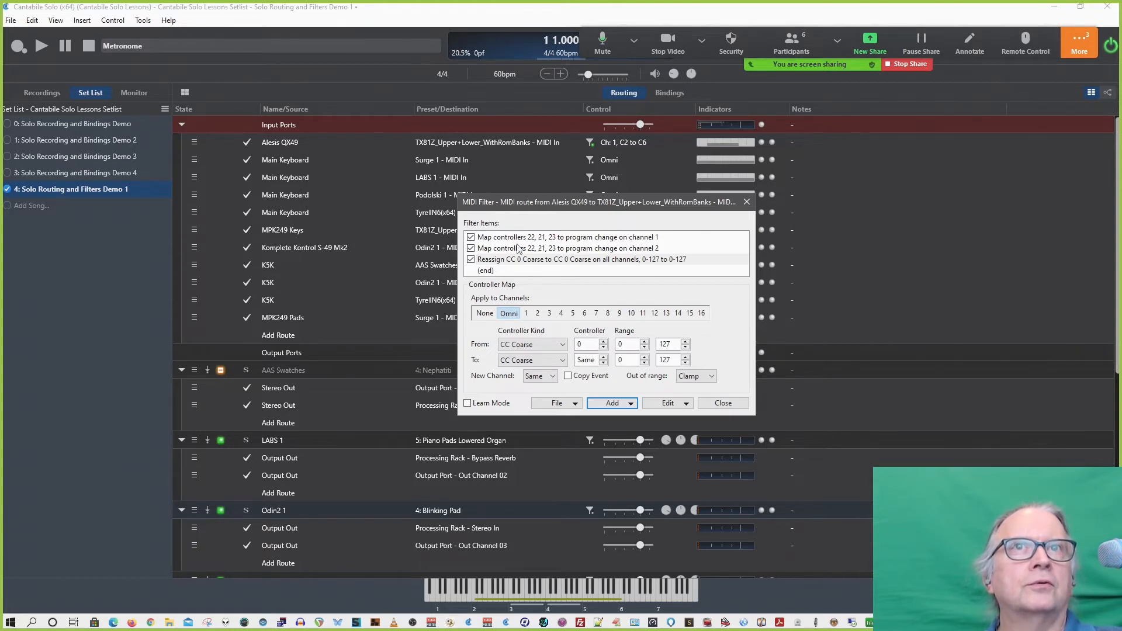
Move the controller reassignment filter above the two program change mappings and map CC 18 to CC 22.
left_click(501, 260)
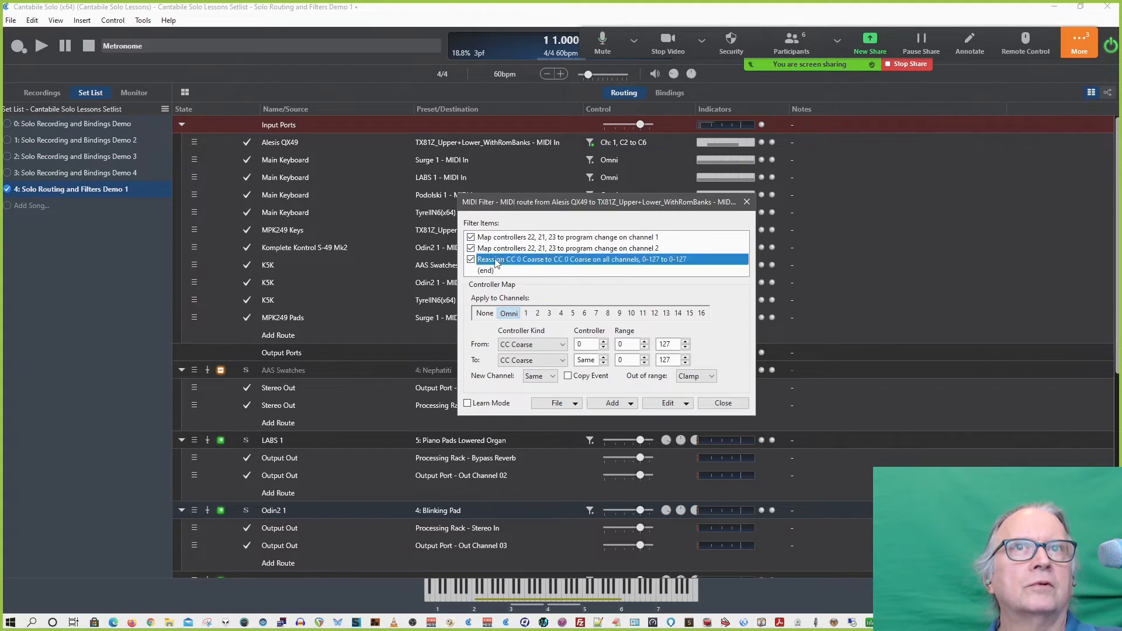
left_click_drag(536, 260, 565, 237)
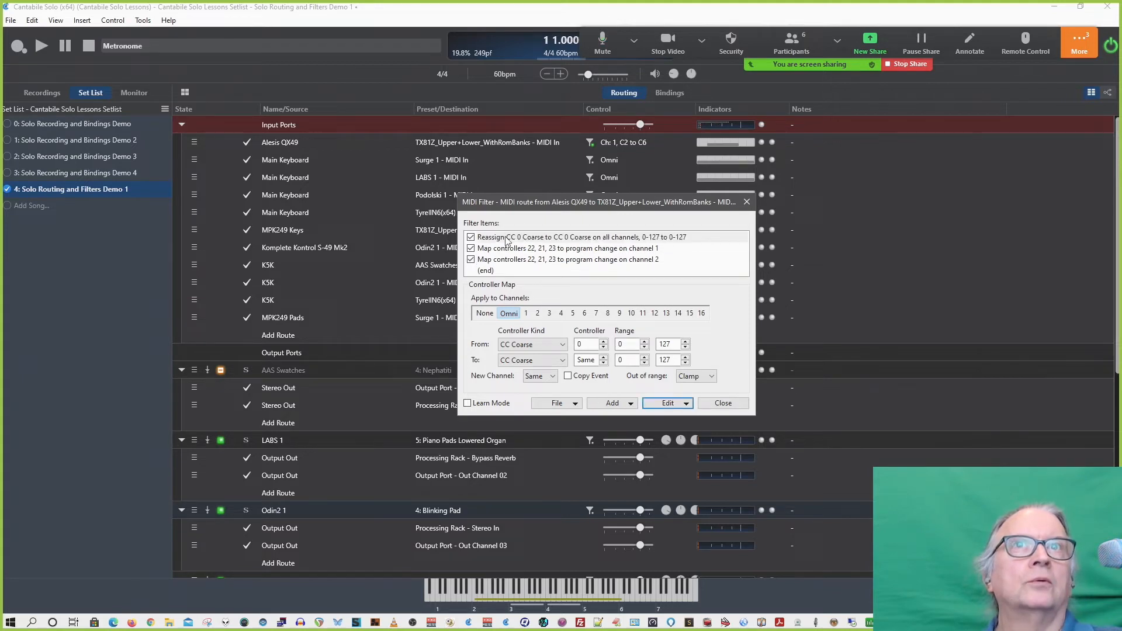
left_click(622, 238)
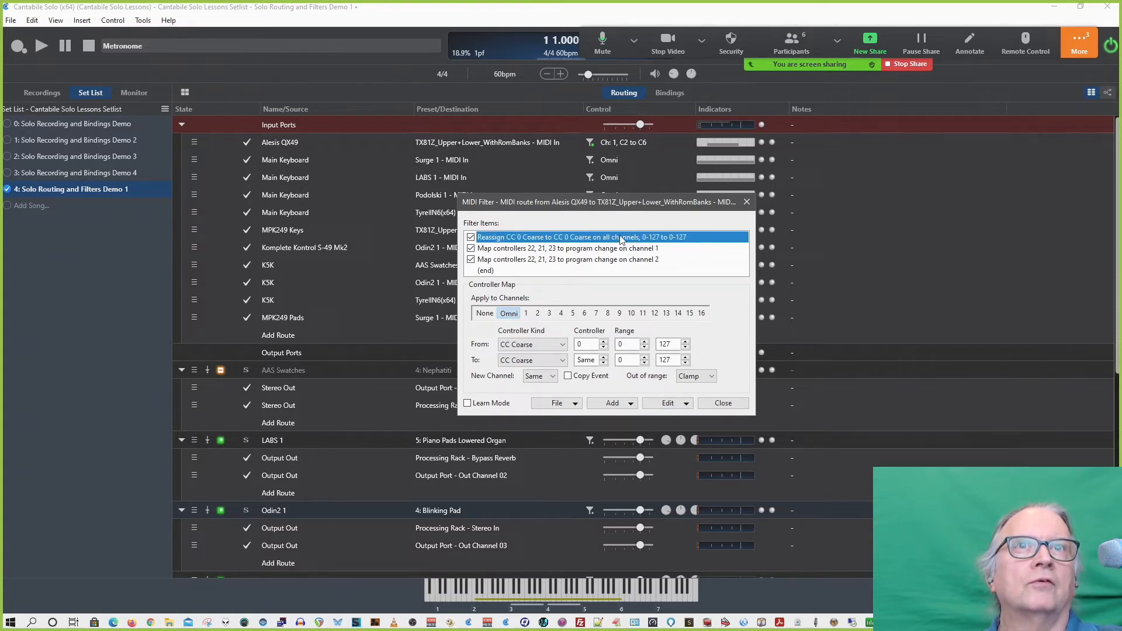
left_click(584, 345)
type("18")
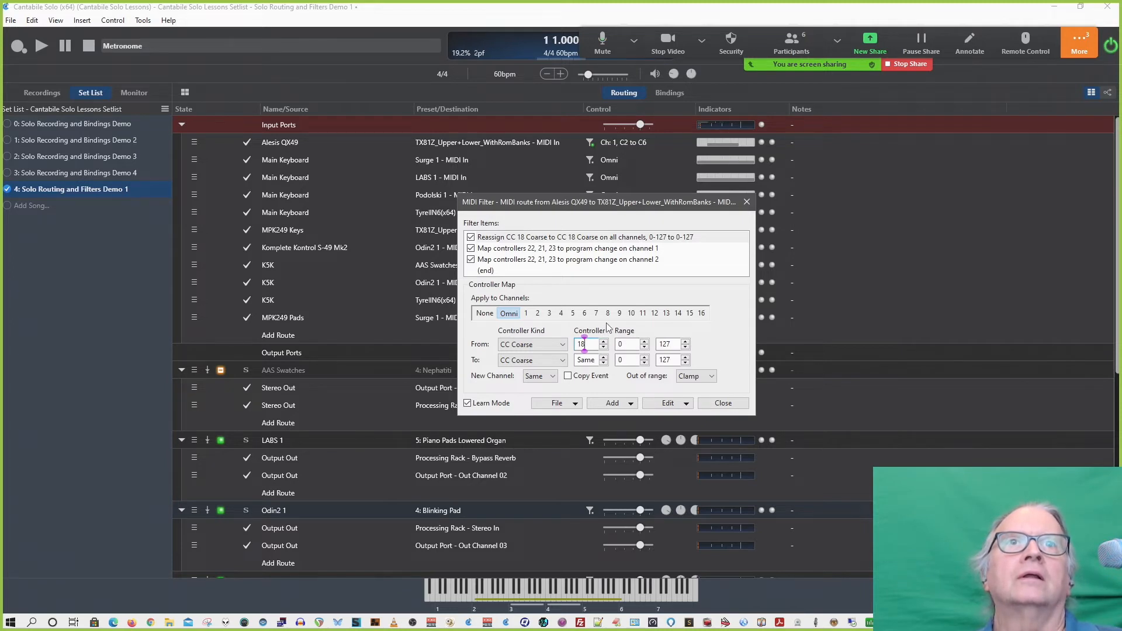
double_click(593, 360)
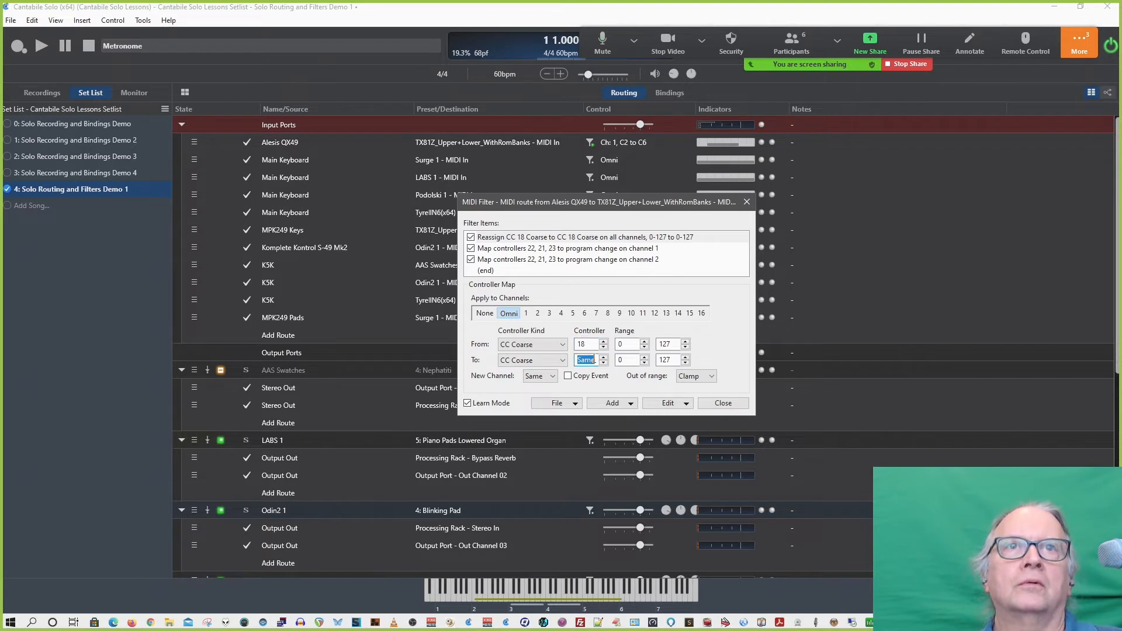
type("22")
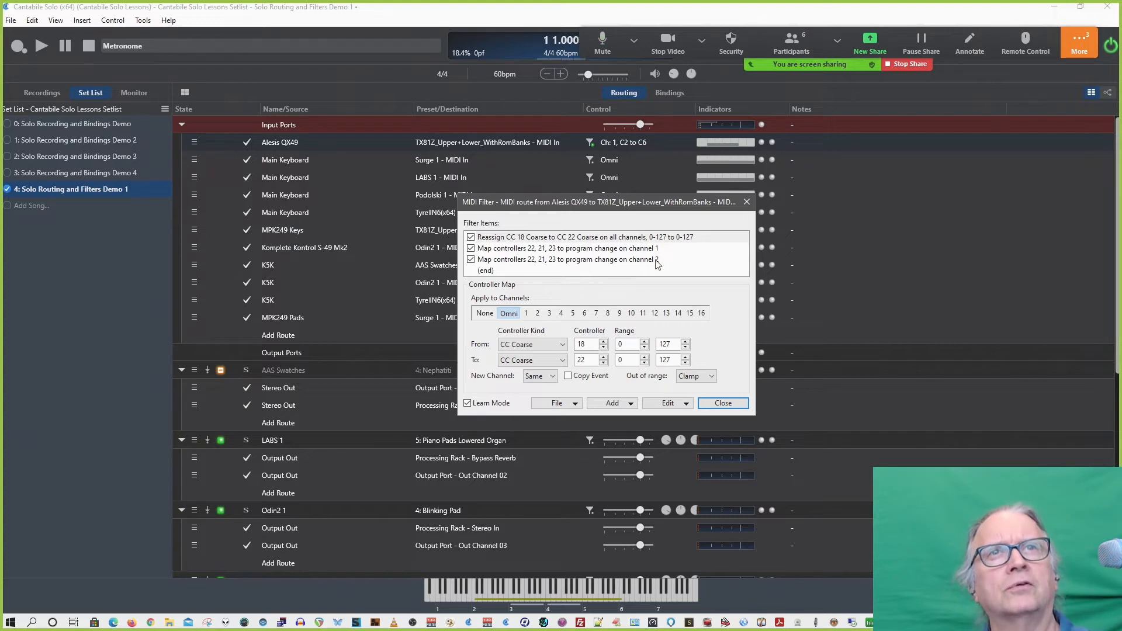
Clear all items from the route's MIDI filter and add a Key Range filter.
left_click(619, 403)
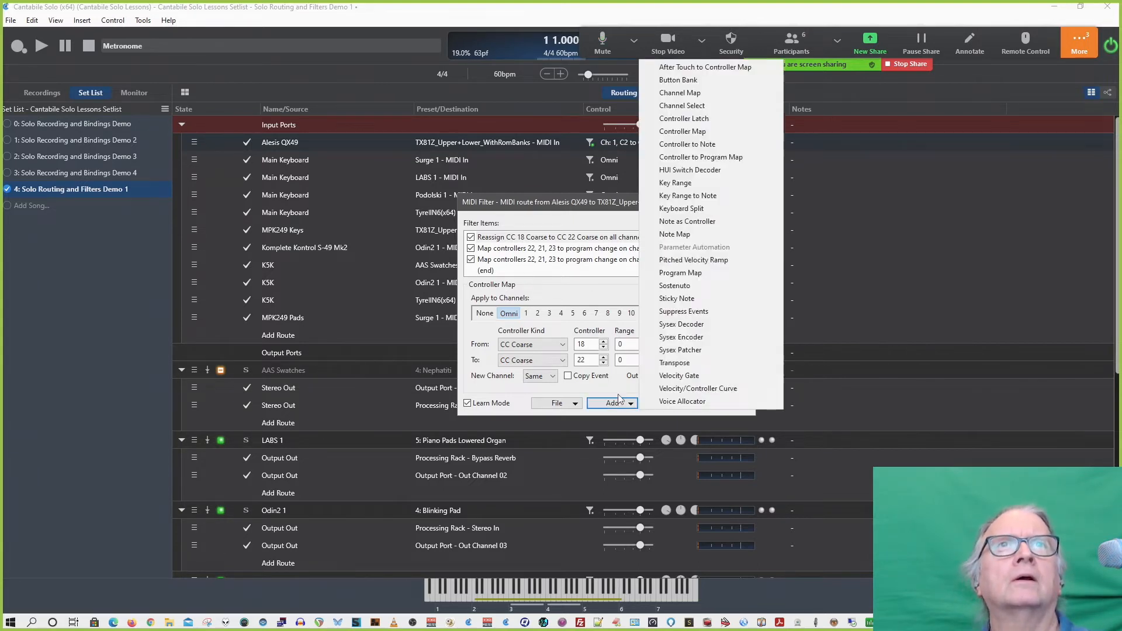
left_click(596, 241)
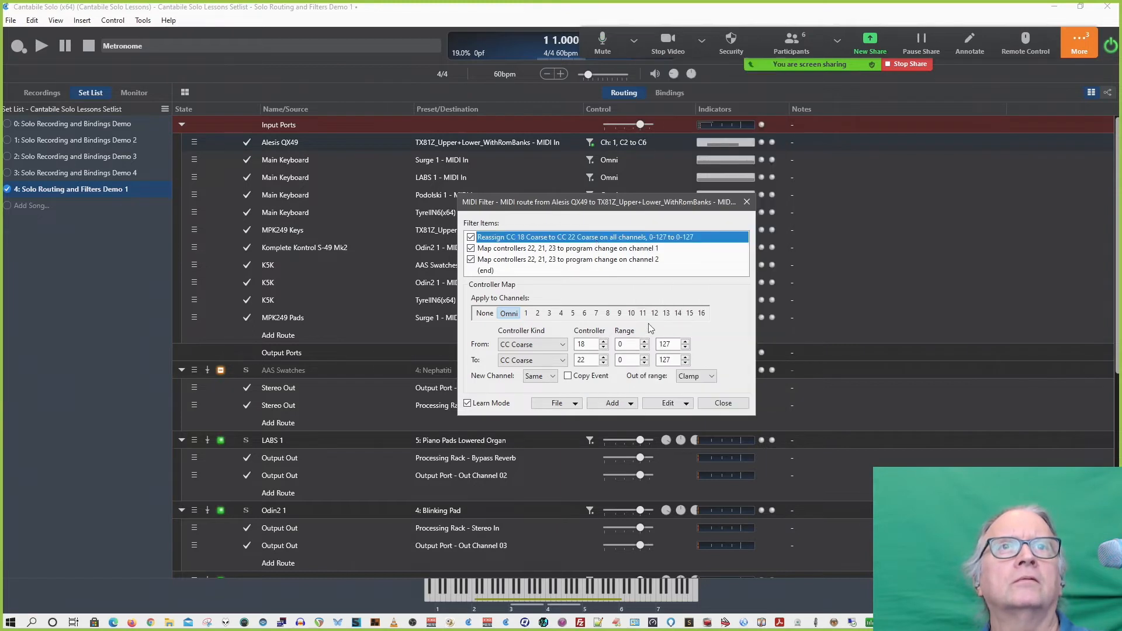
left_click(668, 403)
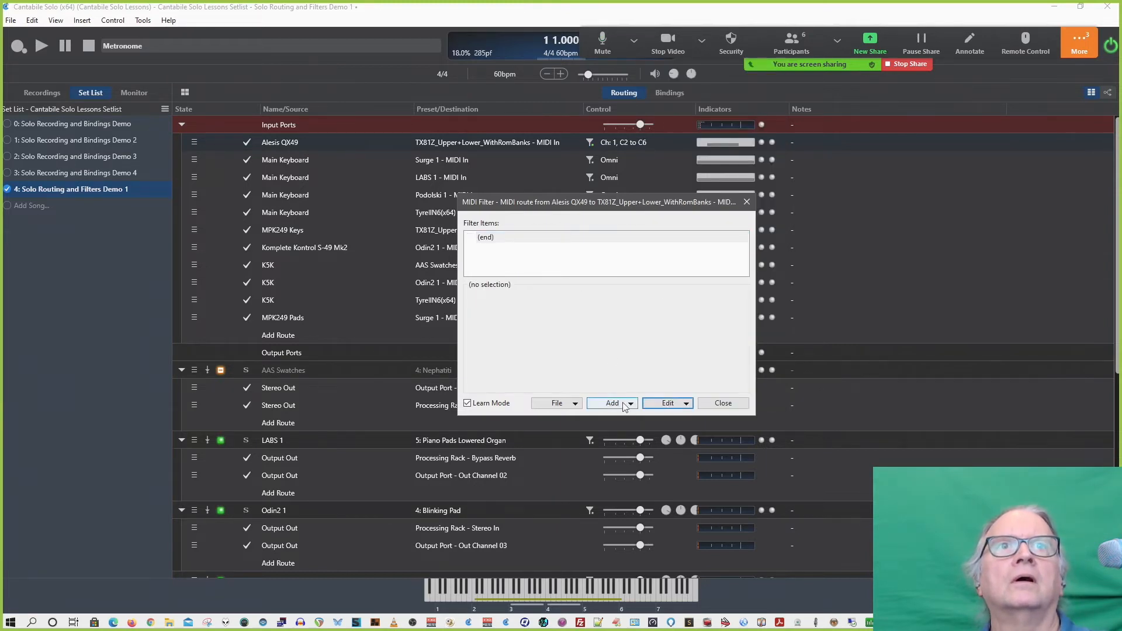
left_click(625, 406)
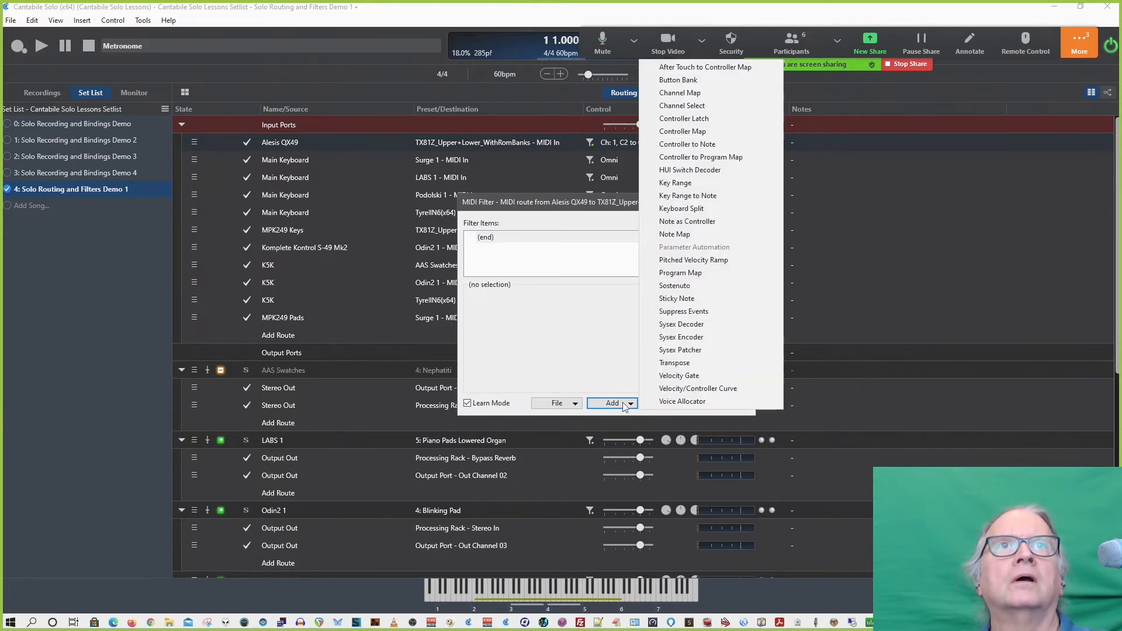
left_click(702, 183)
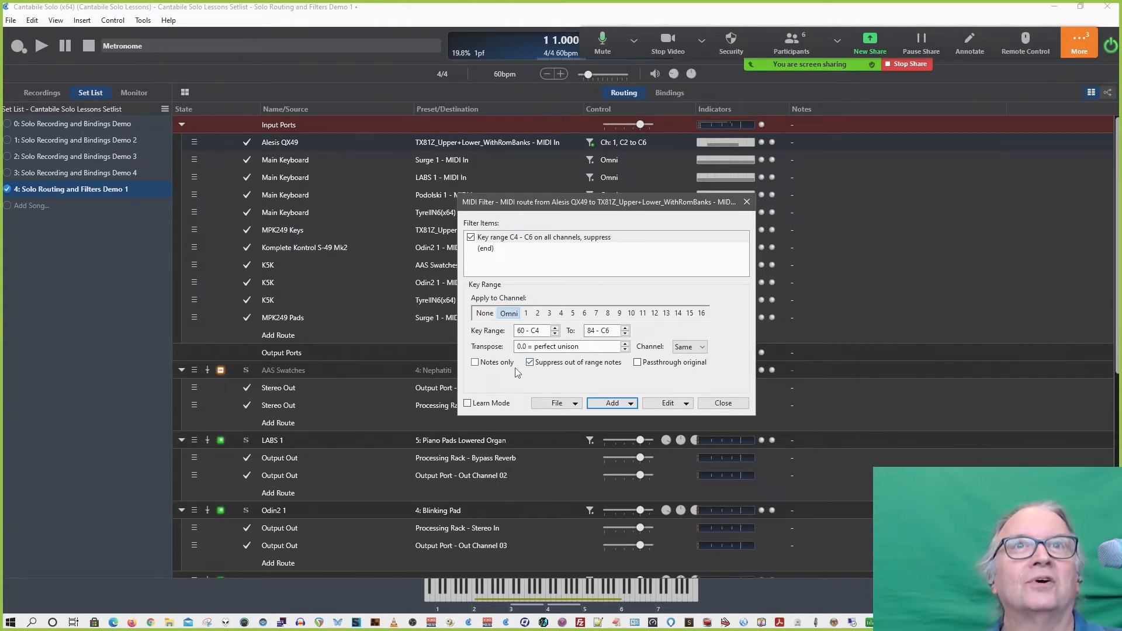
Enable Notes only, Suppress out of range notes and Passthrough original for the key range filter.
left_click(531, 363)
left_click(476, 363)
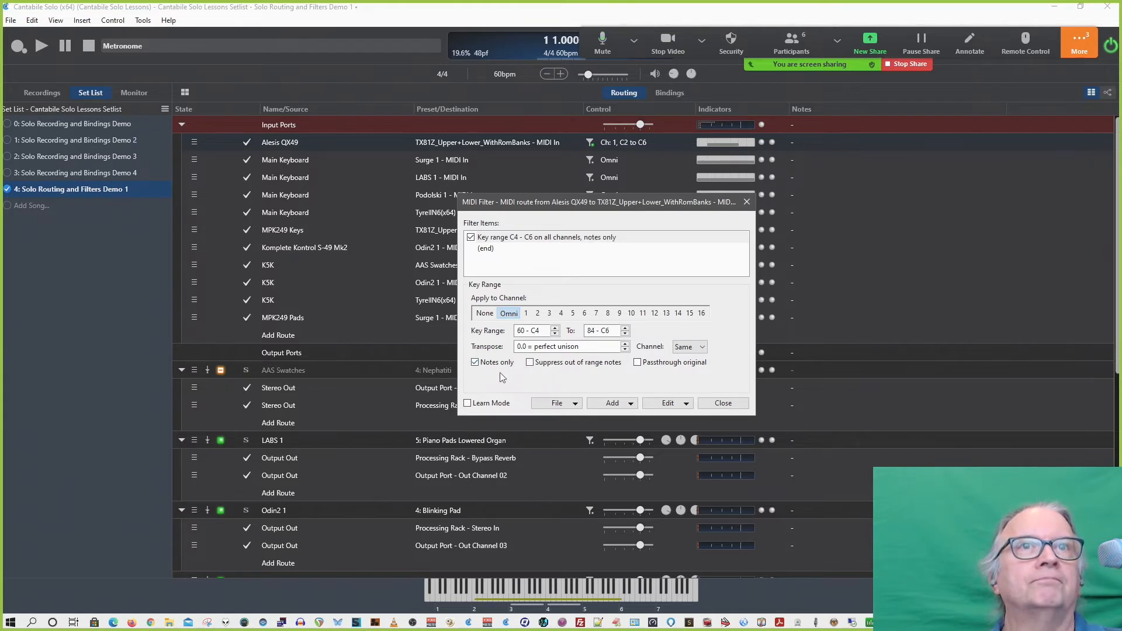
left_click(530, 363)
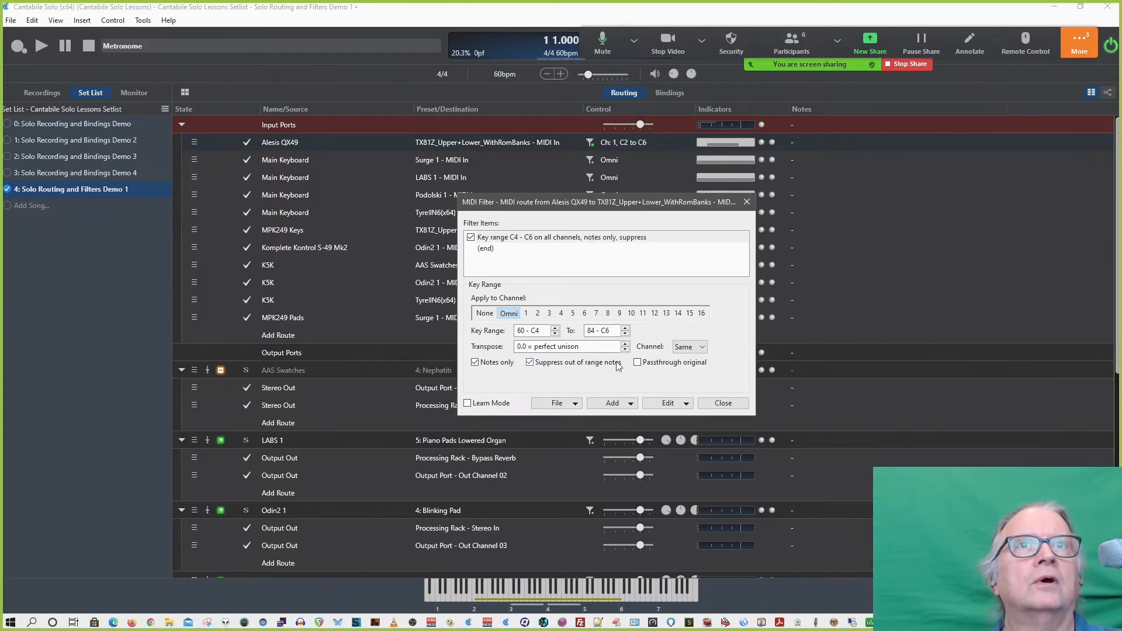
left_click(660, 365)
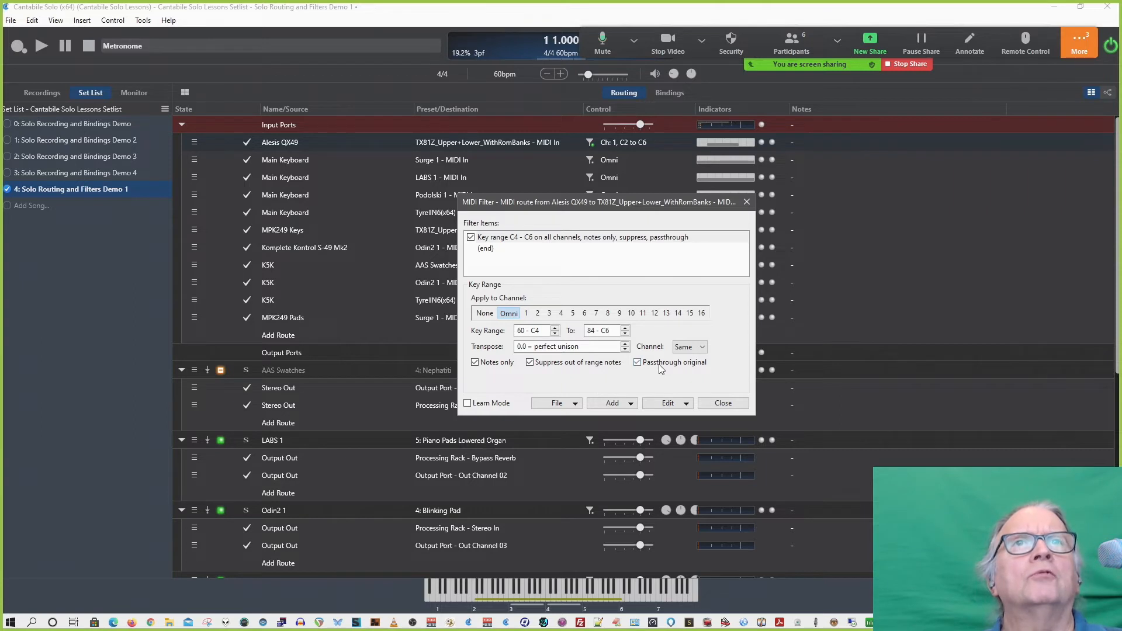
left_click(573, 363)
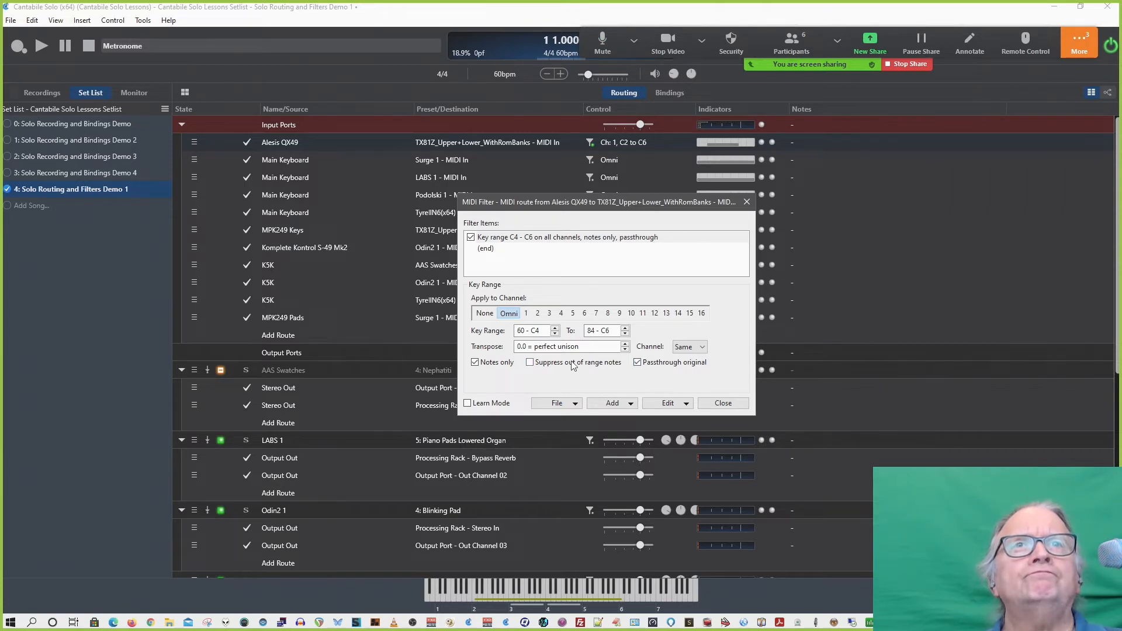
left_click(501, 362)
left_click(501, 362)
left_click(501, 364)
left_click(501, 363)
left_click(547, 363)
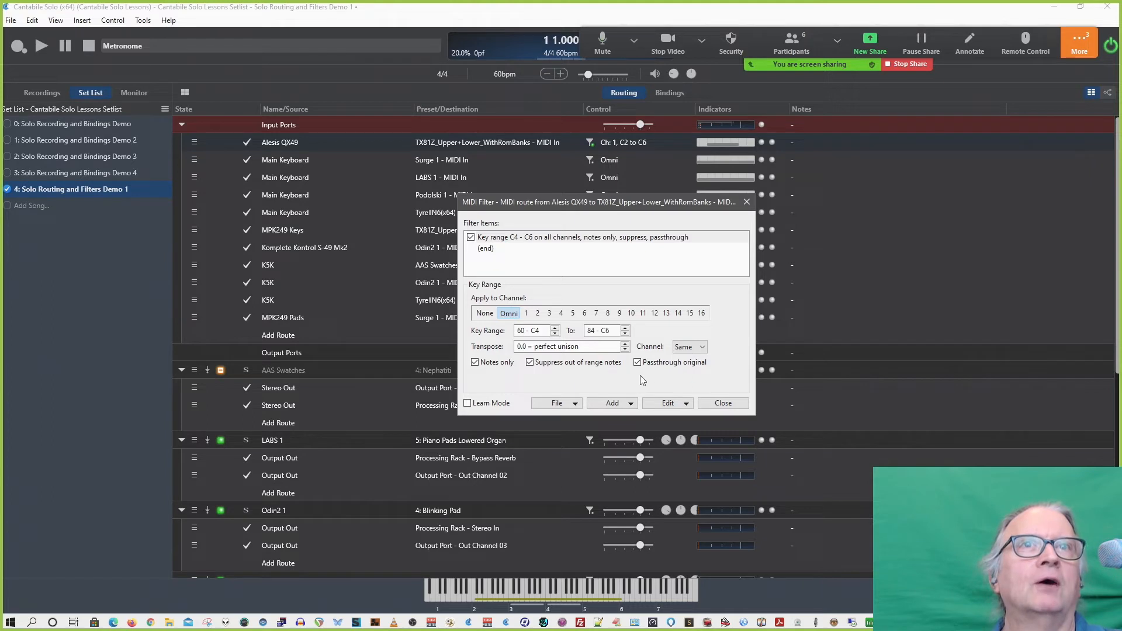
Add a Suppress Events filter below the Alesis QX49 route's key range filter and apply it to channel 2.
left_click(629, 403)
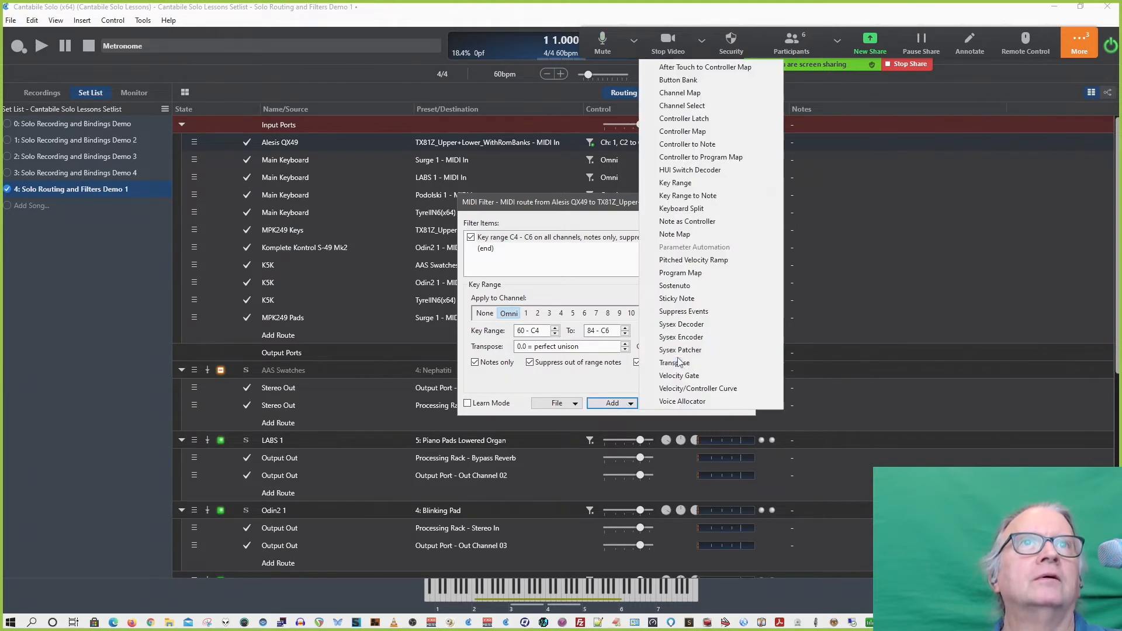
left_click(683, 312)
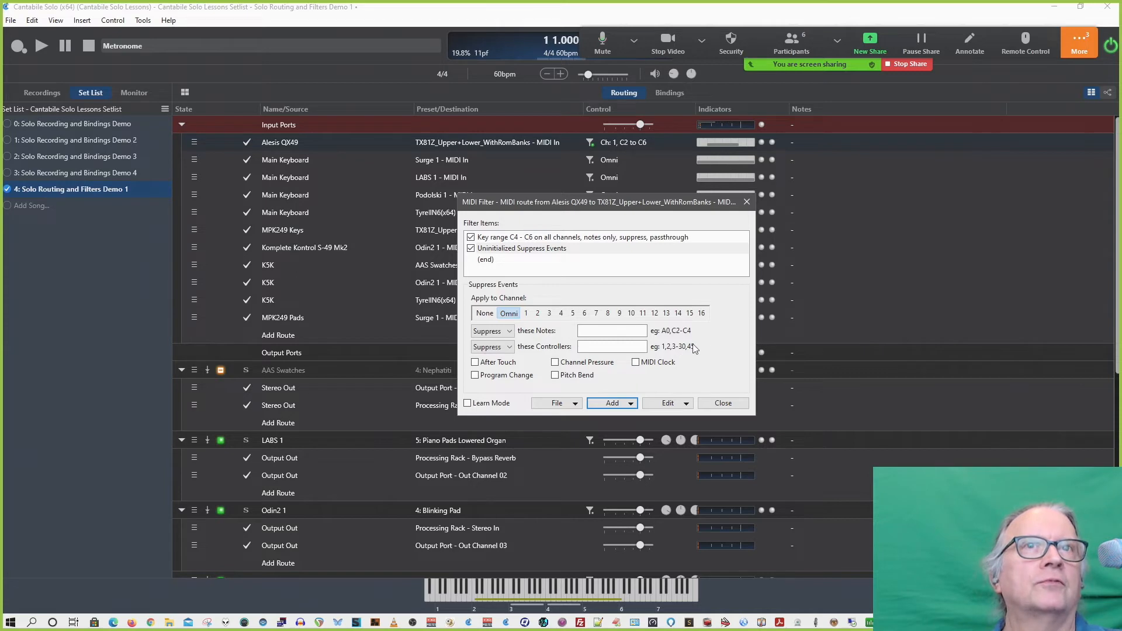
left_click(538, 313)
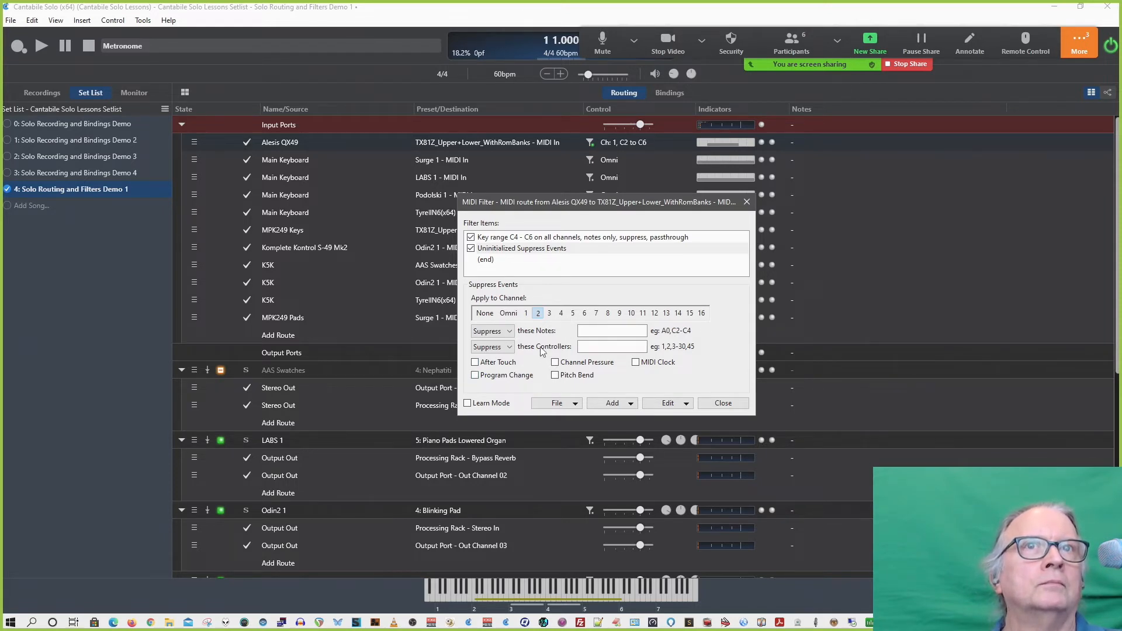
Set the Suppress Events filter's notes option to Allow, toggle After Touch, and close the emptied route filter.
left_click(508, 332)
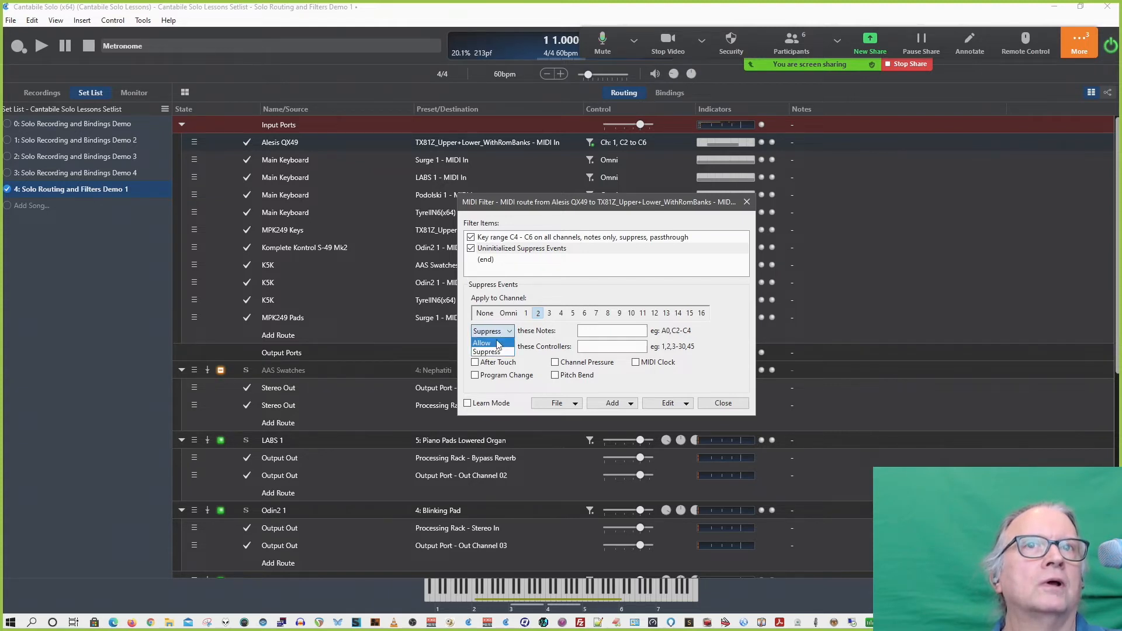
left_click(498, 344)
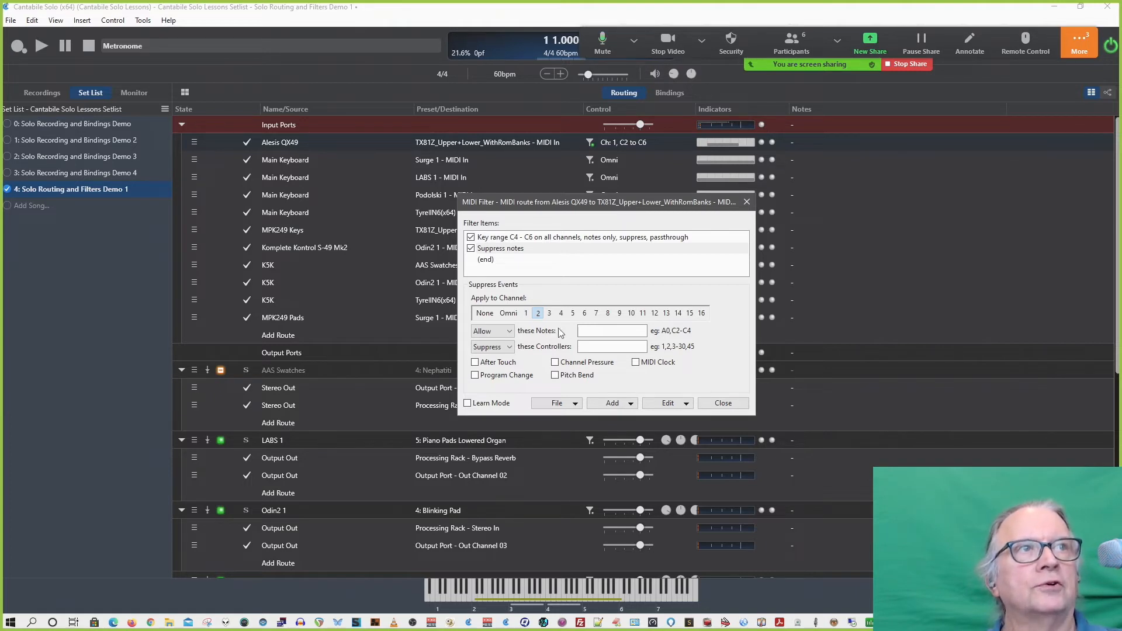
left_click(586, 329)
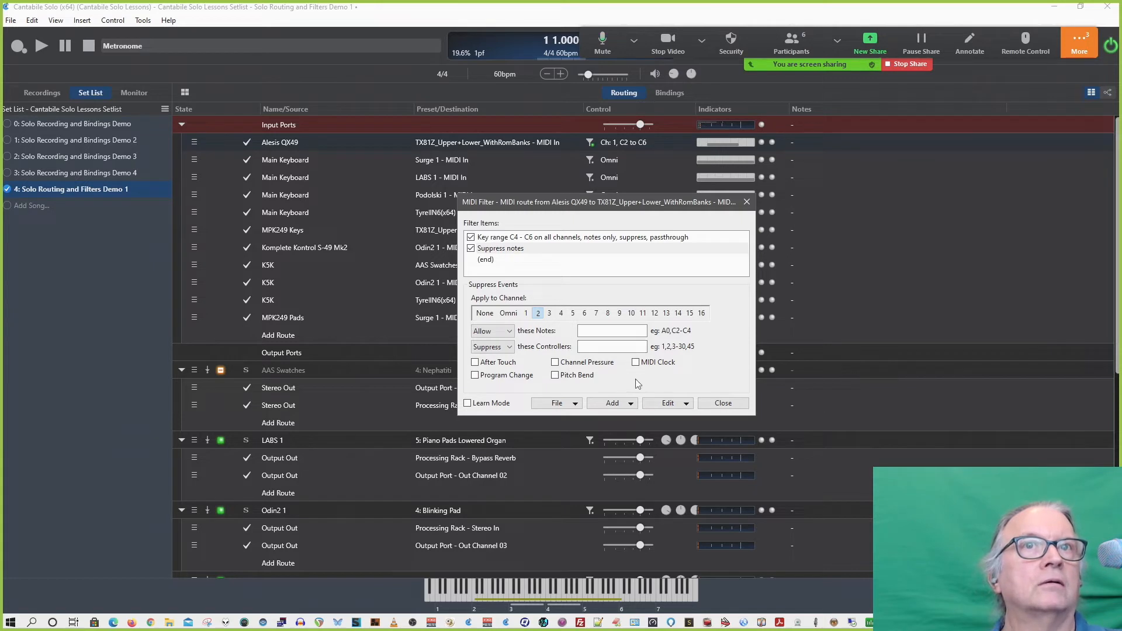
left_click(475, 363)
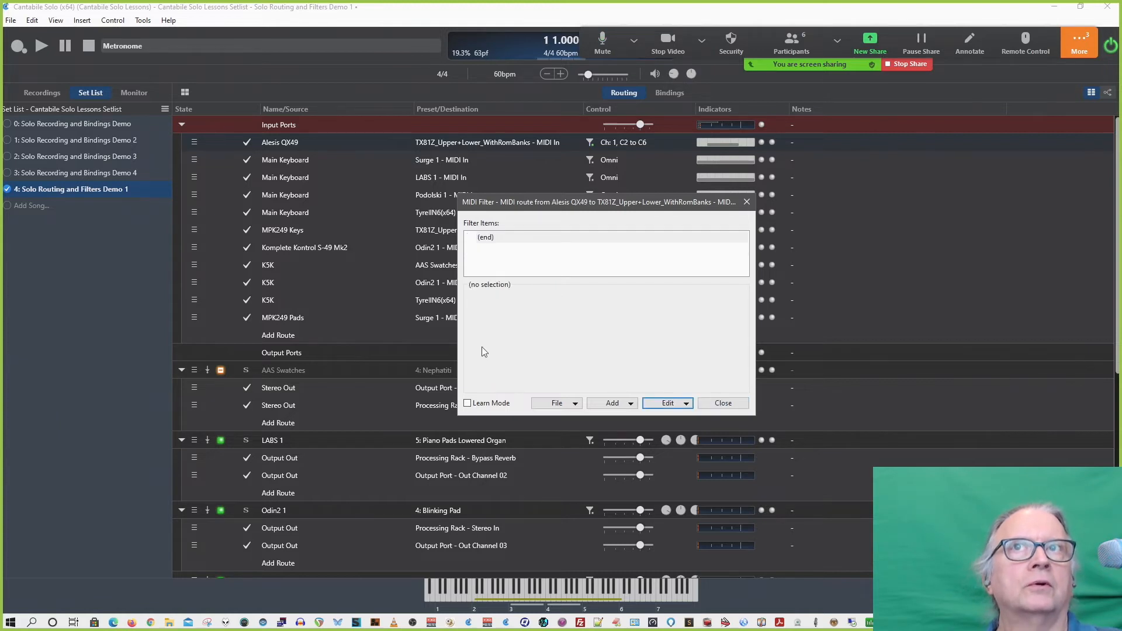
left_click(723, 403)
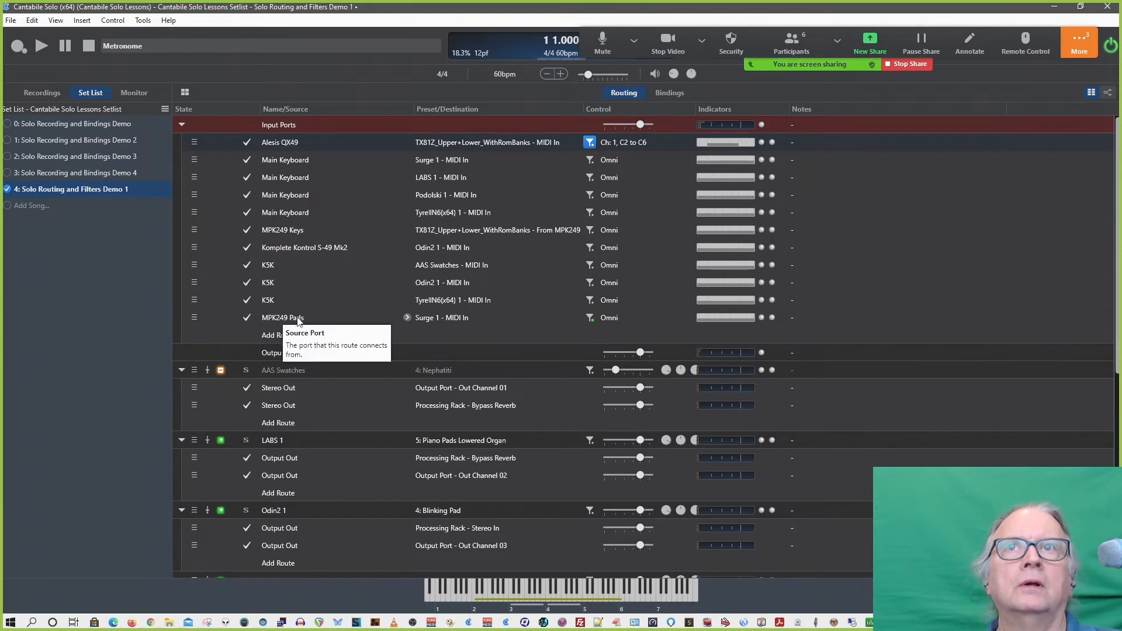
Open the MPK249 Controllers input port's settings from the MIDI port options.
left_click(283, 230)
left_click(143, 20)
left_click(213, 174)
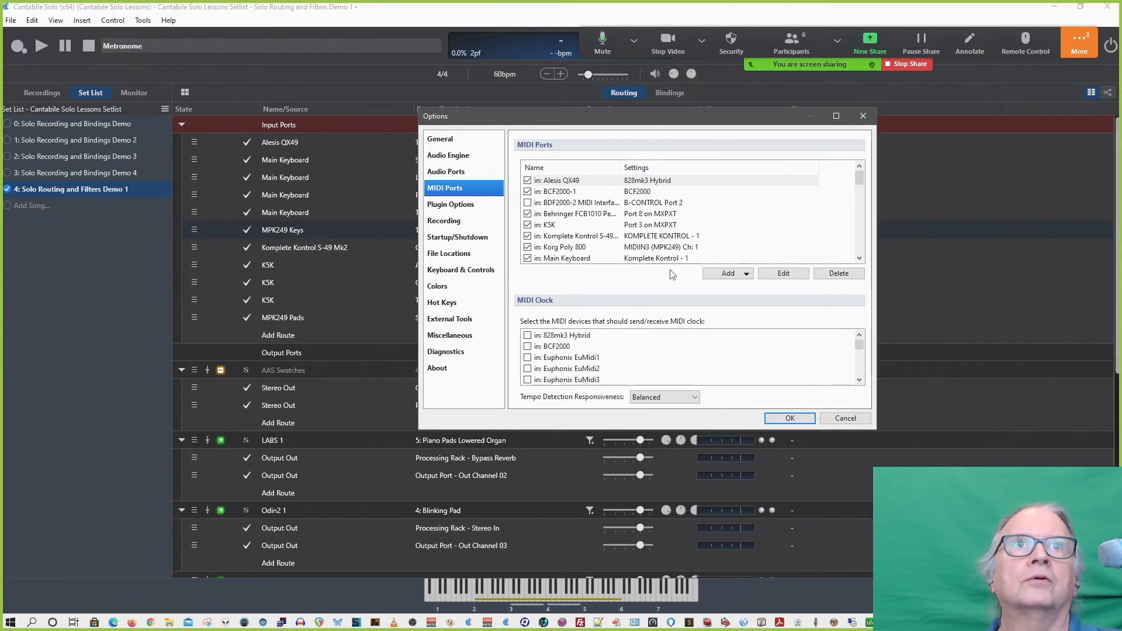
key("Tab")
scroll(576, 214, "down", 4)
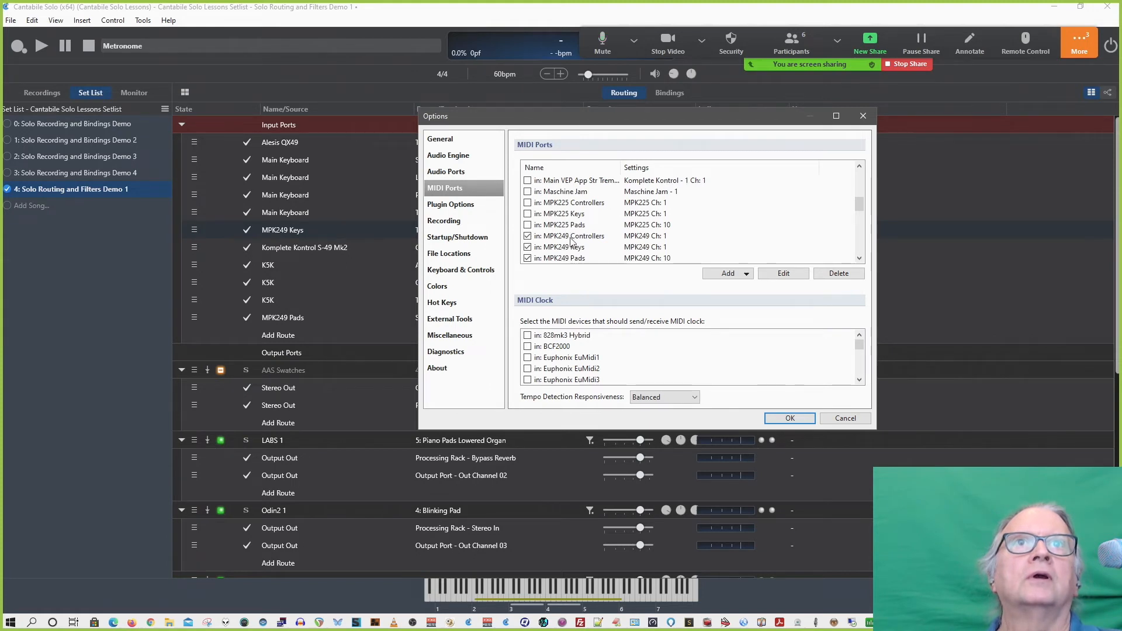
left_click(571, 237)
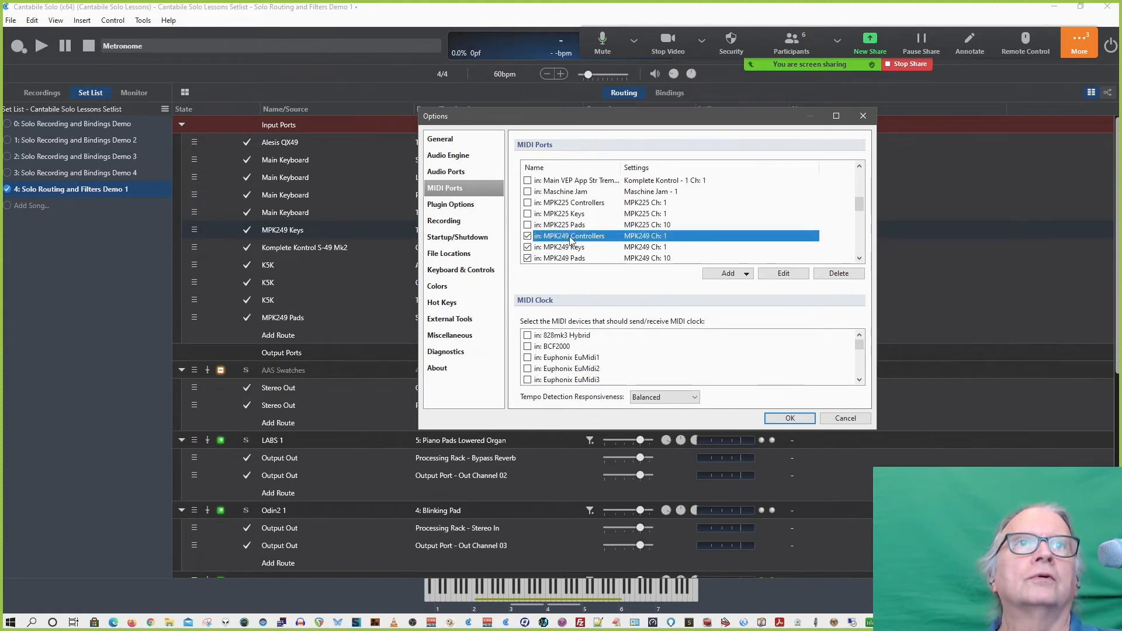
double_click(570, 237)
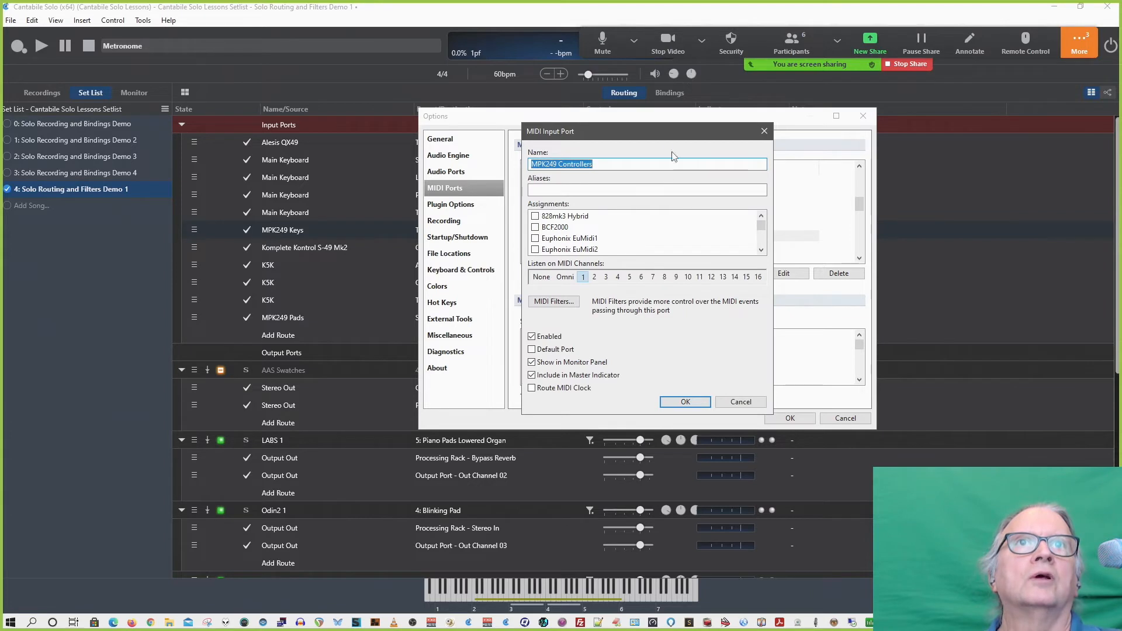
left_click_drag(651, 134, 687, 108)
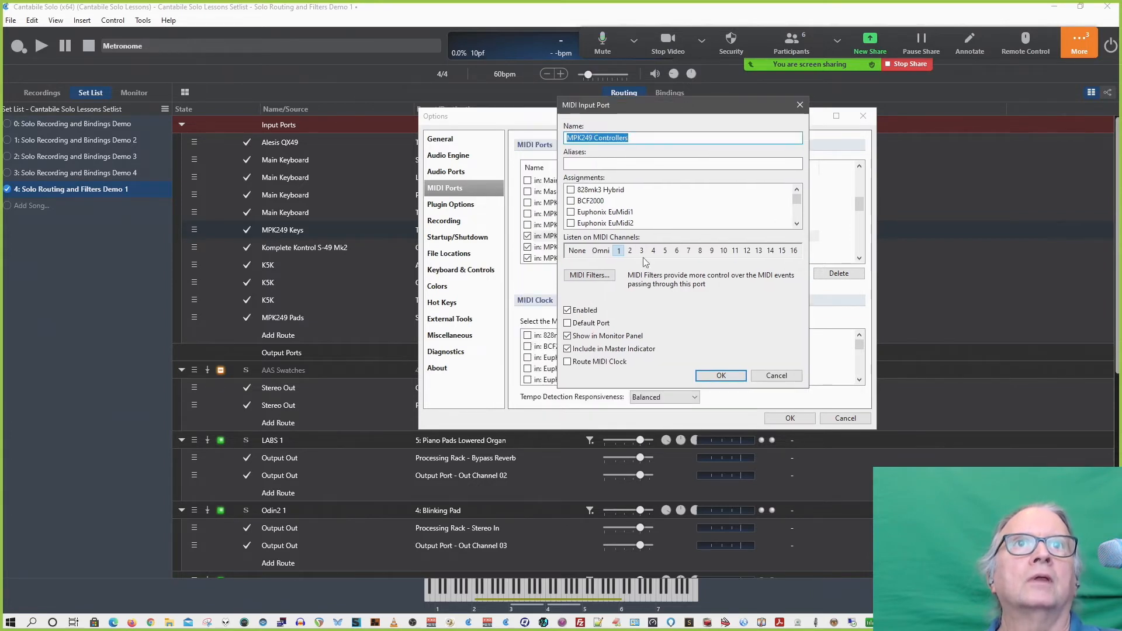
Enable After Touch and Channel Pressure suppression in the MPK249 Controllers port's MIDI filter and accept the port settings.
left_click(588, 274)
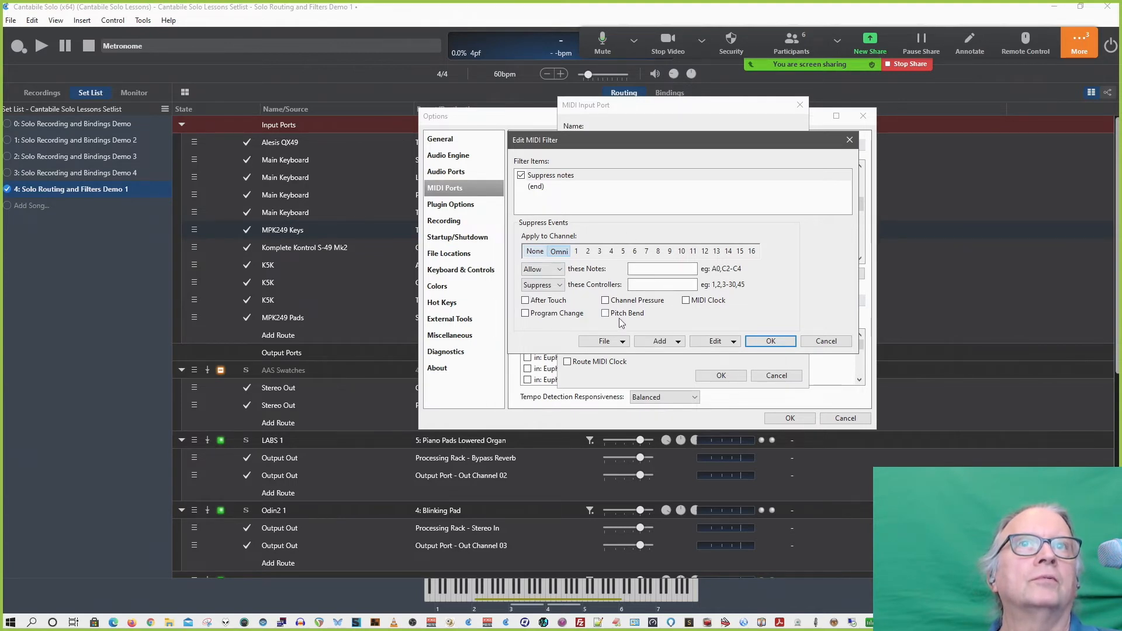
left_click(526, 301)
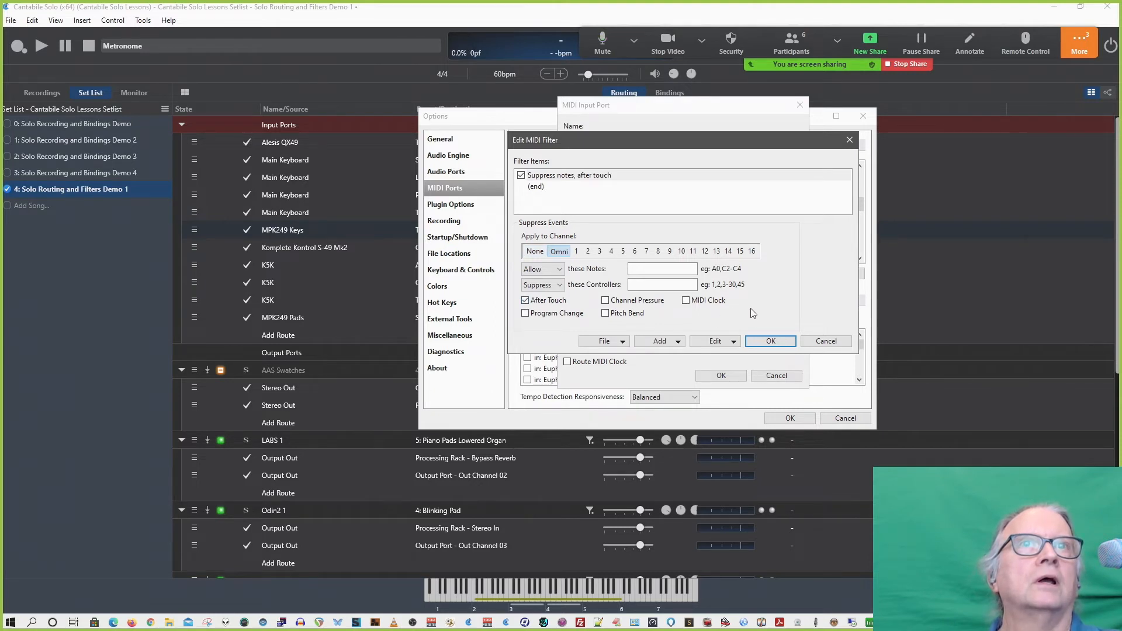
left_click(605, 300)
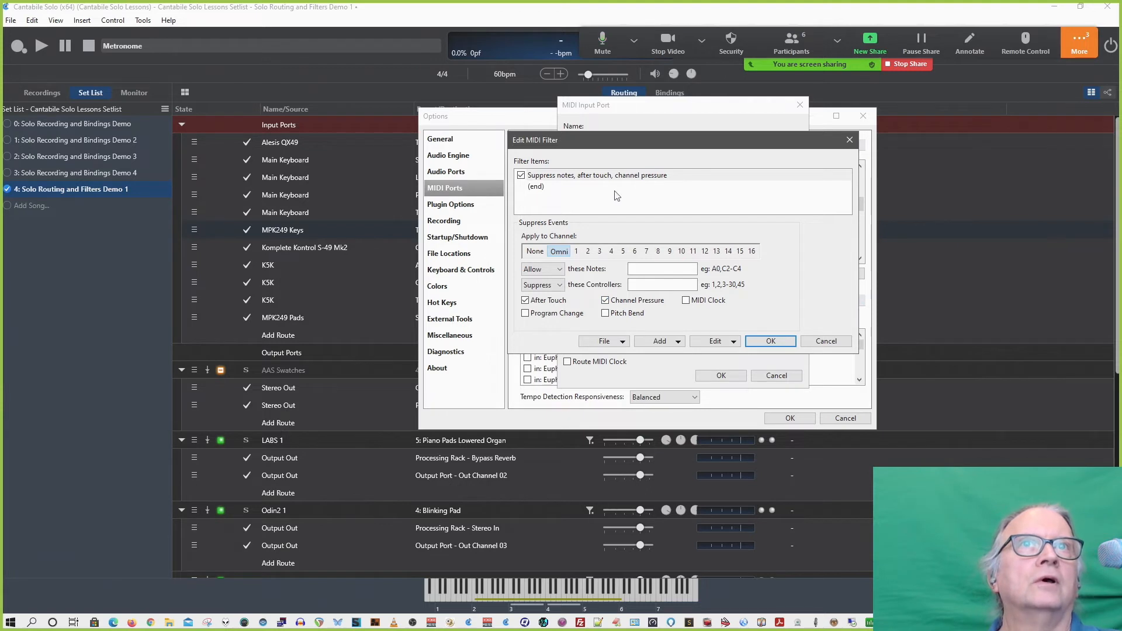
left_click(770, 342)
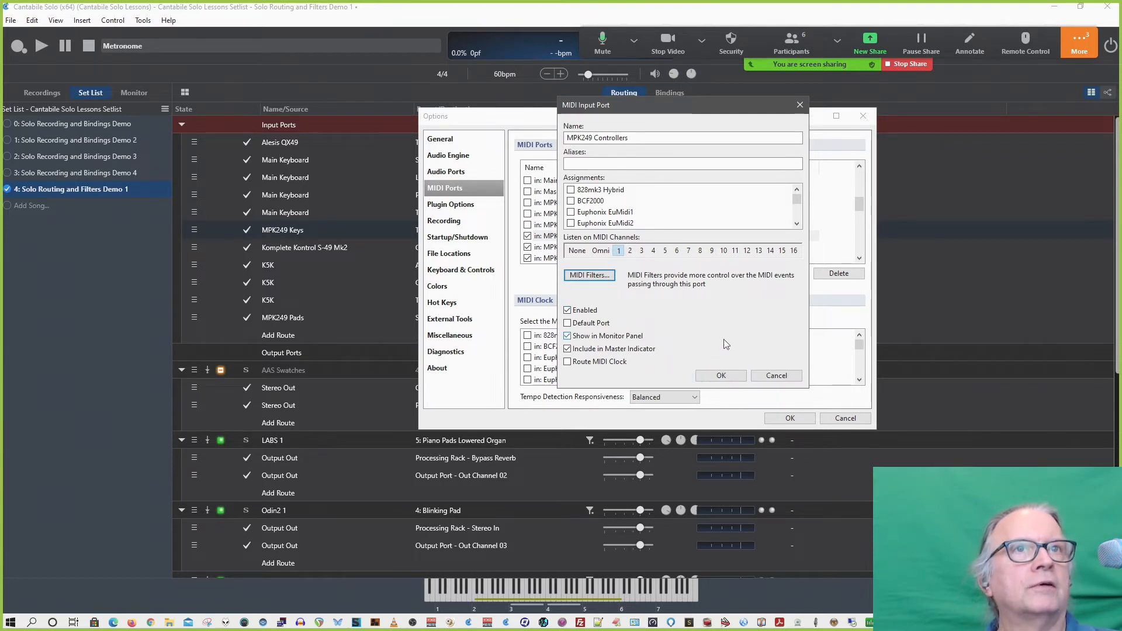
left_click(721, 375)
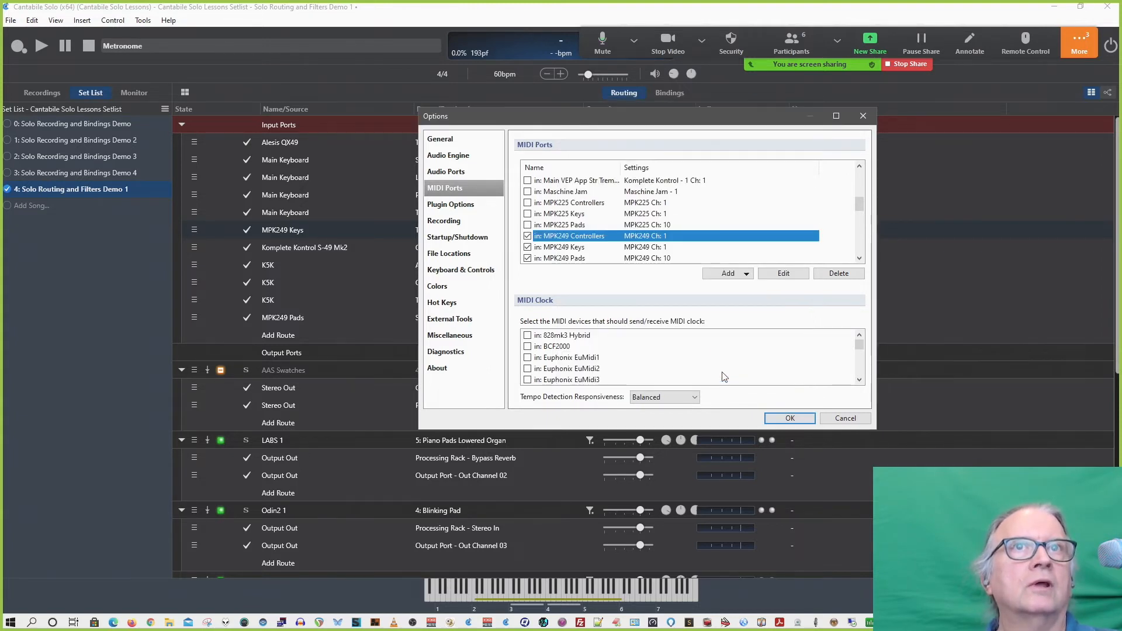
Check the MIDI filters of the MPK249 Keys input port.
left_click(578, 249)
double_click(578, 249)
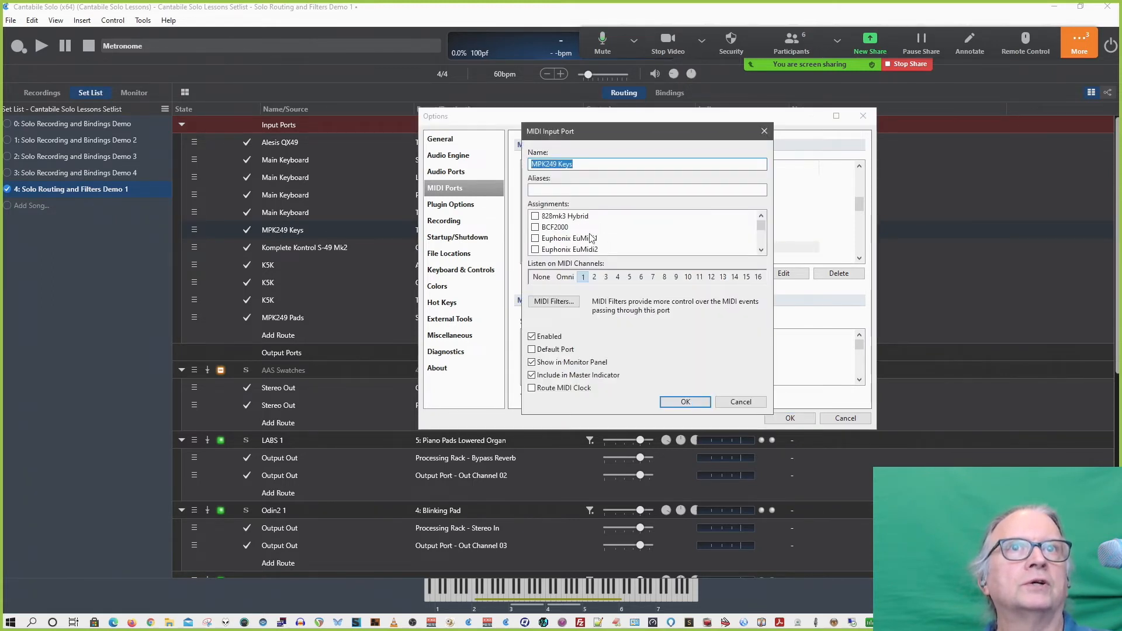
left_click(564, 300)
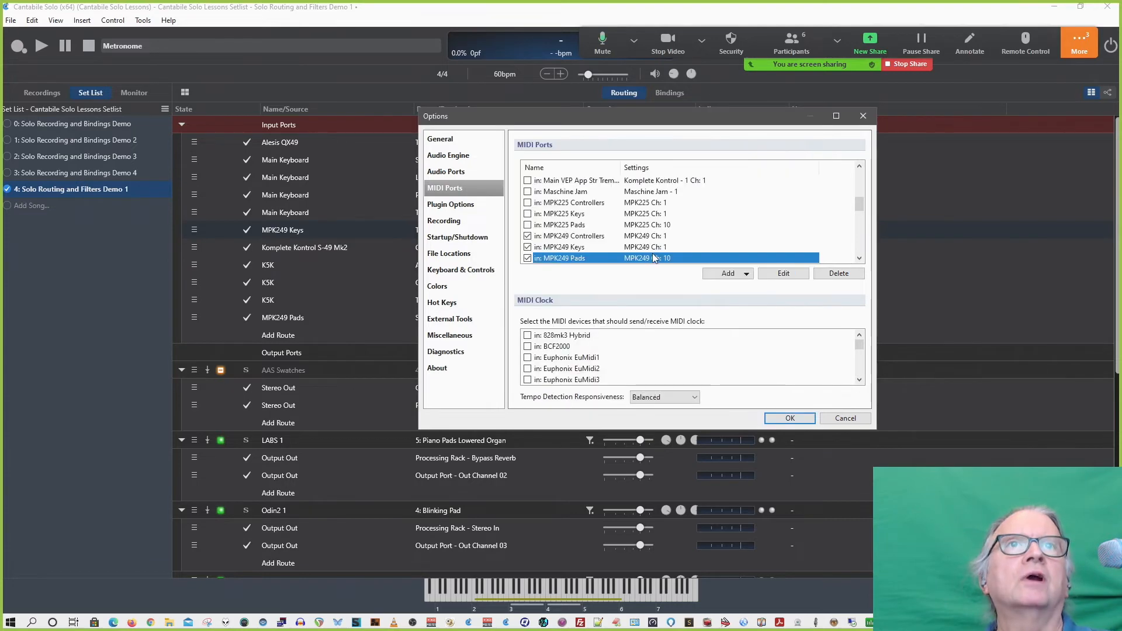
Review the MPK249 Pads port's MIDI filter and the available filter types, then cancel out of the options.
double_click(654, 257)
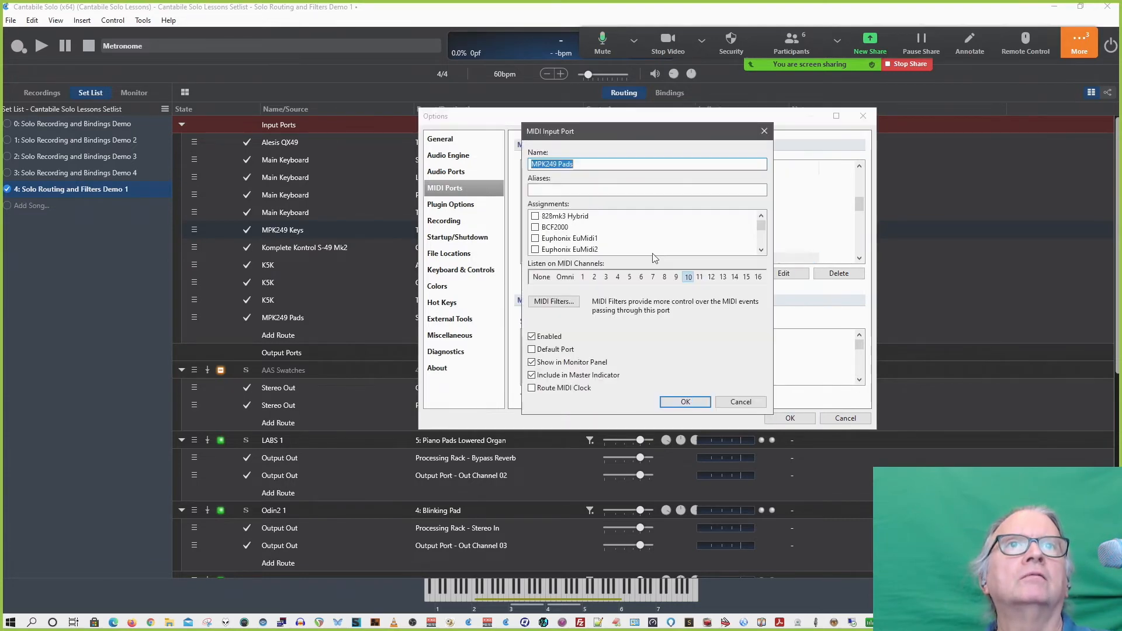
left_click(571, 303)
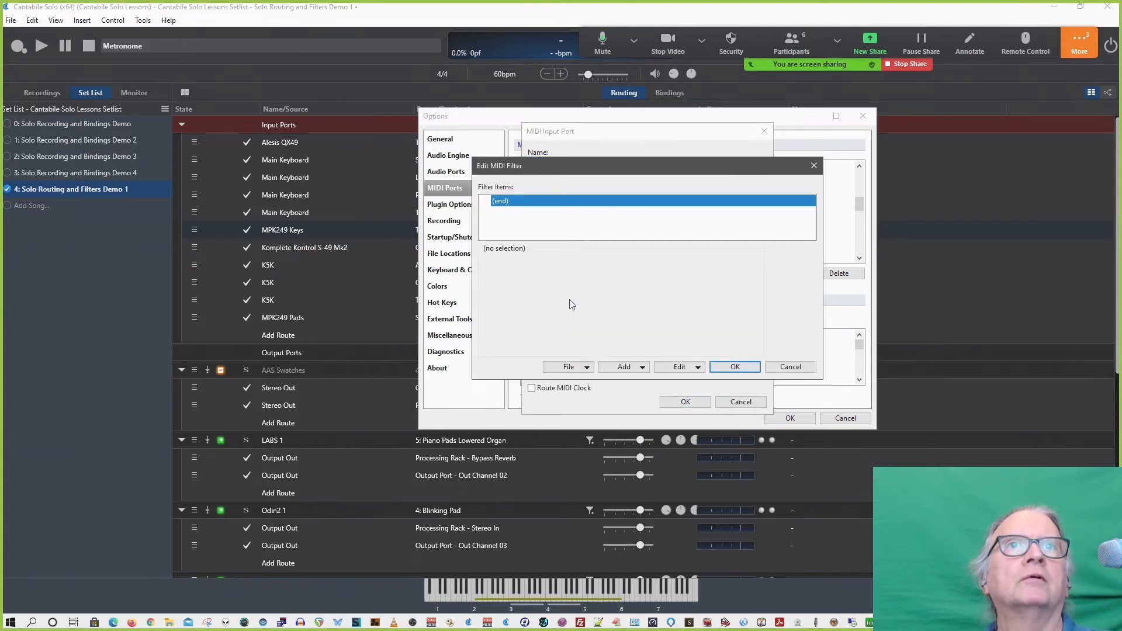
left_click(638, 369)
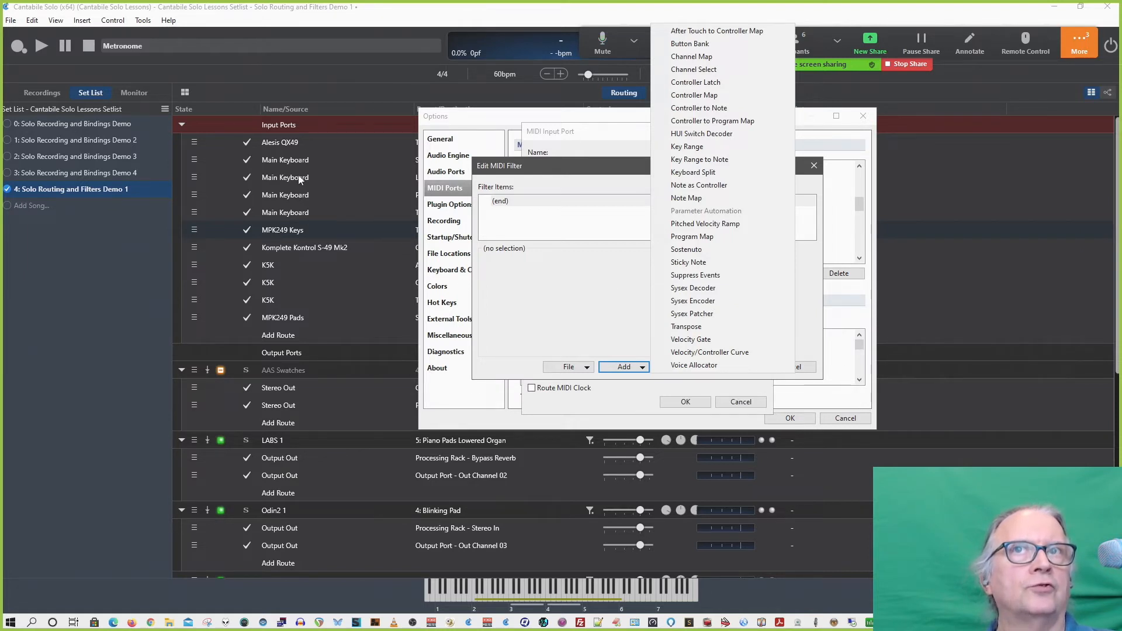
left_click(552, 266)
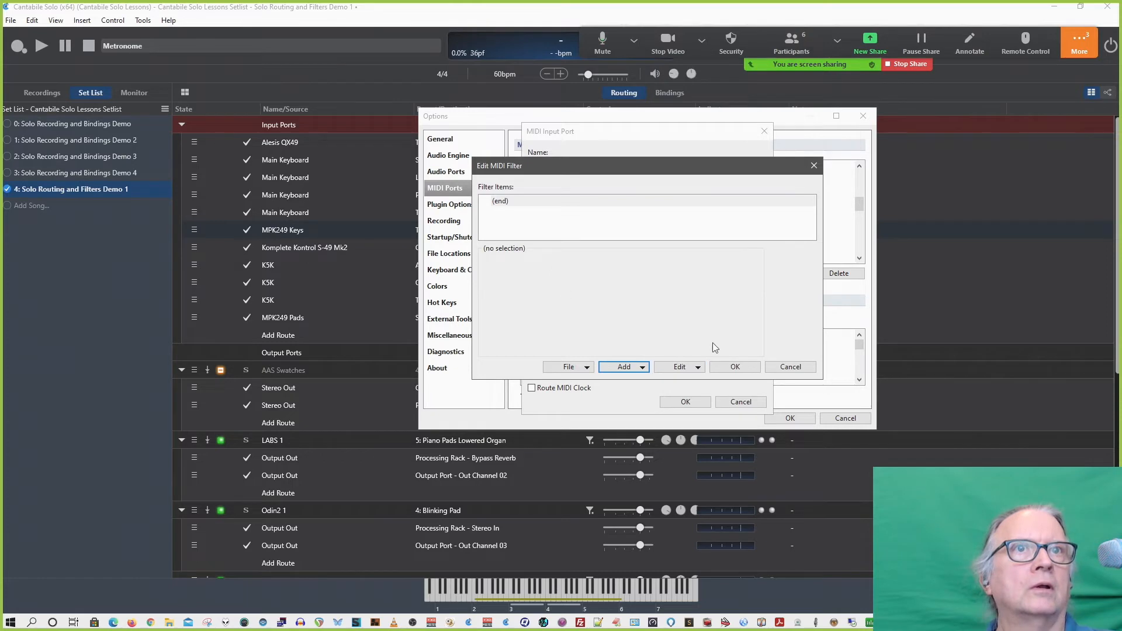
left_click(790, 369)
left_click(743, 402)
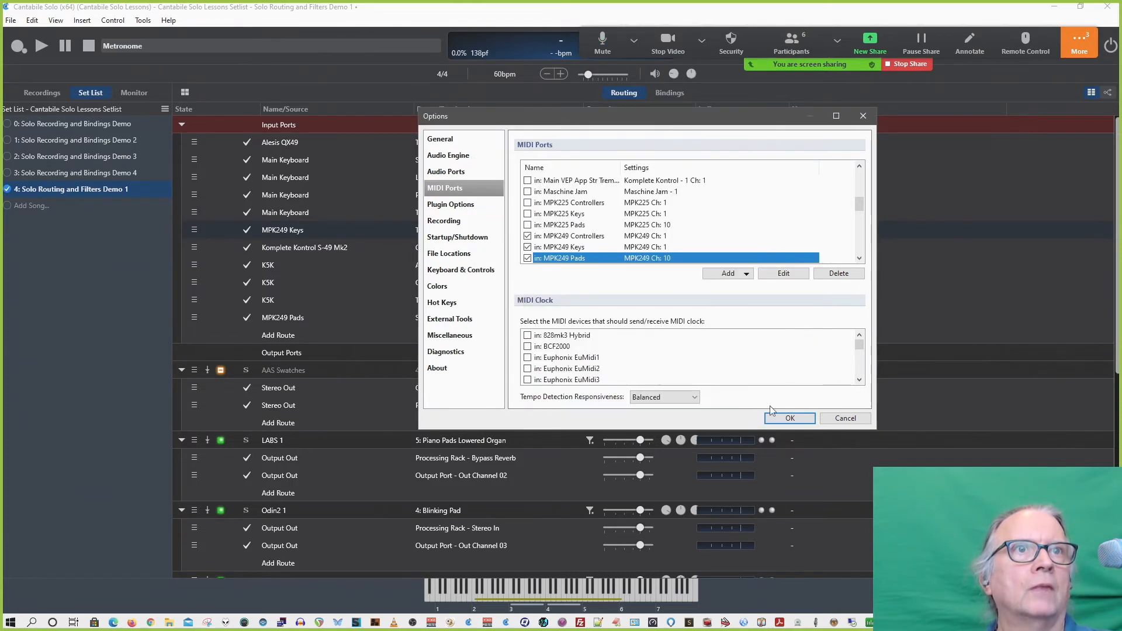
left_click(845, 418)
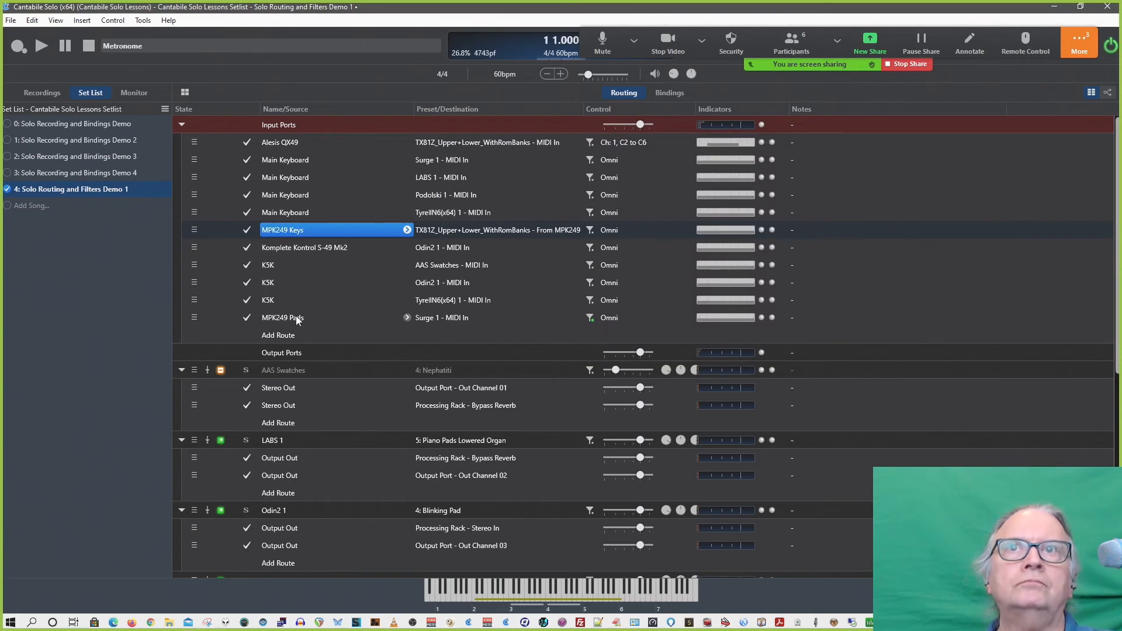
Add an input port route from MPK249 Keys and change its source to MPK249 Controllers.
left_click(289, 335)
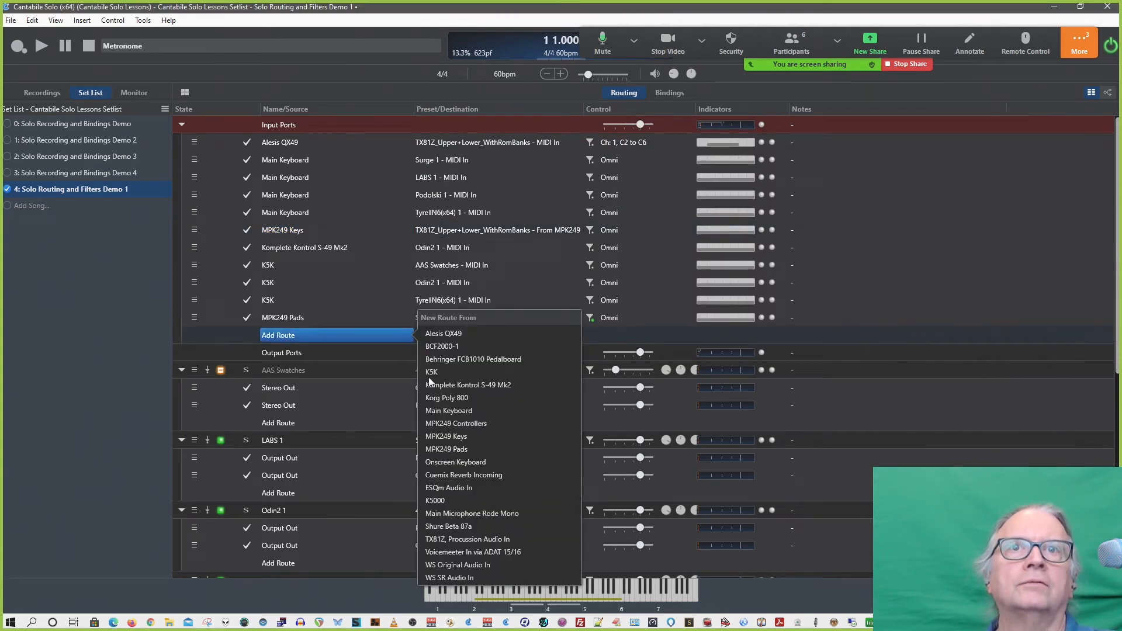
left_click(453, 436)
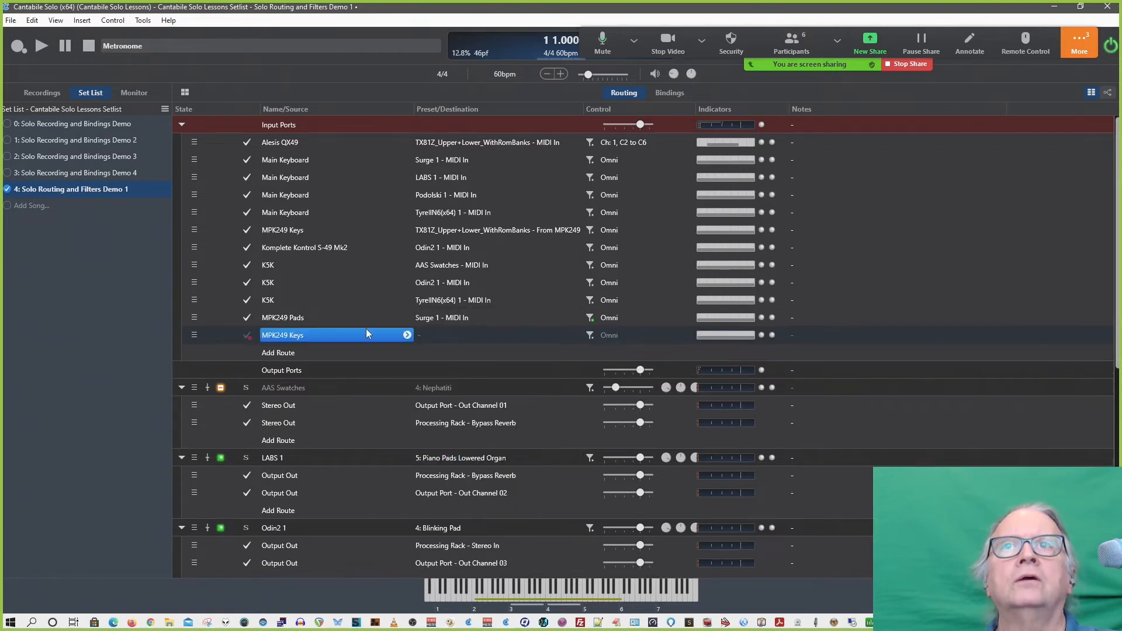
left_click(407, 335)
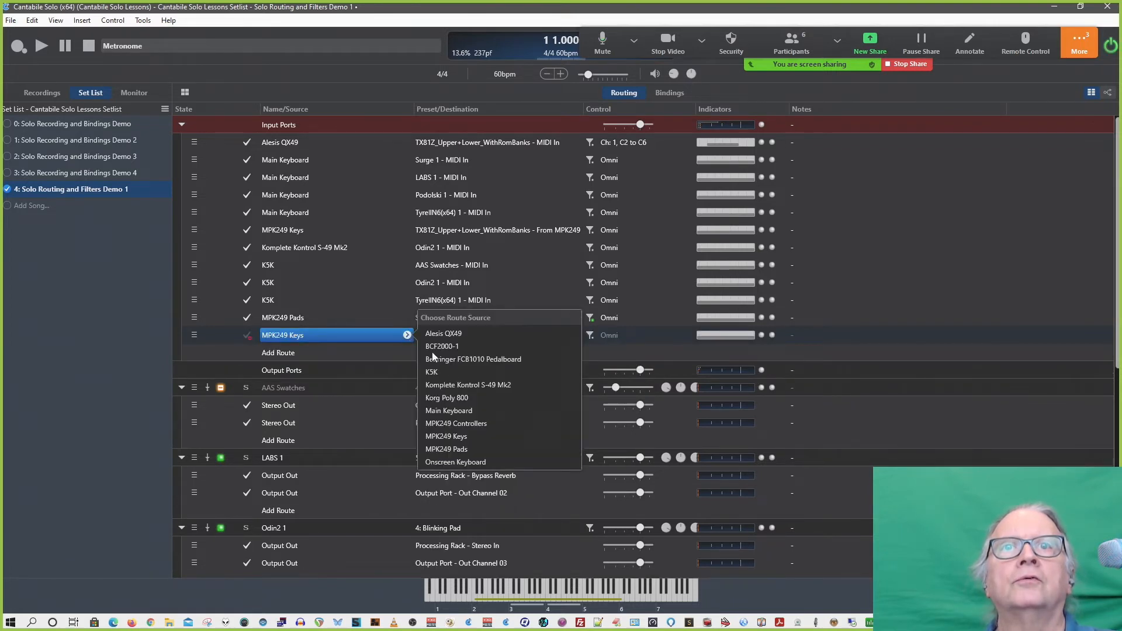
left_click(476, 424)
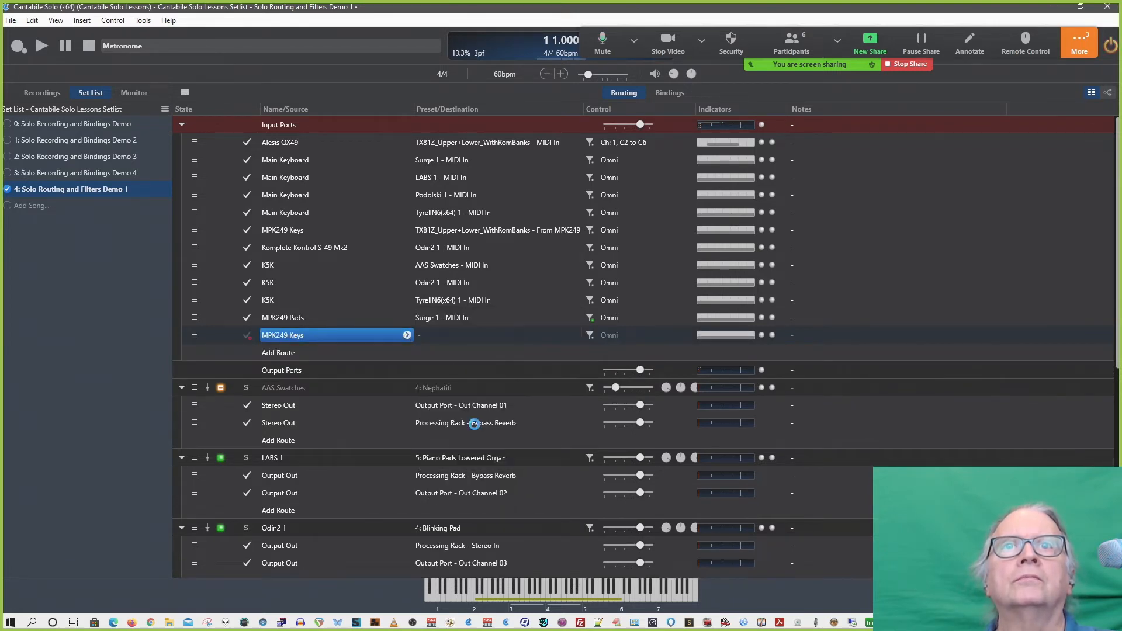
Switch the new route's source to MPK249 Pads and back to MPK249 Controllers.
left_click(407, 335)
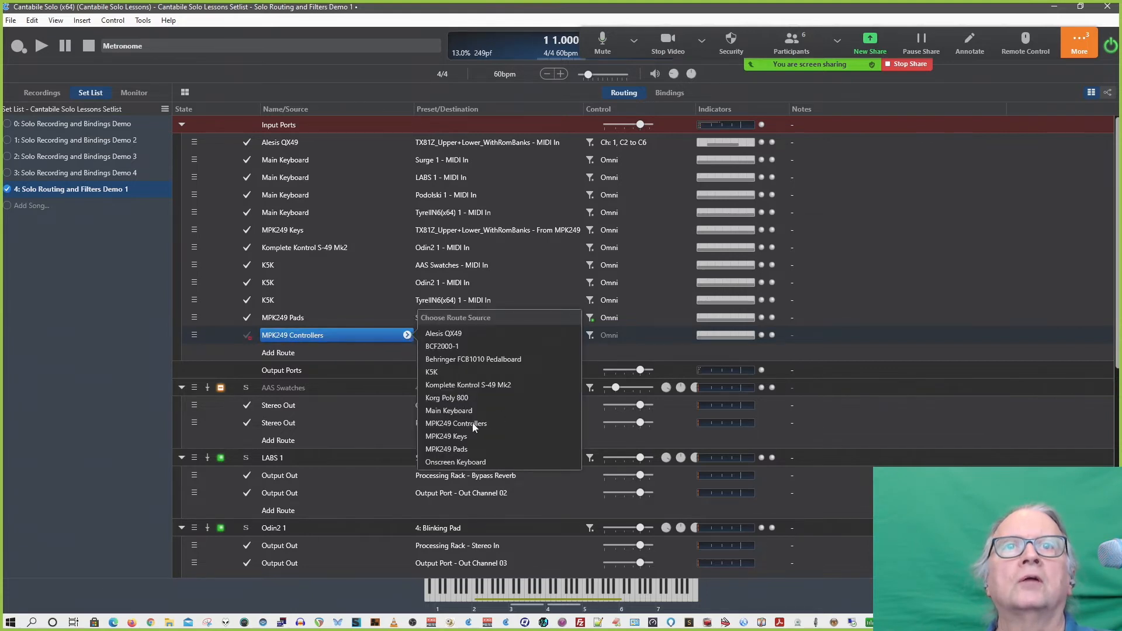
left_click(464, 449)
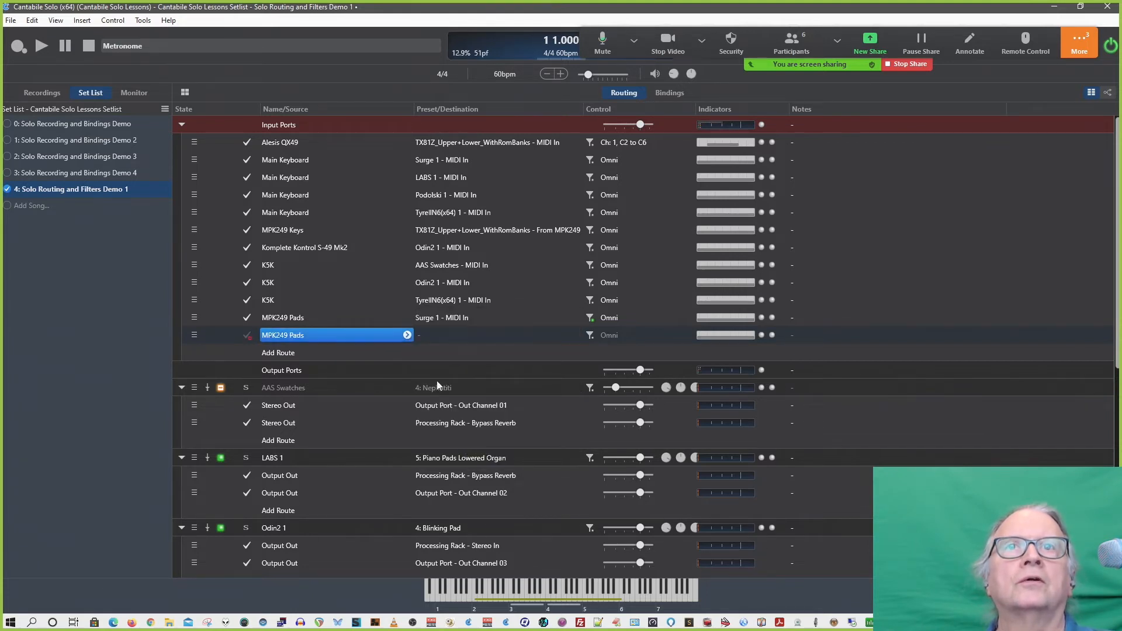
left_click(406, 336)
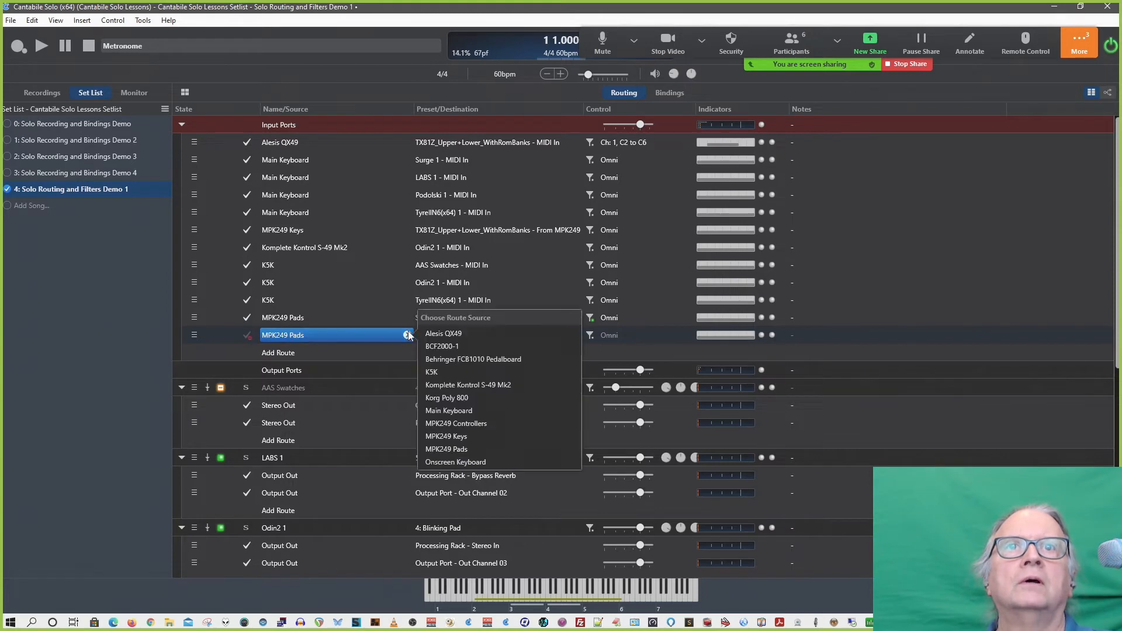
left_click(464, 420)
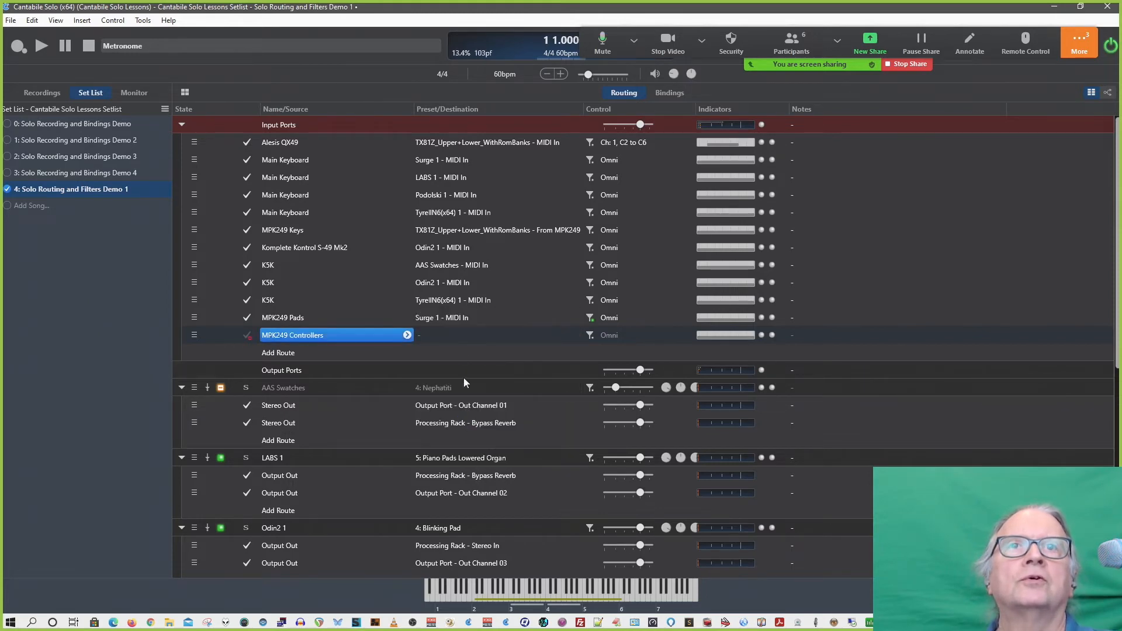
Set the destination of the MPK249 Controllers route to LABS 1 - MIDI In.
left_click(453, 332)
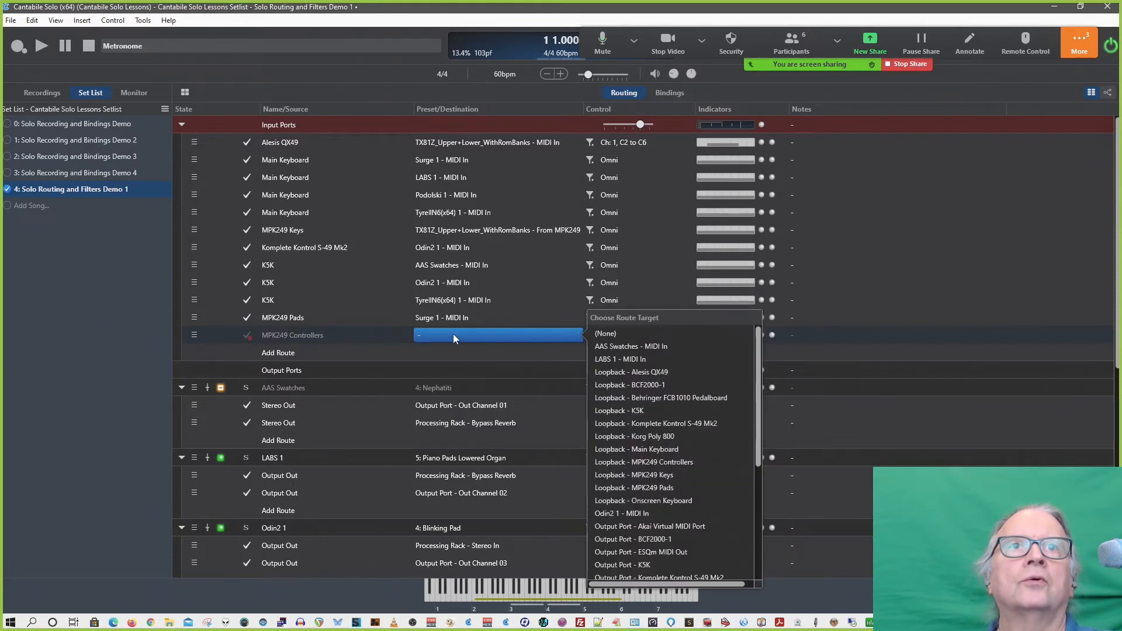
left_click(632, 359)
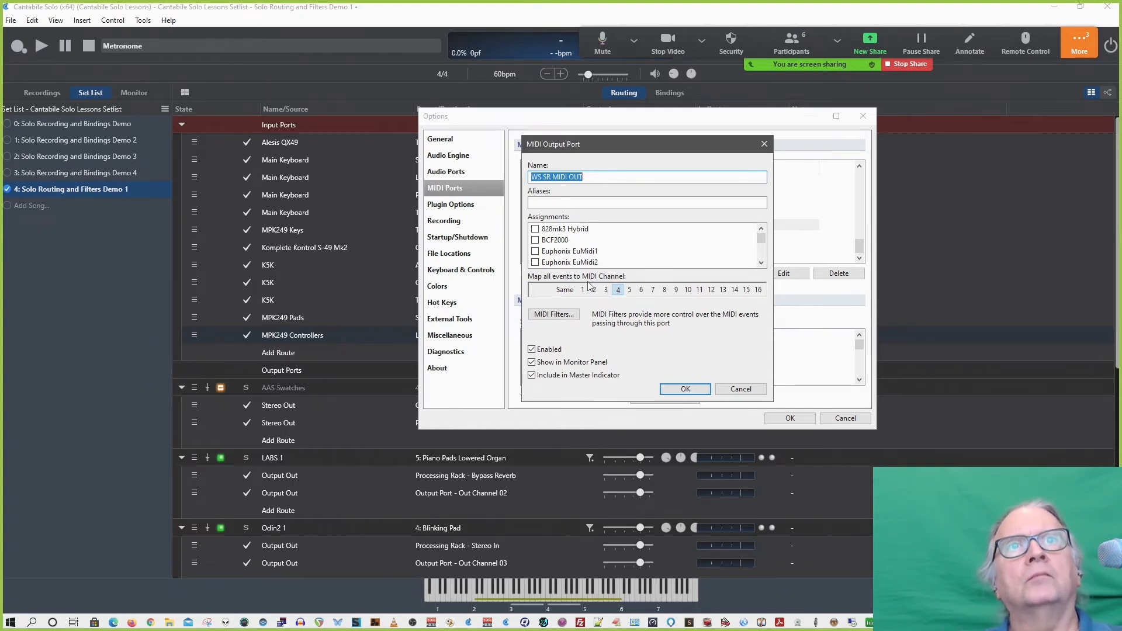
Review the device assignments and channel mapping of the WS SR MIDI OUT output port without changing them.
scroll(612, 252, "down", 2)
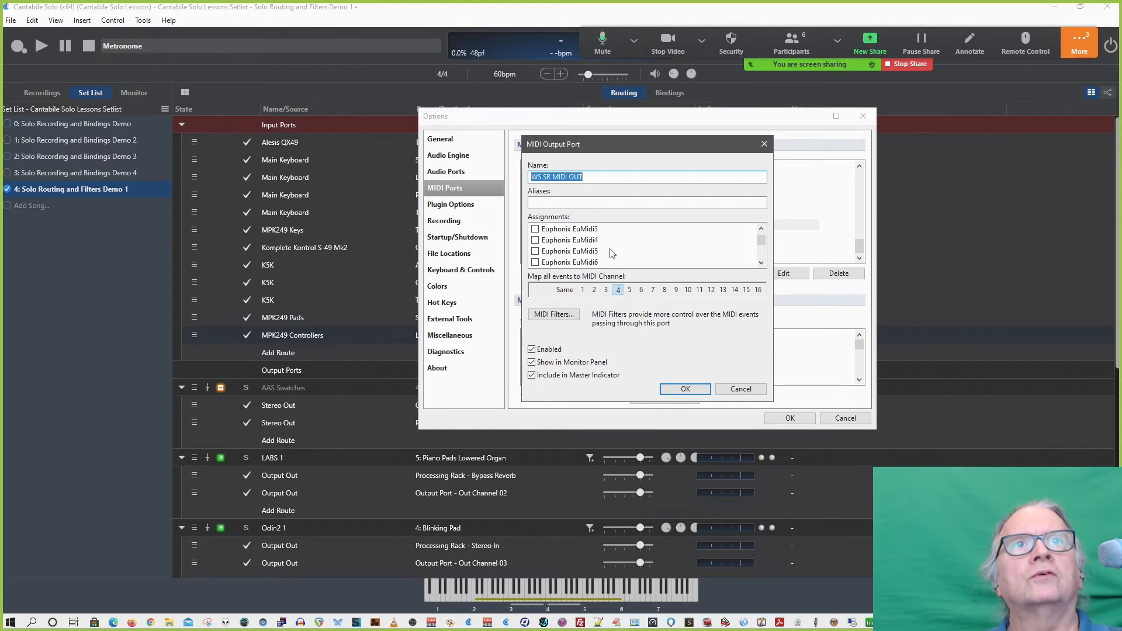
left_click(618, 292)
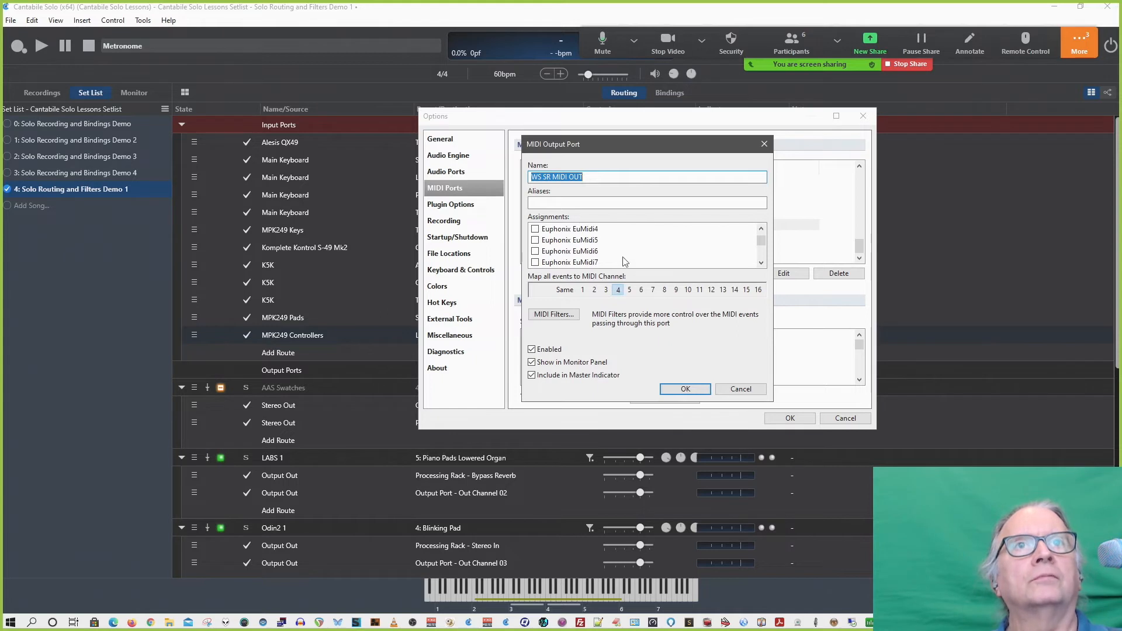
scroll(625, 255, "down", 3)
scroll(625, 256, "down", 4)
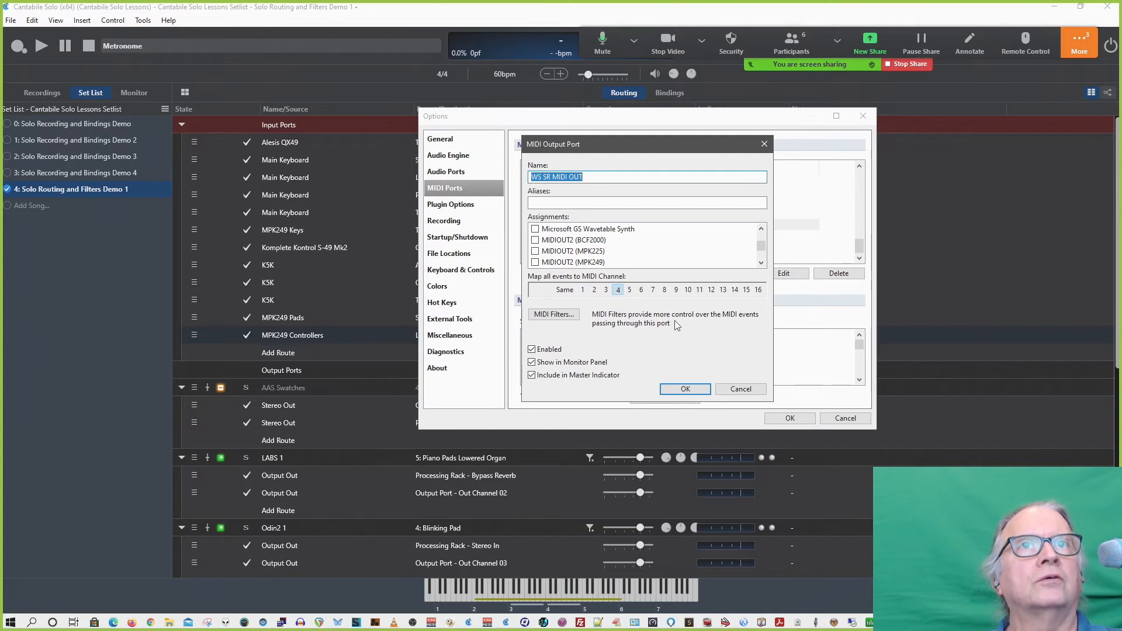
left_click(741, 390)
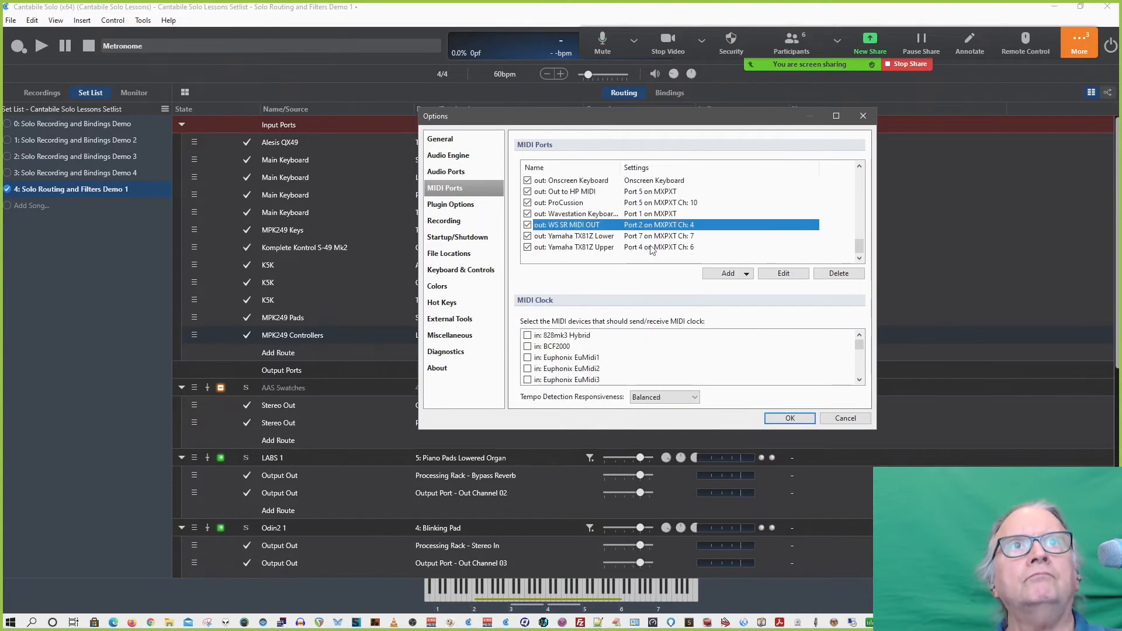
Check the channel mapping of the Yamaha TX81Z Lower output port and close the options without changes.
left_click(642, 238)
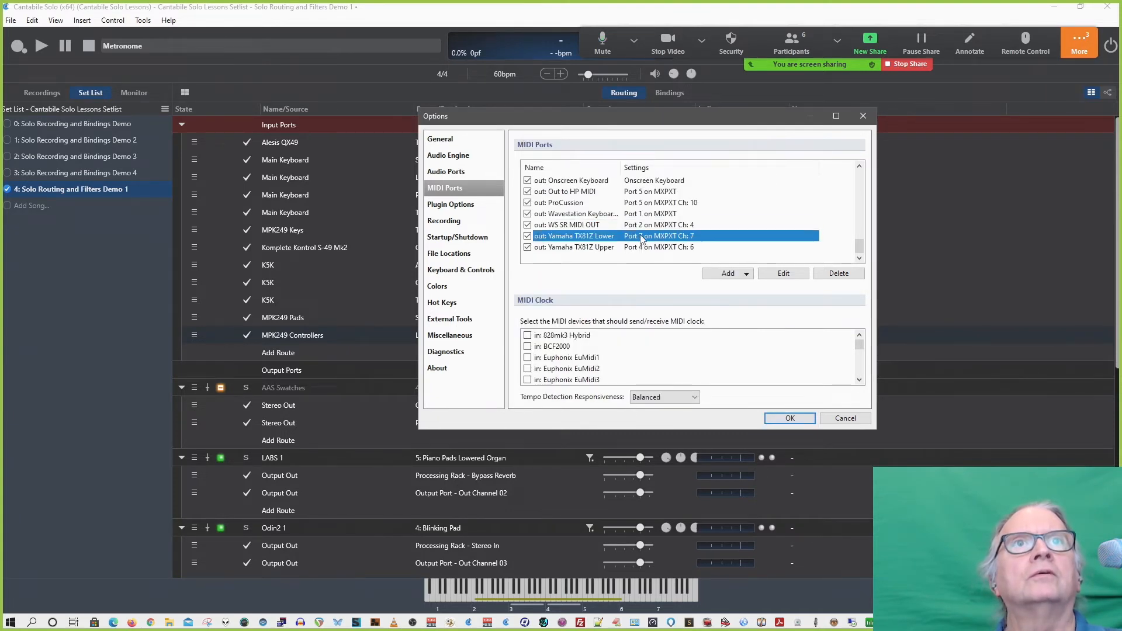
double_click(653, 237)
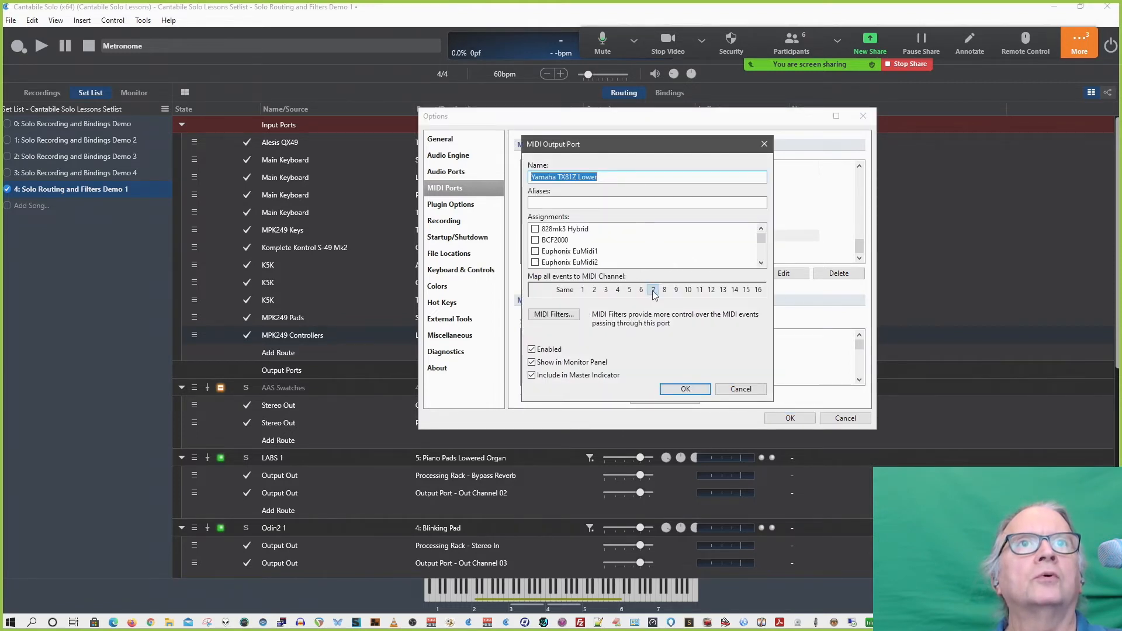
left_click(738, 390)
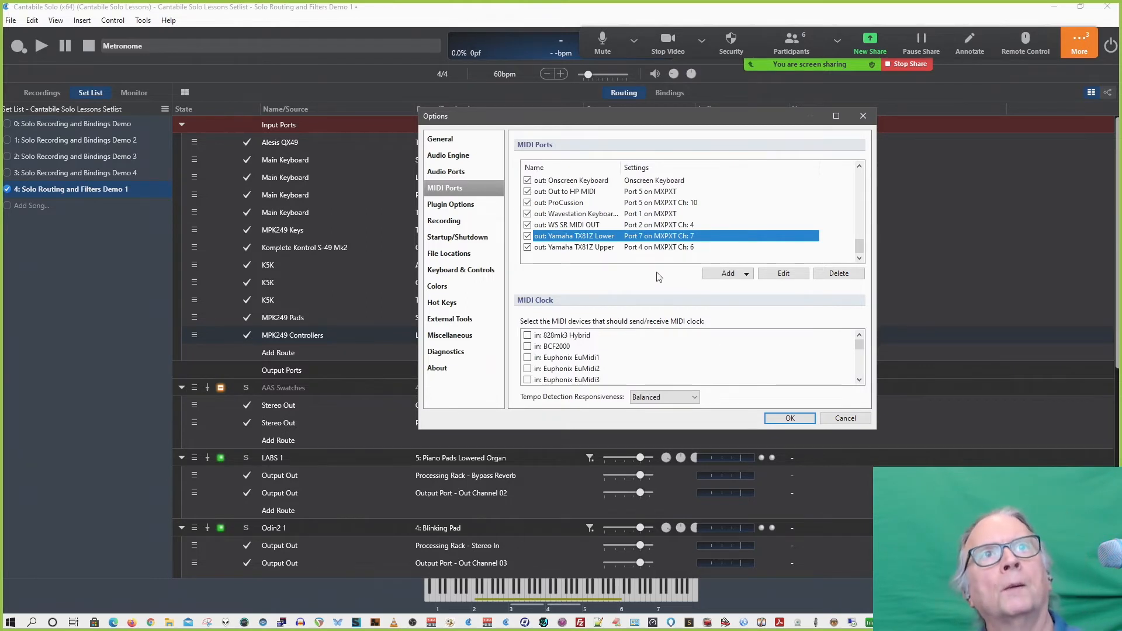
left_click(864, 116)
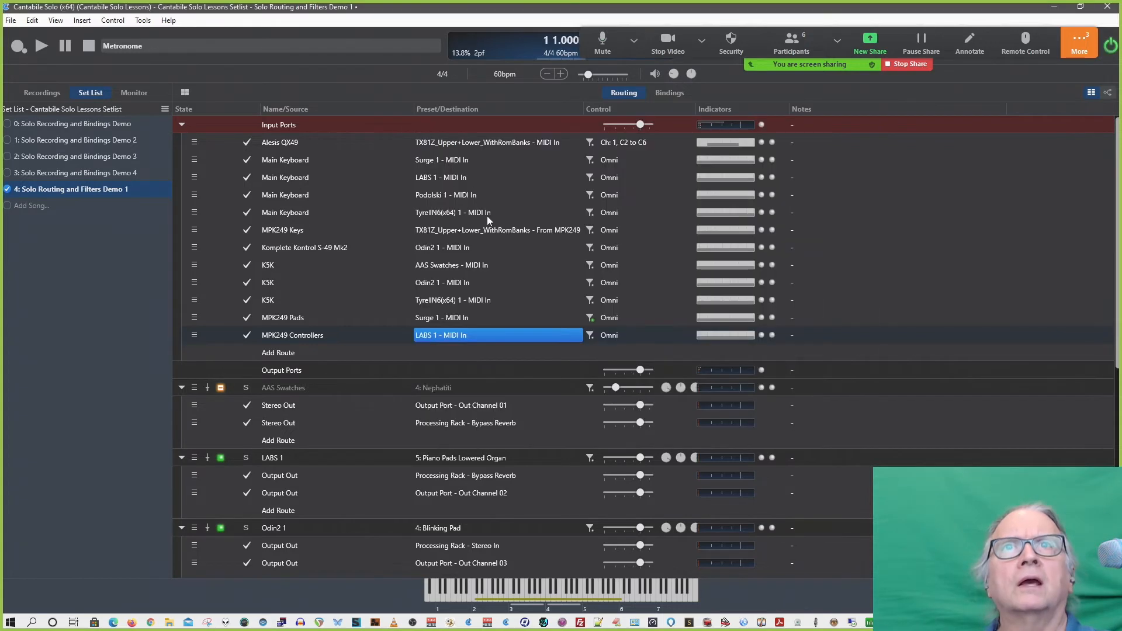
Inspect the input routes inside the TX81Z_Upper+Lower_WithRomBanks rack and return to the song's routing.
left_click(474, 144)
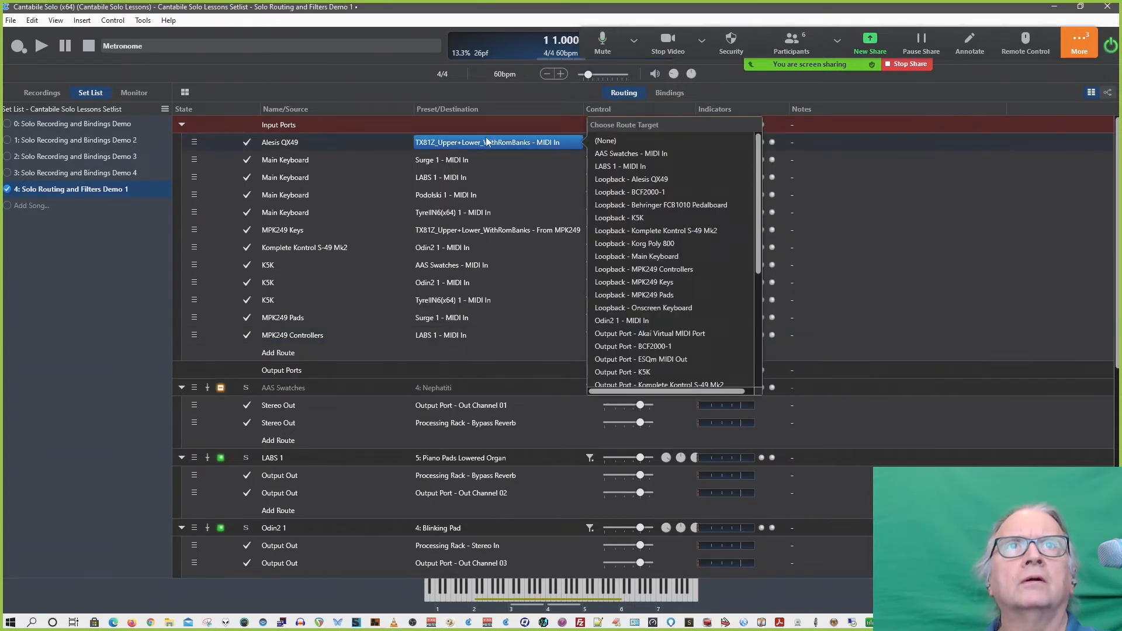
left_click(462, 140)
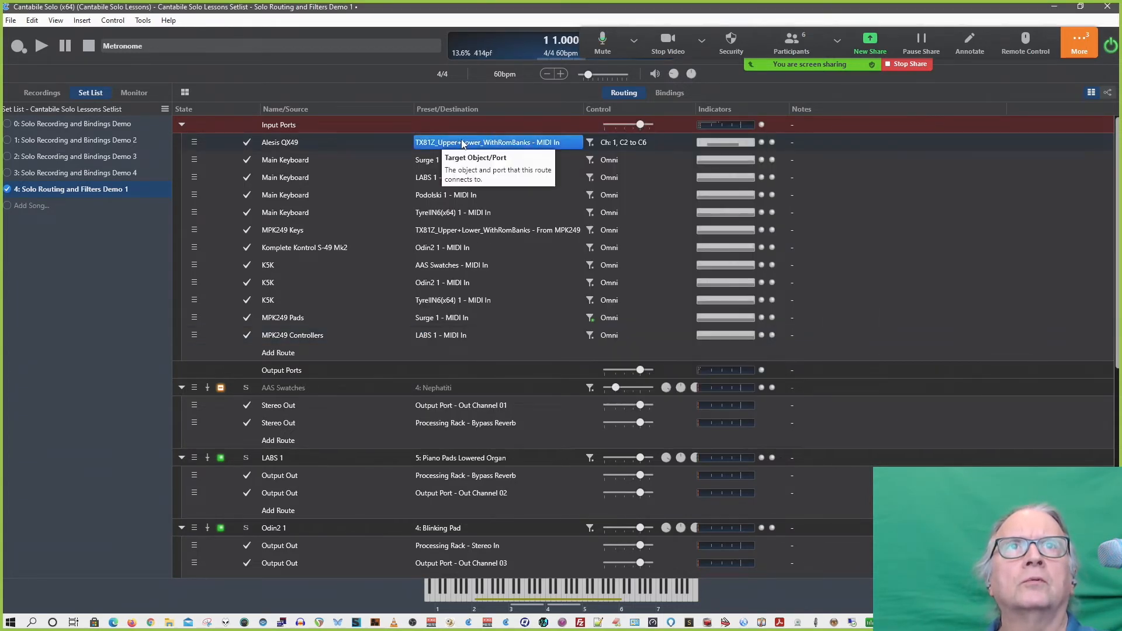
scroll(410, 292, "down", 2)
scroll(412, 291, "down", 6)
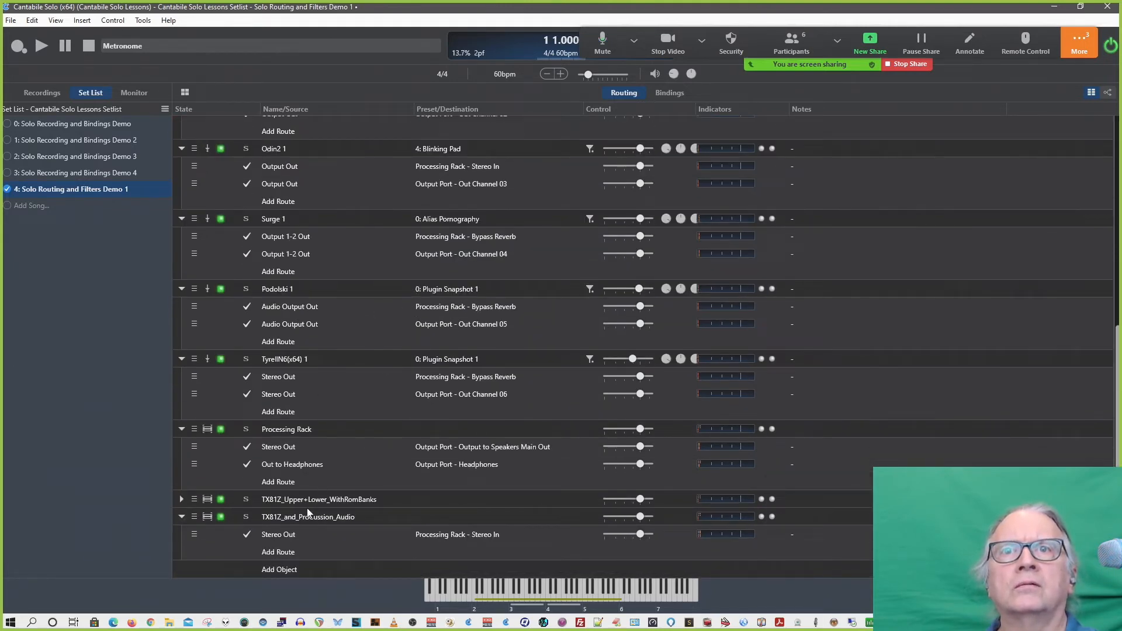
double_click(283, 499)
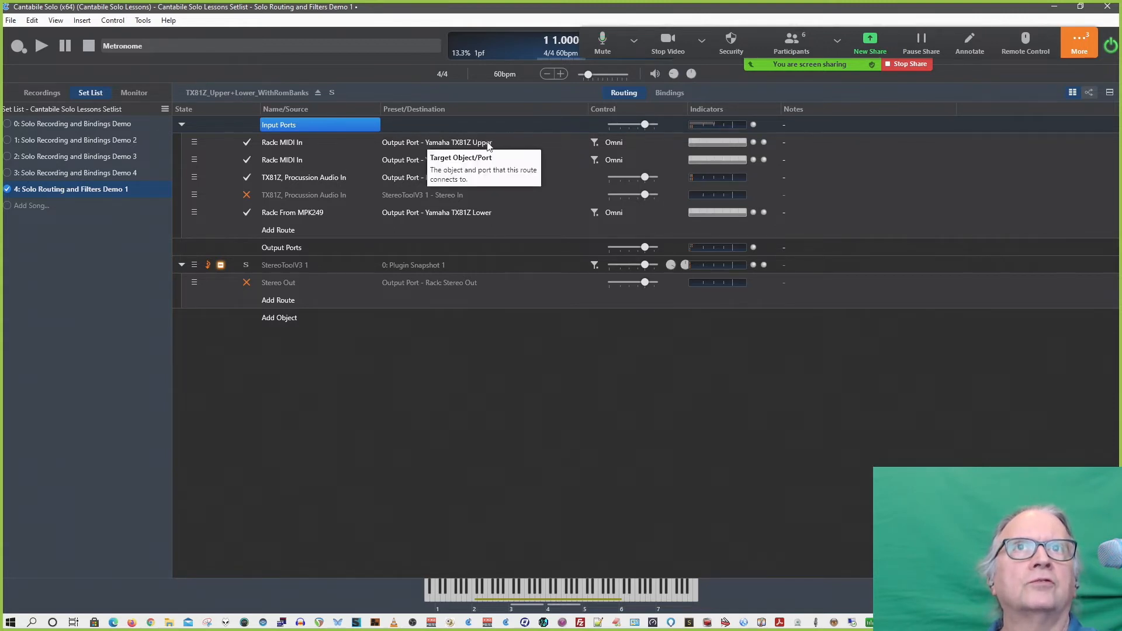
left_click(320, 92)
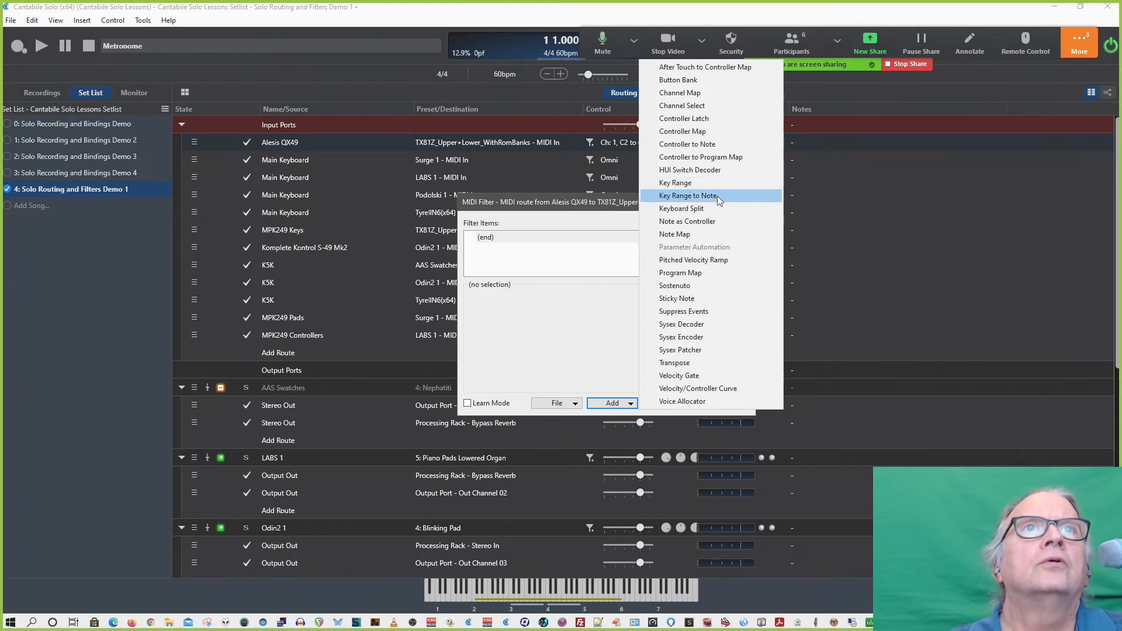
Add a Key Range to Note filter to the Alesis QX49 route and delete it again.
left_click(717, 195)
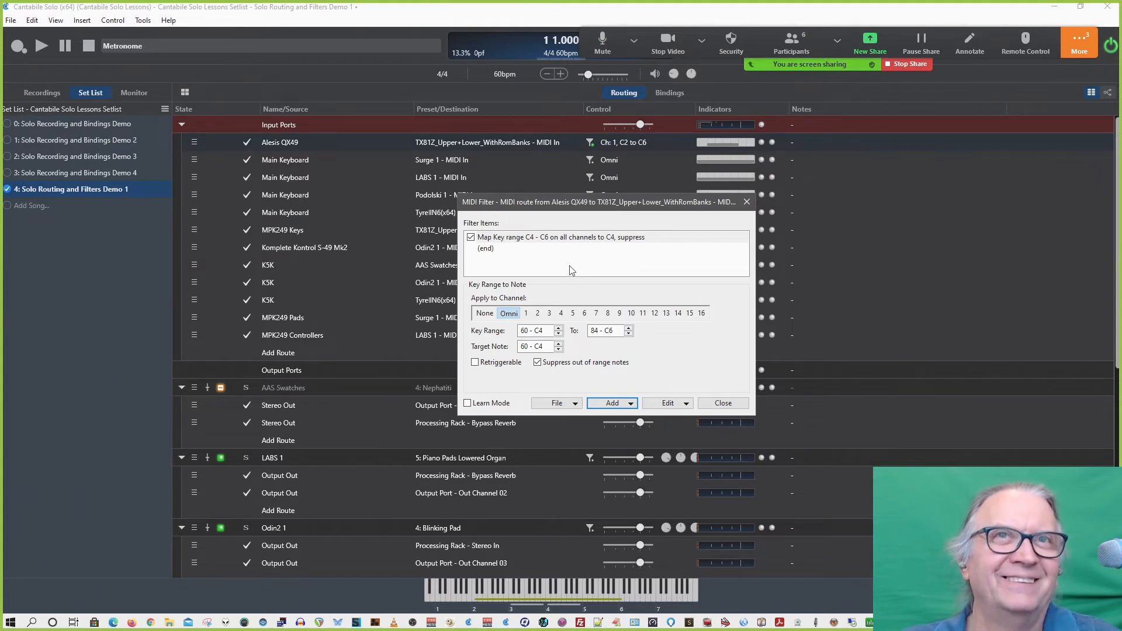
left_click(635, 242)
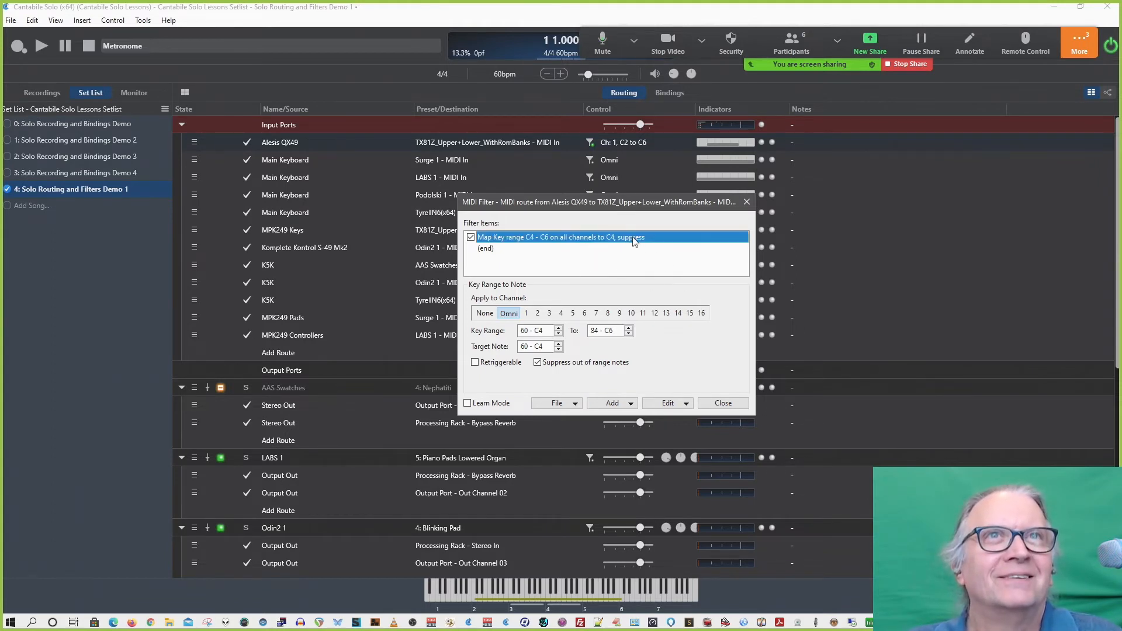
left_click(629, 405)
left_click(606, 386)
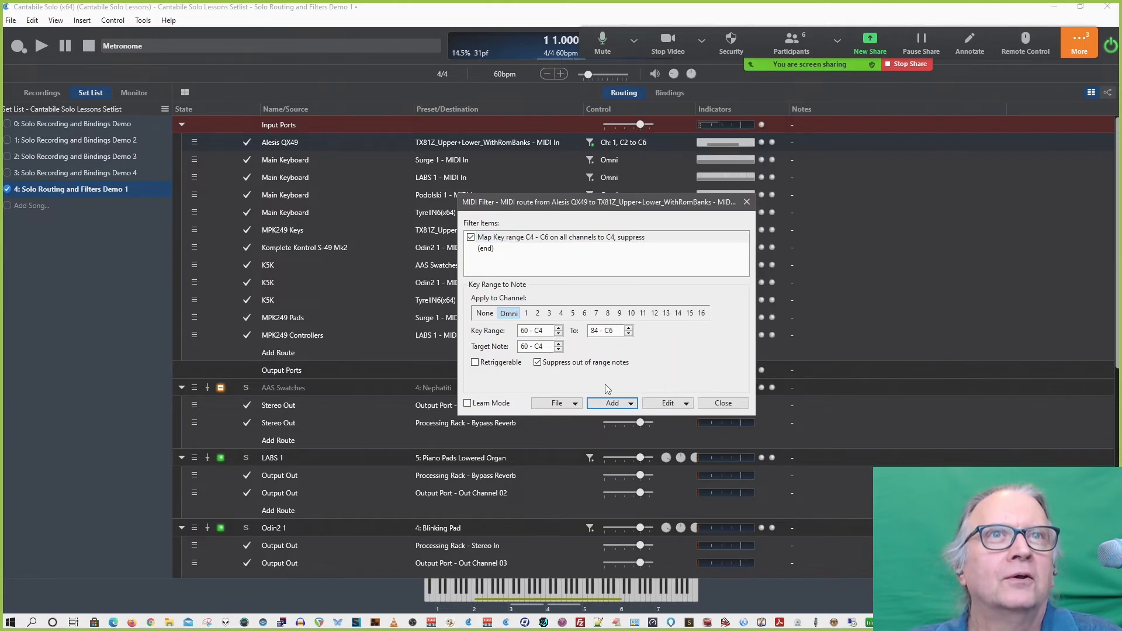
left_click(668, 403)
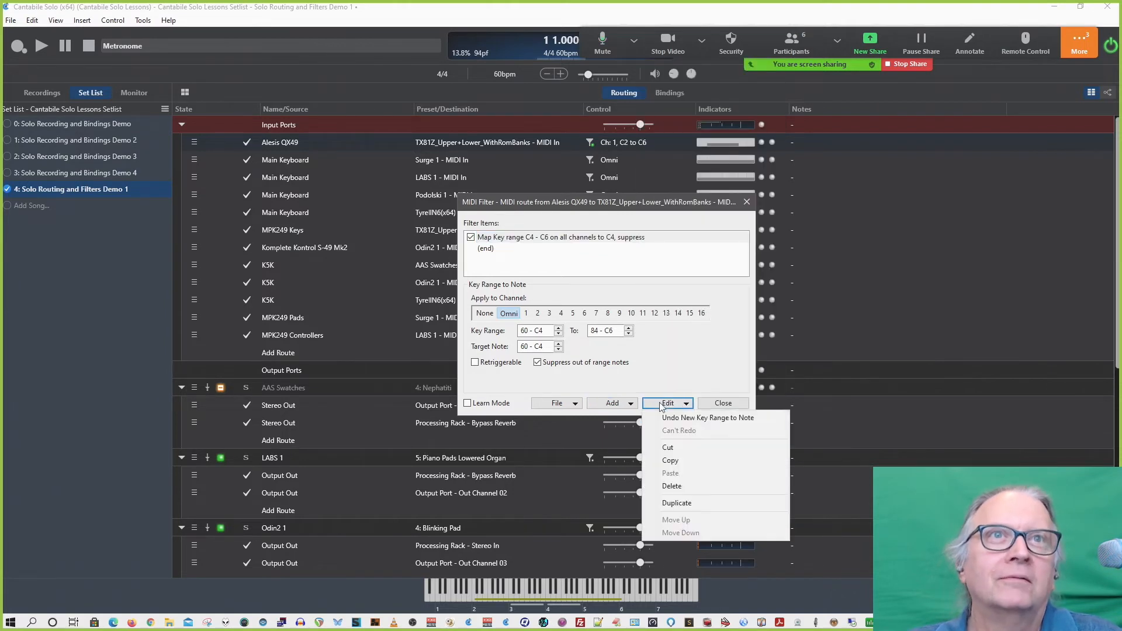
left_click(676, 484)
Add a Pitched Velocity Ramp filter to the Alesis QX49 route and set its upper velocity adjustment to 127.
left_click(628, 403)
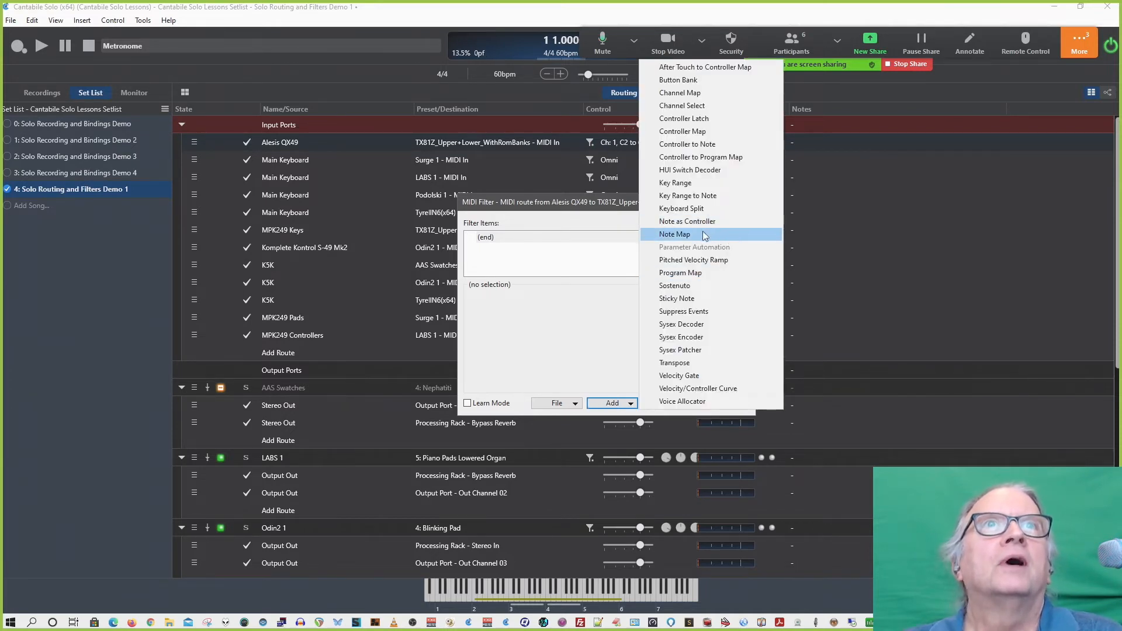
left_click(723, 261)
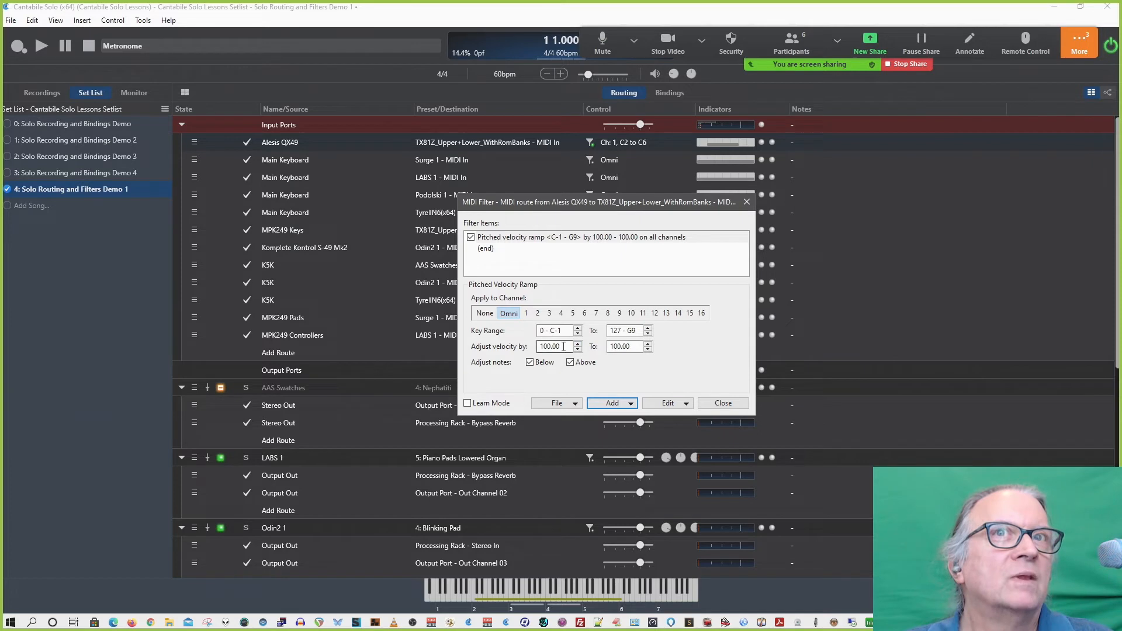
double_click(619, 347)
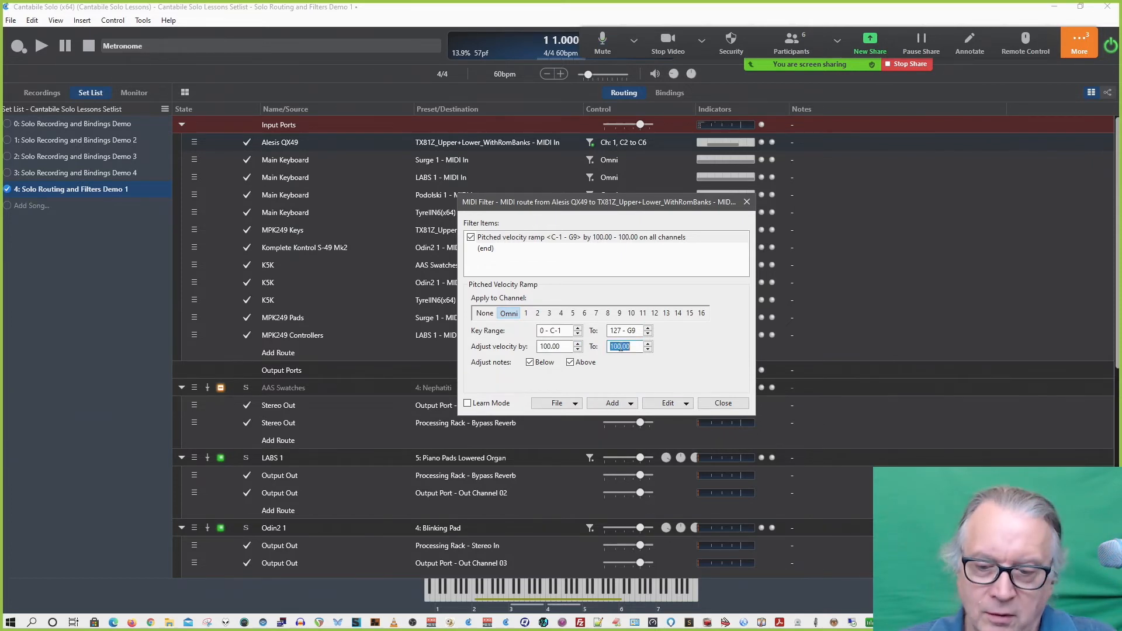
type("127")
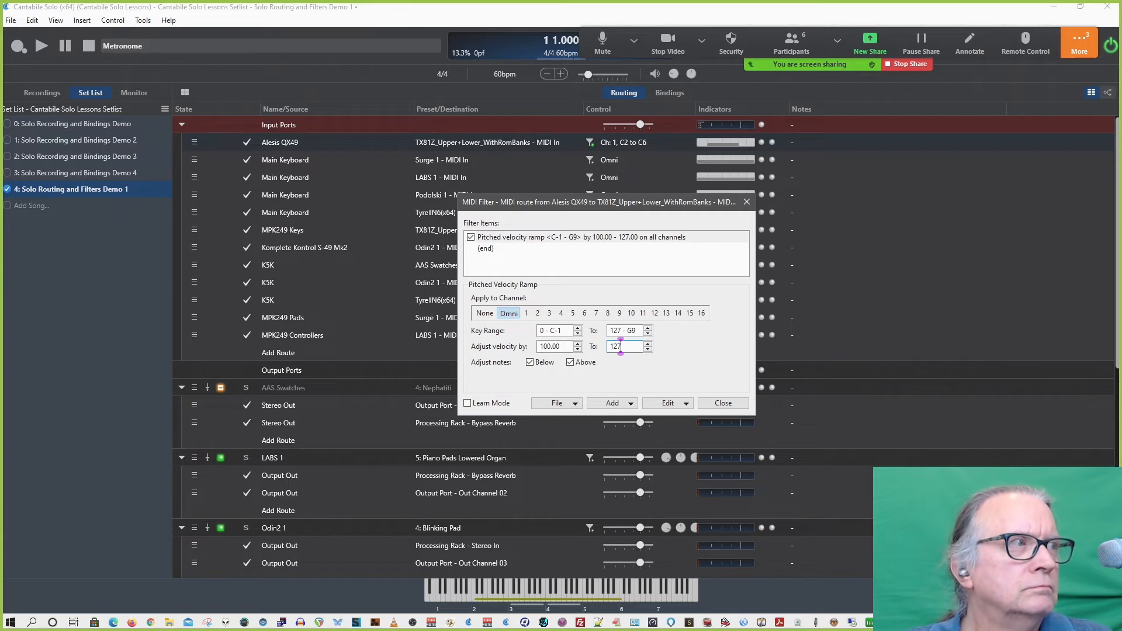
left_click_drag(1121, 198, 401, 115)
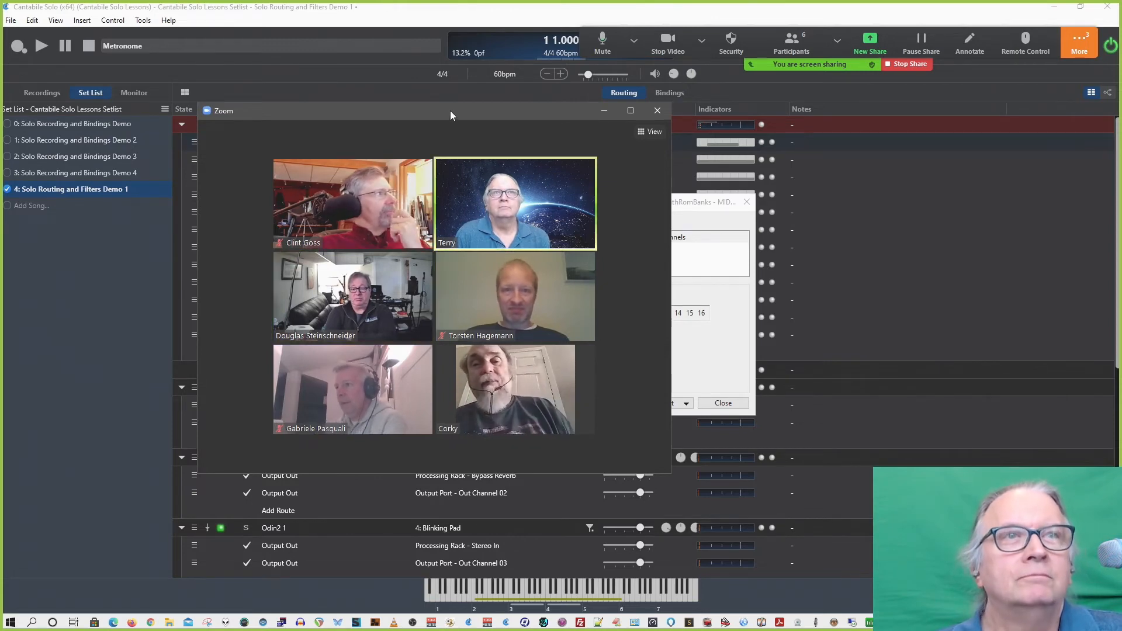
left_click_drag(450, 110, 1121, 257)
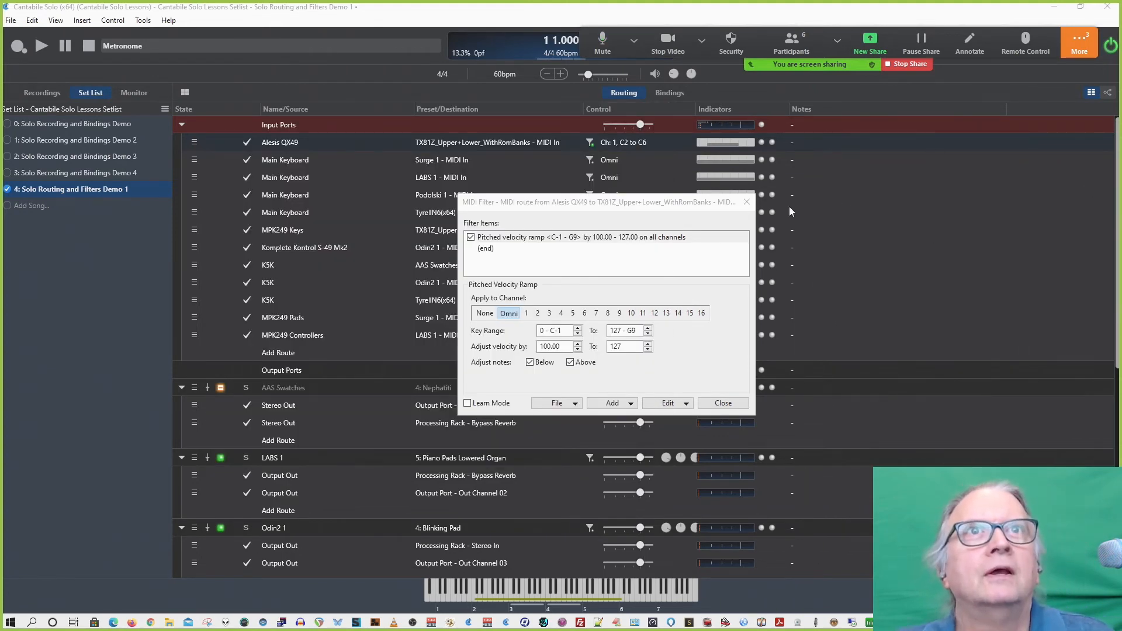
Delete the Pitched Velocity Ramp filter from the Alesis QX49 route.
left_click(666, 238)
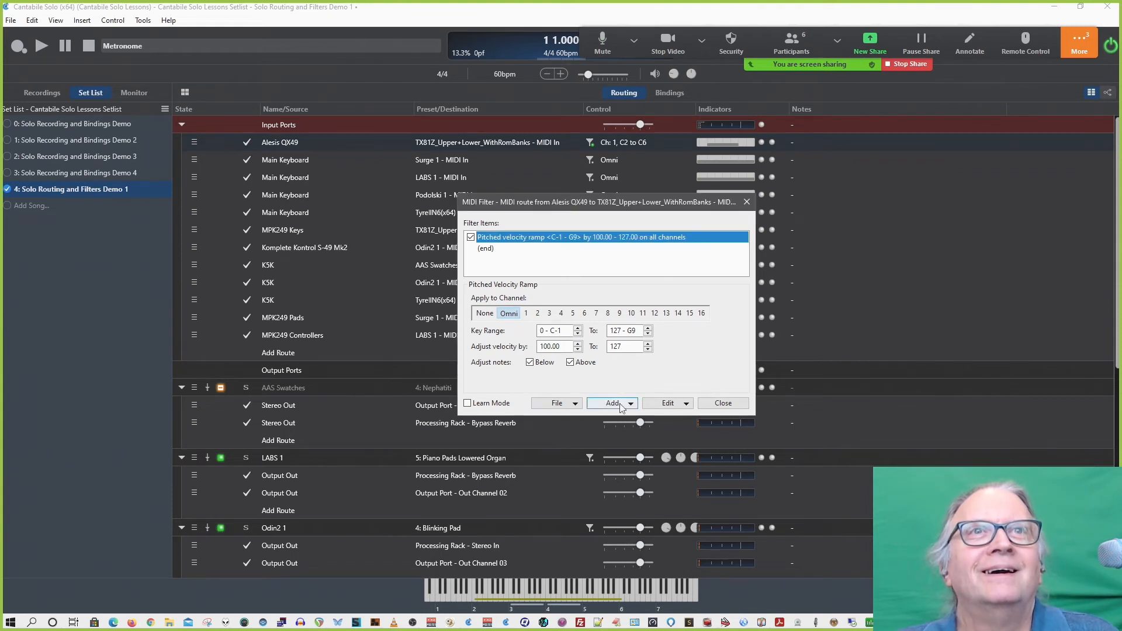
left_click(654, 405)
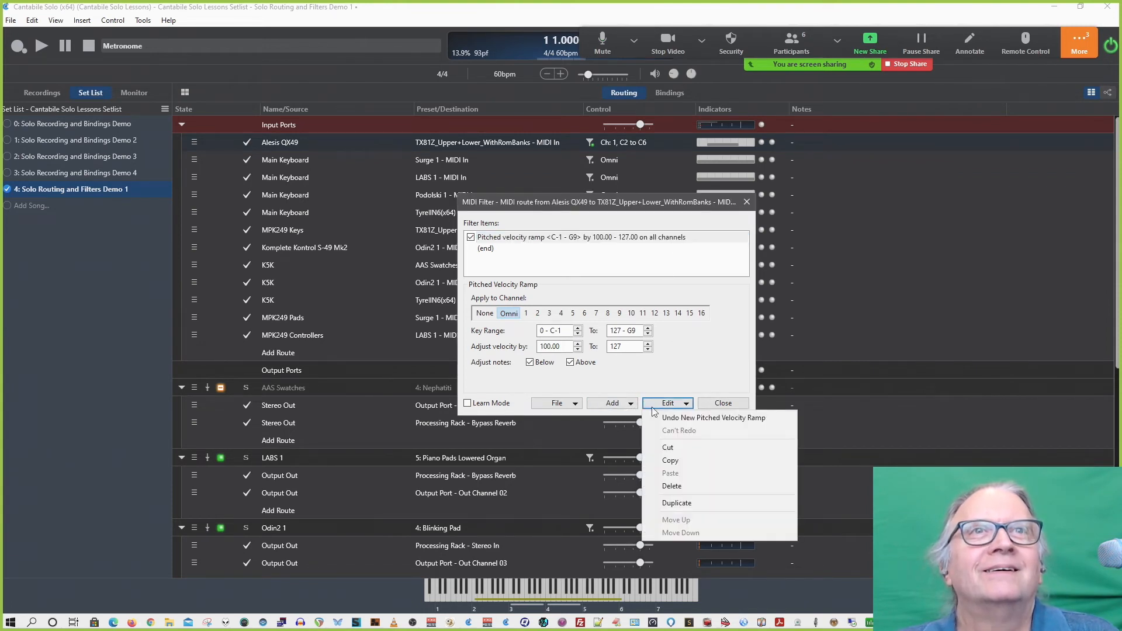
left_click(683, 484)
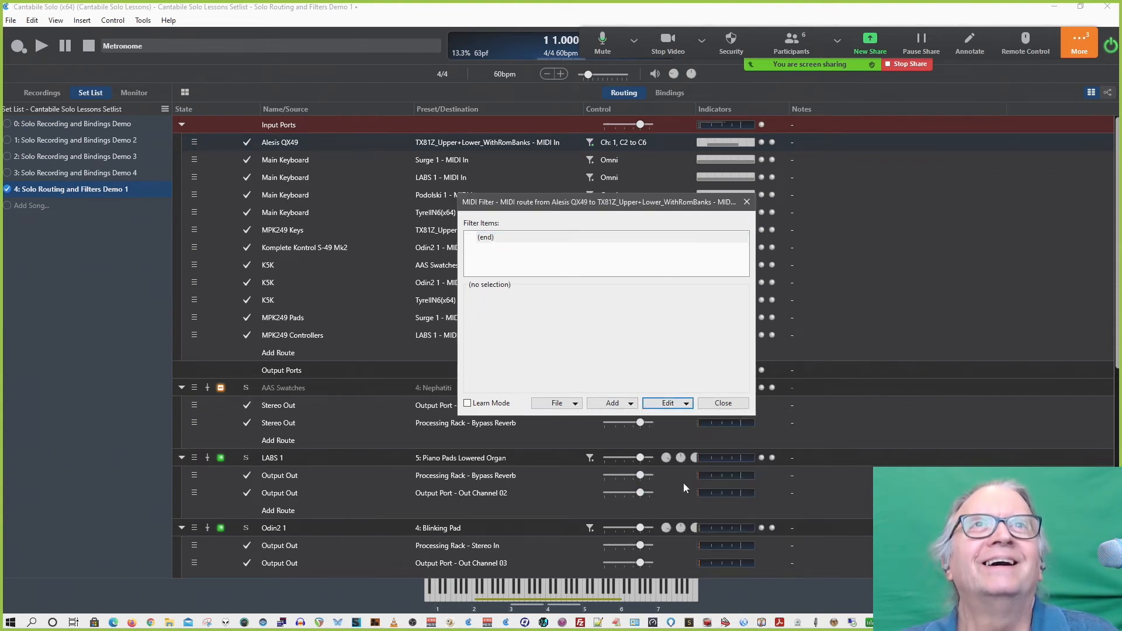
Add a Program Map filter to the Alesis QX49 route that remaps program 4 to 10 on channel 1.
left_click(623, 403)
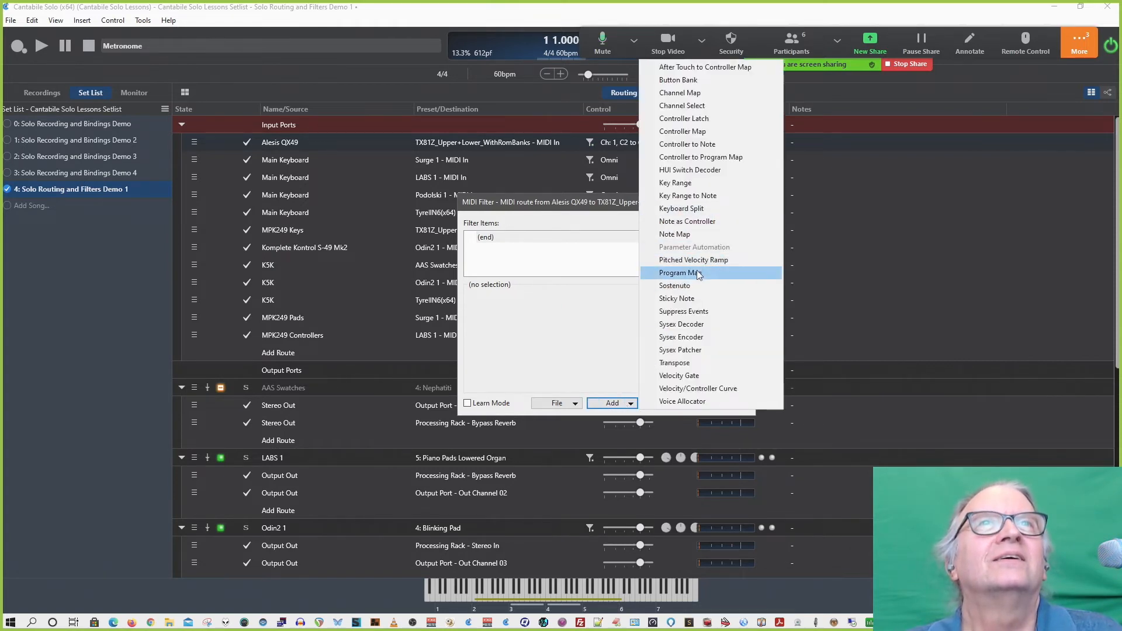
left_click(679, 273)
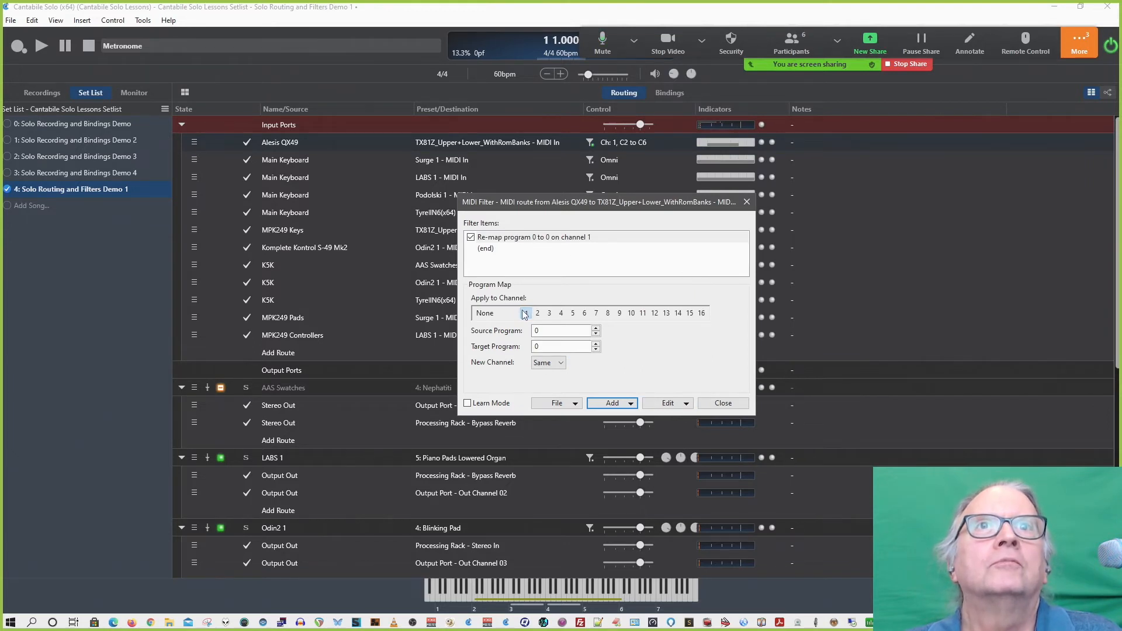
triple_click(596, 329)
left_click(596, 329)
triple_click(596, 344)
double_click(596, 345)
double_click(598, 344)
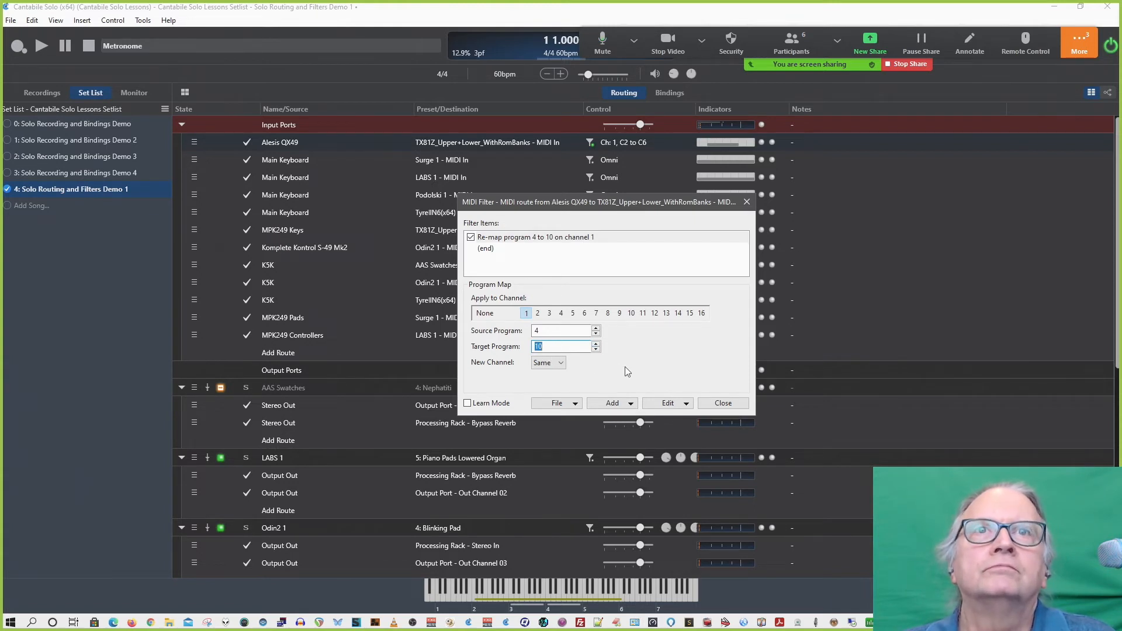
Set the new channel of the Program Map filter to 5.
left_click(554, 363)
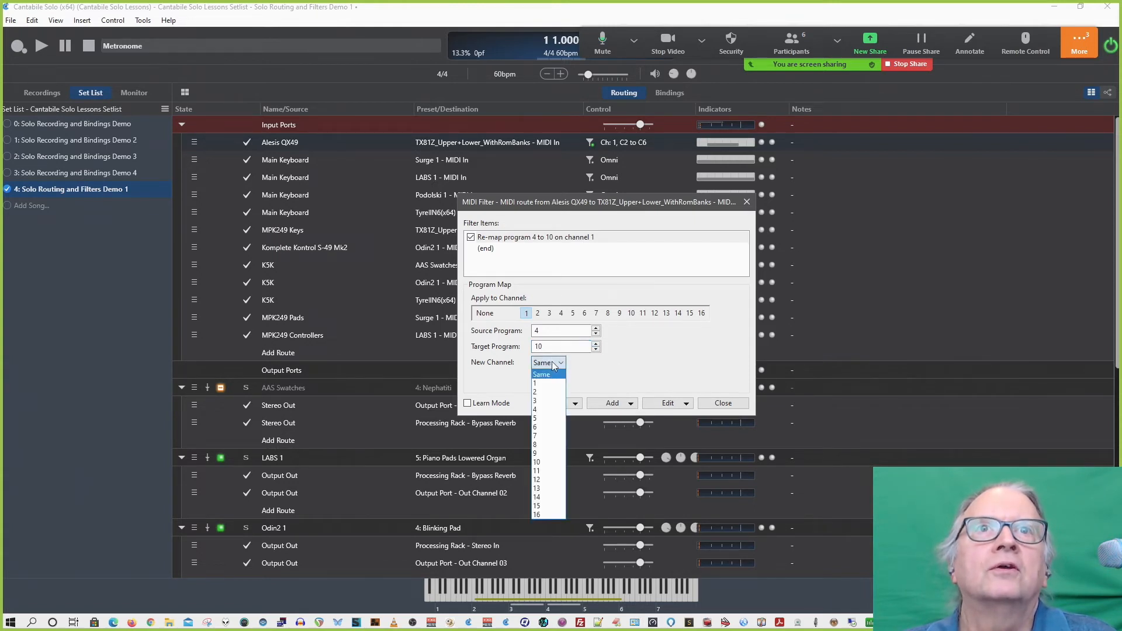
left_click(629, 366)
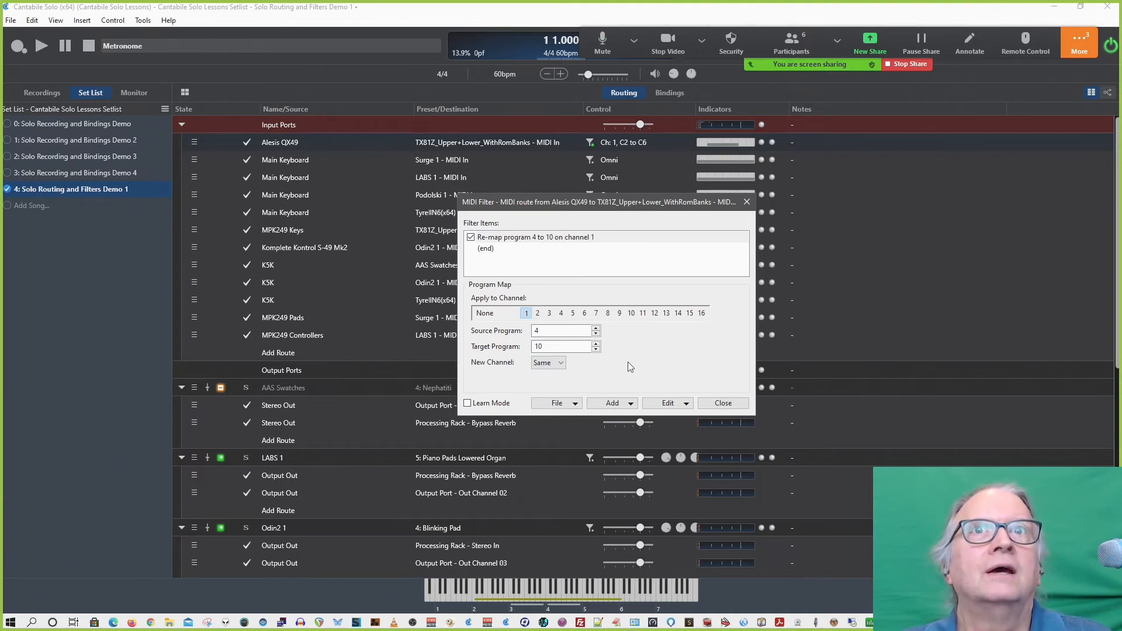
left_click(555, 363)
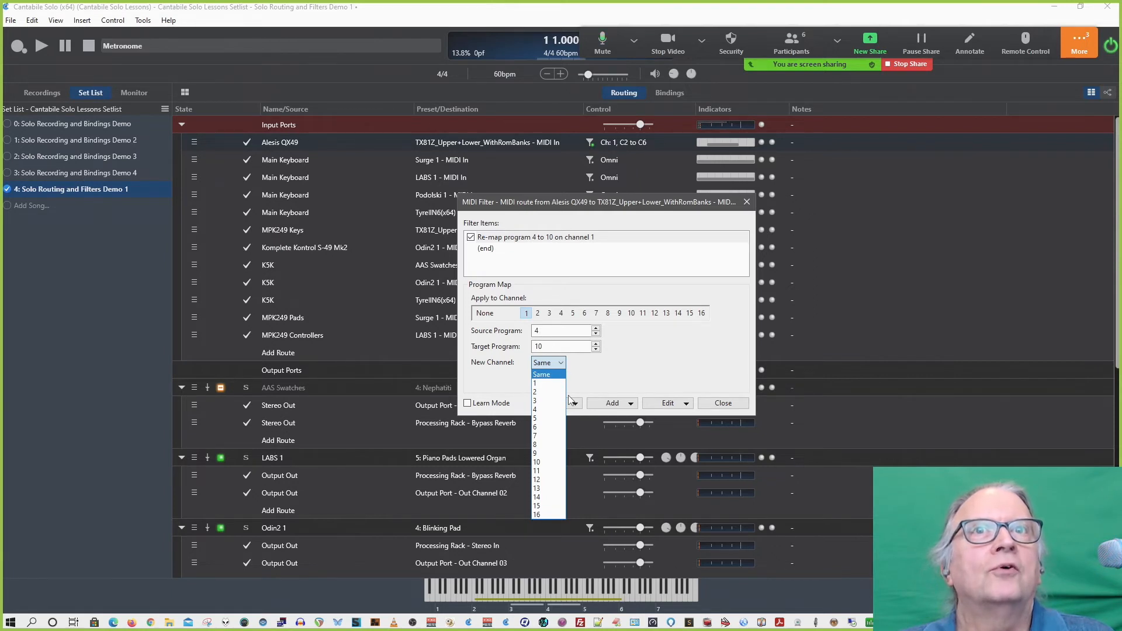
left_click(542, 416)
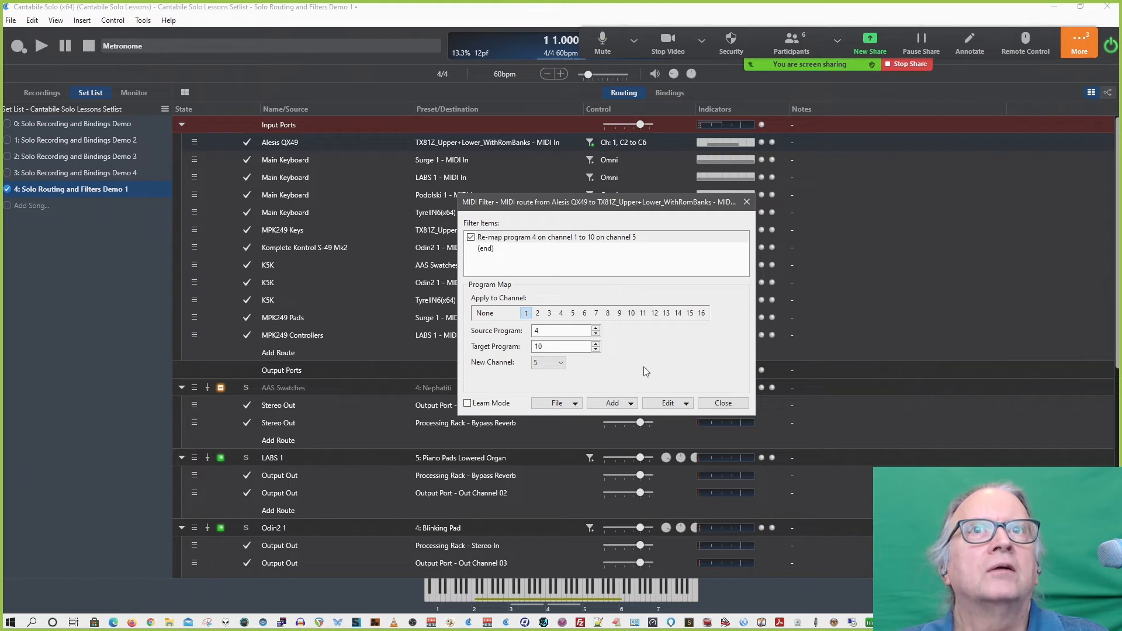
Delete the Program Map filter from the Alesis QX49 route.
left_click(592, 239)
left_click(668, 404)
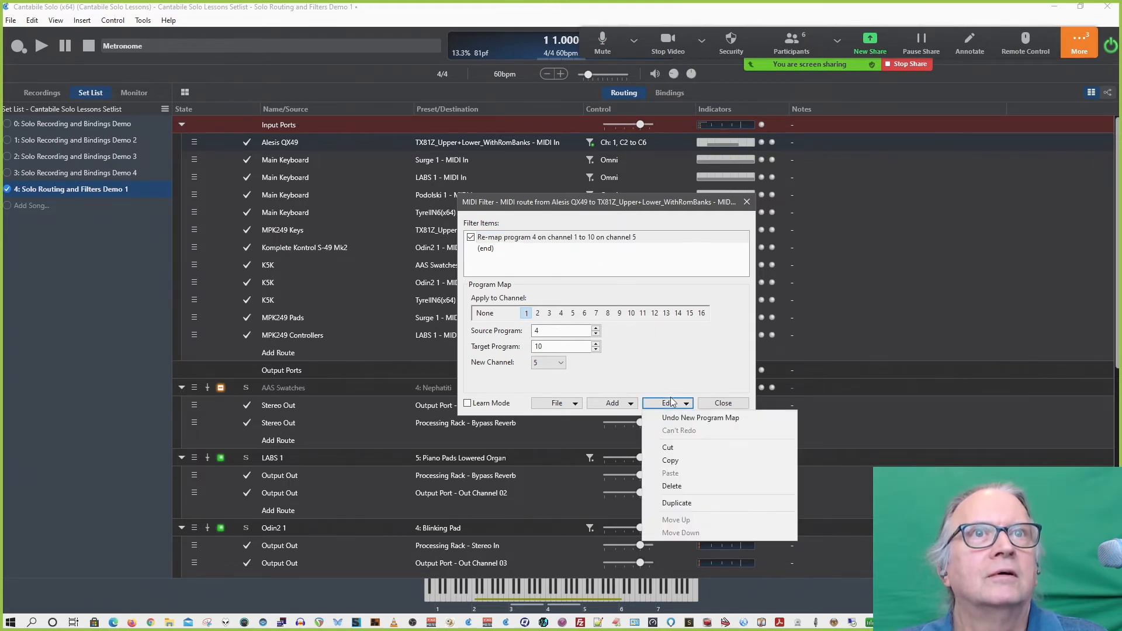
left_click(682, 486)
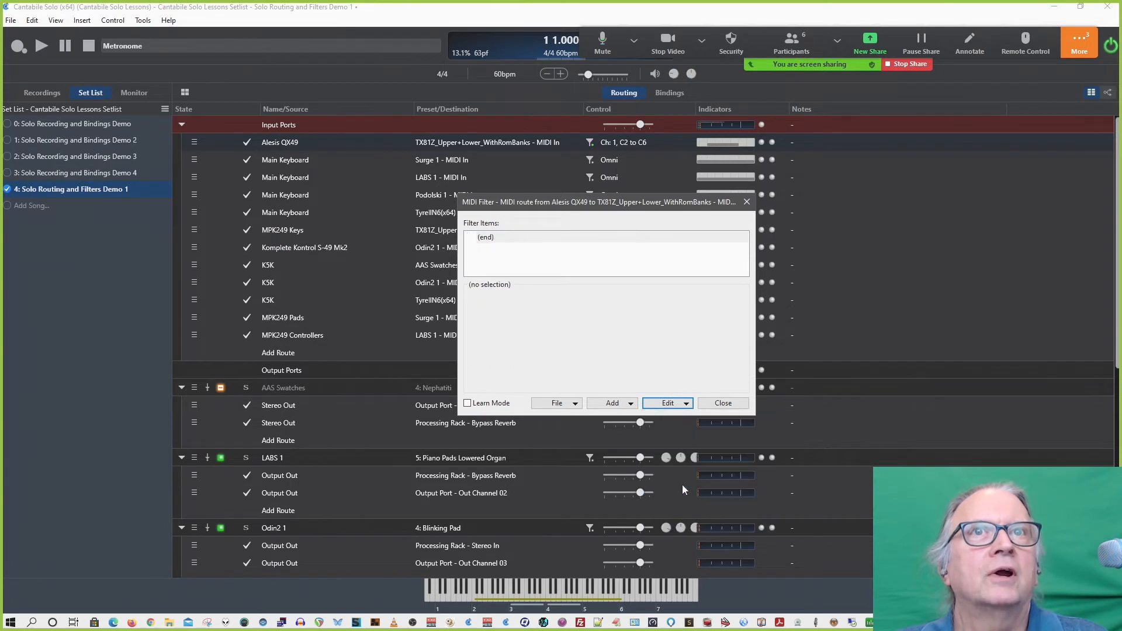
Add a new Program Map filter to the Alesis QX49 route with source program 1.20 and target program 2.23.
left_click(627, 403)
left_click(609, 348)
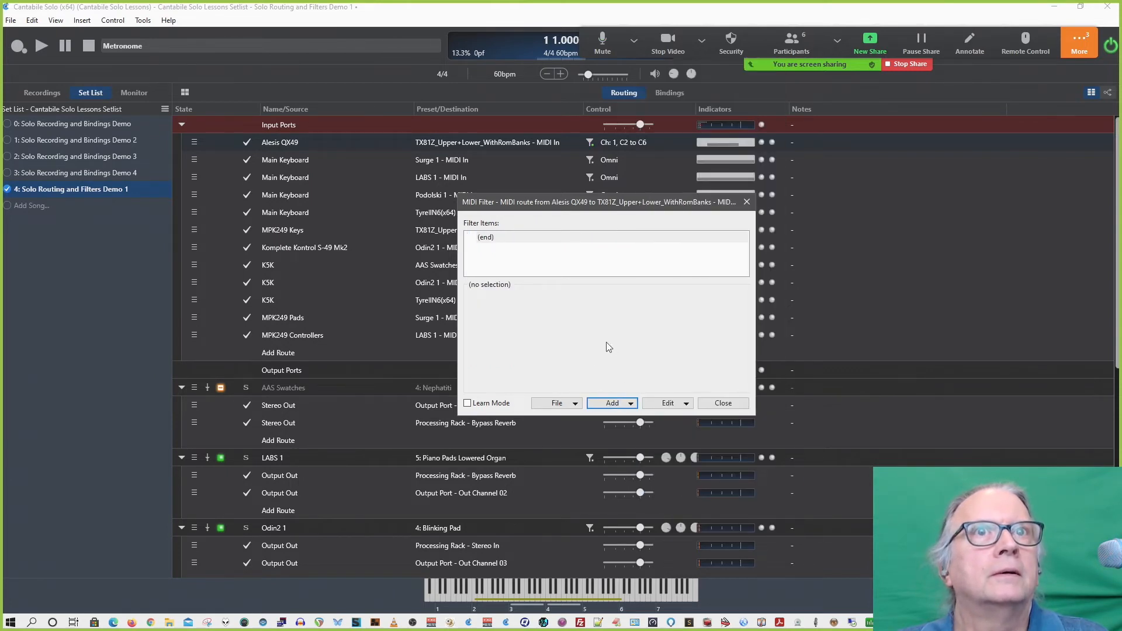
left_click(612, 403)
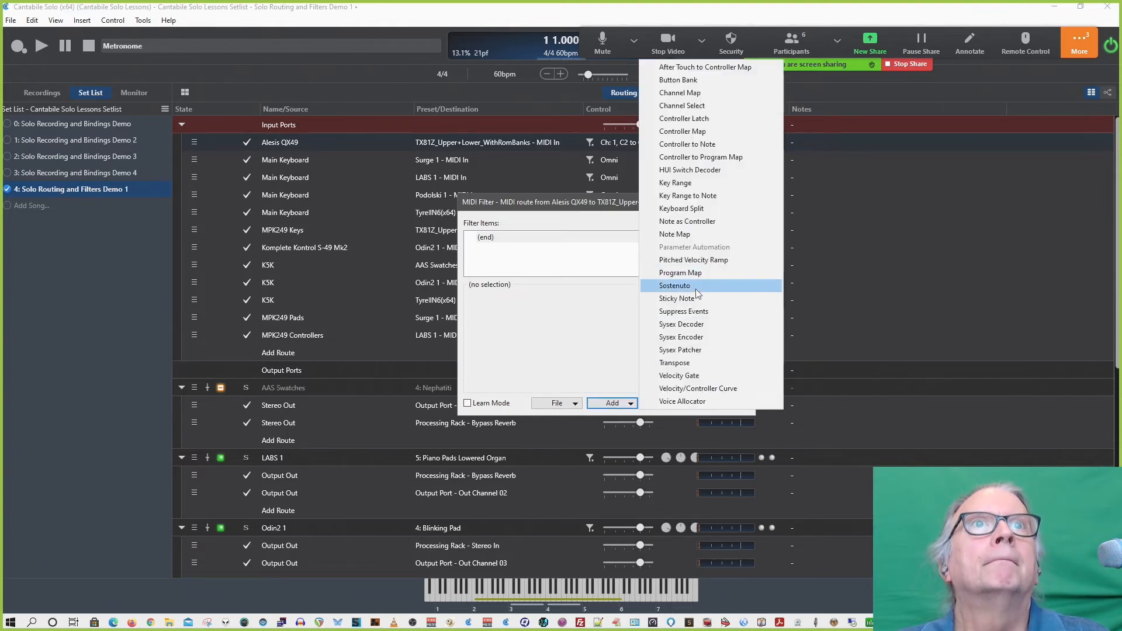
left_click(694, 273)
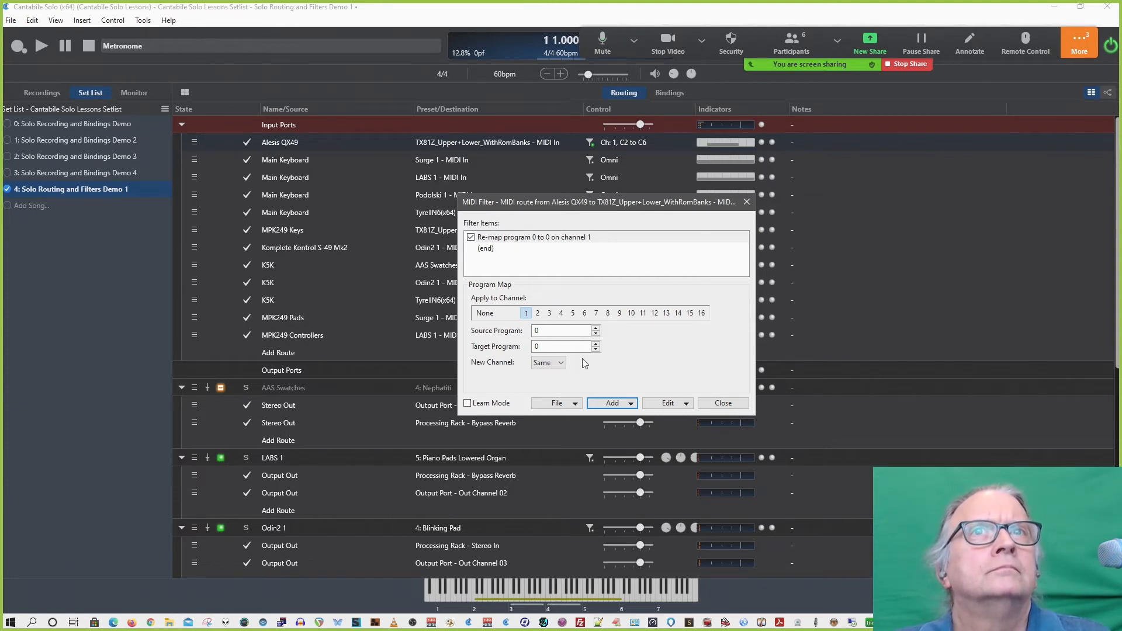
double_click(562, 330)
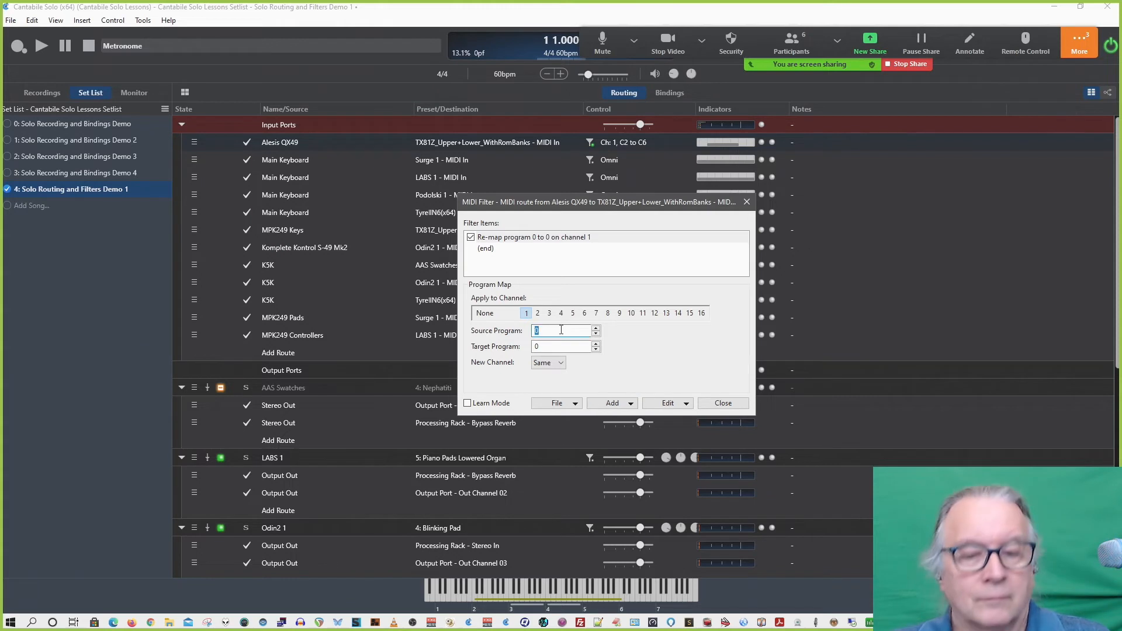
type("1,20")
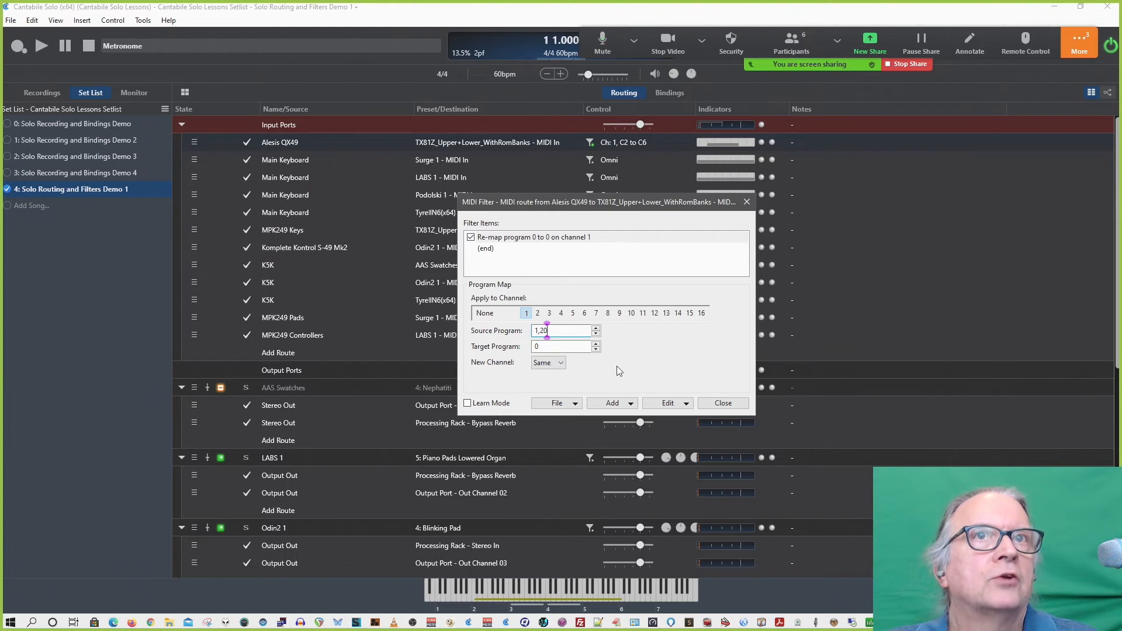
left_click(582, 346)
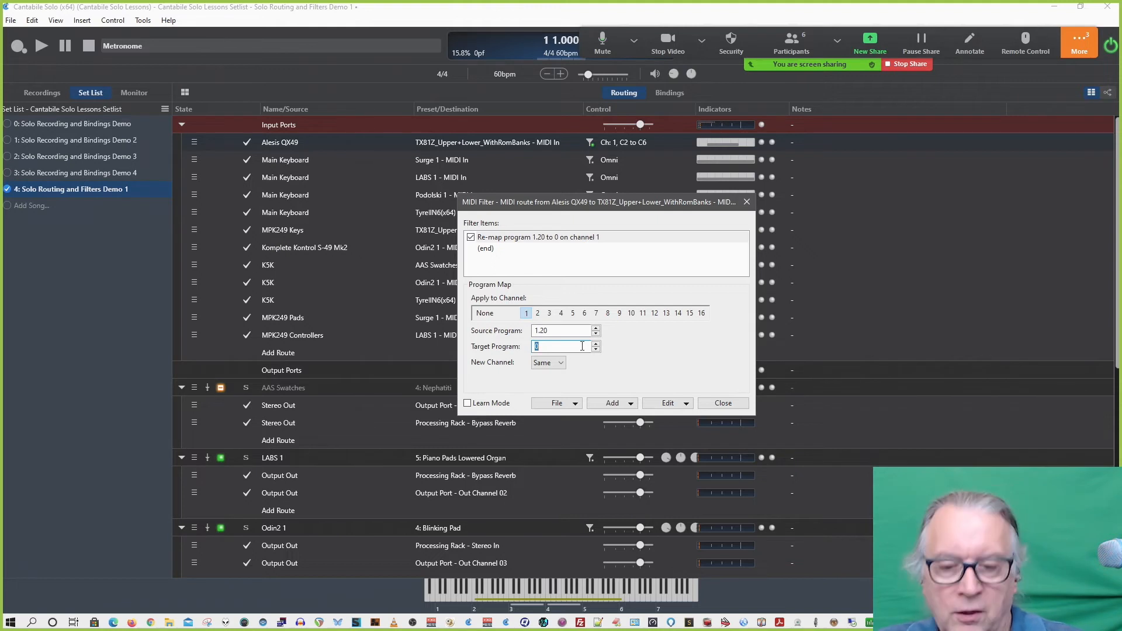
type("2.")
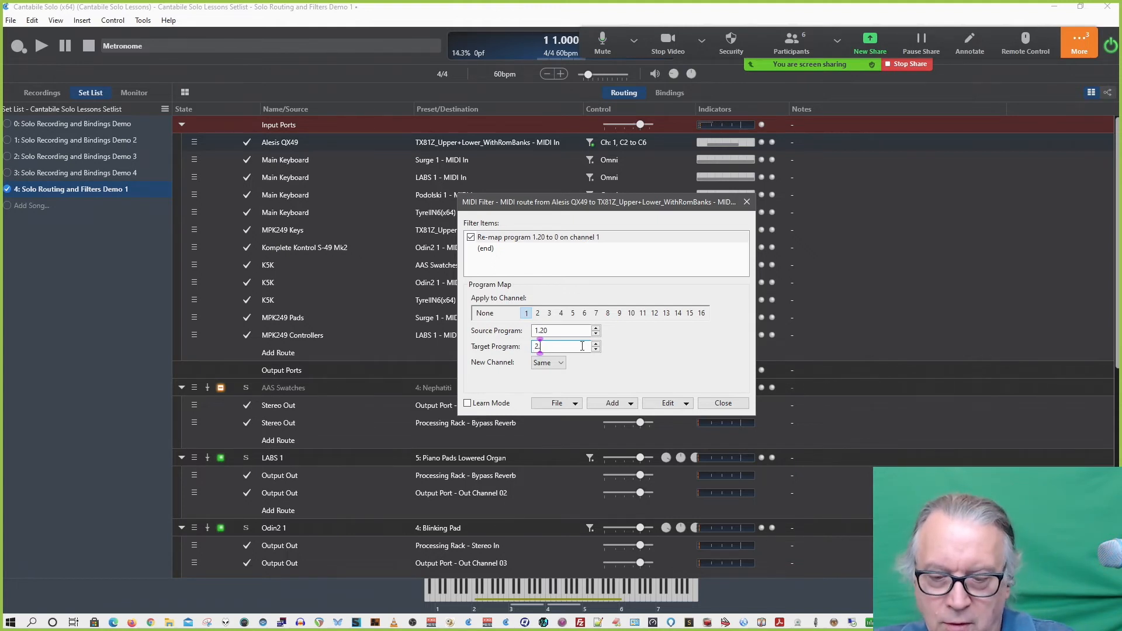
type("23")
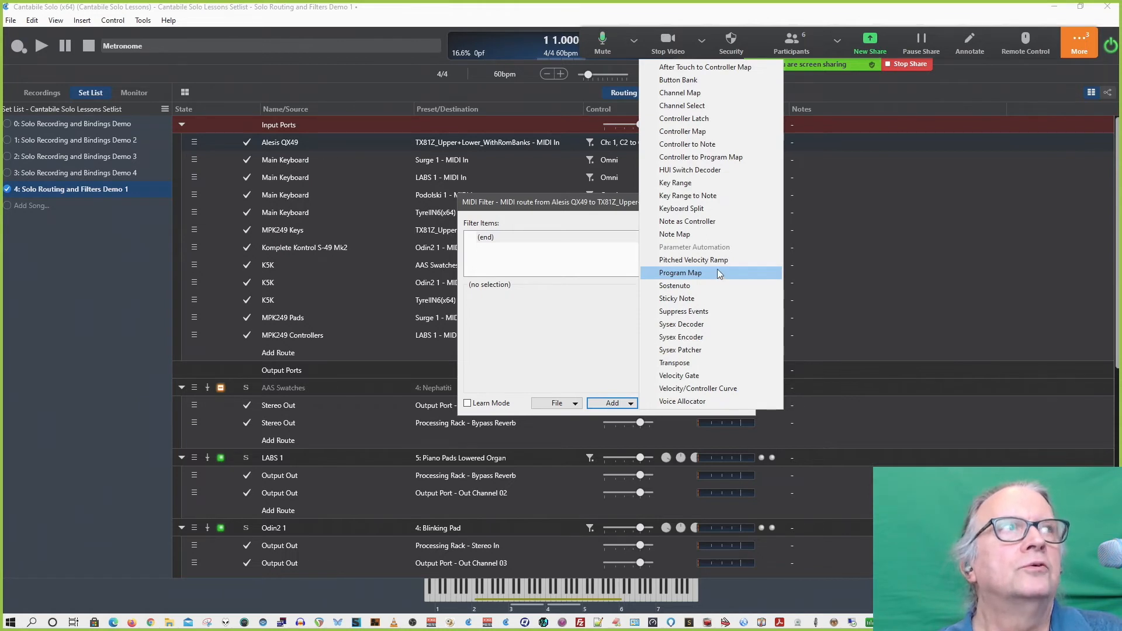
Add a Sostenuto filter on all channels to the Alesis QX49 route, and delete it again.
left_click(703, 285)
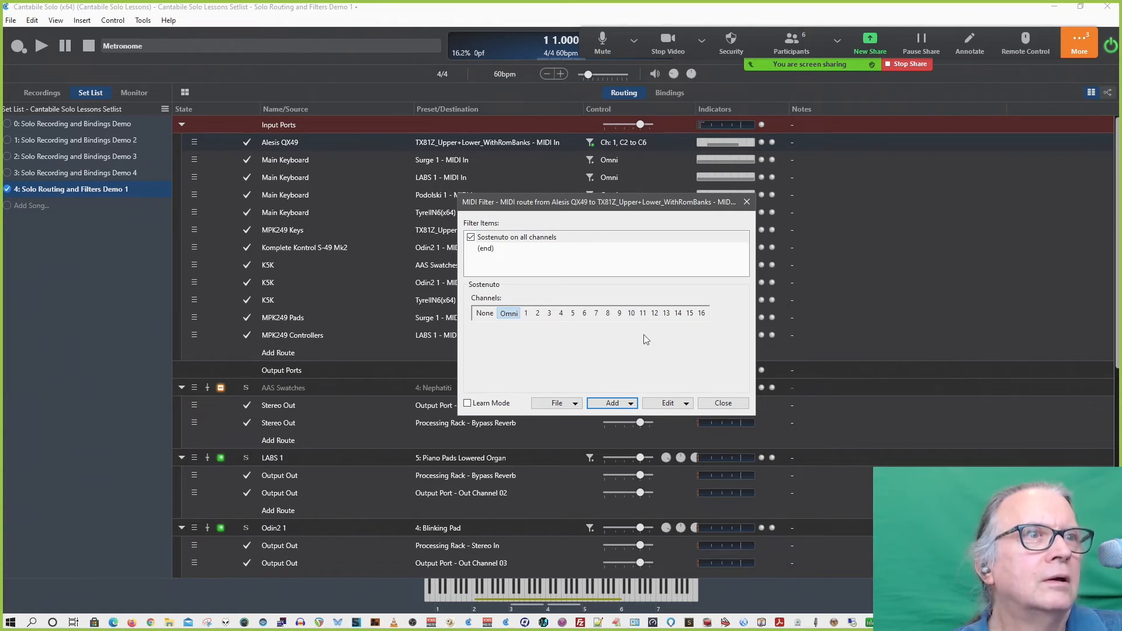
left_click(558, 238)
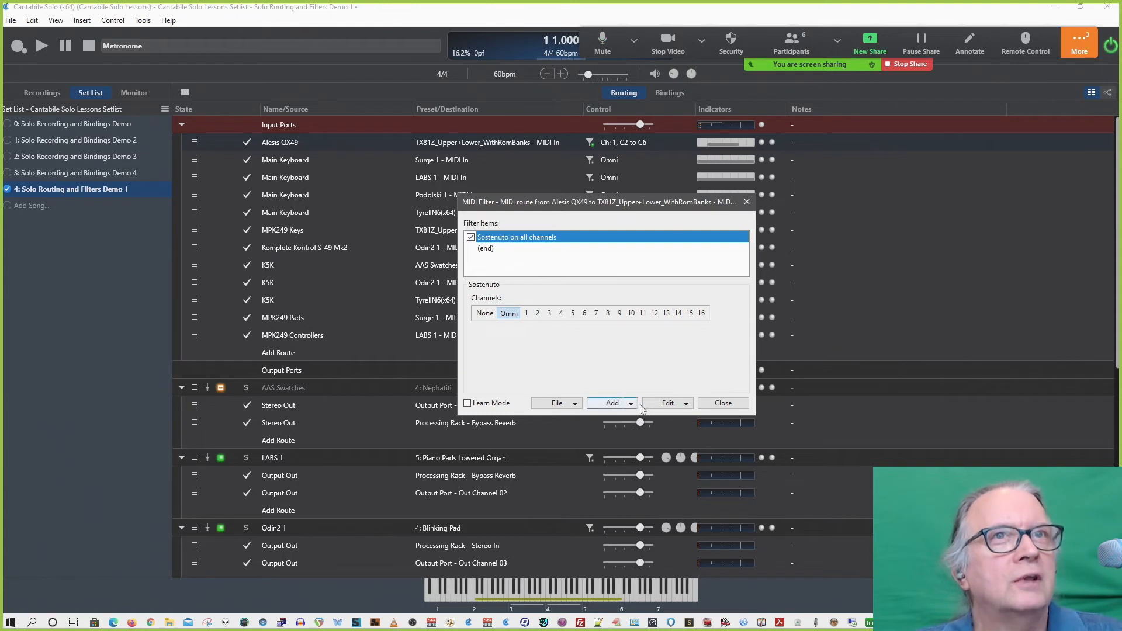
left_click(669, 407)
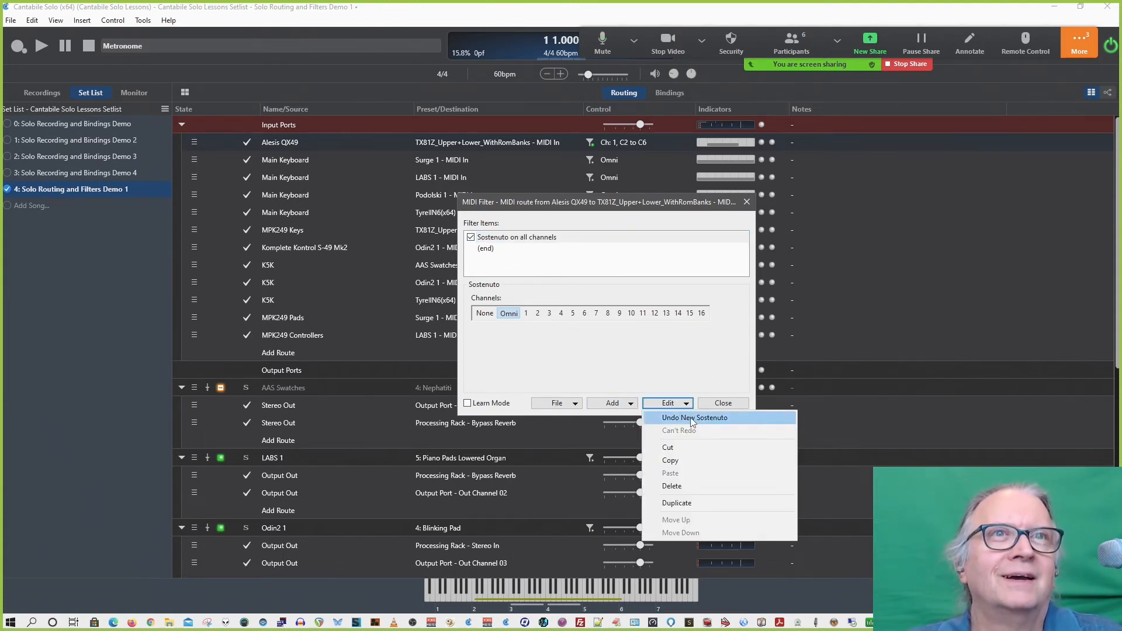
left_click(689, 485)
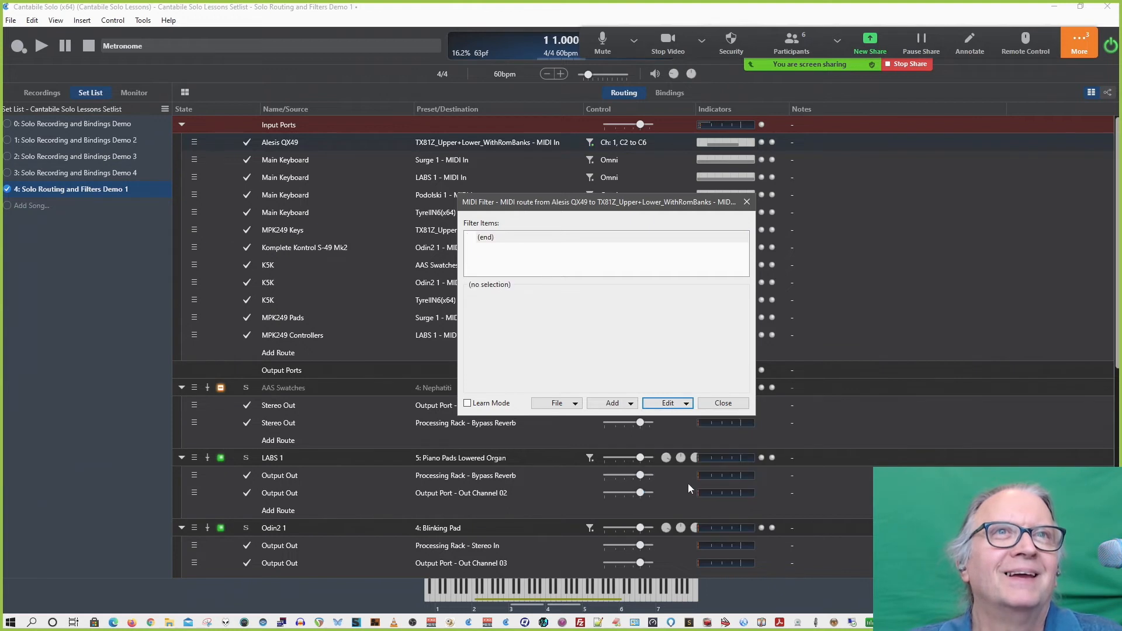
Add a monophonic Sticky Note filter to the Alesis QX49 route and inspect its Master Release Note and Master Release CC settings.
left_click(632, 404)
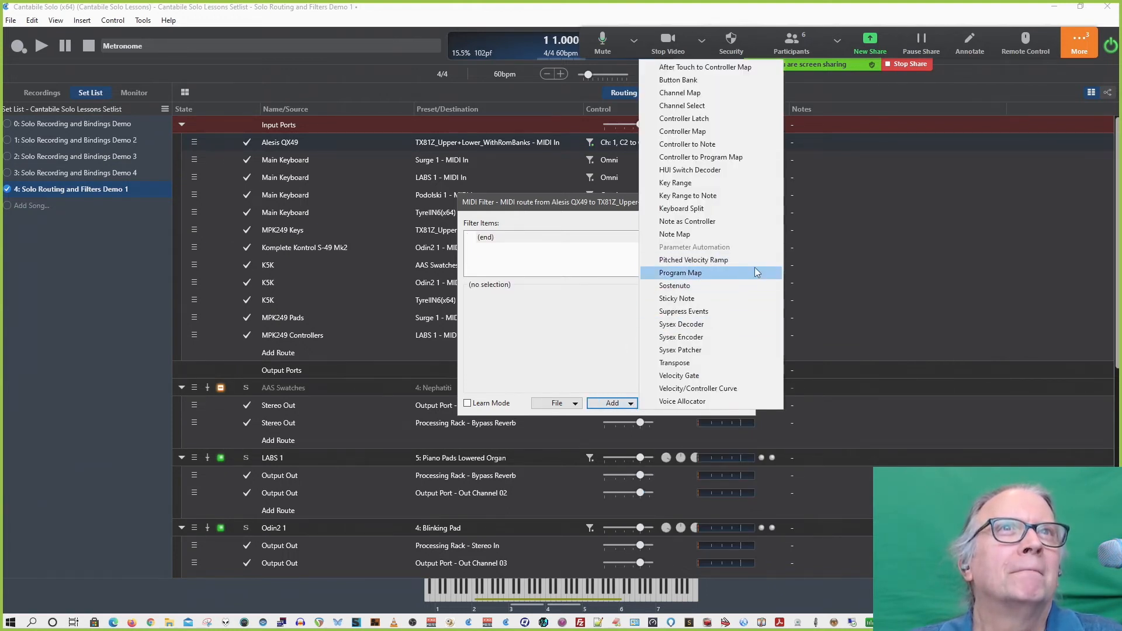
left_click(698, 298)
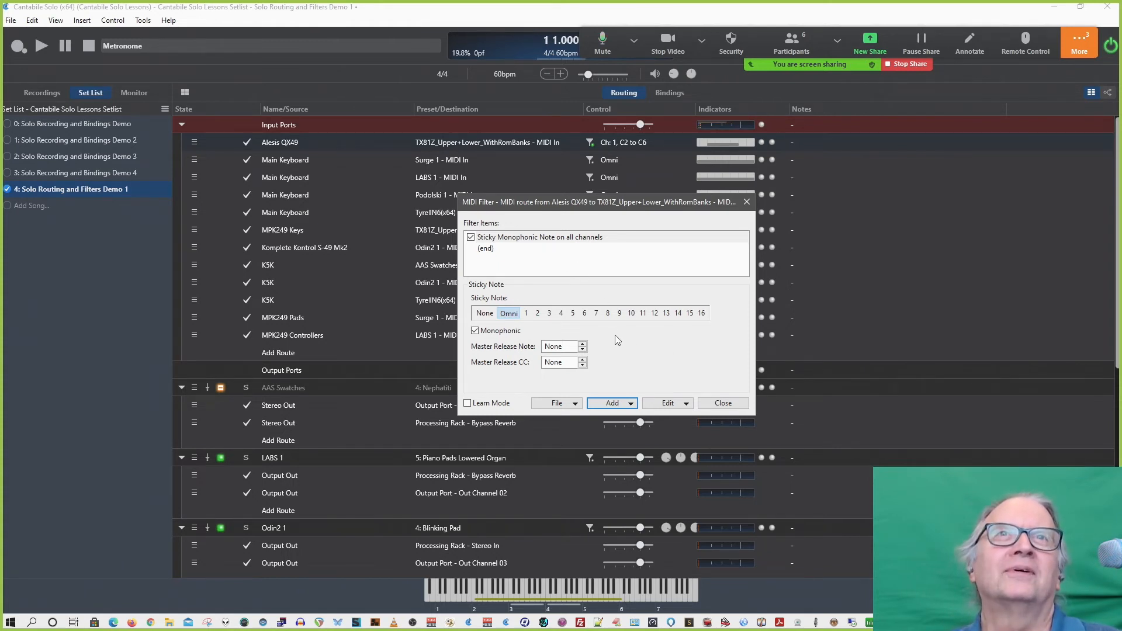
double_click(566, 347)
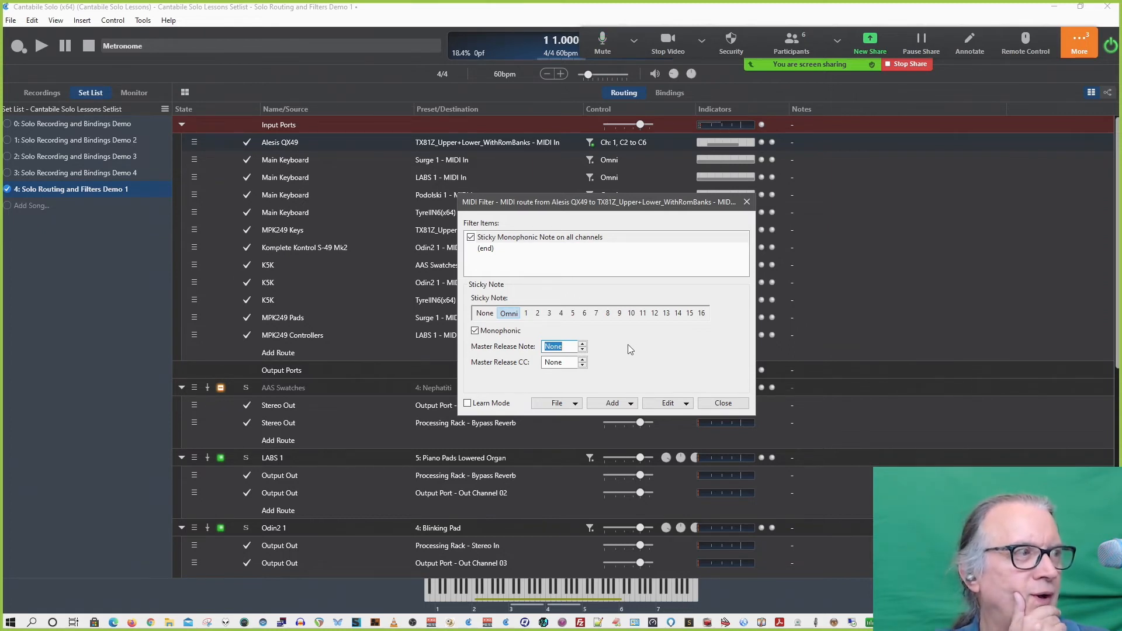
left_click(564, 363)
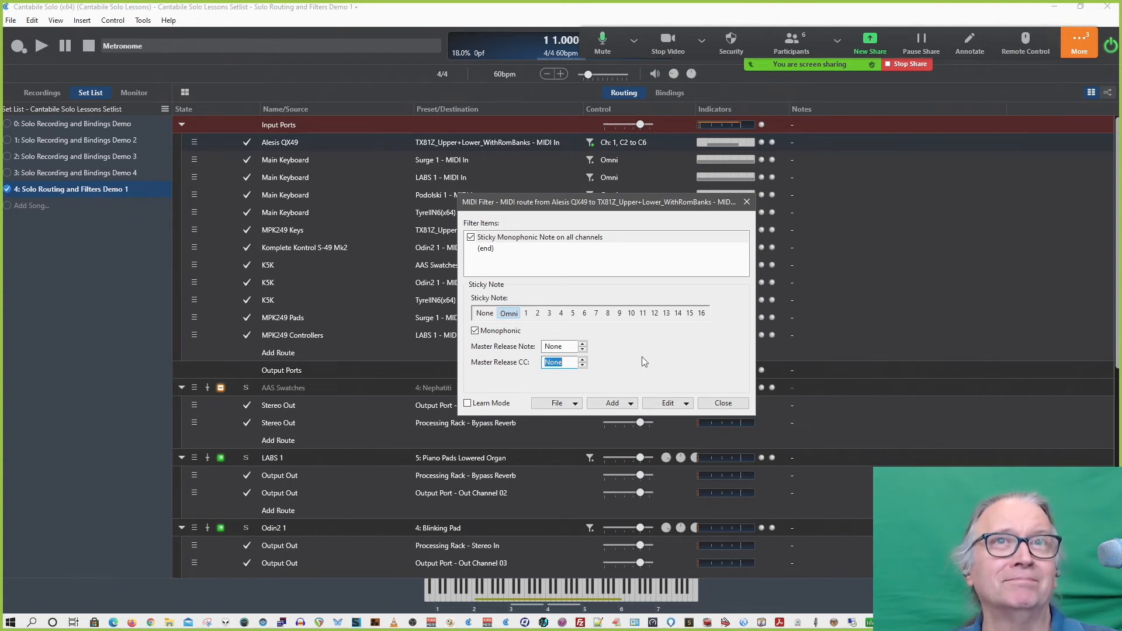
Delete the Sticky Note filter from the Alesis QX49 route.
left_click(584, 240)
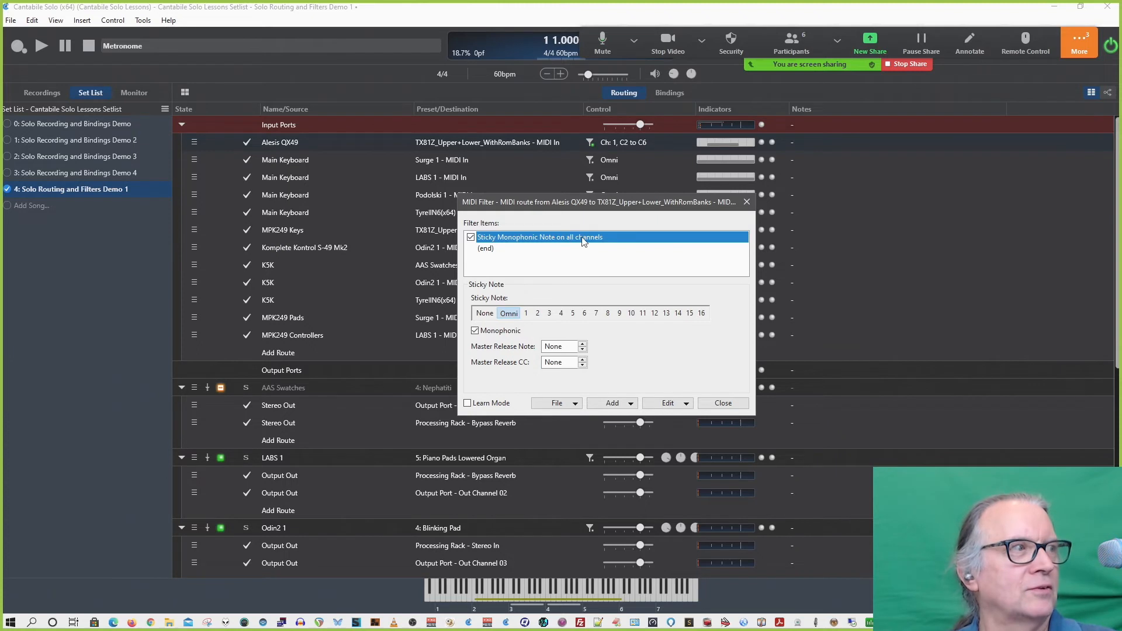
left_click(668, 404)
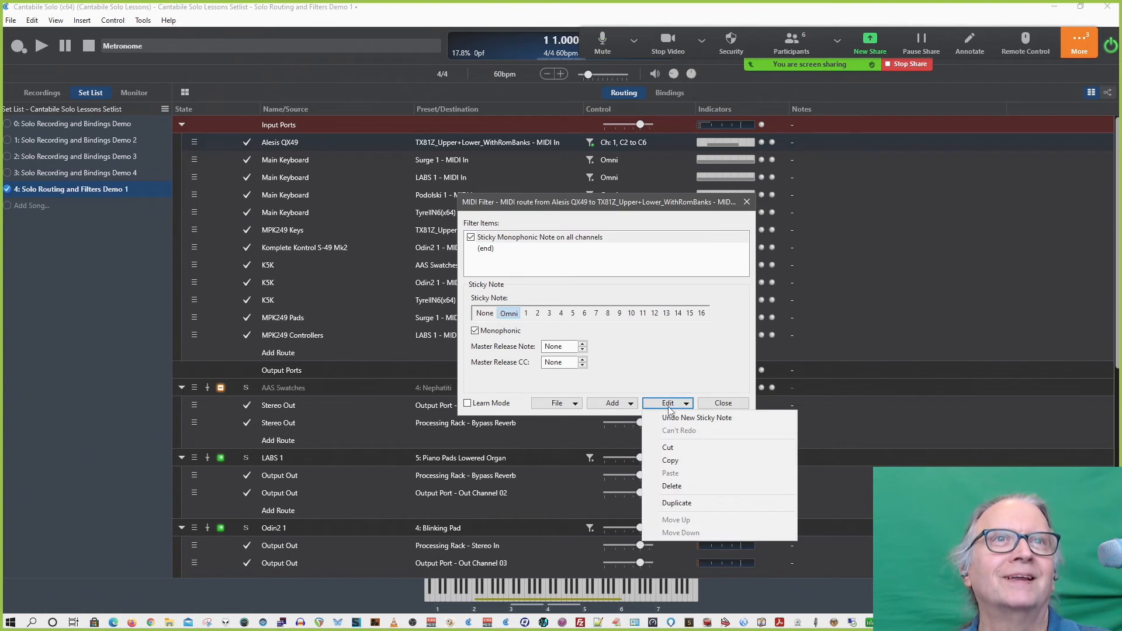
left_click(681, 487)
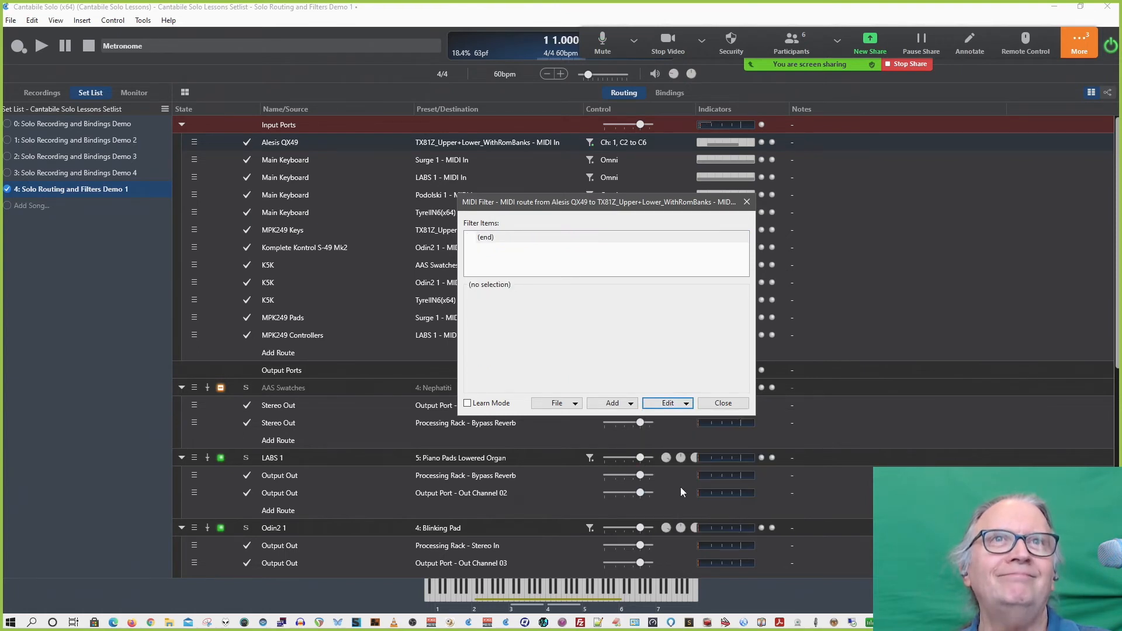
Add a Suppress Events filter to the Alesis QX49 route to review its options, and delete it again.
left_click(631, 403)
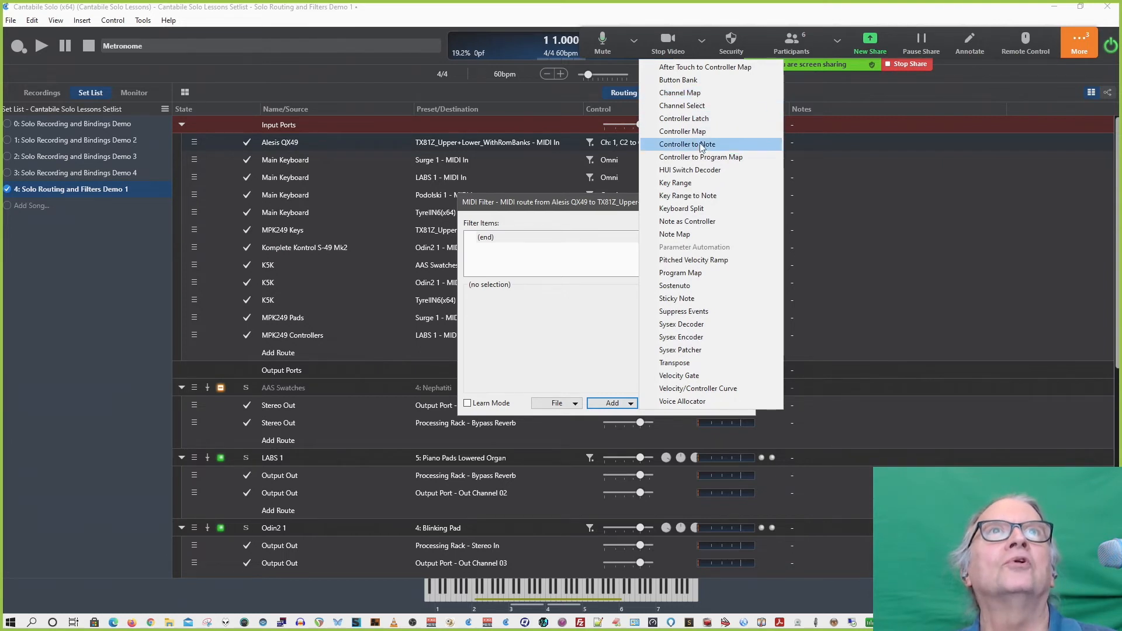
left_click(682, 314)
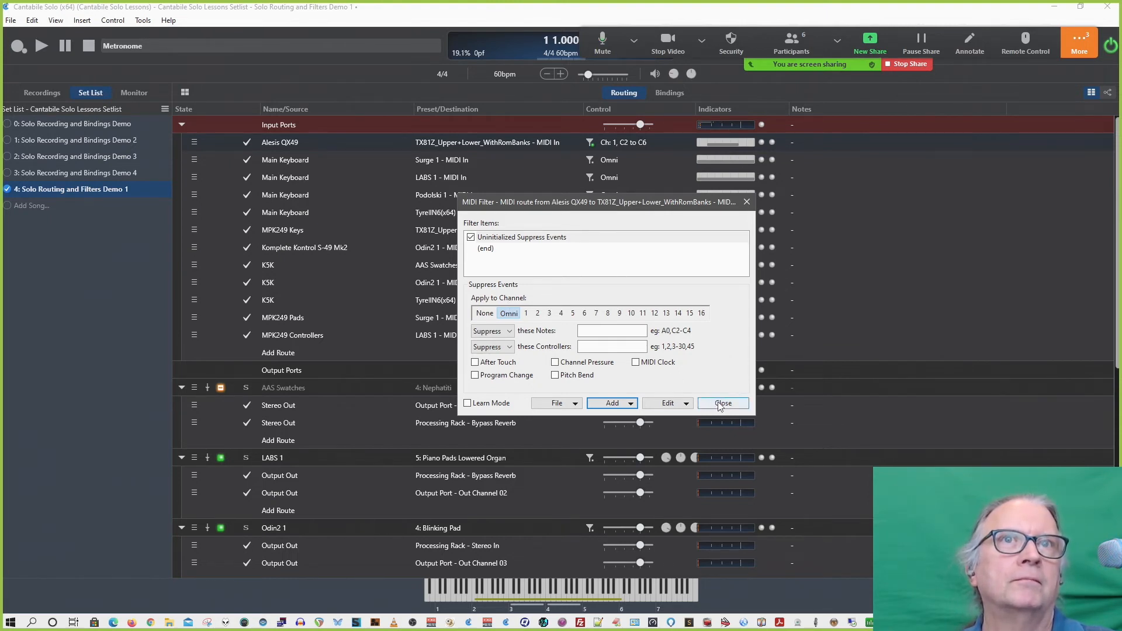
left_click(577, 237)
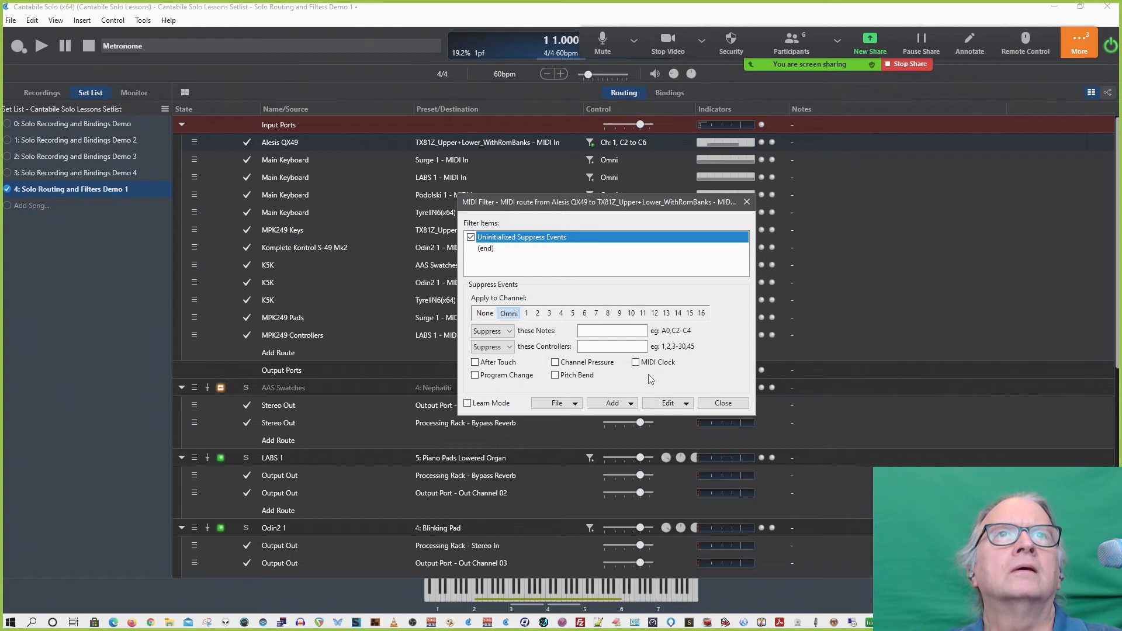
left_click(666, 404)
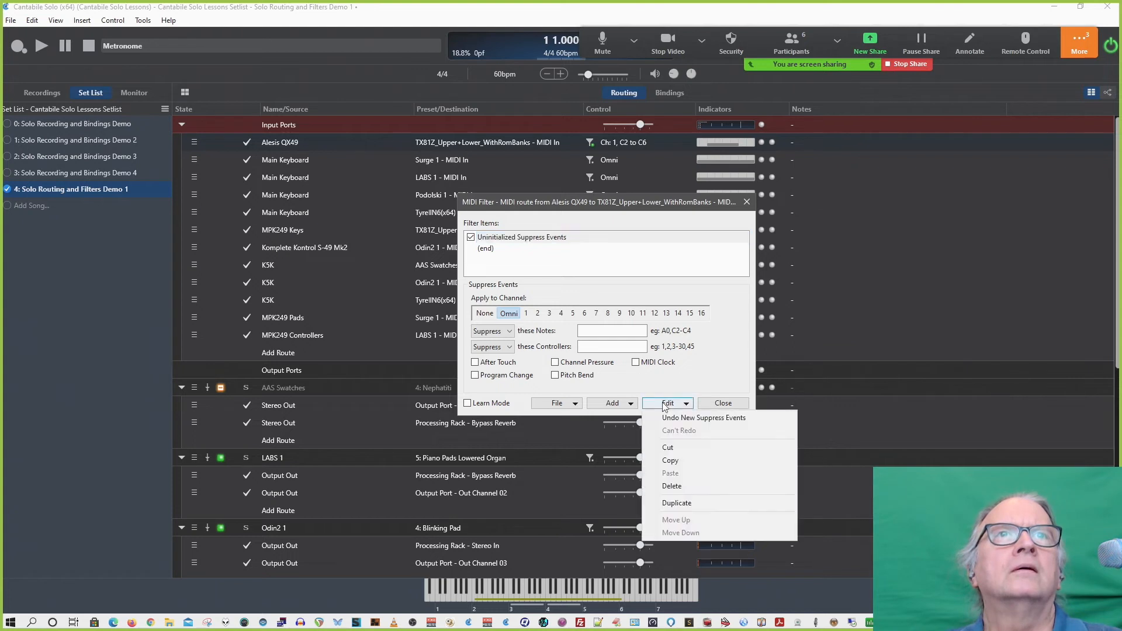
left_click(638, 375)
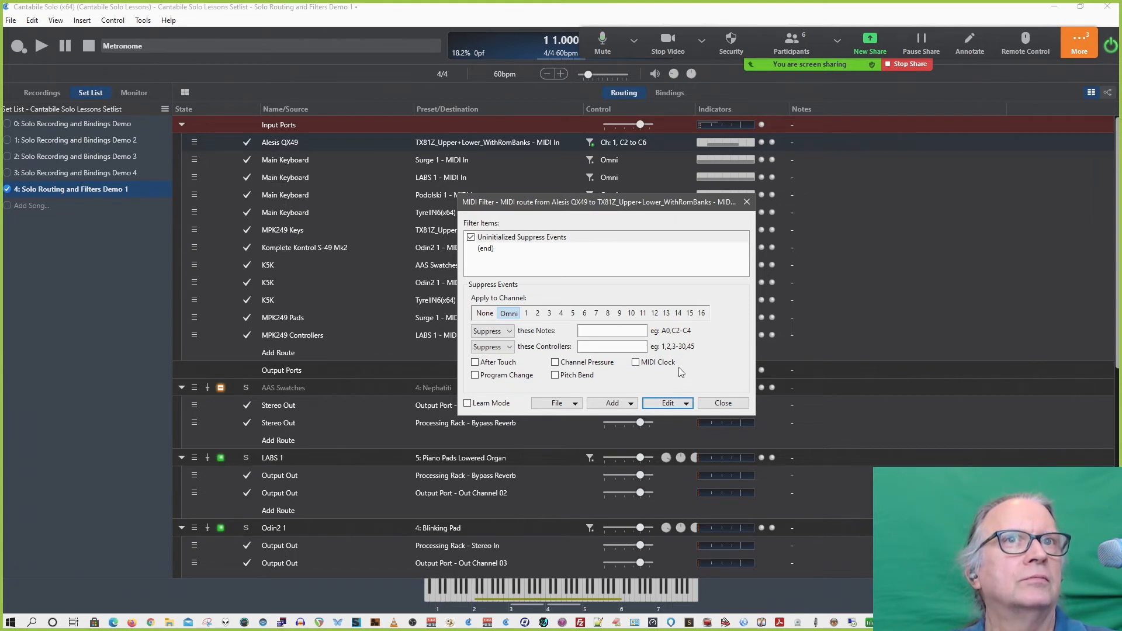
left_click(675, 408)
left_click(673, 493)
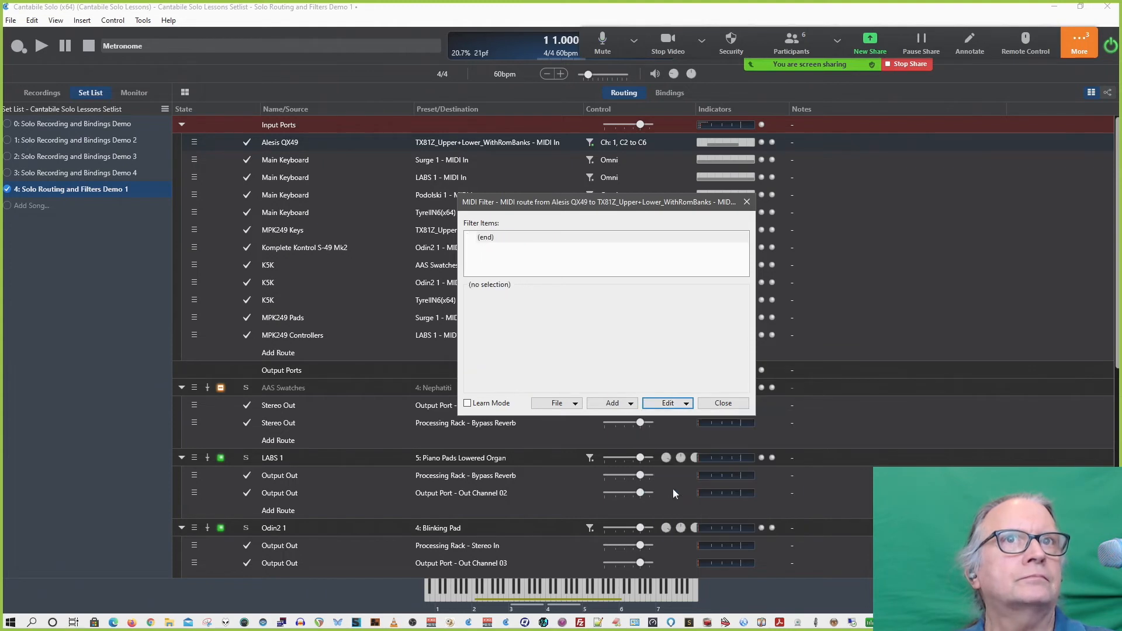
Add a Sysex Decoder filter to the Alesis QX49 route that matches the Sys-ex Start code F0 and sends on channel 4.
left_click(613, 404)
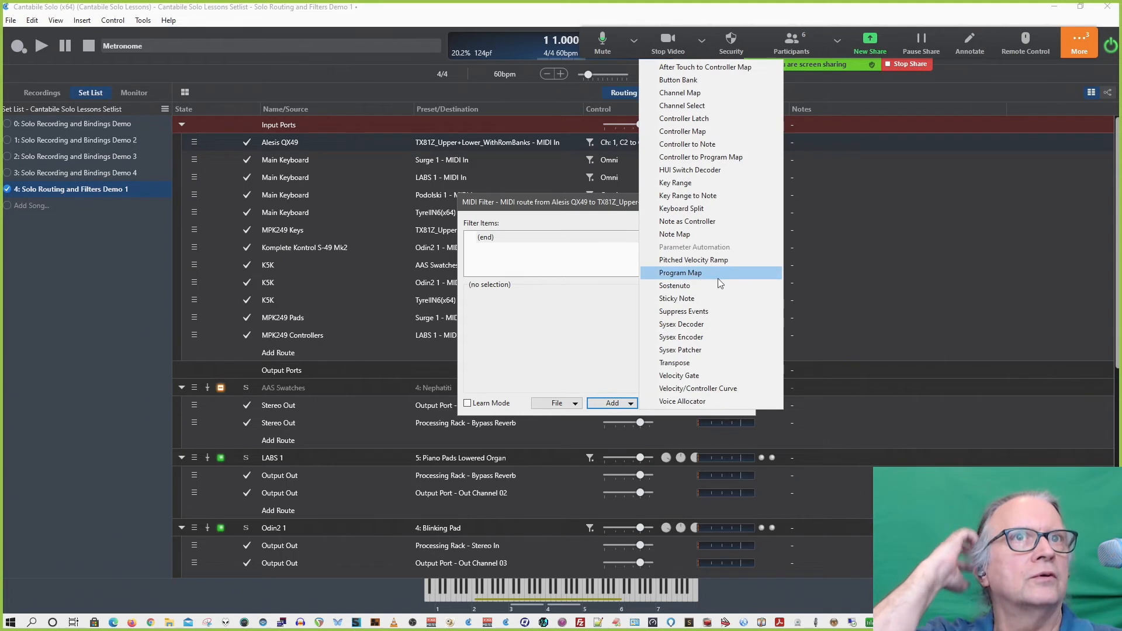
left_click(716, 325)
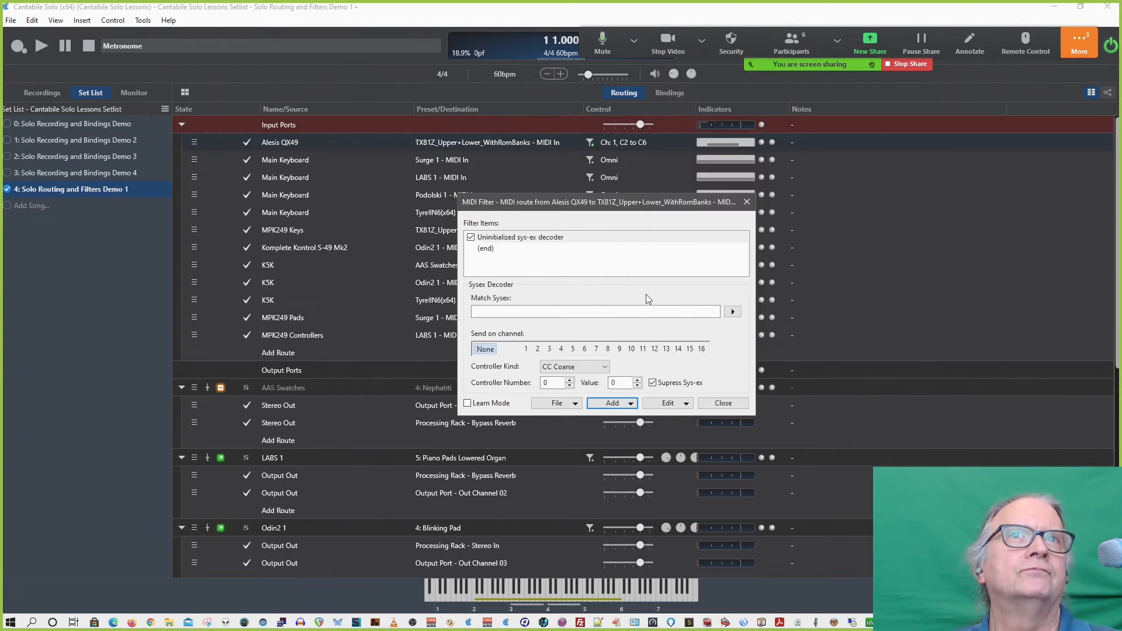
left_click(732, 312)
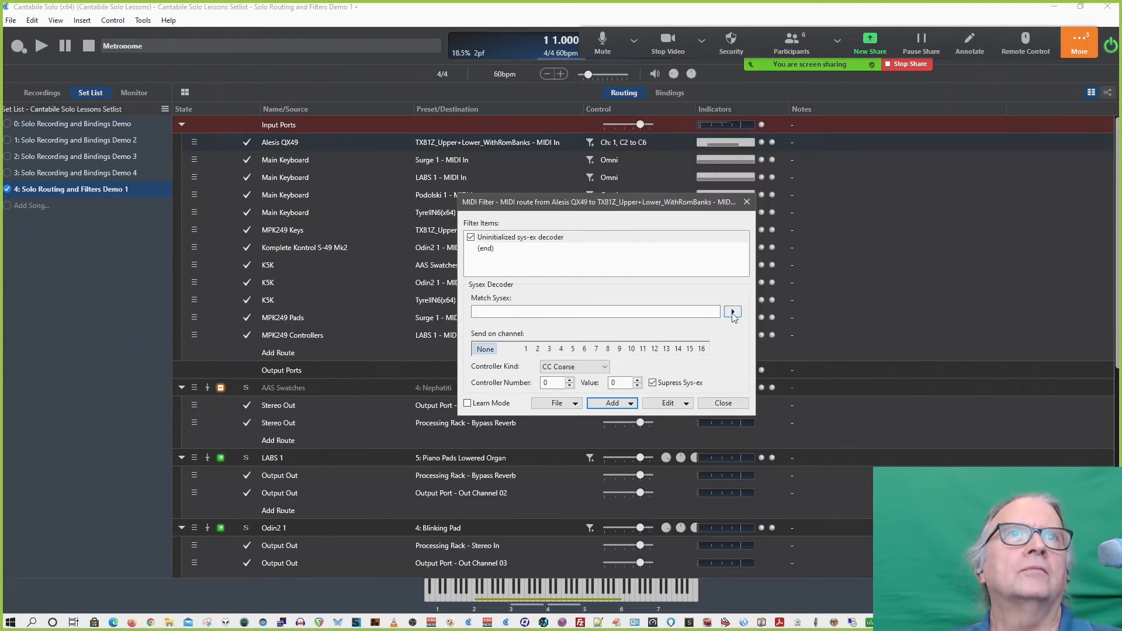
left_click(733, 311)
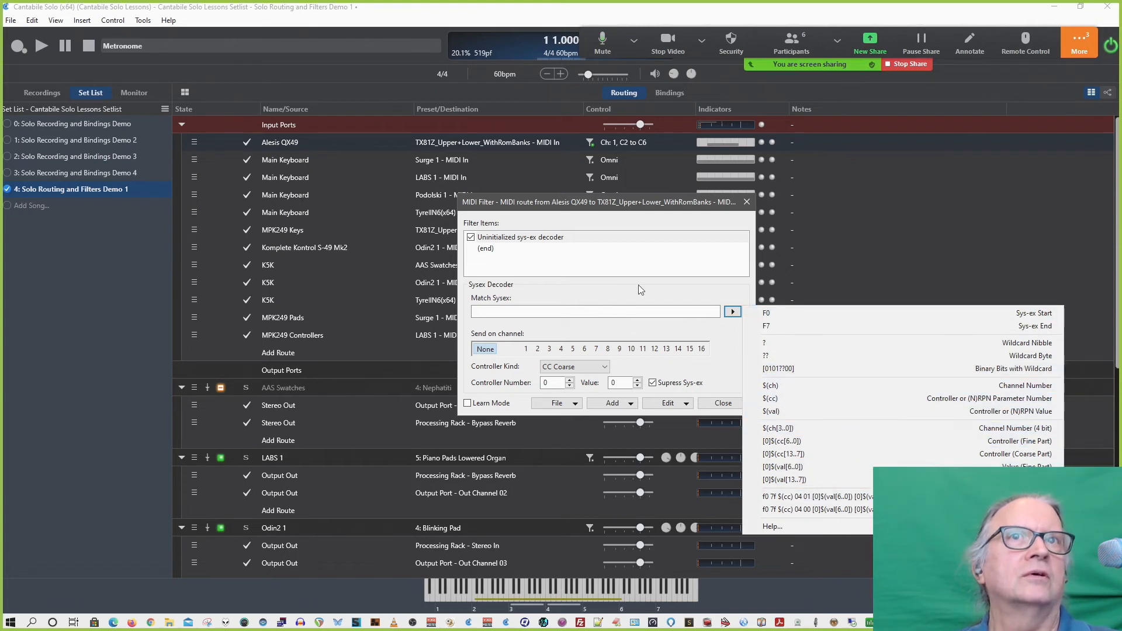
left_click(628, 314)
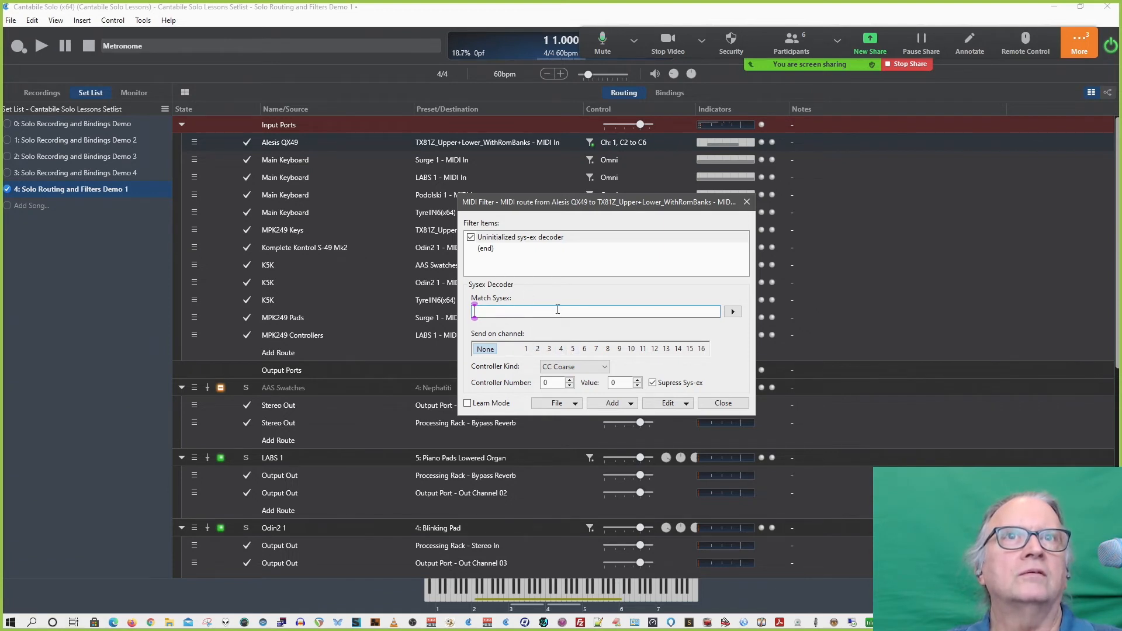
left_click(733, 311)
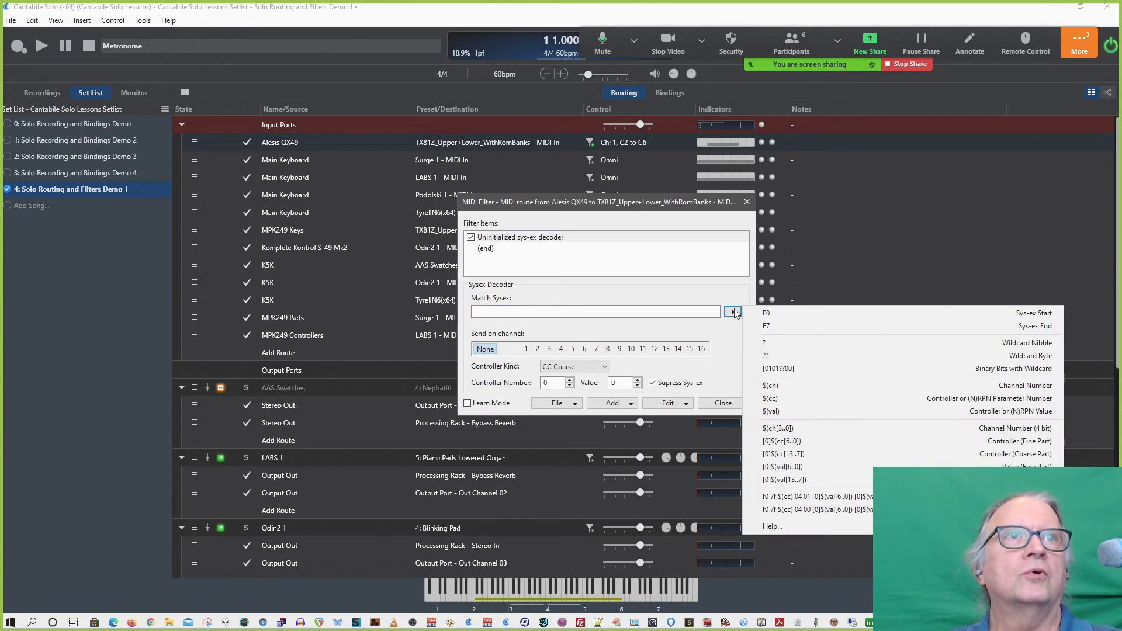
left_click(779, 314)
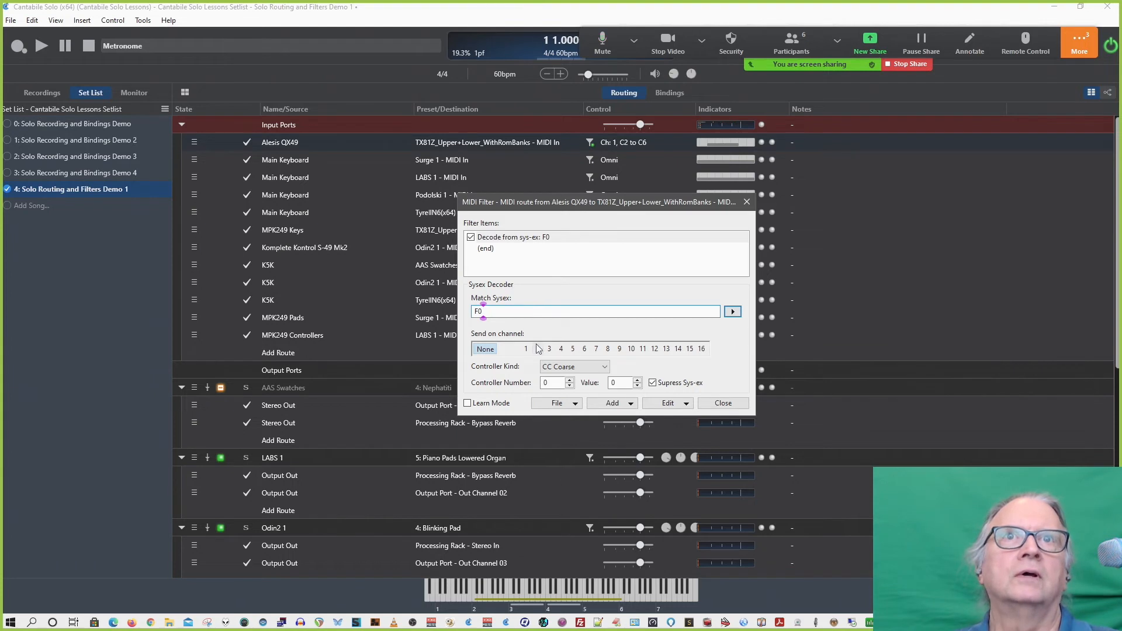
left_click(562, 349)
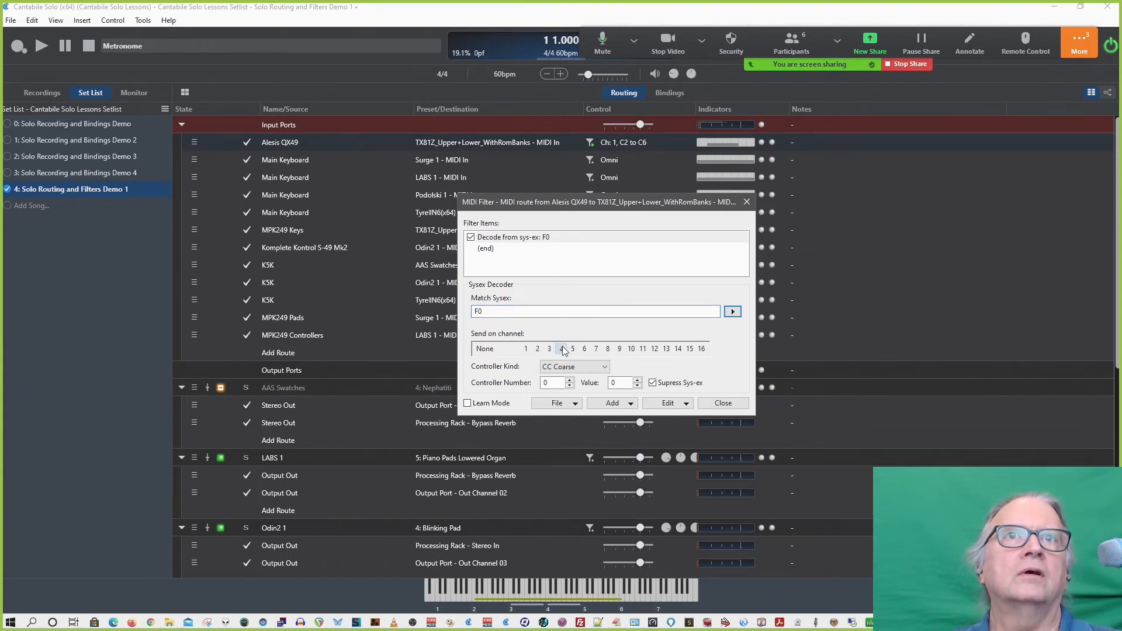
Set the Sysex Decoder's Controller Kind to Pitch Bend and review the other available controller kinds.
left_click(574, 366)
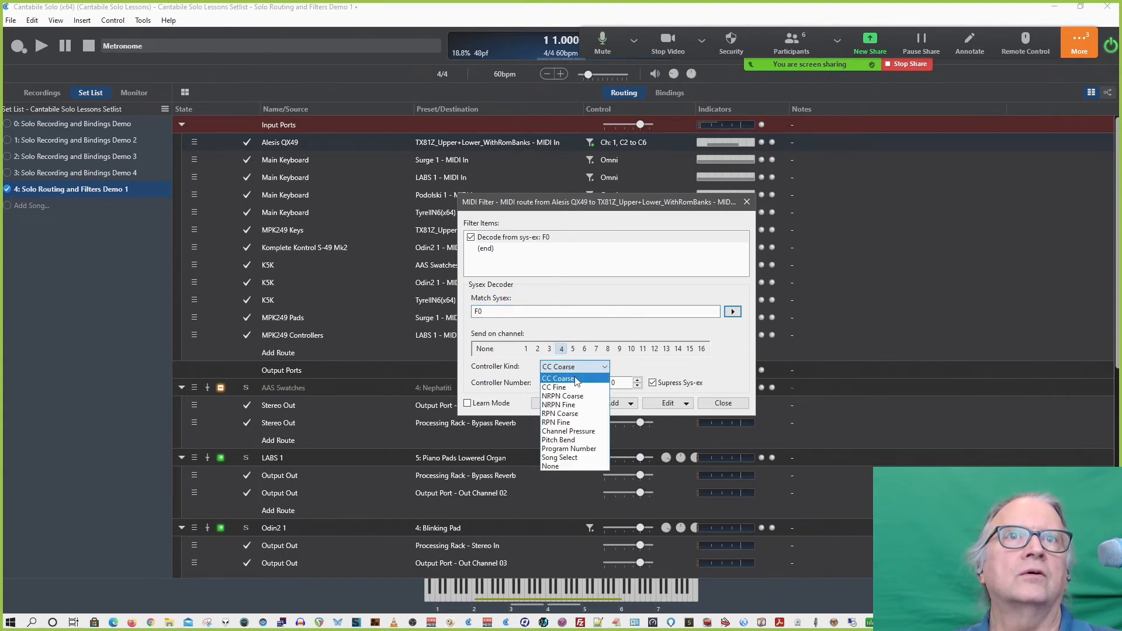
left_click(585, 440)
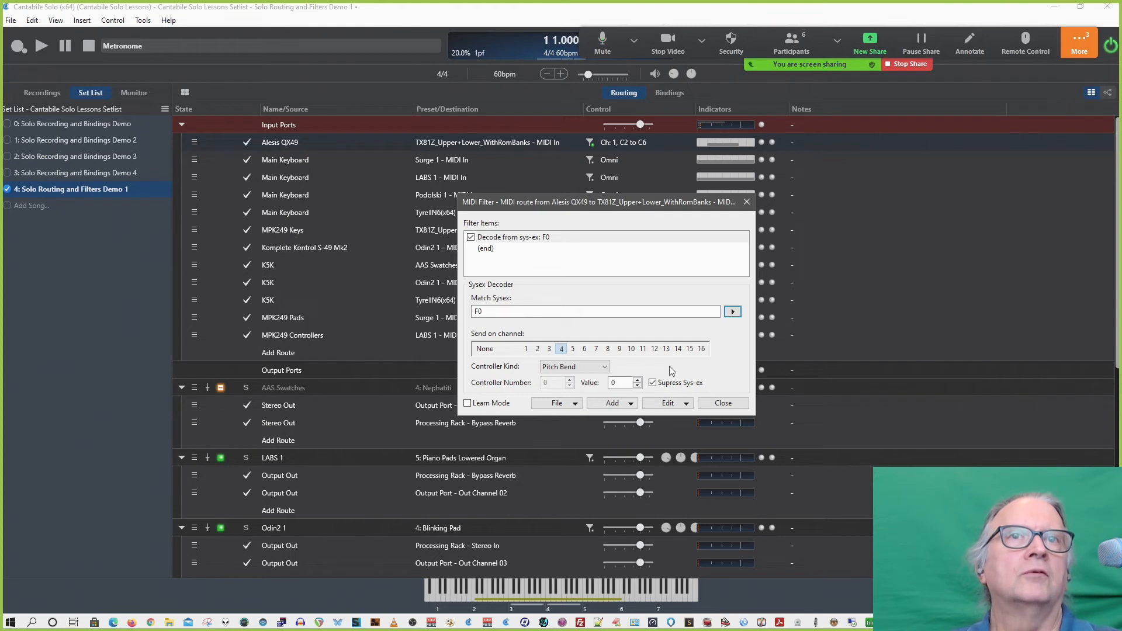
left_click(605, 367)
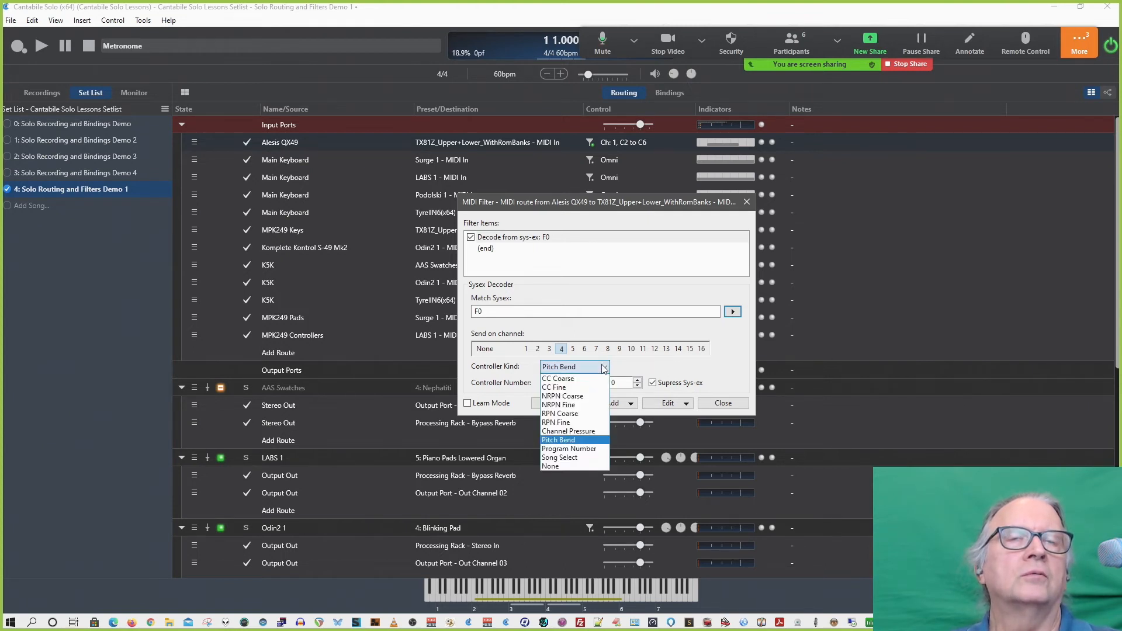
left_click(643, 363)
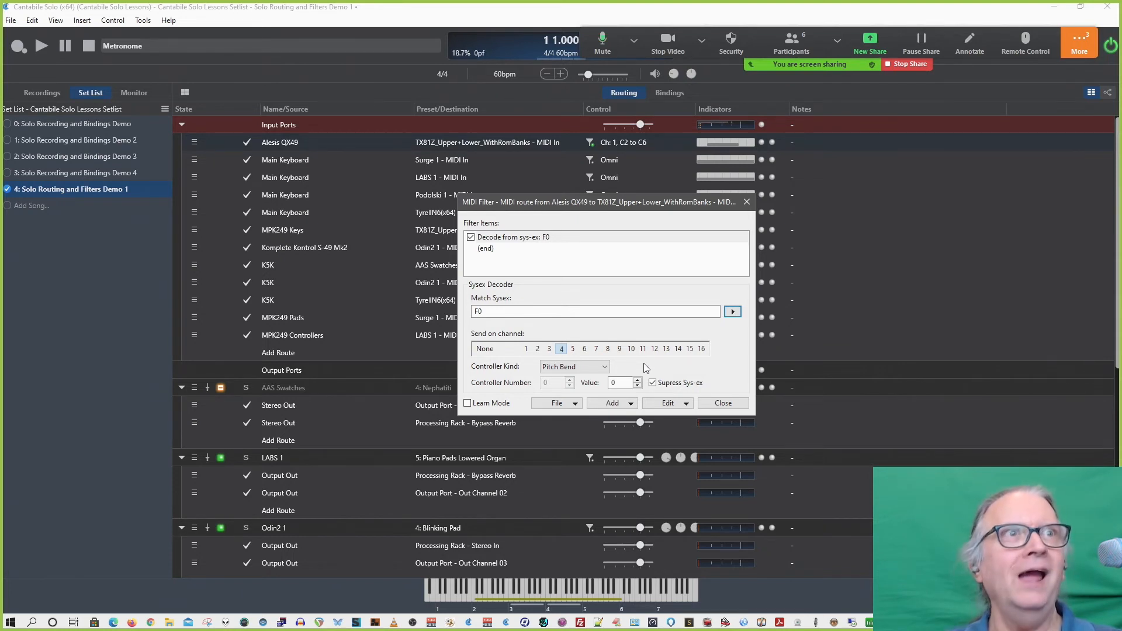
left_click(606, 366)
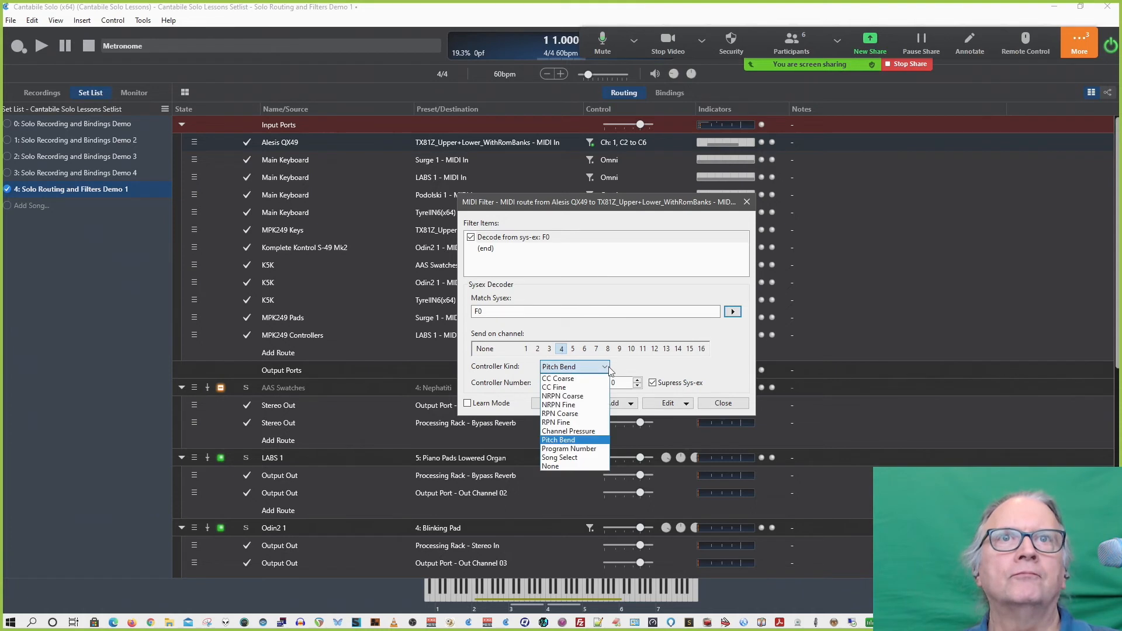
left_click(633, 365)
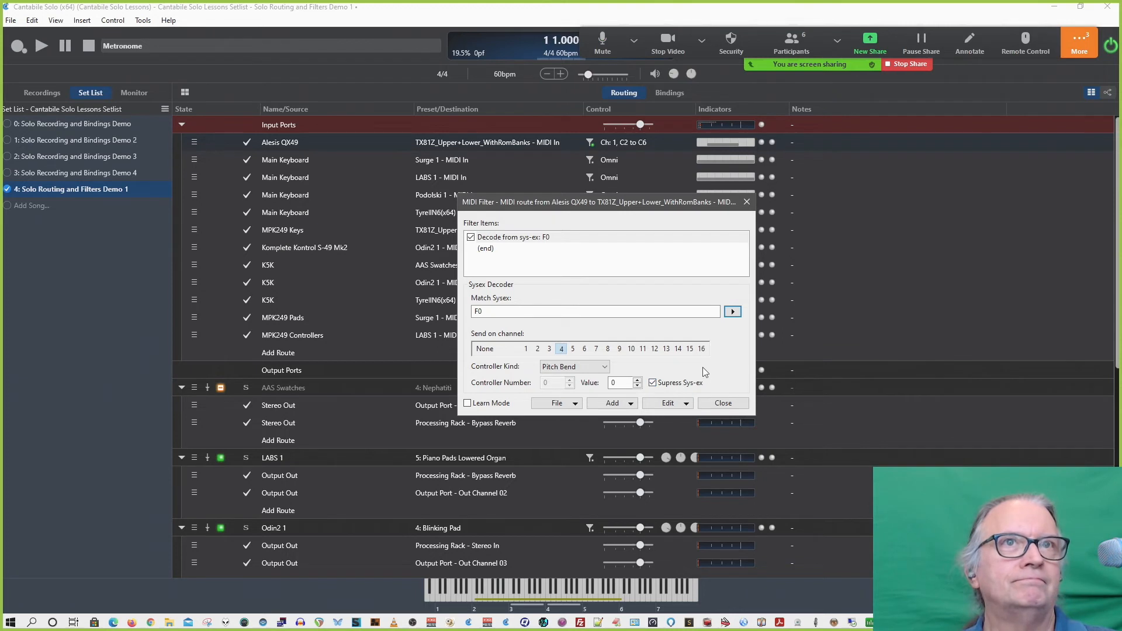
left_click(603, 366)
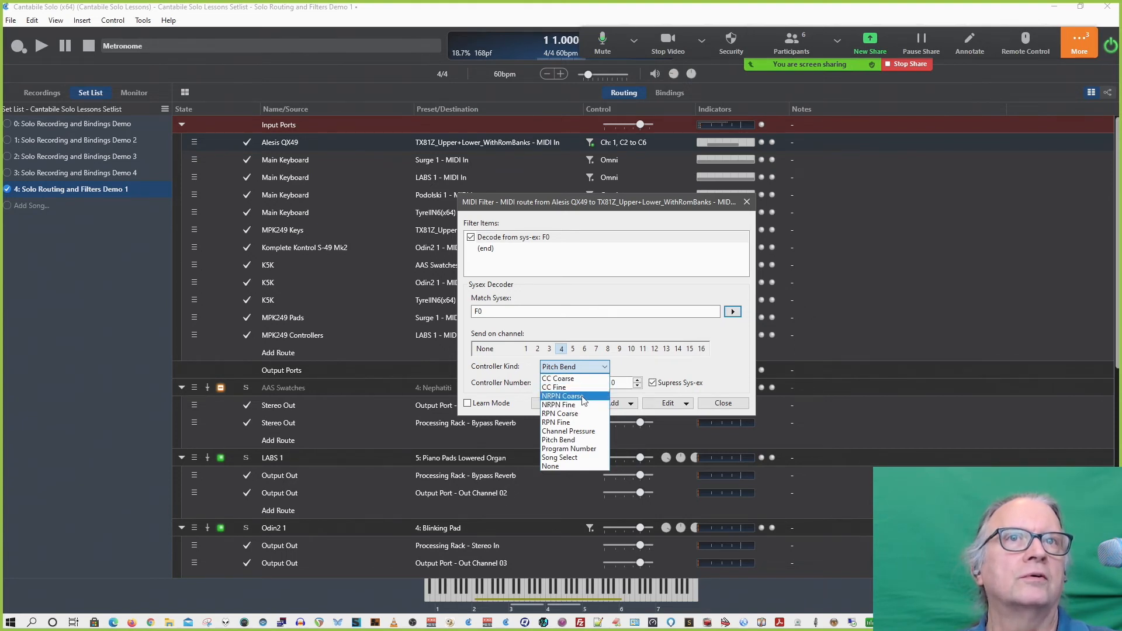
left_click(619, 359)
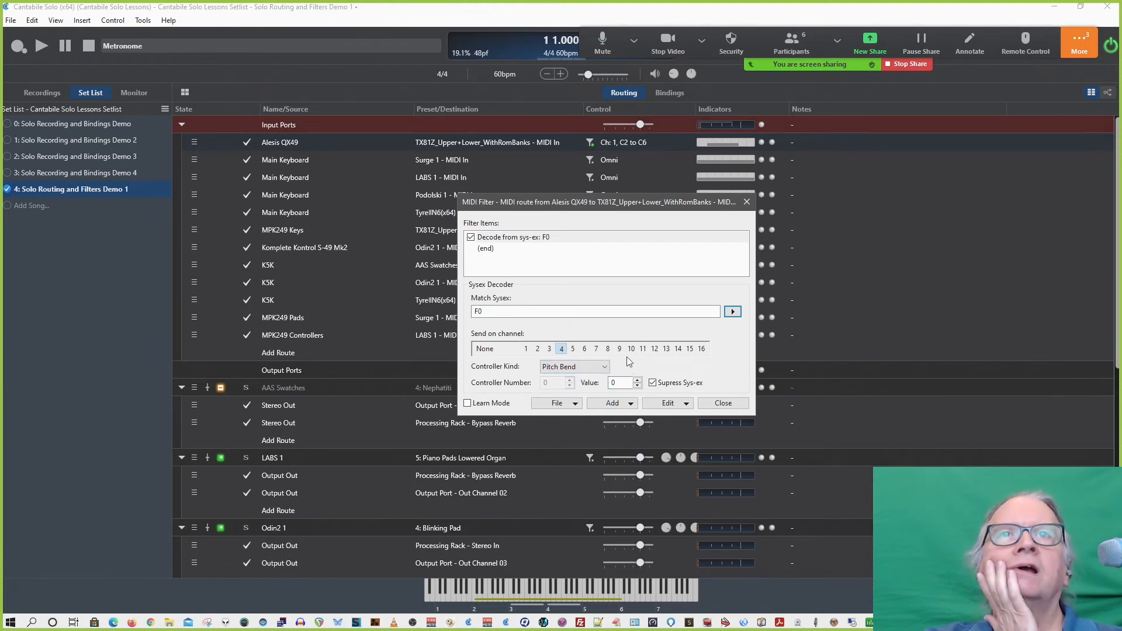
Try the predefined f0 7f $(cc) 04 01 sys-ex pattern in the decoder's Match Sysex setting, and clear the whole match expression.
left_click(733, 313)
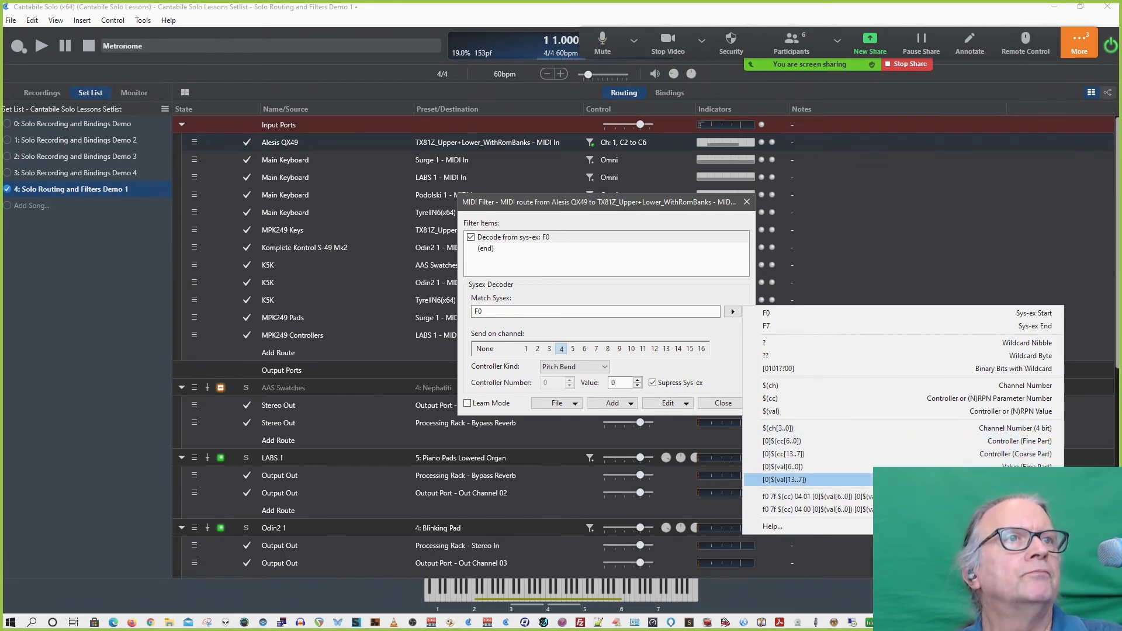
left_click(813, 496)
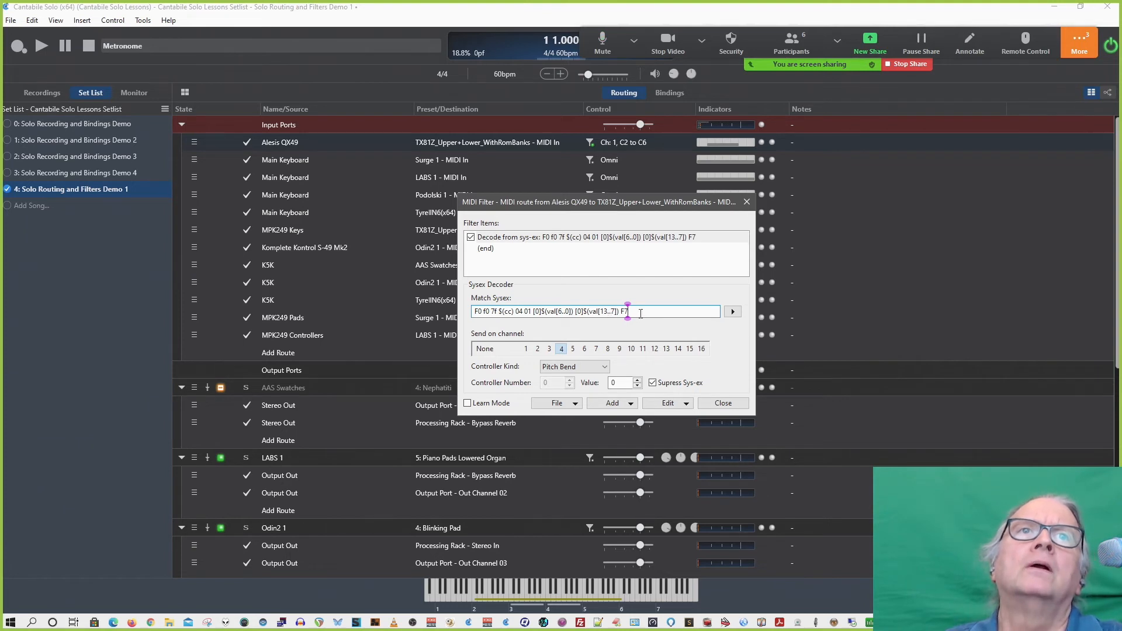
left_click_drag(637, 310, 466, 312)
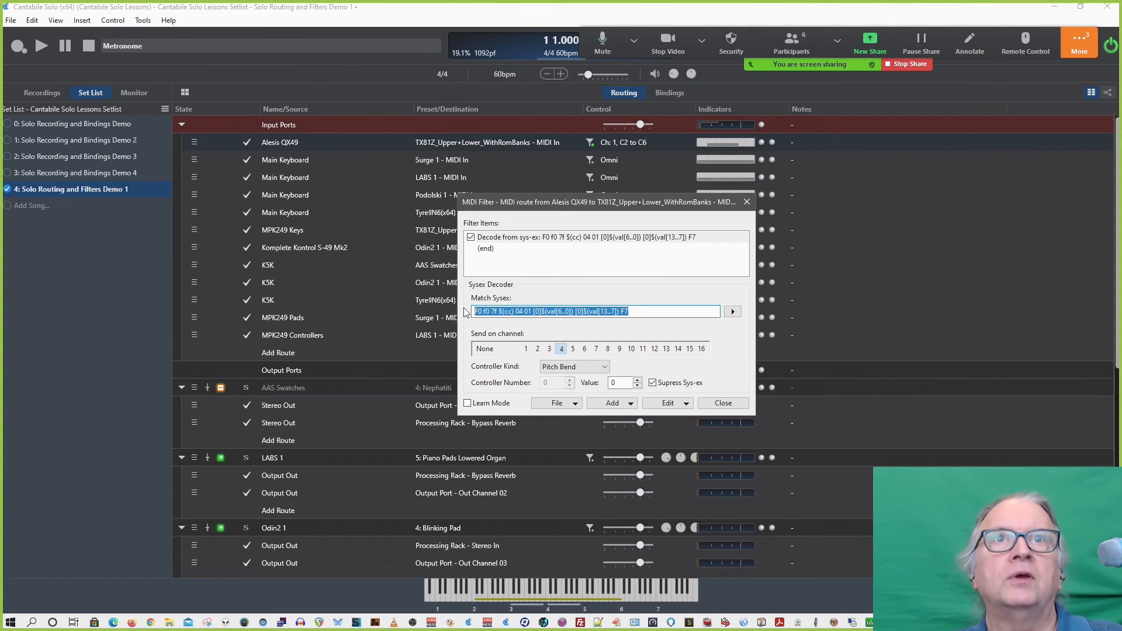
key("Delete")
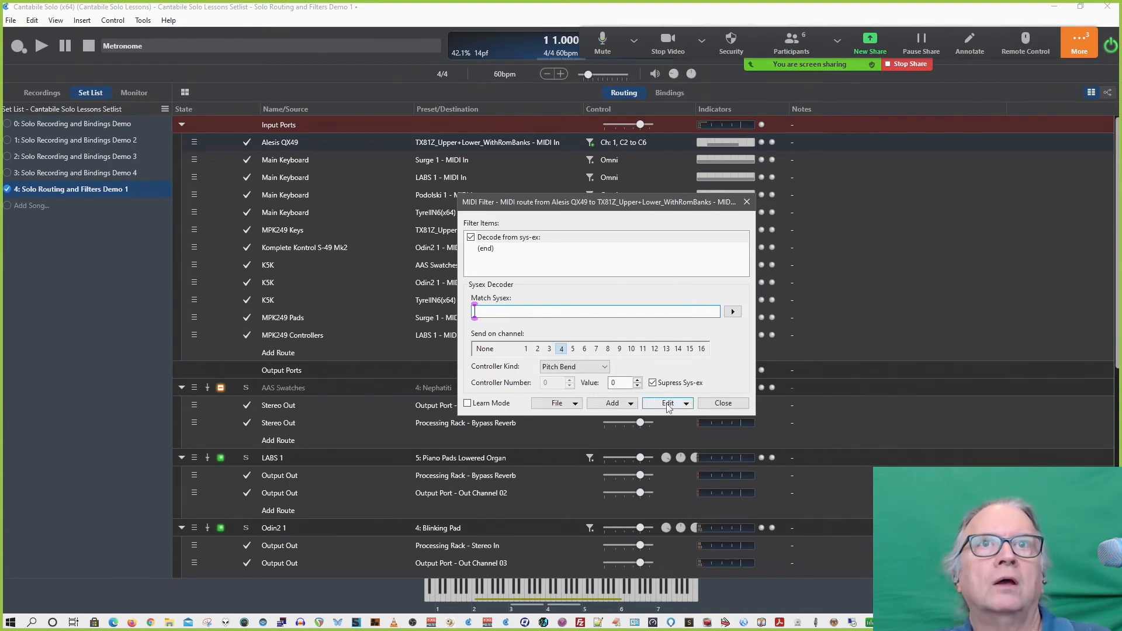
Delete the Sysex Decoder filter from the Alesis QX49 route.
left_click(556, 238)
key("Delete")
Add a Sysex Encoder filter to the Alesis QX49 route to review its options, and delete it again.
left_click(616, 403)
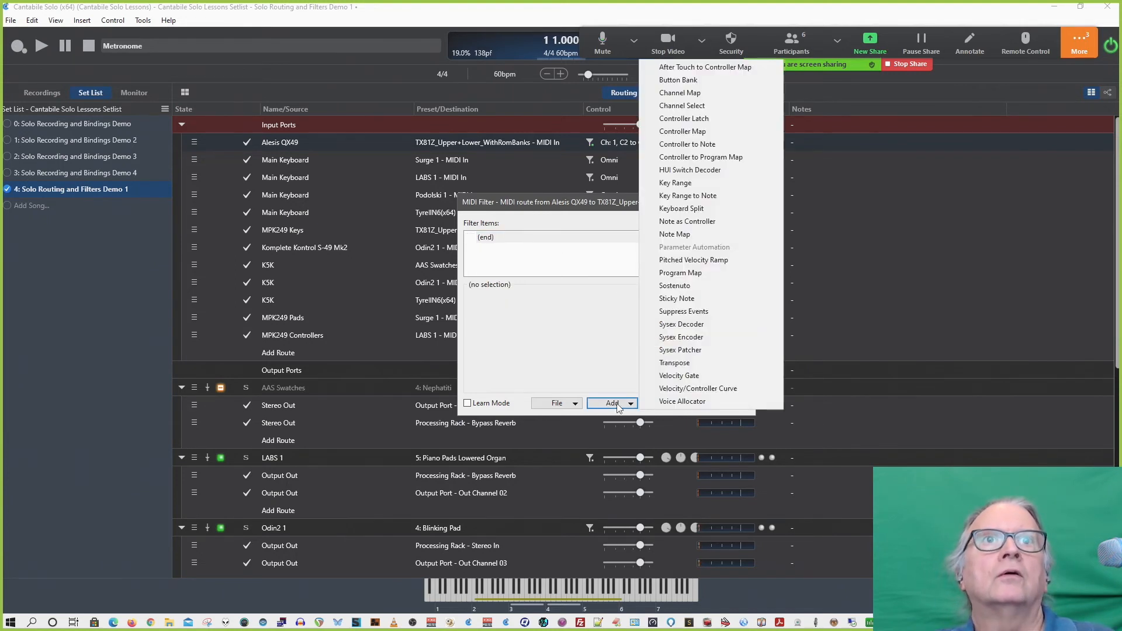
left_click(704, 337)
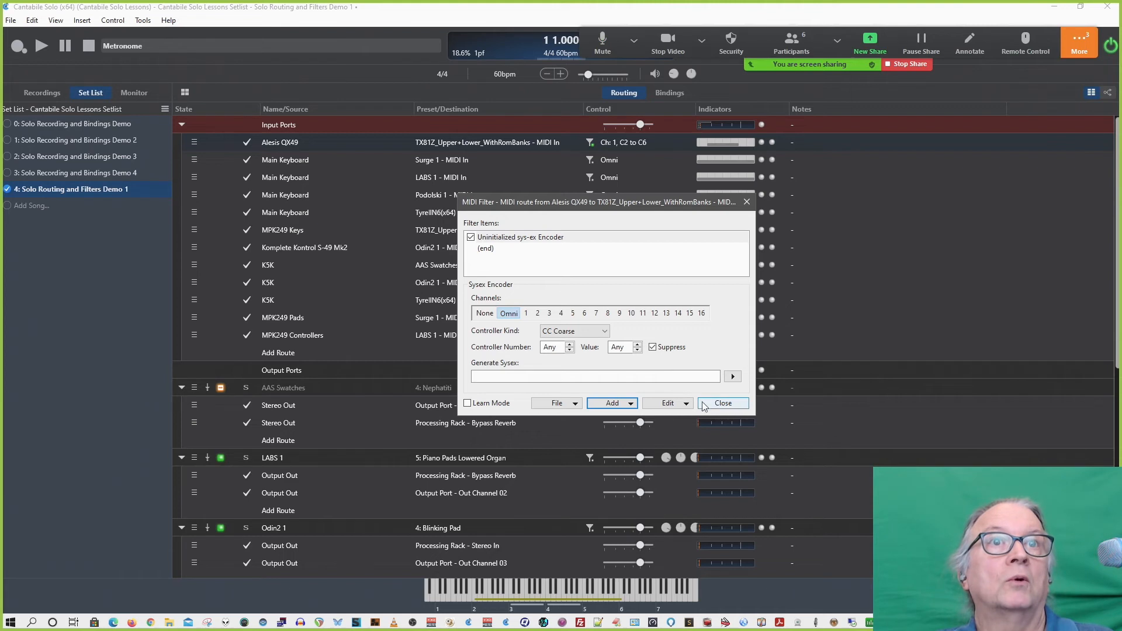
left_click(611, 241)
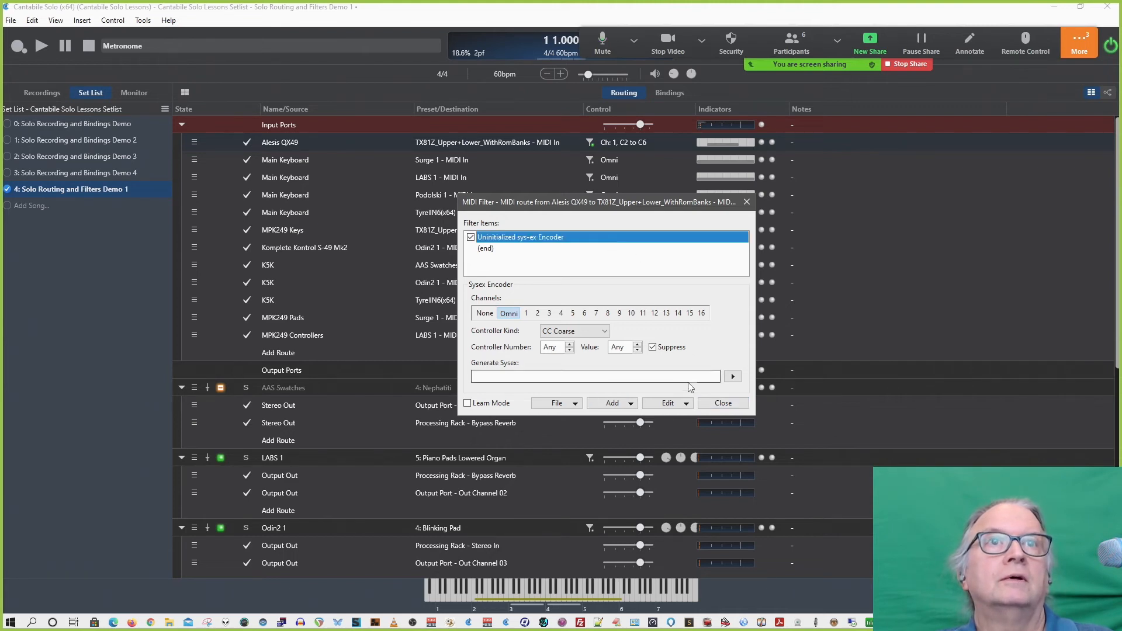
left_click(687, 404)
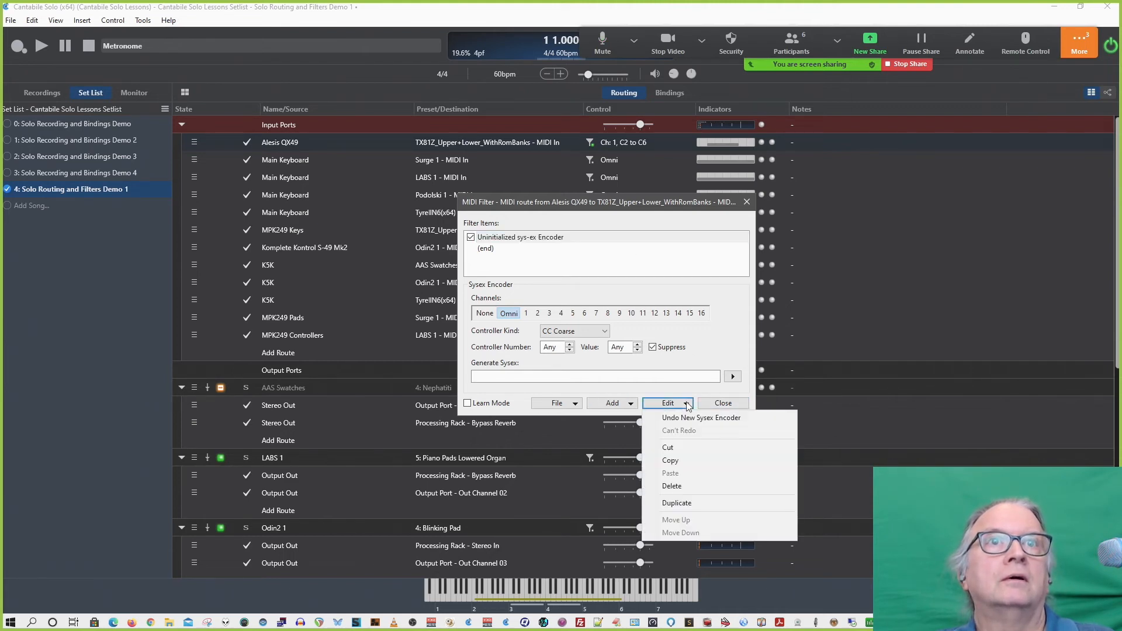
left_click(692, 488)
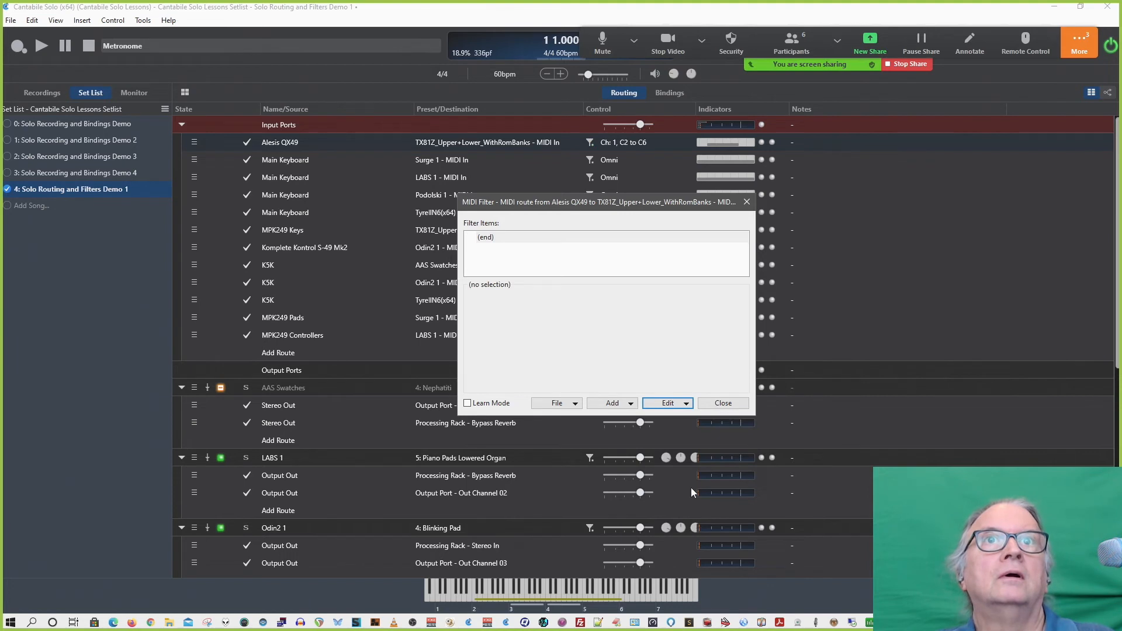
Add a Sysex Patcher filter to the Alesis QX49 route to review its decode and encode settings, and delete it again.
left_click(591, 239)
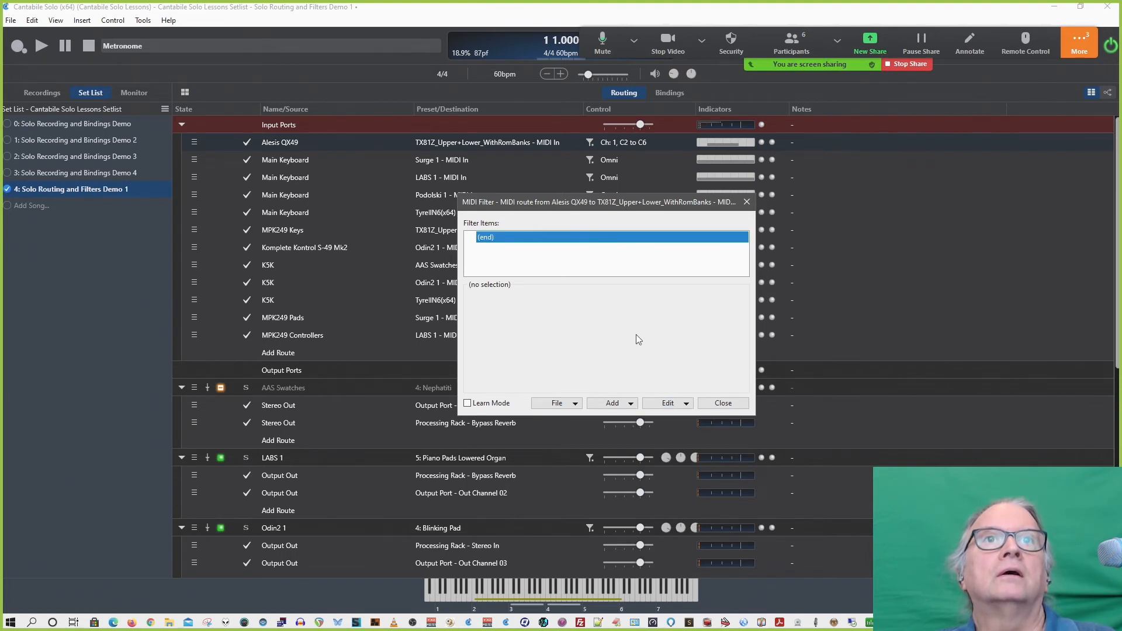
left_click(629, 409)
left_click(702, 349)
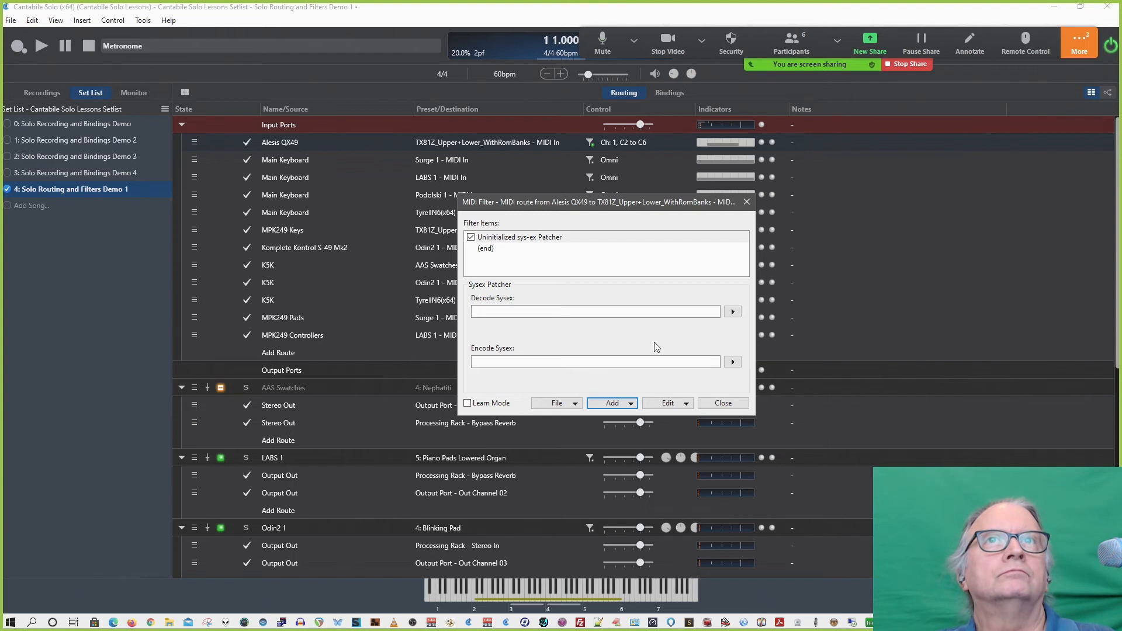
left_click(572, 238)
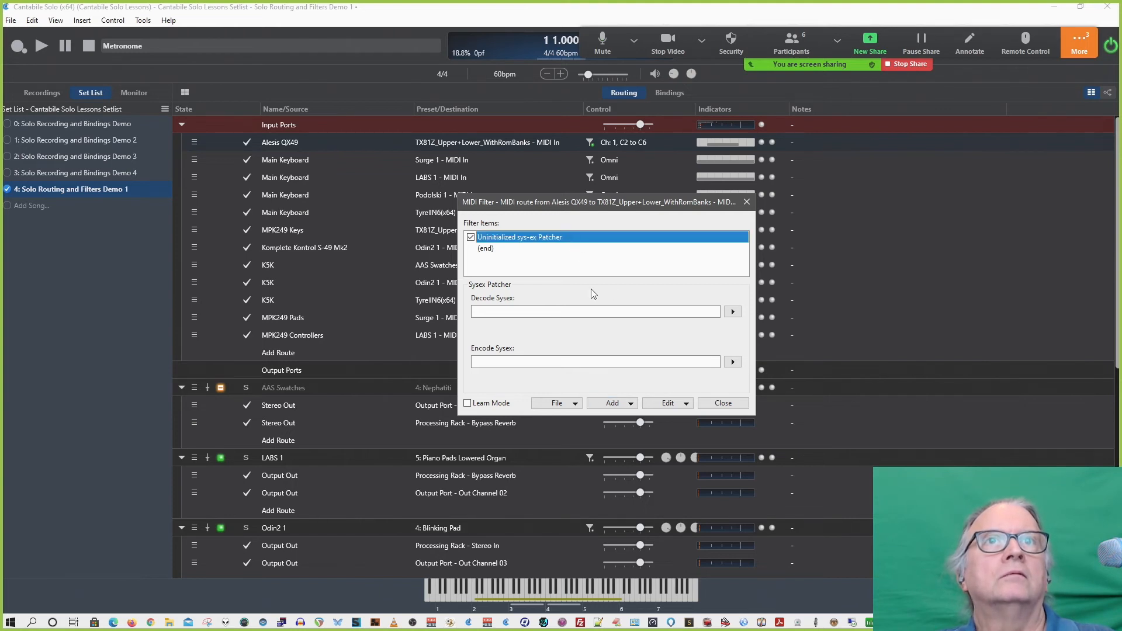
left_click(678, 403)
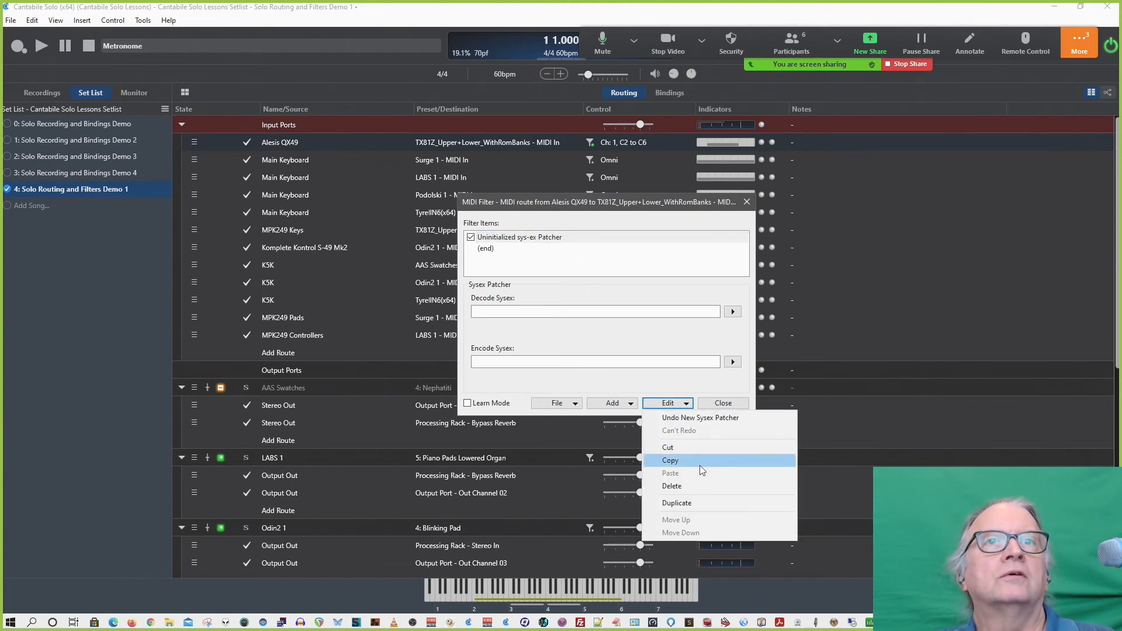
left_click(695, 486)
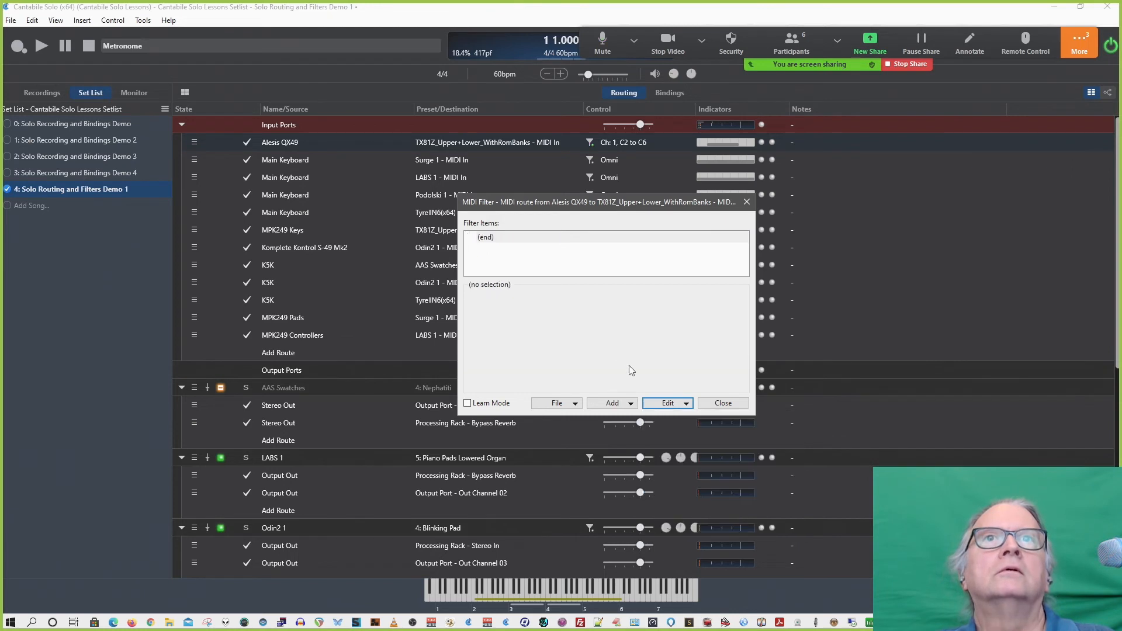
Add a Transpose filter to the Alesis QX49 route to review its New Channel choices, and delete it again.
left_click(516, 236)
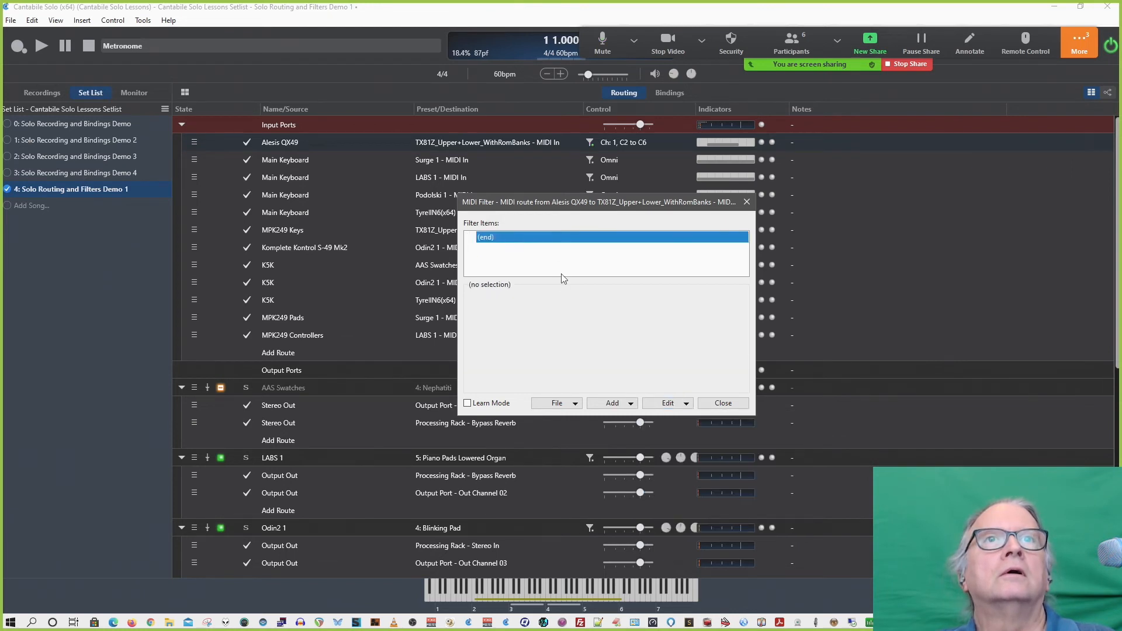
left_click(619, 403)
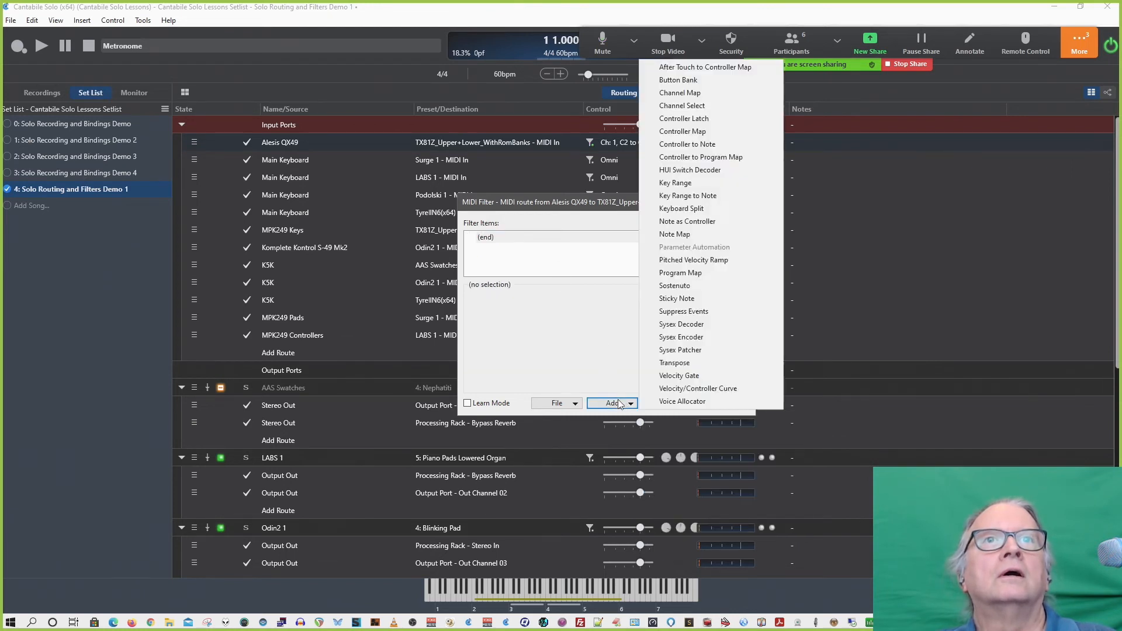
left_click(701, 363)
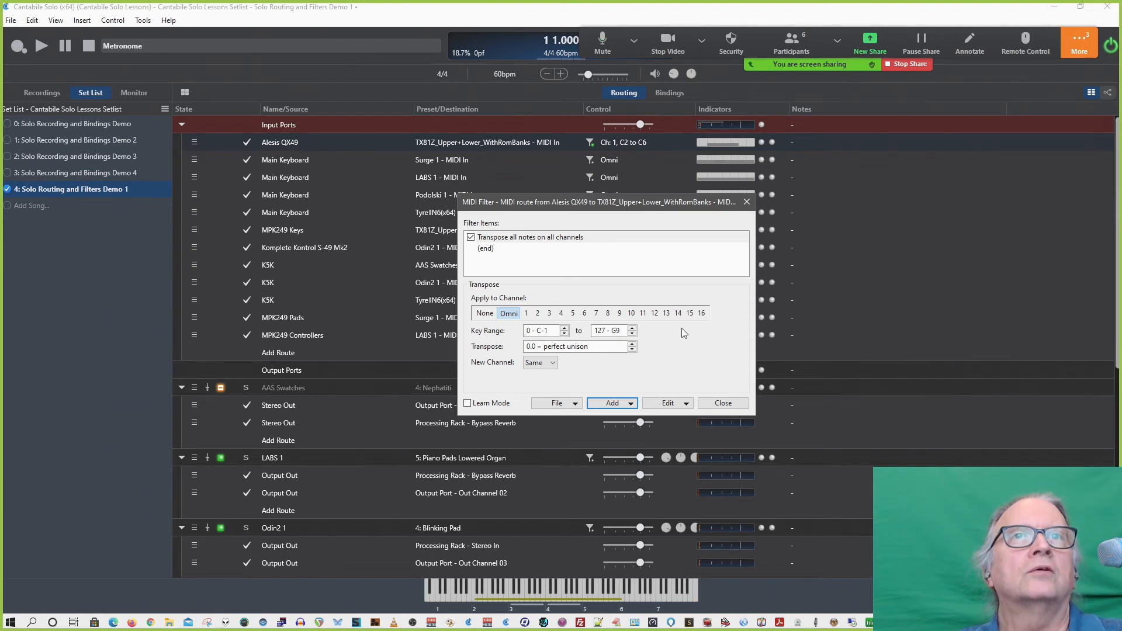
left_click(545, 363)
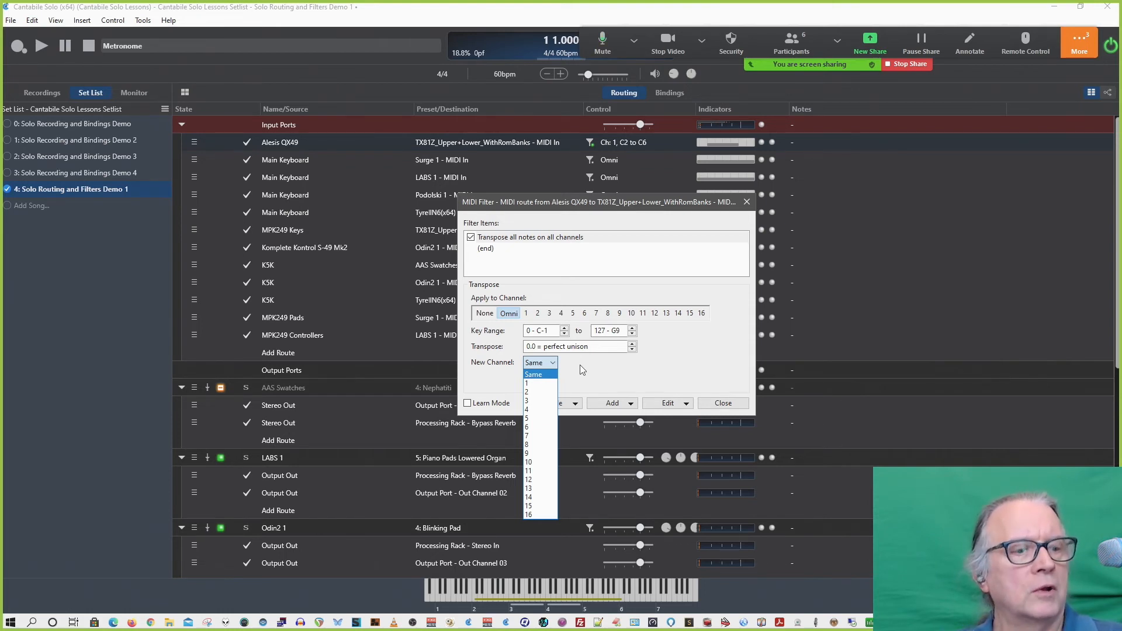
left_click(622, 373)
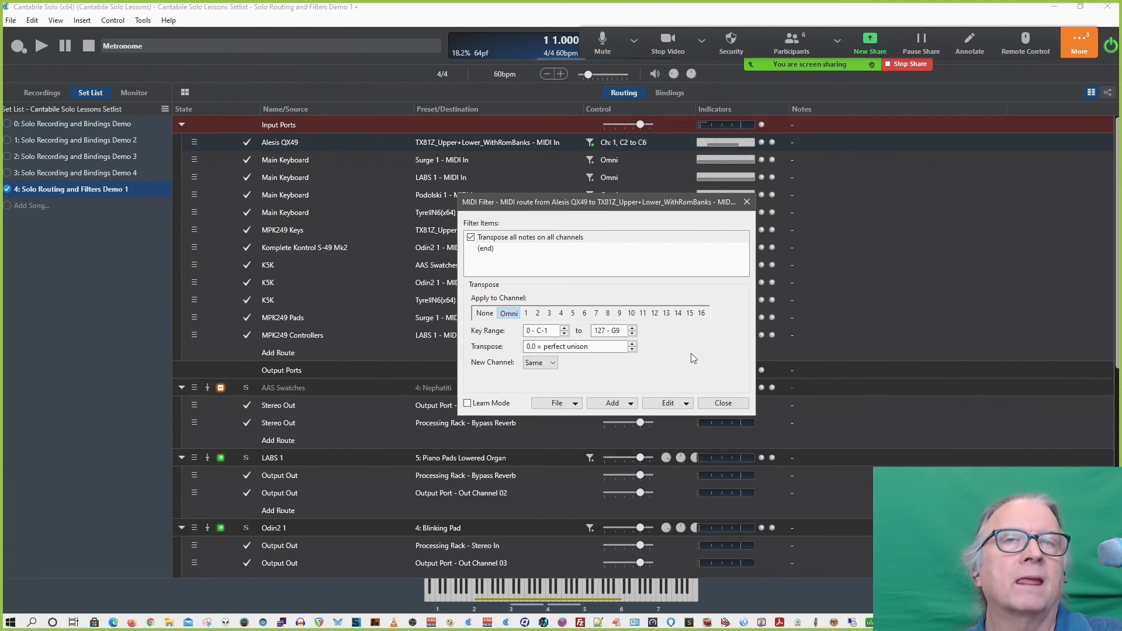
left_click(577, 240)
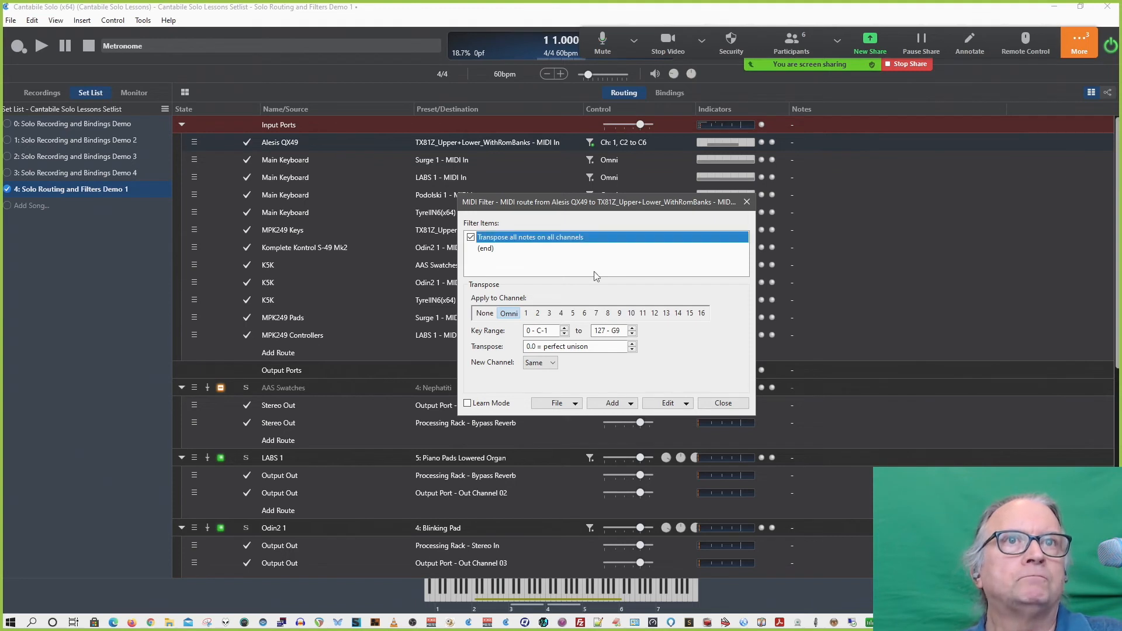
left_click(669, 402)
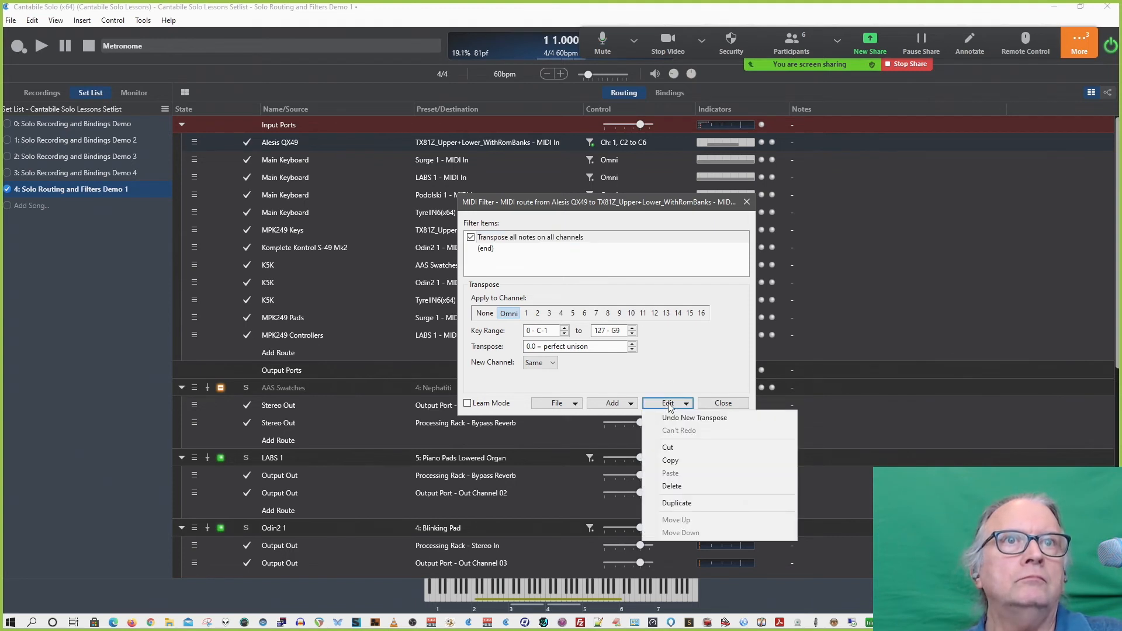
left_click(679, 486)
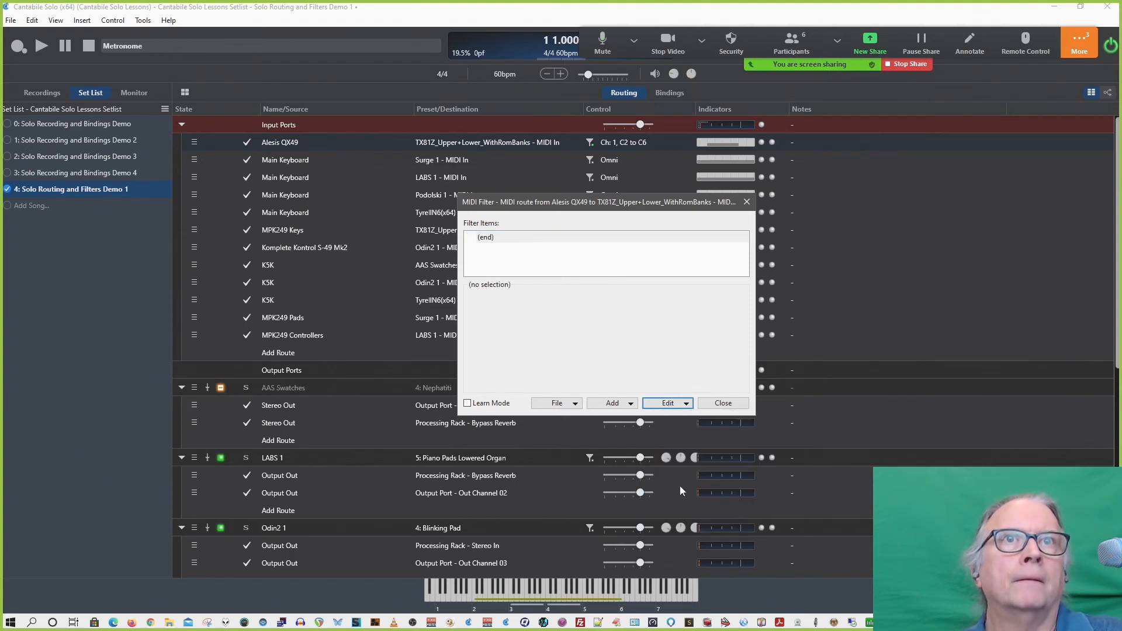
Add a Velocity Gate filter to the Alesis QX49 route and inspect its Velocity Delta and New Channel options.
left_click(622, 403)
left_click(693, 376)
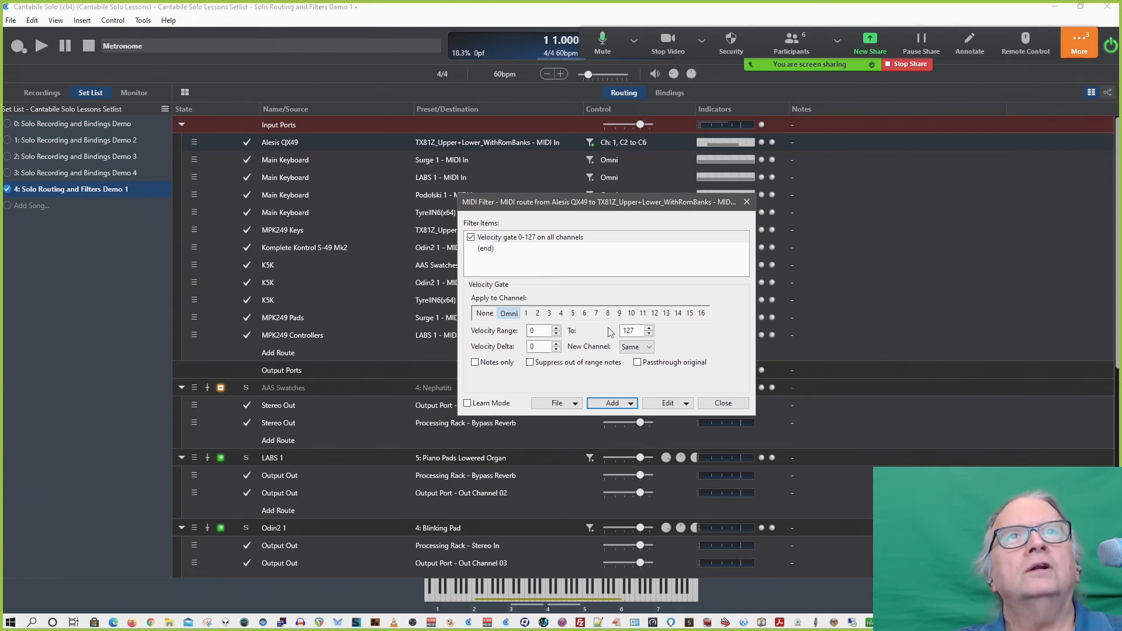
left_click(537, 348)
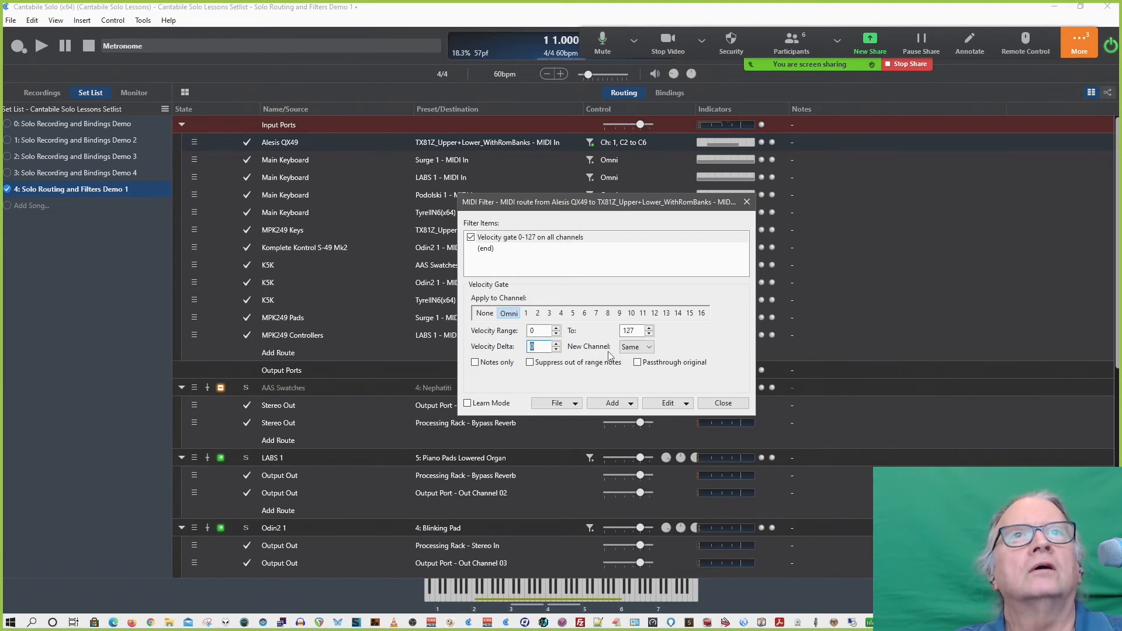
left_click(639, 349)
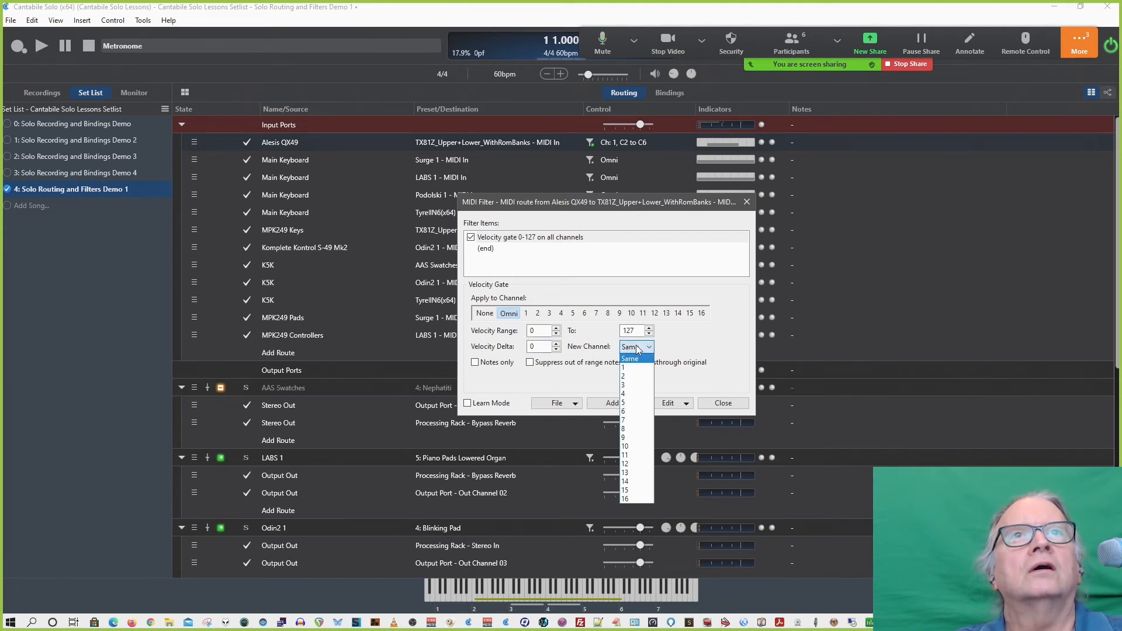
left_click(712, 344)
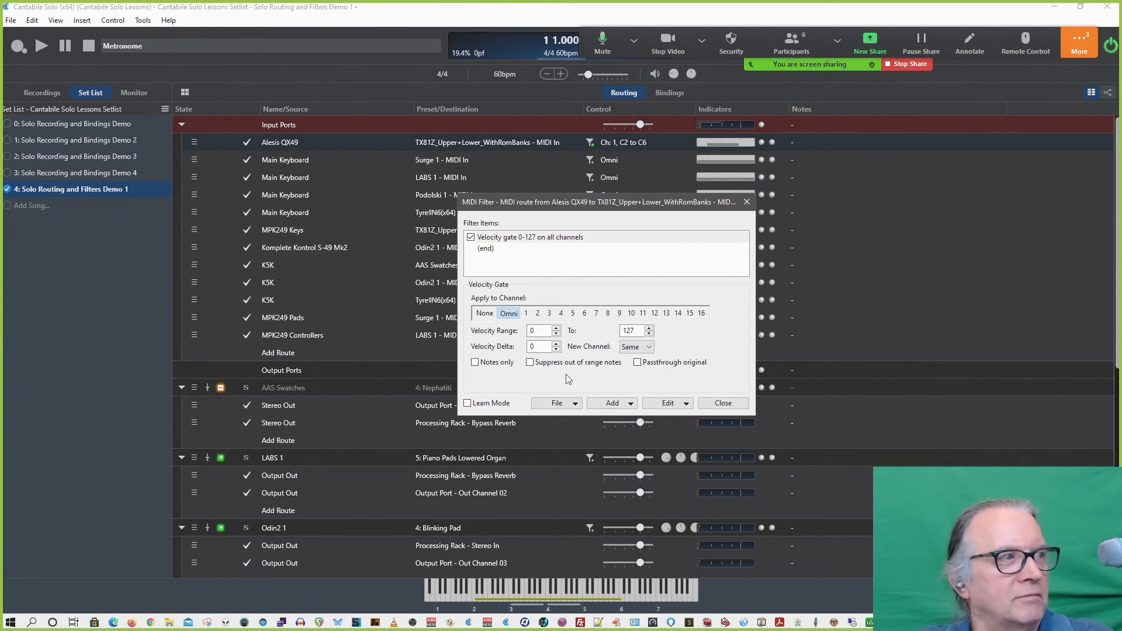
Set the Velocity Gate filter's Velocity Delta to 6.
left_click(557, 344)
left_click(557, 344)
left_click(556, 349)
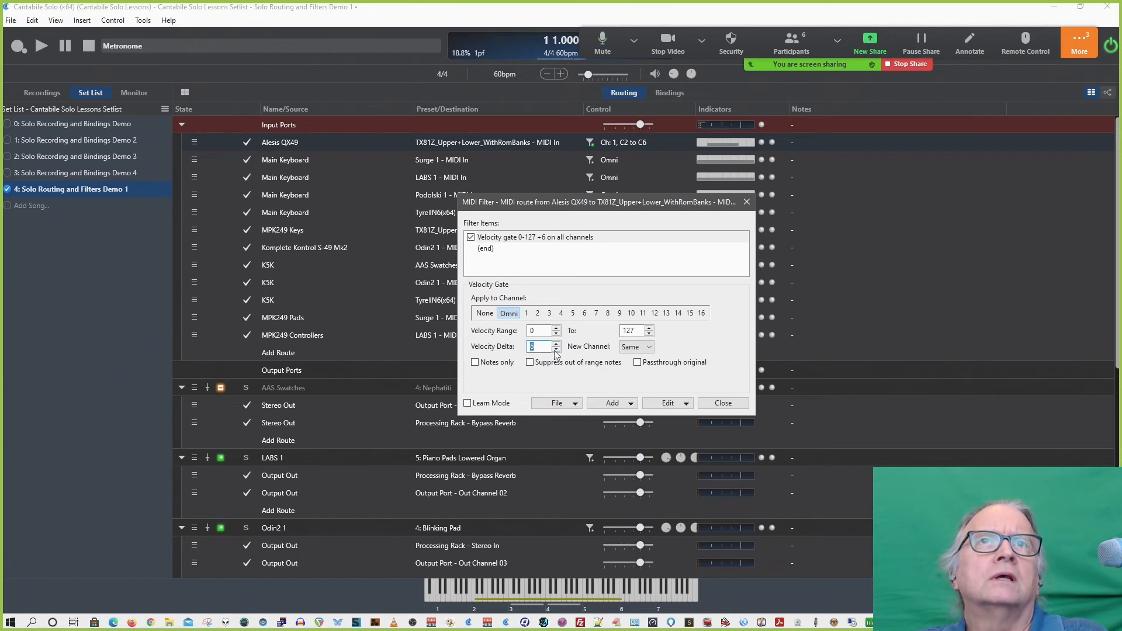
Lower the Velocity Gate filter's Velocity Delta to -2 and bring it back up to 0.
left_click(556, 350)
left_click(556, 350)
left_click(556, 350)
left_click(556, 350)
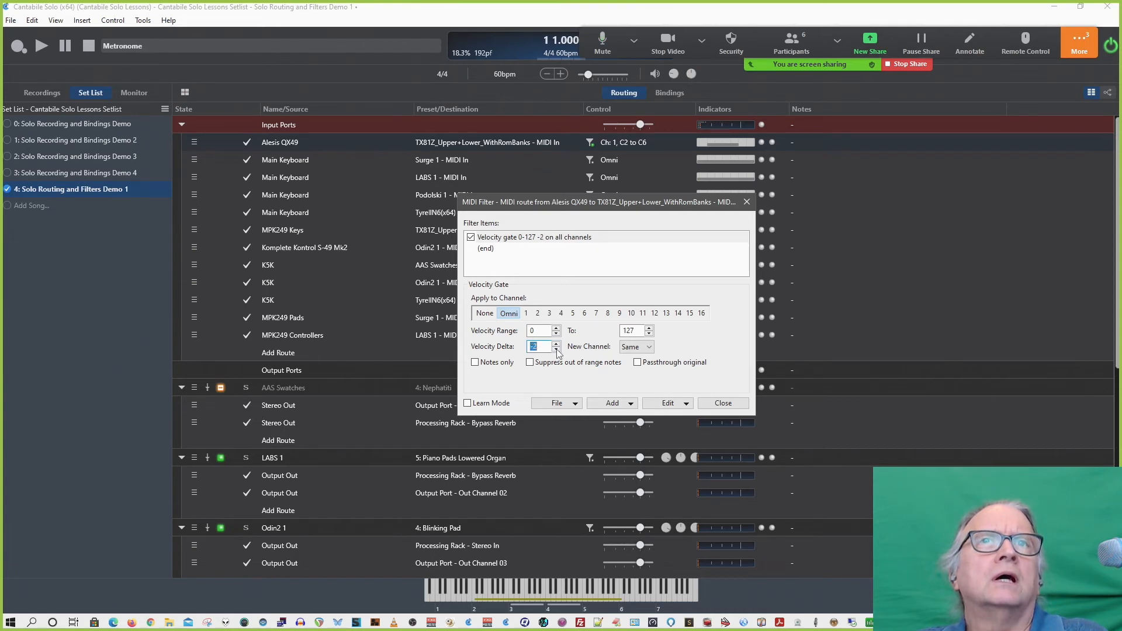
left_click(556, 344)
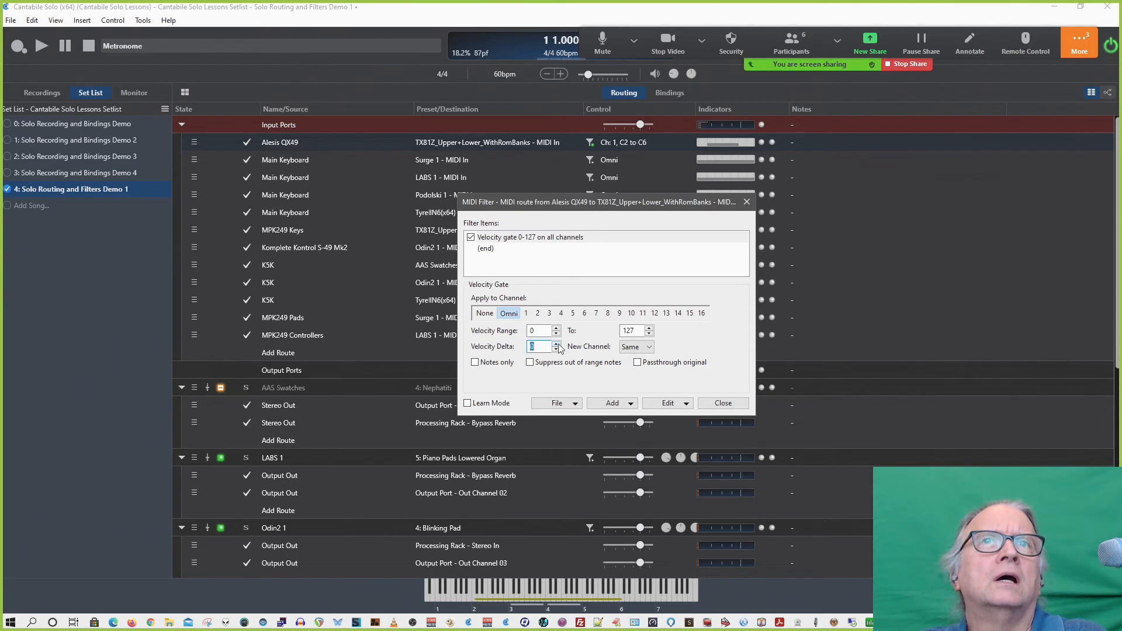
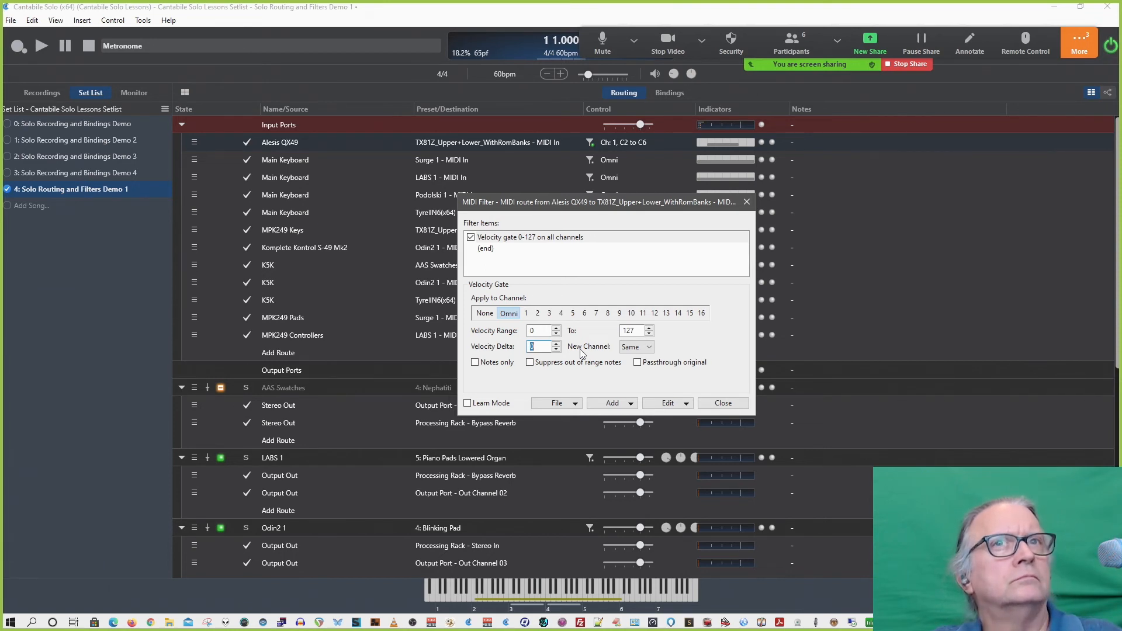
Try a negative Velocity Delta of -7 on the Velocity Gate filter and return it to 0.
left_click(556, 349)
left_click(556, 349)
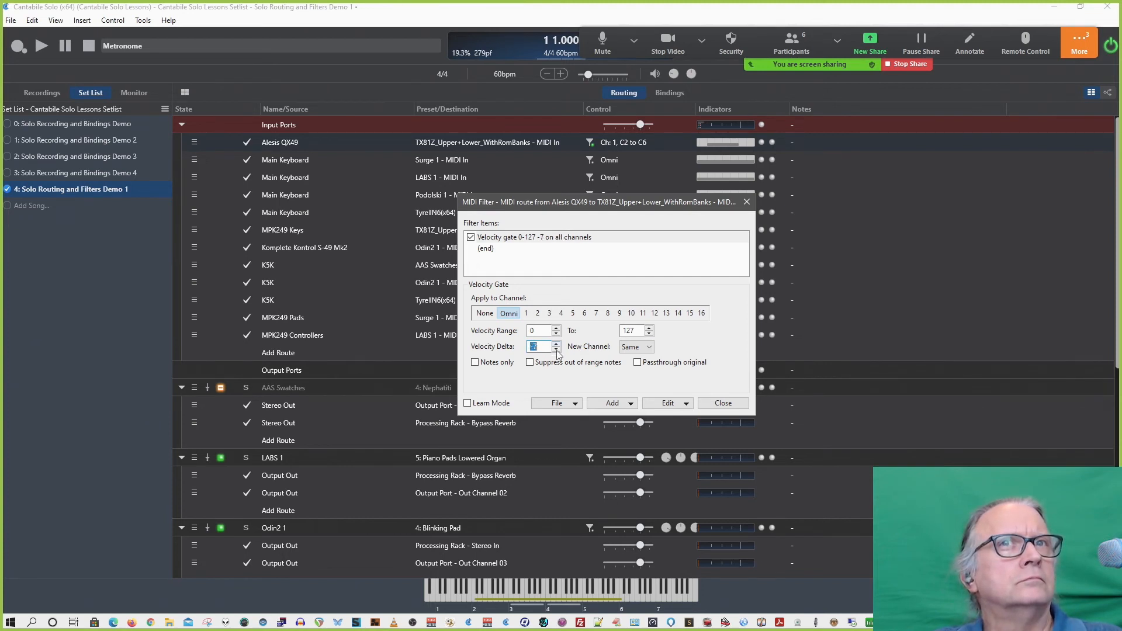
left_click(556, 350)
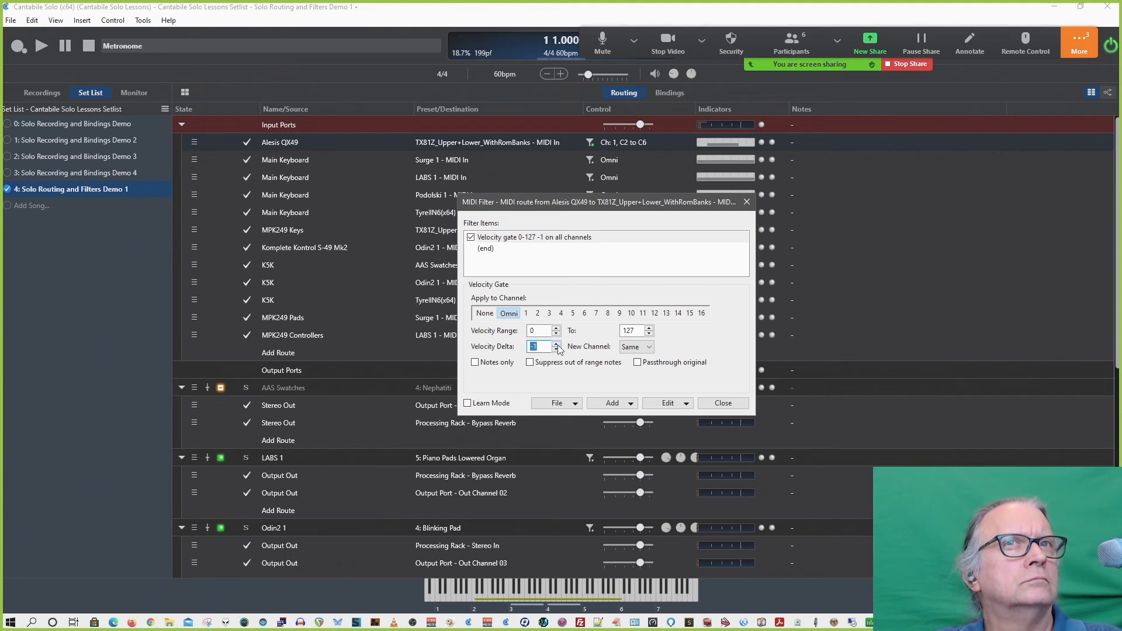
left_click(558, 345)
left_click(558, 345)
left_click(558, 345)
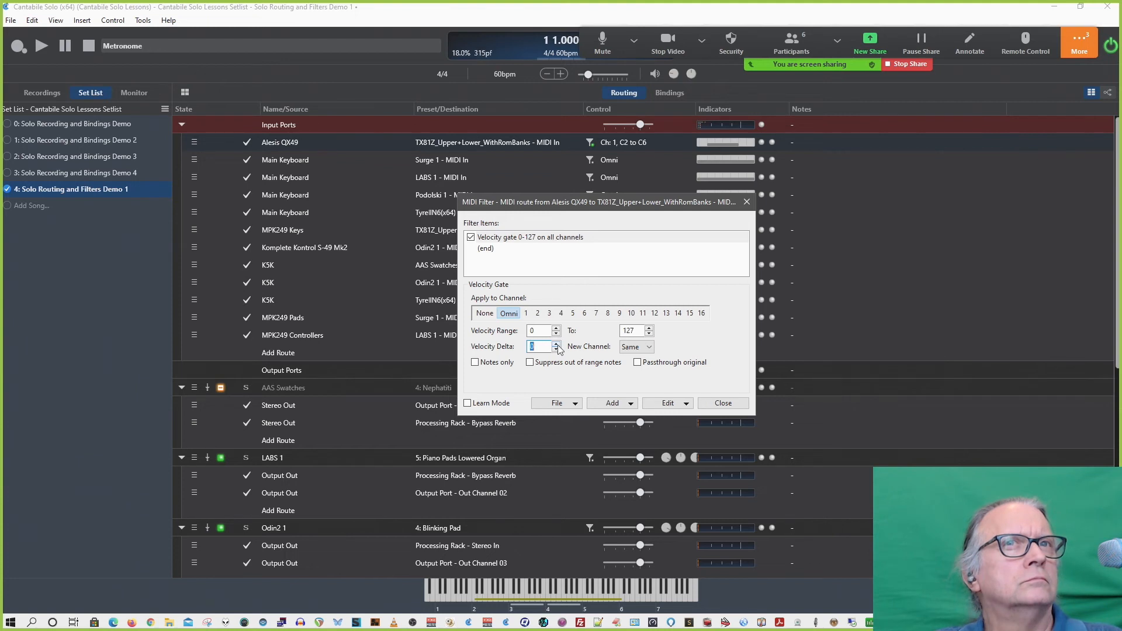
Add a Note Map filter below the Velocity Gate on the Alesis QX49 route.
left_click(631, 403)
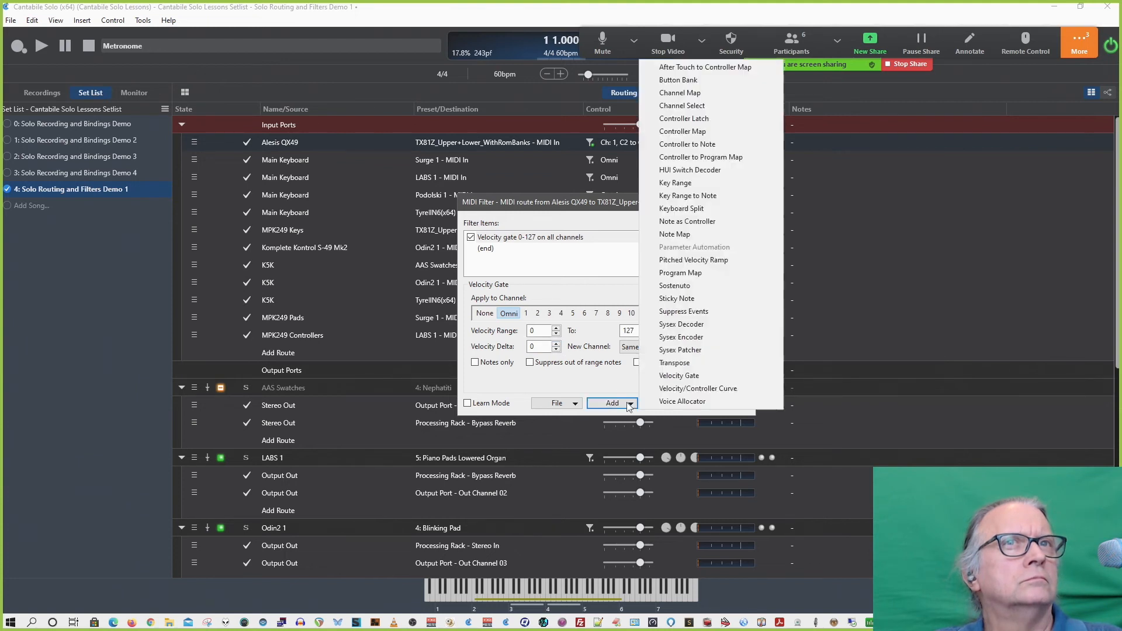
left_click(717, 232)
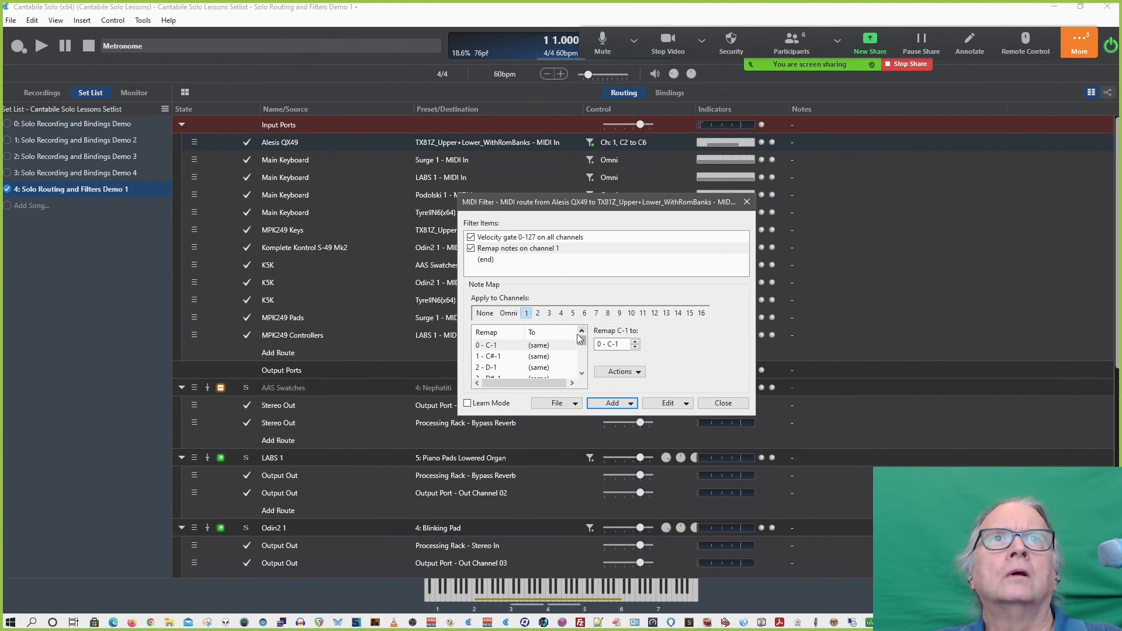
left_click(536, 250)
Add a Key Range filter to the Alesis QX49 route to review its settings, and delete it again.
left_click(613, 403)
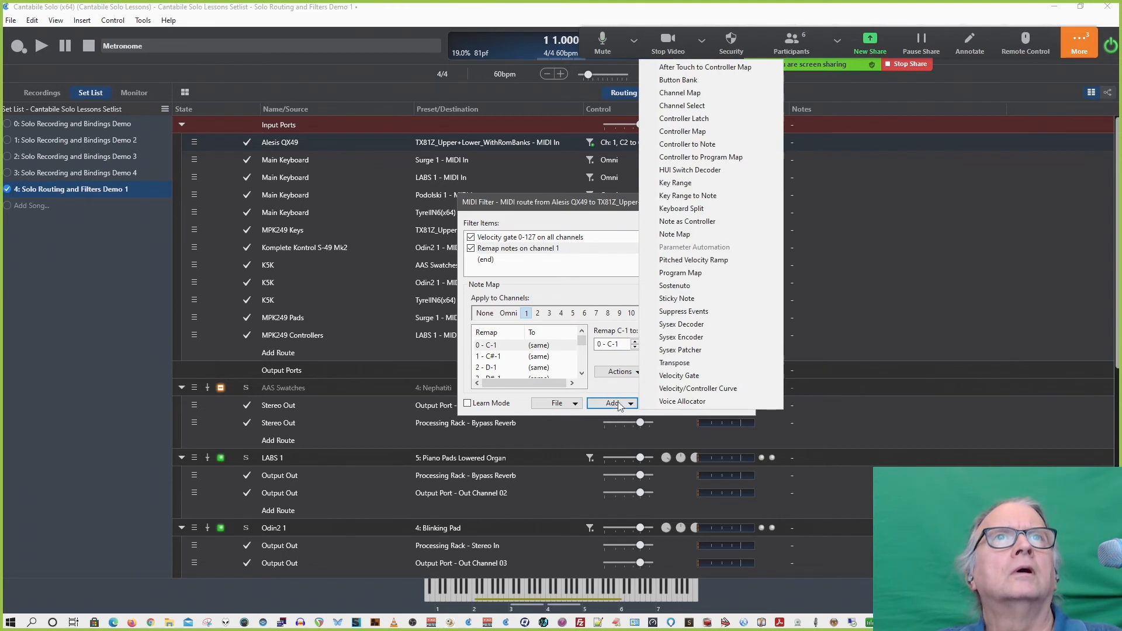
left_click(712, 184)
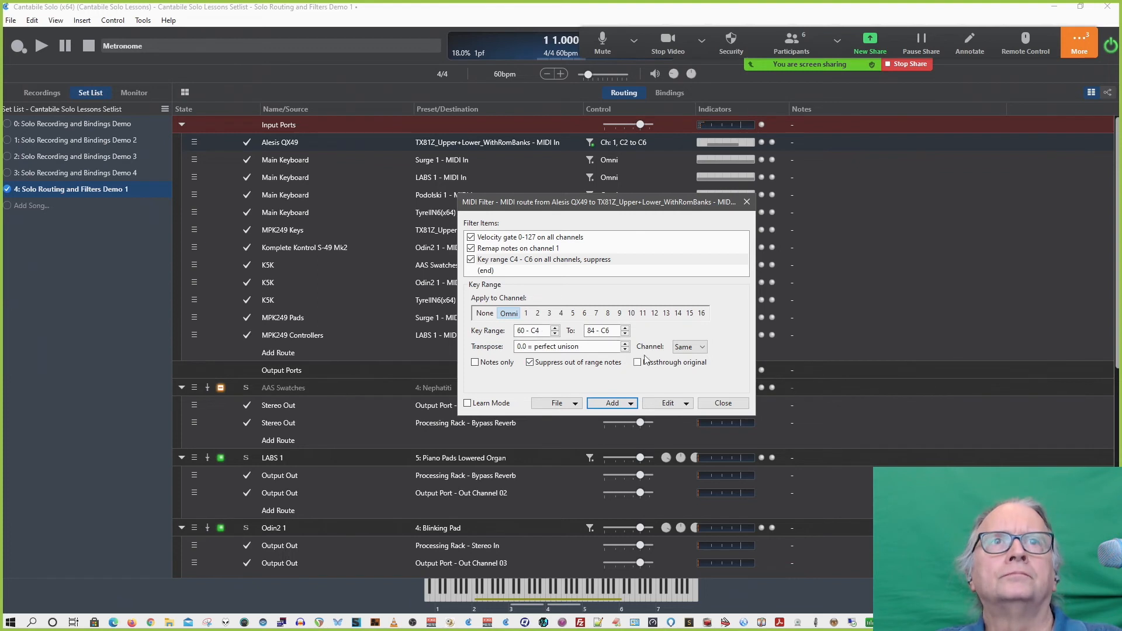
left_click(616, 261)
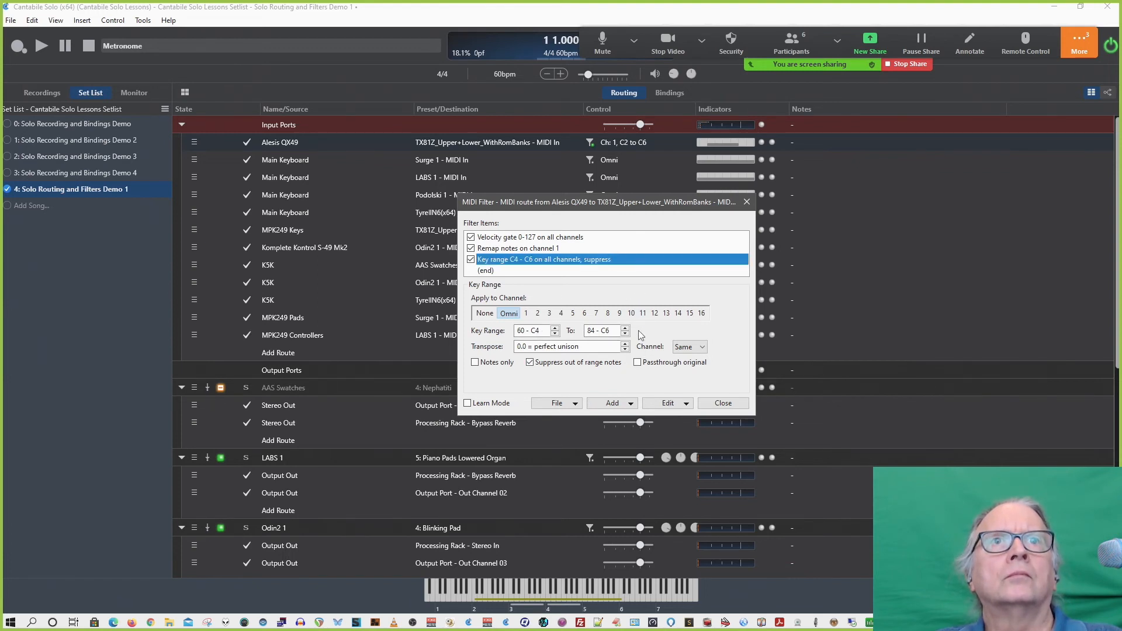
left_click(656, 405)
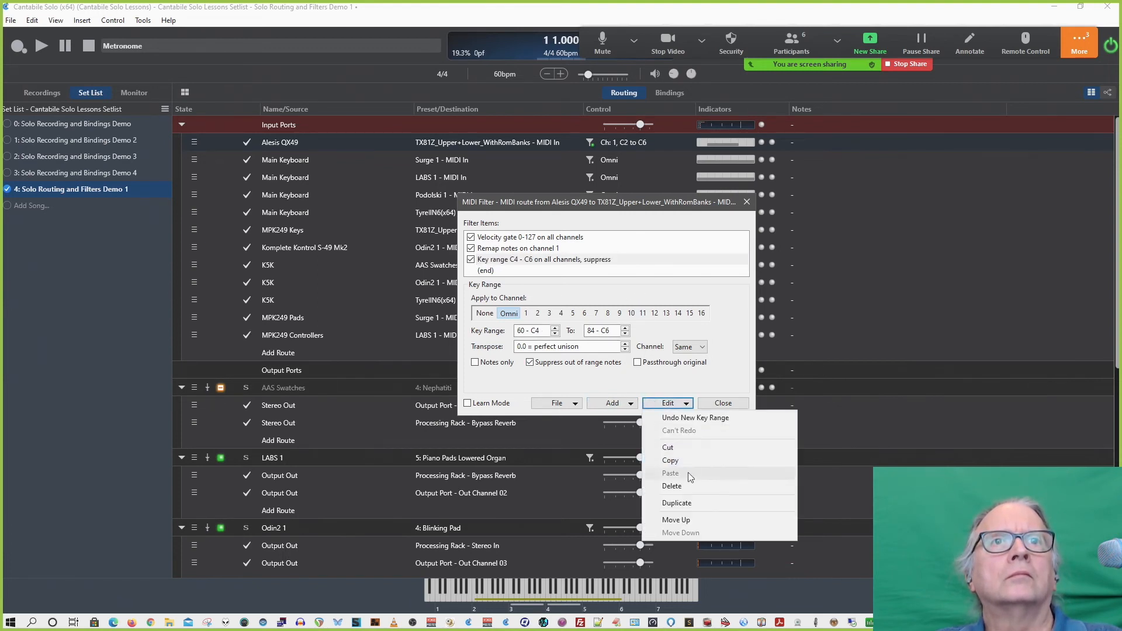
left_click(685, 488)
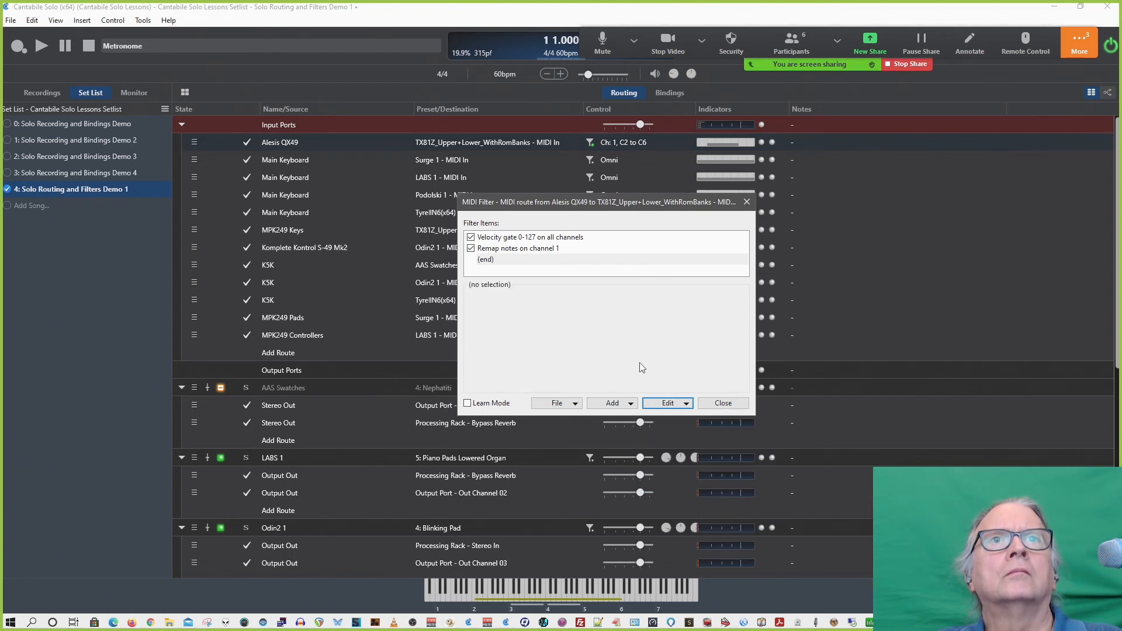
Add a Velocity/Controller Curve filter for Note Velocity + After Touch and set its curve to -0.18 (compress).
left_click(633, 407)
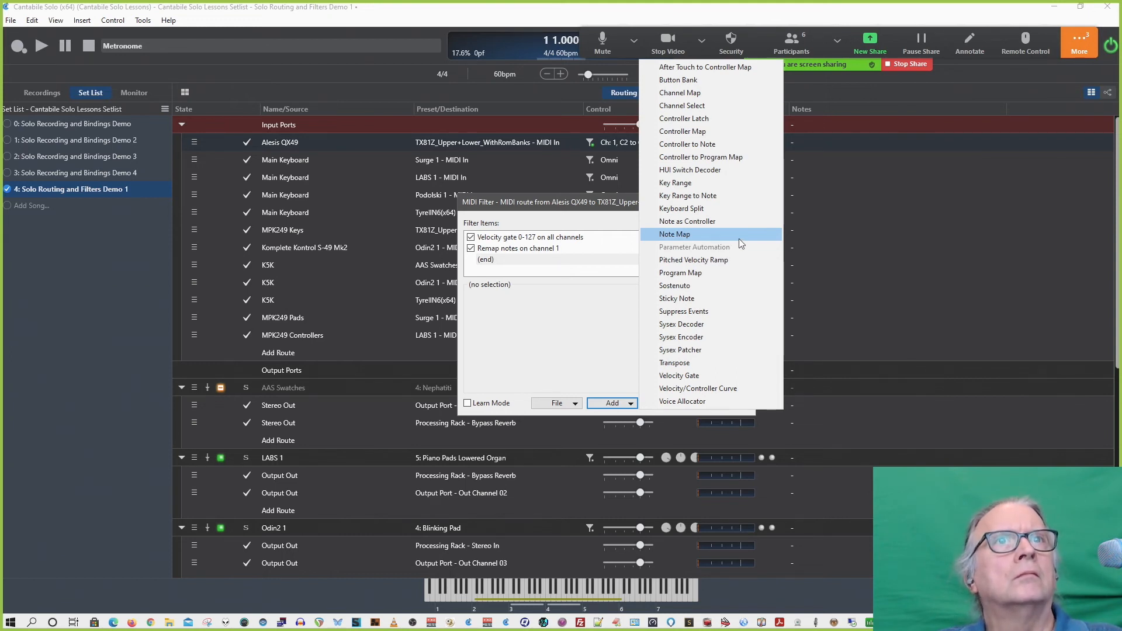
left_click(706, 389)
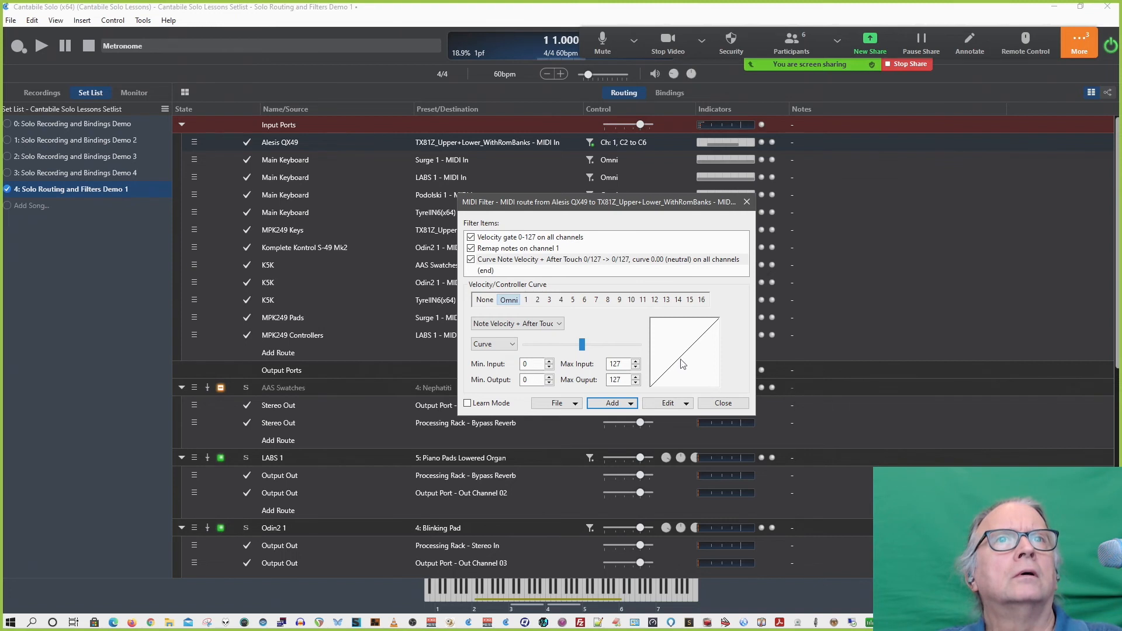
left_click(555, 328)
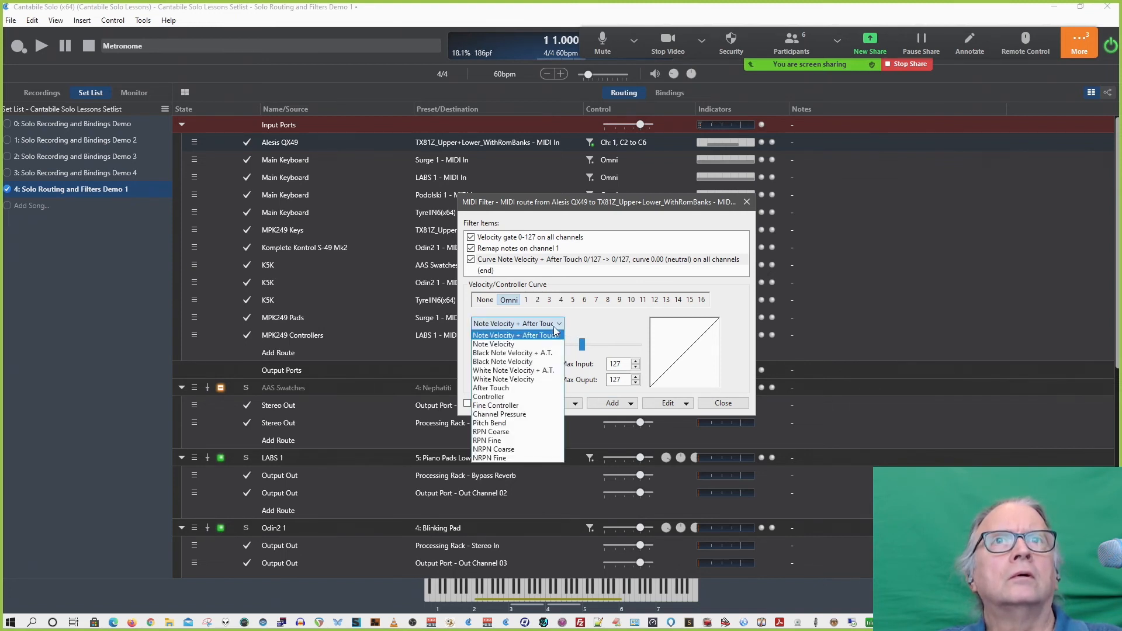
left_click(586, 322)
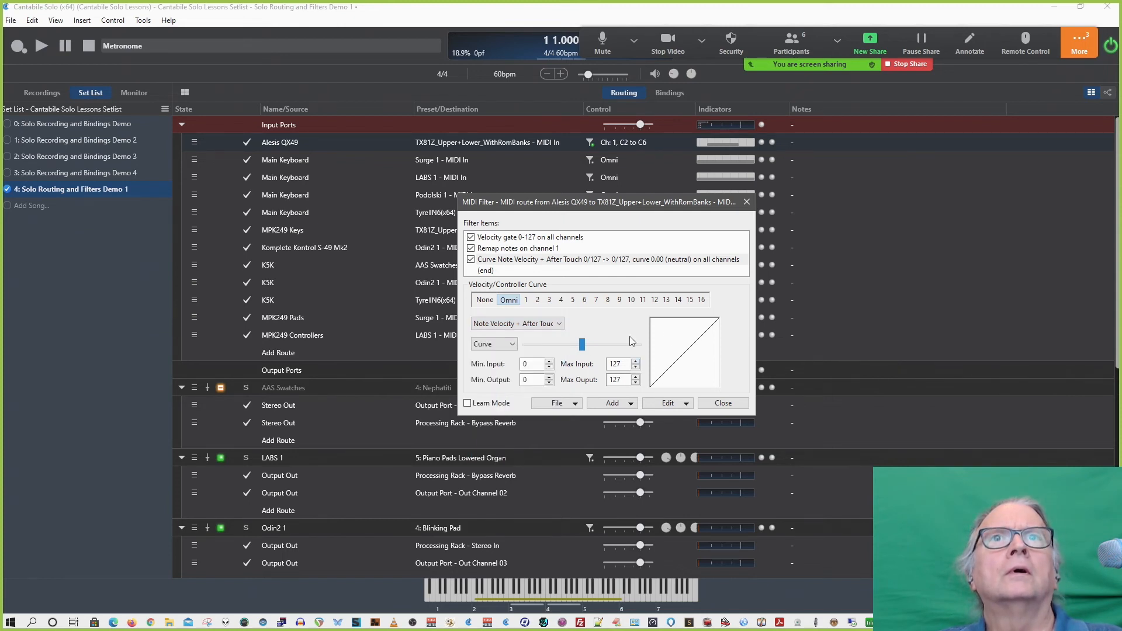
mouse_move(584, 349)
left_mouse_down()
mouse_move(559, 351)
mouse_move(575, 344)
left_mouse_up()
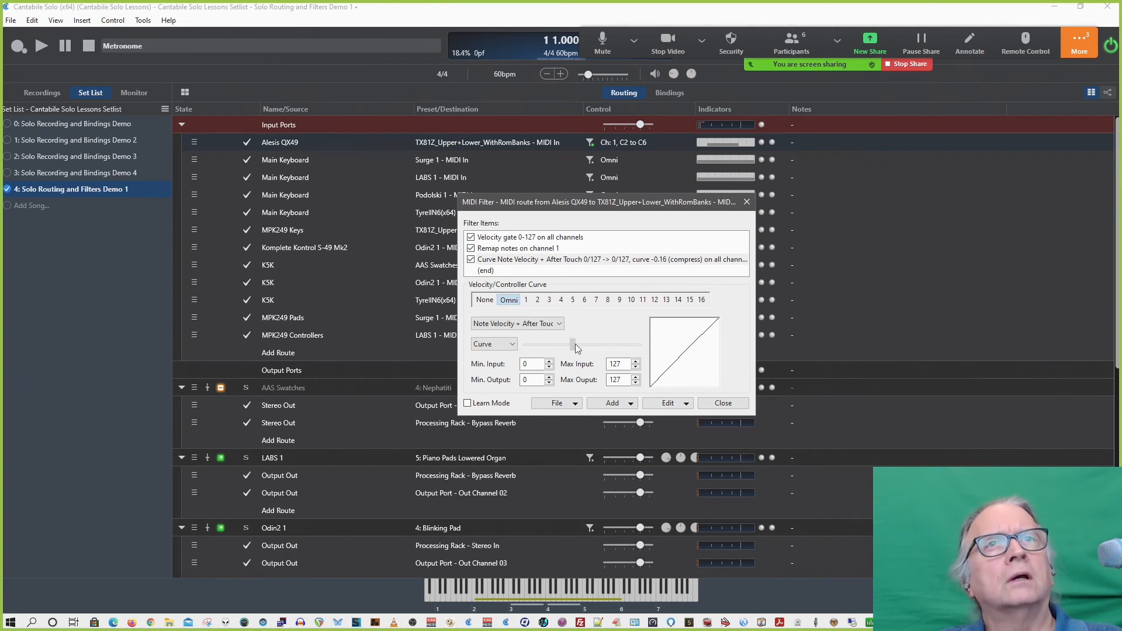
left_click(574, 346)
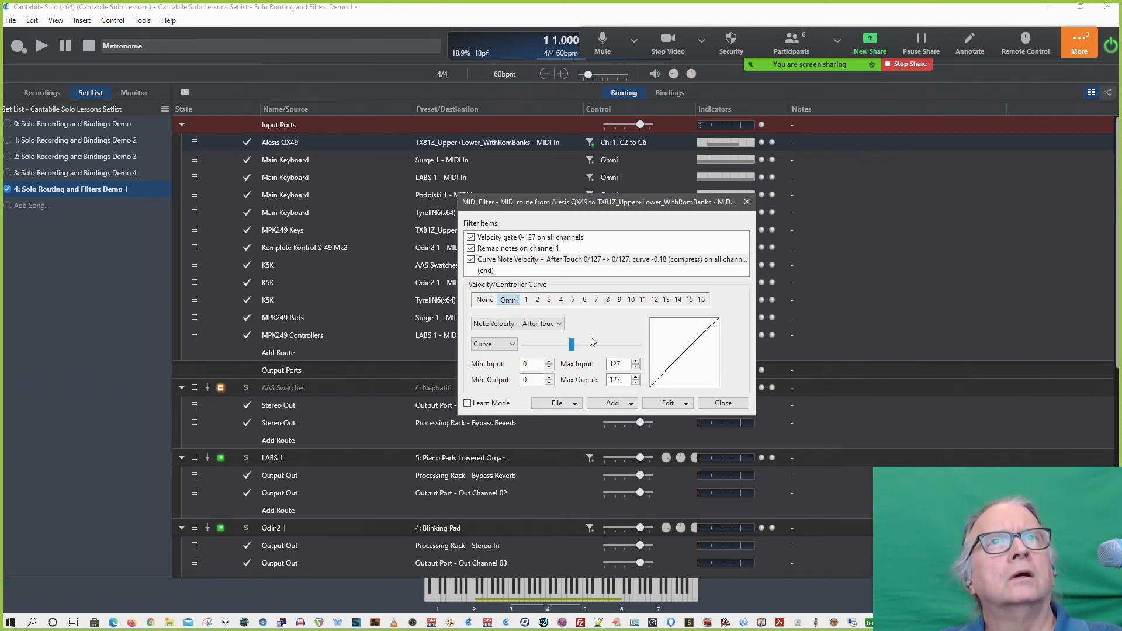
Set the lower limit of the Velocity Gate filter's Velocity Range to 63.
left_click(557, 240)
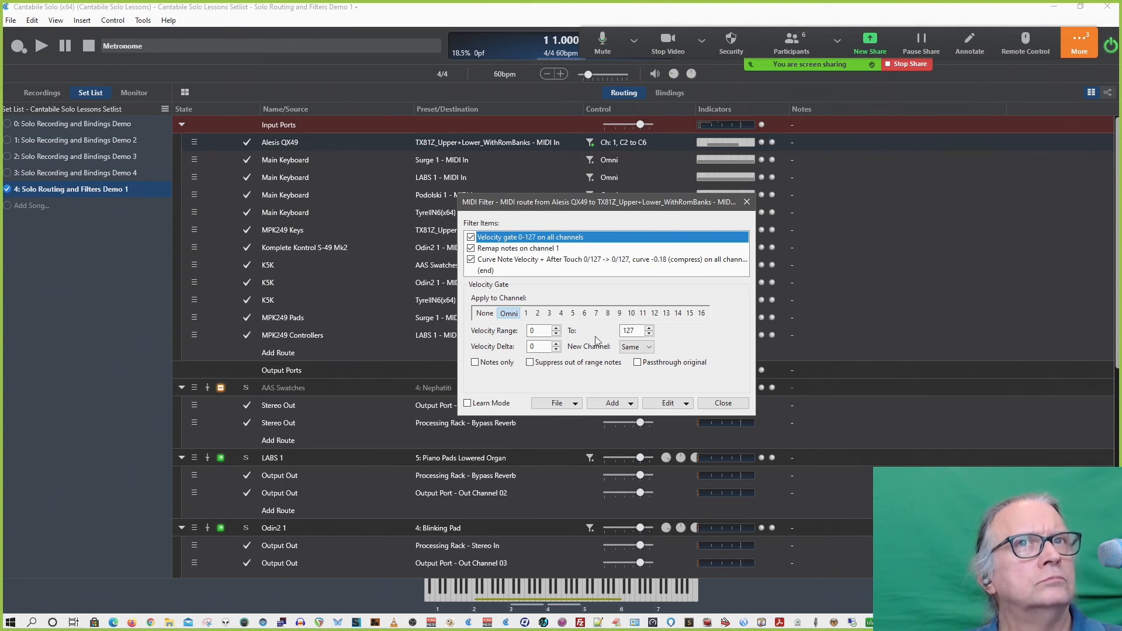
left_click(541, 330)
type("63")
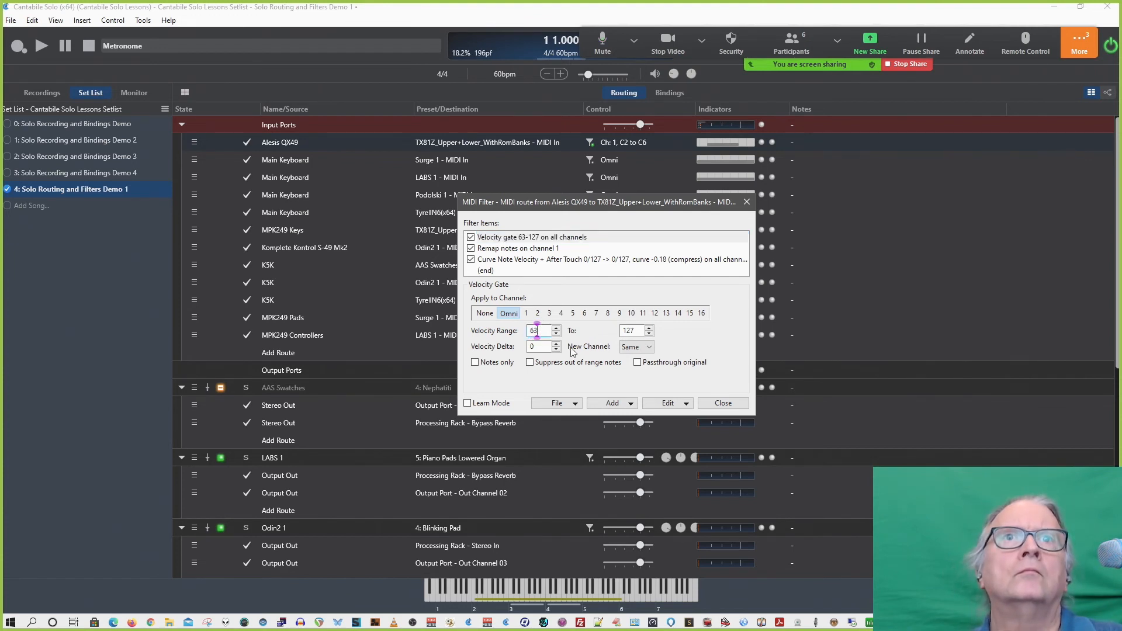
Check the Velocity Gate's New Channel choices and switch Suppress out of range notes on and off again.
left_click(541, 347)
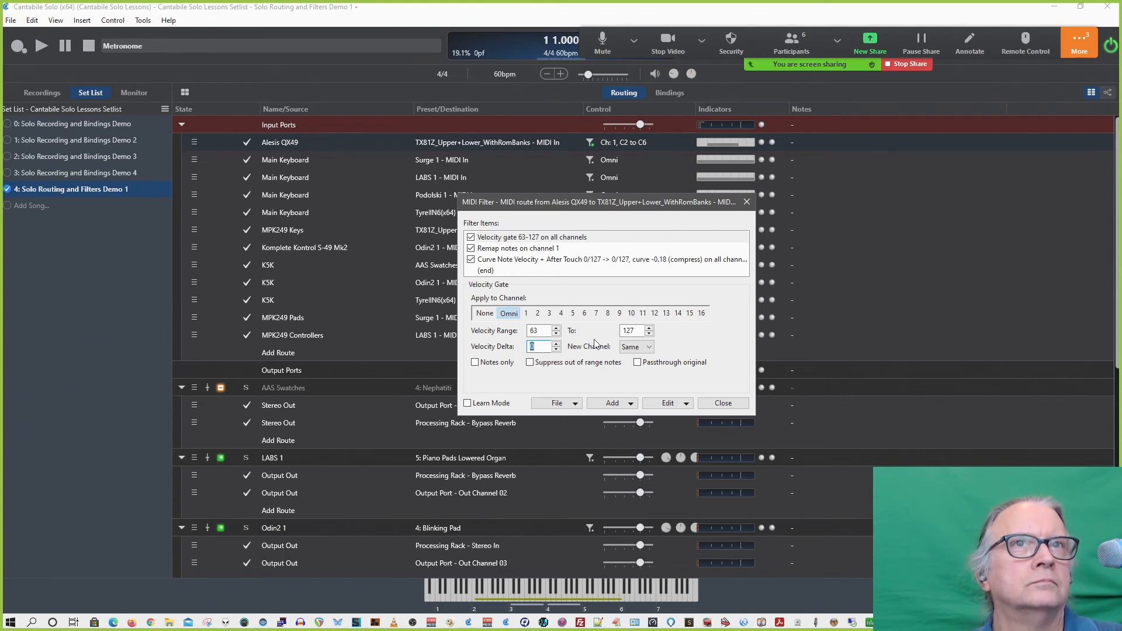
left_click(633, 349)
left_click(676, 347)
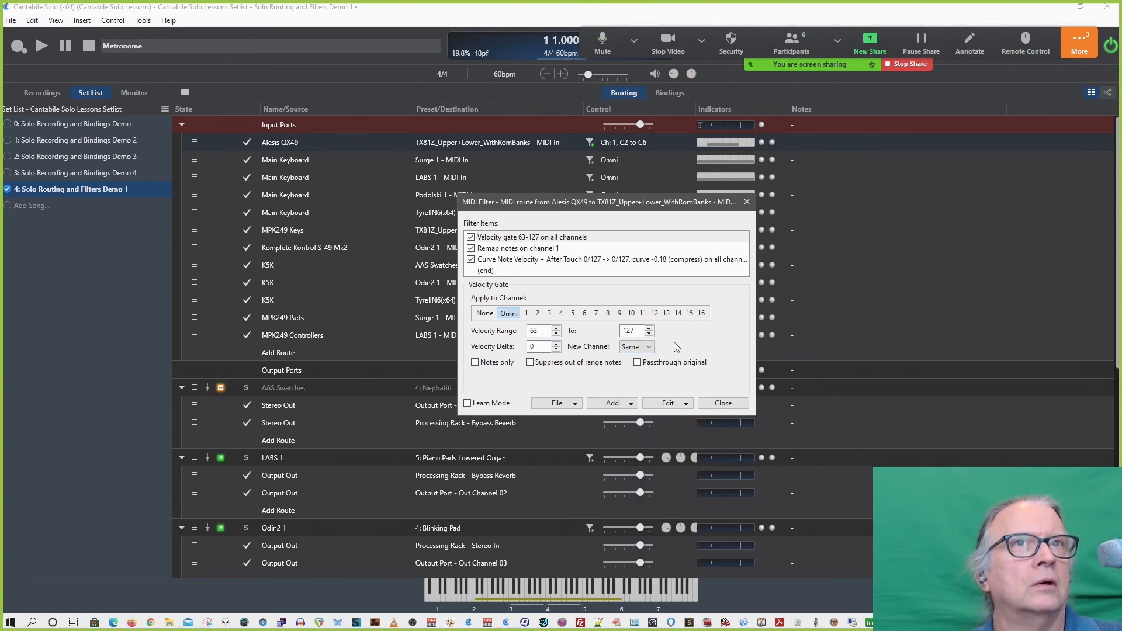
left_click(590, 367)
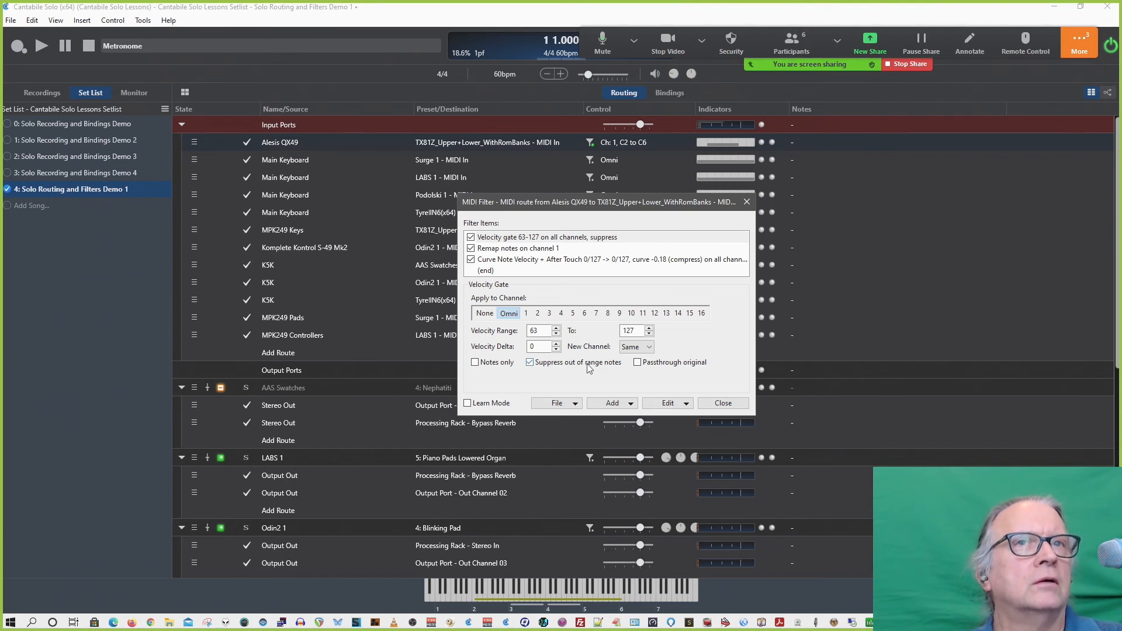
left_click(589, 367)
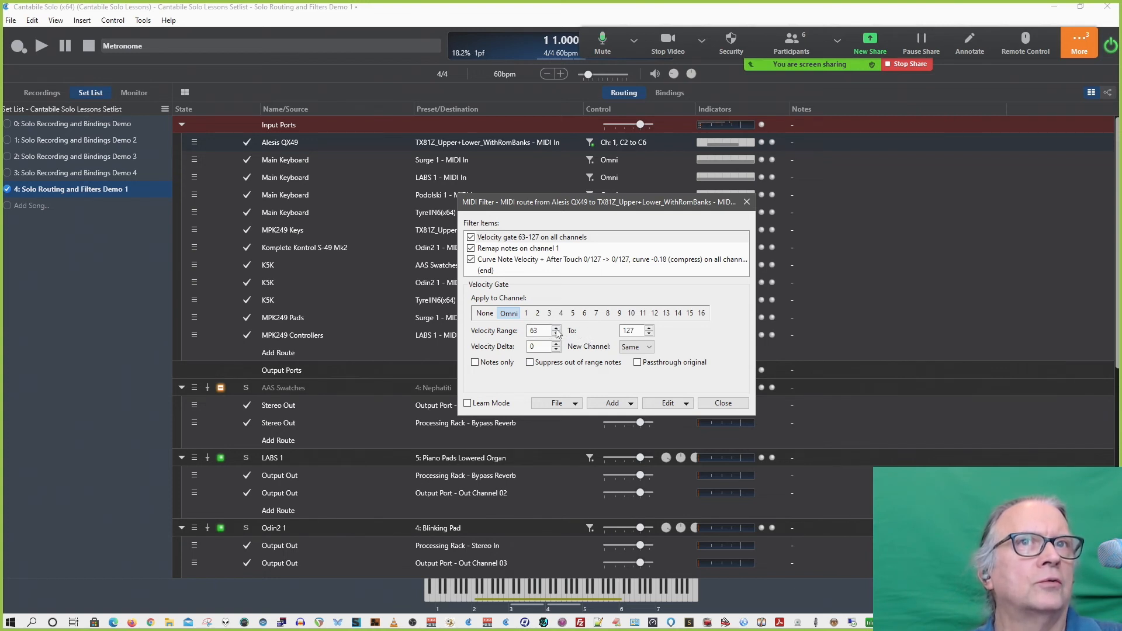
left_click(632, 349)
left_click(632, 356)
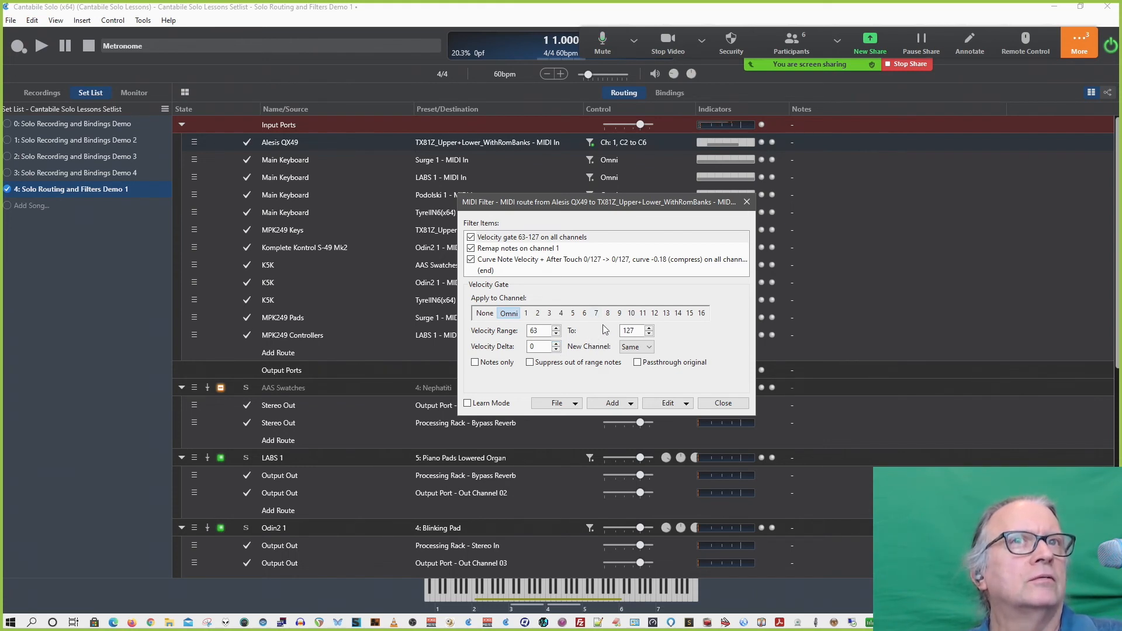
Try a Velocity Delta of 127 on the Velocity Gate filter and replace it with 100.
left_click(556, 344)
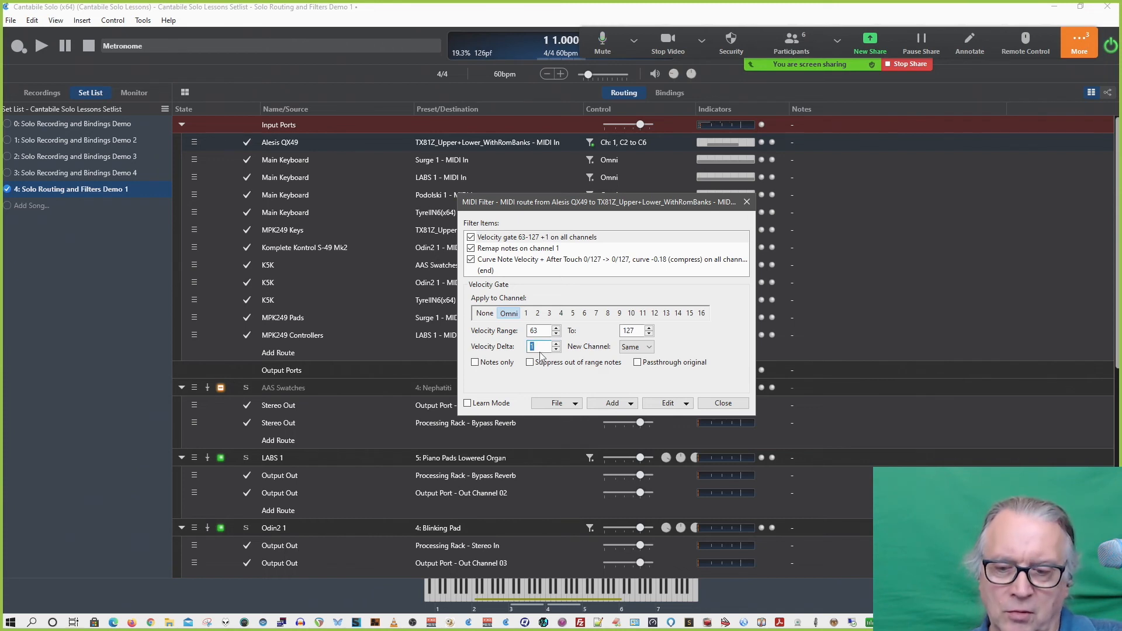
type("127")
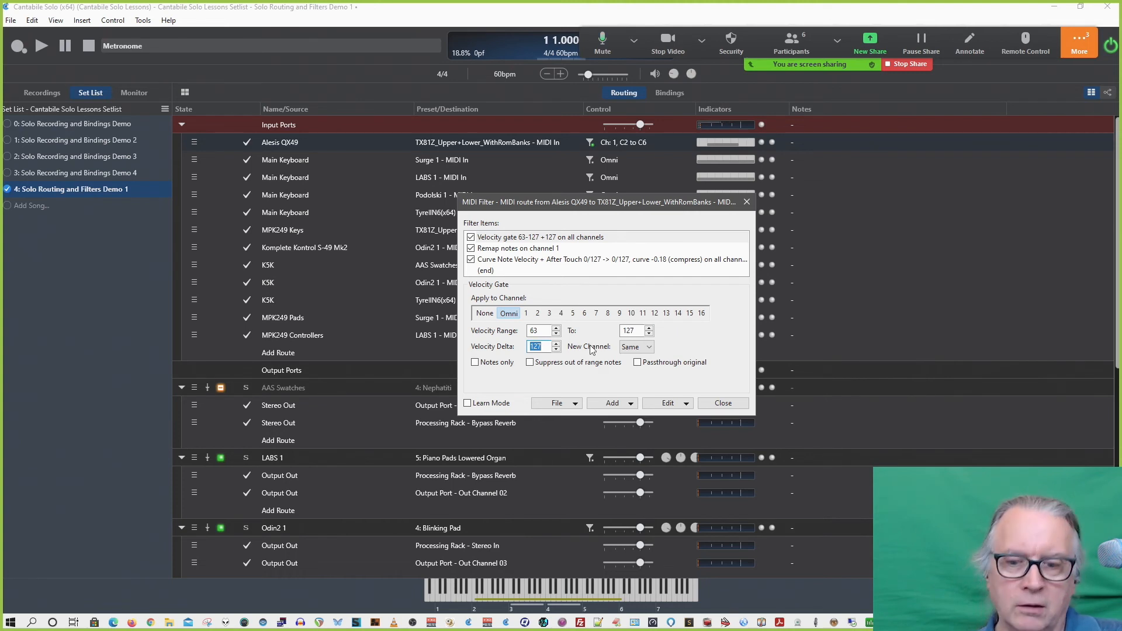
type("200")
key("BackSpace")
key("BackSpace")
key("BackSpace")
type("100")
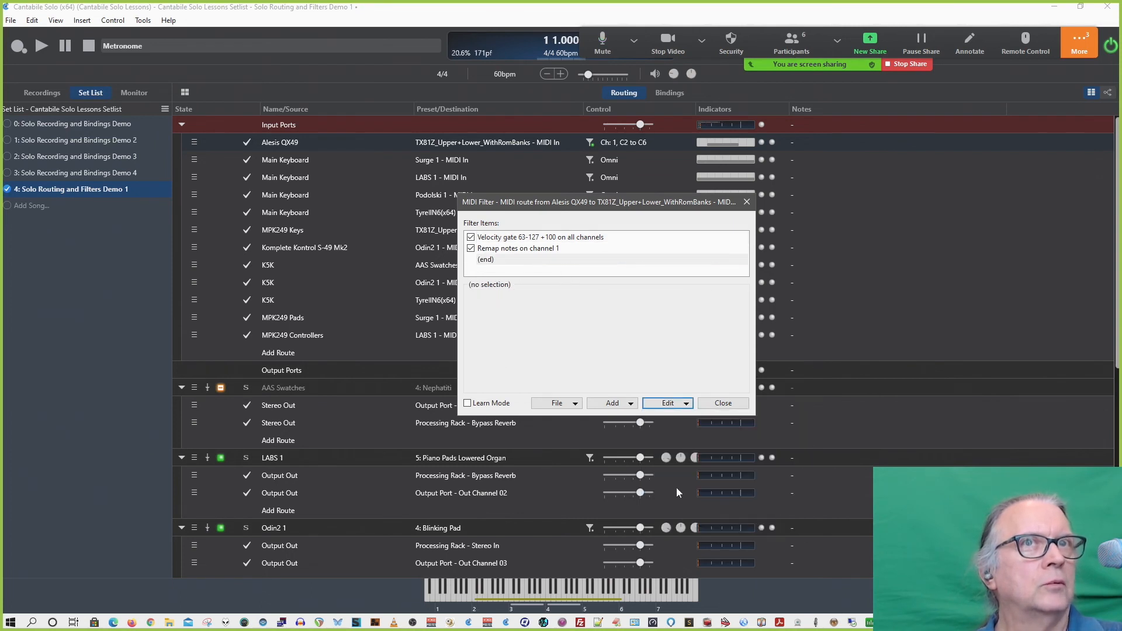
Delete the Note Map and Velocity Gate filters from the Alesis QX49 route.
left_click(545, 249)
key("Delete")
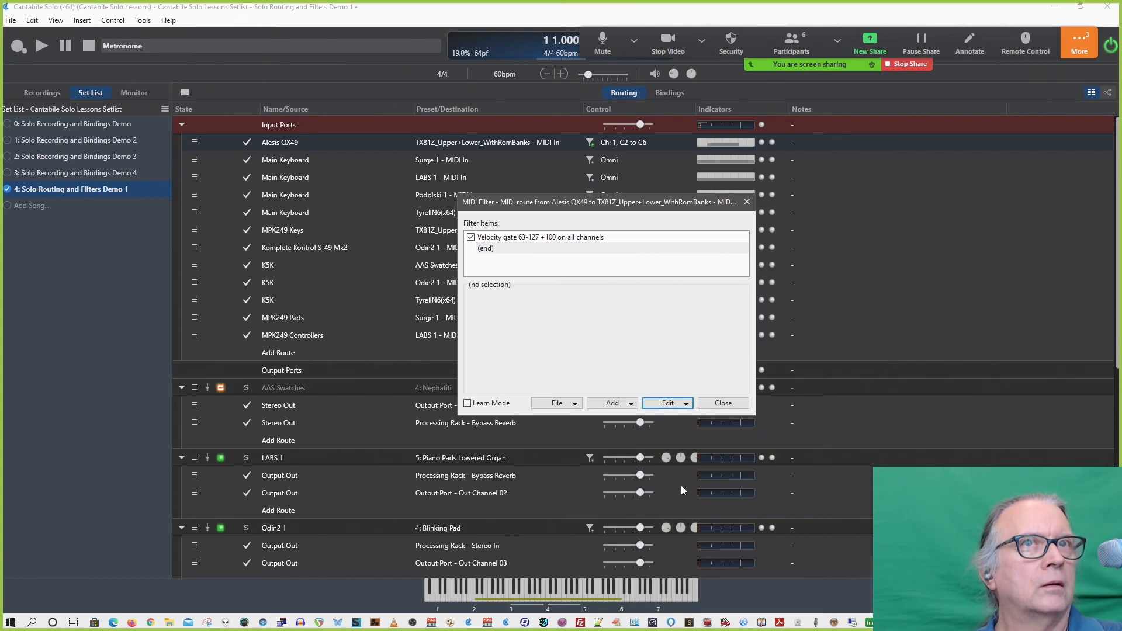
left_click(581, 238)
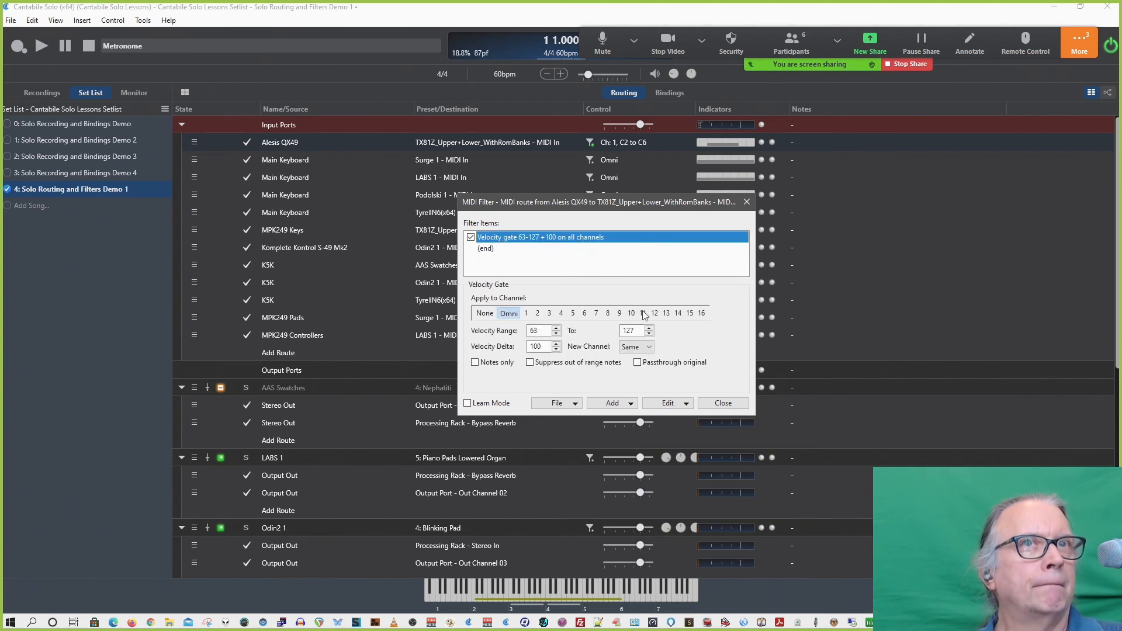
left_click(668, 403)
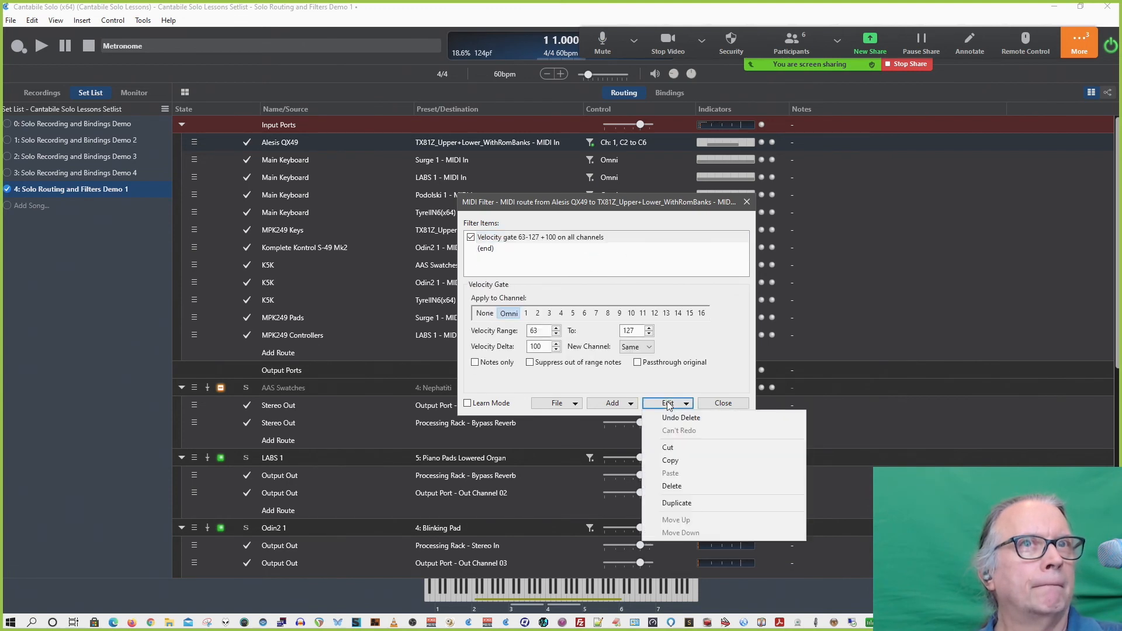
left_click(685, 487)
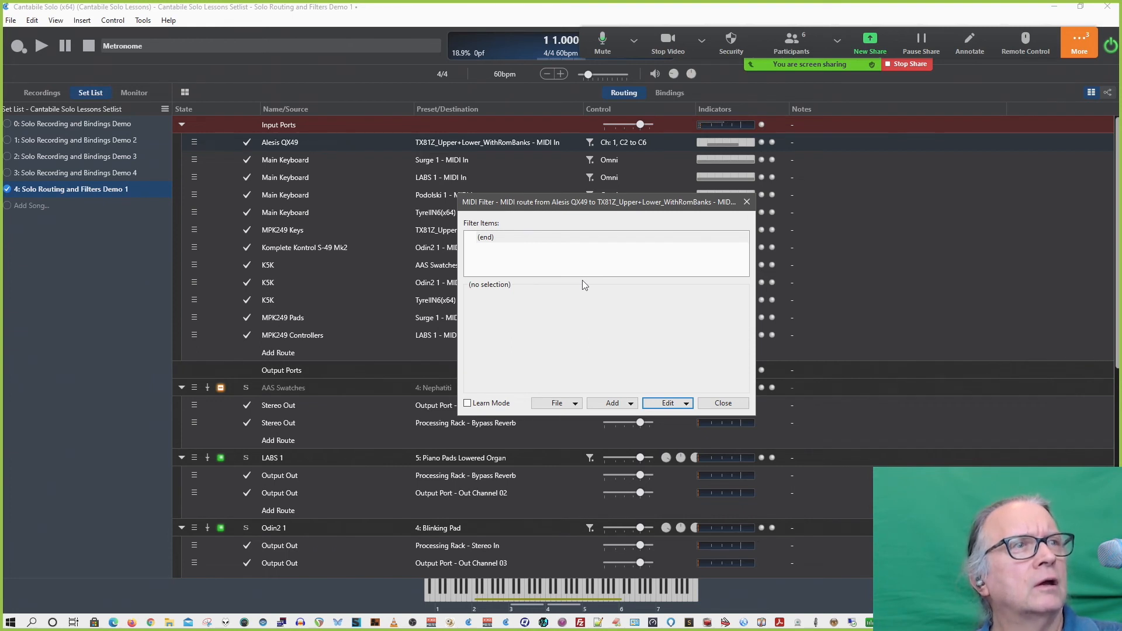
Add a Velocity/Controller Curve filter to the Alesis QX49 route and set its curve amount to 0.06.
left_click(555, 238)
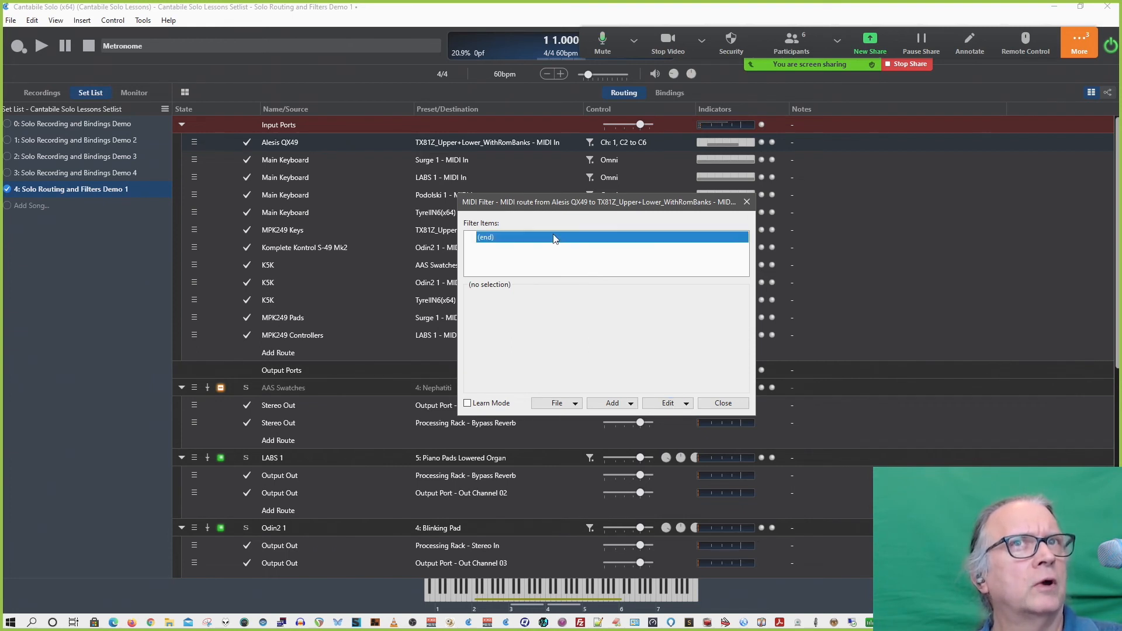
left_click(609, 398)
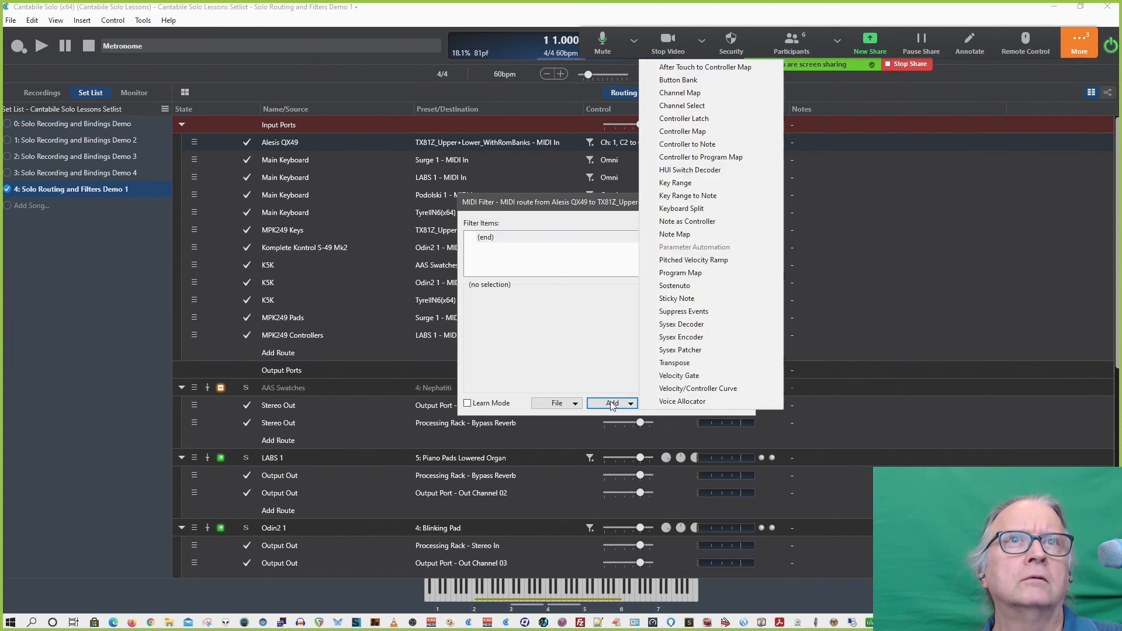
left_click(706, 389)
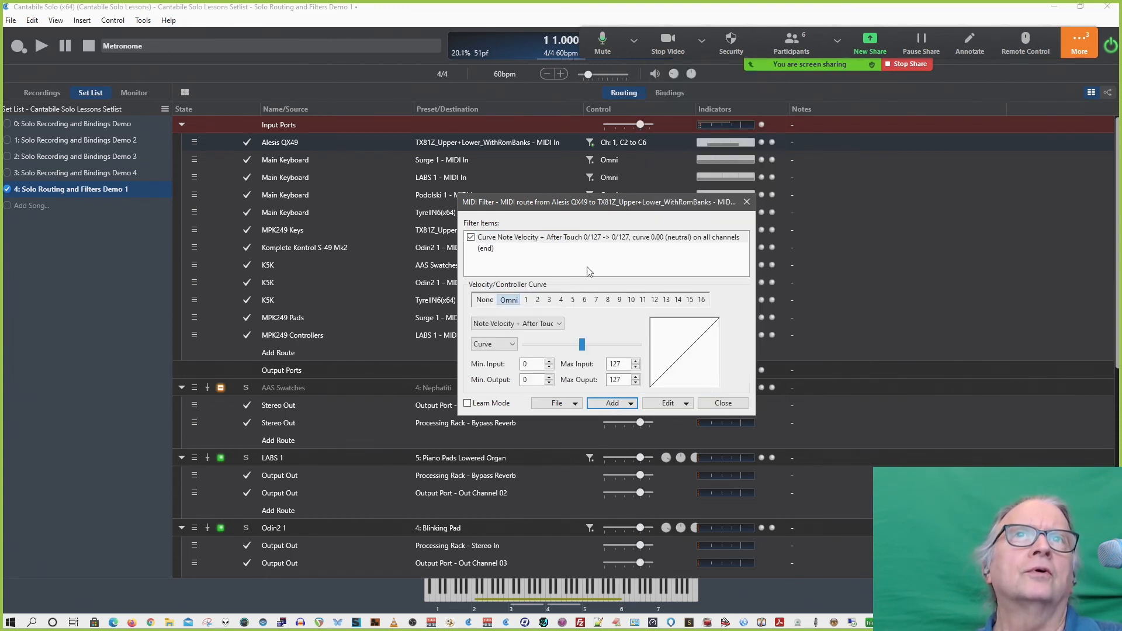
mouse_move(584, 344)
left_mouse_down()
mouse_move(570, 346)
mouse_move(585, 345)
left_mouse_up()
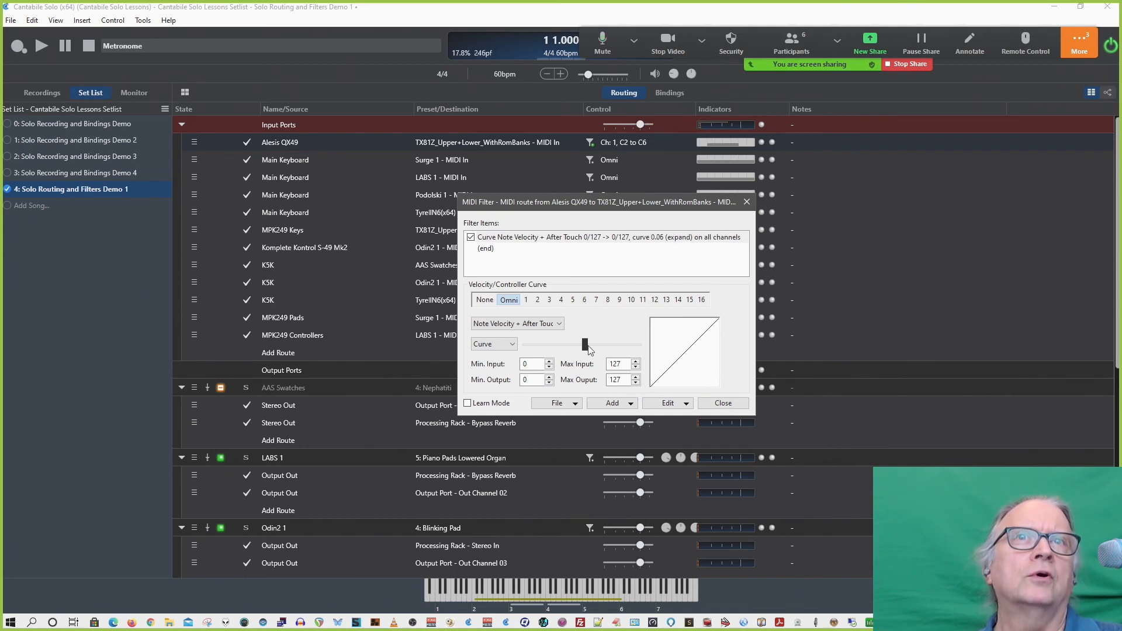
Try Black Note Velocity + A.T. as the curve filter's event type, then replace it with White Note Velocity.
left_click(559, 324)
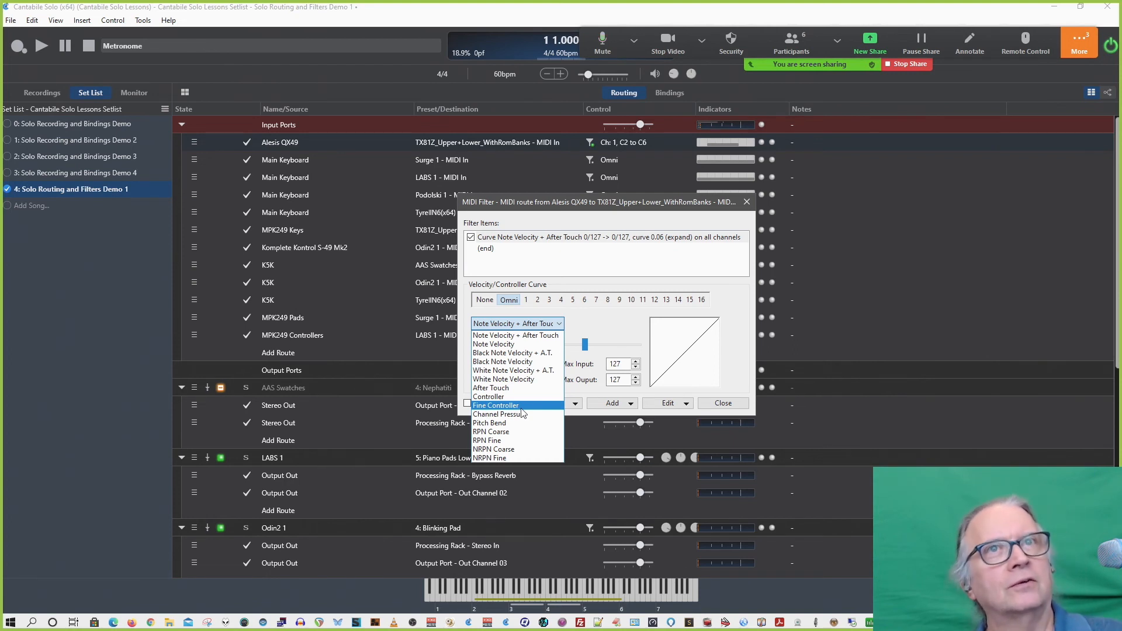
left_click(605, 313)
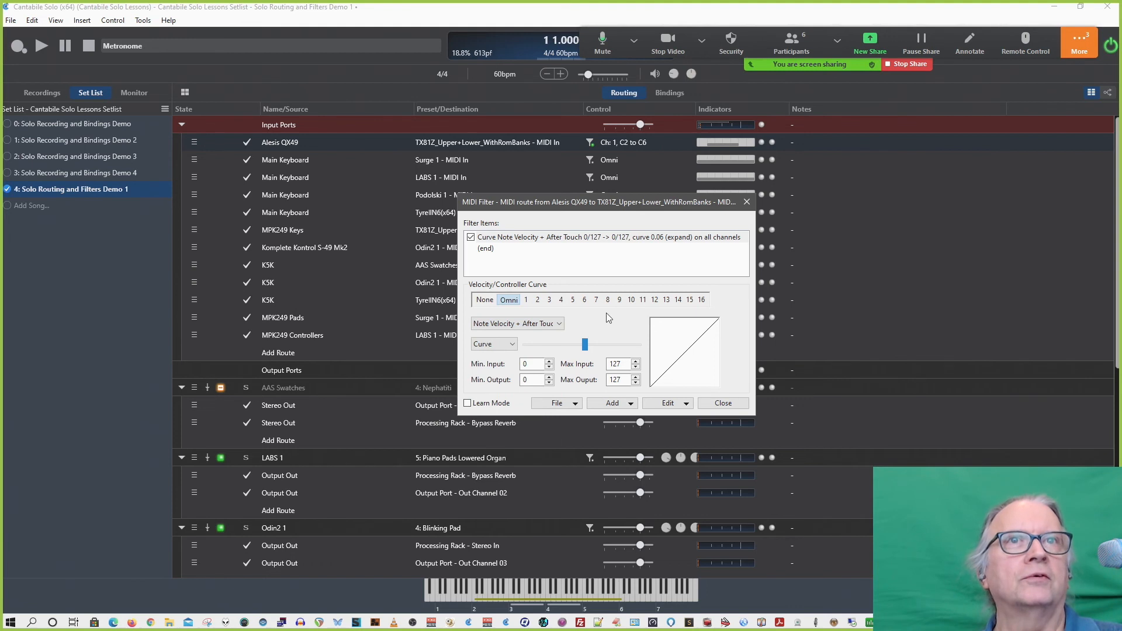
left_click(552, 325)
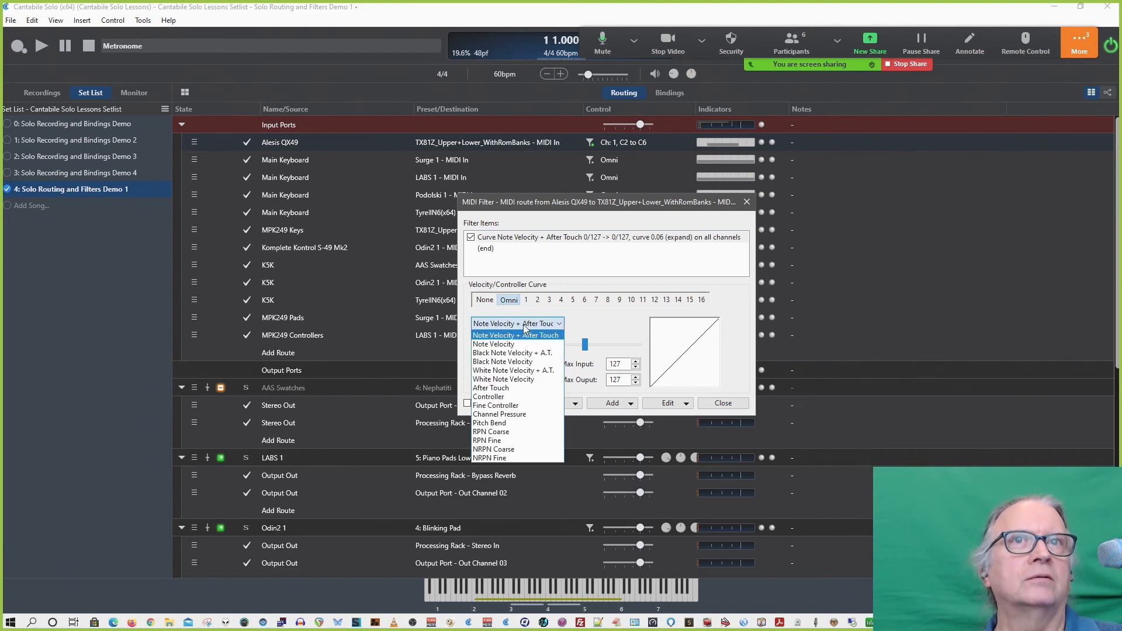
left_click(514, 354)
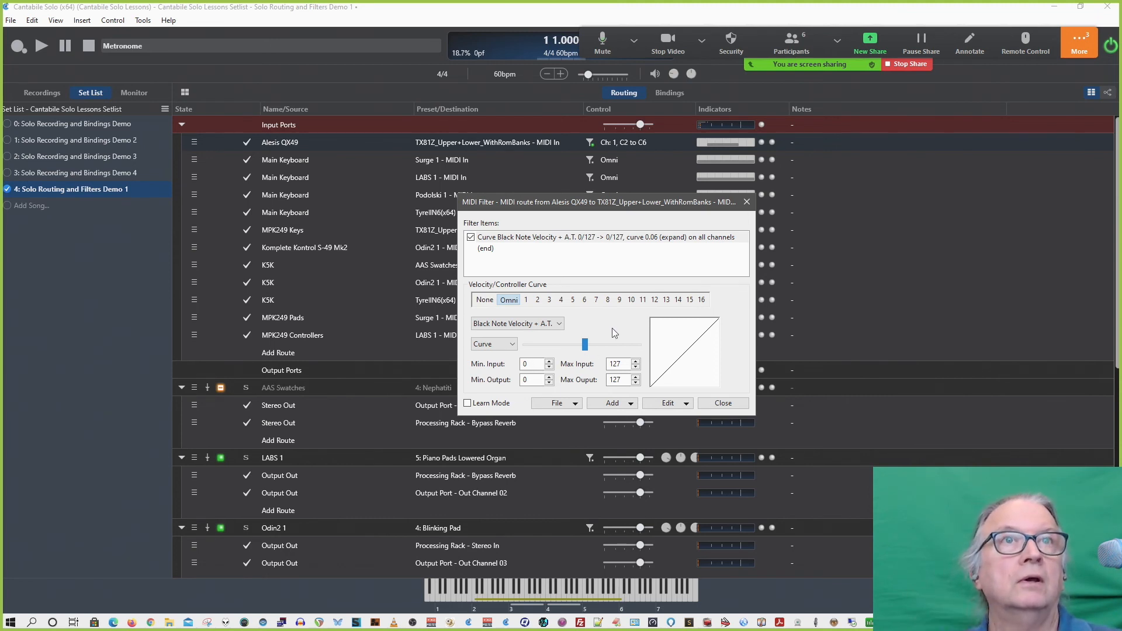
left_click(557, 325)
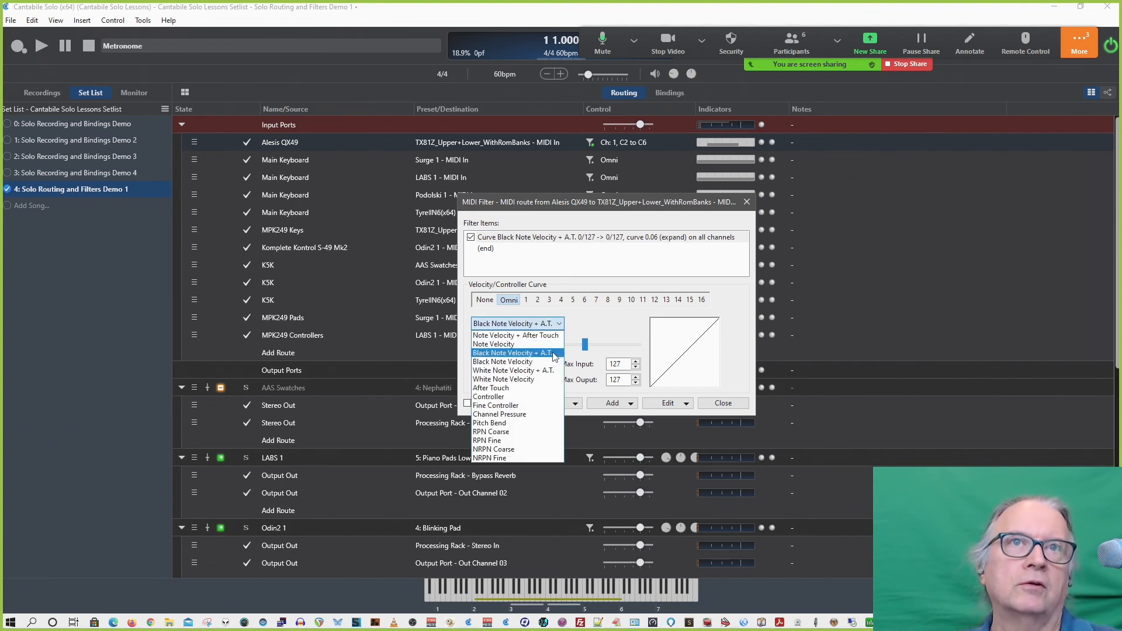
left_click(524, 380)
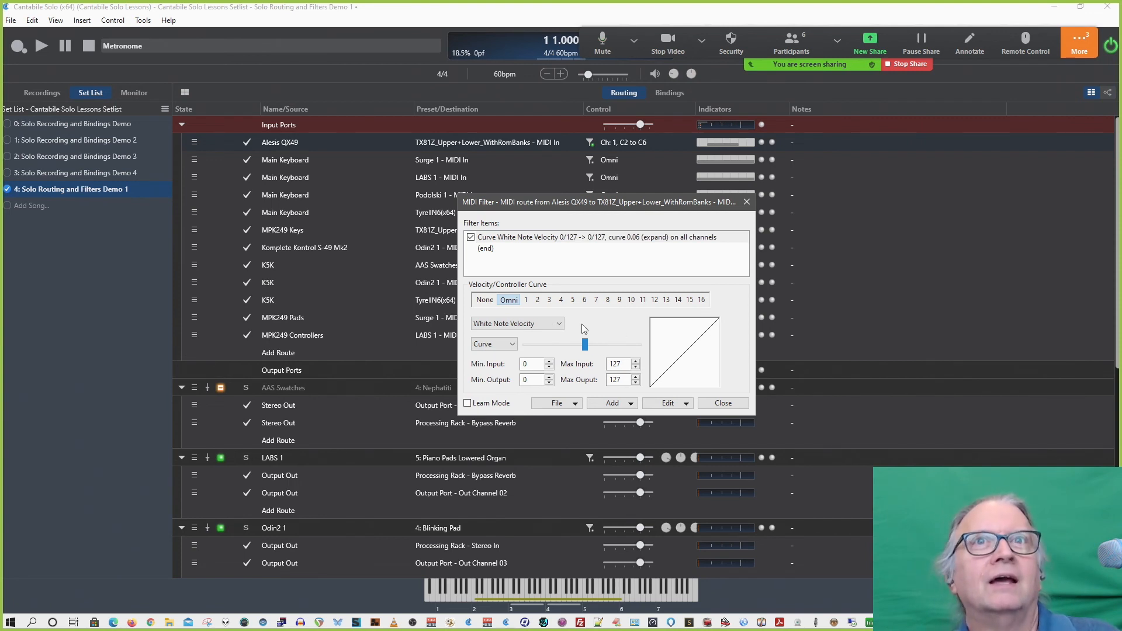
Review the controller, pressure, pitch bend, RPN and NRPN event types available to the curve filter.
left_click(518, 323)
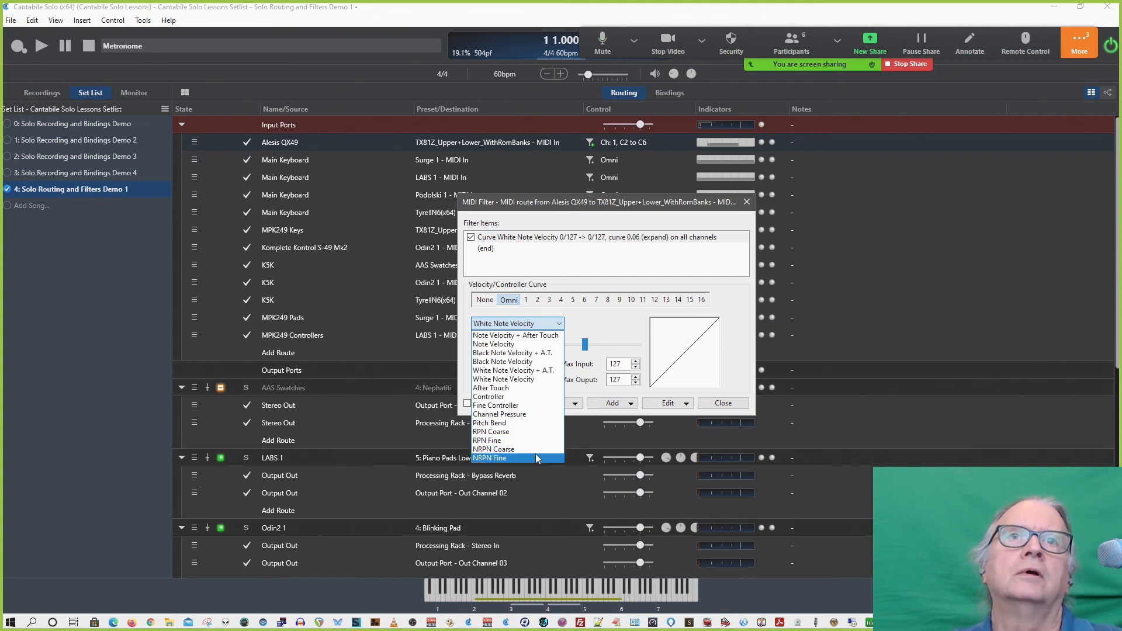
left_click(615, 327)
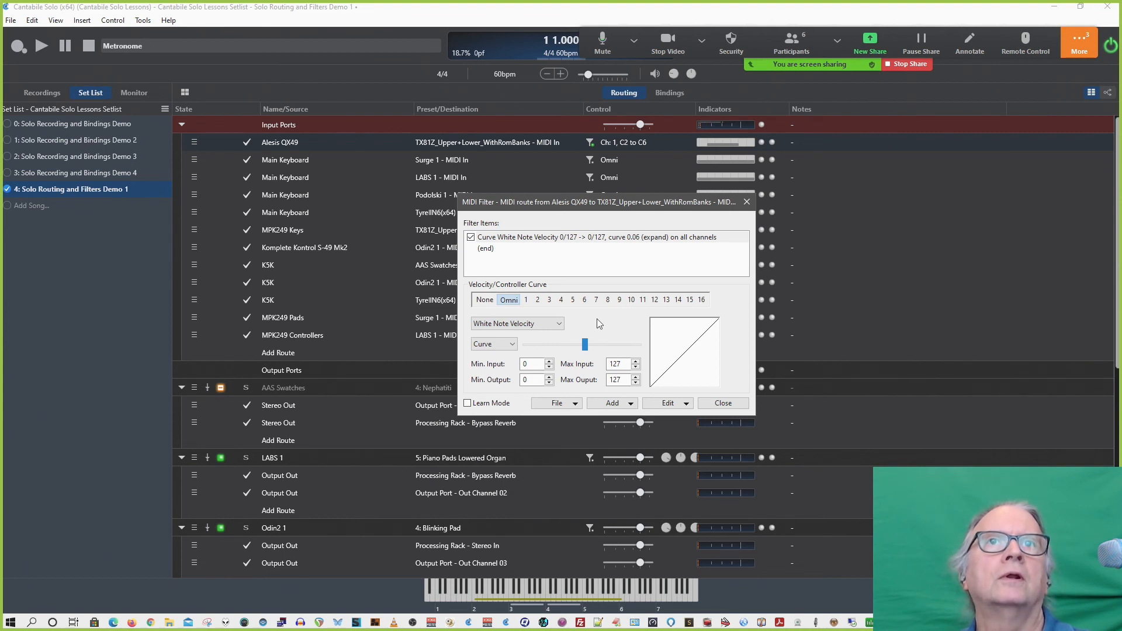
left_click(555, 325)
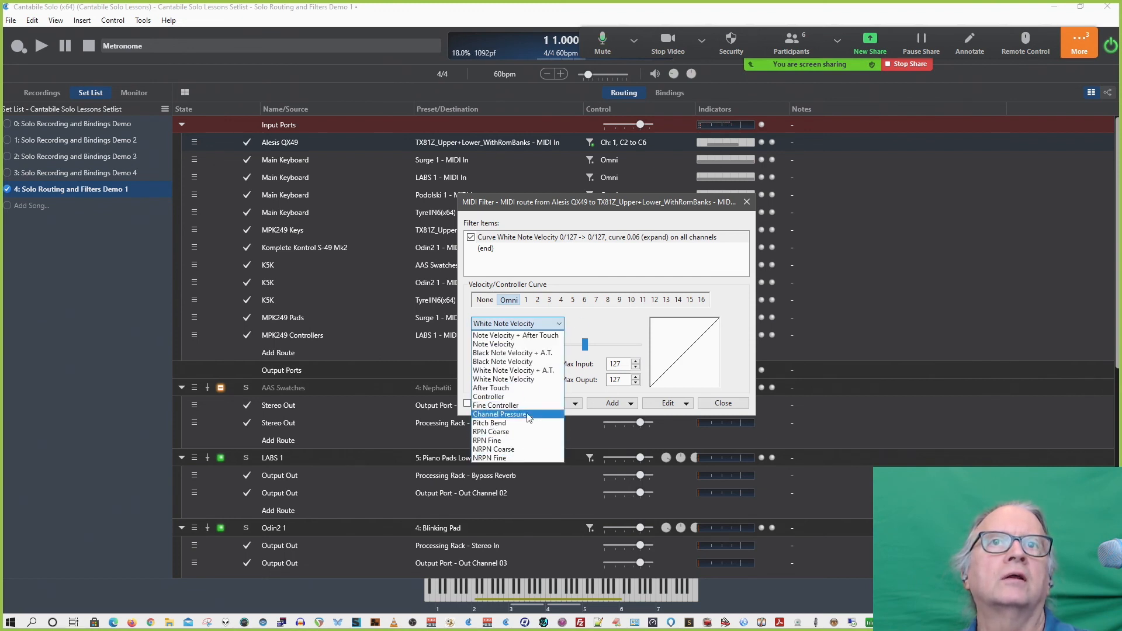
left_click(598, 316)
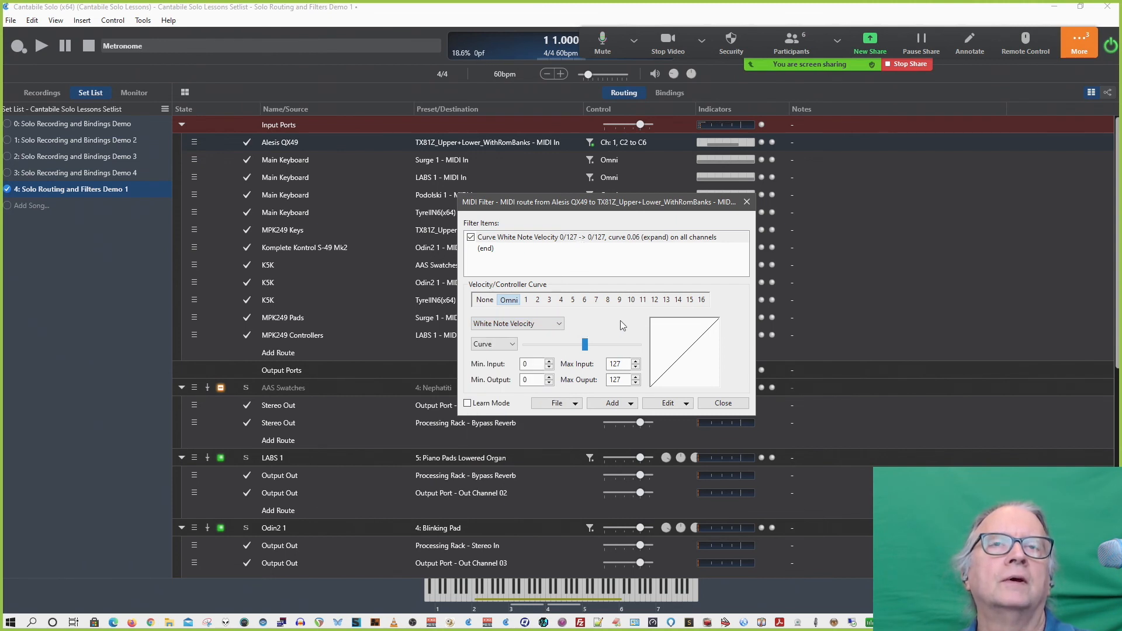
left_click(559, 325)
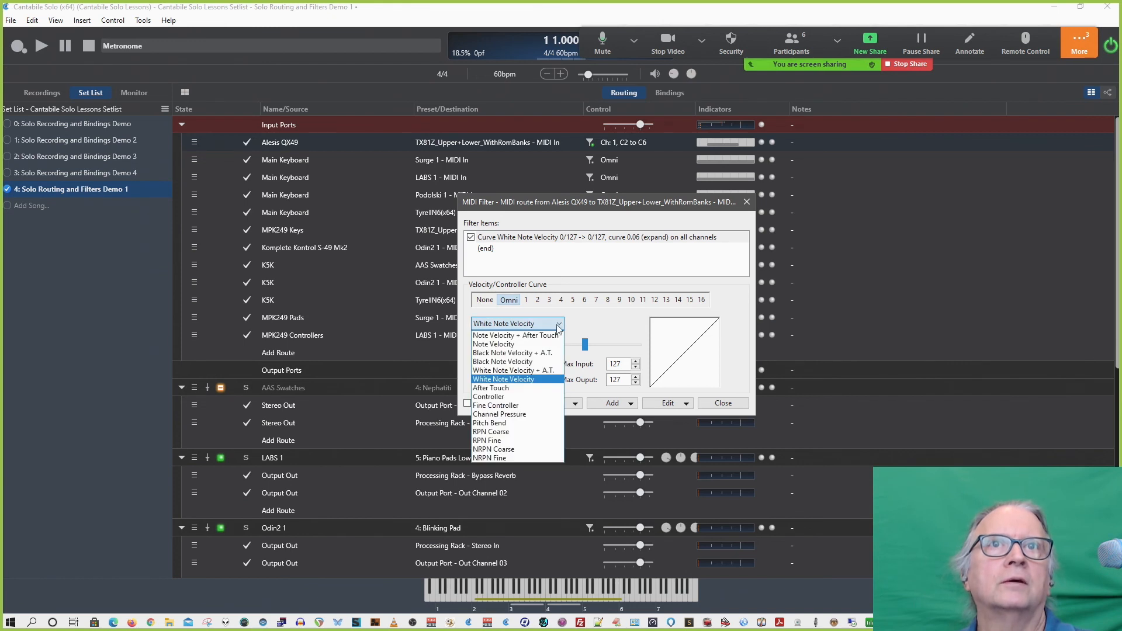
left_click(584, 307)
Delete the Velocity/Controller Curve filter and add a Voice Allocator filter in its place.
left_click(675, 403)
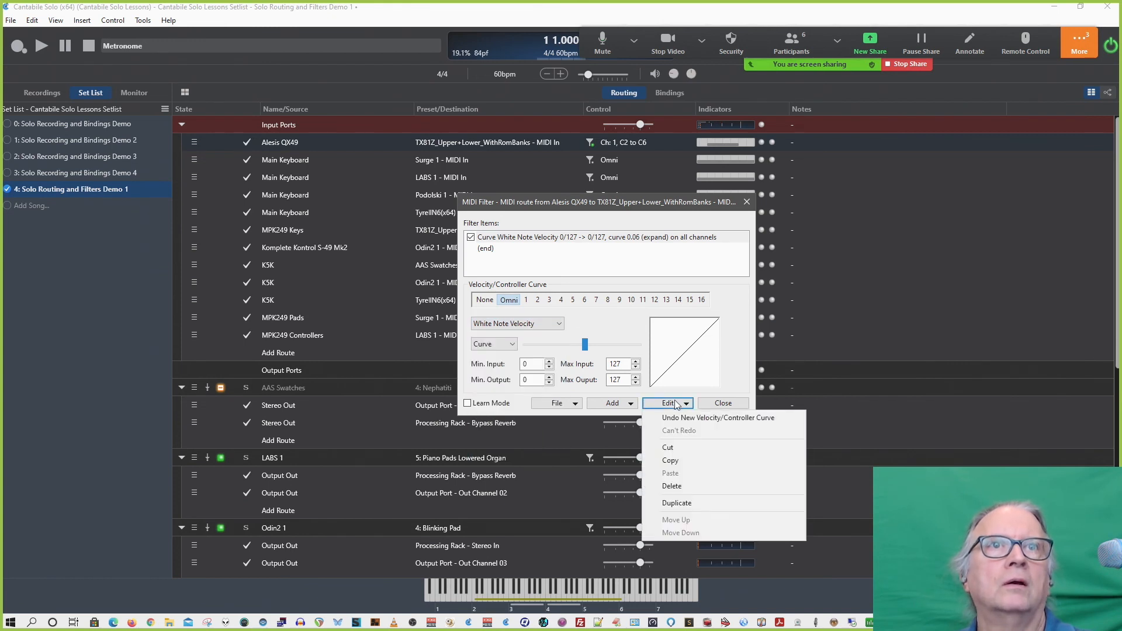
left_click(690, 485)
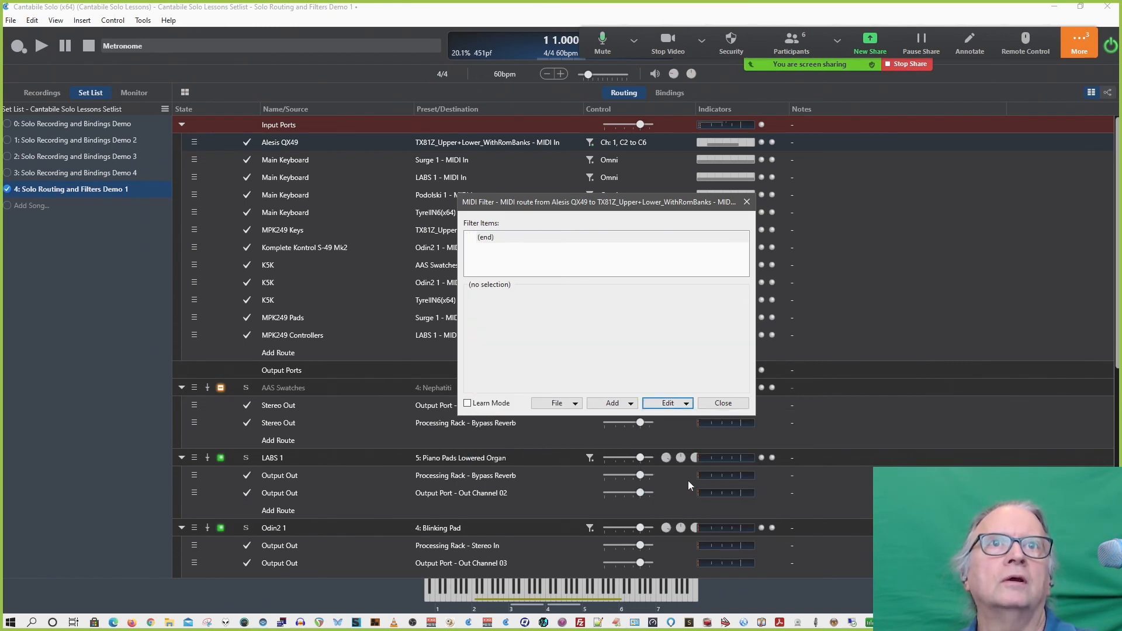
left_click(620, 403)
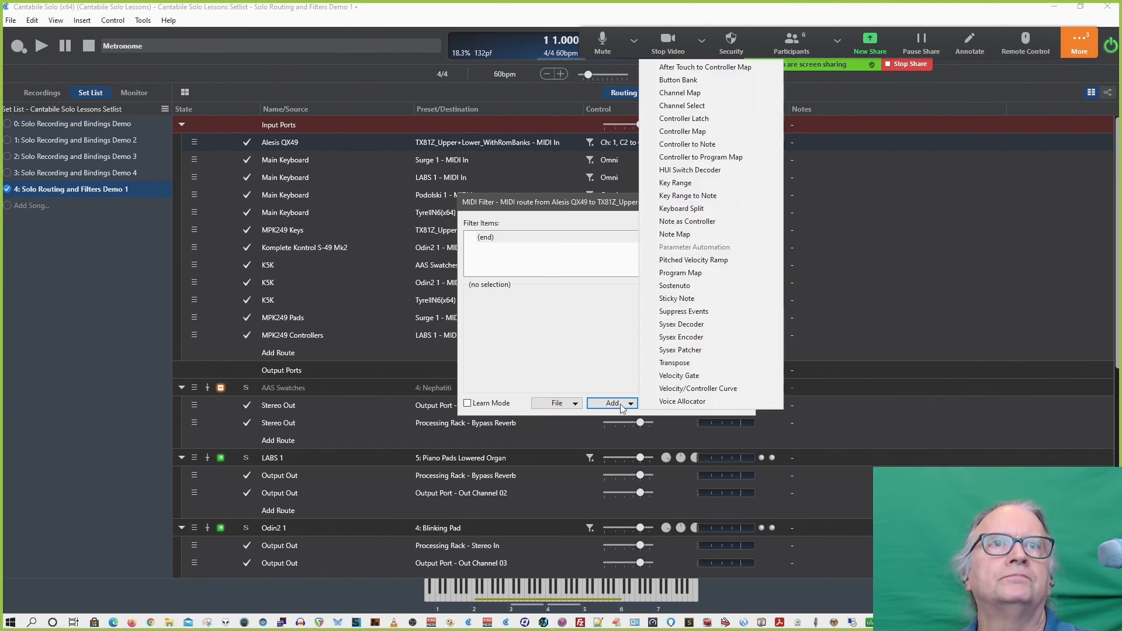
left_click(697, 402)
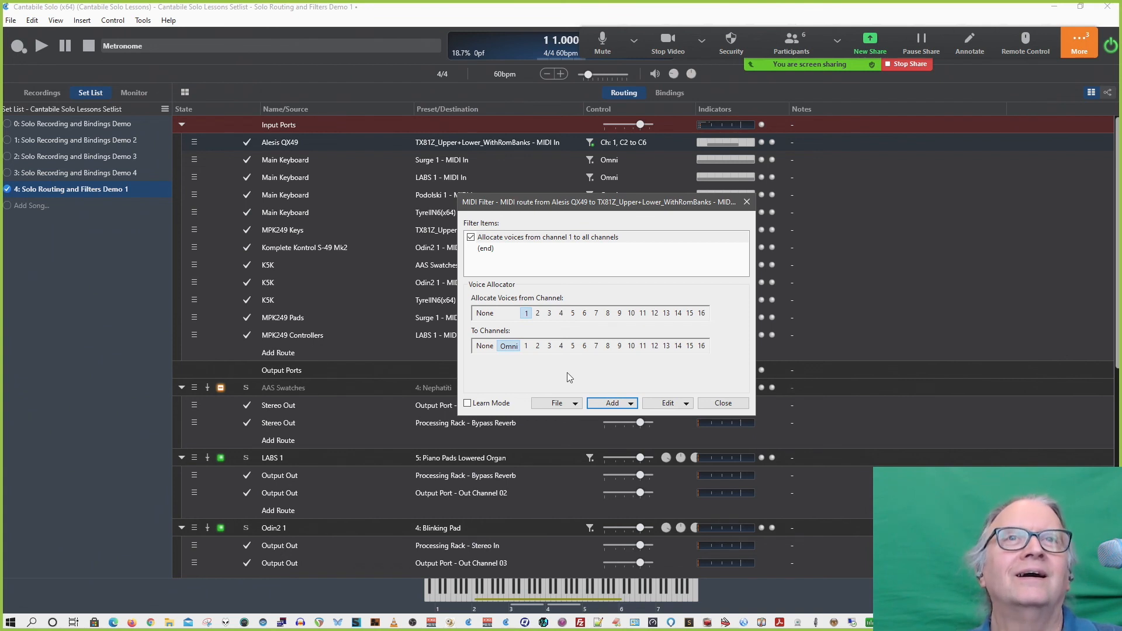
Set the Voice Allocator's destination to channels 1 through 5.
left_click(527, 347)
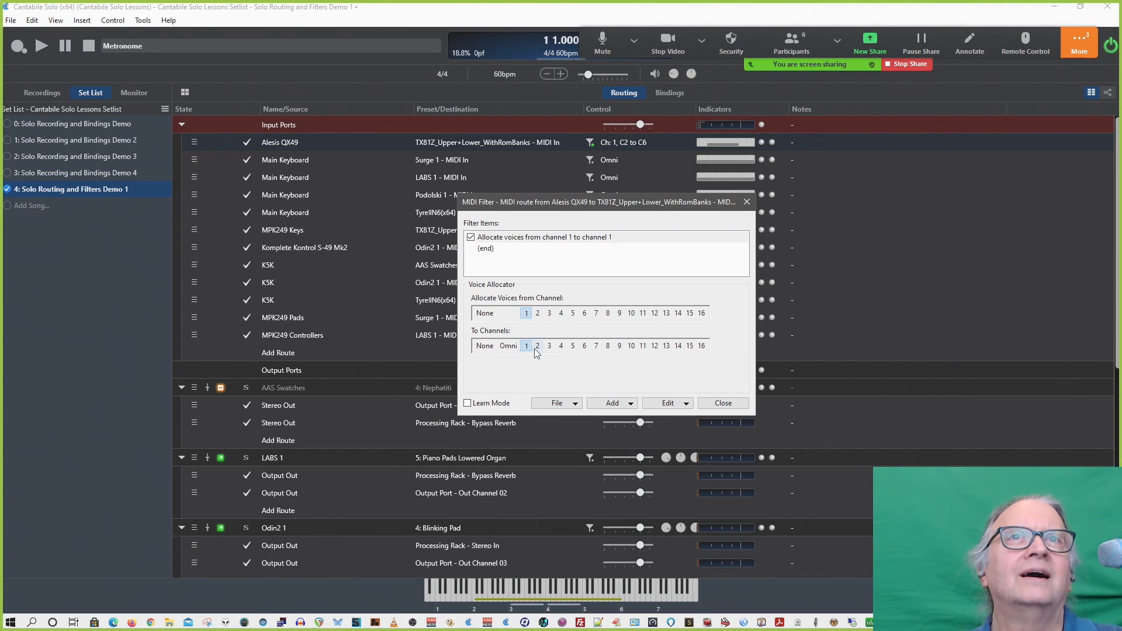
left_click(537, 347)
left_click(529, 346, "ctrl")
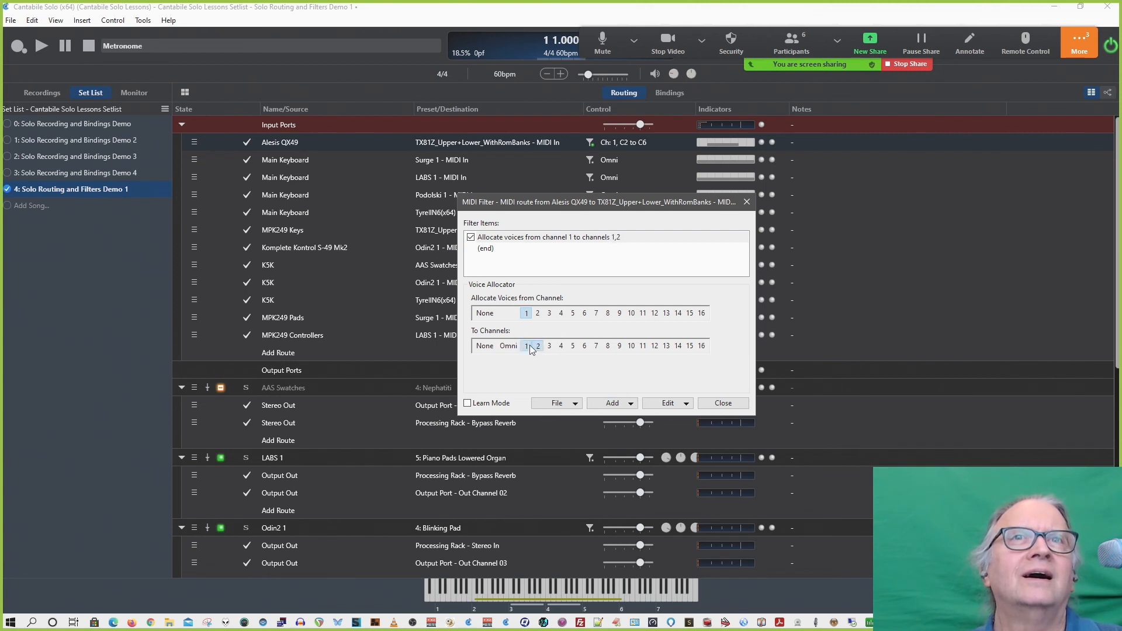
left_click(550, 346, "ctrl")
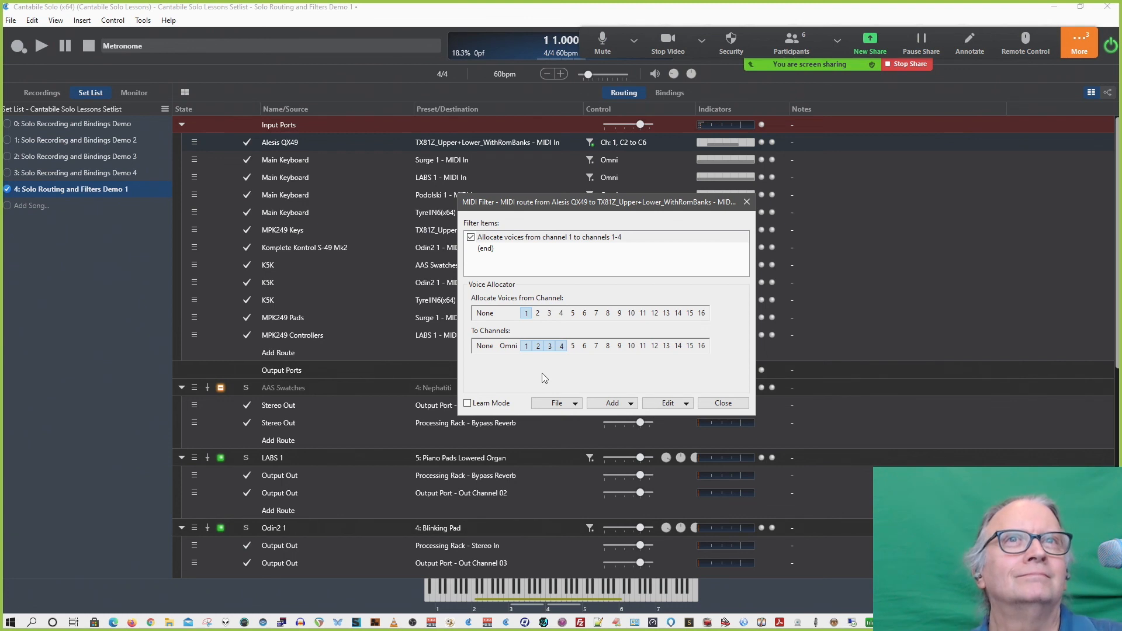
left_click(573, 346)
left_click(574, 346)
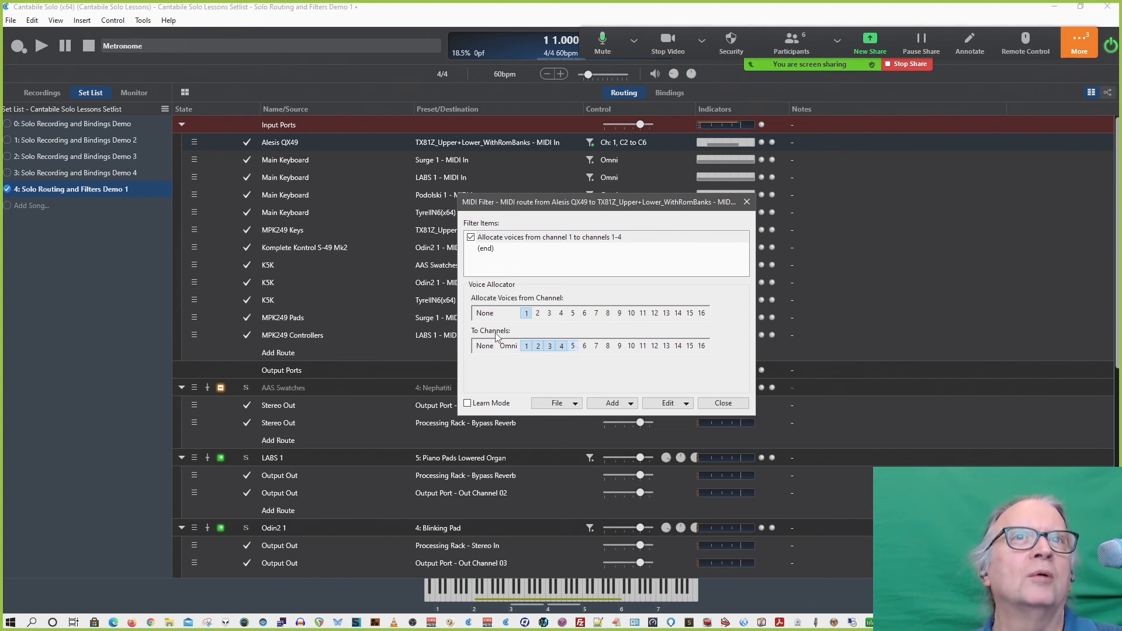
left_click(584, 346)
left_click_drag(527, 346, 572, 346)
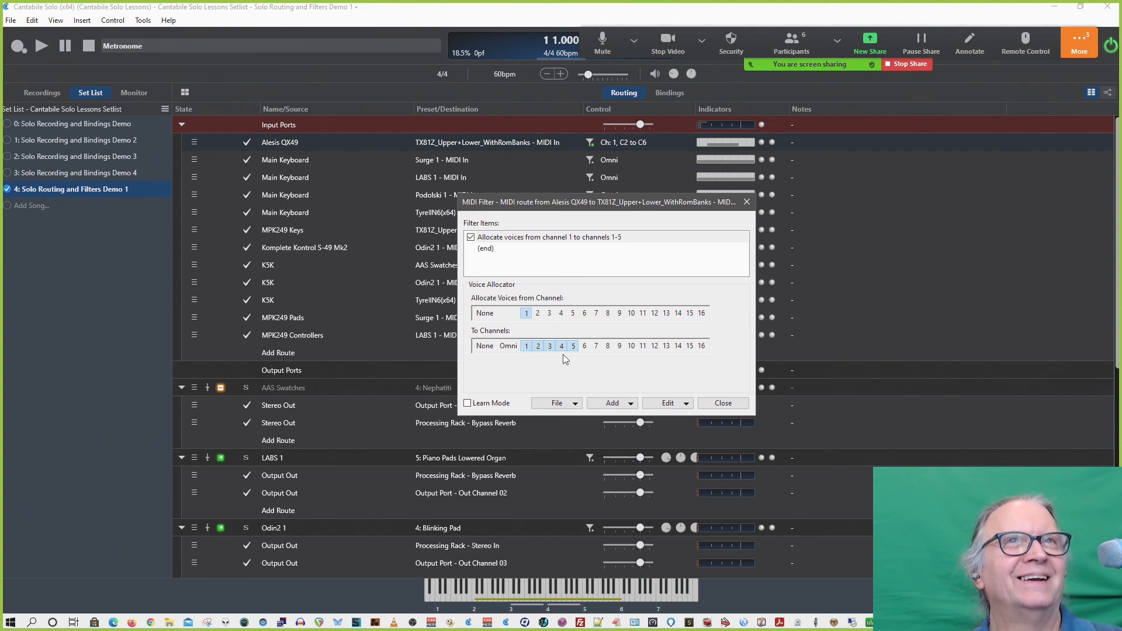
Try channel 10, Omni and None as the Voice Allocator's destination channels.
left_click(631, 346)
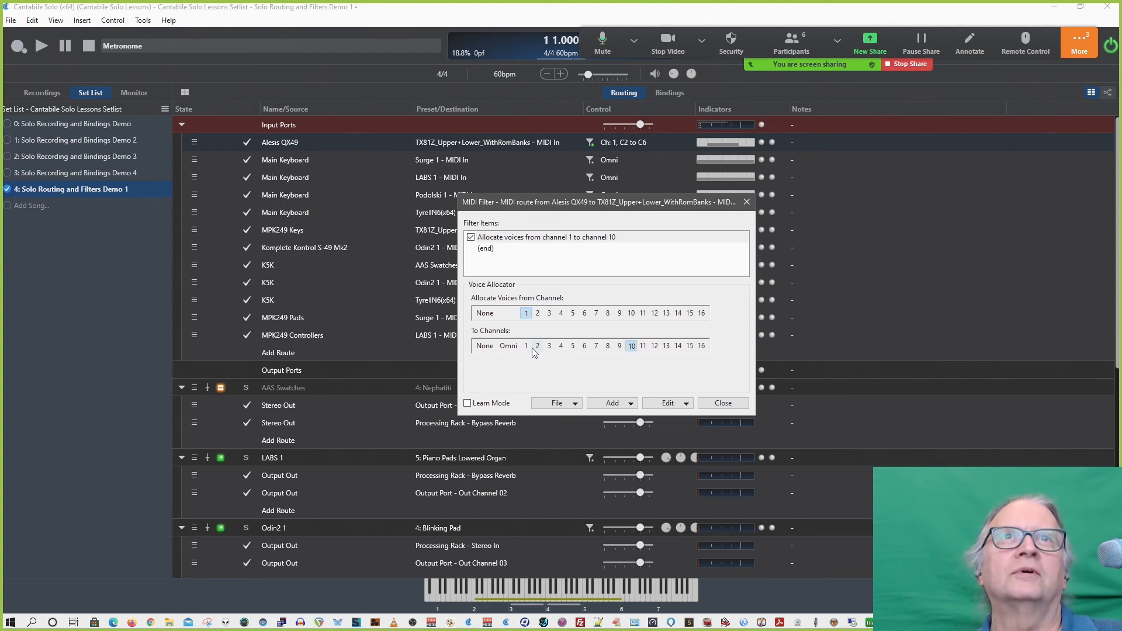
left_click(514, 347)
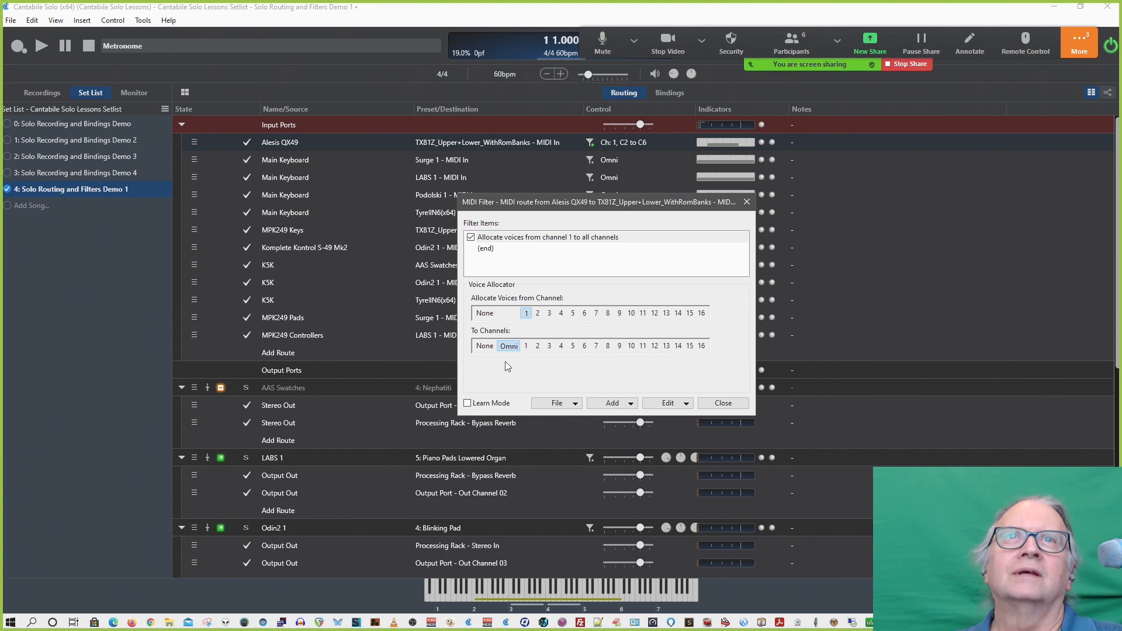
left_click(489, 349)
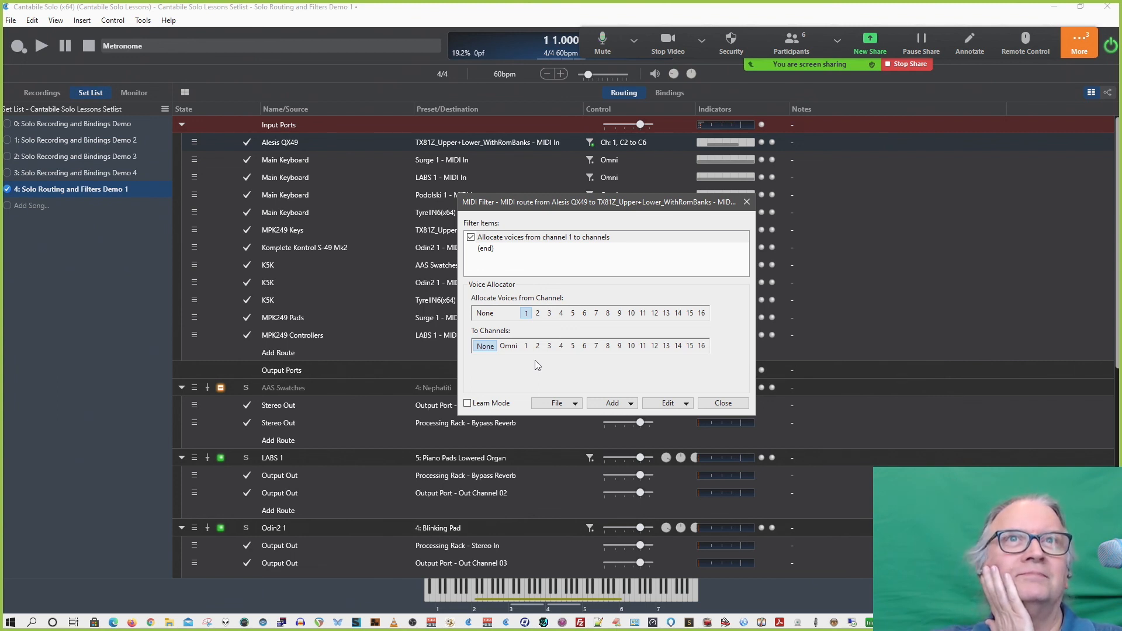
Delete the Voice Allocator filter and look over the list of available filter types.
left_click(582, 238)
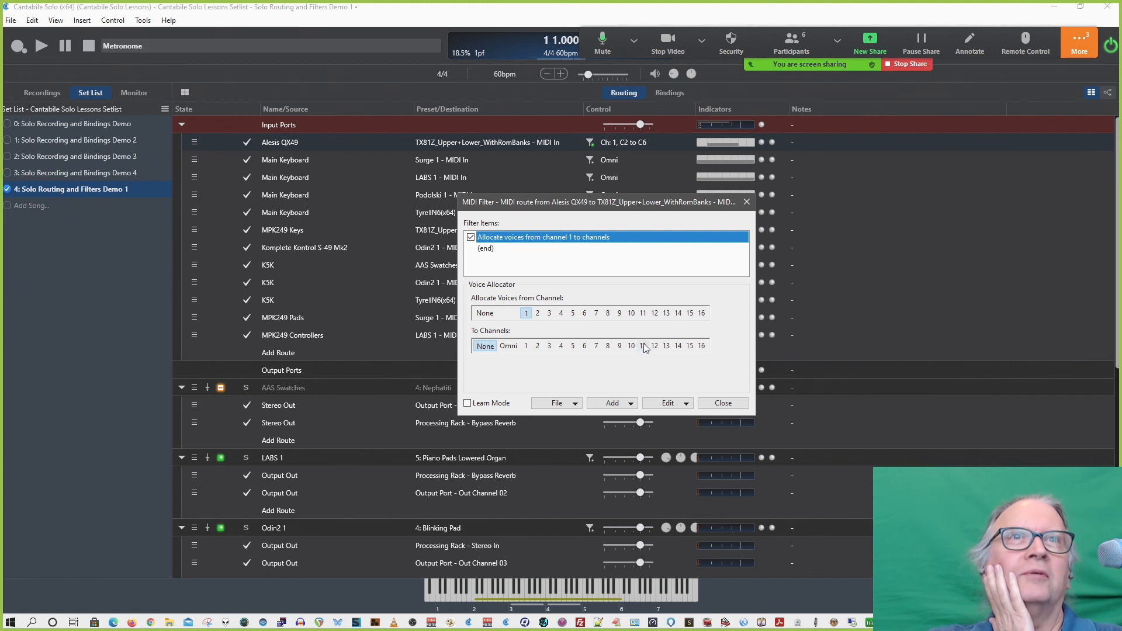
left_click(668, 402)
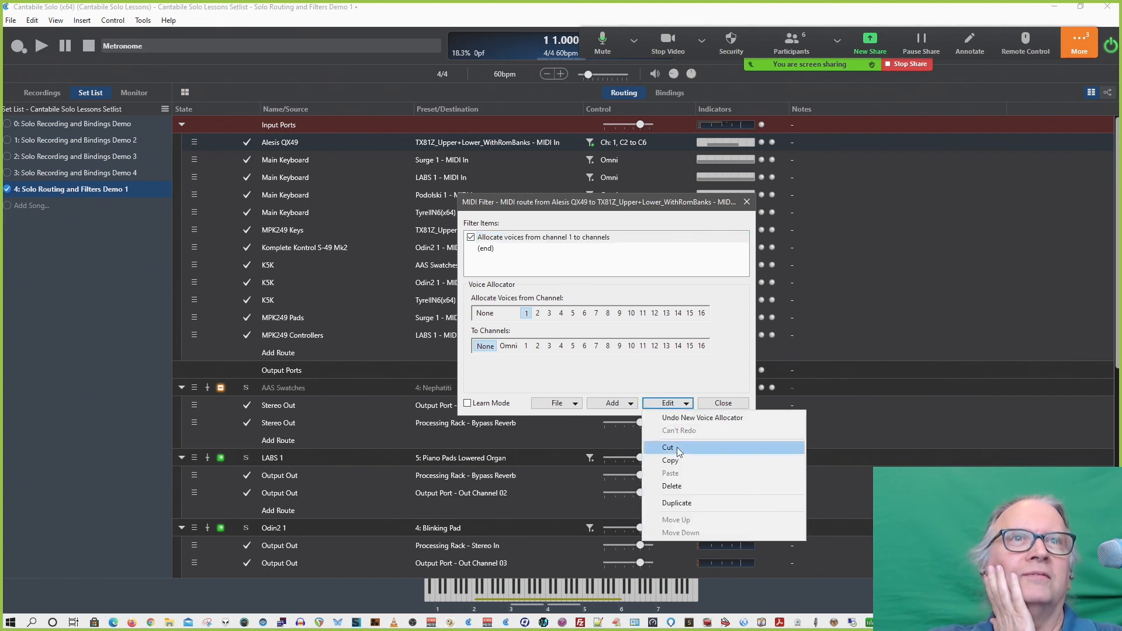
left_click(672, 486)
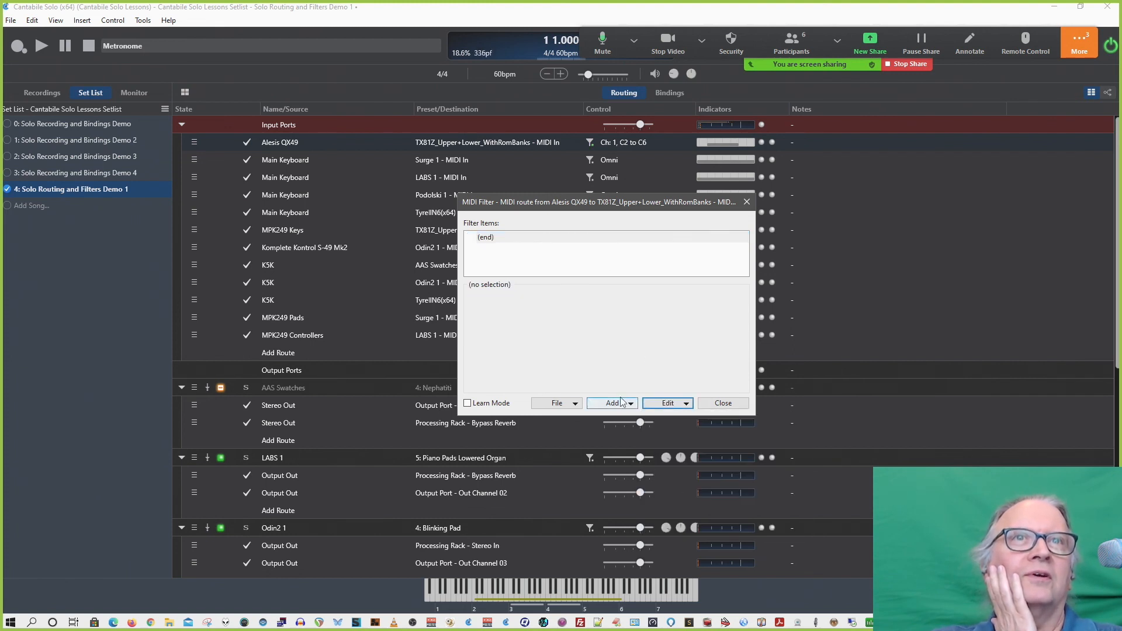
left_click(618, 405)
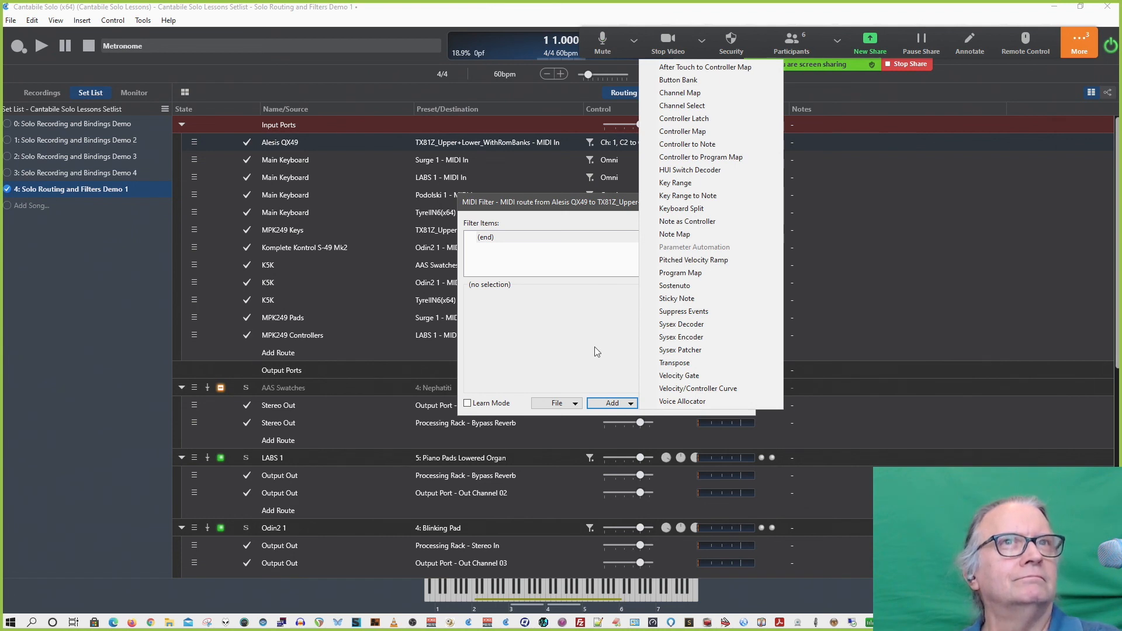
left_click(578, 342)
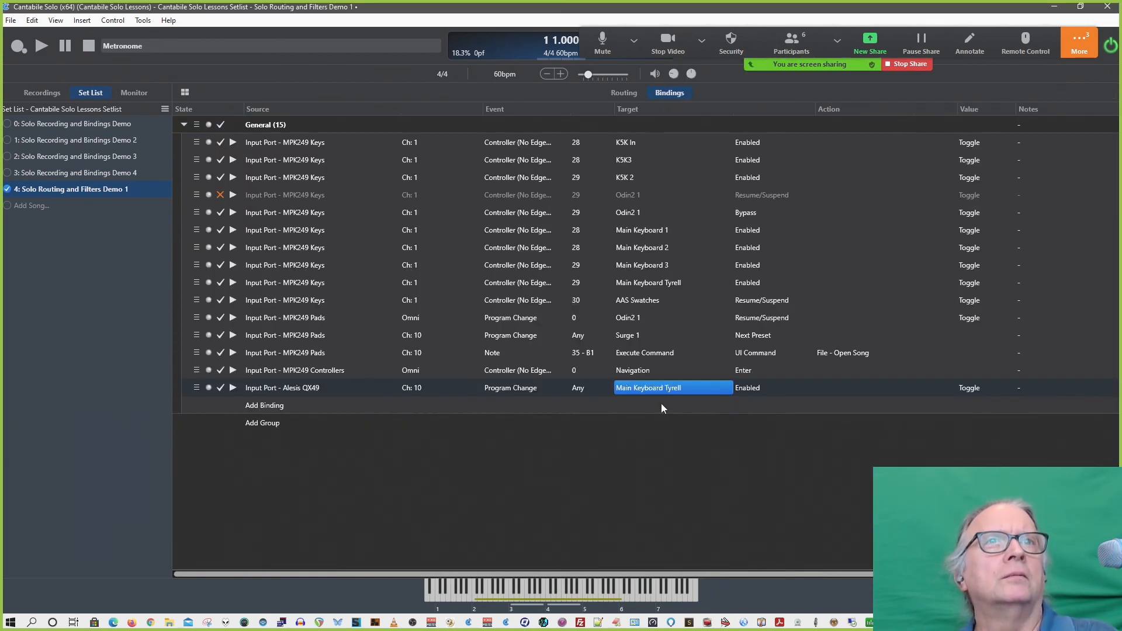
Set the Alesis QX49 binding's target to Odin2 1 and browse the plugin controls available for it.
left_click(662, 389)
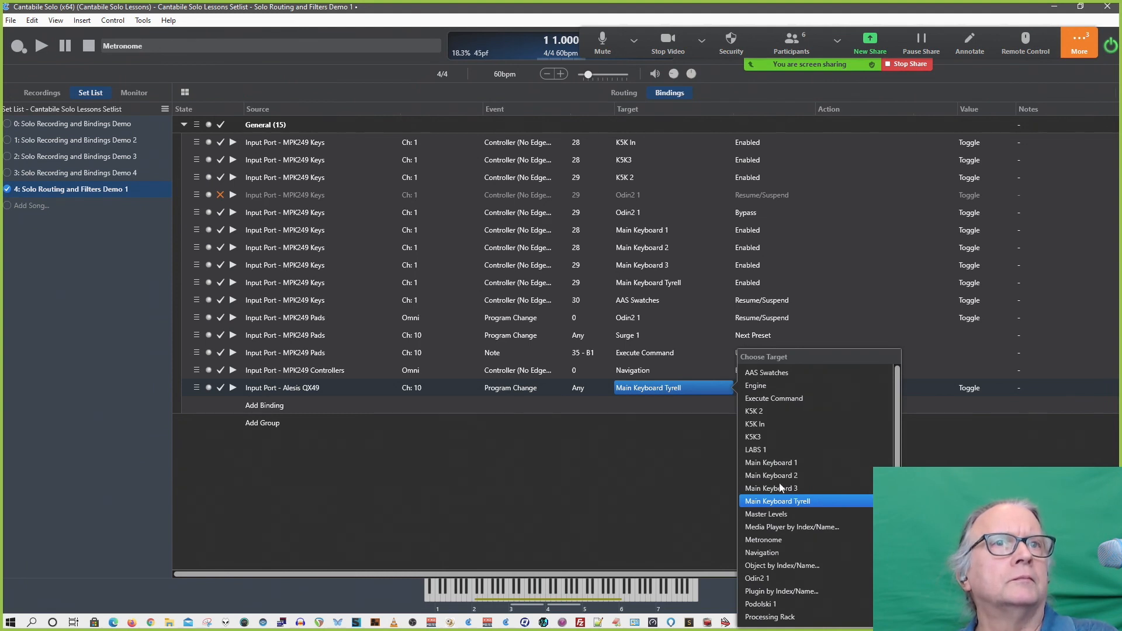
scroll(780, 488, "down", 3)
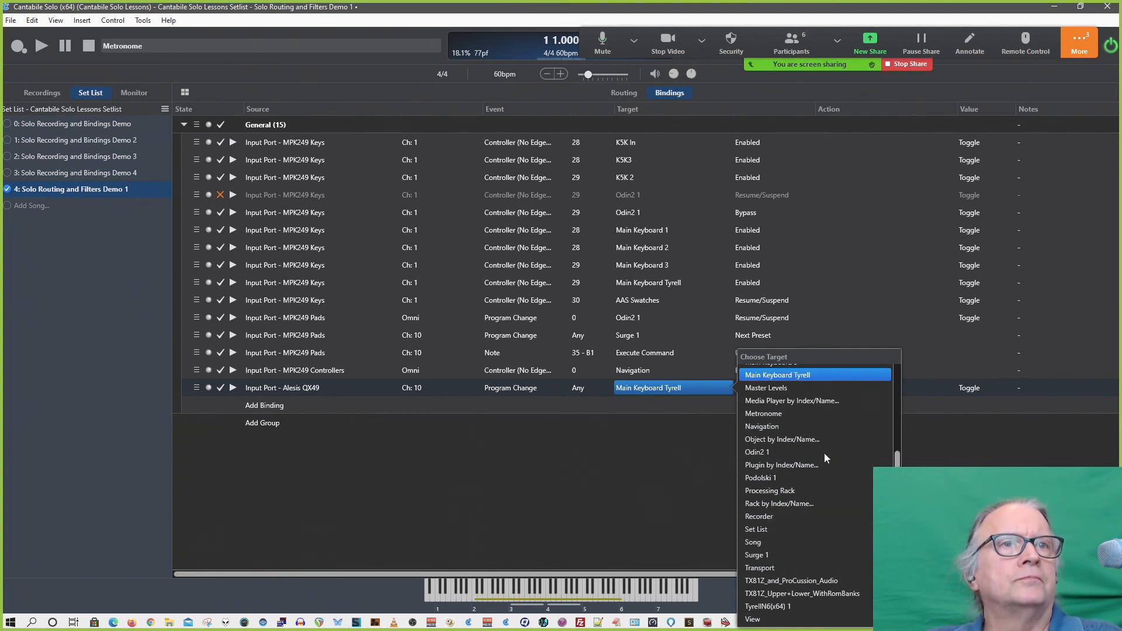
left_click(767, 454)
left_click(758, 390)
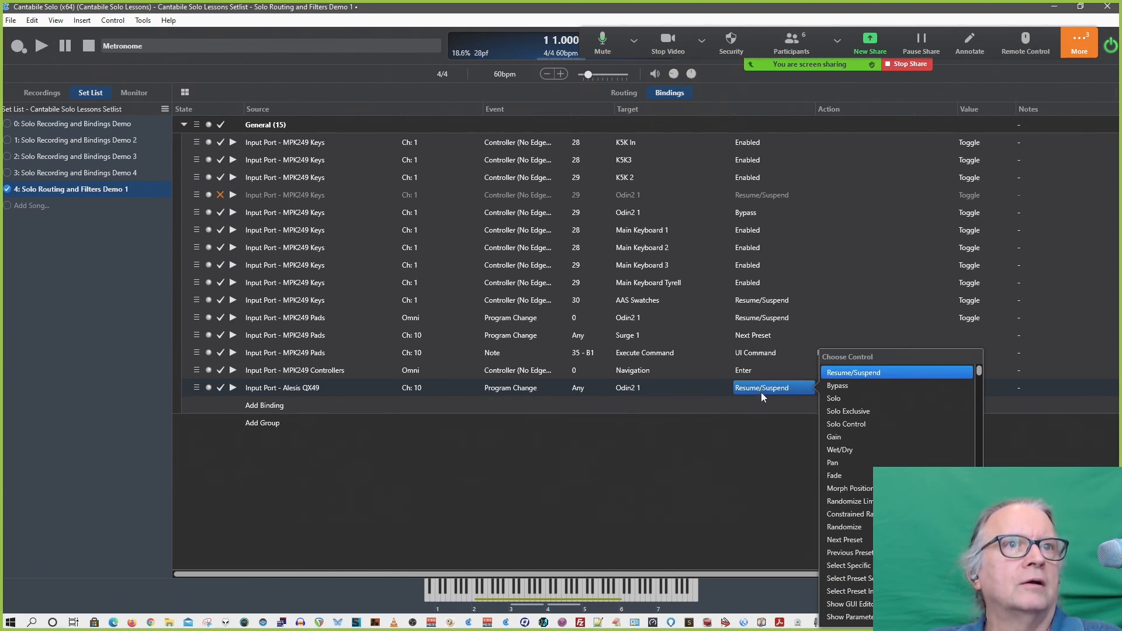
scroll(822, 461, "down", 5)
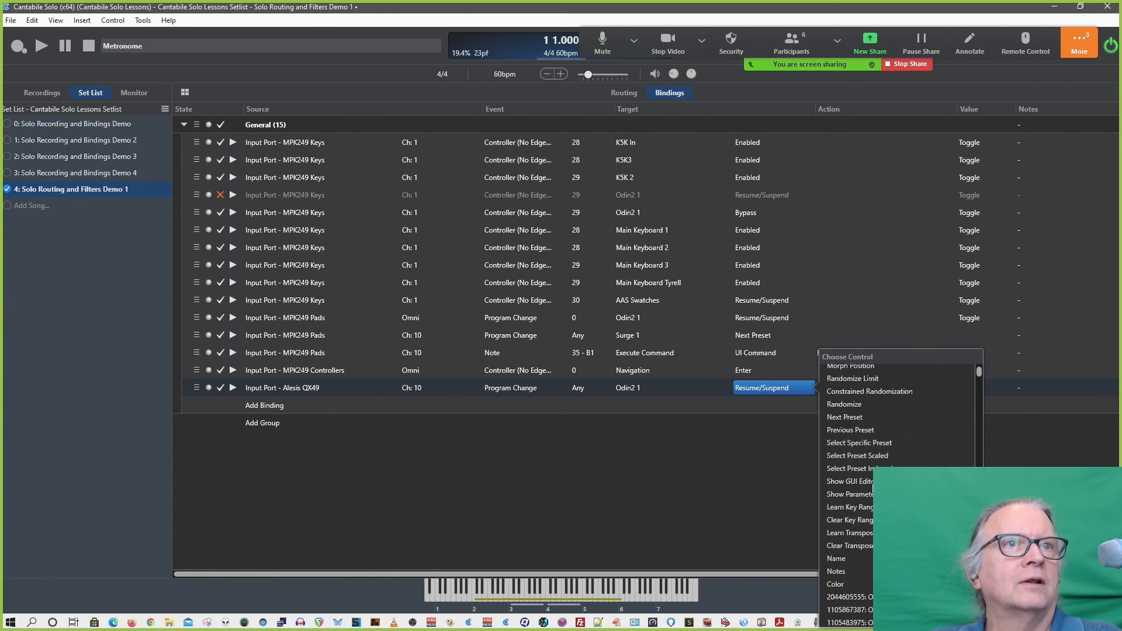
scroll(873, 489, "down", 8)
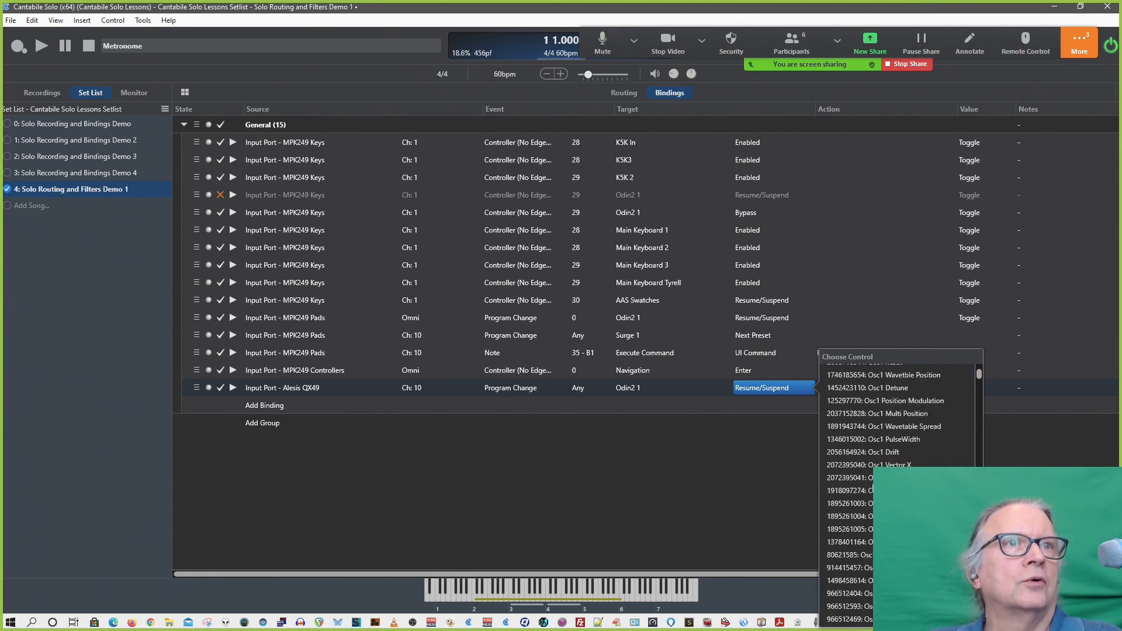
scroll(874, 489, "down", 8)
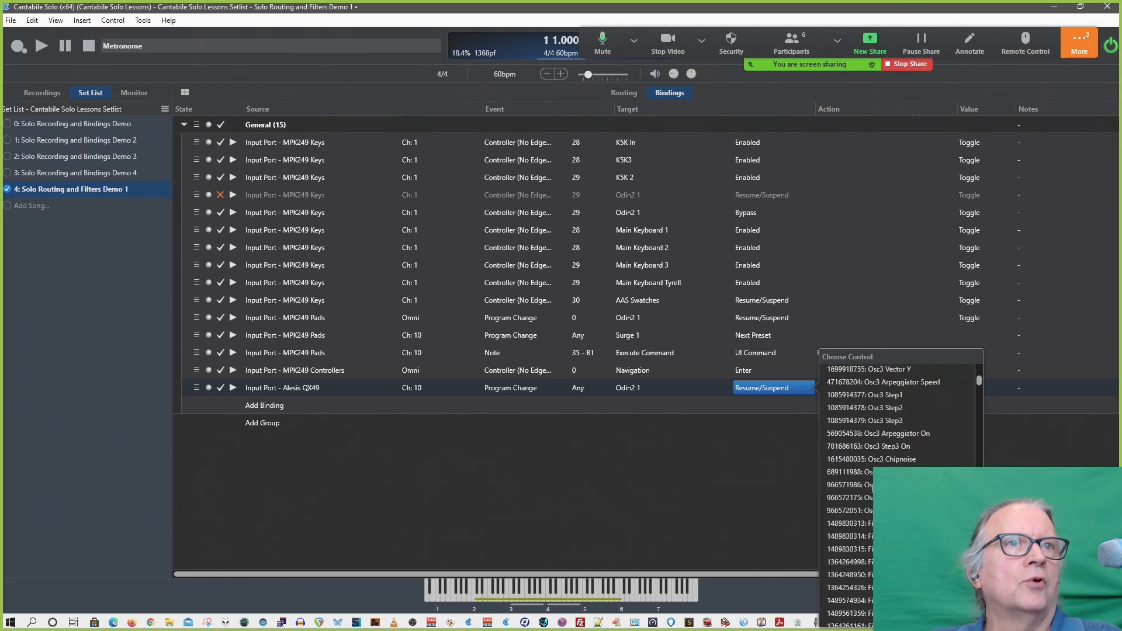
scroll(900, 462, "down", 8)
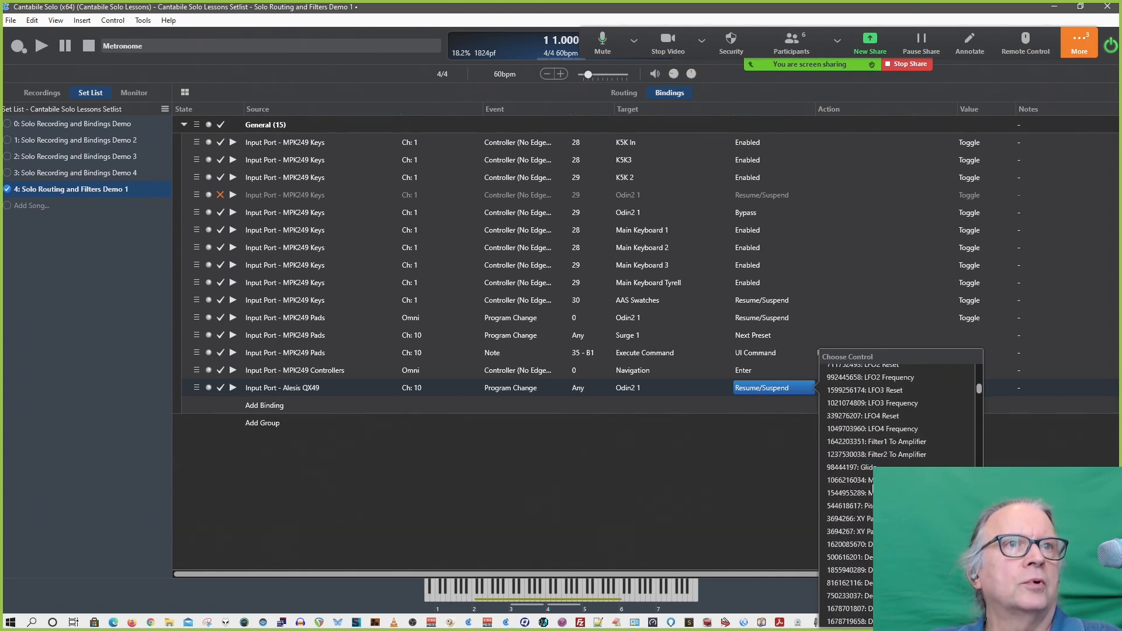
left_click_drag(981, 390, 962, 446)
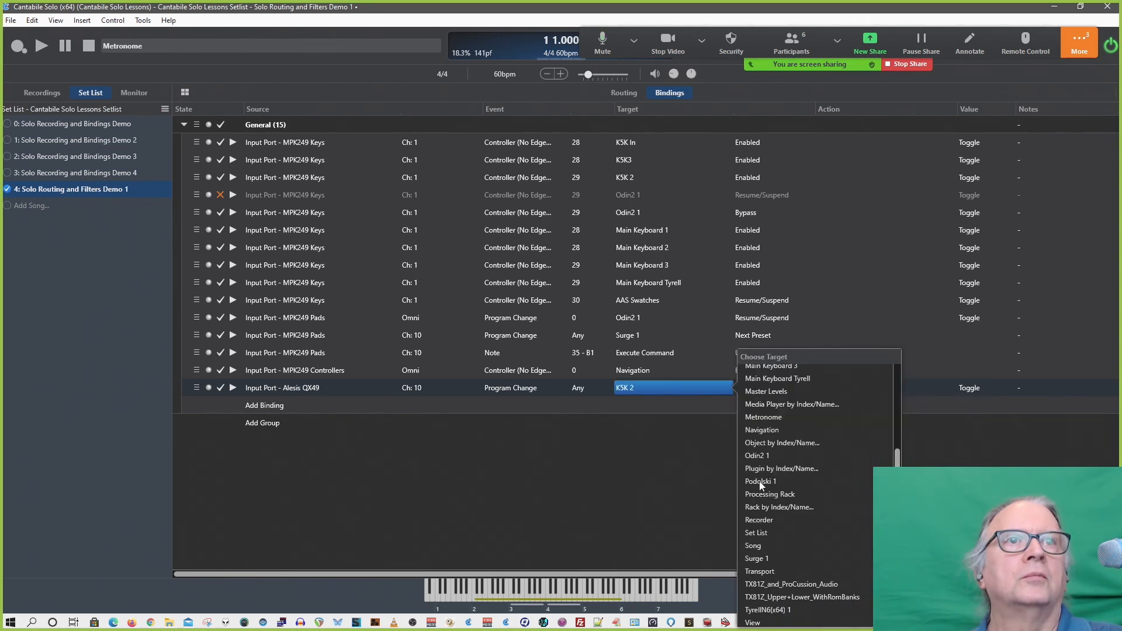
Change the Alesis QX49 binding's target to Podolski 1 and look through its list of assignable controls.
left_click(761, 481)
left_click(762, 393)
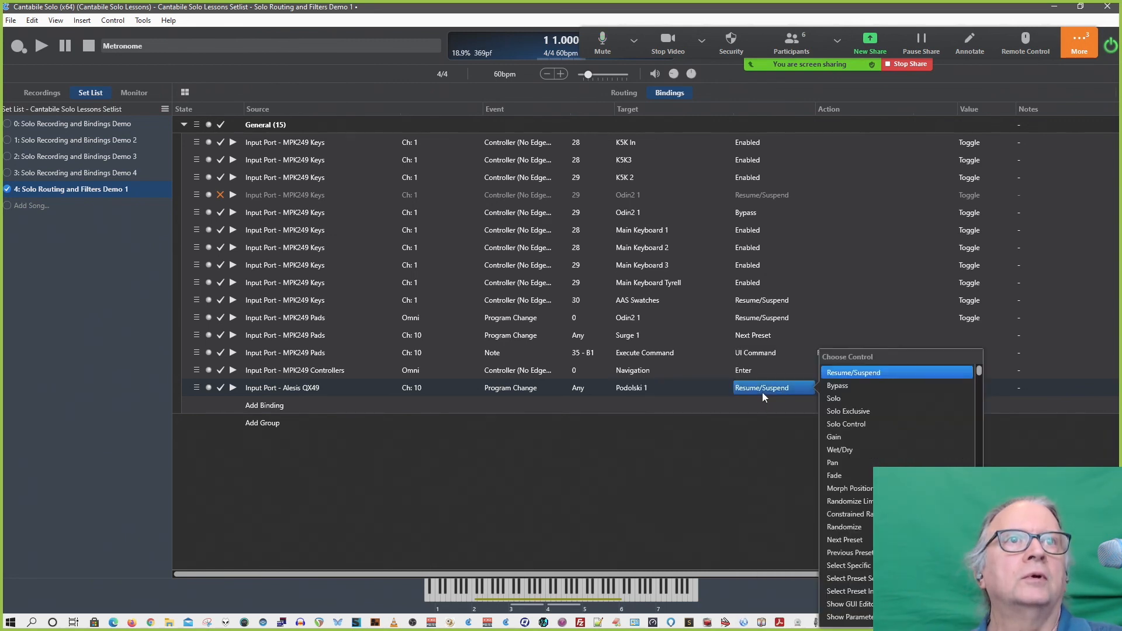
scroll(844, 417, "down", 4)
scroll(845, 419, "down", 7)
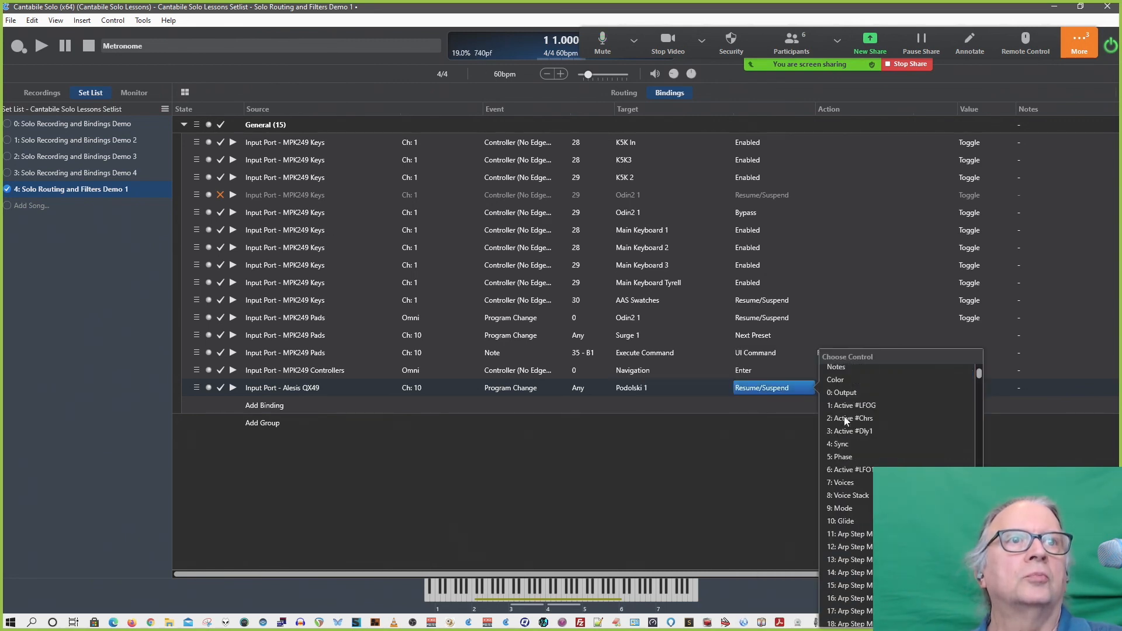
scroll(846, 421, "down", 15)
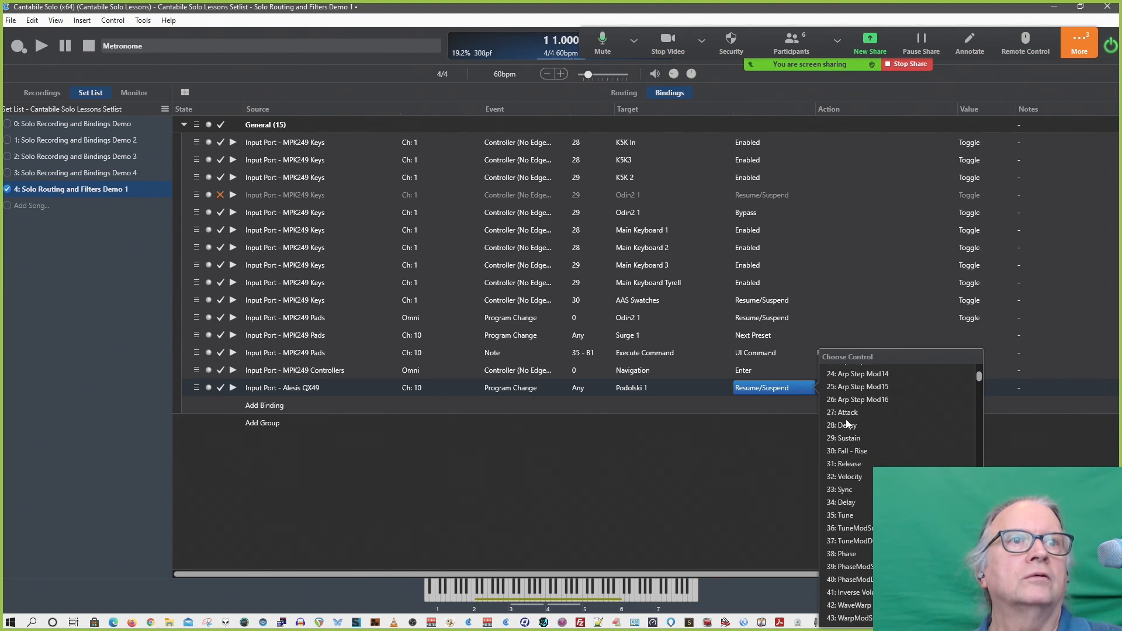
scroll(848, 424, "down", 4)
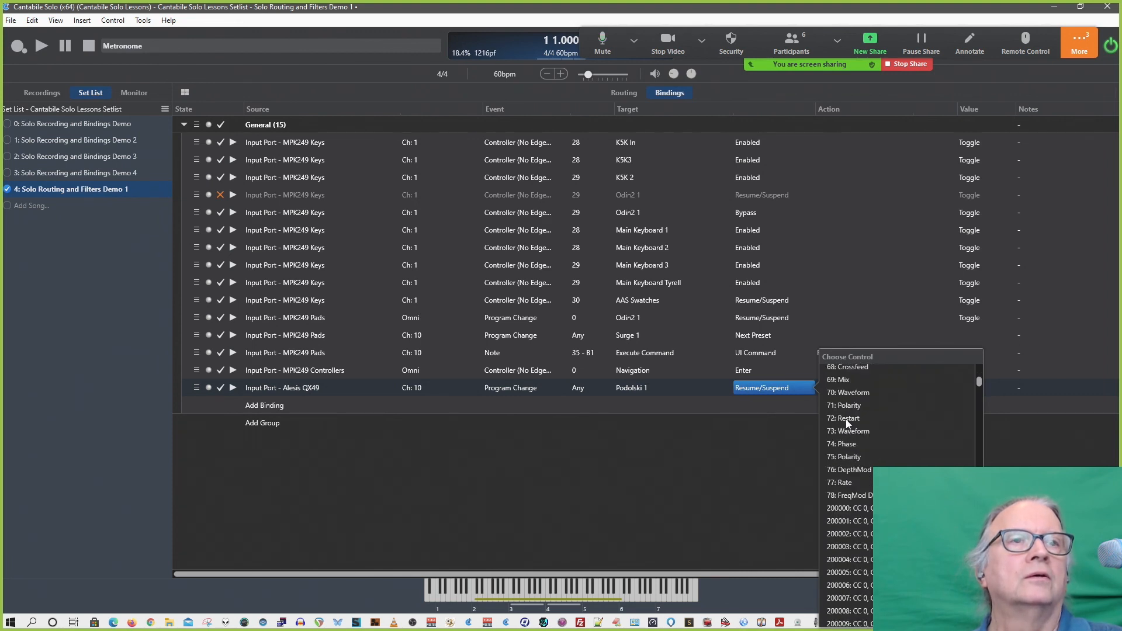
scroll(847, 423, "up", 3)
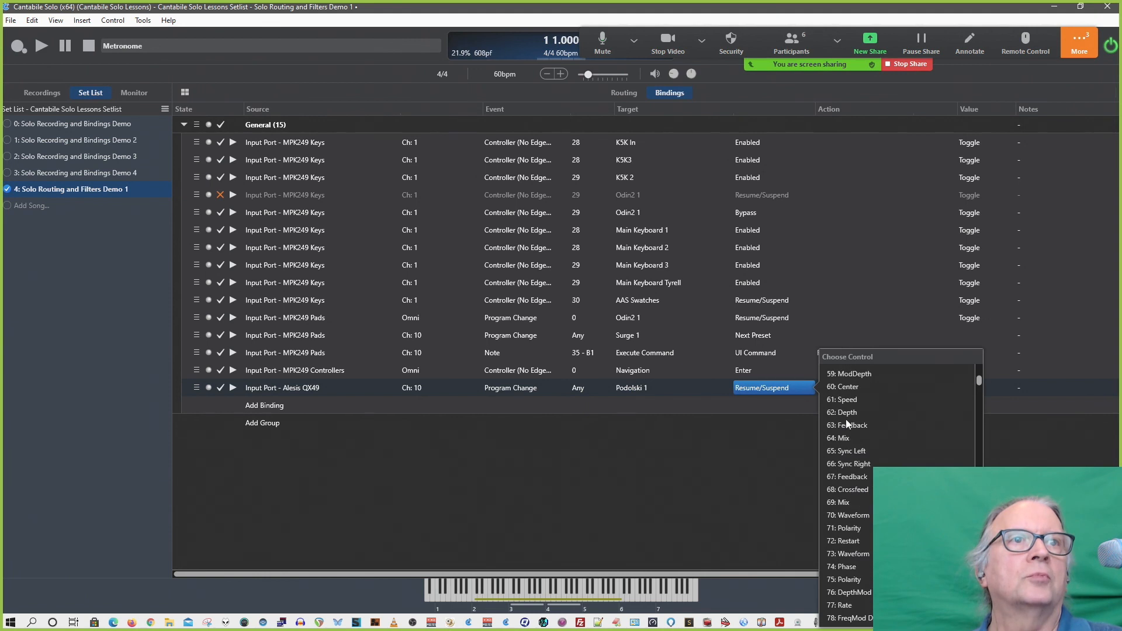
Switch the Alesis QX49 binding's target to Surge 1 and browse its macro, FX and oscillator controls.
left_click(668, 391)
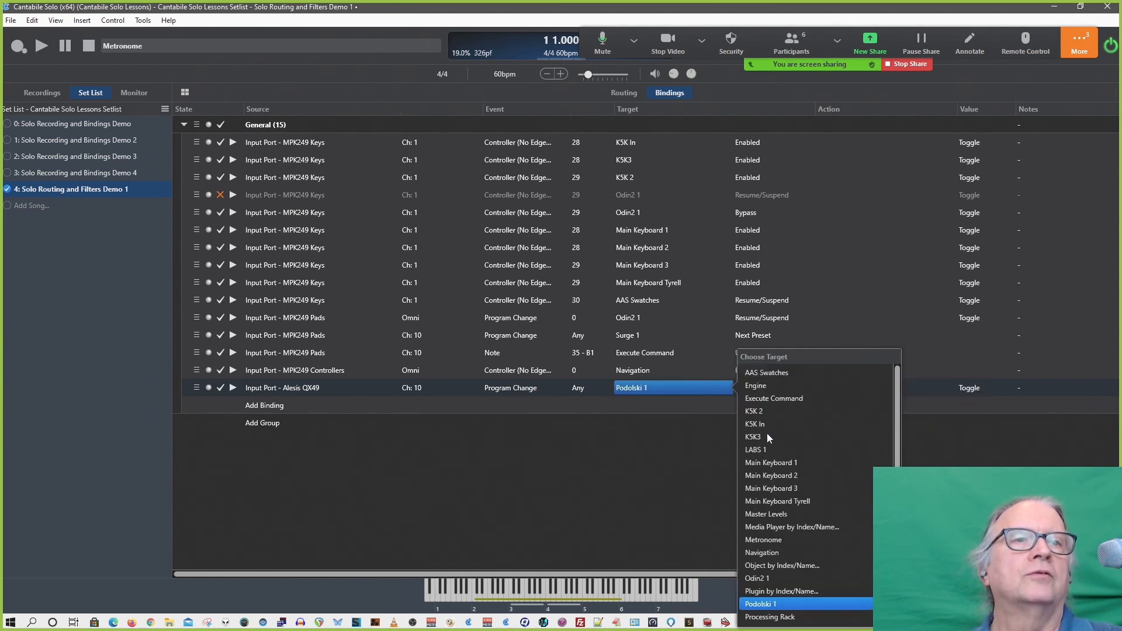
scroll(767, 436, "down", 3)
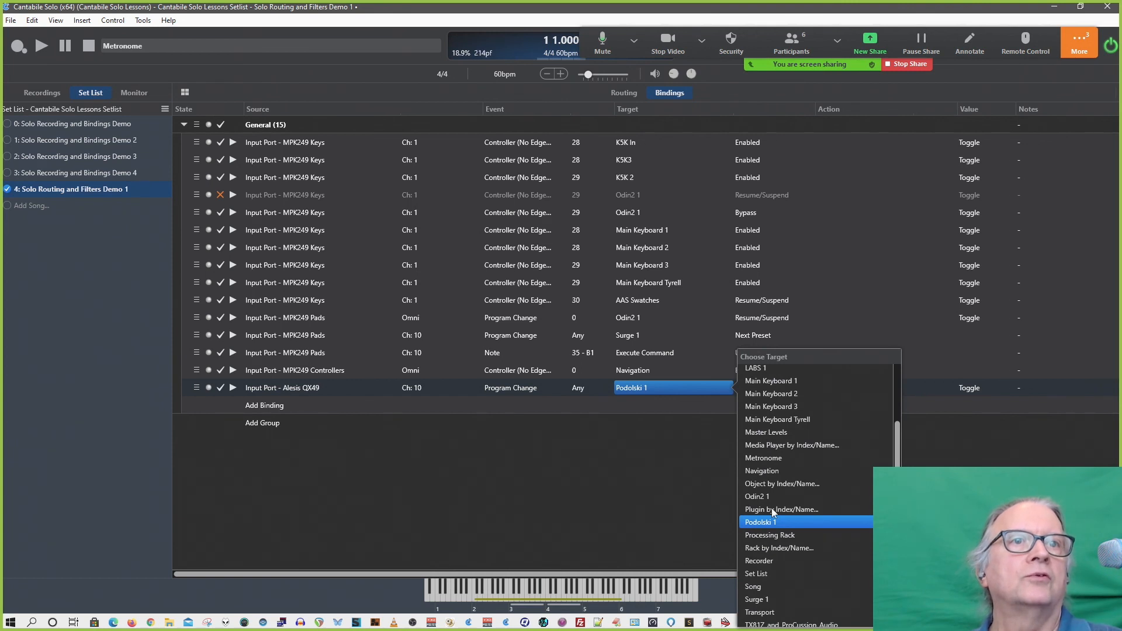
scroll(779, 557, "down", 2)
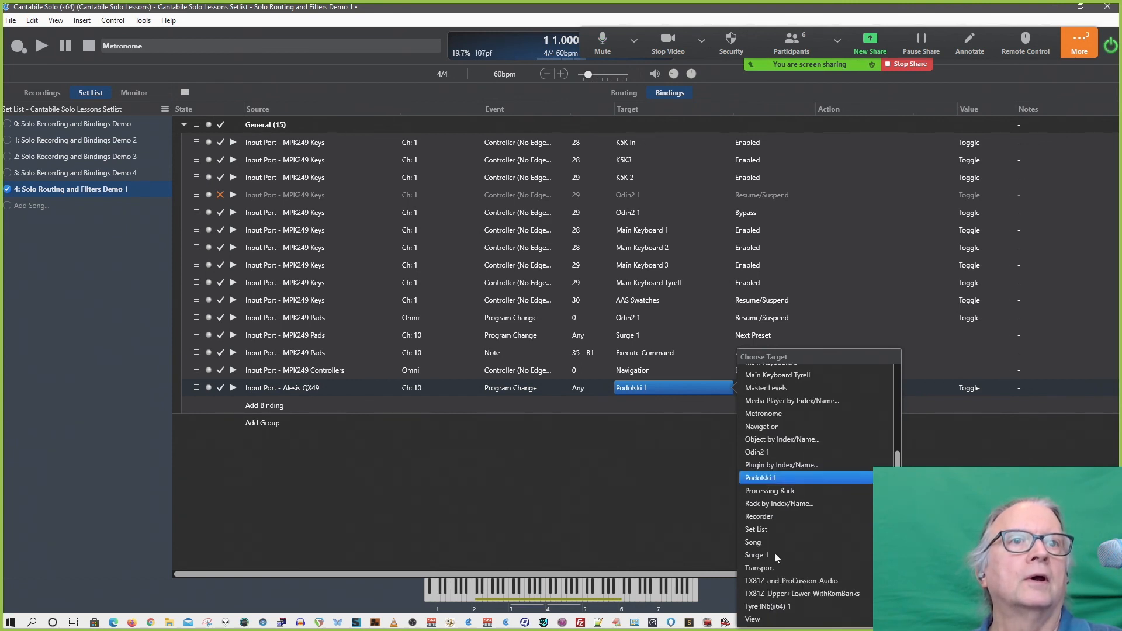
left_click(774, 553)
left_click(763, 388)
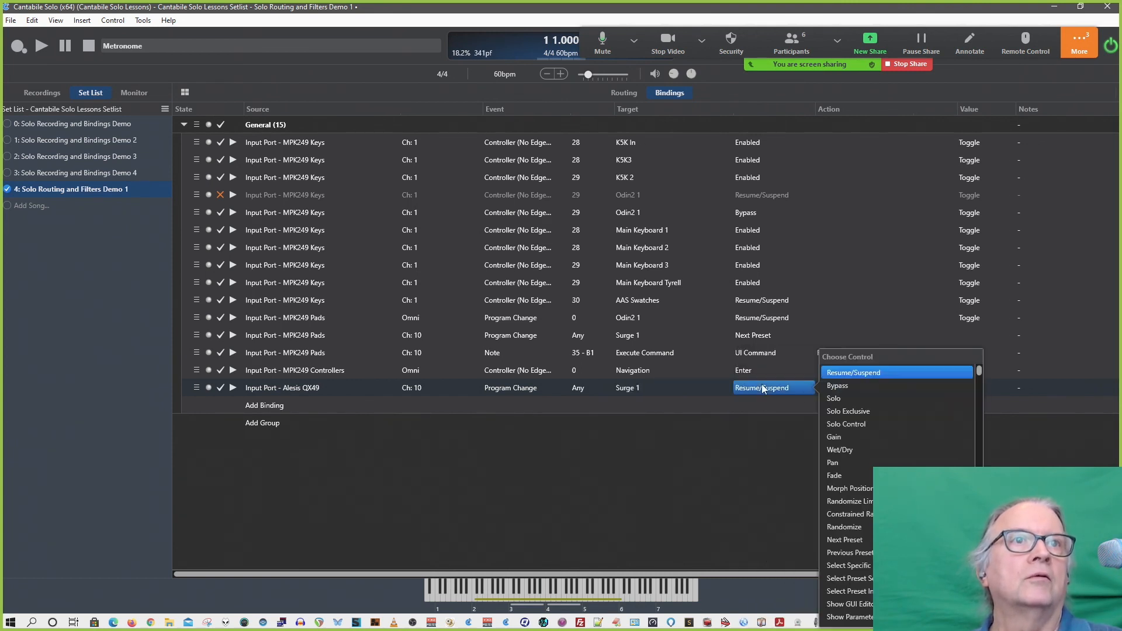
scroll(837, 414, "down", 10)
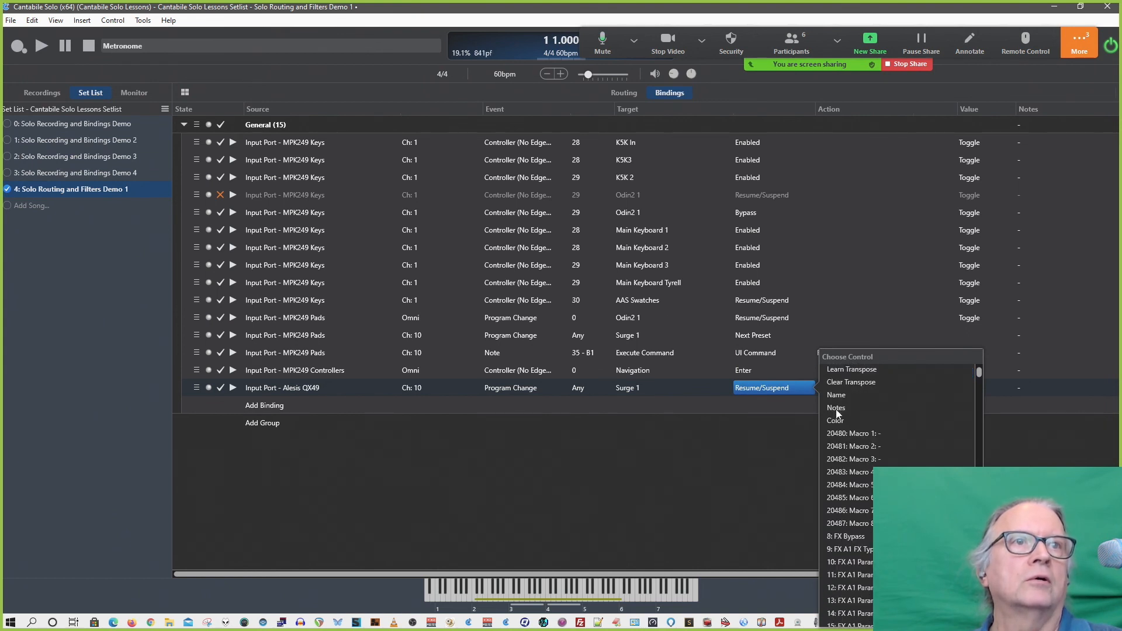
scroll(837, 413, "down", 20)
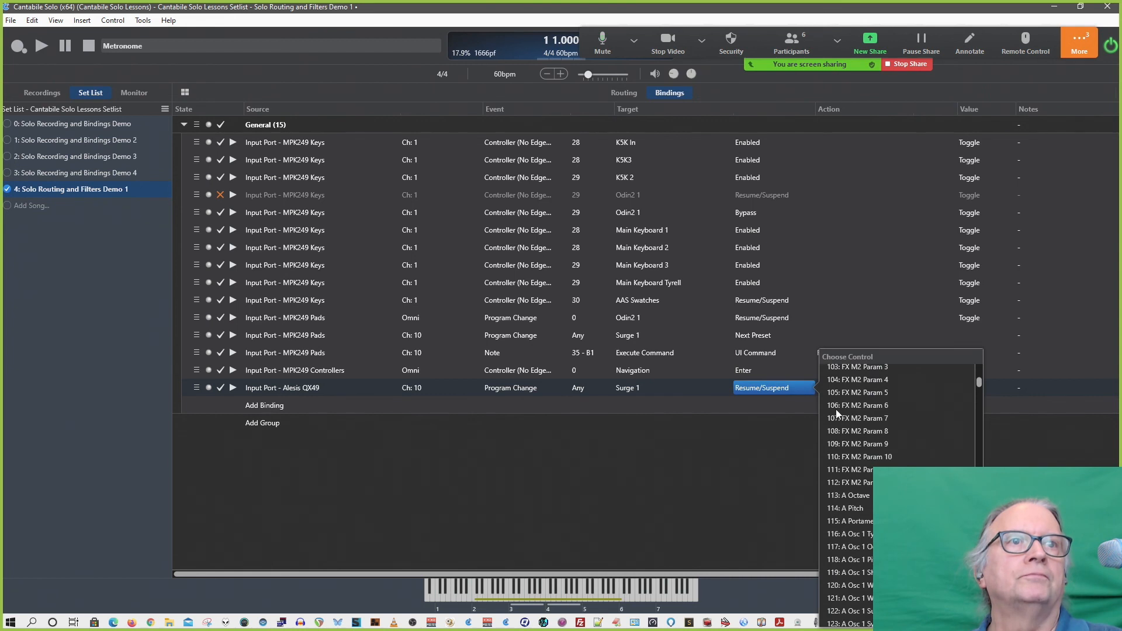
left_click(746, 385)
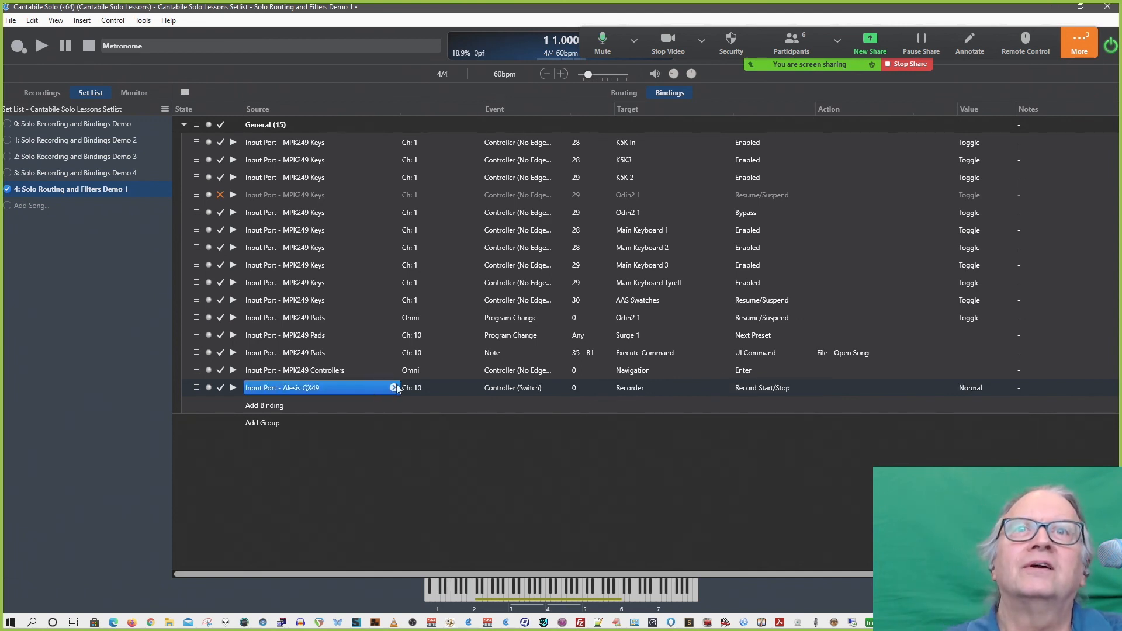
Look over the source choices for the Alesis QX49 binding, and review the song's routes from the input ports to the Processing Rack.
left_click(393, 388)
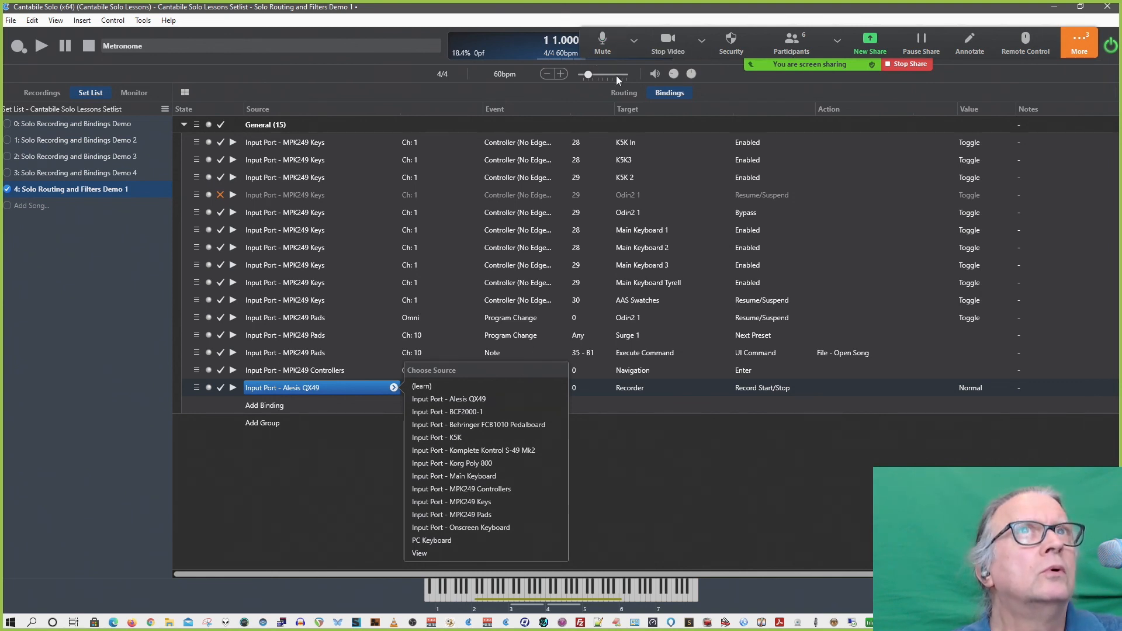
left_click(623, 95)
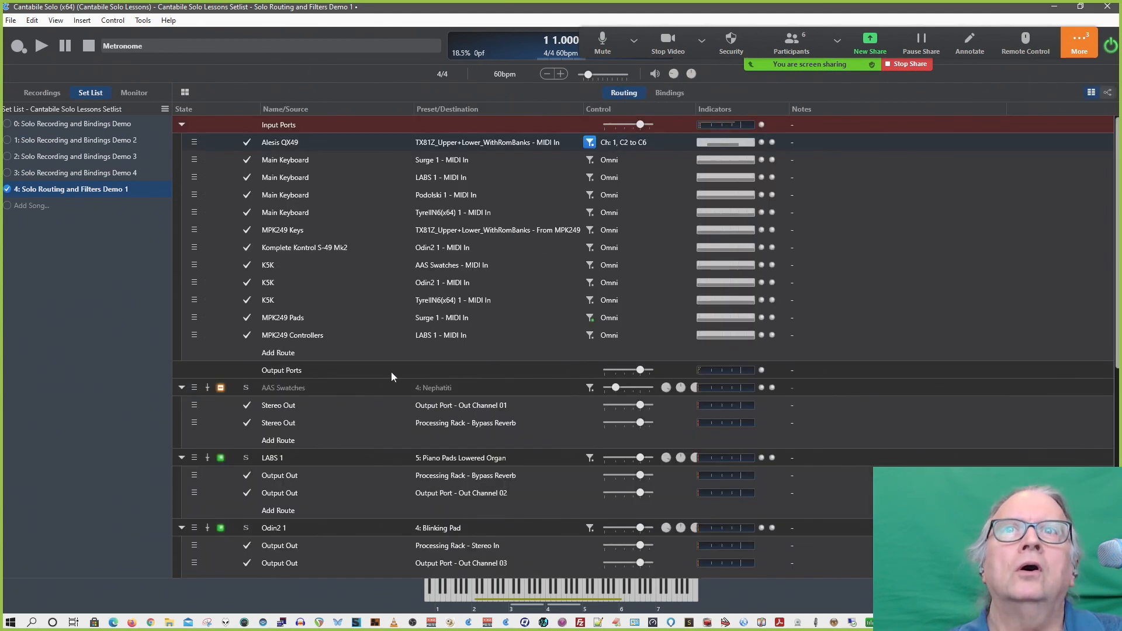
scroll(391, 375, "down", 2)
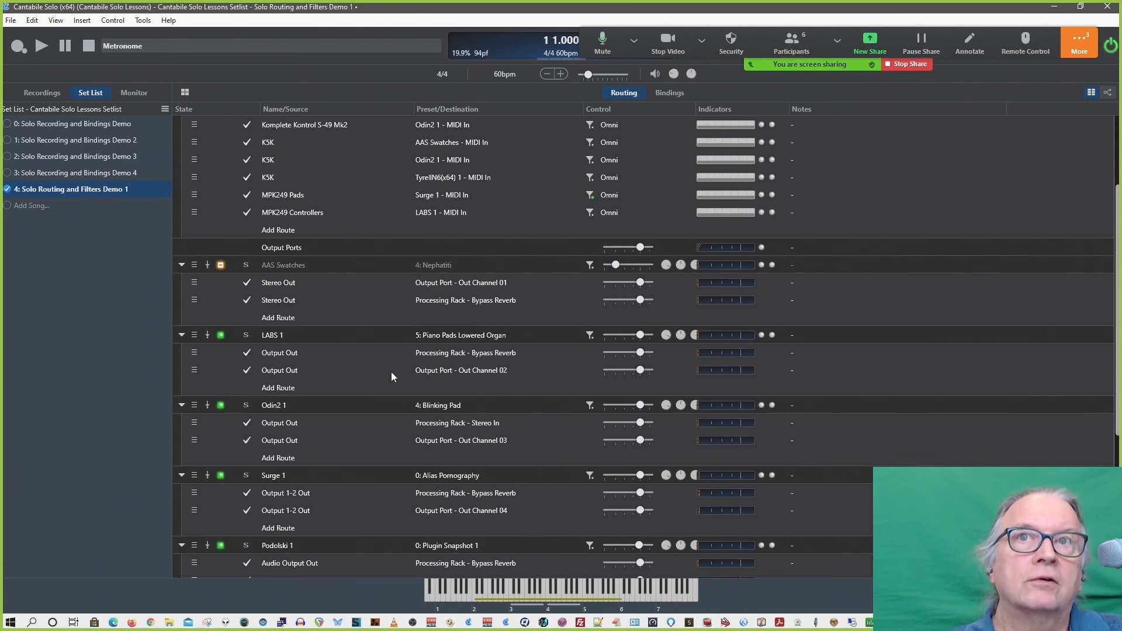
scroll(391, 372, "up", 2)
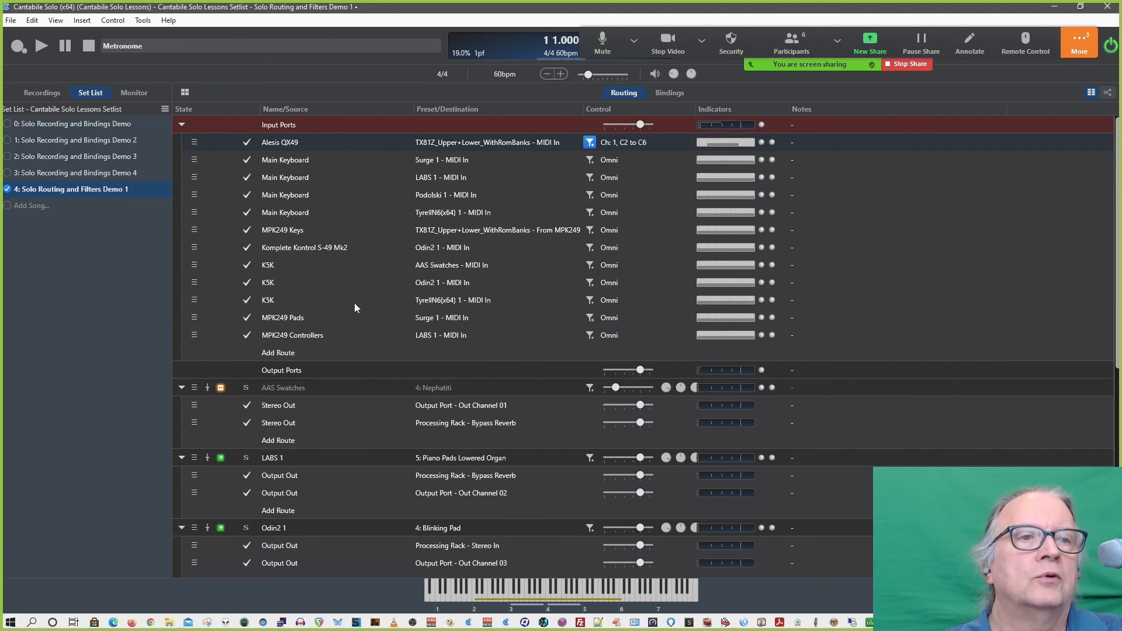
scroll(345, 366, "down", 2)
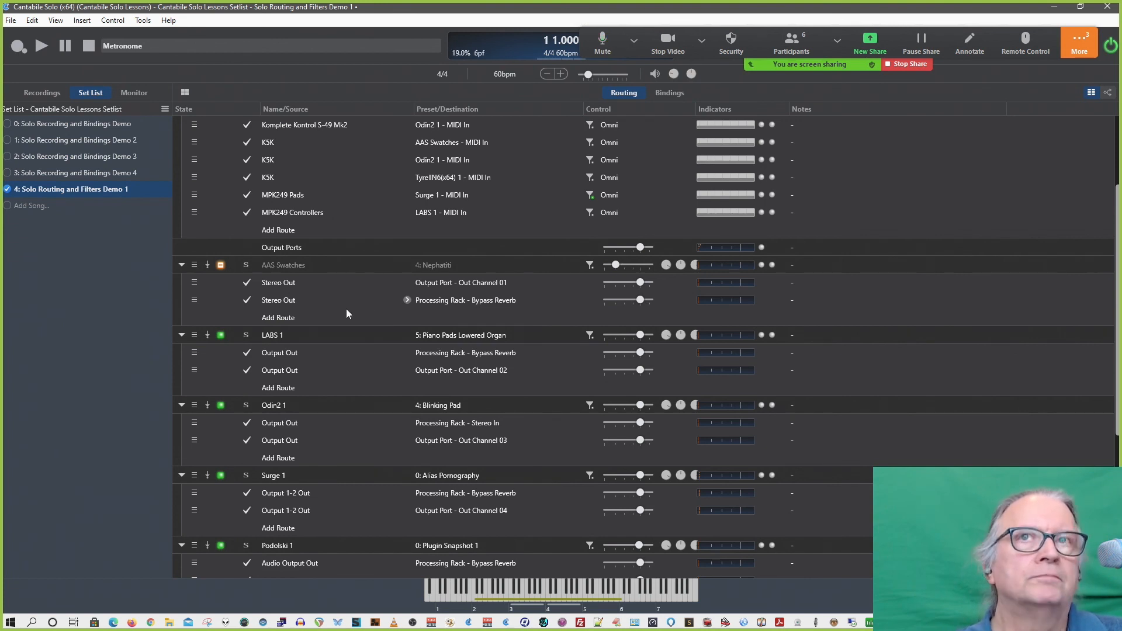
scroll(338, 350, "down", 3)
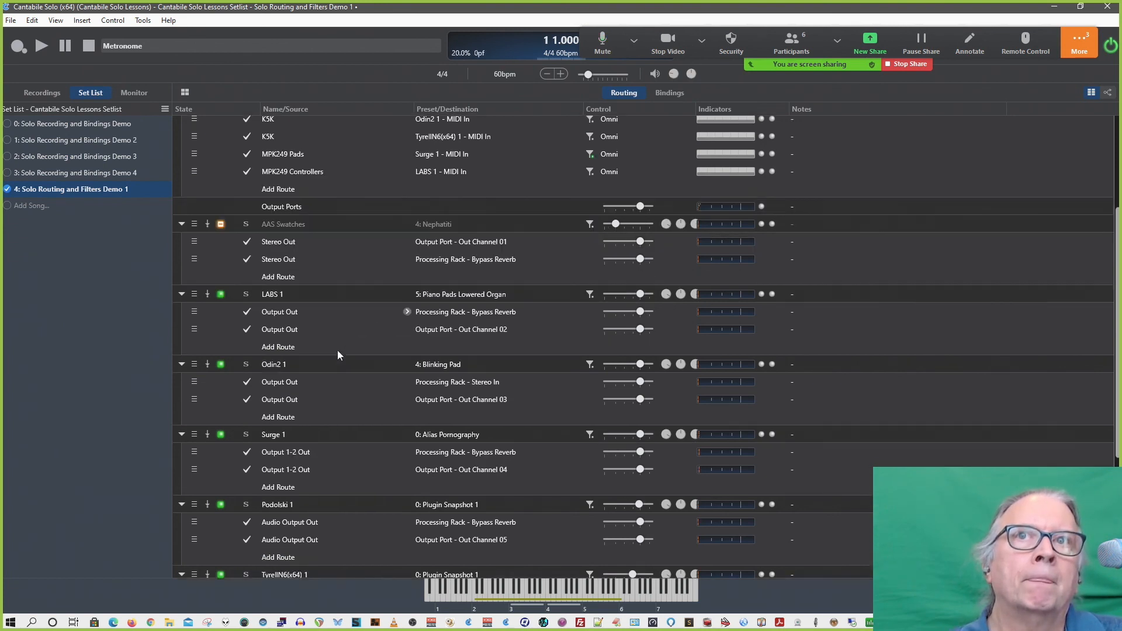
scroll(338, 355, "down", 1)
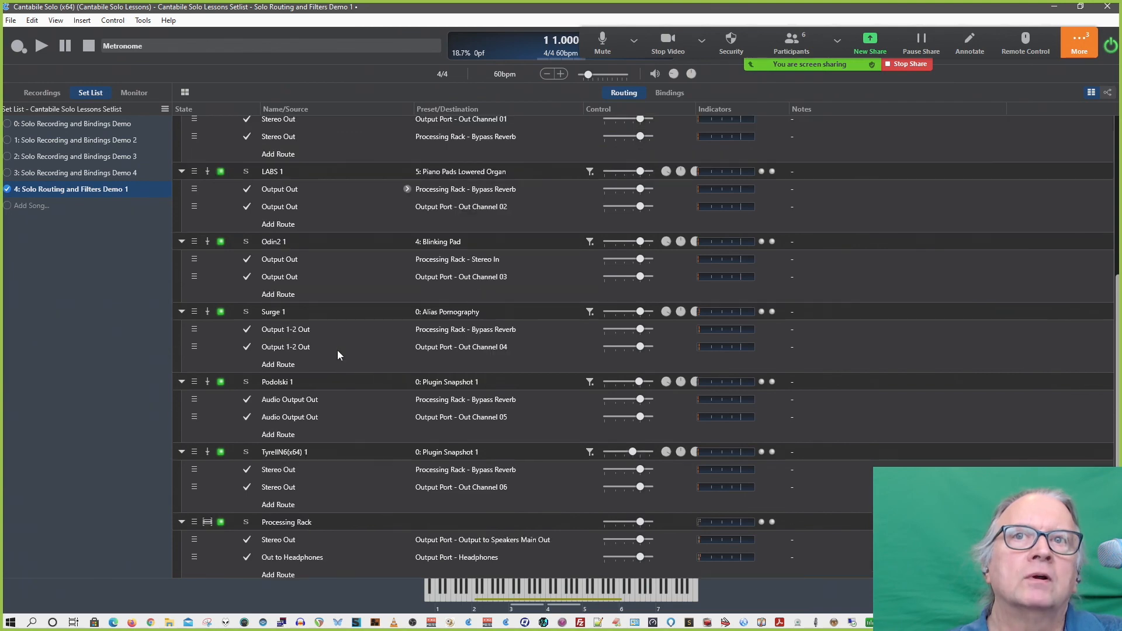
scroll(337, 350, "up", 7)
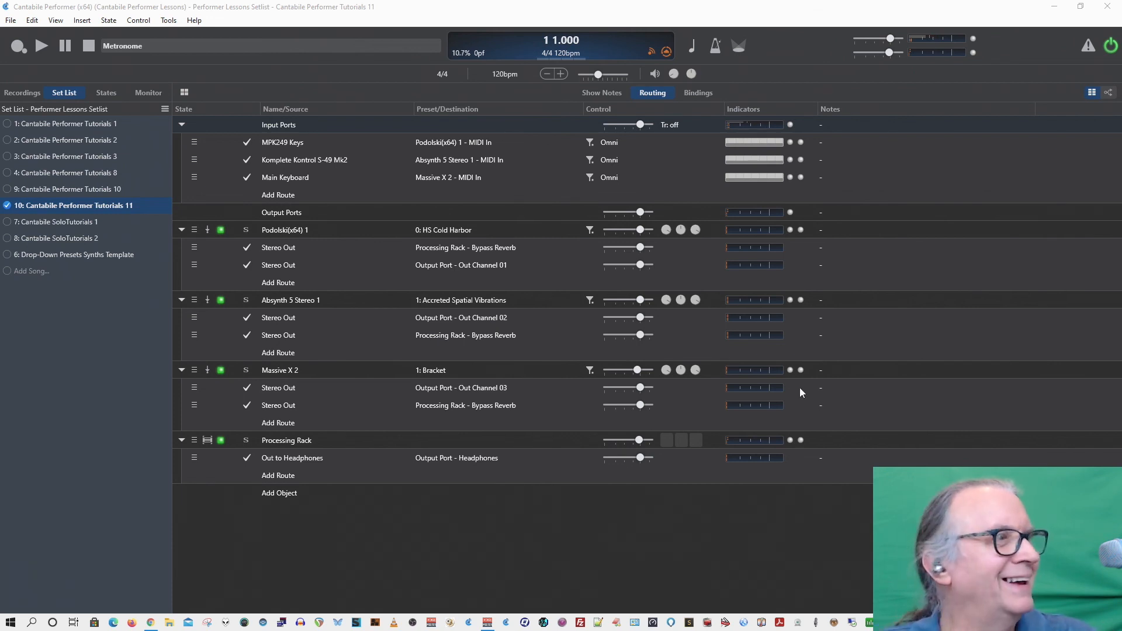
Bring the Zoom meeting window into view and turn off Mirror my video in Zoom's video settings.
left_click_drag(1121, 196, 532, 202)
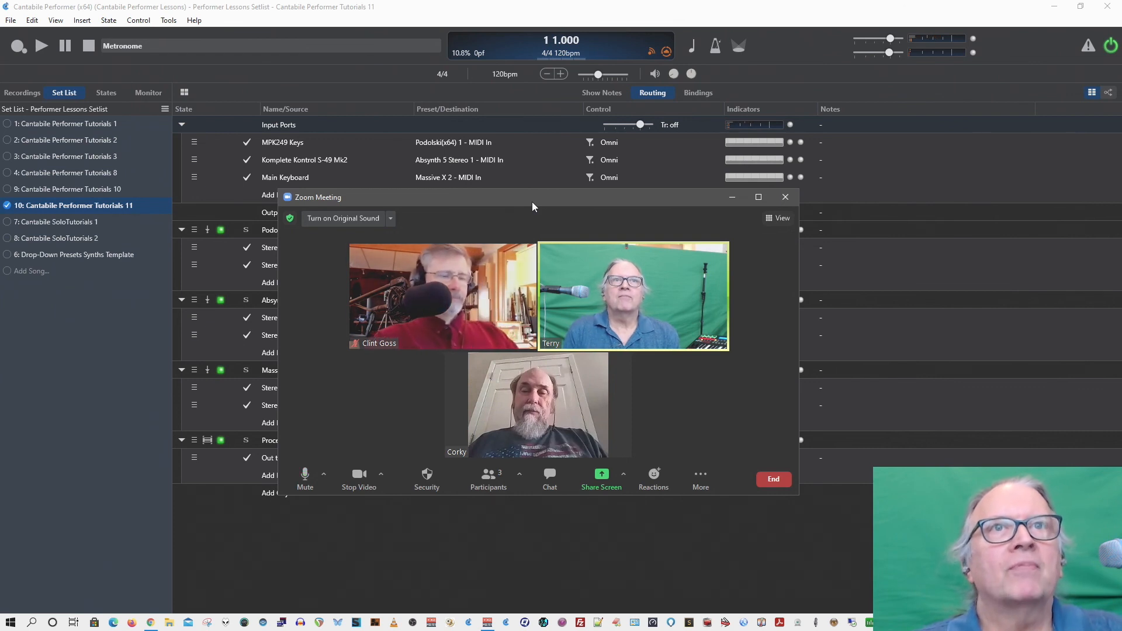
left_click_drag(566, 194, 497, 202)
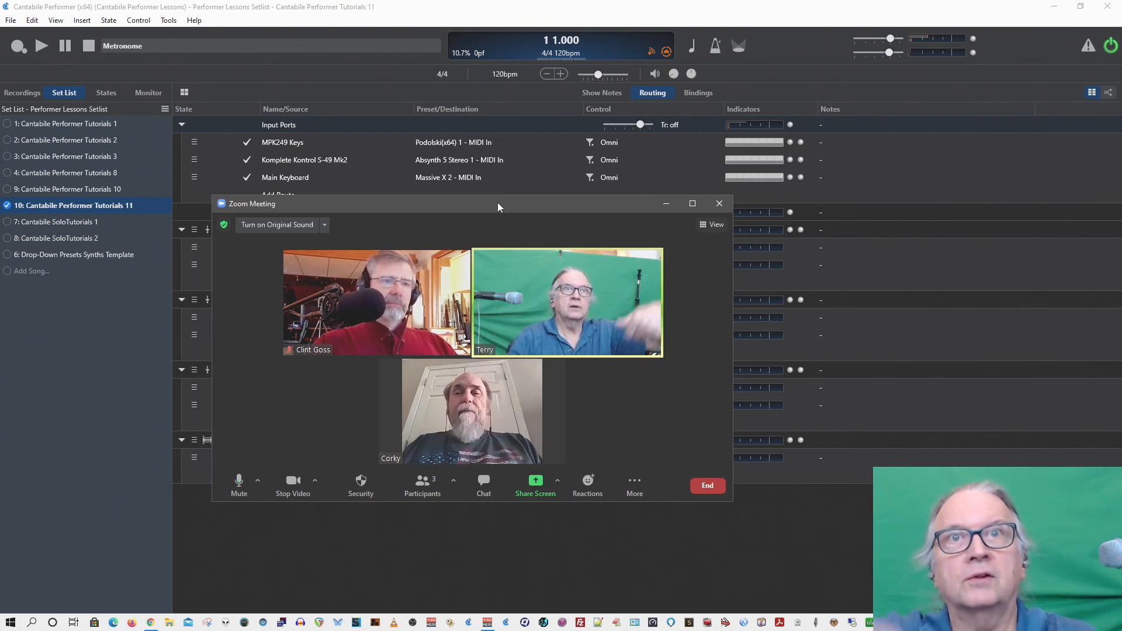
mouse_move(493, 259)
left_click(315, 480)
left_click(339, 461)
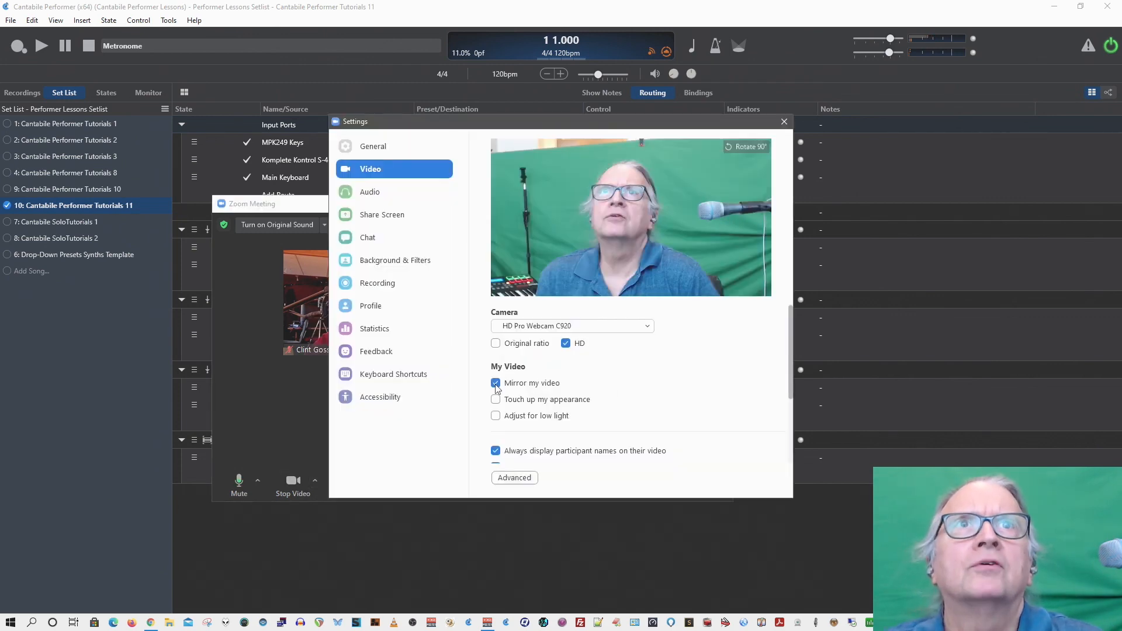
Look through the remaining Zoom video settings, including the advanced ones.
scroll(674, 387, "down", 3)
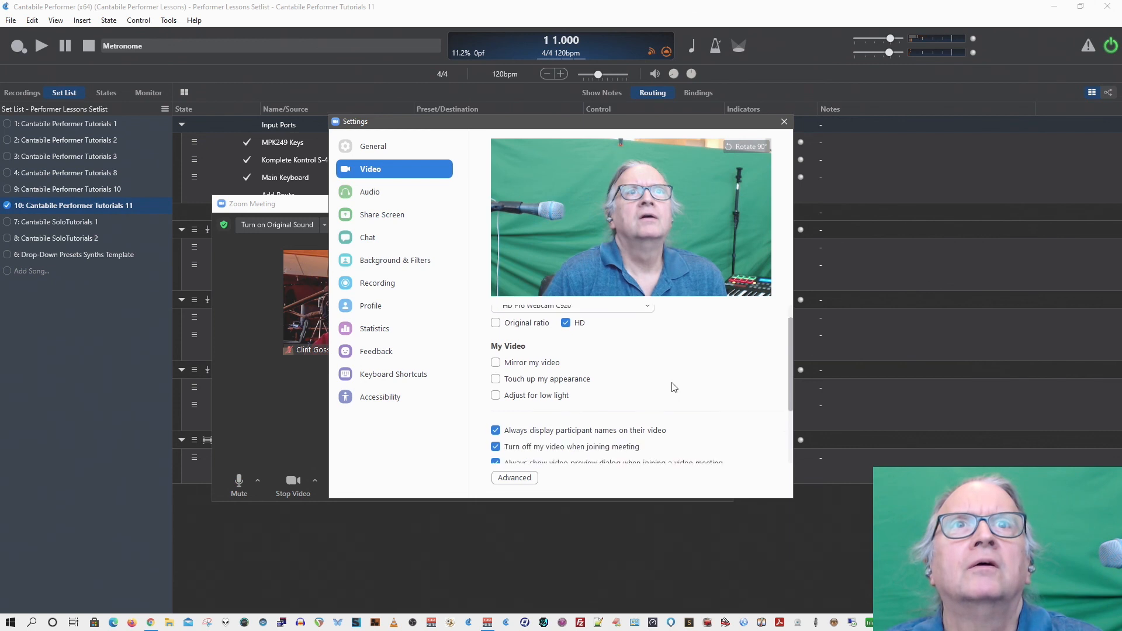
scroll(674, 387, "down", 1)
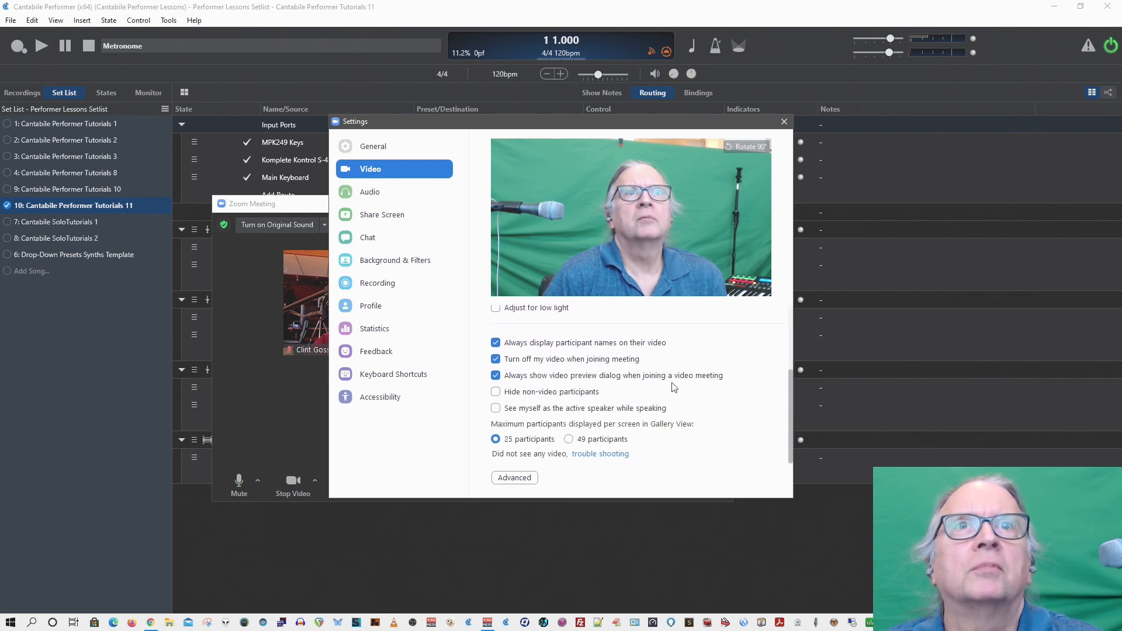
left_click(525, 478)
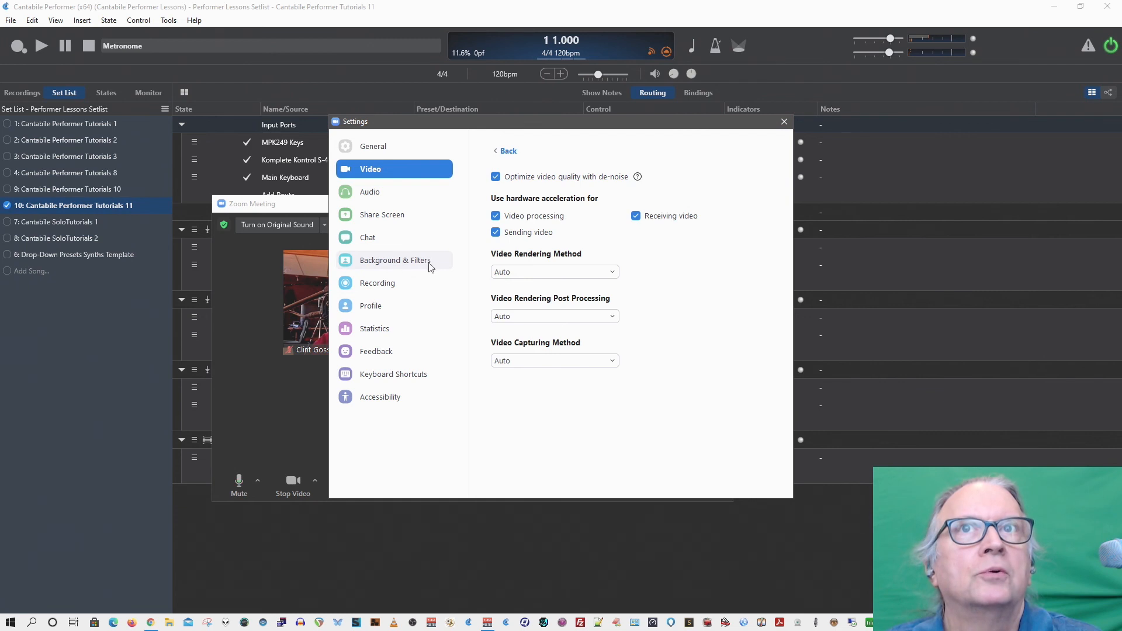
Compare the Earth virtual background with None in Zoom, keep Earth and close the settings.
left_click(411, 263)
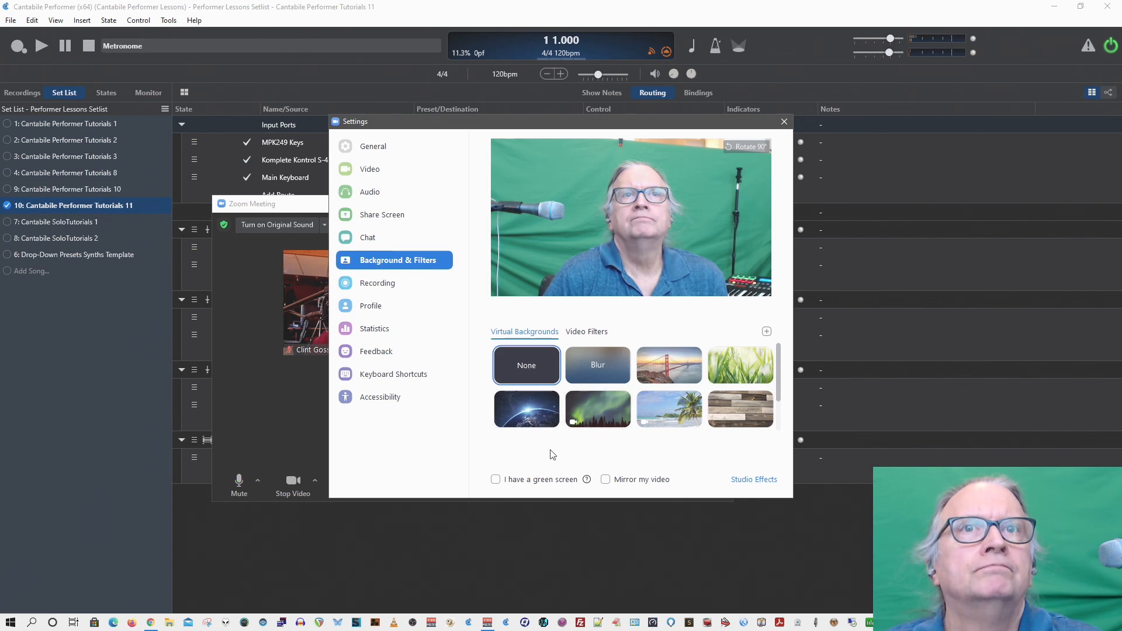
left_click(534, 419)
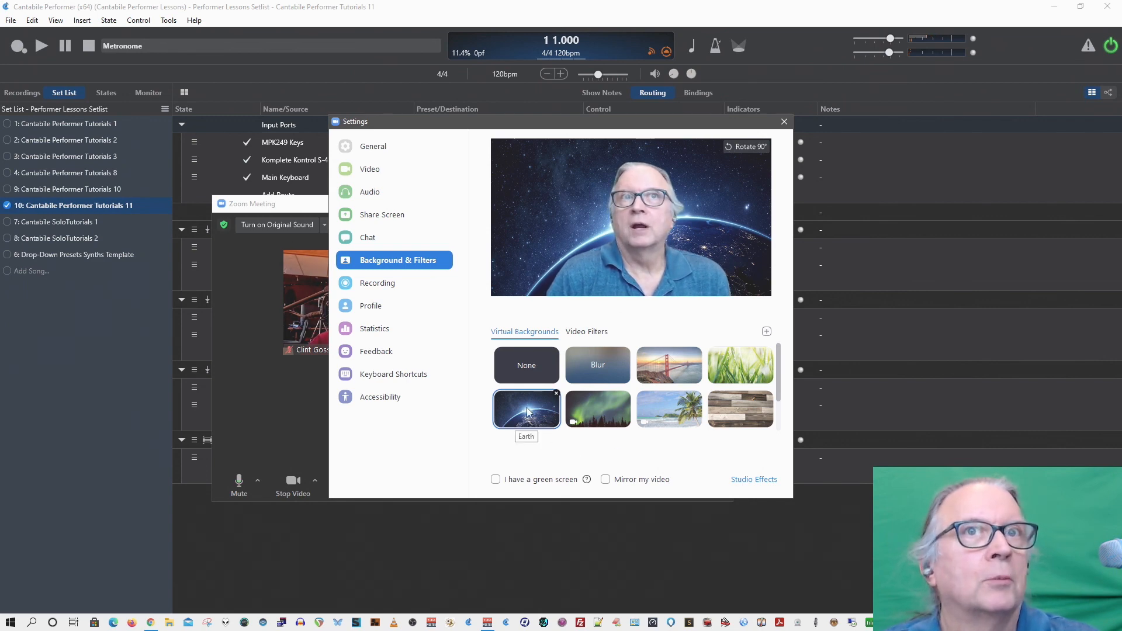
left_click(529, 368)
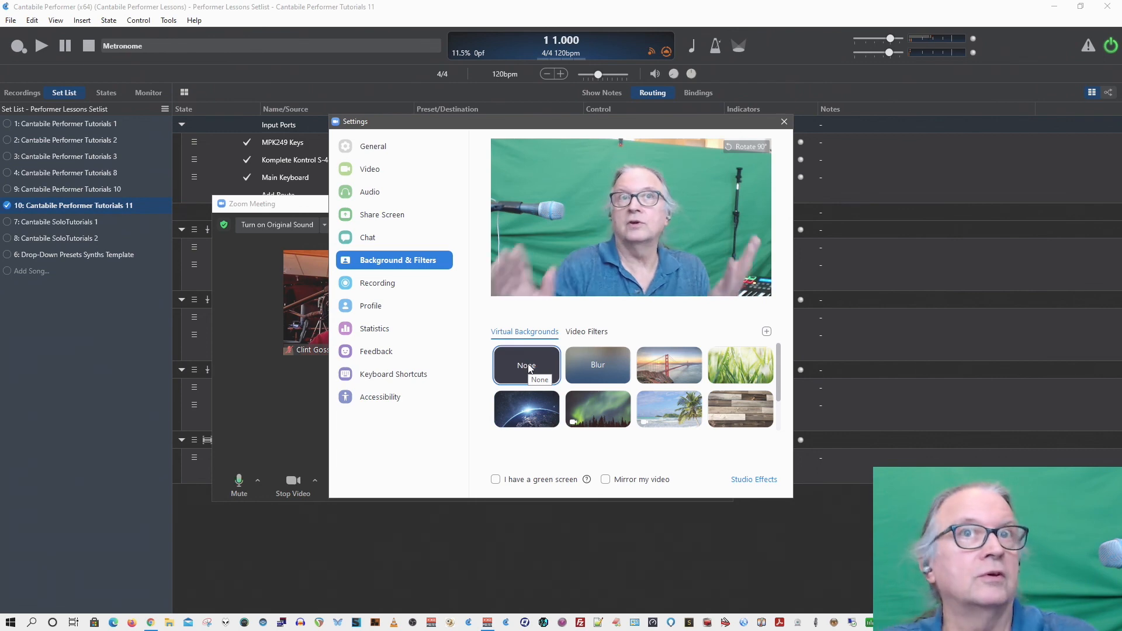
left_click(528, 412)
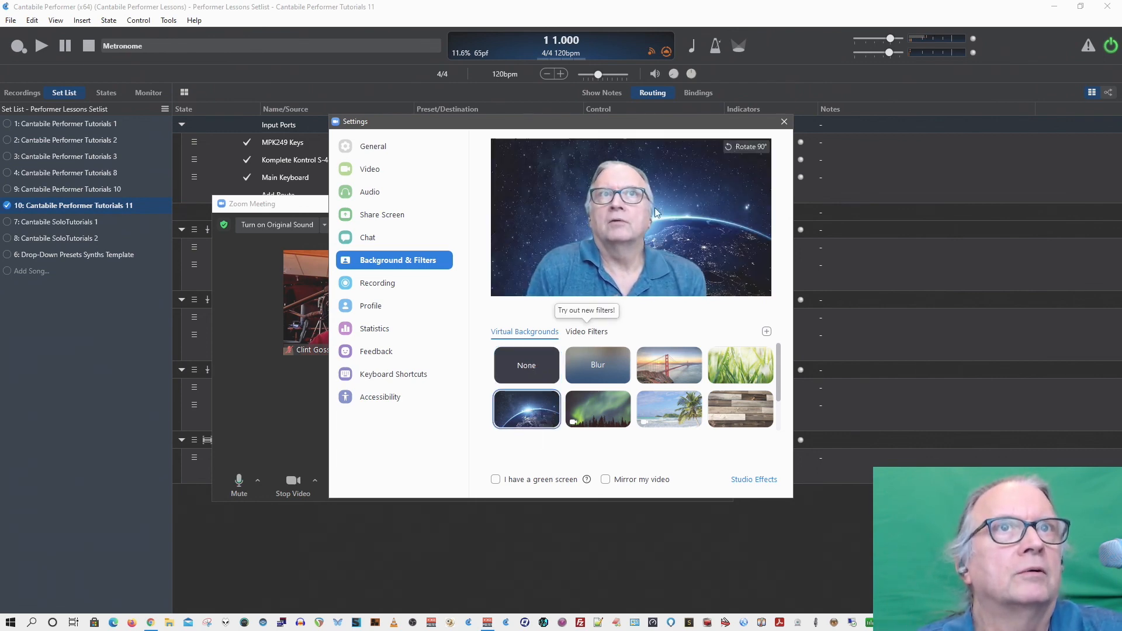
left_click(784, 122)
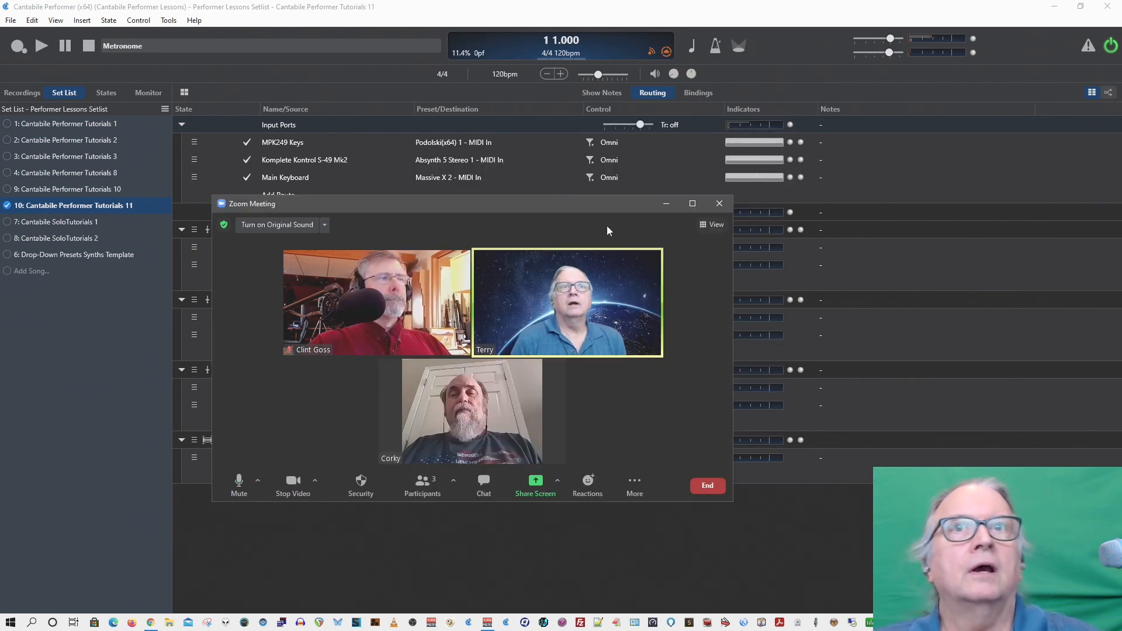